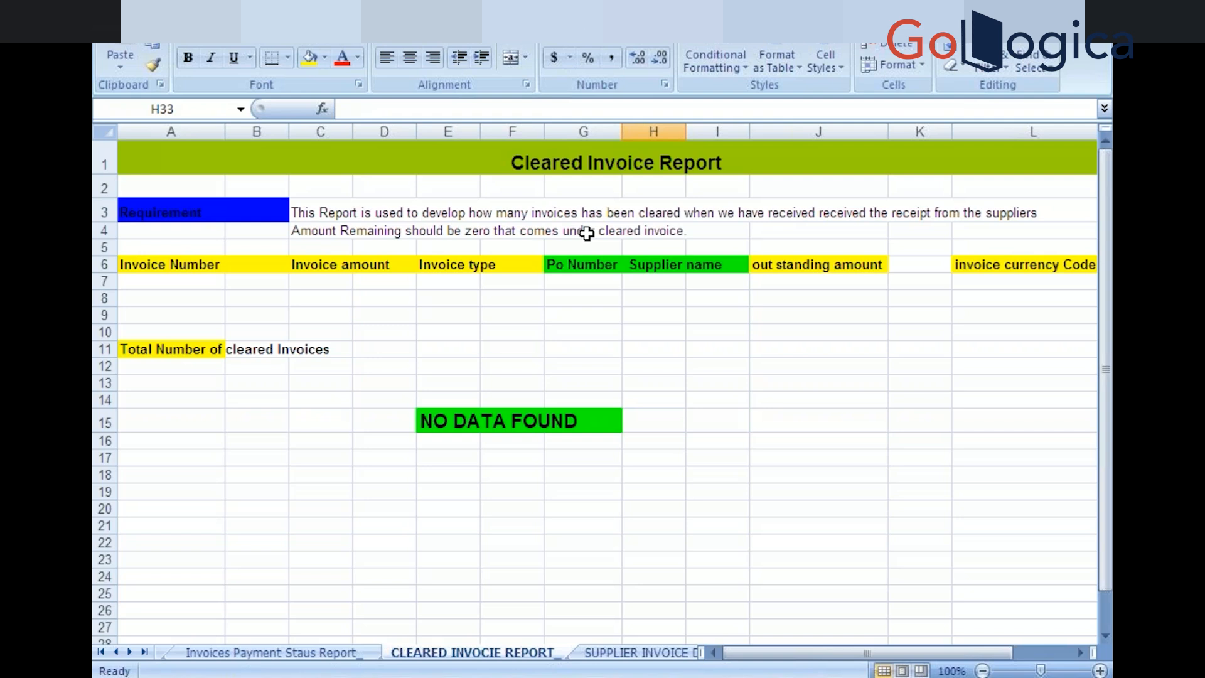
# Check the outstanding amount column at J6 in the Cleared Invoice Report sheet, scrolling right and back
pyautogui.click(848, 269)
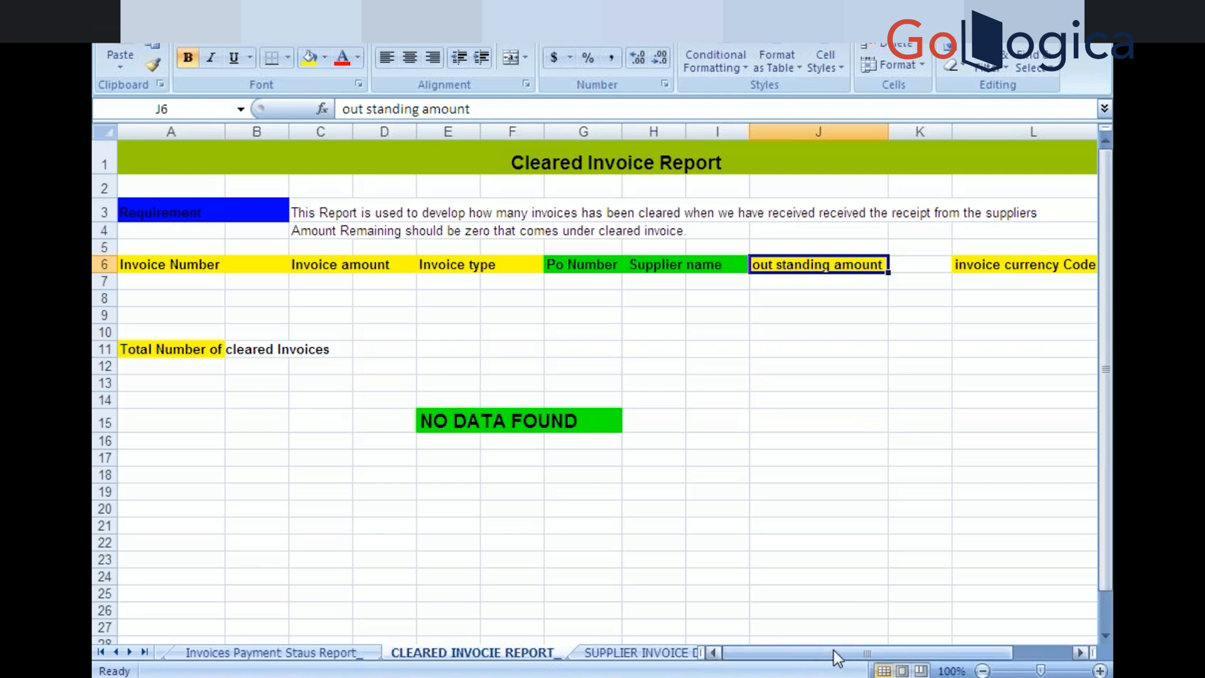
pyautogui.moveTo(835, 650); pyautogui.dragTo(875, 647)
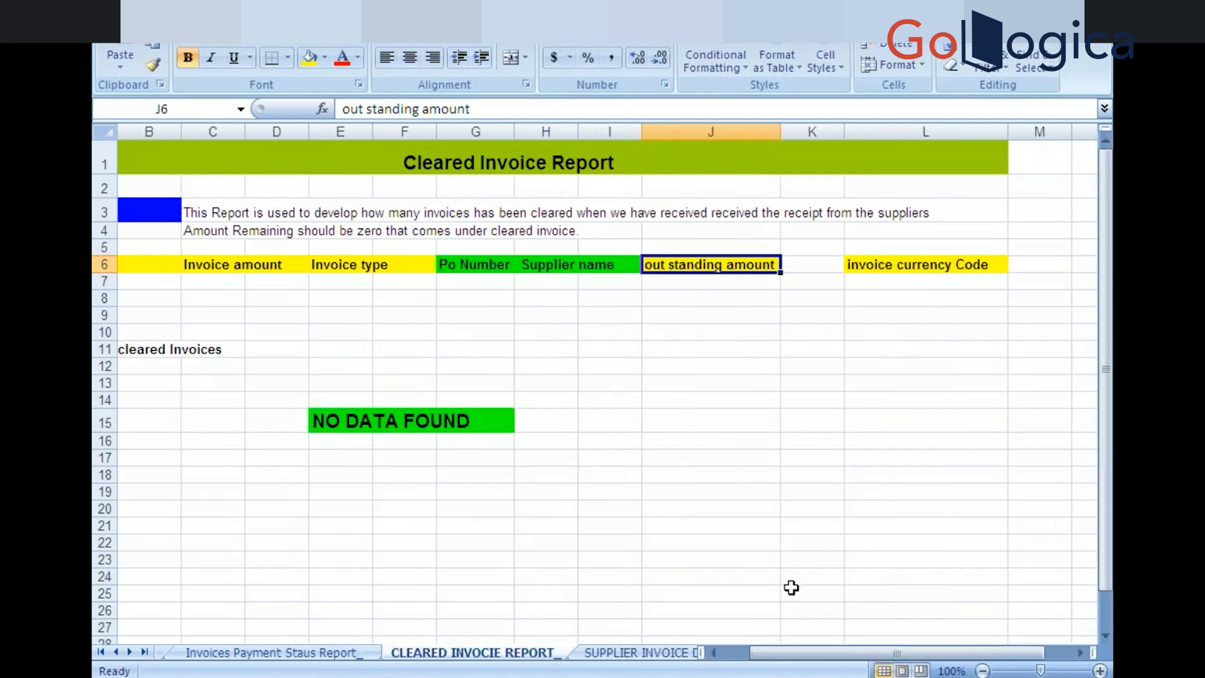
pyautogui.moveTo(837, 651); pyautogui.dragTo(763, 654)
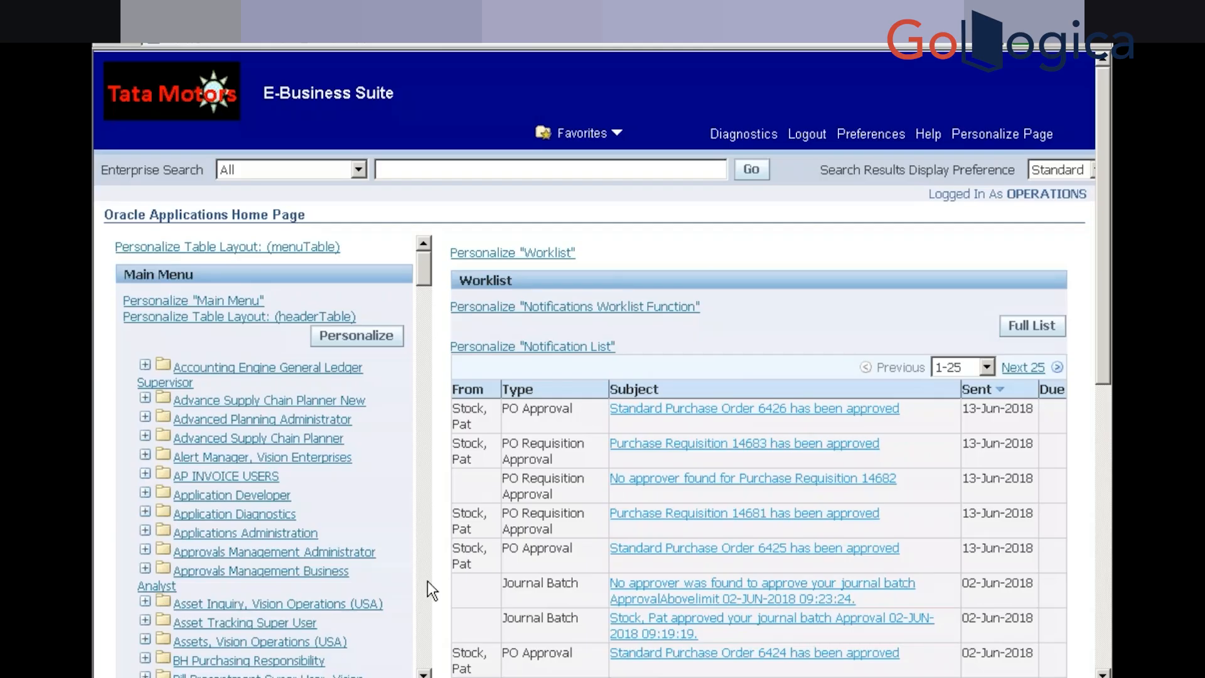
# Minimize the browser and launch Reports Builder and Toad for Oracle 9.5 from the desktop
pyautogui.press('super')
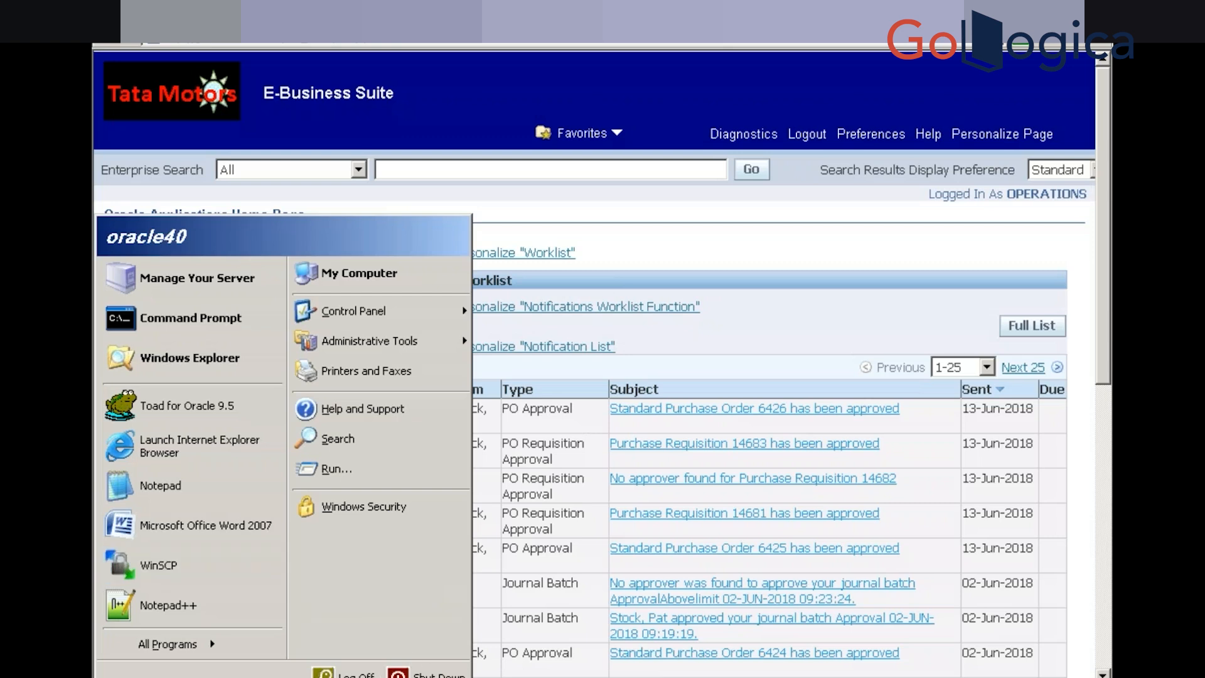
pyautogui.click(455, 676)
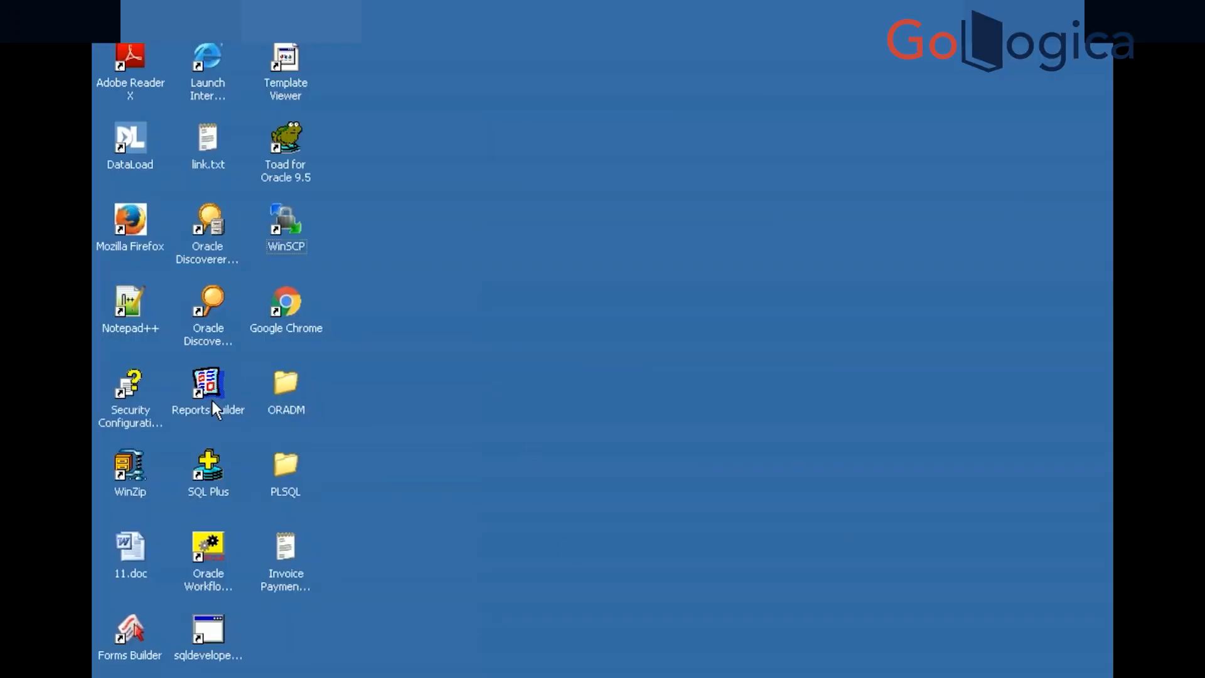
pyautogui.doubleClick(211, 380)
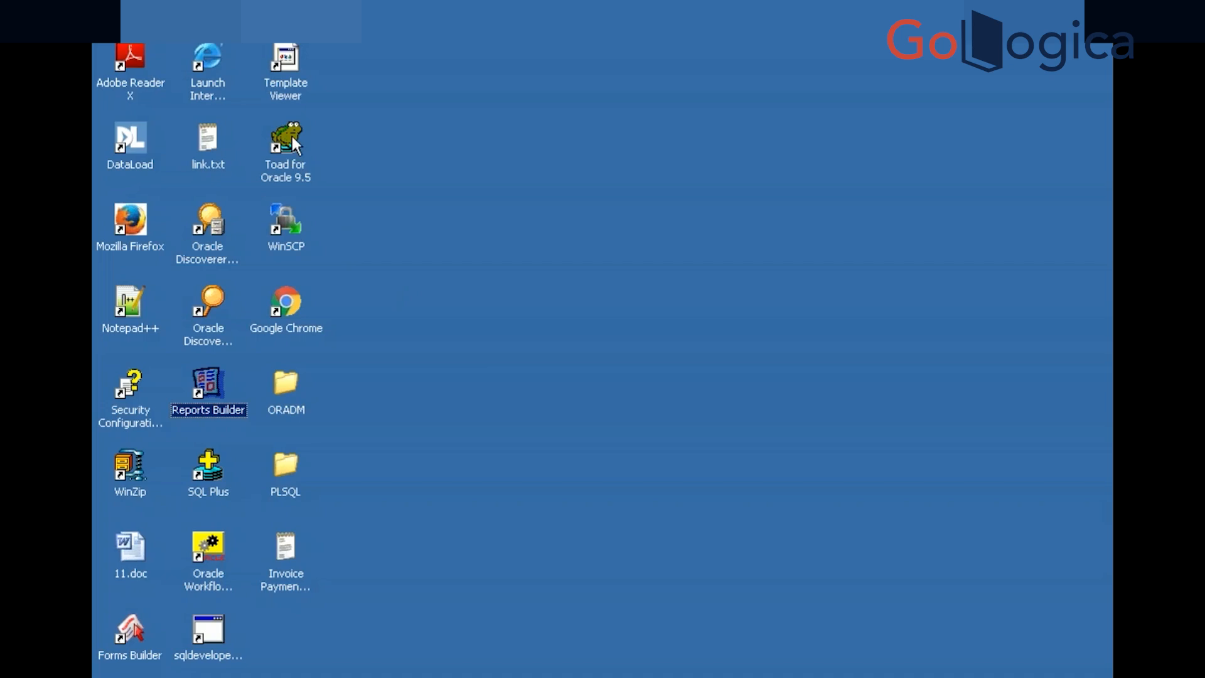
pyautogui.click(291, 136)
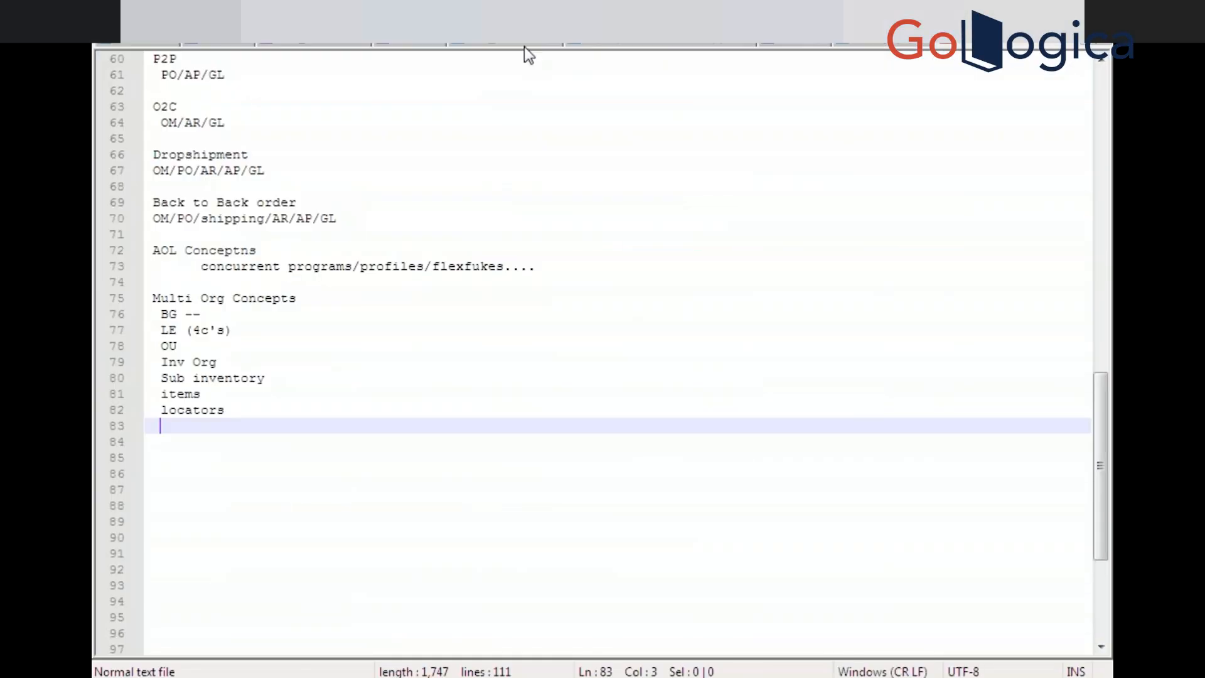
# Select the invoice payment query from line 1078 in the SQL notes, then move to the remote Toad session
pyautogui.click(521, 45)
pyautogui.click(560, 250)
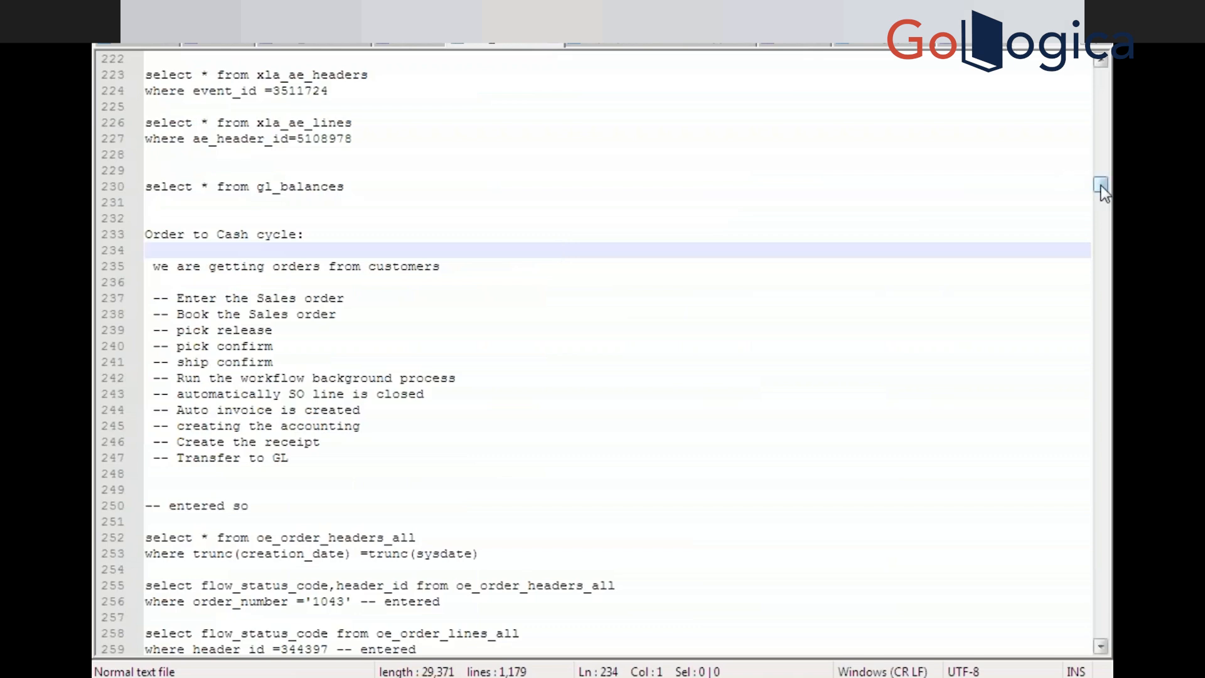
pyautogui.moveTo(1101, 186); pyautogui.dragTo(1084, 595)
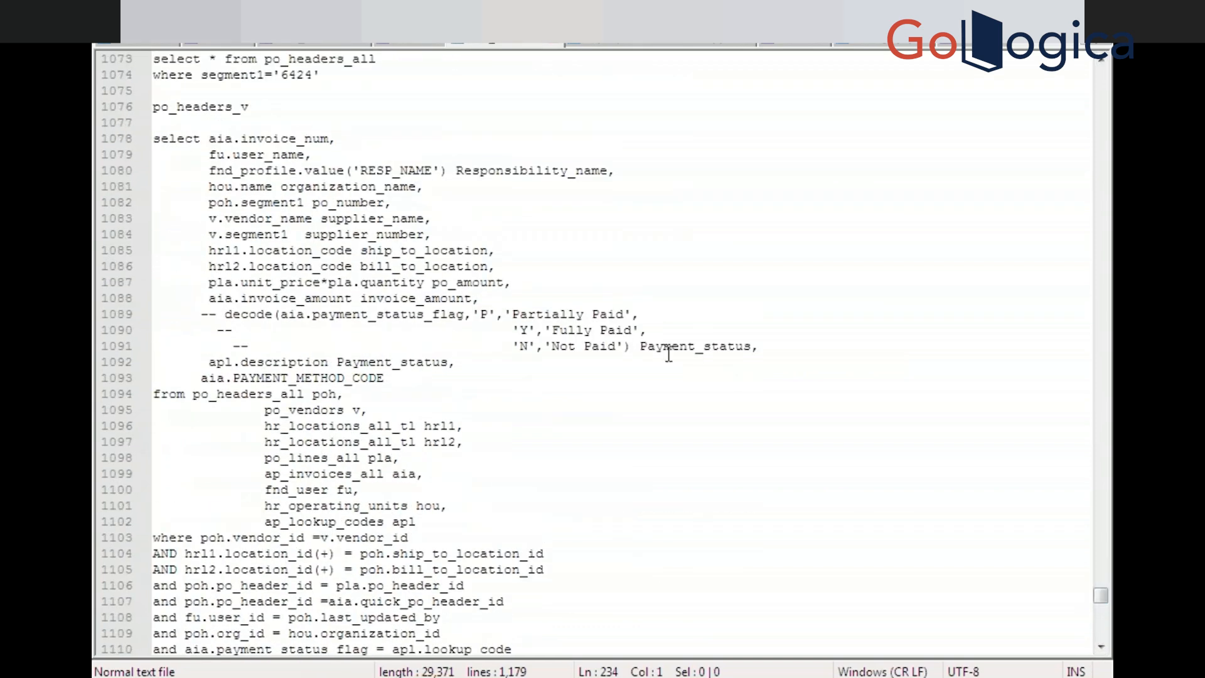
pyautogui.click(155, 138)
pyautogui.hotkey('shift', 'Down')
pyautogui.hotkey('shift', 'Down')
pyautogui.hotkey('shift', 'Down')
pyautogui.hotkey('shift', 'Down')
pyautogui.hotkey('shift', 'Down')
pyautogui.hotkey('shift', 'Down')
pyautogui.hotkey('shift', 'Down')
pyautogui.hotkey('shift', 'Down')
pyautogui.hotkey('shift', 'Down')
pyautogui.hotkey('shift', 'Down')
pyautogui.hotkey('shift', 'Down')
pyautogui.hotkey('shift', 'Down')
pyautogui.hotkey('shift', 'Down')
pyautogui.hotkey('shift', 'Down')
pyautogui.hotkey('shift', 'Down')
pyautogui.hotkey('shift', 'Down')
pyautogui.hotkey('shift', 'Down')
pyautogui.hotkey('shift', 'Down')
pyautogui.hotkey('shift', 'Down')
pyautogui.hotkey('shift', 'Down')
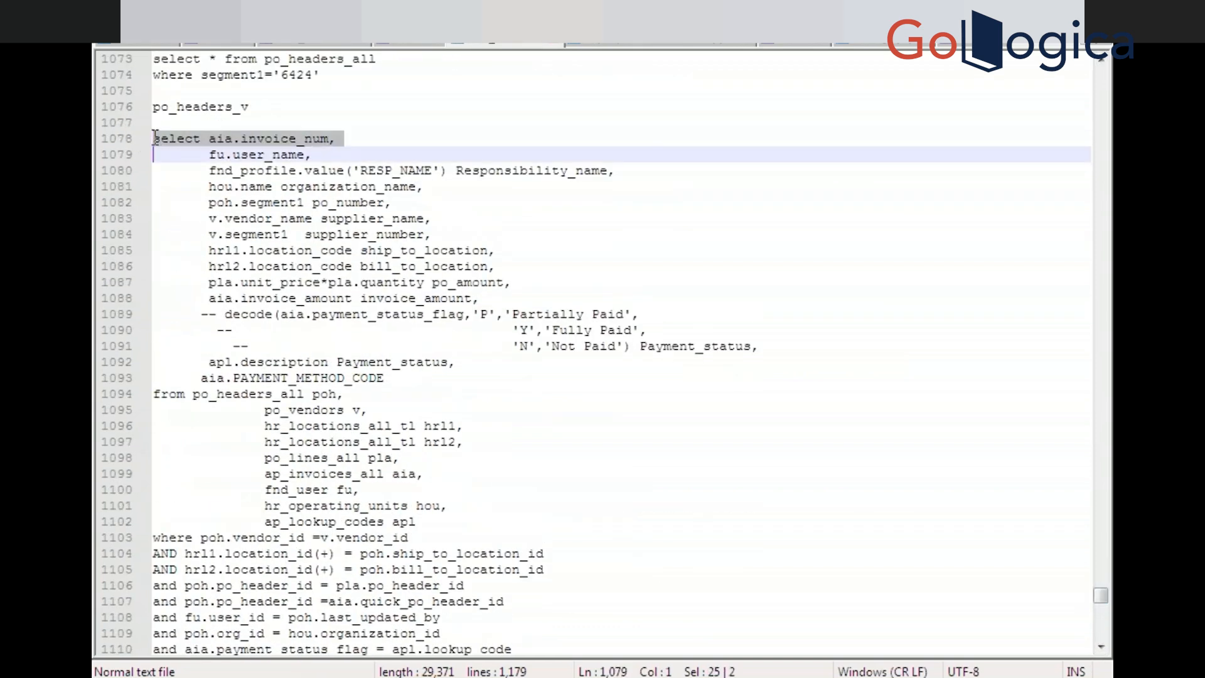
pyautogui.hotkey('shift', 'Down')
pyautogui.hotkey('shift', 'Down')
pyautogui.hotkey('shift', 'Down')
pyautogui.hotkey('shift', 'Down')
pyautogui.hotkey('shift', 'Down')
pyautogui.hotkey('shift', 'Down')
pyautogui.hotkey('shift', 'Down')
pyautogui.hotkey('shift', 'Down')
pyautogui.hotkey('shift', 'Down')
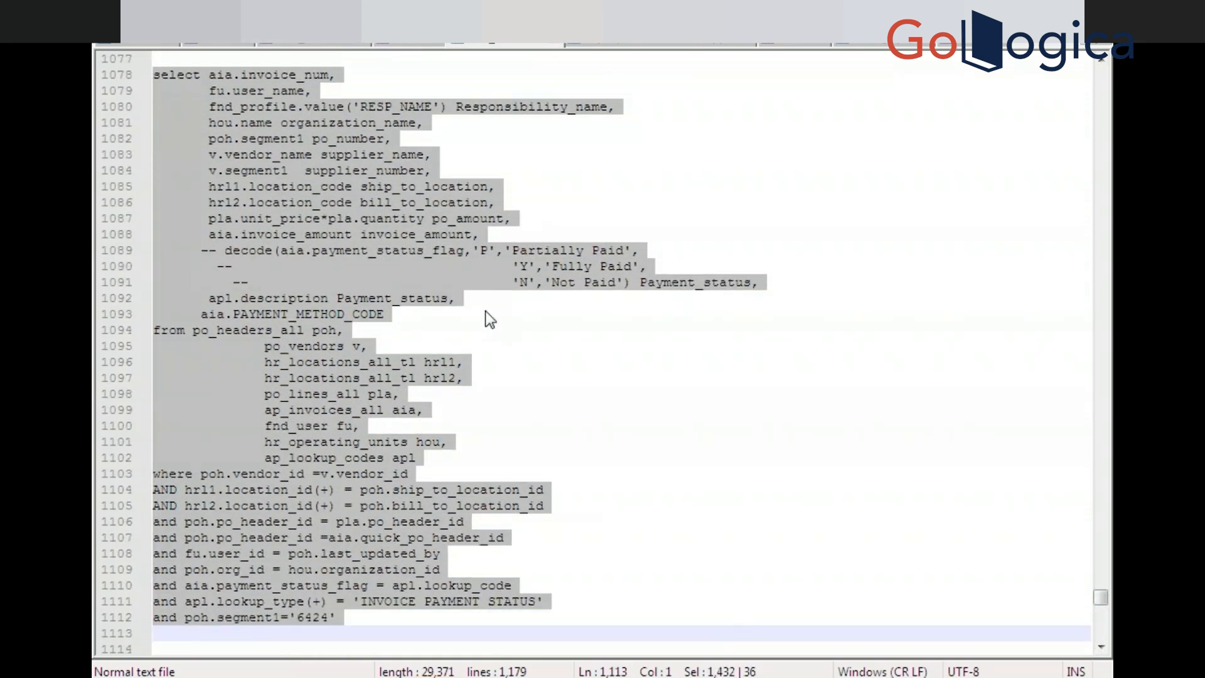
pyautogui.moveTo(727, 677)
pyautogui.click(728, 656)
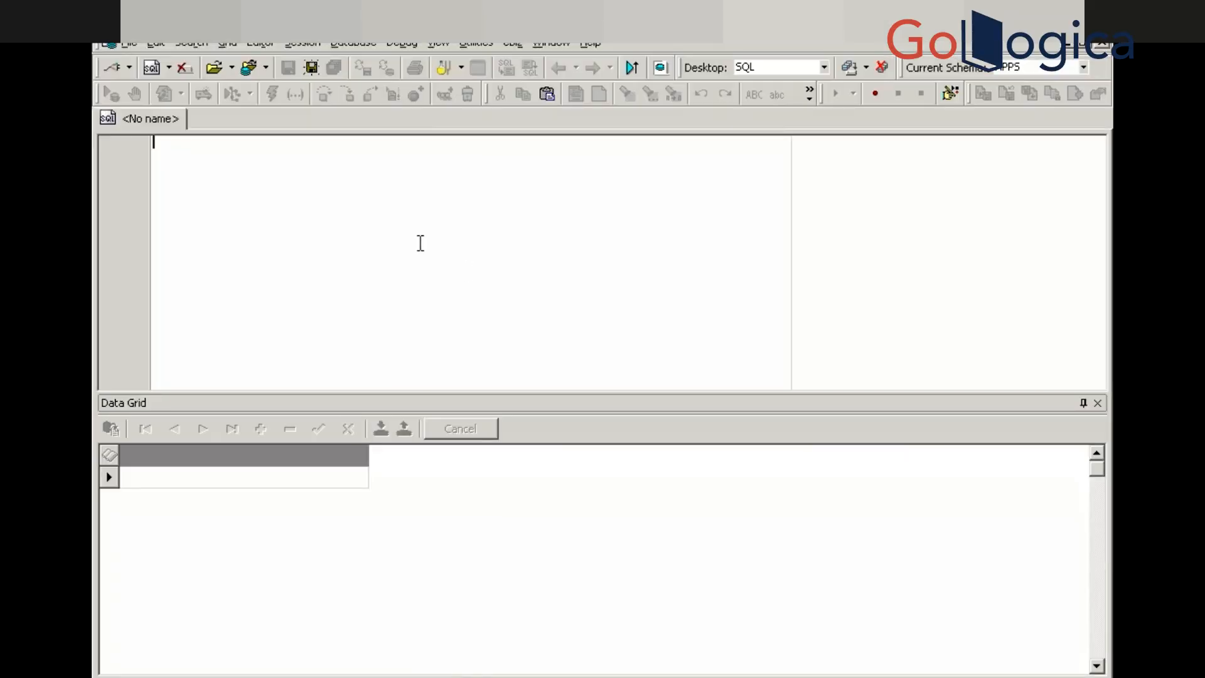
# Paste the invoice query, comment out the PO number 6424 filter with --, and execute it
pyautogui.hotkey('ctrl', 'v')
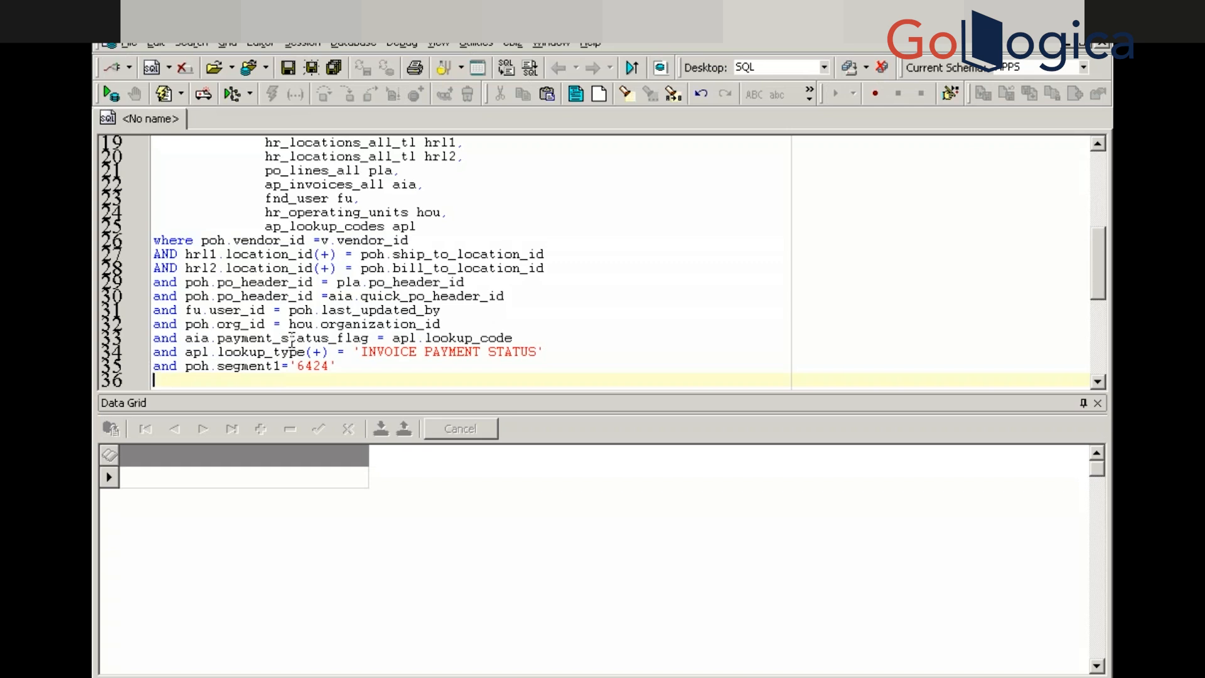
pyautogui.press('Up')
pyautogui.write('--')
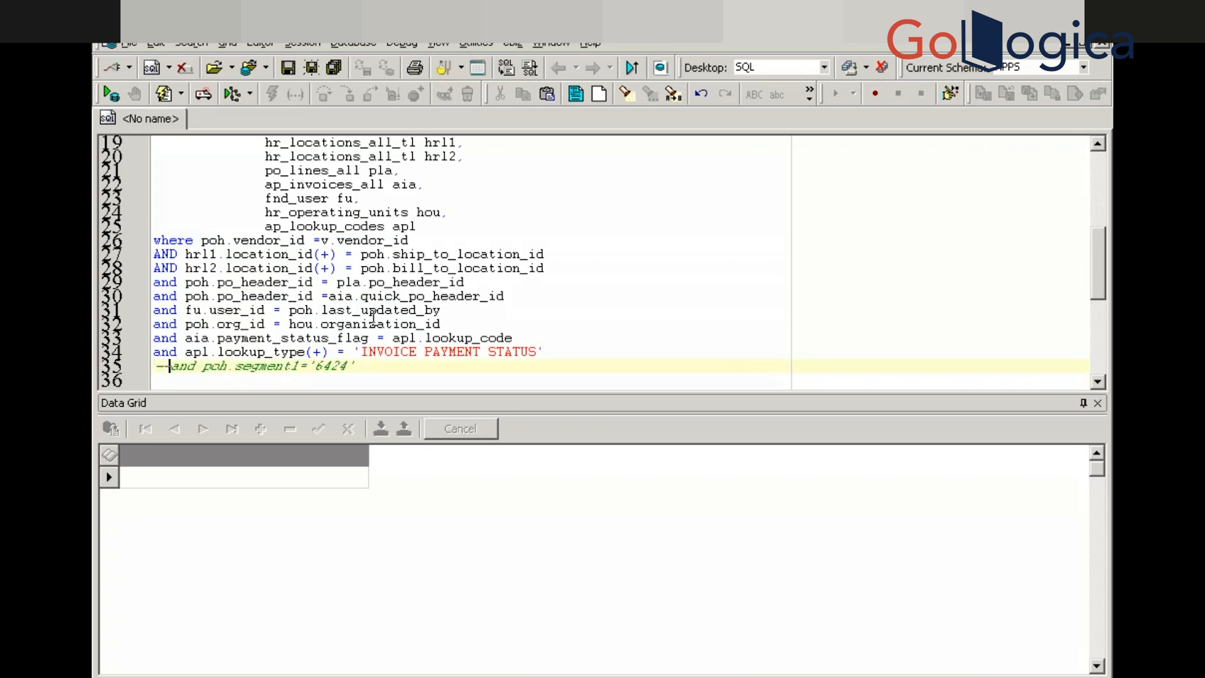
pyautogui.click(453, 306)
pyautogui.press('F9')
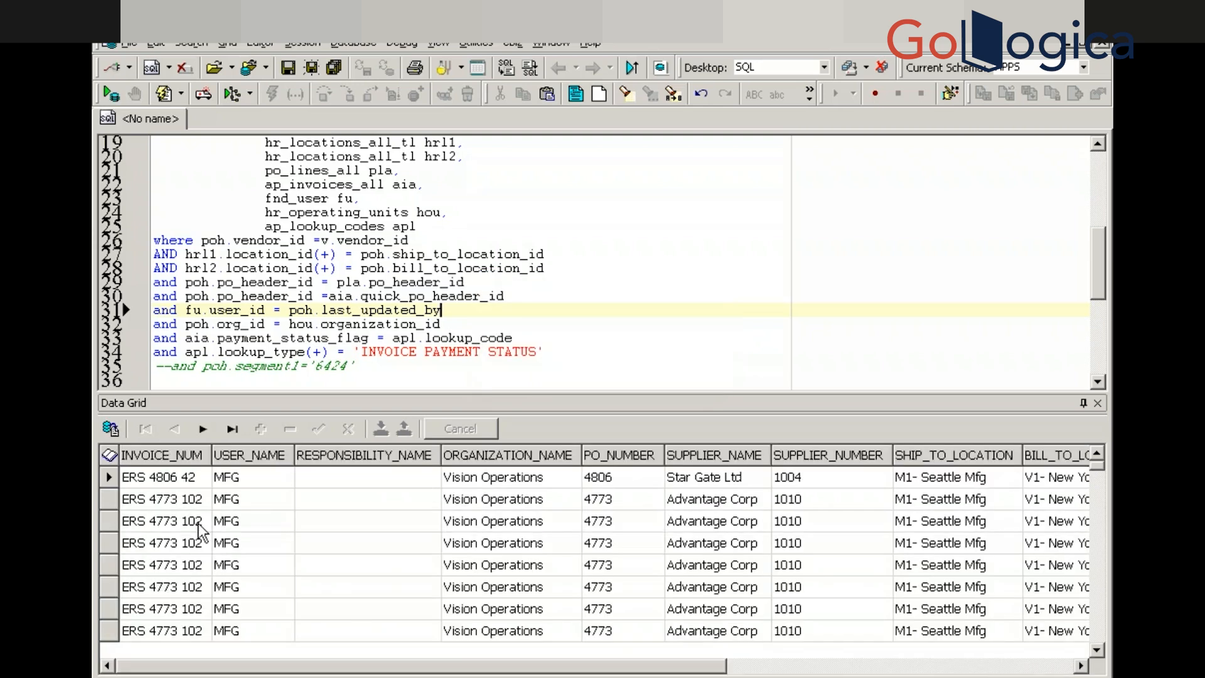
pyautogui.click(182, 544)
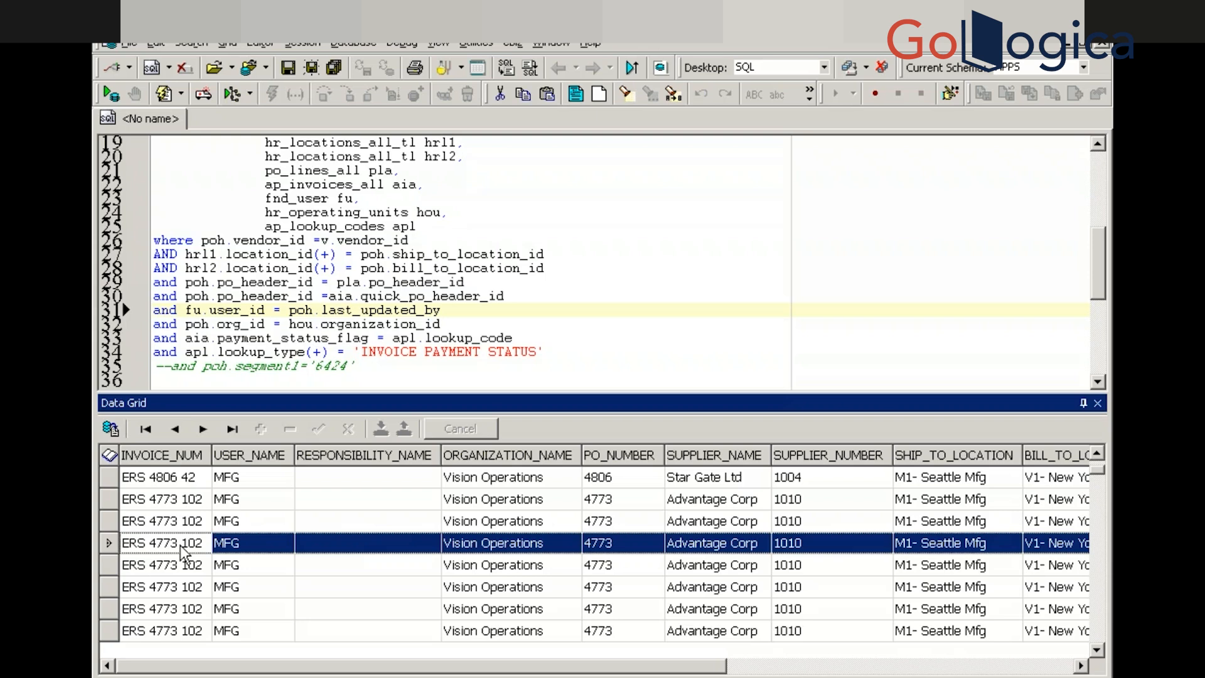
pyautogui.press('Right')
pyautogui.press('Right')
pyautogui.press('Right')
pyautogui.press('Right')
pyautogui.press('Right')
pyautogui.press('Right')
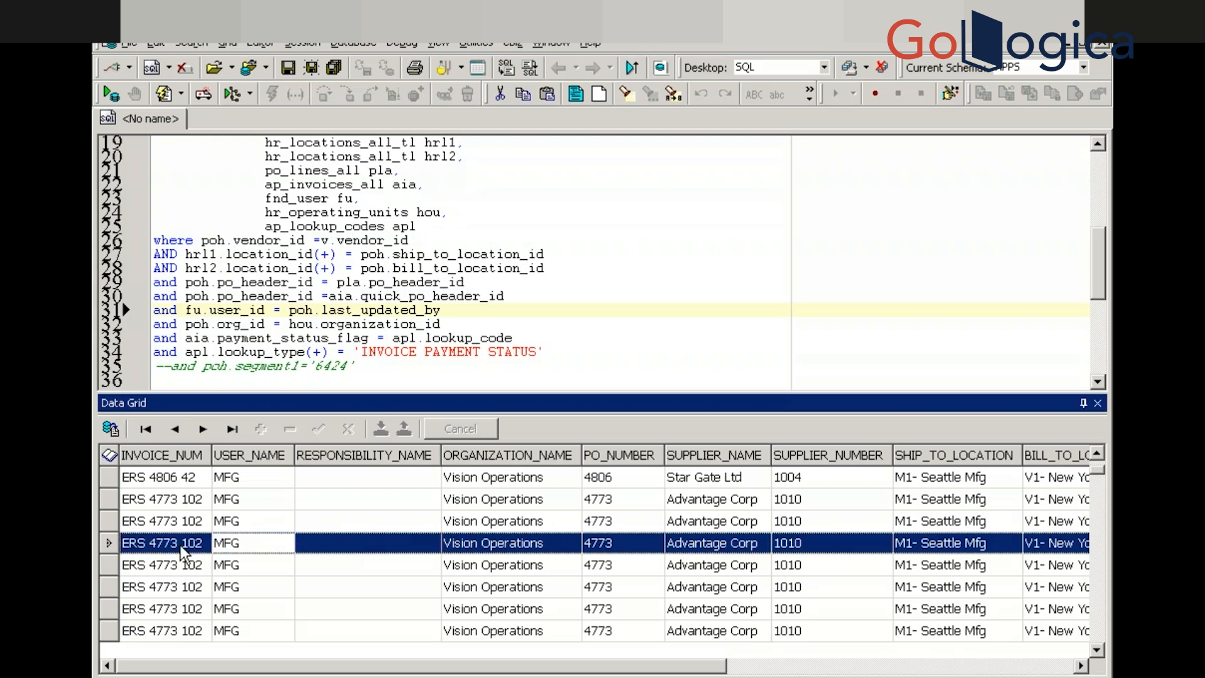
pyautogui.press('Right')
pyautogui.press('Right')
pyautogui.press('Right')
pyautogui.press('Right')
pyautogui.press('Right')
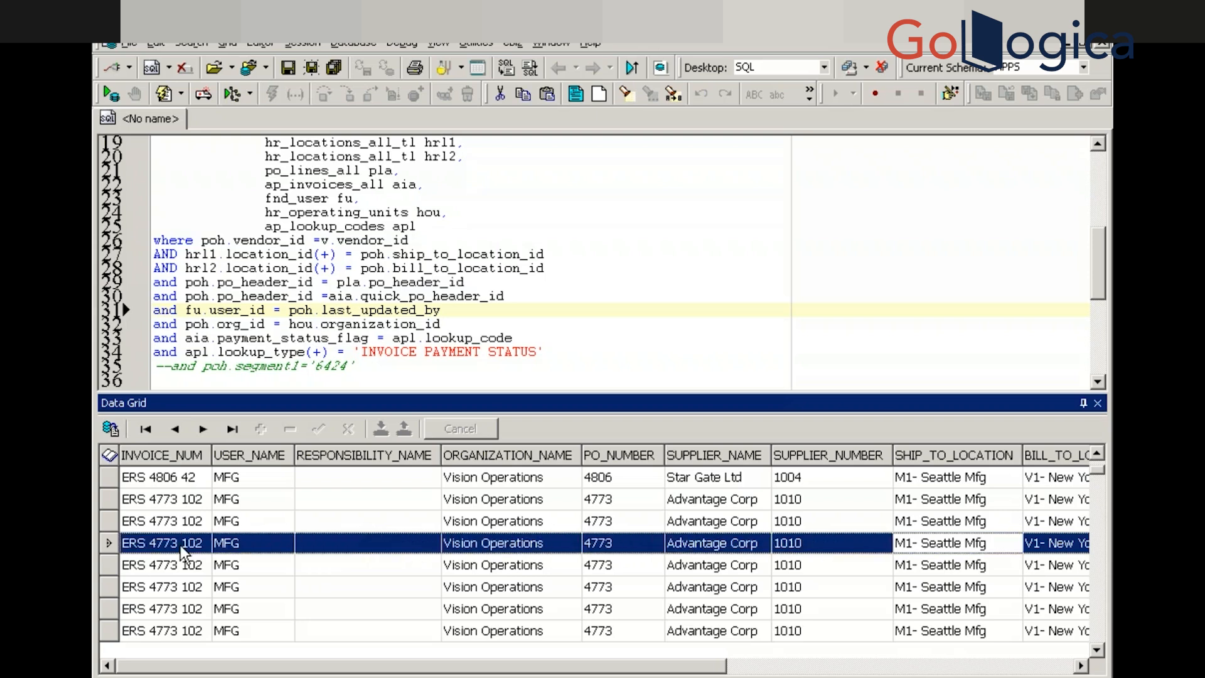
pyautogui.press('Right')
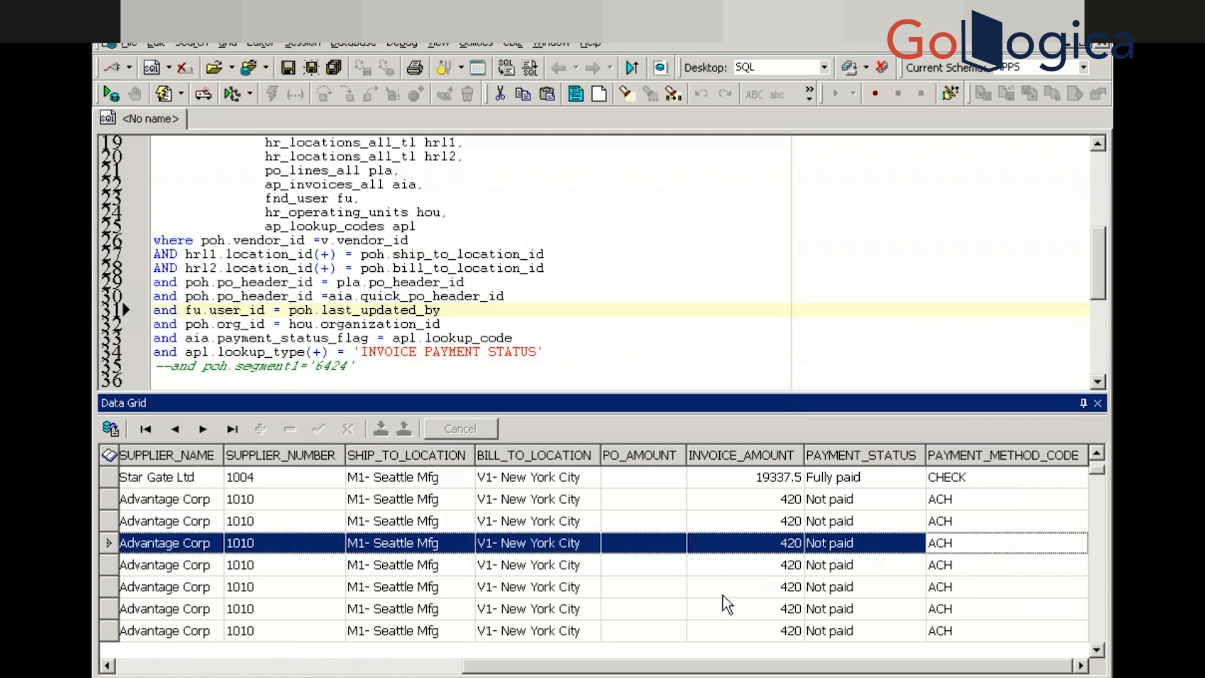
pyautogui.press('Down')
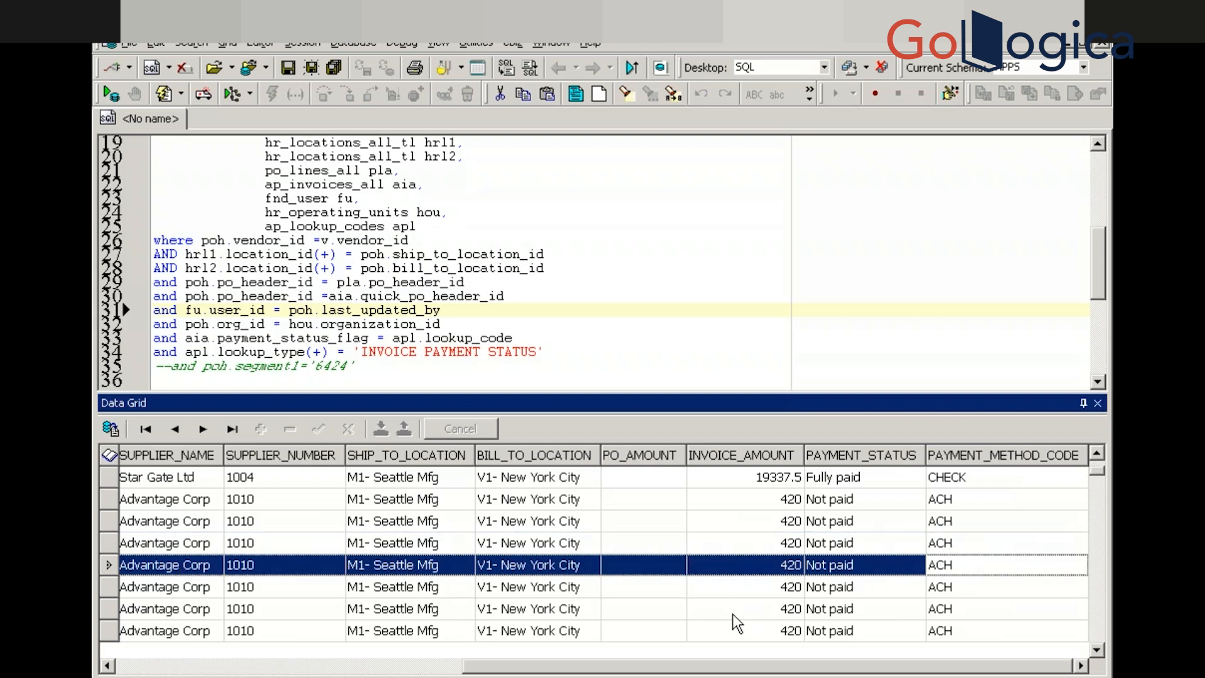
pyautogui.press('Down')
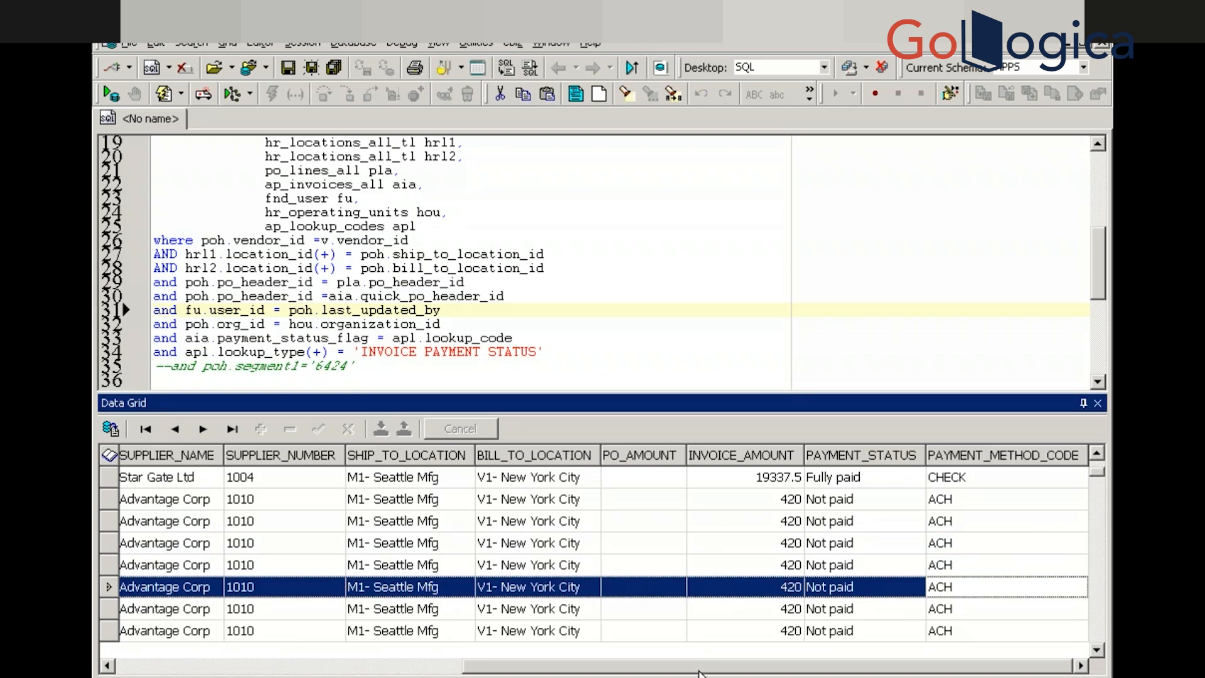
pyautogui.press('Left')
pyautogui.press('Left')
pyautogui.press('Left')
pyautogui.press('Left')
pyautogui.press('Left')
pyautogui.press('Left')
pyautogui.press('Left')
pyautogui.press('Left')
pyautogui.press('Left')
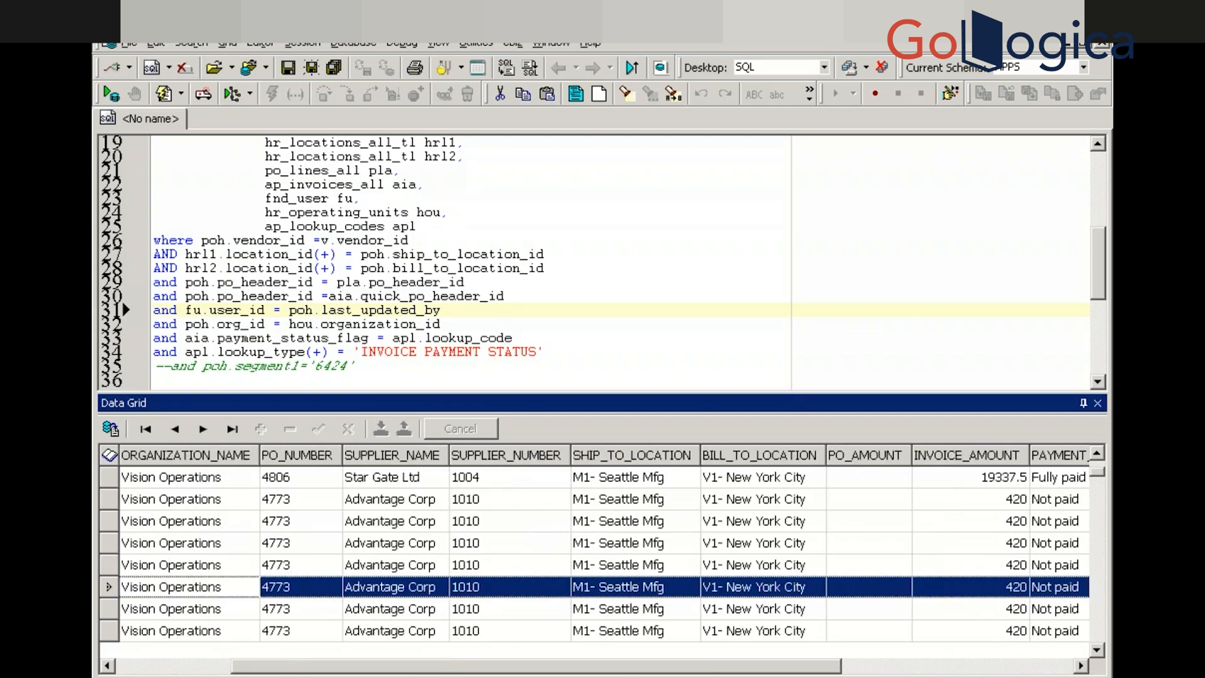
pyautogui.moveTo(536, 666); pyautogui.dragTo(767, 665)
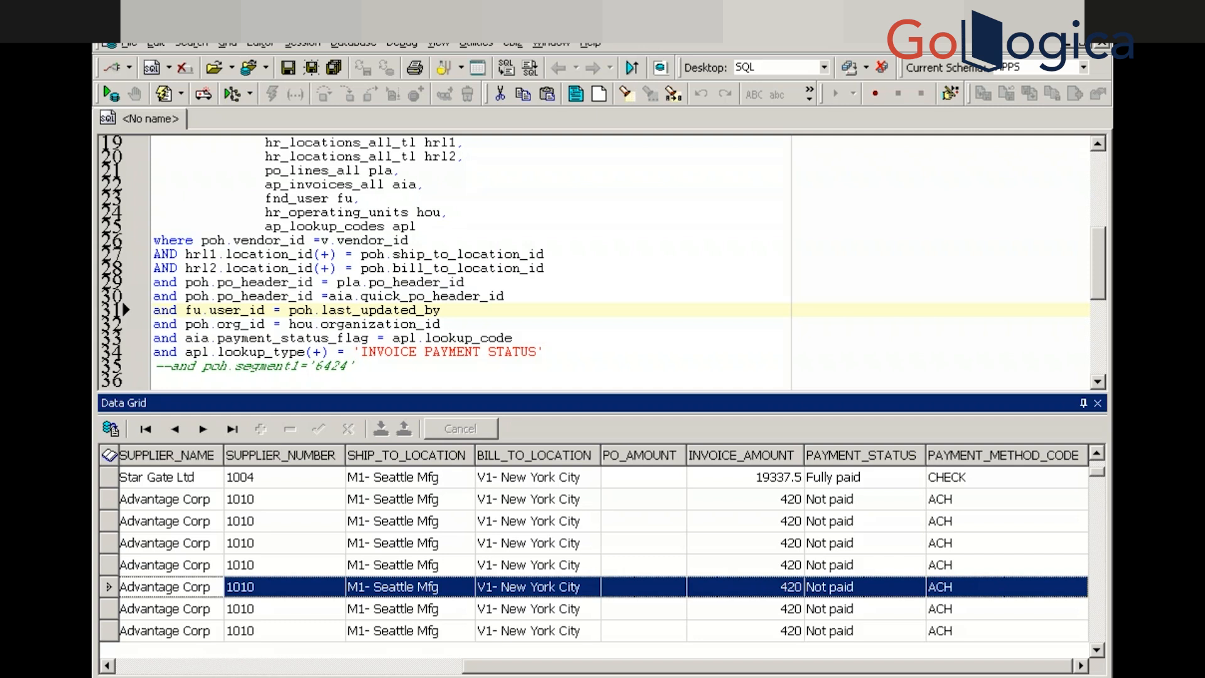
pyautogui.moveTo(721, 670); pyautogui.dragTo(281, 670)
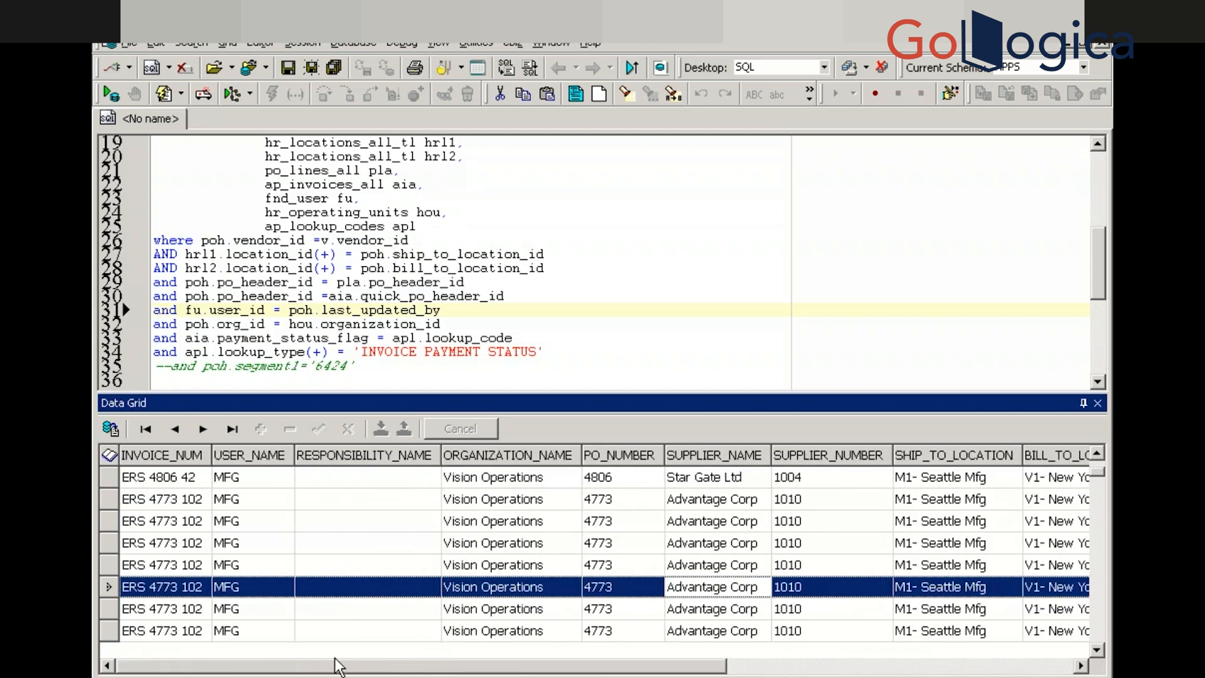
pyautogui.moveTo(403, 669); pyautogui.dragTo(748, 668)
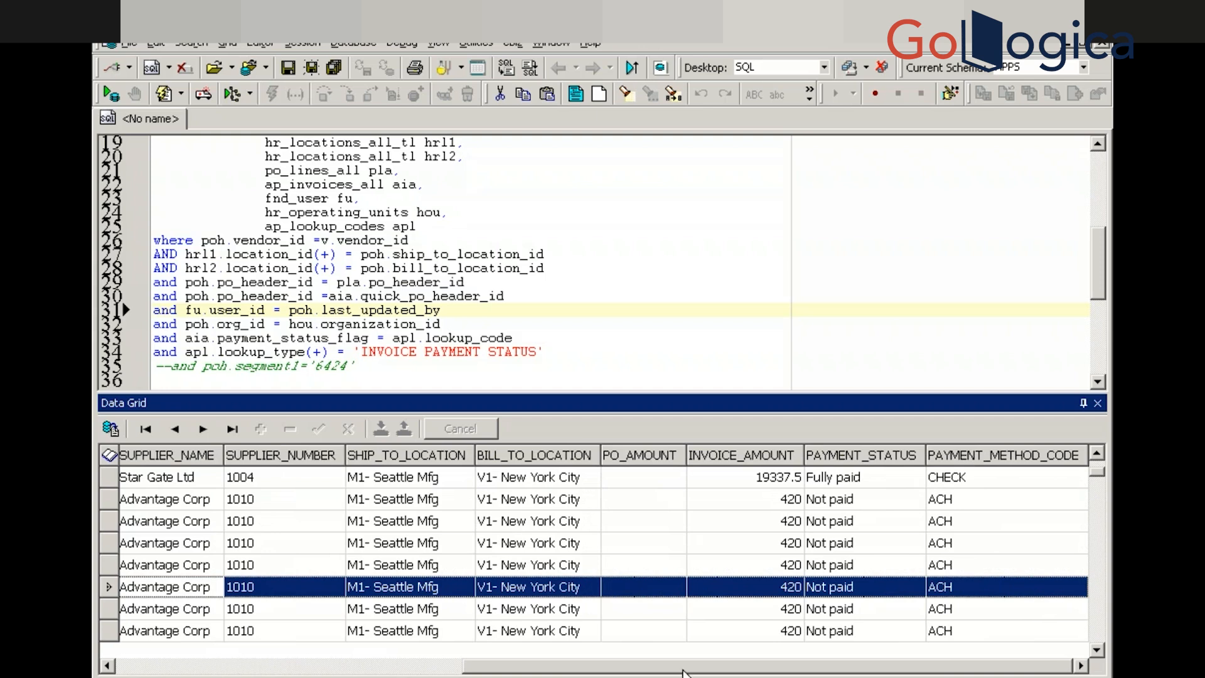
pyautogui.moveTo(684, 668); pyautogui.dragTo(328, 648)
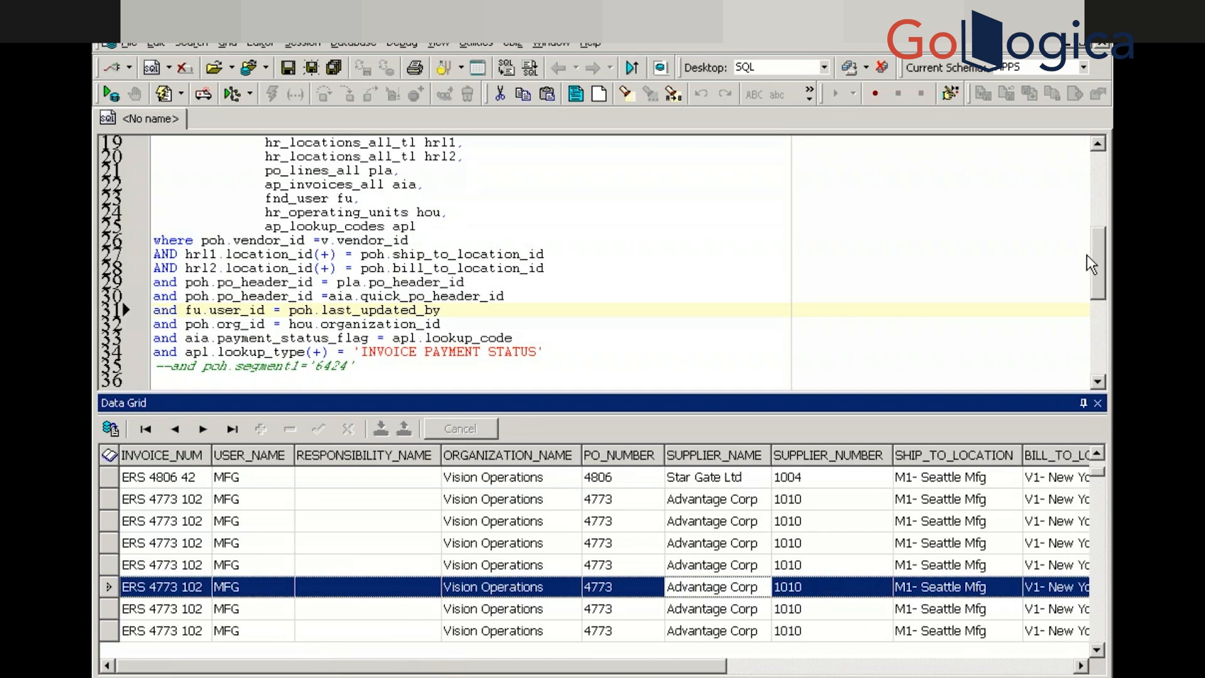
pyautogui.moveTo(1097, 257); pyautogui.dragTo(1102, 155)
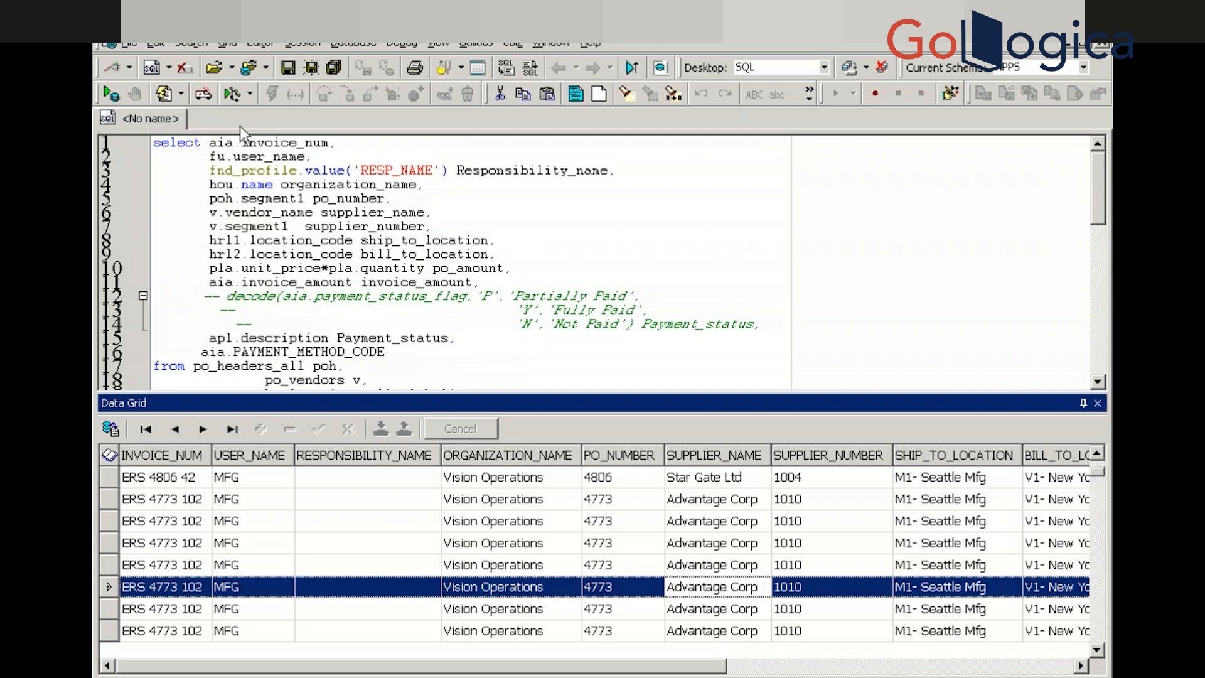
pyautogui.click(210, 142)
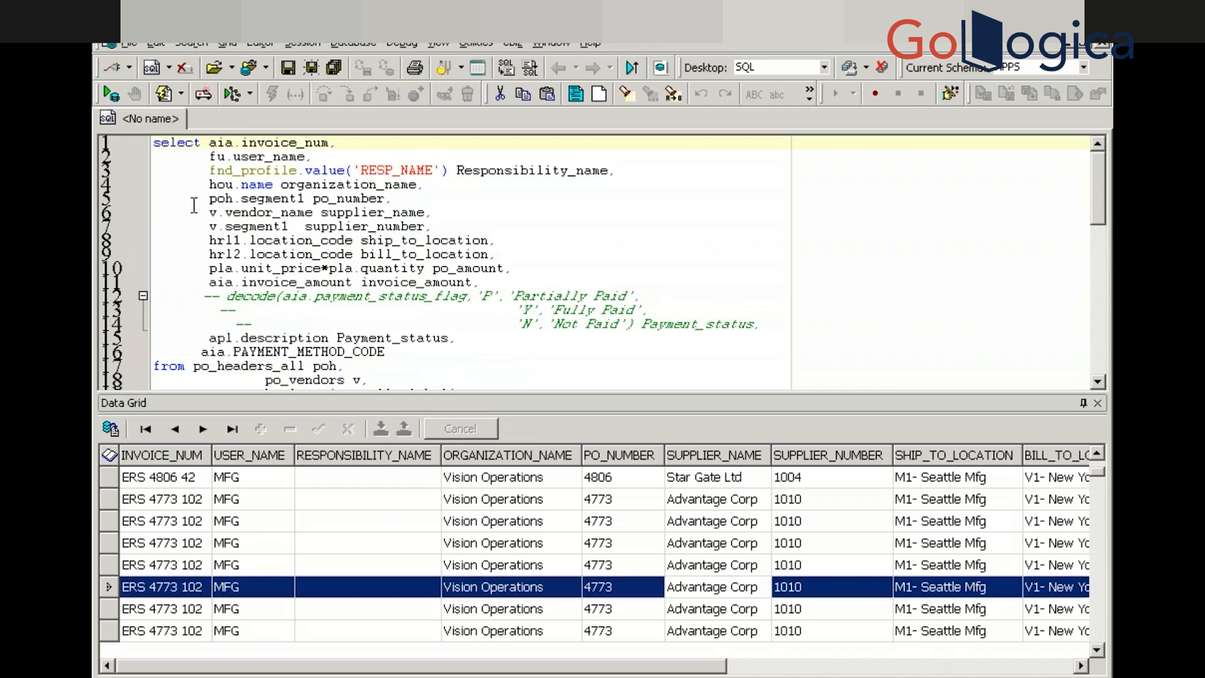
pyautogui.write('dostc')
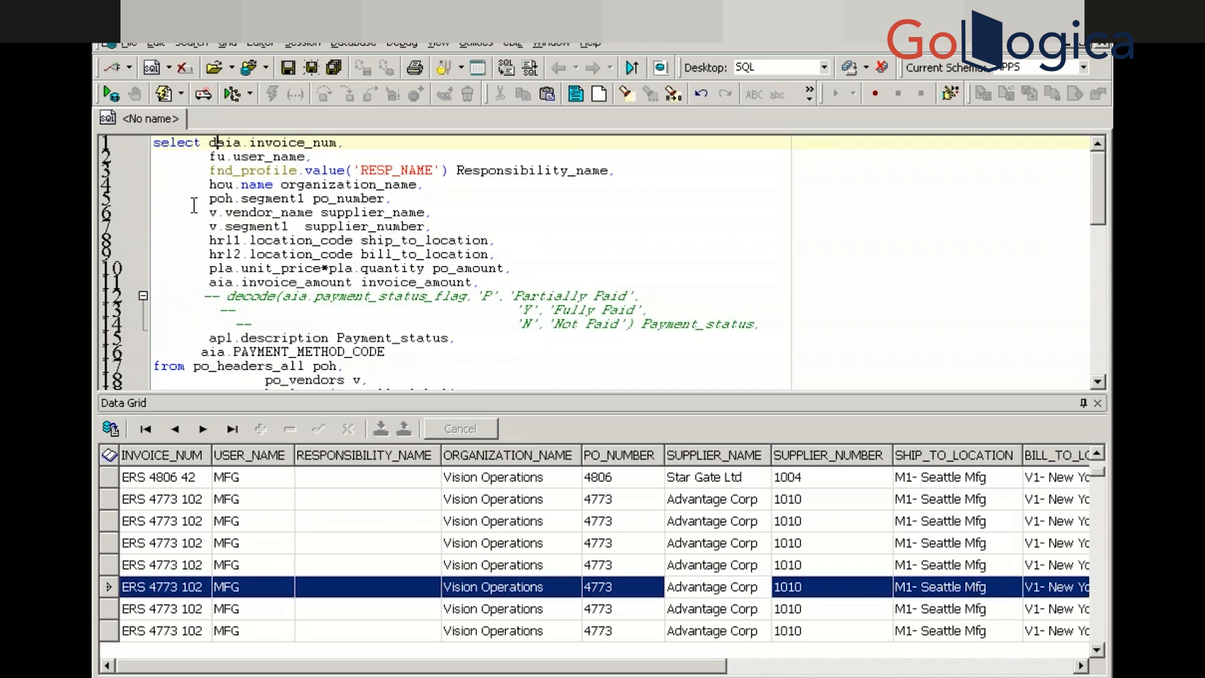
pyautogui.press('BackSpace')
pyautogui.press('BackSpace')
pyautogui.press('BackSpace')
pyautogui.press('BackSpace')
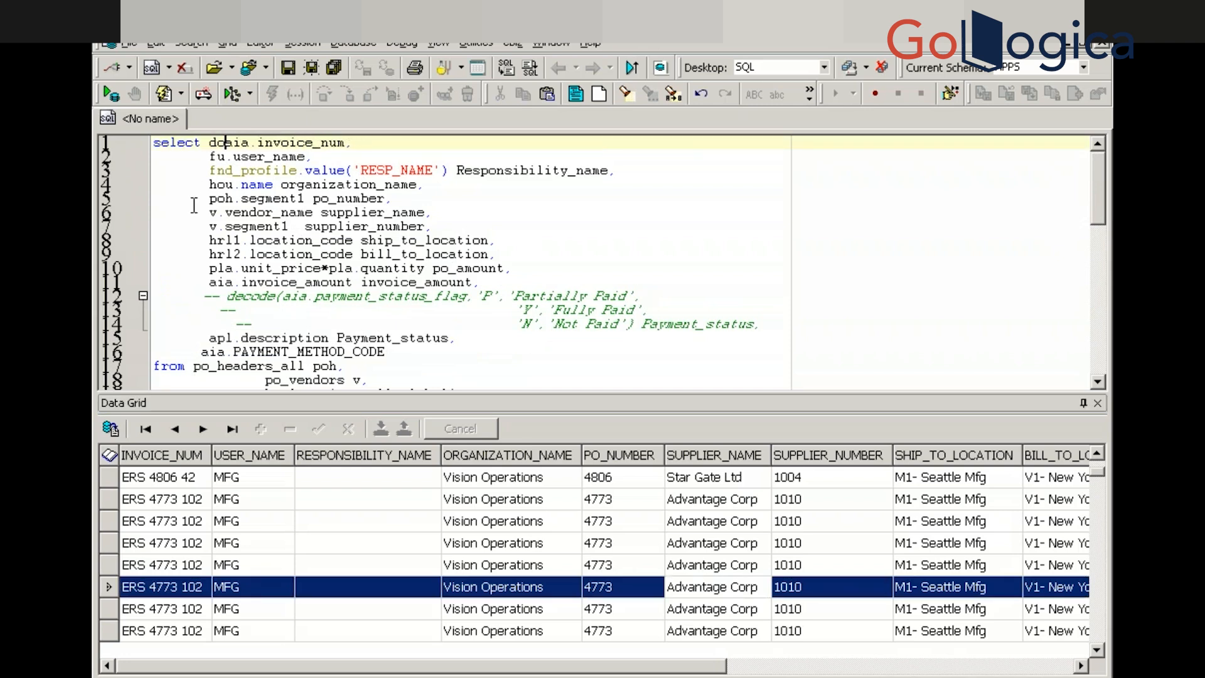
pyautogui.write('isti')
pyautogui.write('nct')
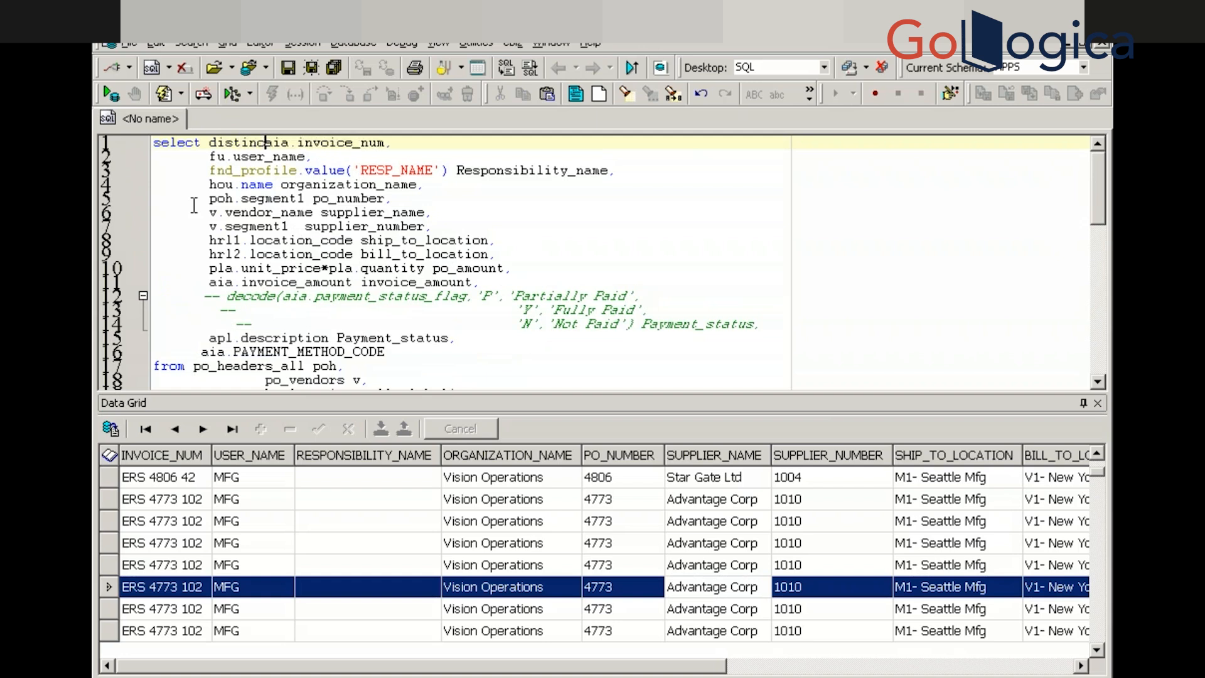
pyautogui.press('F9')
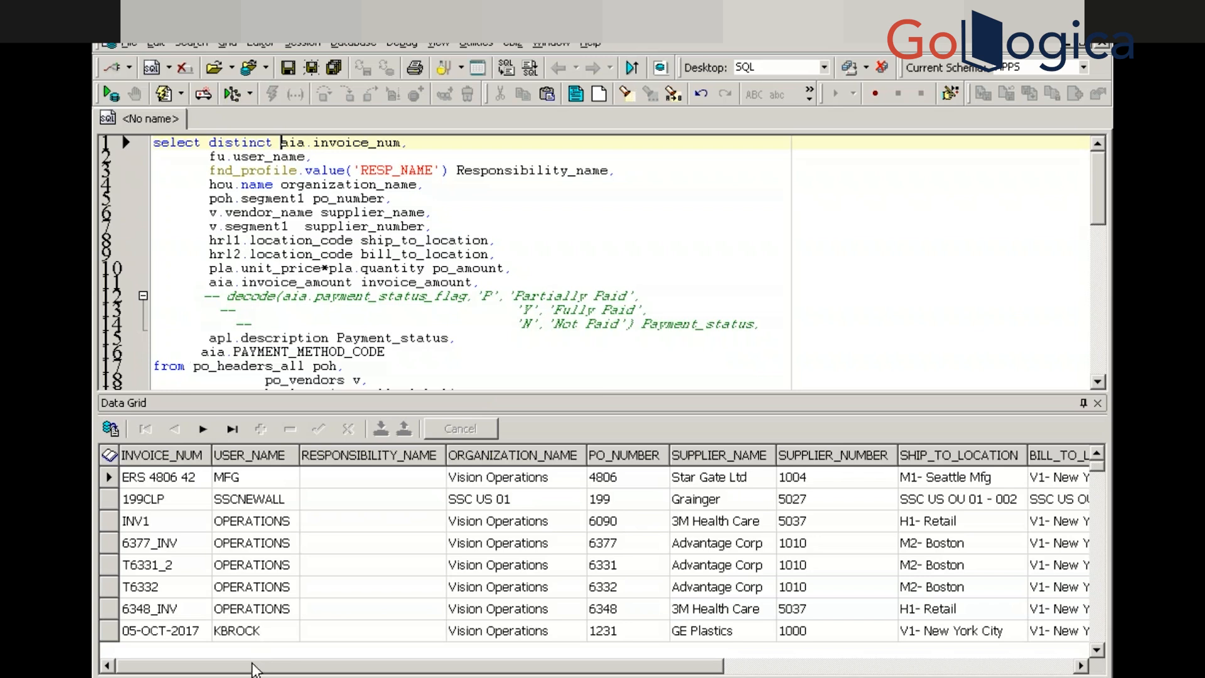
pyautogui.moveTo(255, 670); pyautogui.dragTo(188, 669)
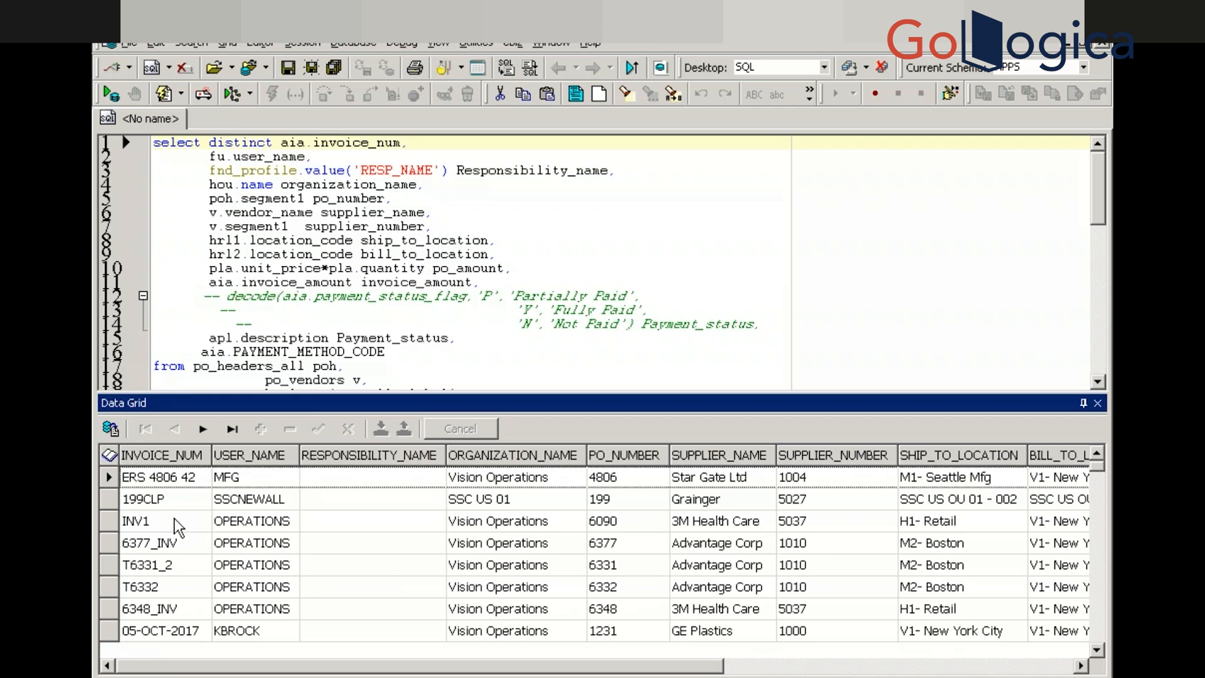
# Browse the result grid down to the last row and across to the PAYMENT_STATUS values
pyautogui.click(158, 531)
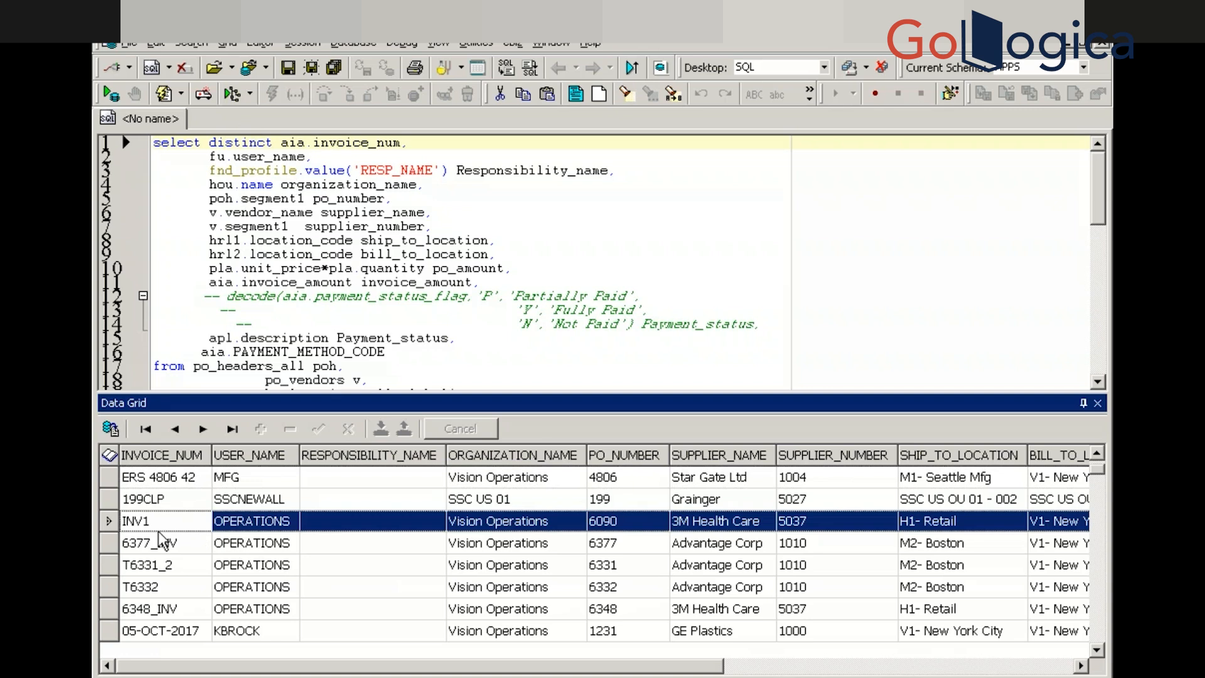
pyautogui.press('Down')
pyautogui.press('Down')
pyautogui.press('Down')
pyautogui.press('Down')
pyautogui.press('Down')
pyautogui.press('Down')
pyautogui.press('Down')
pyautogui.press('Down')
pyautogui.press('Down')
pyautogui.press('Down')
pyautogui.press('Down')
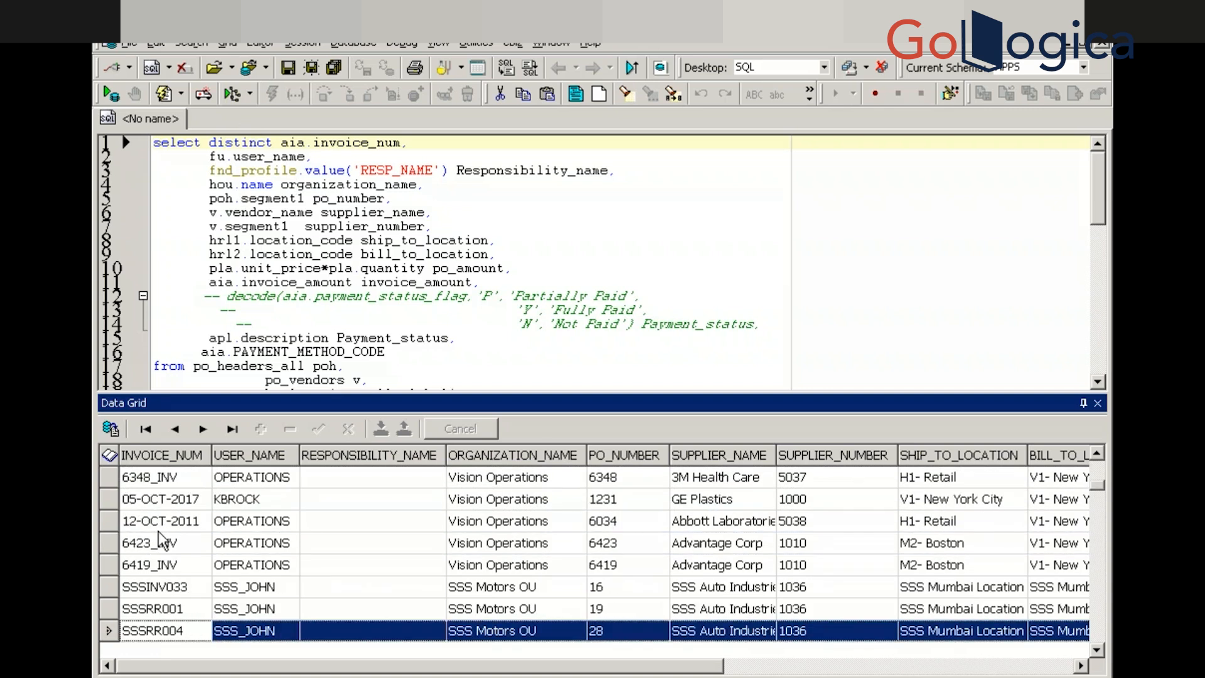
pyautogui.press('Right')
pyautogui.press('Right')
pyautogui.press('Right')
pyautogui.press('Right')
pyautogui.press('Right')
pyautogui.press('Right')
pyautogui.press('Right')
pyautogui.press('Right')
pyautogui.press('Right')
pyautogui.press('Right')
pyautogui.press('Right')
pyautogui.press('Right')
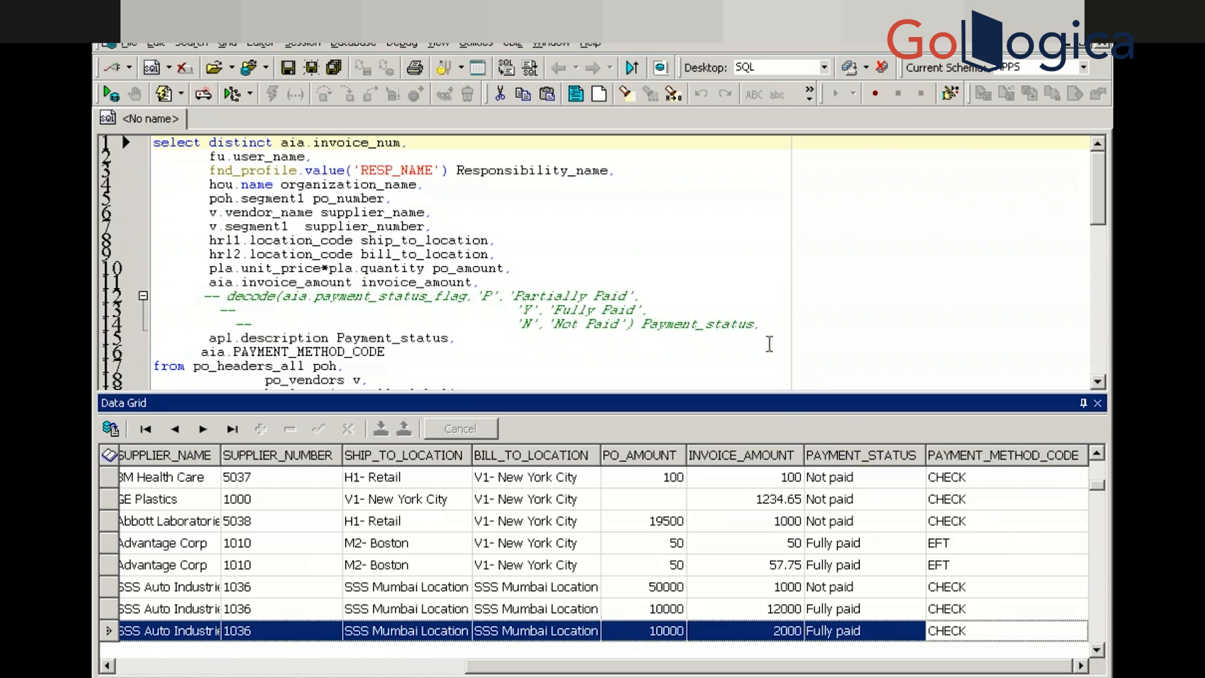
# Select apl.description on line 15 and scroll the query down to its WHERE conditions
pyautogui.click(751, 333)
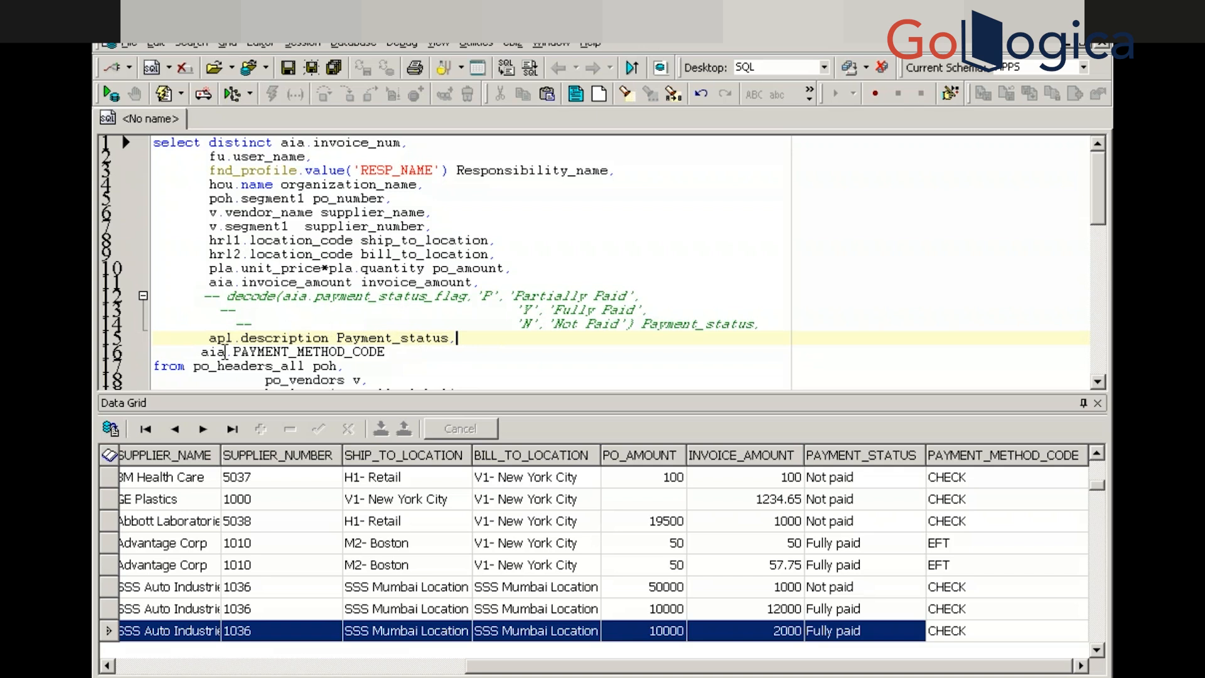
pyautogui.moveTo(212, 339); pyautogui.dragTo(342, 339)
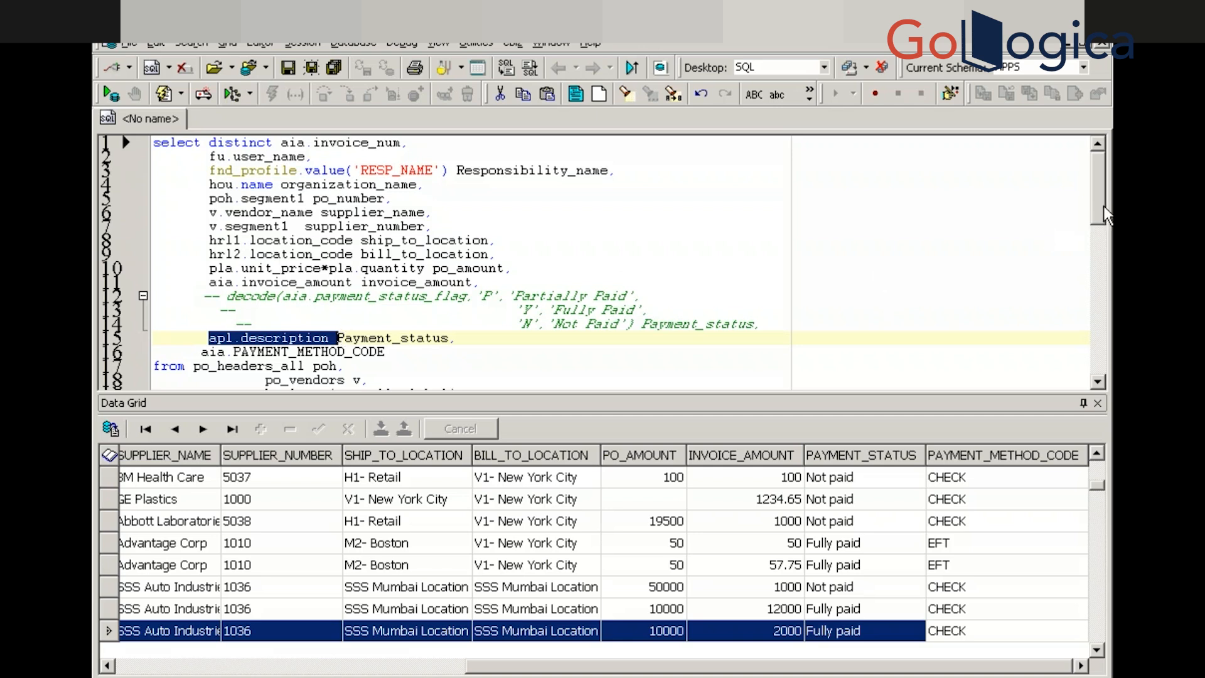
pyautogui.moveTo(1103, 211); pyautogui.dragTo(1095, 304)
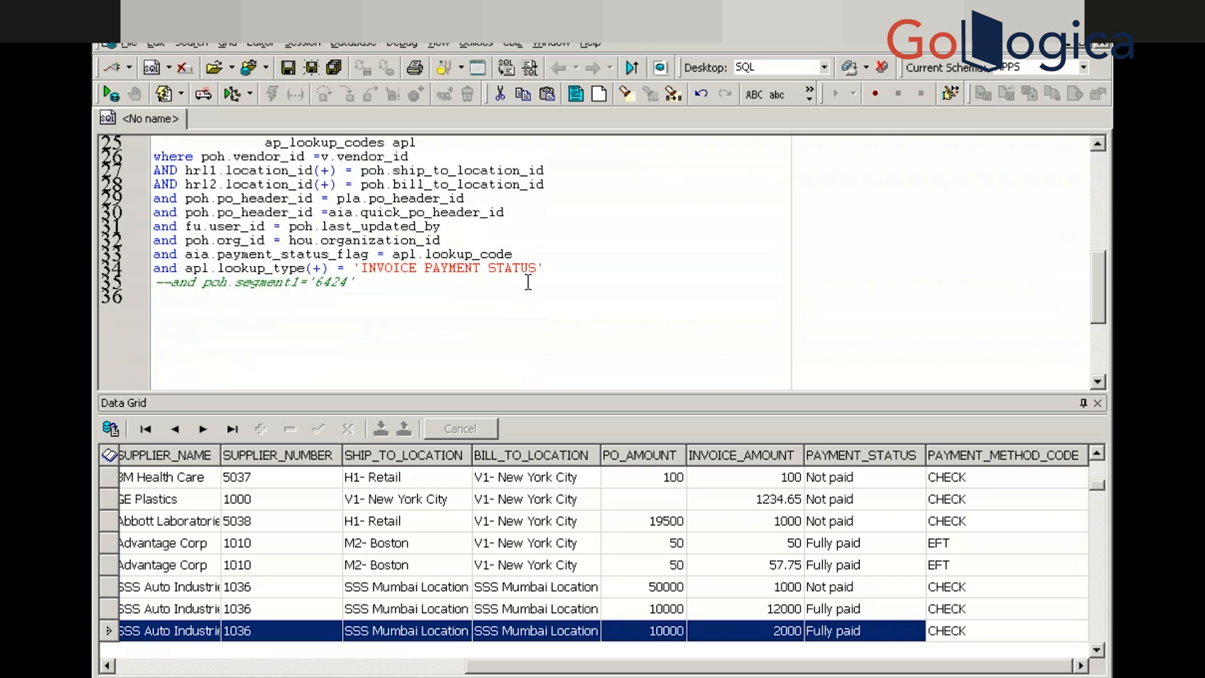
# Add the condition 'and apl.description = :p_payment_status' after the INVOICE PAYMENT STATUS line
pyautogui.click(548, 268)
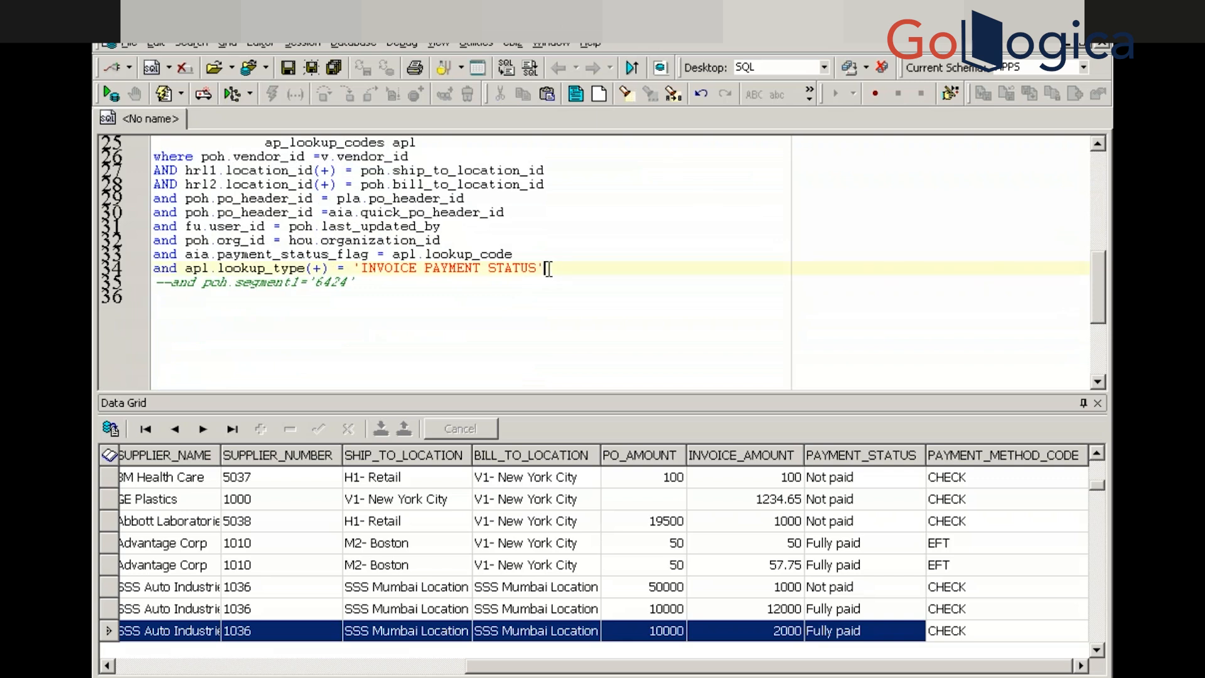
pyautogui.press('Return')
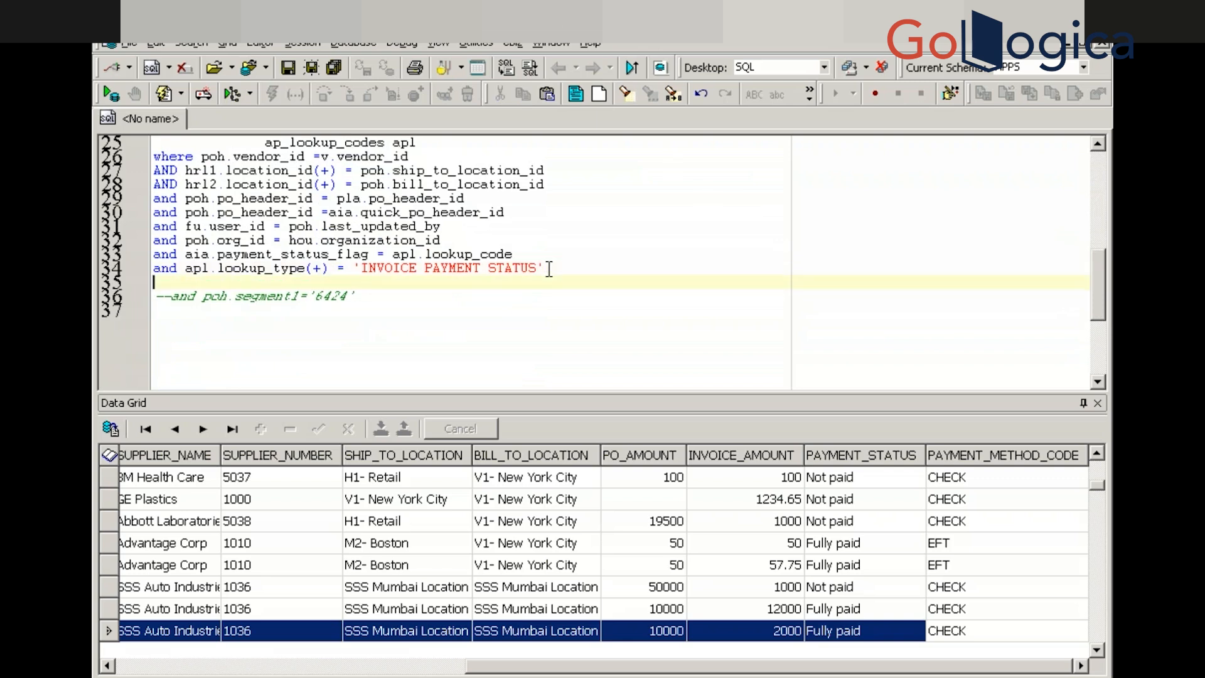
pyautogui.write('and apl.description ')
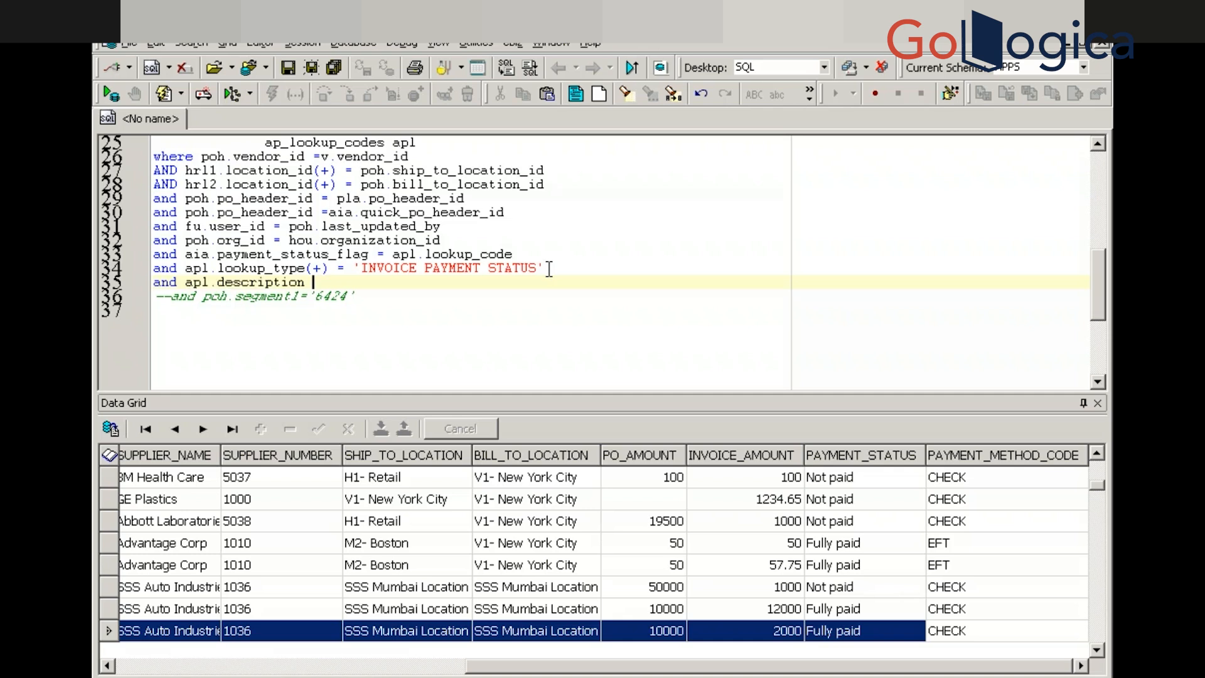
pyautogui.write('= :p_payment_sta')
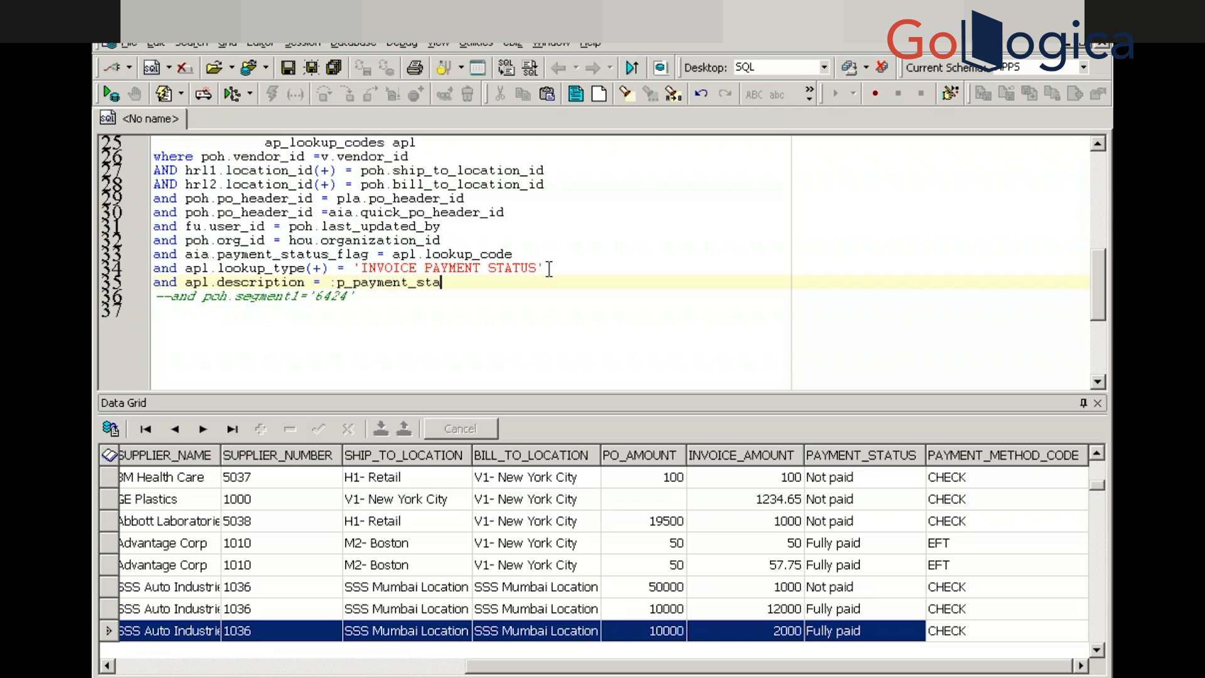
pyautogui.write('tus')
# Run the query with the p_payment_status parameter set to 'Fully paid'
pyautogui.click(849, 551)
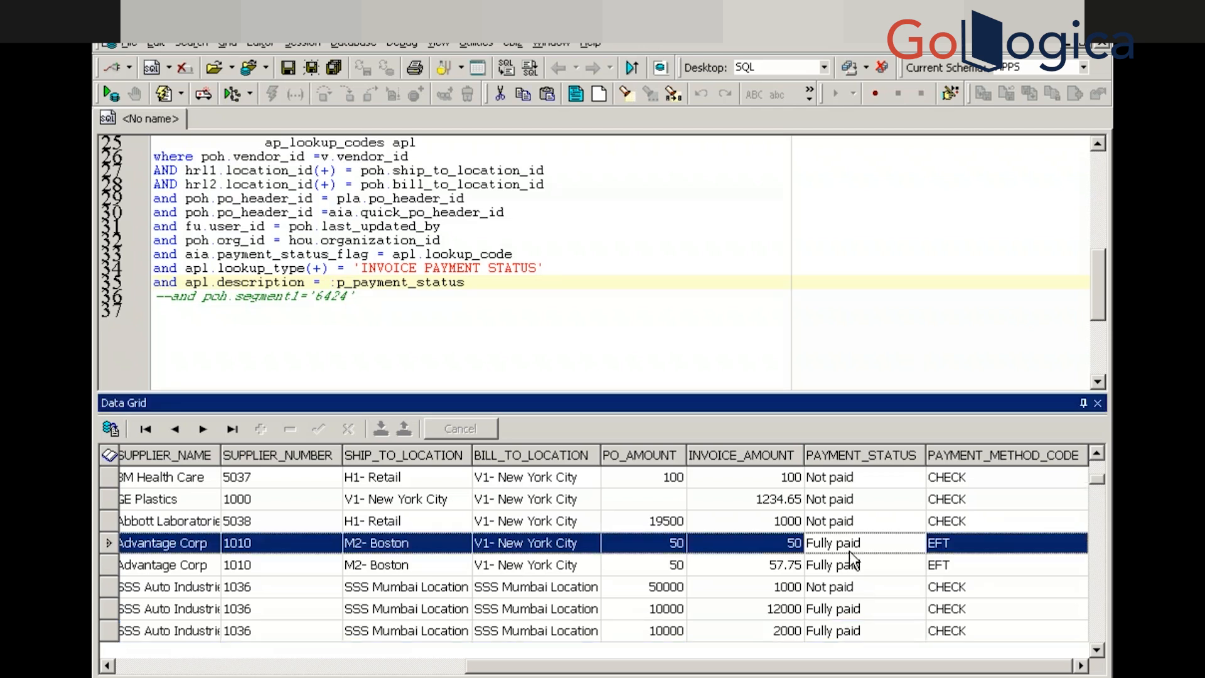
pyautogui.click(666, 227)
pyautogui.press('F9')
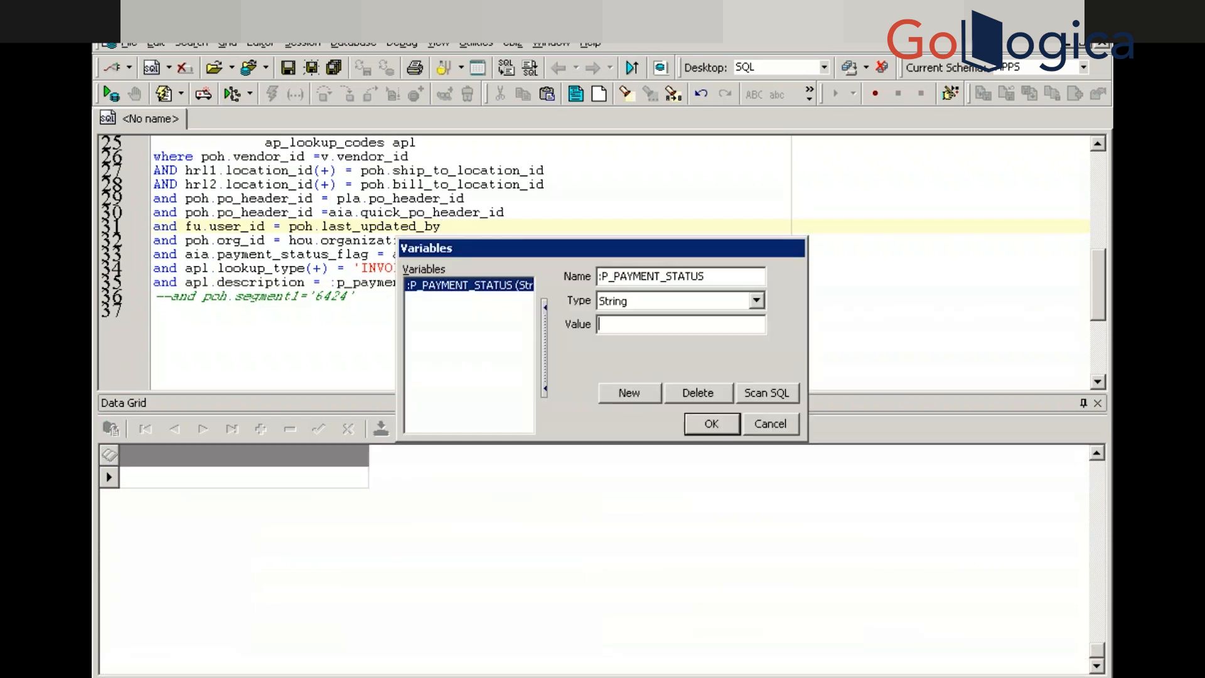
pyautogui.write('Fully paid')
pyautogui.press('Return')
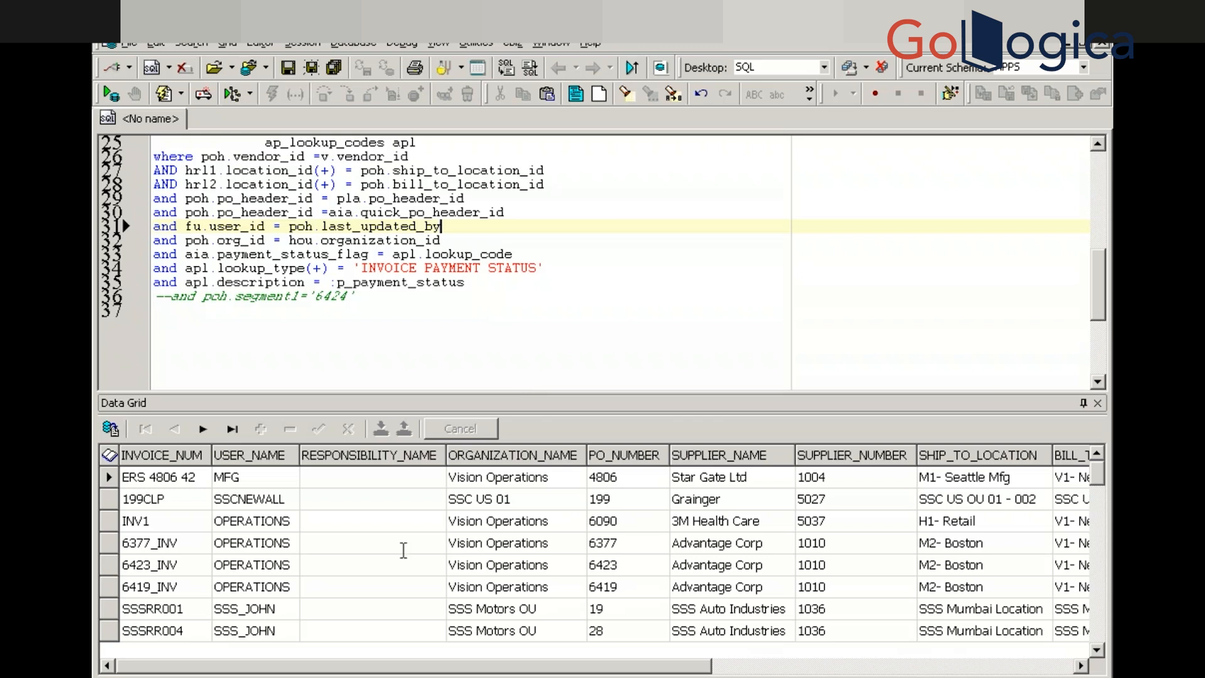
# Bring up the Open dialog from the File menu in Reports Builder
pyautogui.press('super')
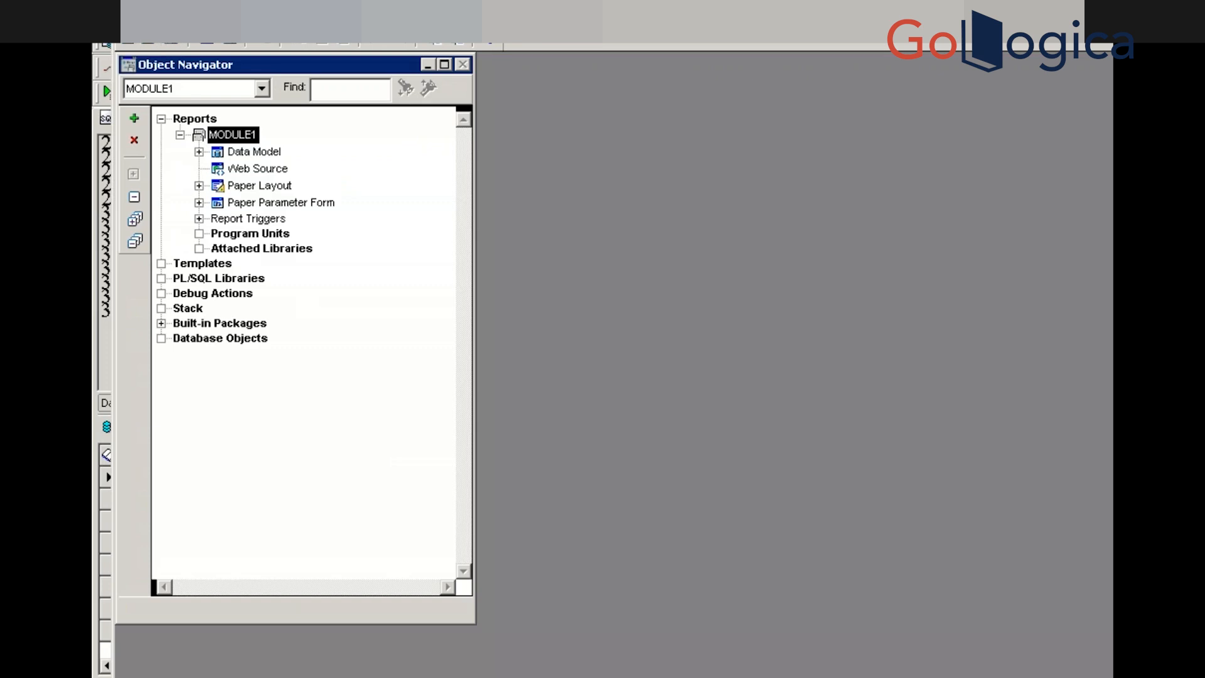
pyautogui.click(130, 12)
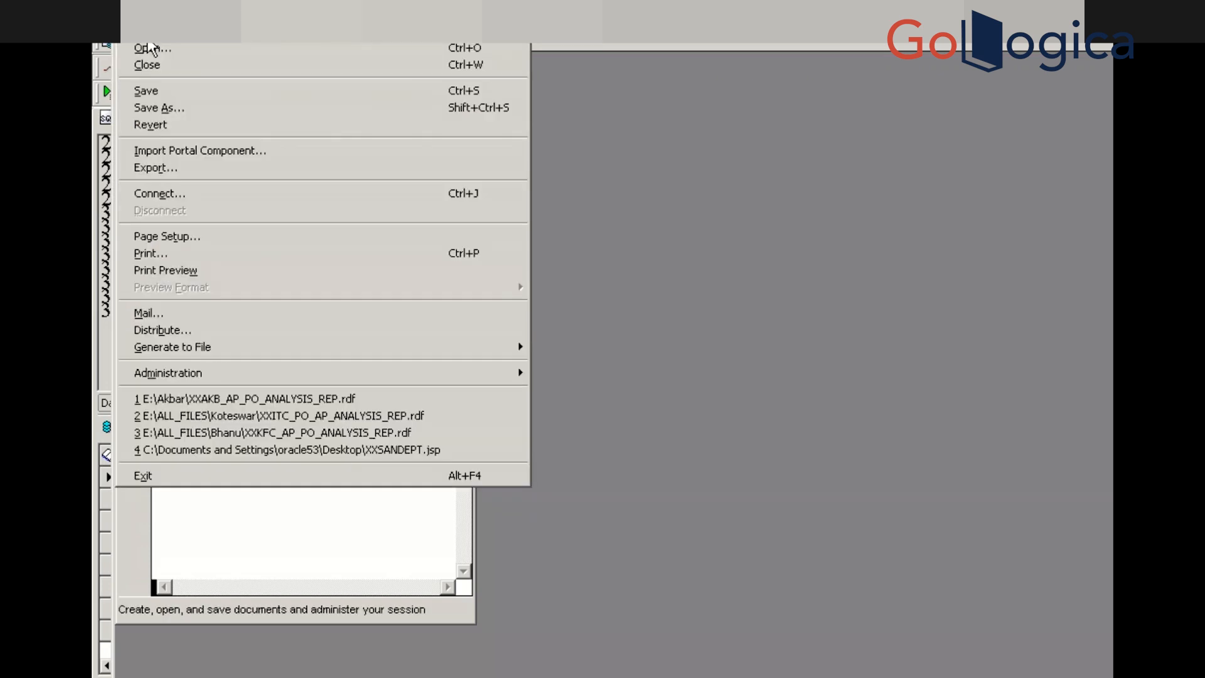
pyautogui.click(152, 54)
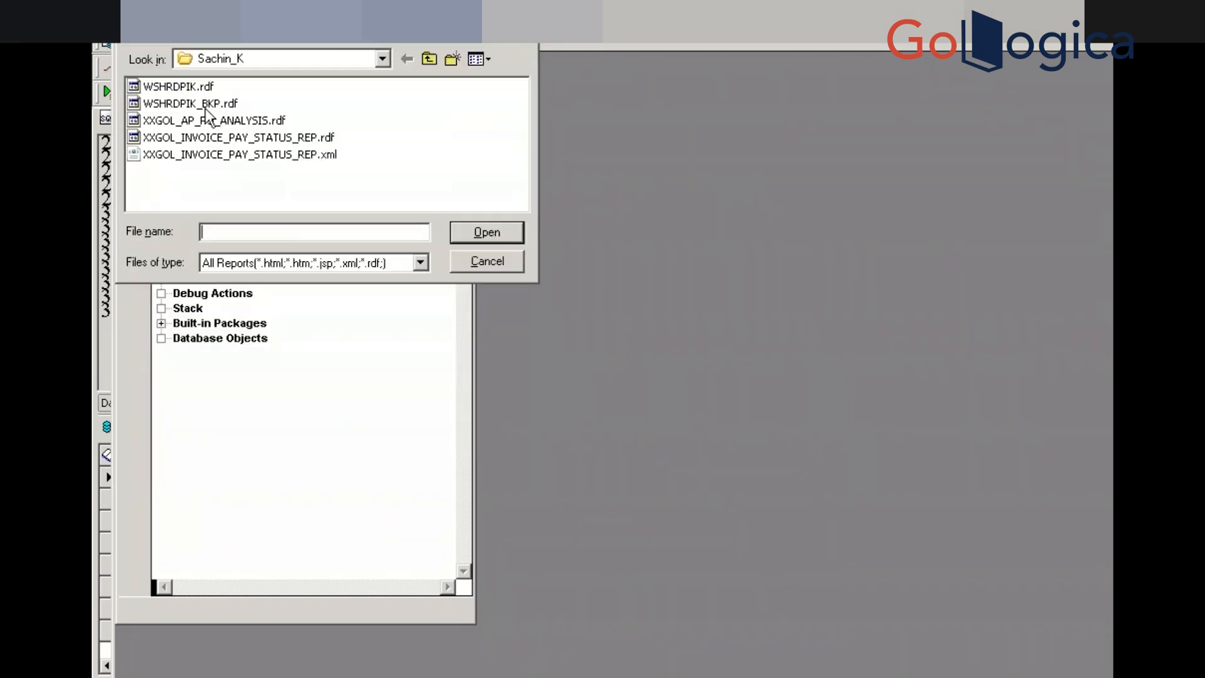
# Open the XXGOL_INVOICE_PAY_STATUS_REP.rdf report rather than its .xml version
pyautogui.click(242, 156)
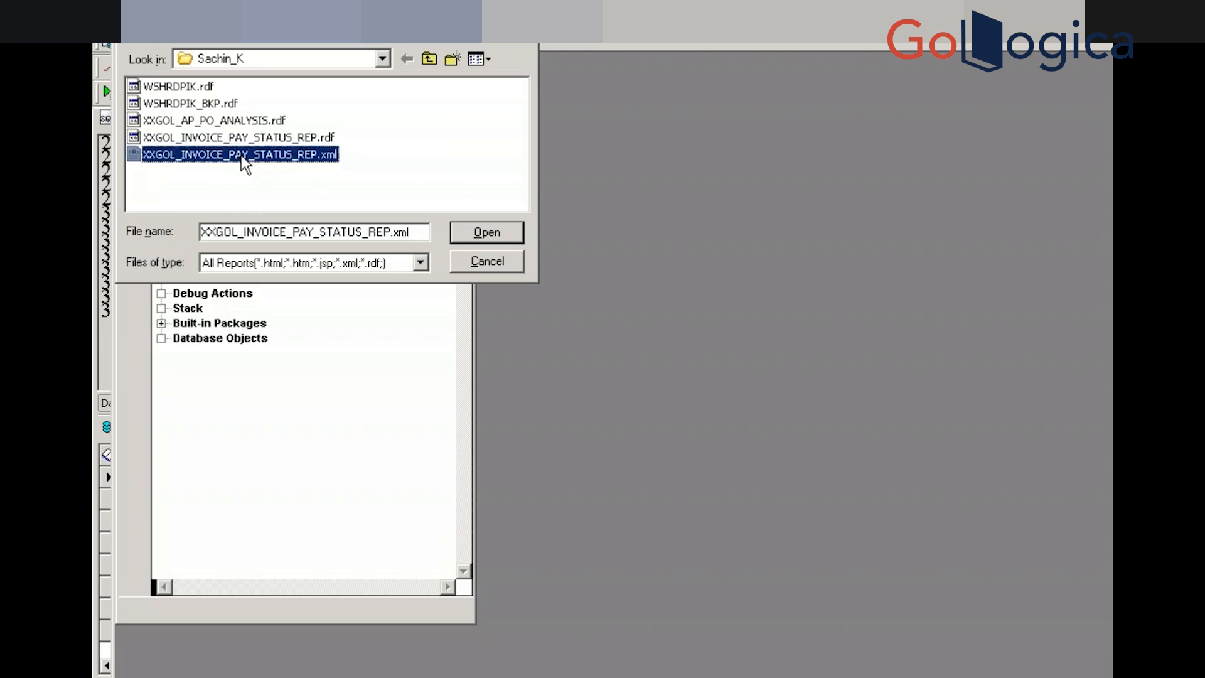
pyautogui.click(241, 137)
pyautogui.click(477, 231)
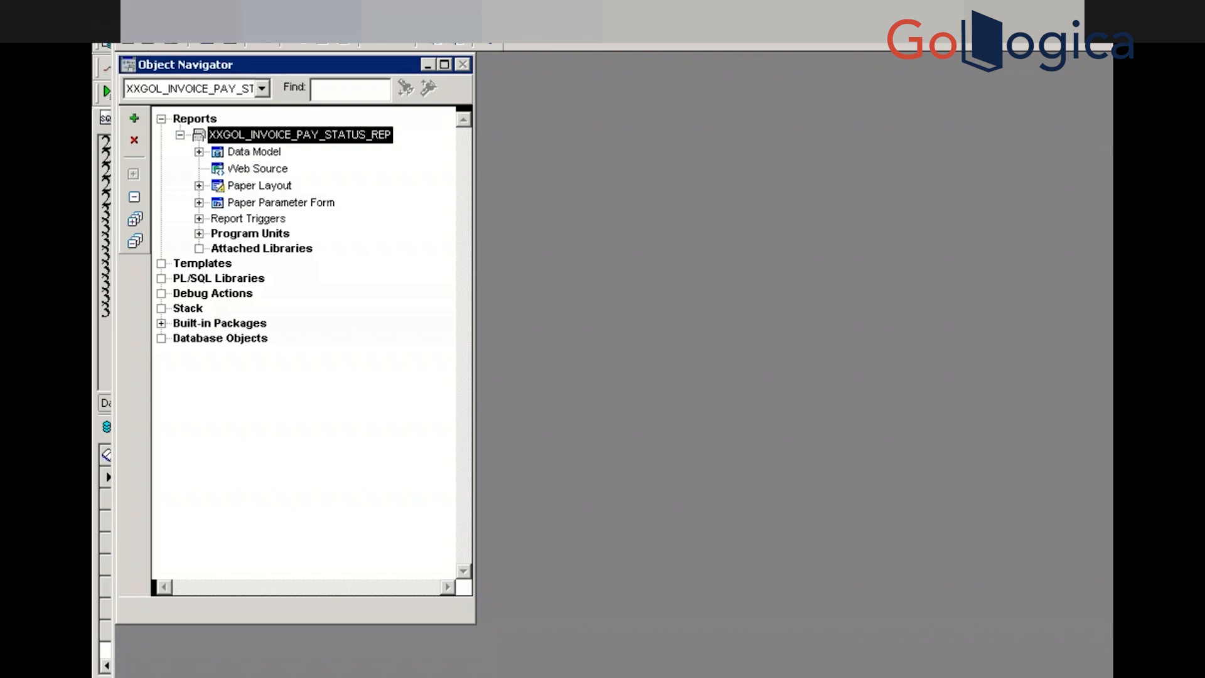
# Close the XXGOL_INVOICE_PAY_STATUS_REP report and return to Notepad++
pyautogui.click(128, 13)
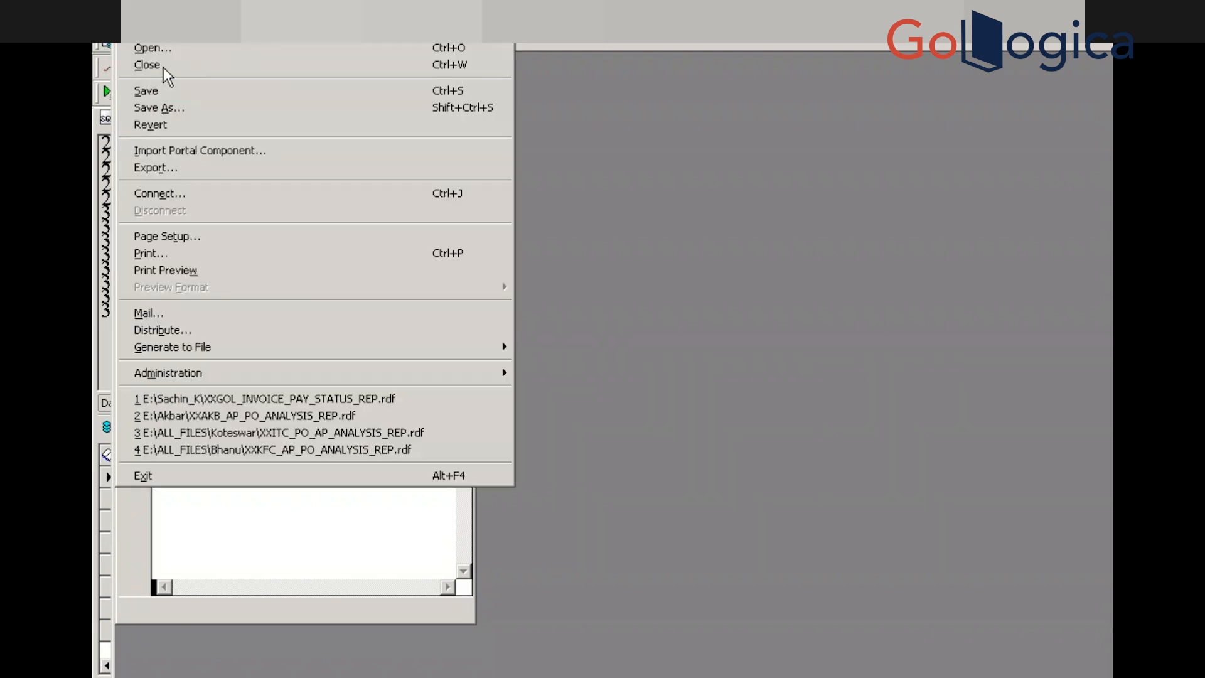
pyautogui.click(163, 67)
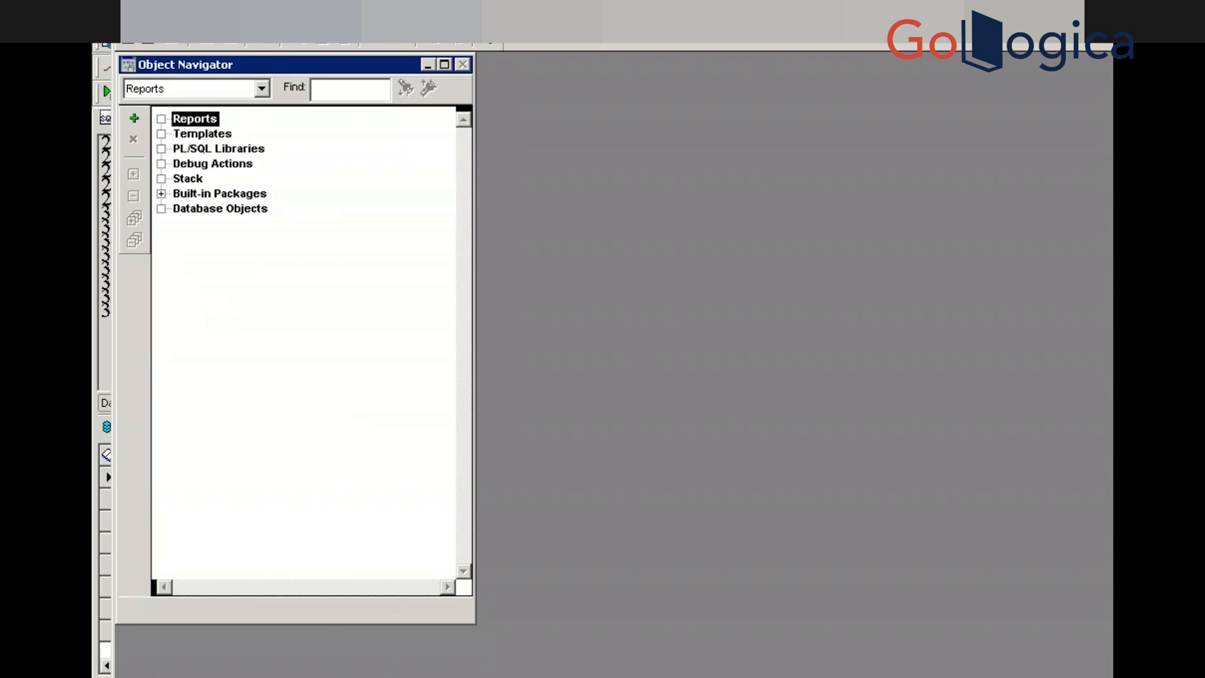
pyautogui.hotkey('alt', 'Tab')
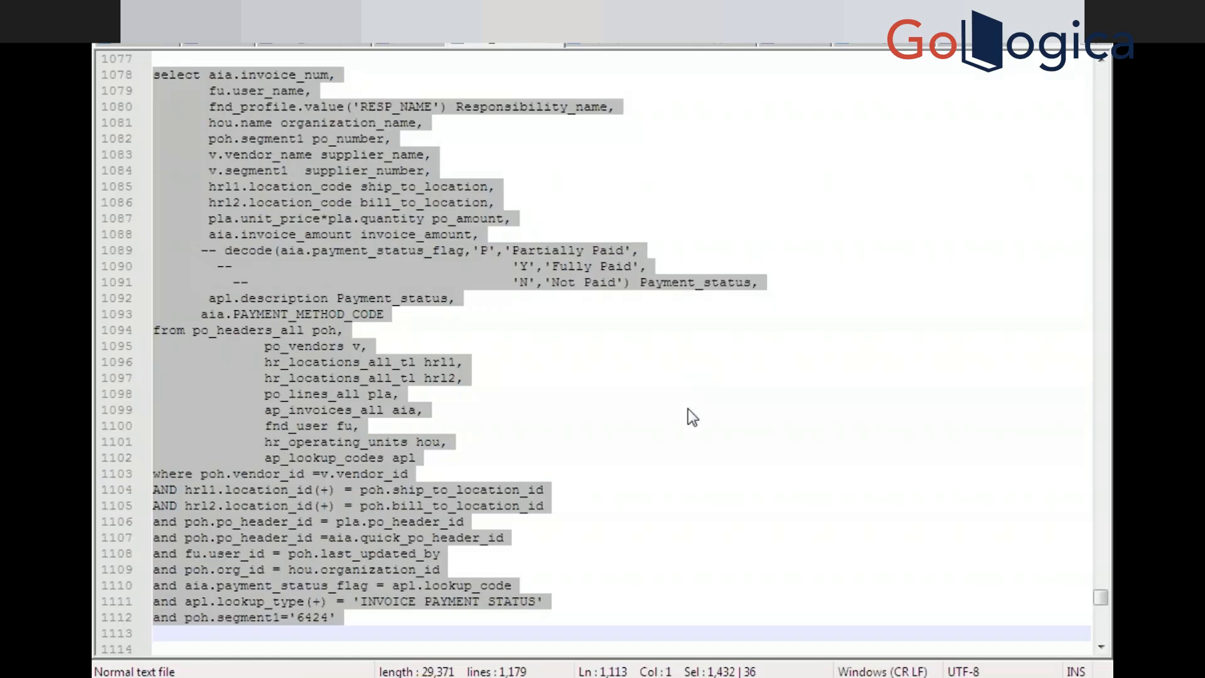
# Move down to the report notes and select the 'XXGOL Invoice Payment Status Report' title line
pyautogui.click(687, 408)
pyautogui.press('Down')
pyautogui.press('Down')
pyautogui.press('Down')
pyautogui.press('Down')
pyautogui.press('Down')
pyautogui.press('Down')
pyautogui.press('Down')
pyautogui.press('Down')
pyautogui.press('Down')
pyautogui.press('Down')
pyautogui.press('Down')
pyautogui.press('Down')
pyautogui.press('Down')
pyautogui.press('Down')
pyautogui.press('Down')
pyautogui.press('Down')
pyautogui.press('Down')
pyautogui.press('Down')
pyautogui.press('Down')
pyautogui.press('Down')
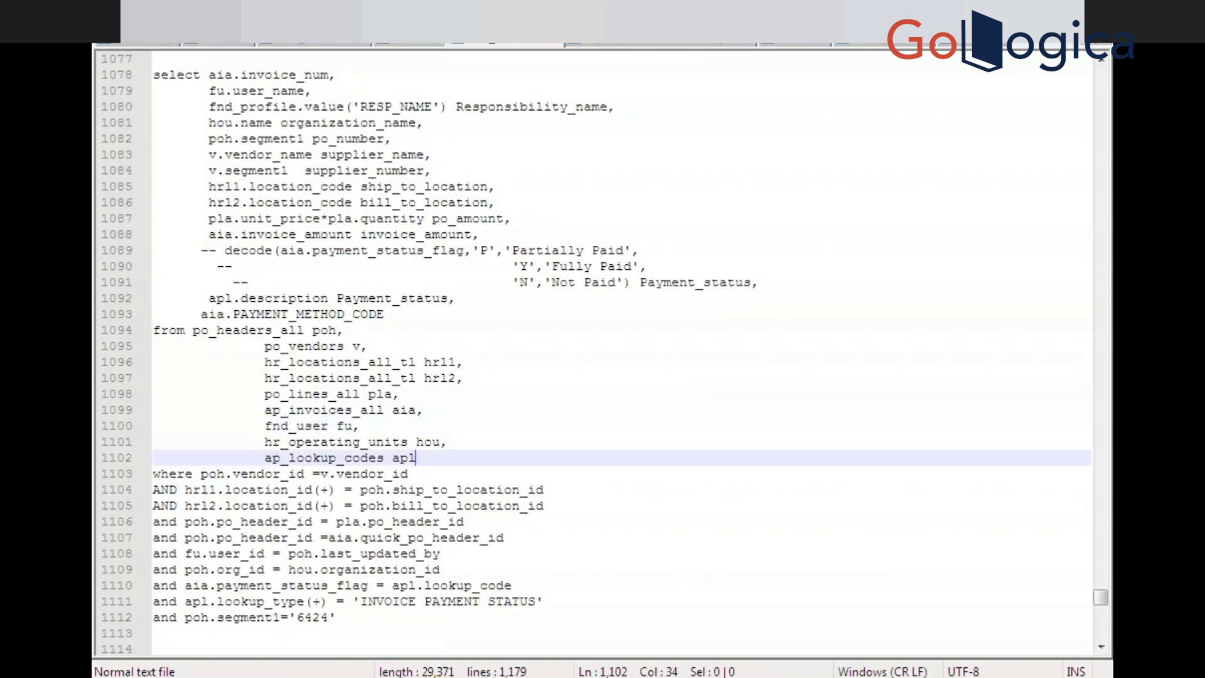
pyautogui.press('Down')
pyautogui.press('Down')
pyautogui.press('Down')
pyautogui.press('Down')
pyautogui.press('Down')
pyautogui.press('Down')
pyautogui.press('Down')
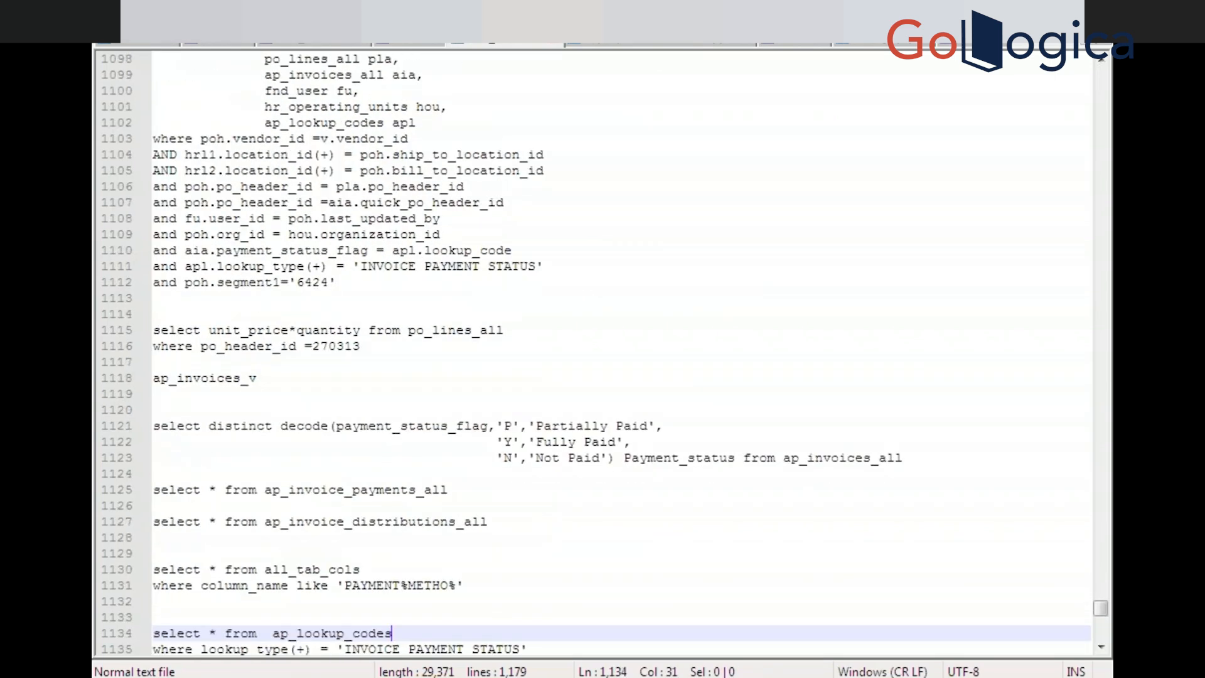
pyautogui.press('Down')
pyautogui.press('Down')
pyautogui.press('Down')
pyautogui.press('Down')
pyautogui.press('Down')
pyautogui.press('Down')
pyautogui.press('Down')
pyautogui.press('Down')
pyautogui.press('Down')
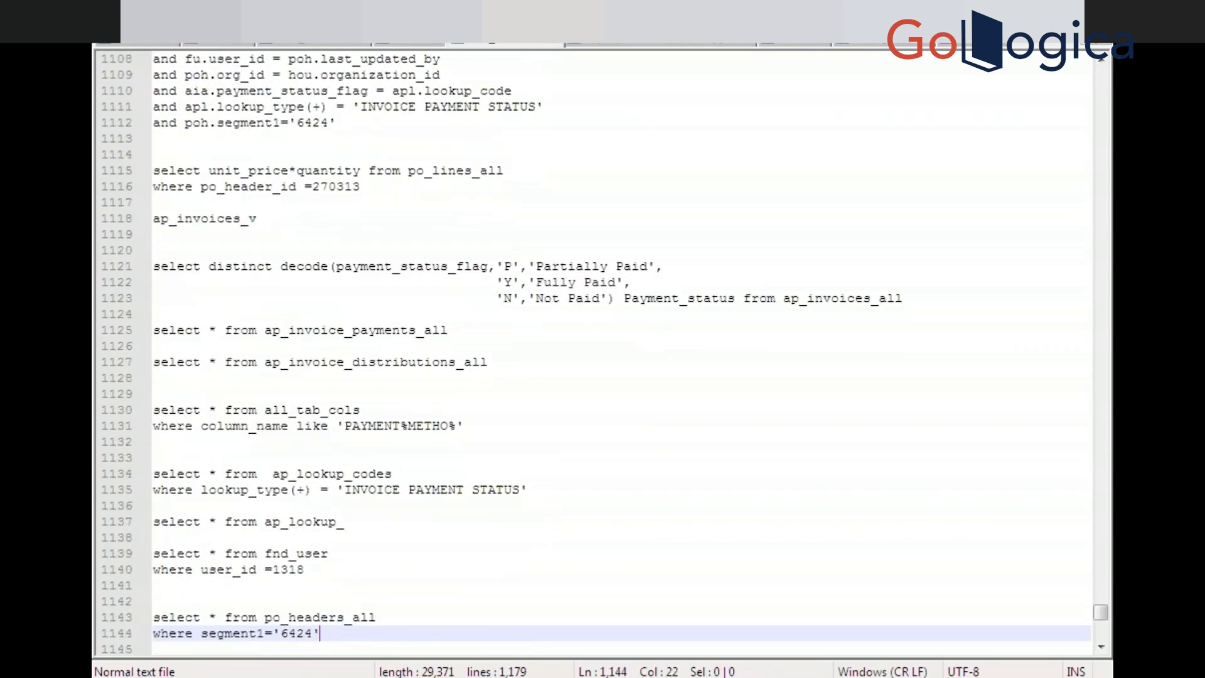
pyautogui.press('Down')
pyautogui.press('Down')
pyautogui.press('Down')
pyautogui.press('Down')
pyautogui.press('Down')
pyautogui.press('Down')
pyautogui.press('Down')
pyautogui.press('Down')
pyautogui.press('Down')
pyautogui.press('Down')
pyautogui.press('Down')
pyautogui.press('Down')
pyautogui.press('Down')
pyautogui.press('Down')
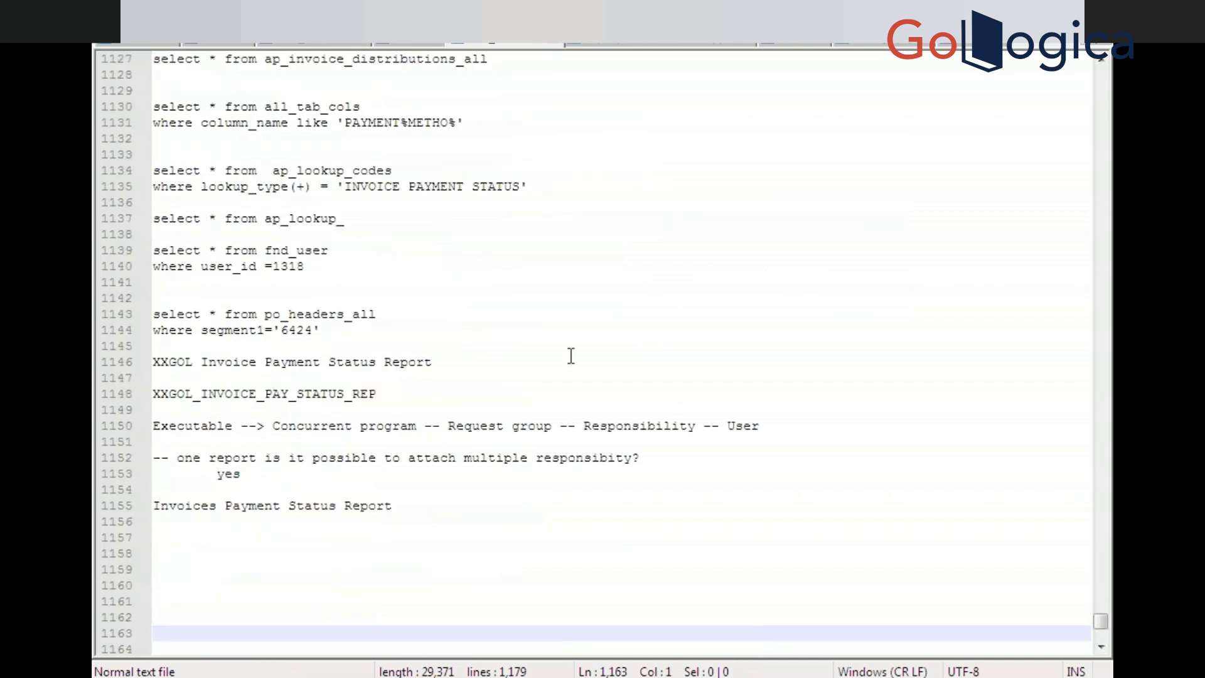
pyautogui.click(436, 362)
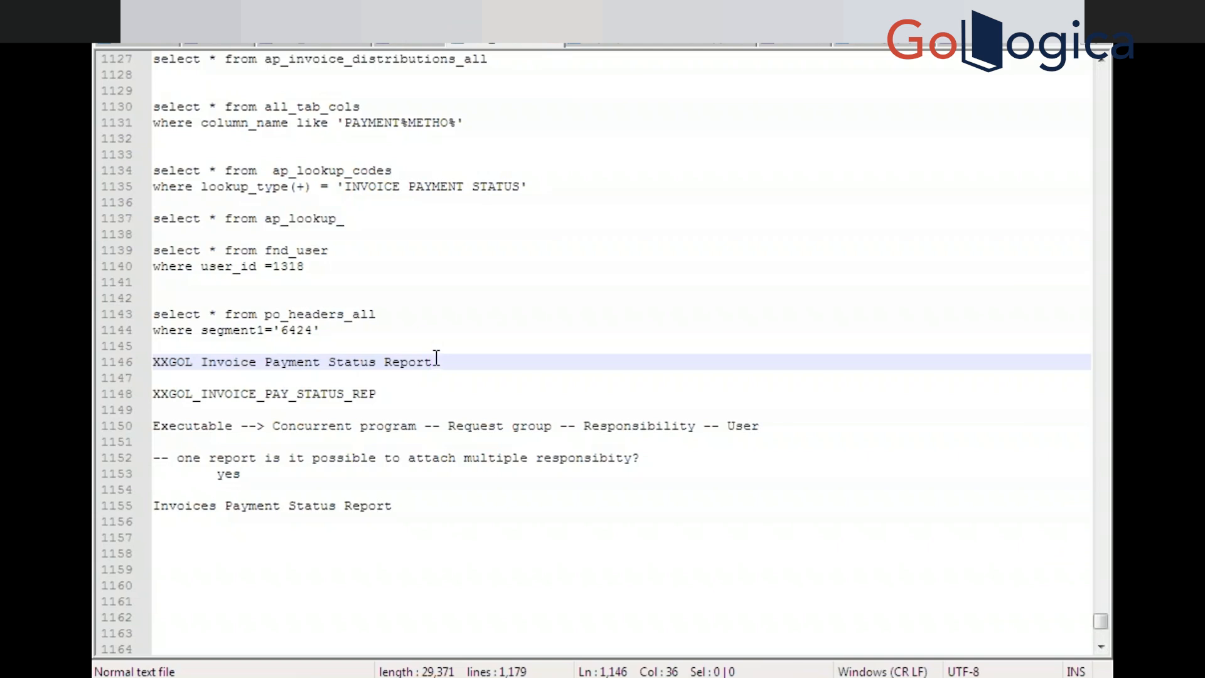
pyautogui.moveTo(436, 362); pyautogui.dragTo(154, 361)
pyautogui.hotkey('ctrl', 'c')
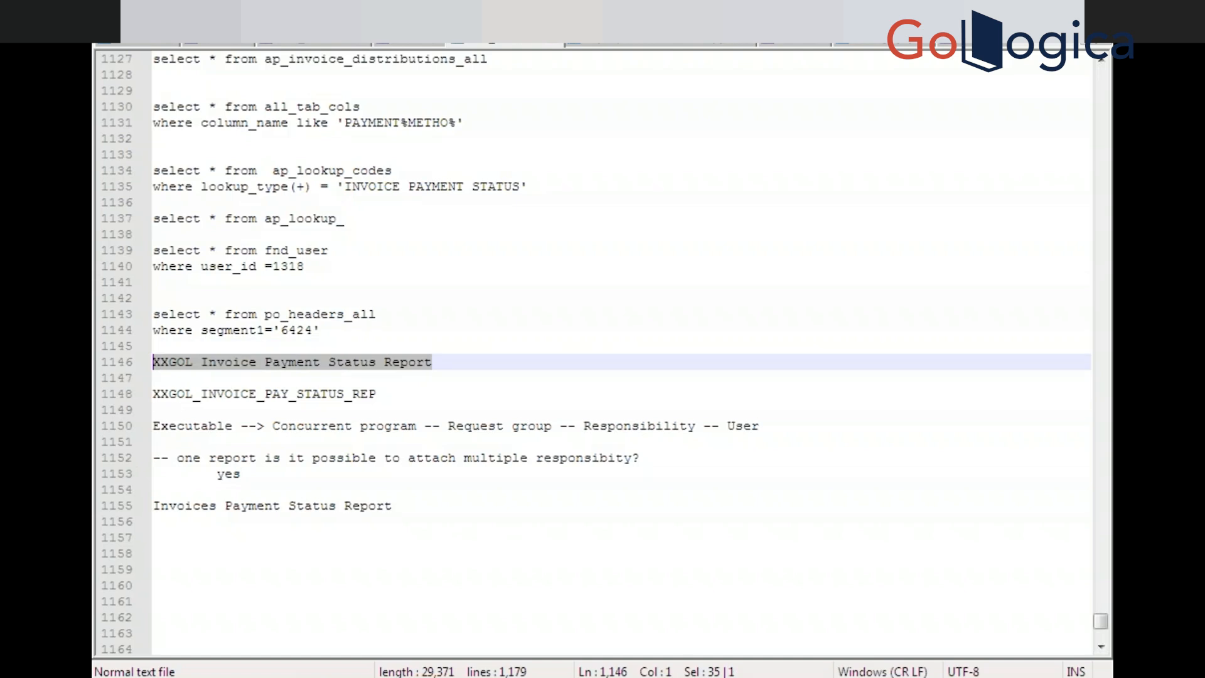
pyautogui.click(727, 659)
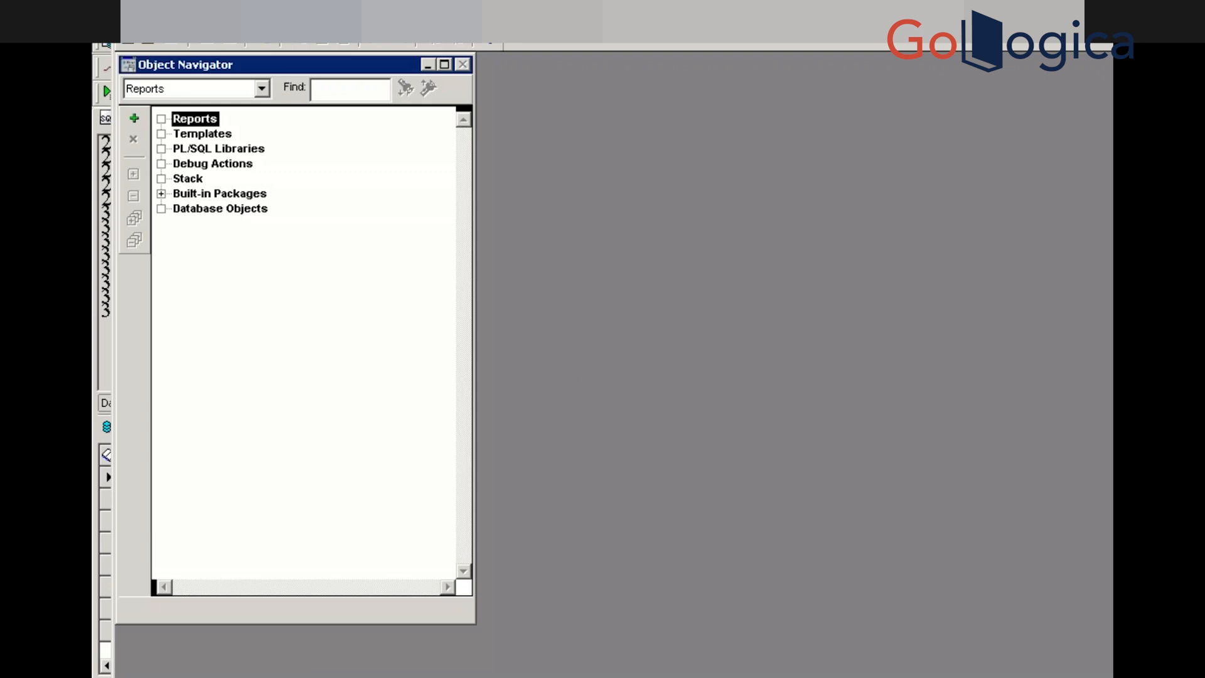
pyautogui.hotkey('alt', 'Tab')
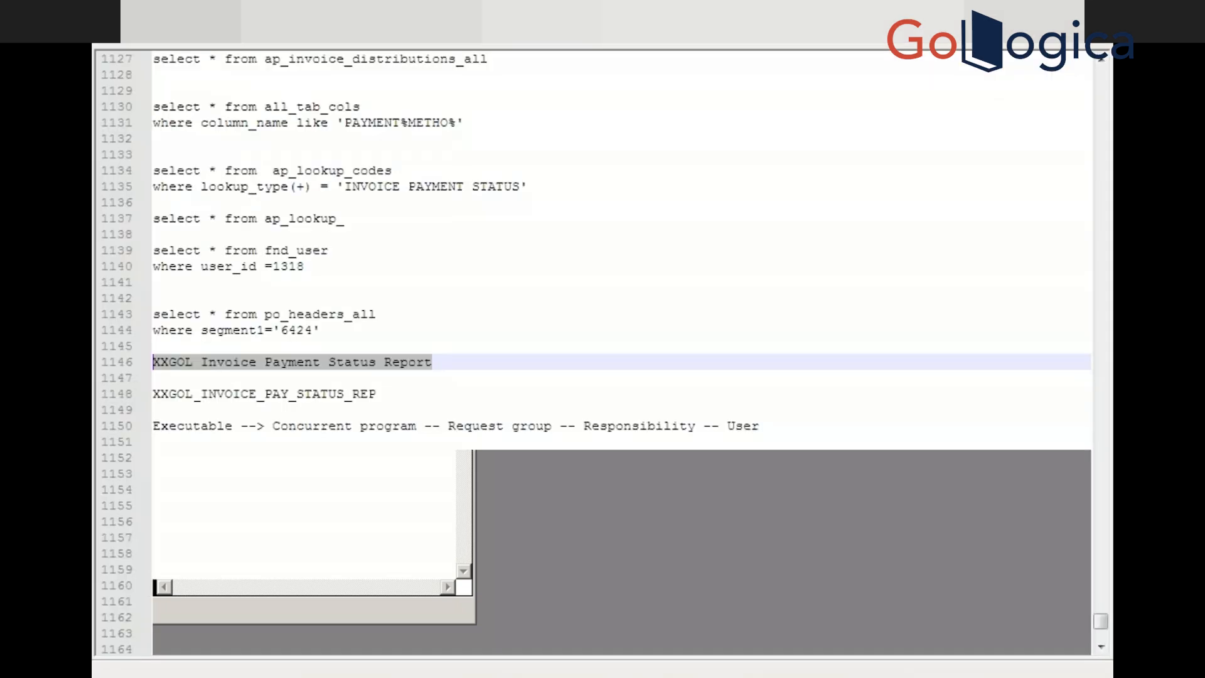
# Add the note '--- please add the payment status parameter on' plus the report name, then start a '-- query' line
pyautogui.click(416, 516)
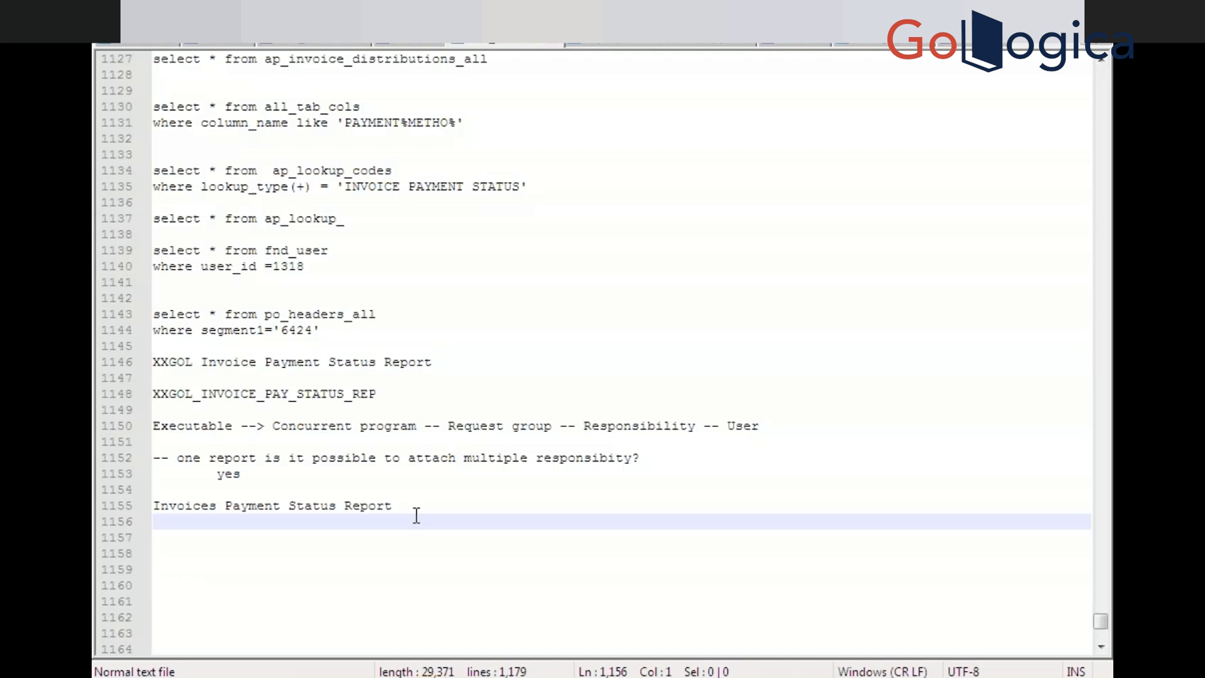
pyautogui.press('Return')
pyautogui.press('Return')
pyautogui.write('---')
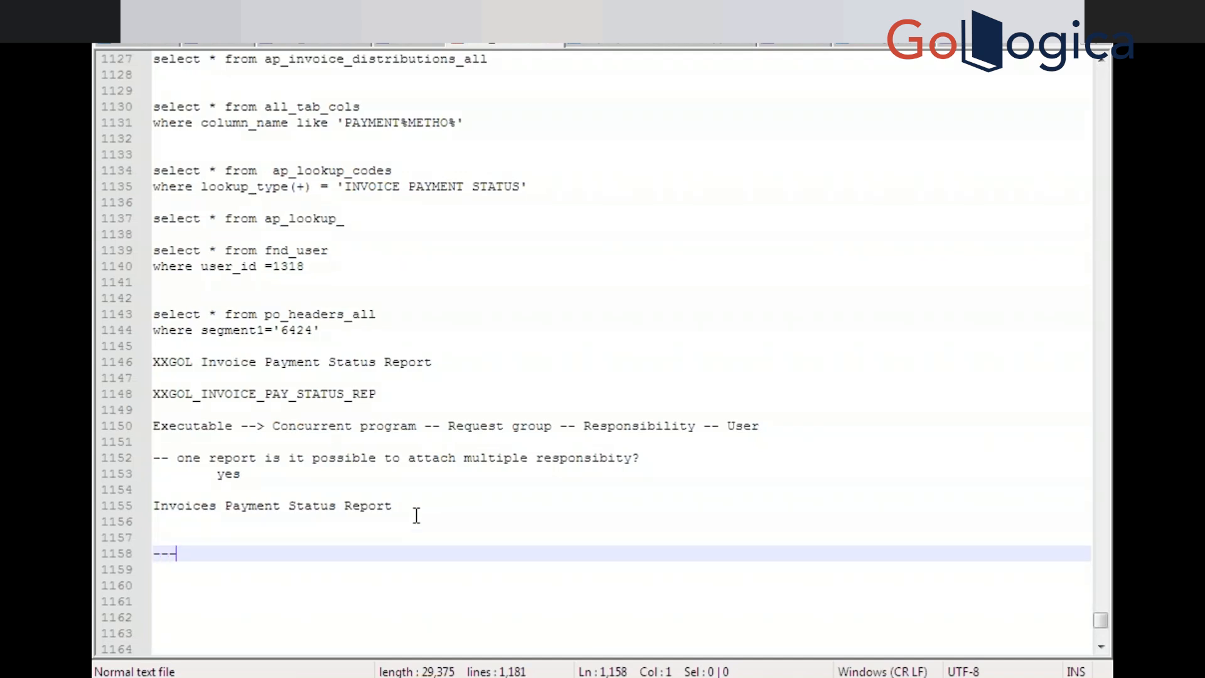
pyautogui.hotkey('ctrl', 'space')
pyautogui.write('please ad')
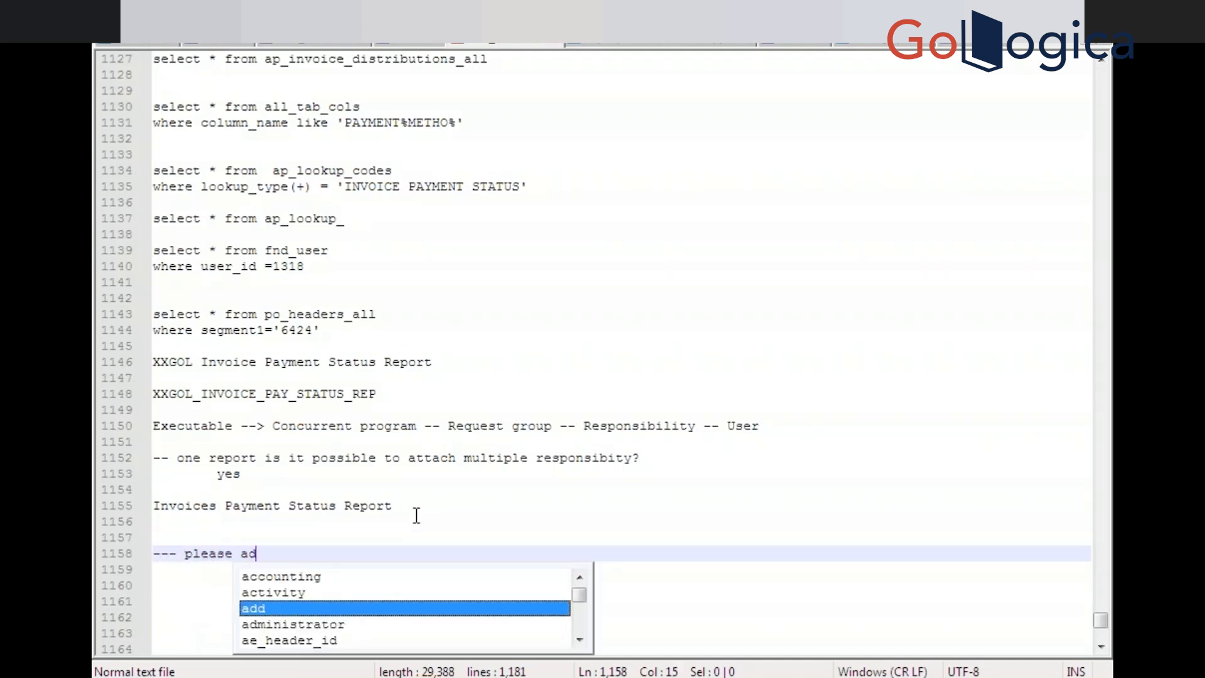
pyautogui.write('d the ')
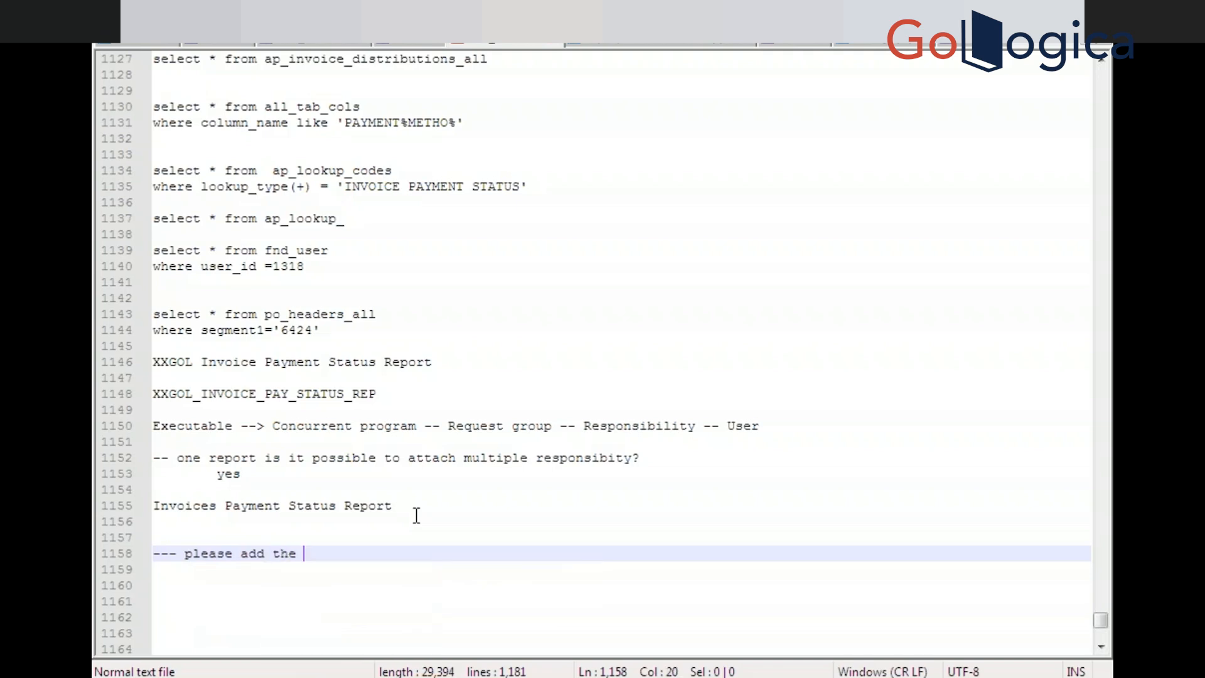
pyautogui.write('pay')
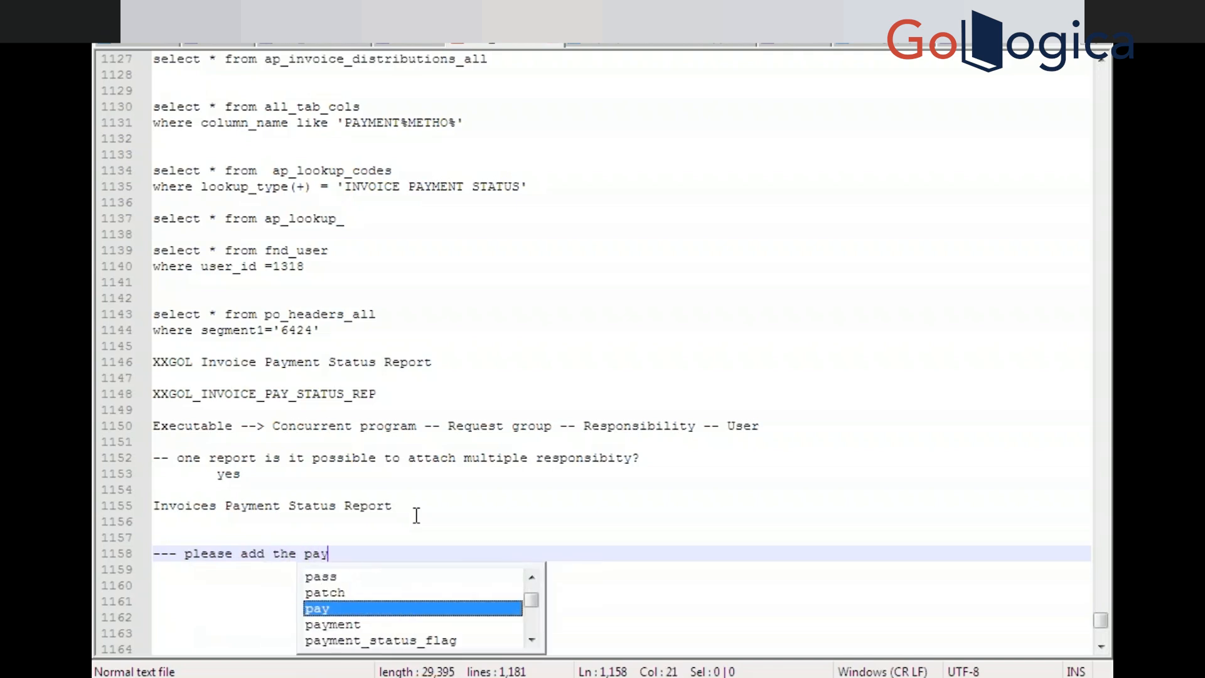
pyautogui.write('ment stat')
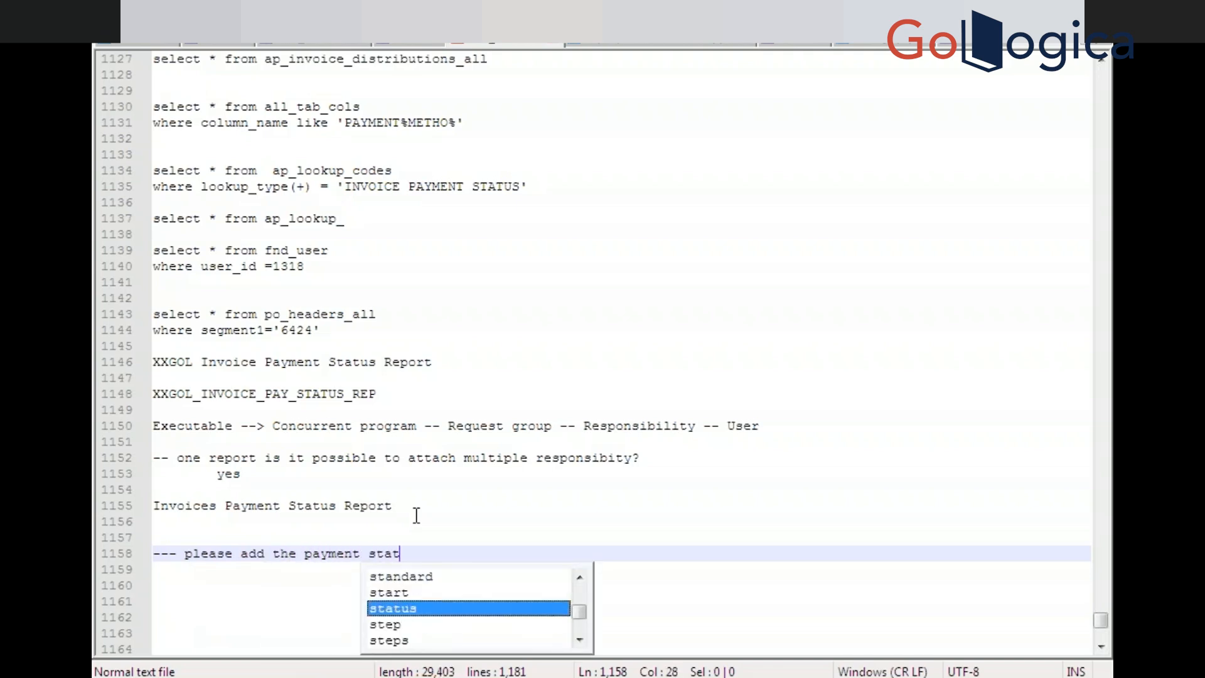
pyautogui.write('us pa')
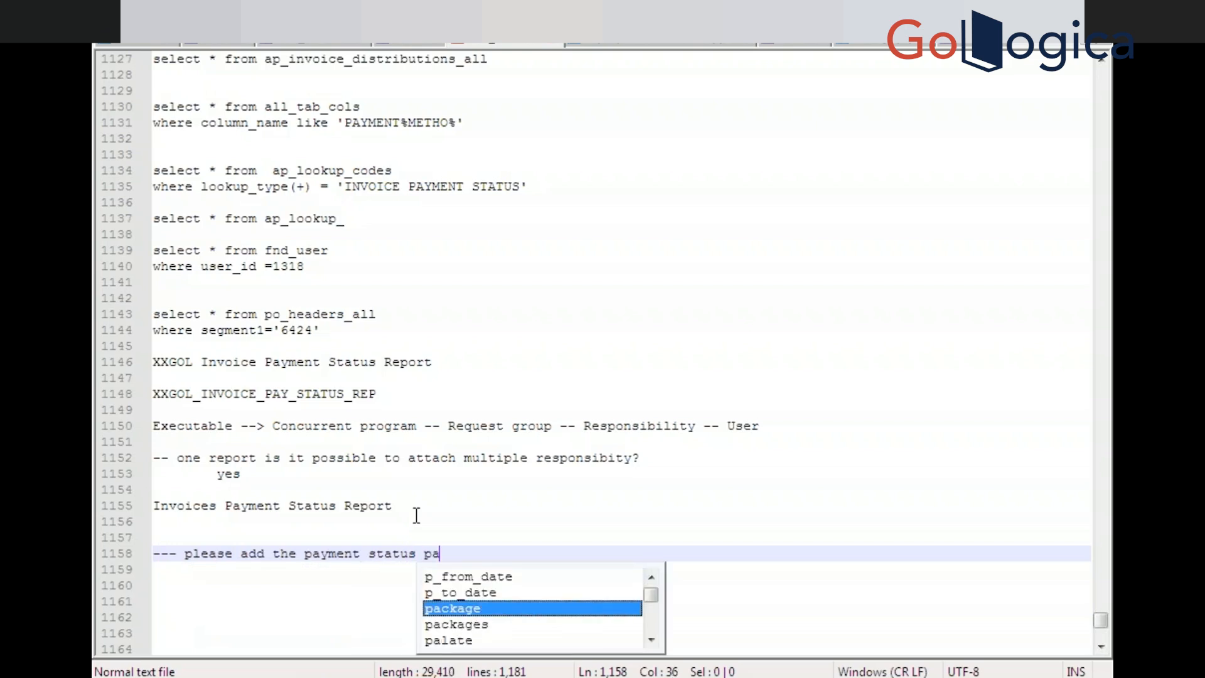
pyautogui.write('ram')
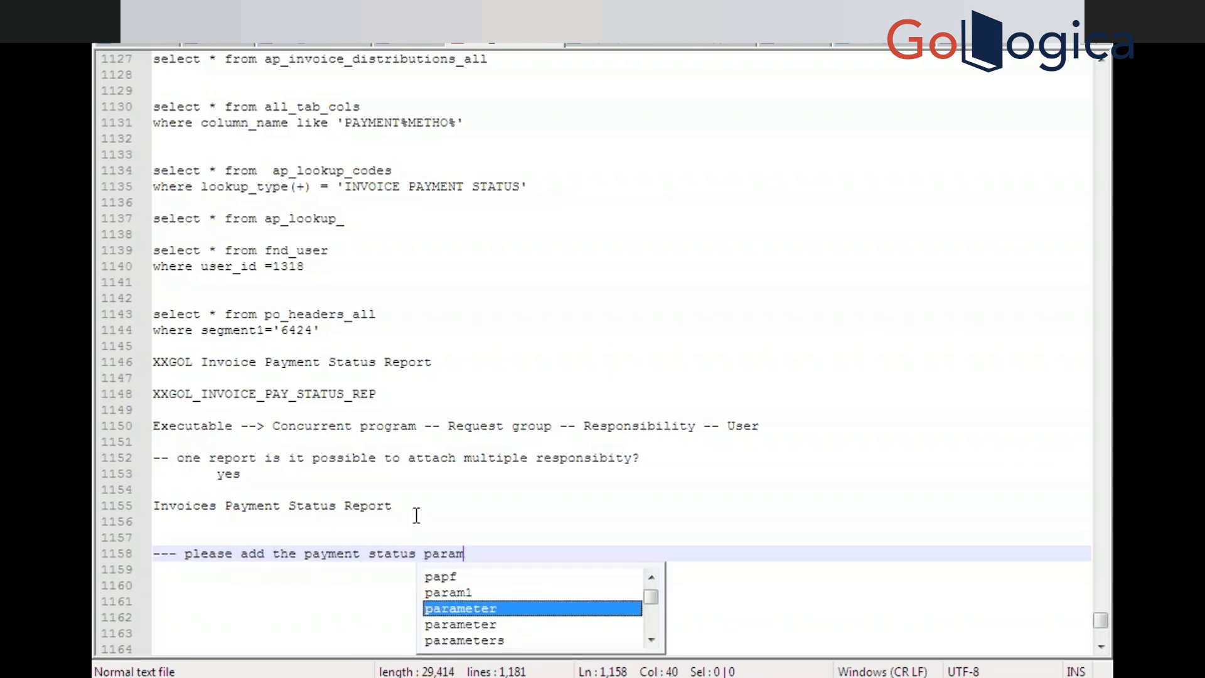
pyautogui.write('eter on')
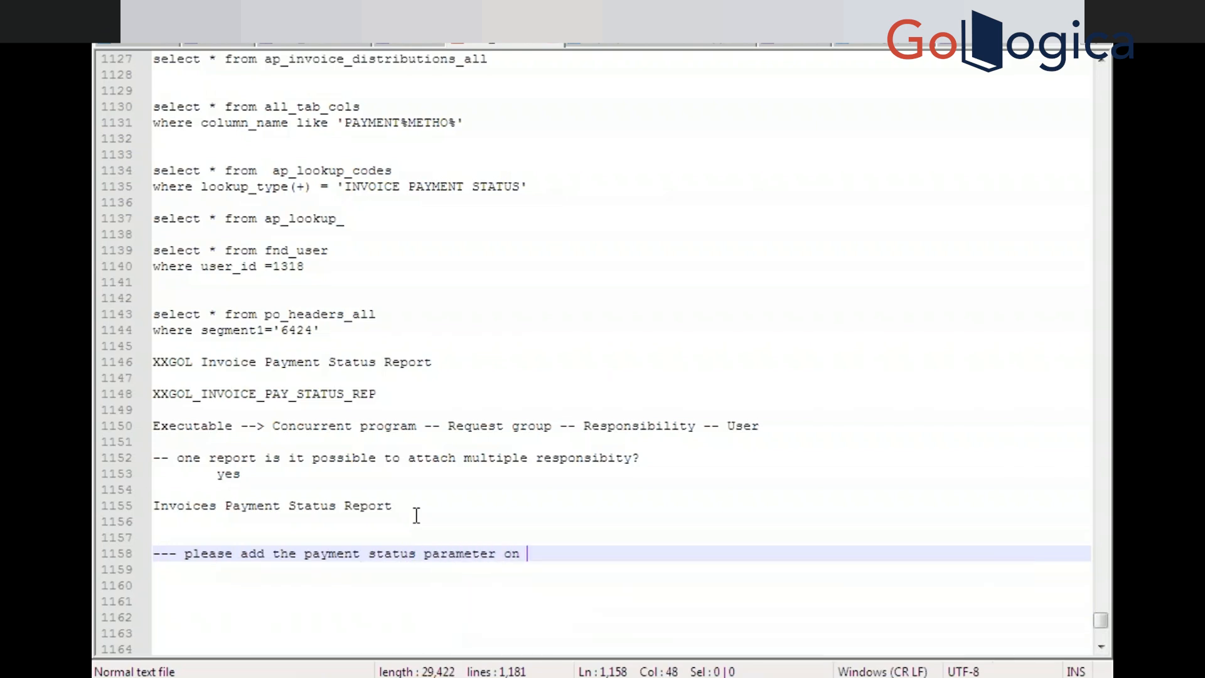
pyautogui.hotkey('ctrl', 'v')
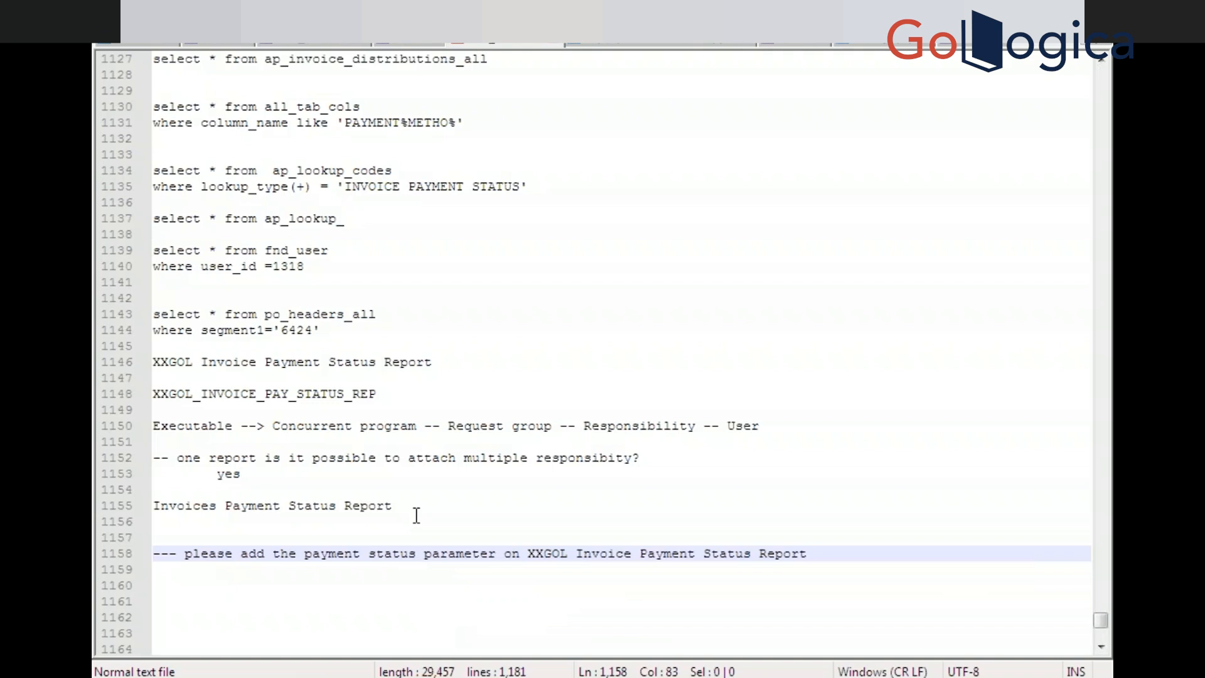
pyautogui.press('Return')
pyautogui.press('Return')
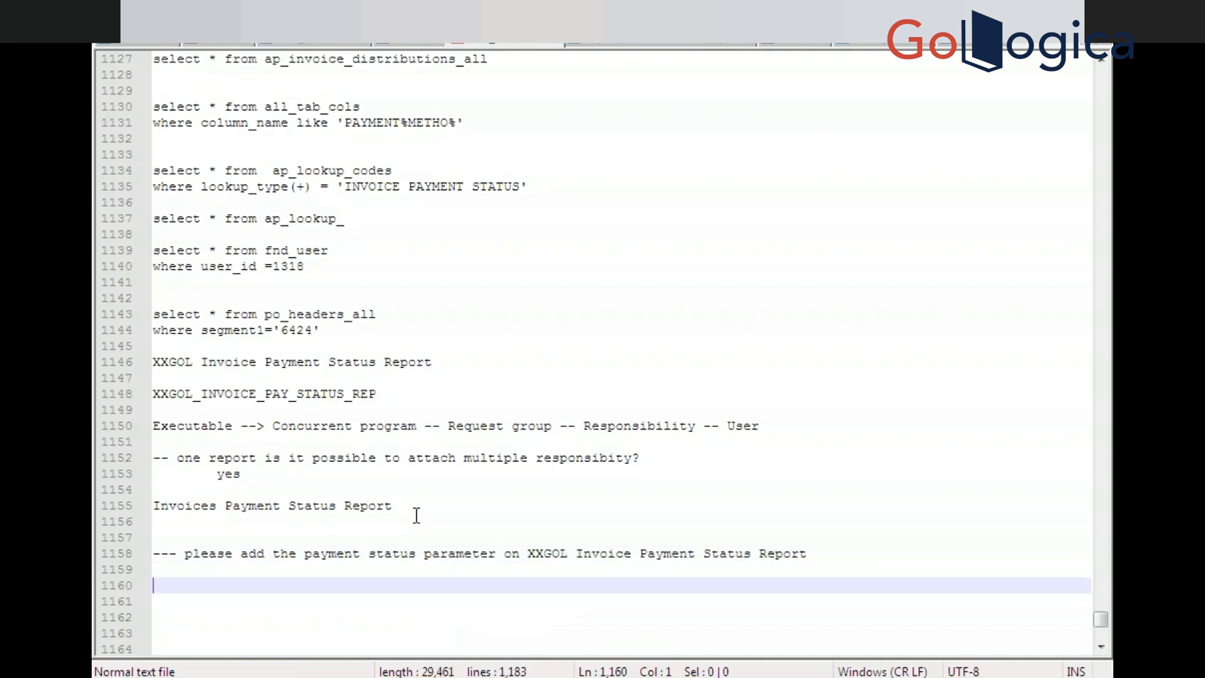
pyautogui.write('--')
pyautogui.write('query')
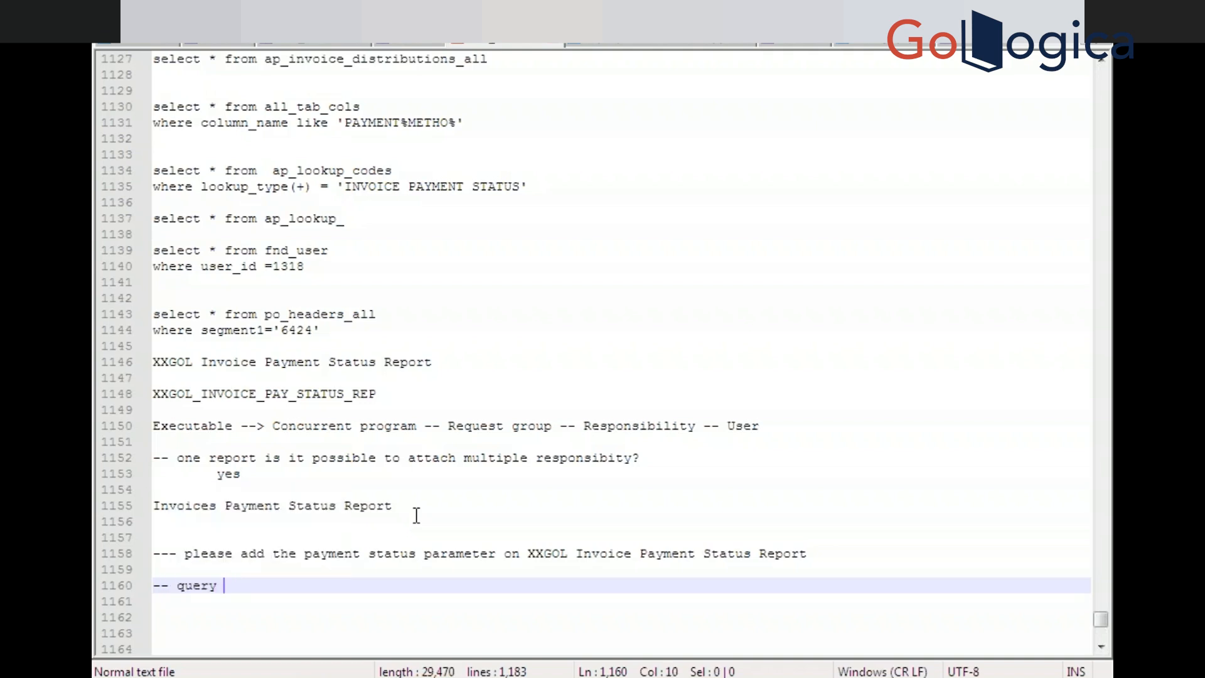
pyautogui.press('BackSpace')
pyautogui.press('BackSpace')
pyautogui.press('BackSpace')
pyautogui.press('BackSpace')
pyautogui.press('BackSpace')
pyautogui.press('BackSpace')
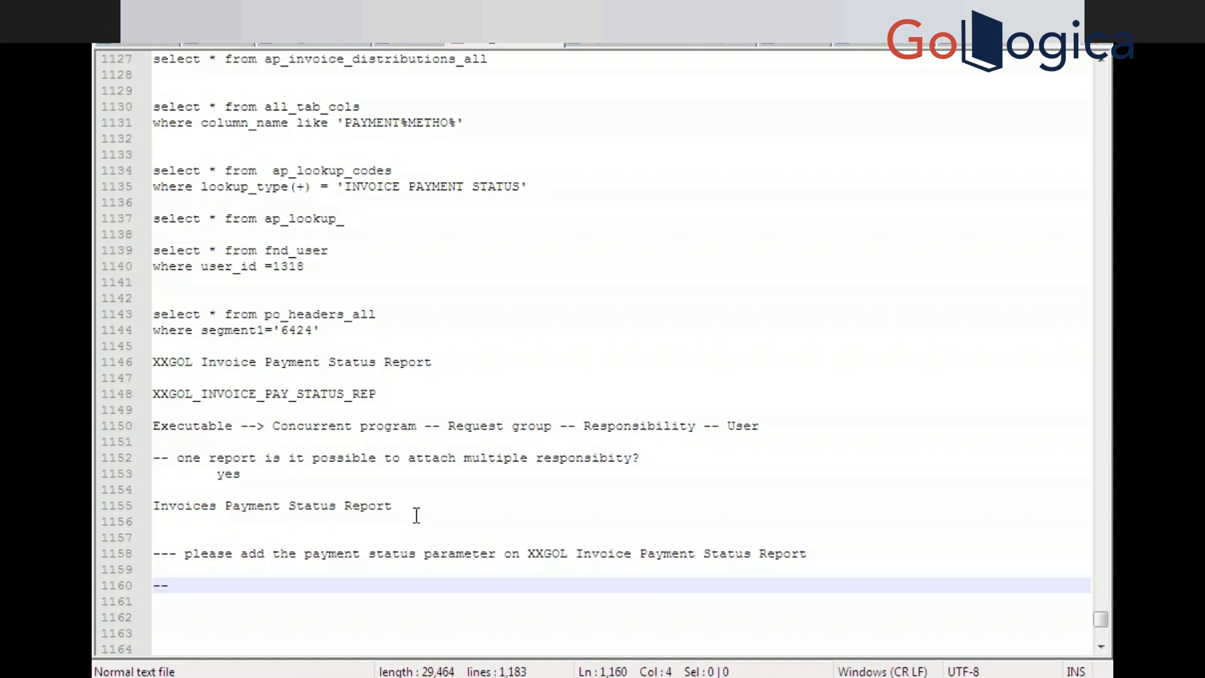
# Note steps to query the concurrent program and executable, copy the executable name and check the application name
pyautogui.write('quer')
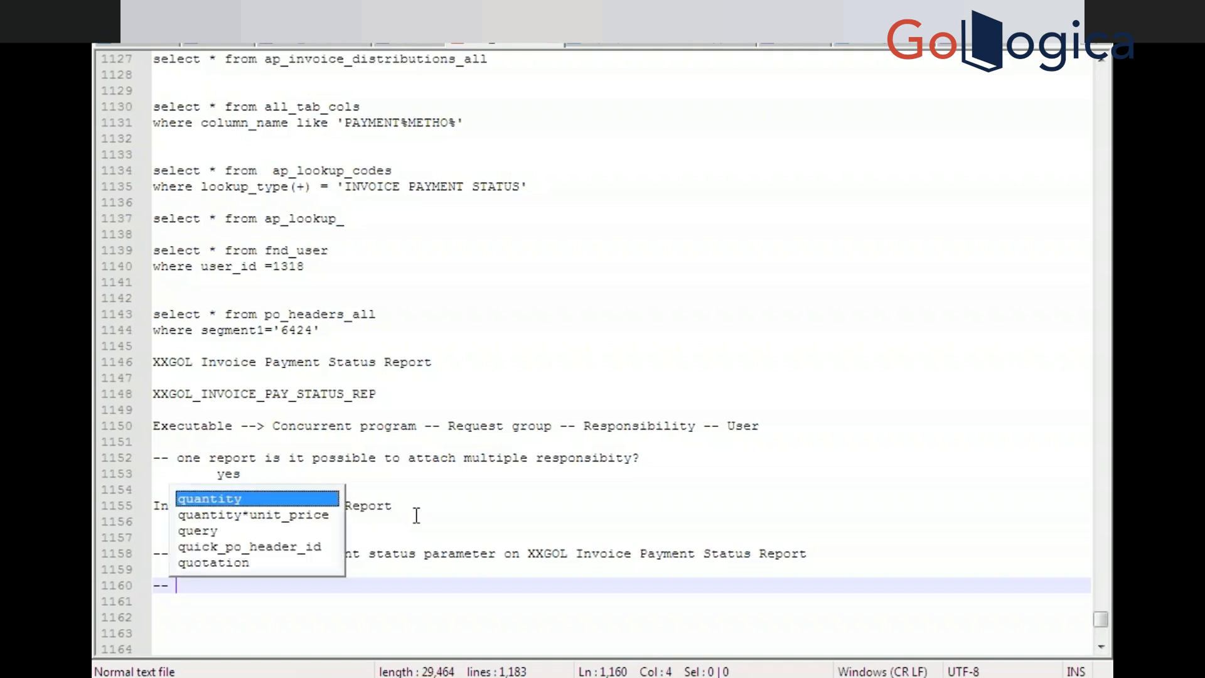
pyautogui.write('y ')
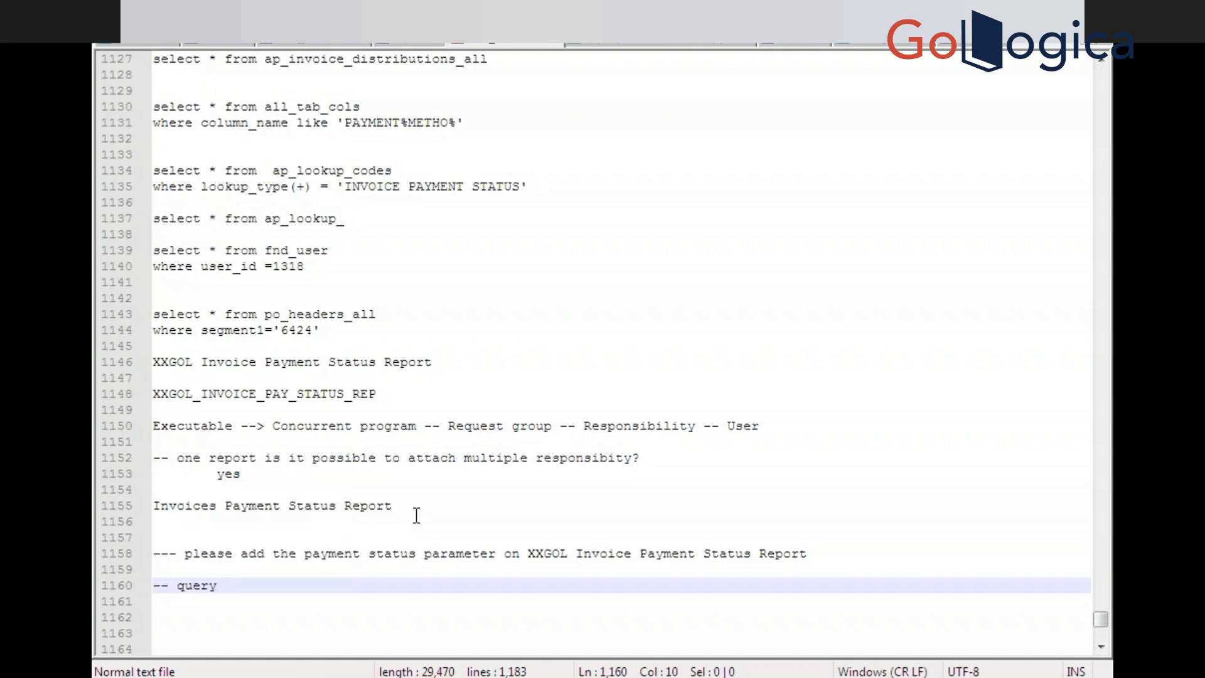
pyautogui.write('the concurrent prog')
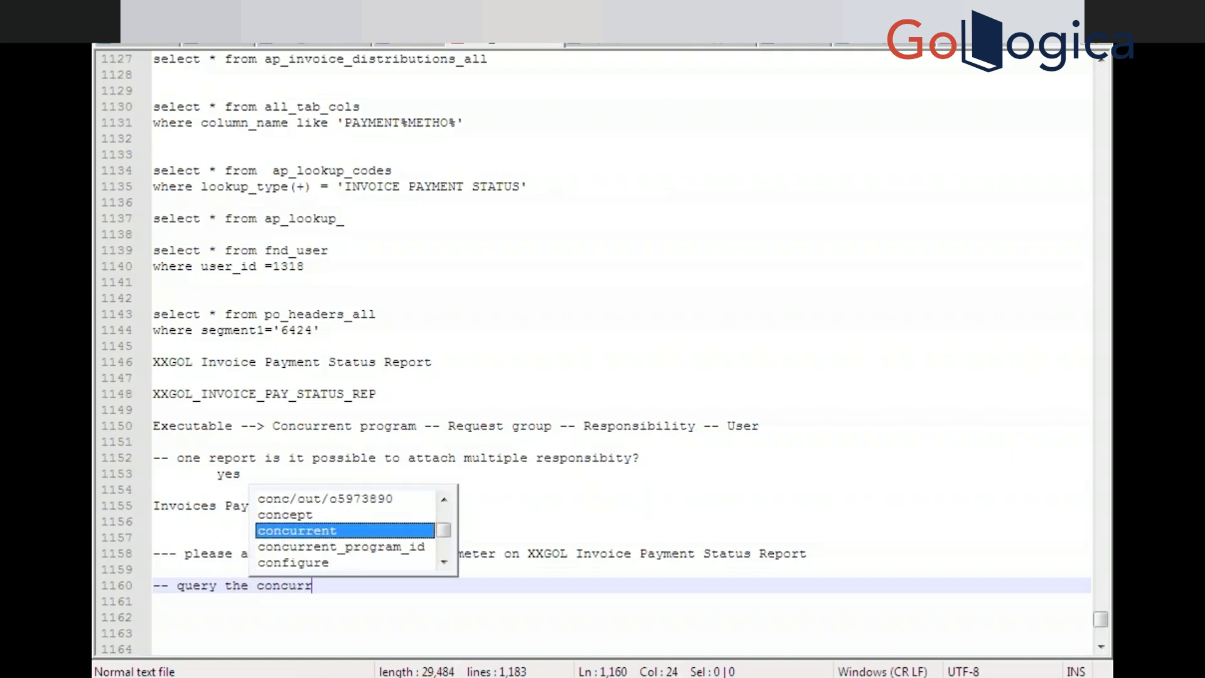
pyautogui.write('ram')
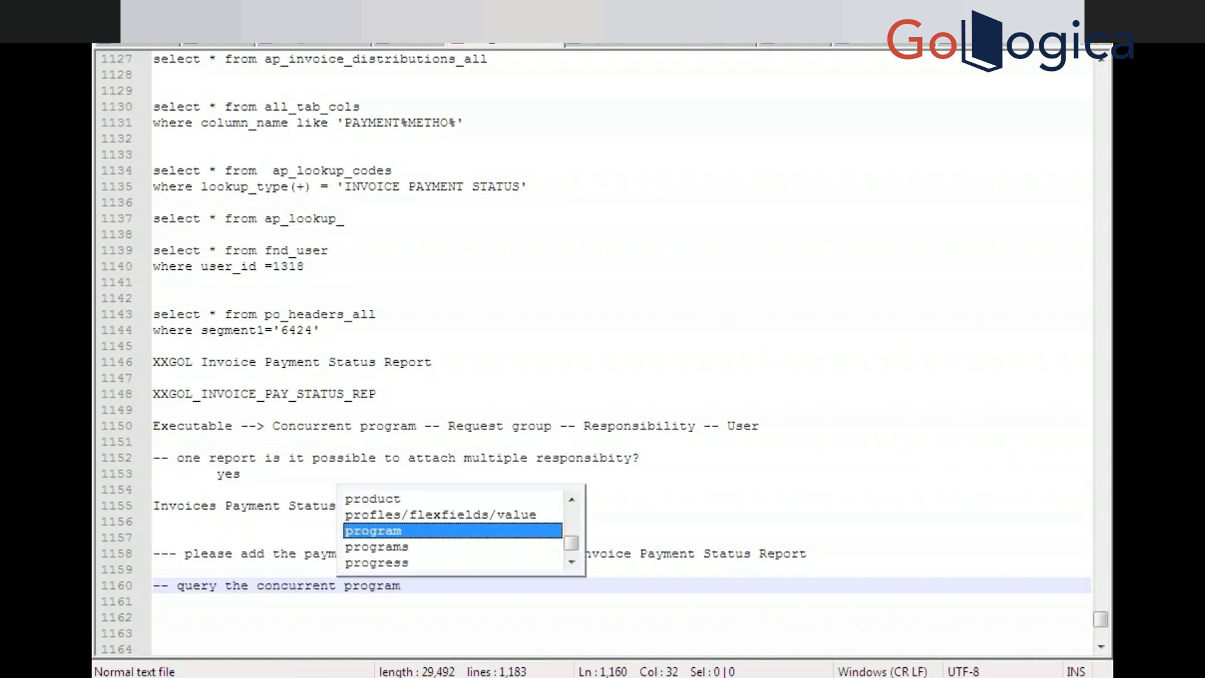
pyautogui.press('Escape')
pyautogui.press('Return')
pyautogui.press('Tab')
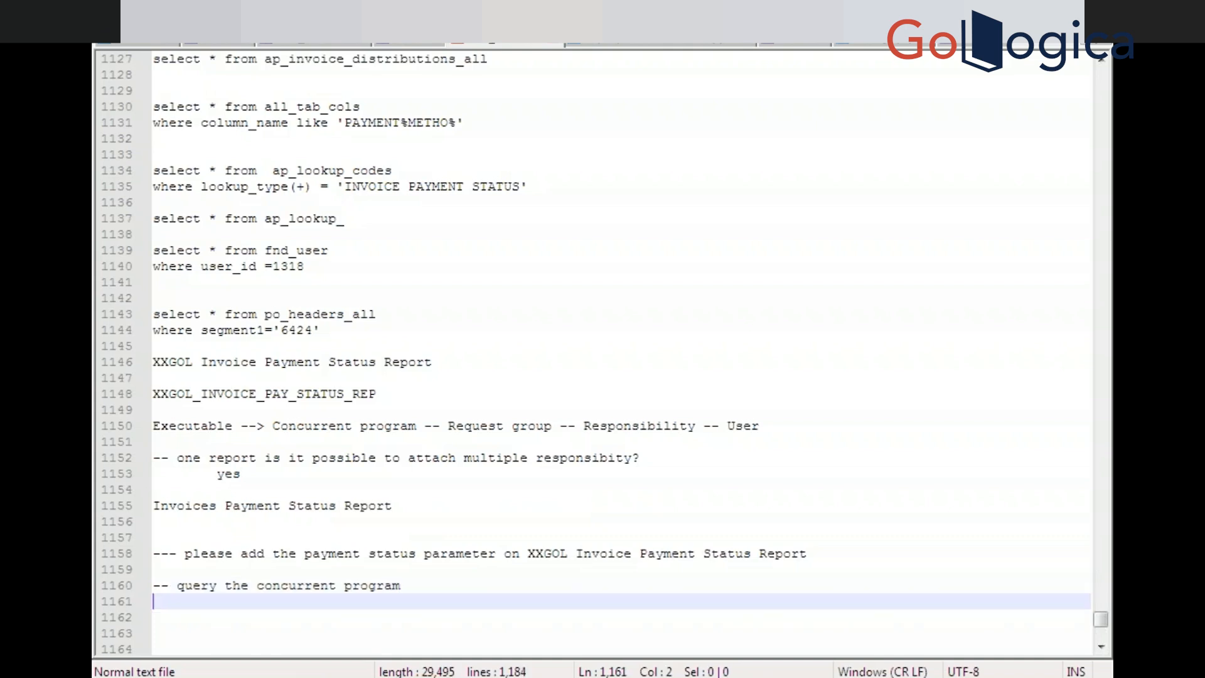
pyautogui.write('co')
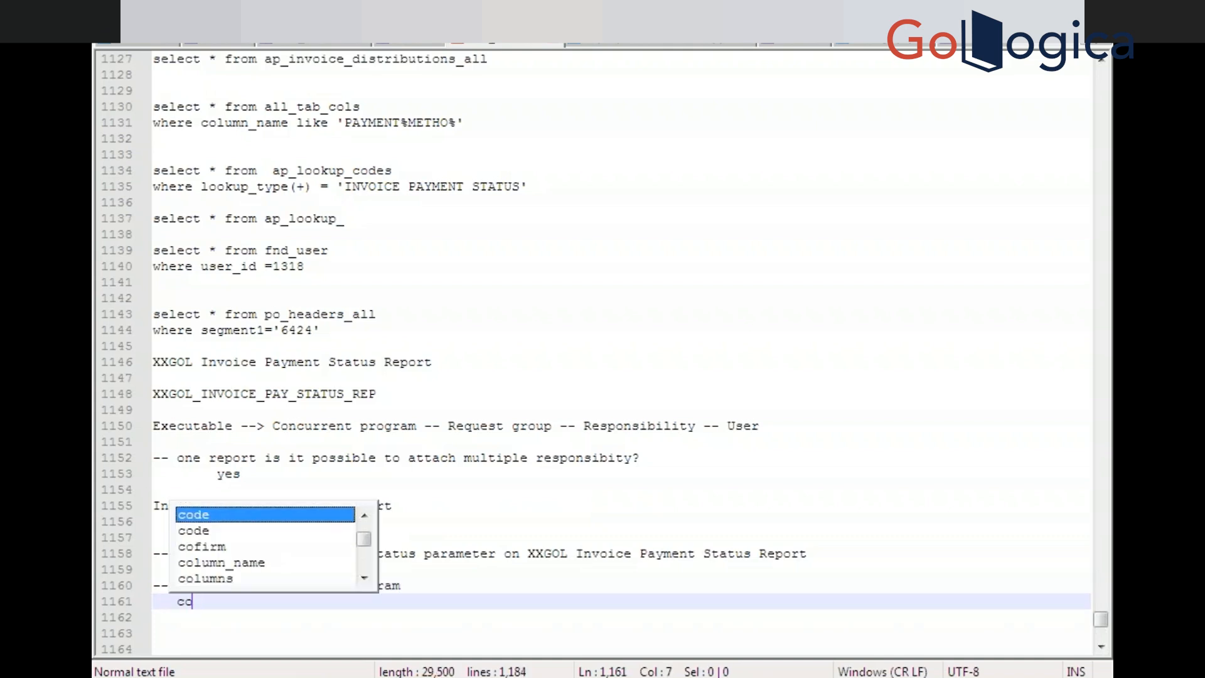
pyautogui.write('py th')
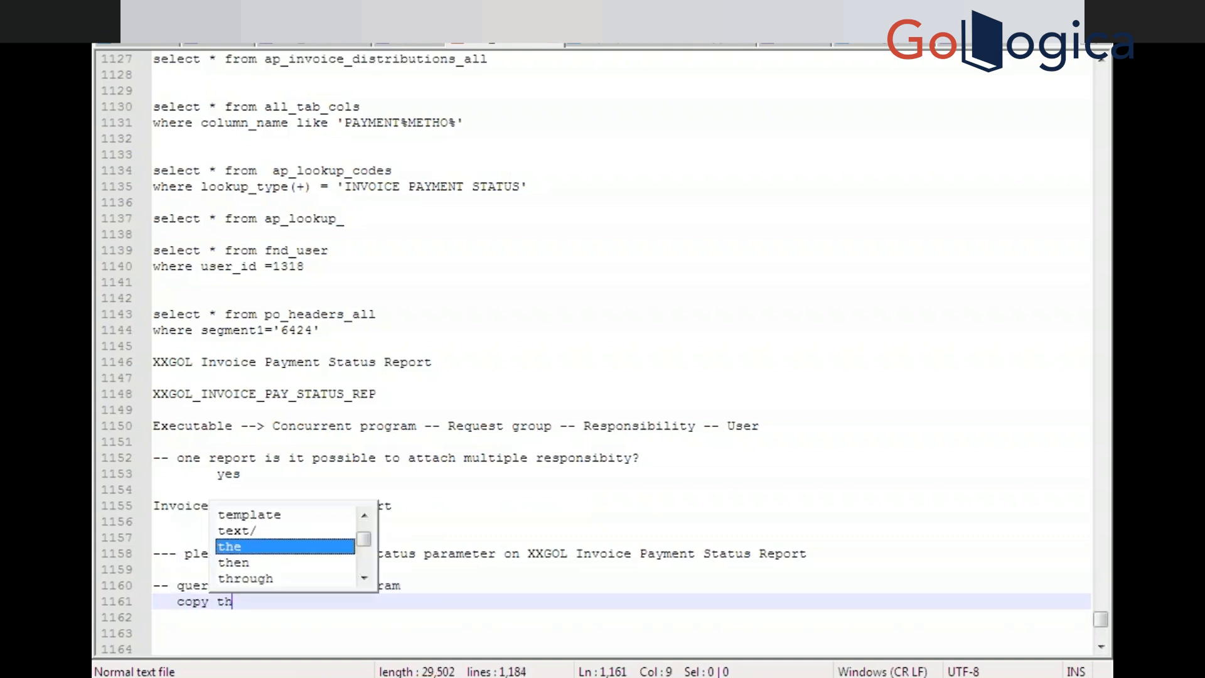
pyautogui.write('e exe')
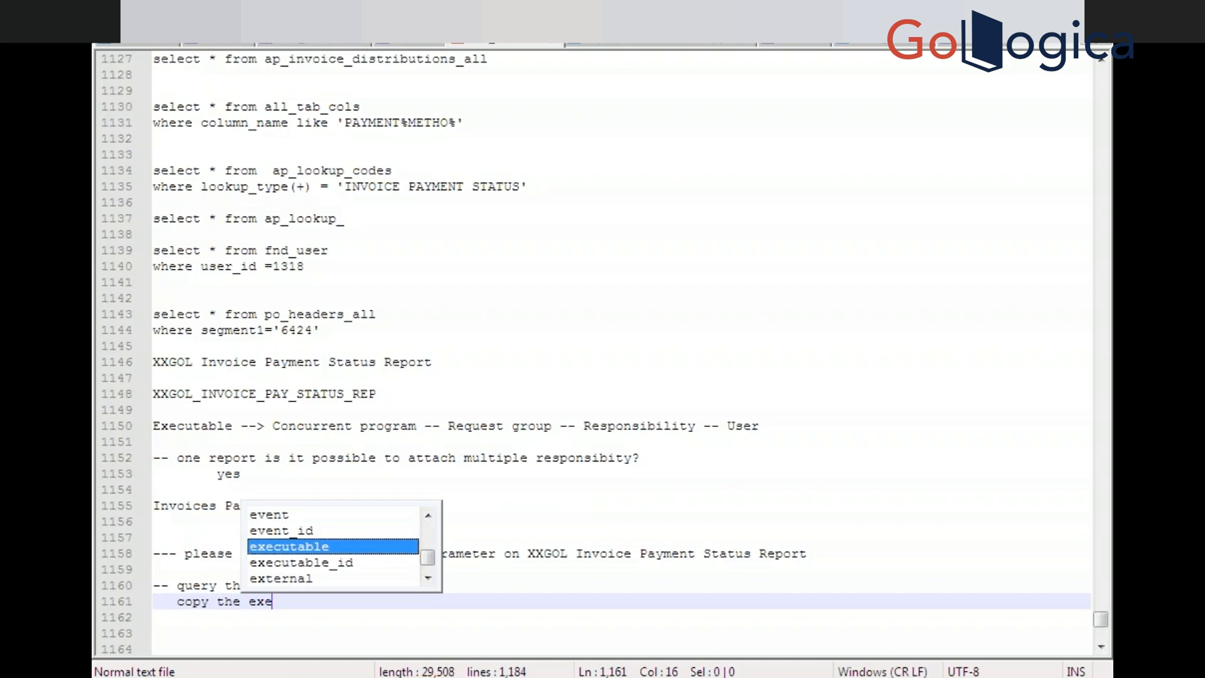
pyautogui.write('cutable name')
pyautogui.press('Return')
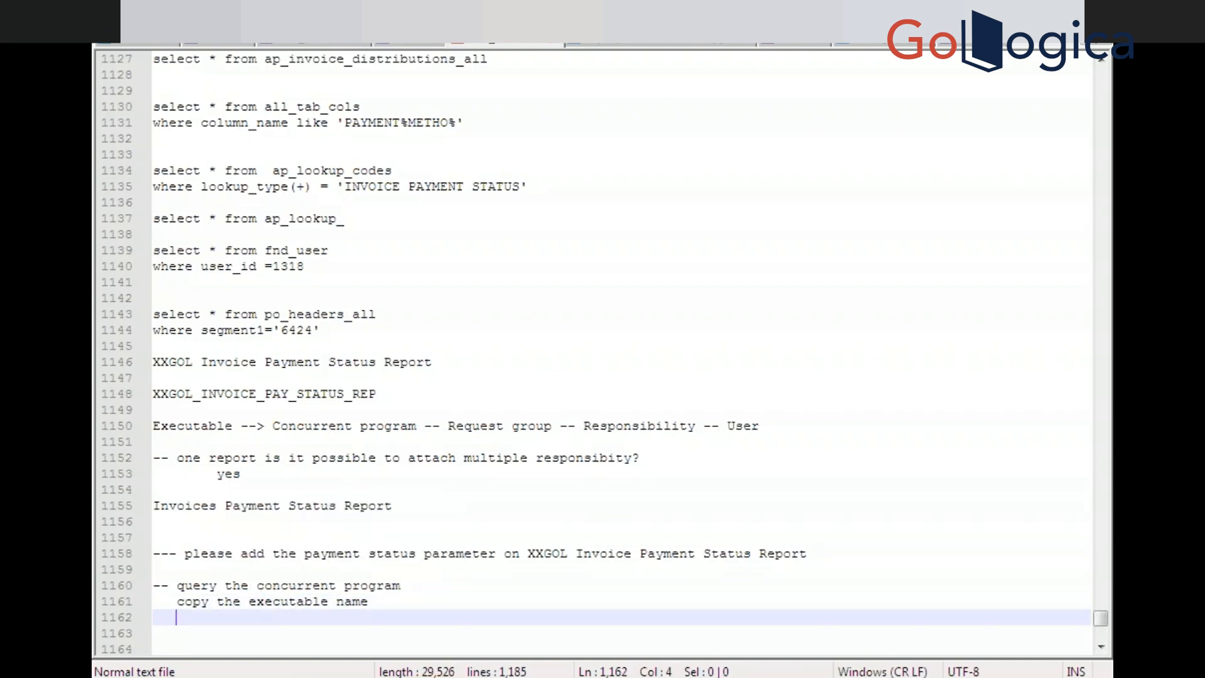
pyautogui.press('BackSpace')
pyautogui.press('BackSpace')
pyautogui.write('-- query')
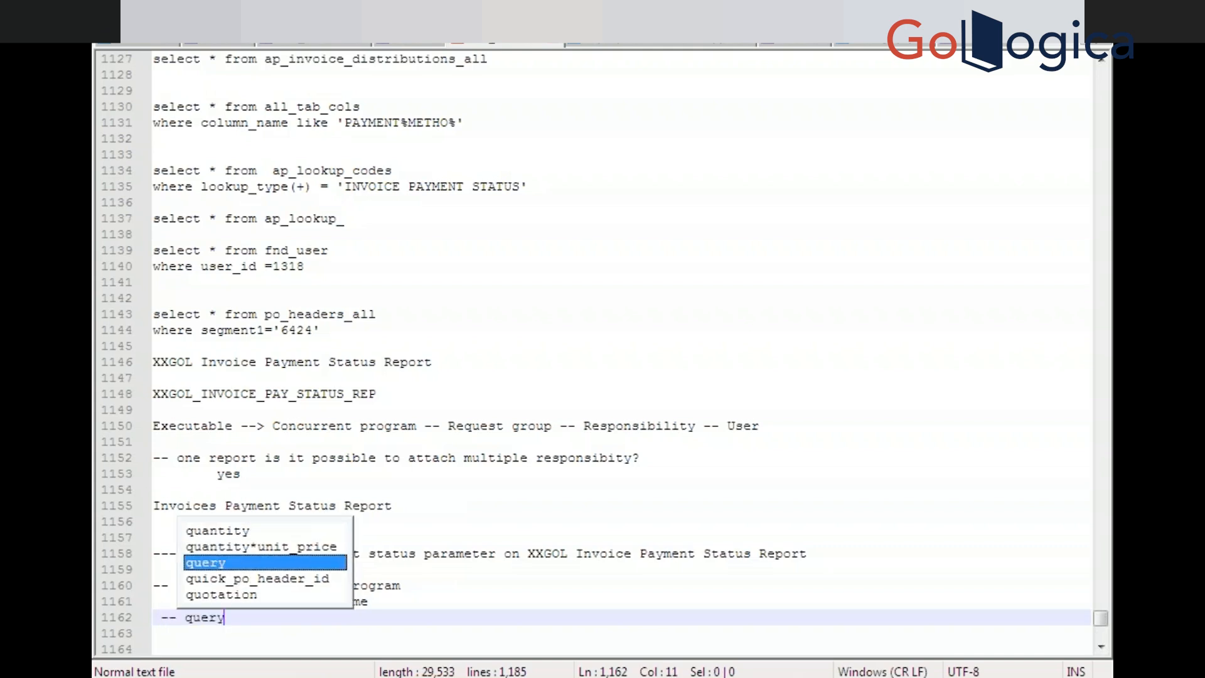
pyautogui.write(' the concurr')
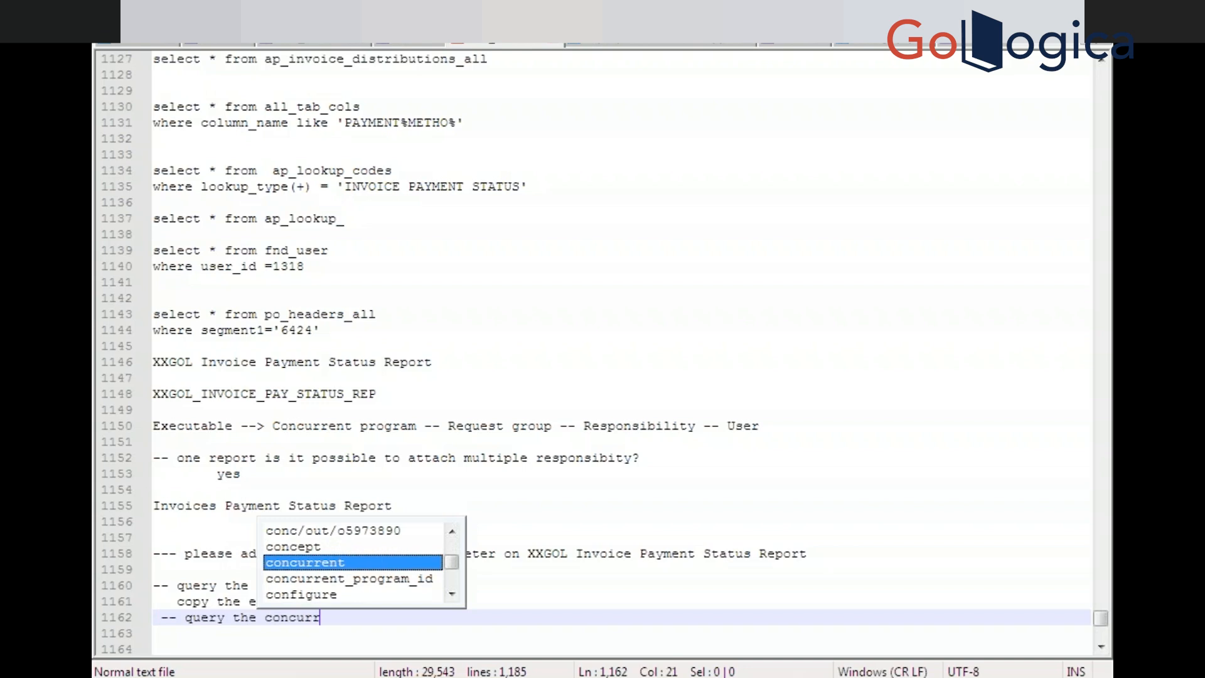
pyautogui.press('Return')
pyautogui.write('e')
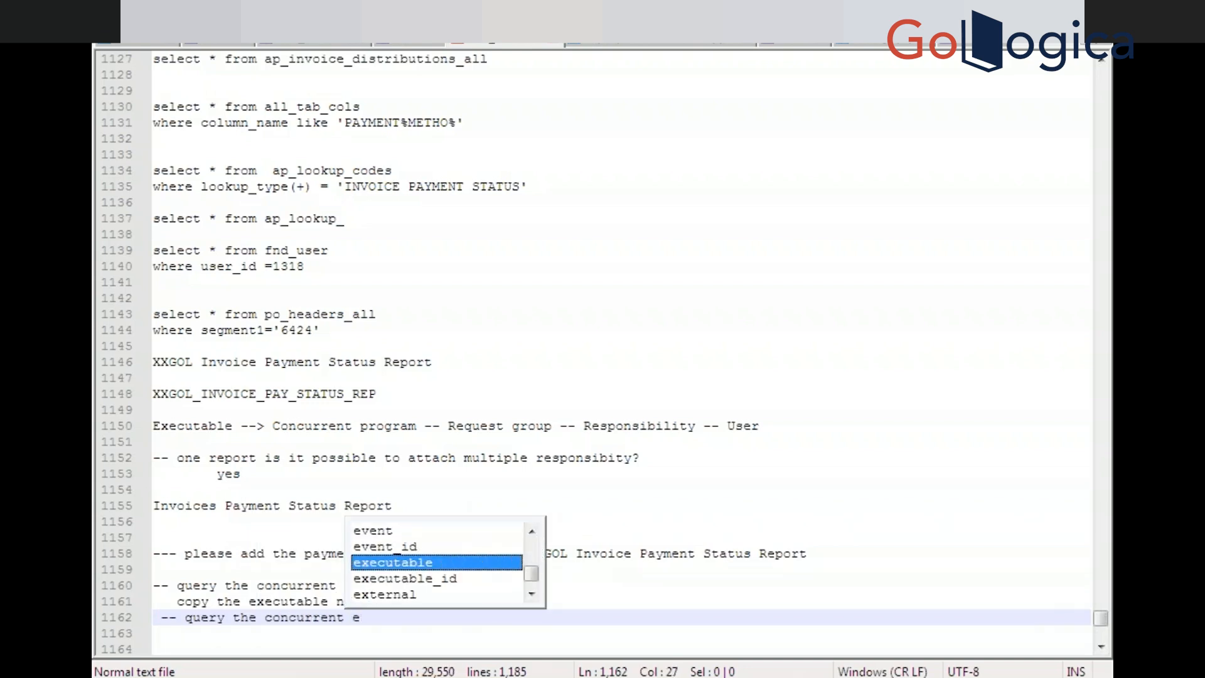
pyautogui.write('xecutable')
pyautogui.press('Return')
pyautogui.press('Return')
pyautogui.write('-- ')
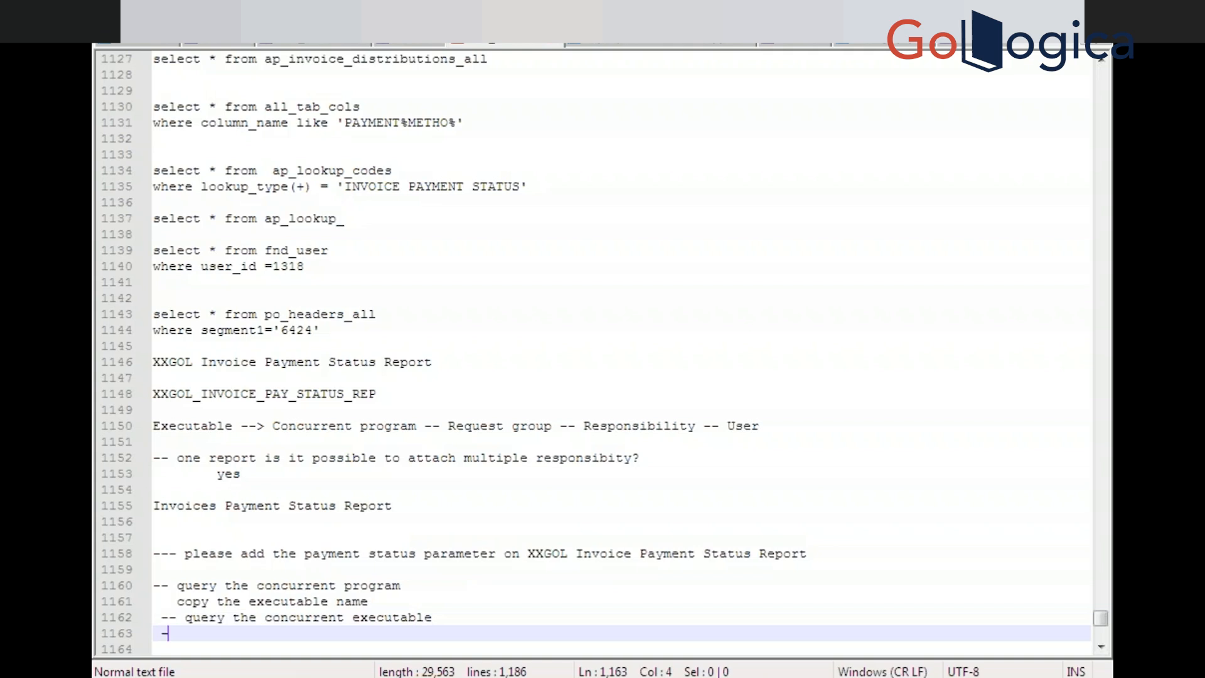
pyautogui.write('c')
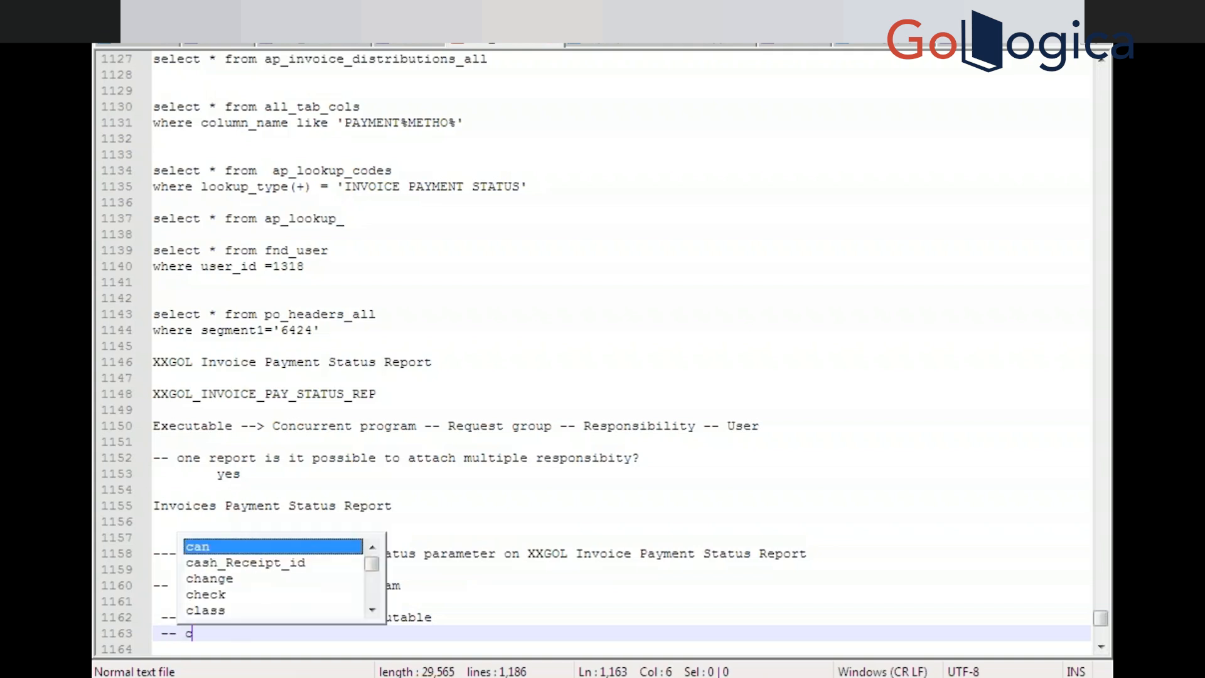
pyautogui.write('oopy the ')
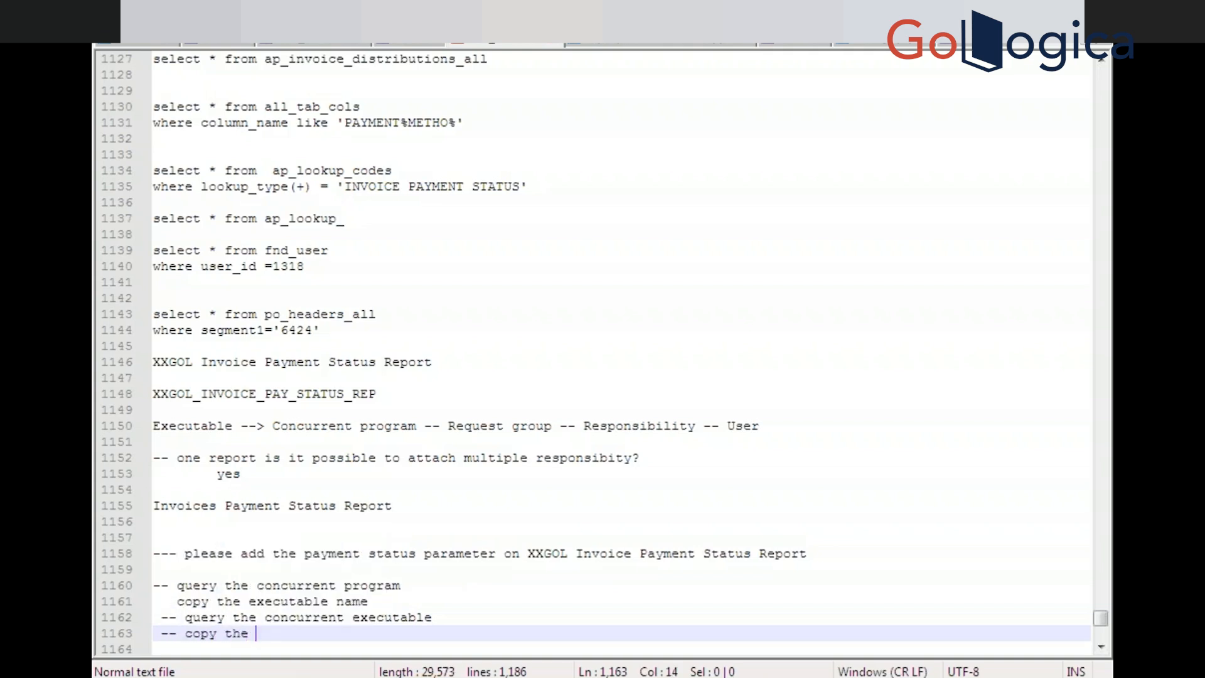
pyautogui.write('exe')
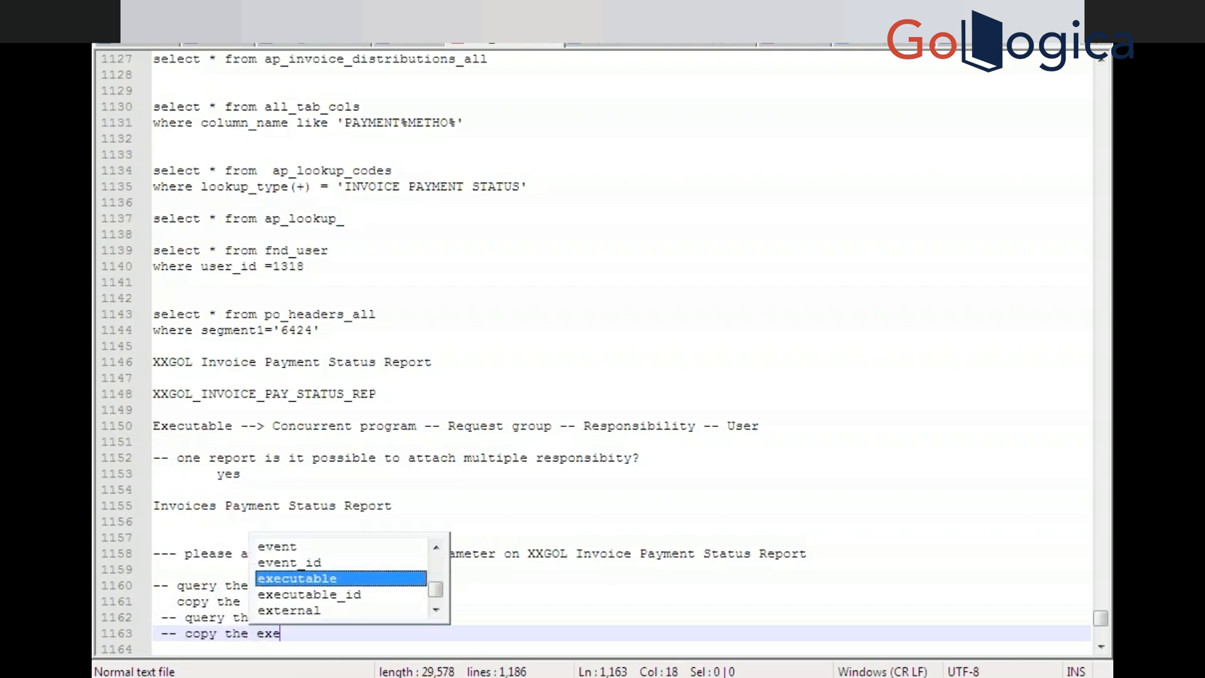
pyautogui.write('cutable ')
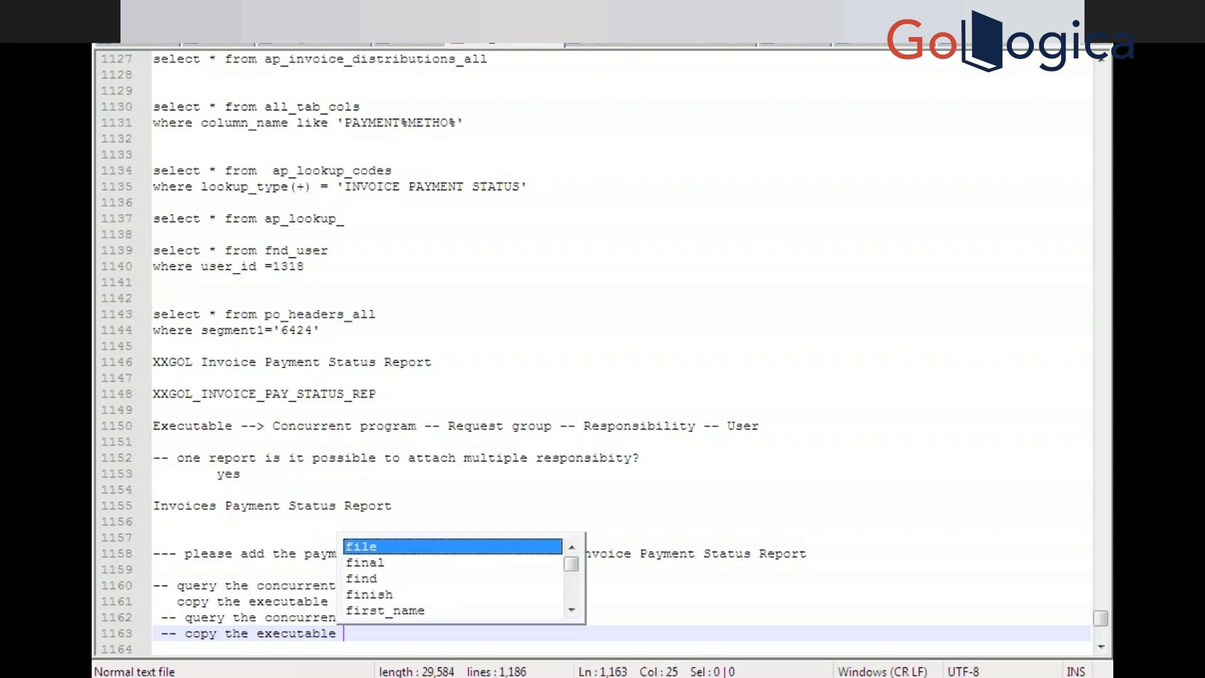
pyautogui.write('file name ')
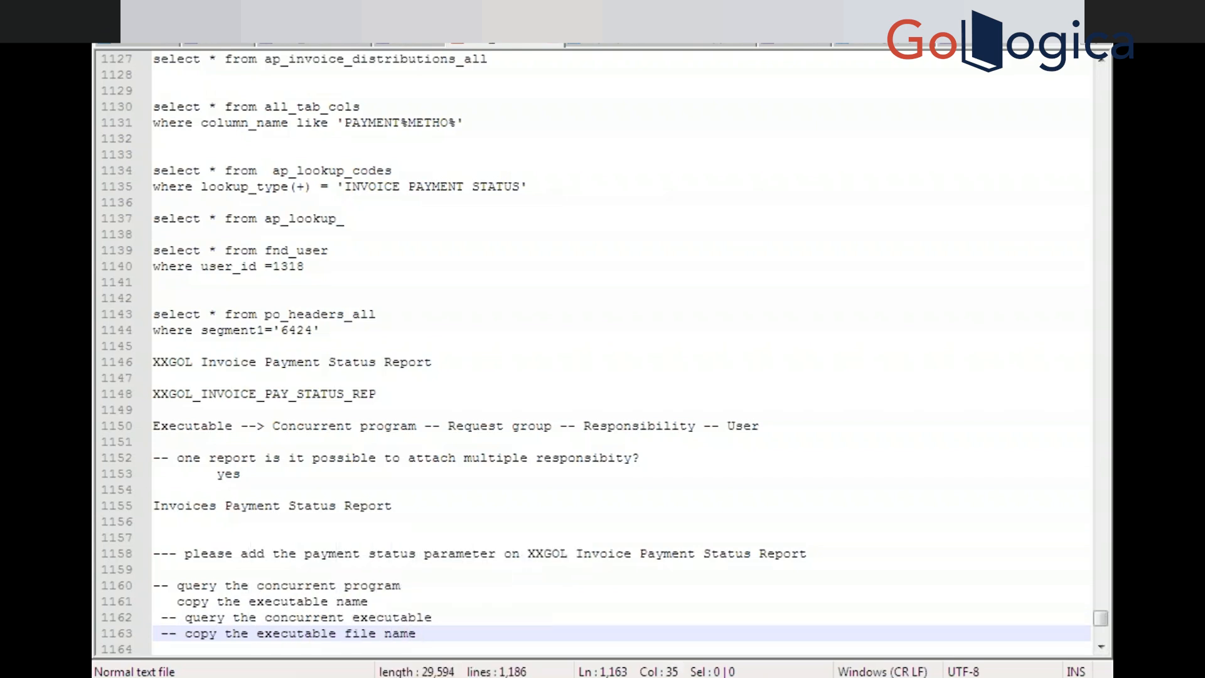
pyautogui.write('and see the app')
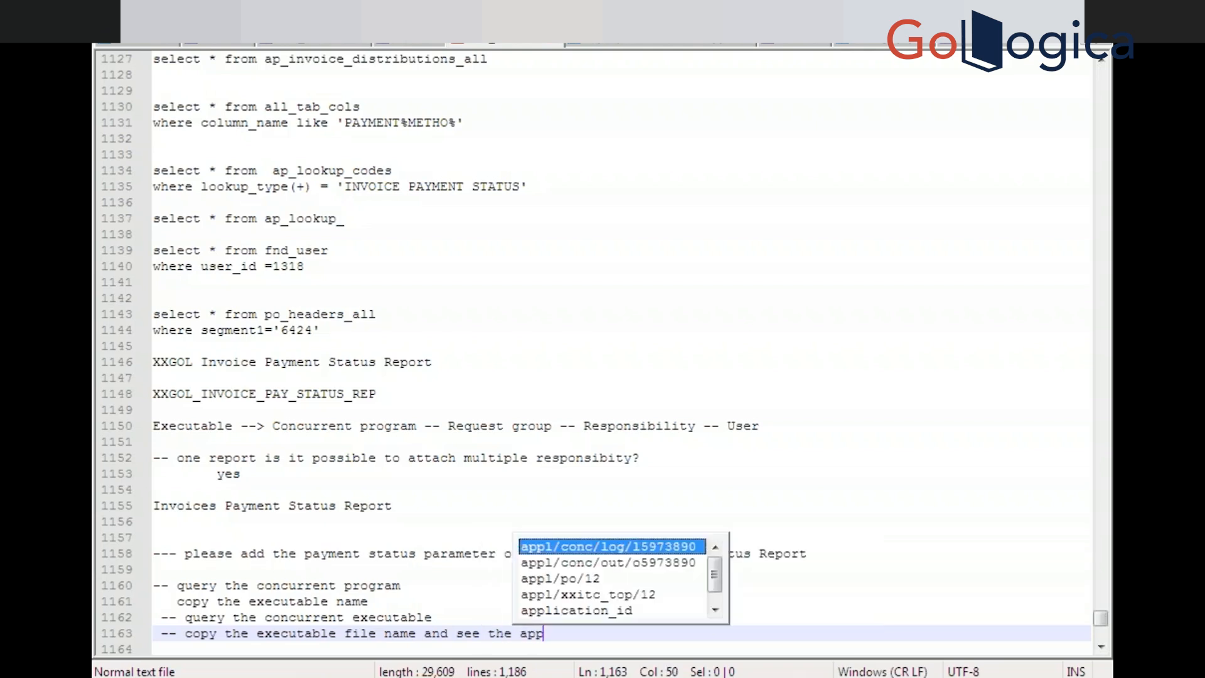
pyautogui.write('lication name')
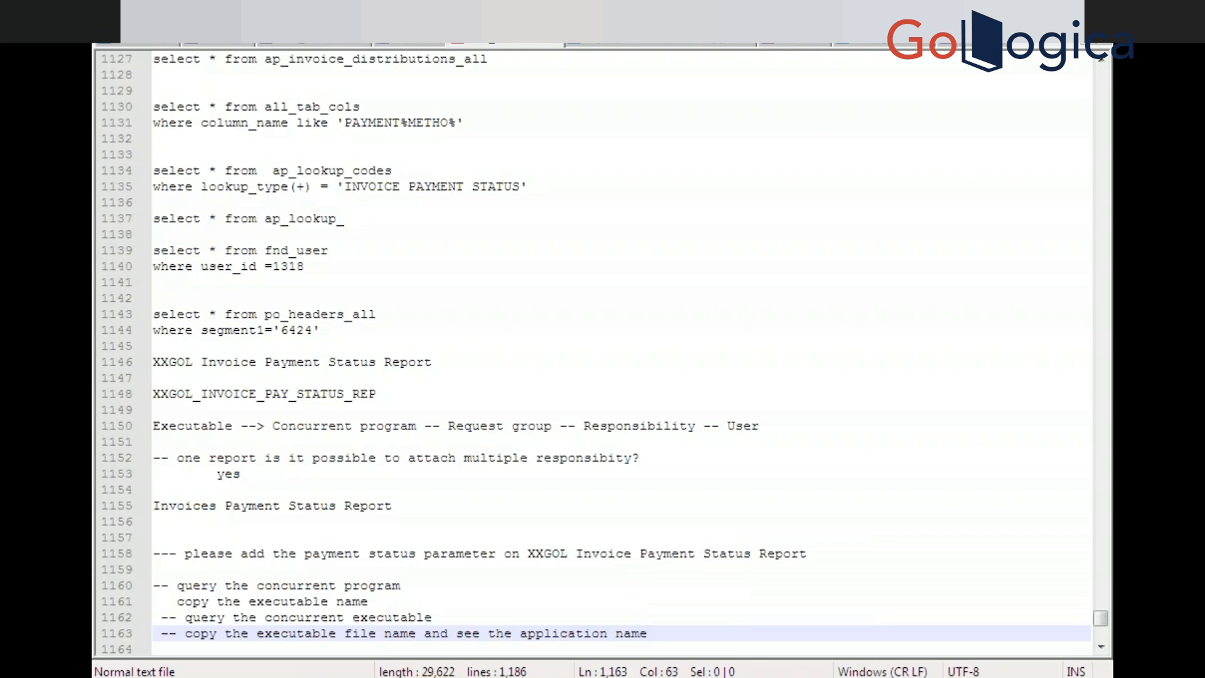
pyautogui.press('Return')
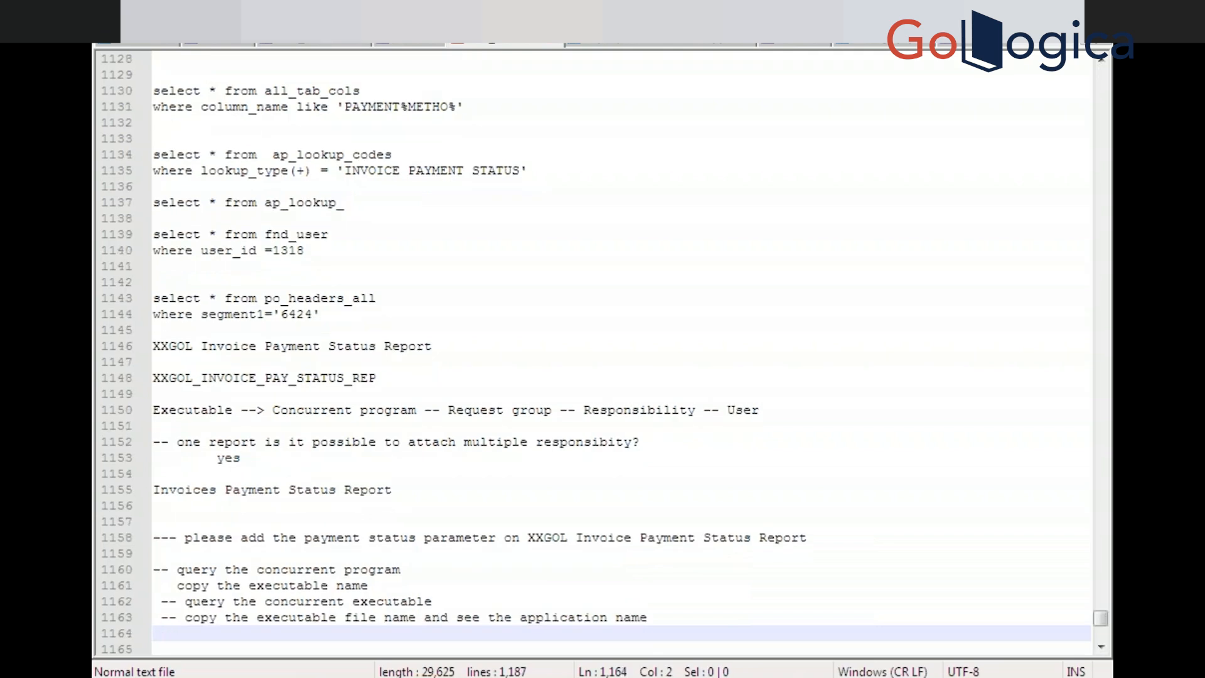
# Add the notes '-- connect winscp', 'goto respective top' and 'us/reports folder'
pyautogui.write('-- conn')
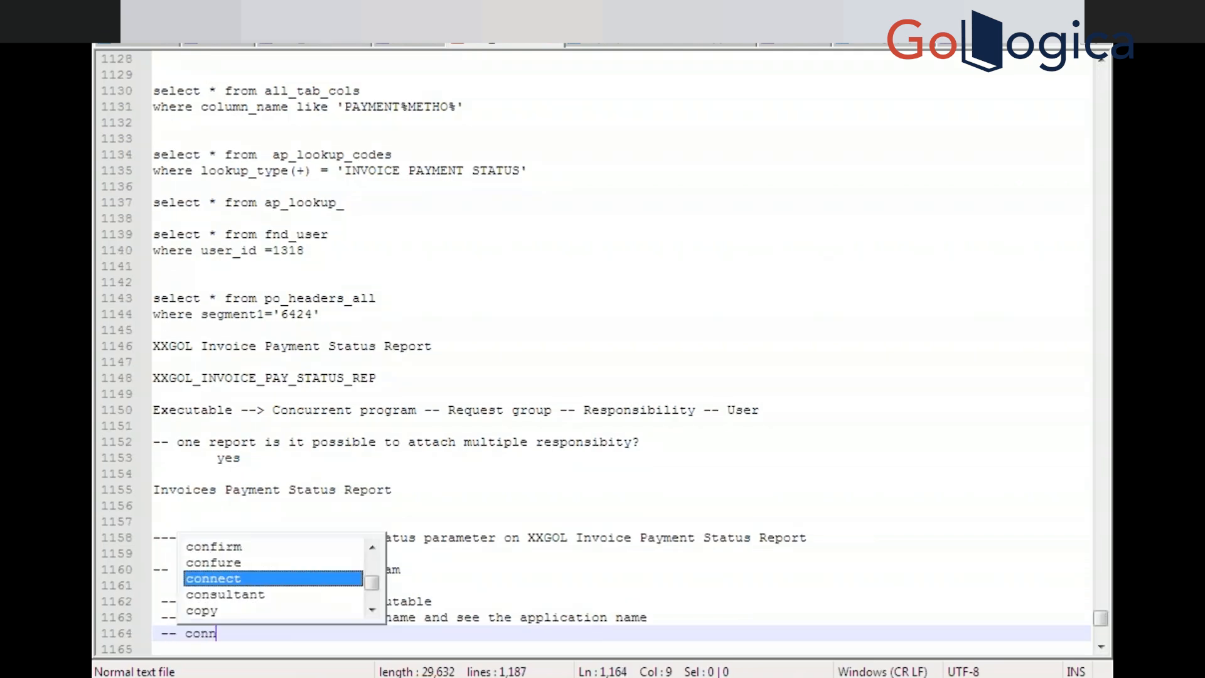
pyautogui.write('ect wi')
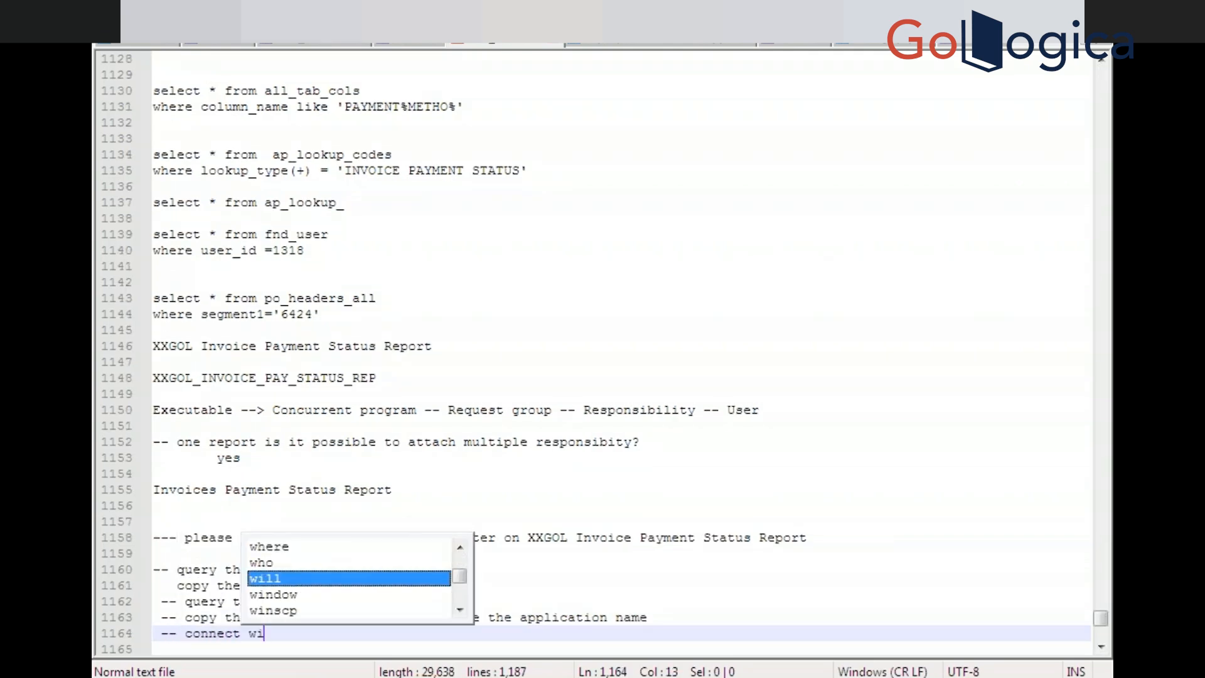
pyautogui.write('nscp')
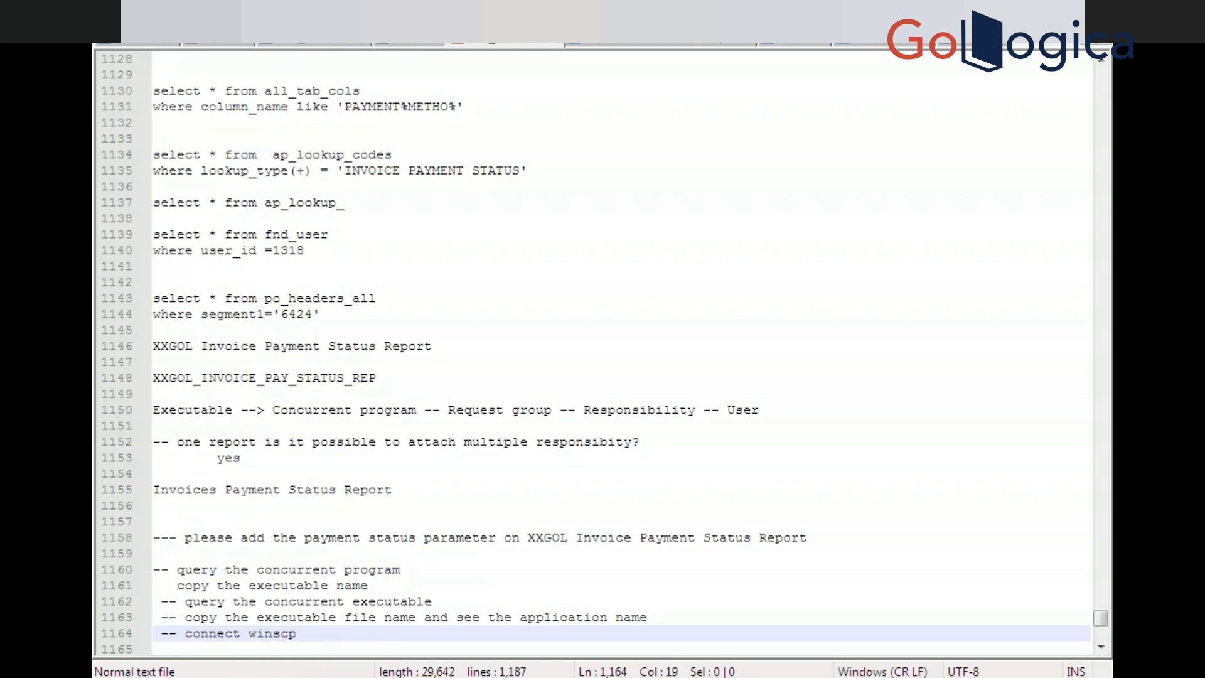
pyautogui.press('Return')
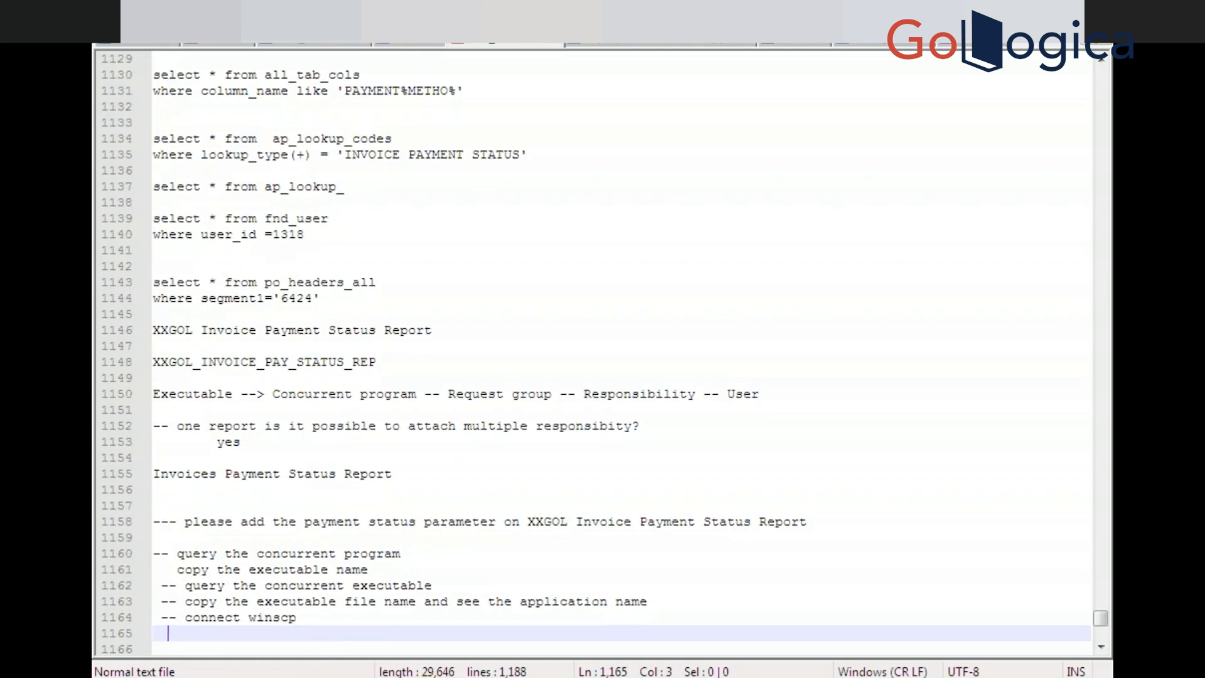
pyautogui.write('goto')
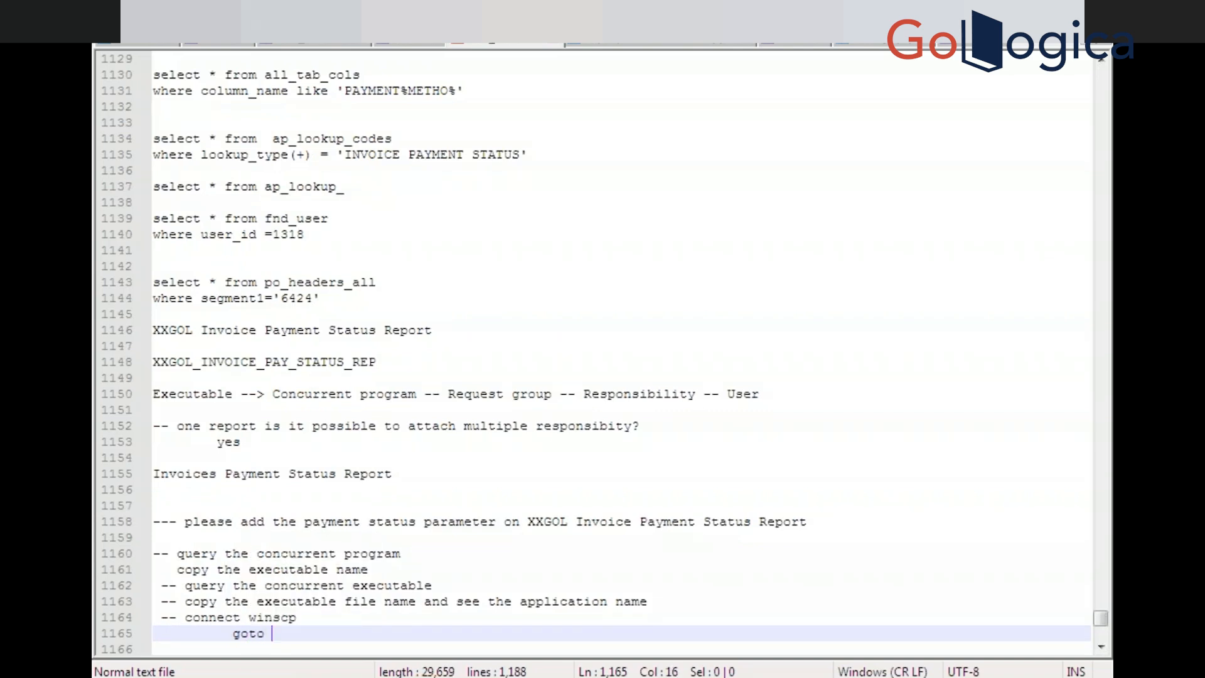
pyautogui.write(' respective to')
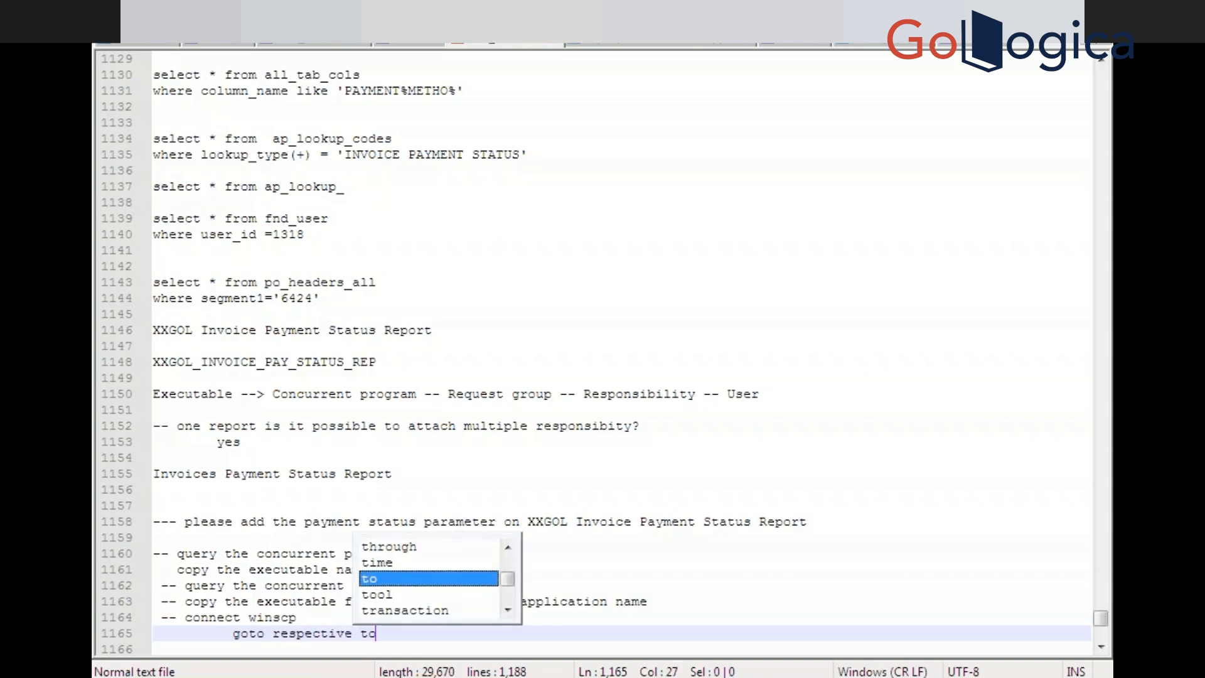
pyautogui.write('p')
pyautogui.press('Return')
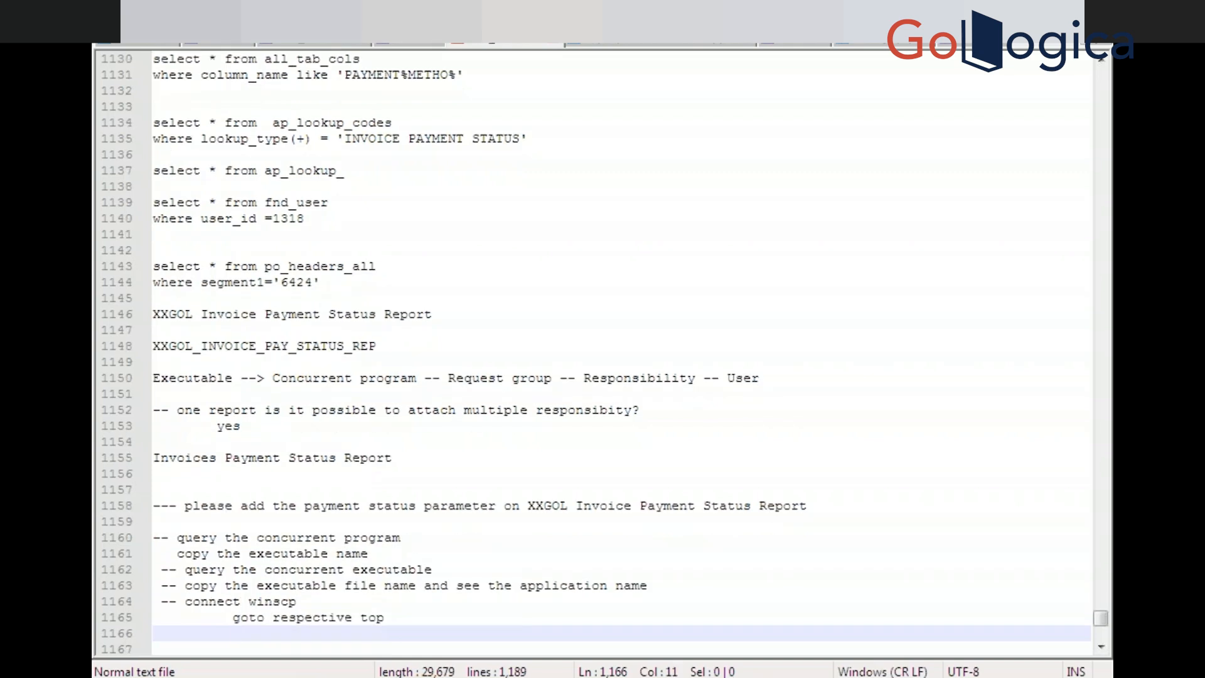
pyautogui.write('us/re')
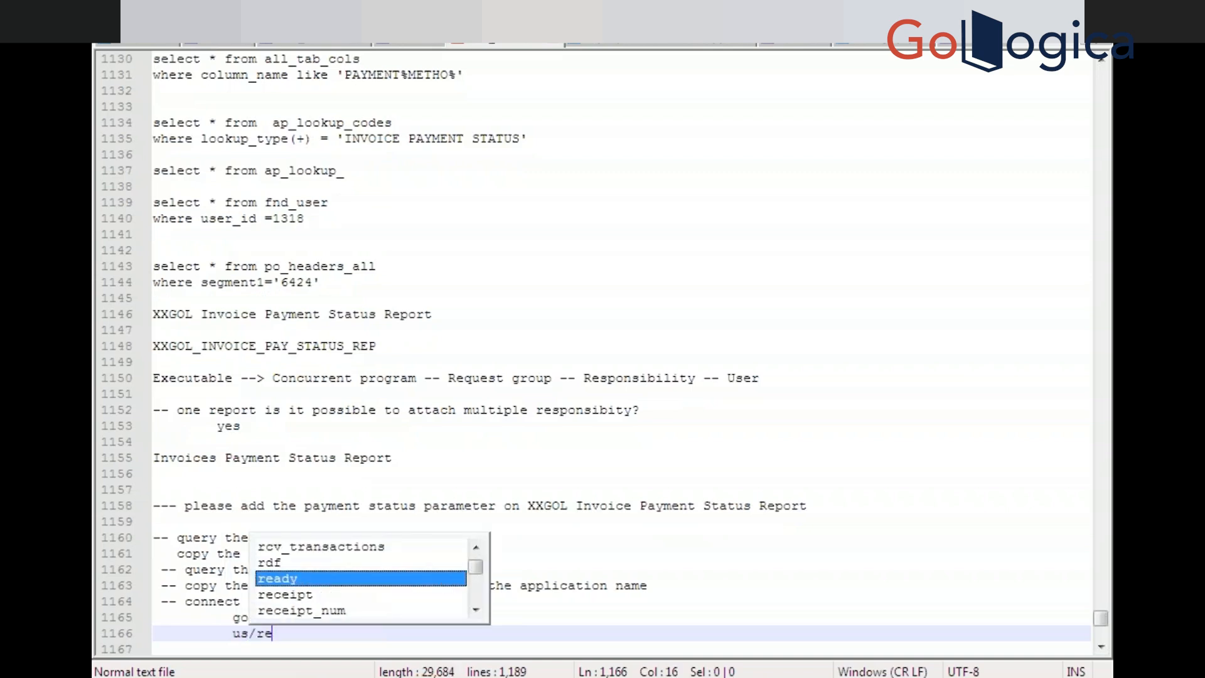
pyautogui.write('port')
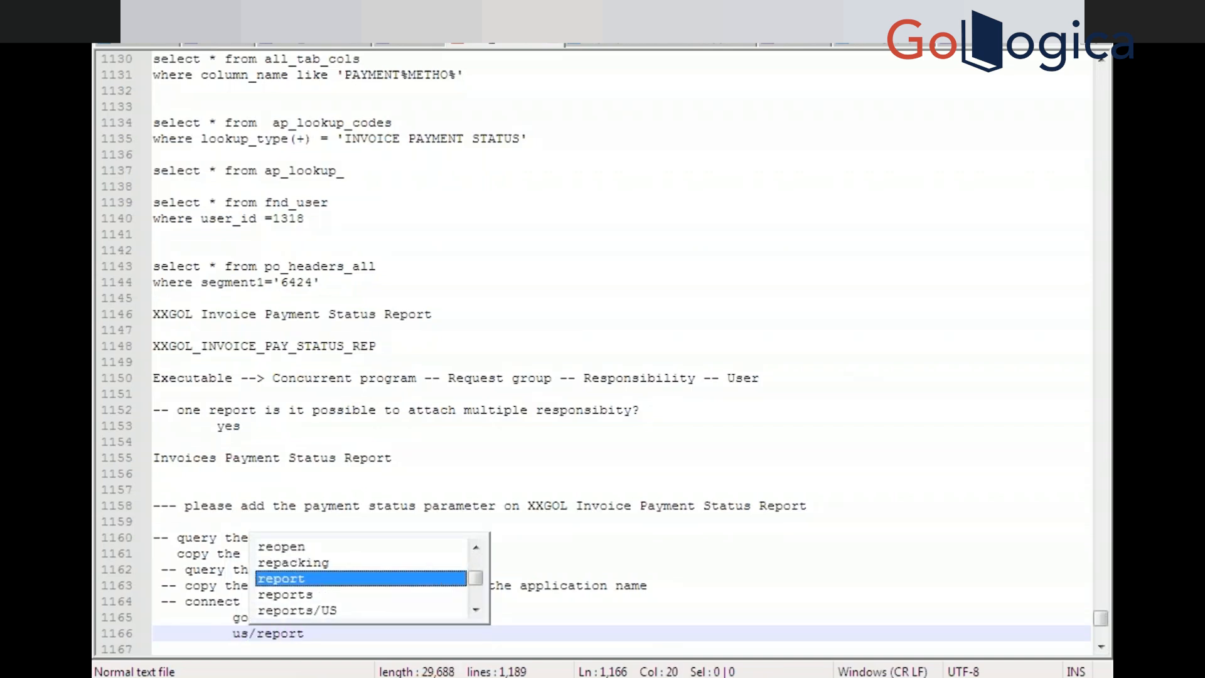
pyautogui.write('s fi')
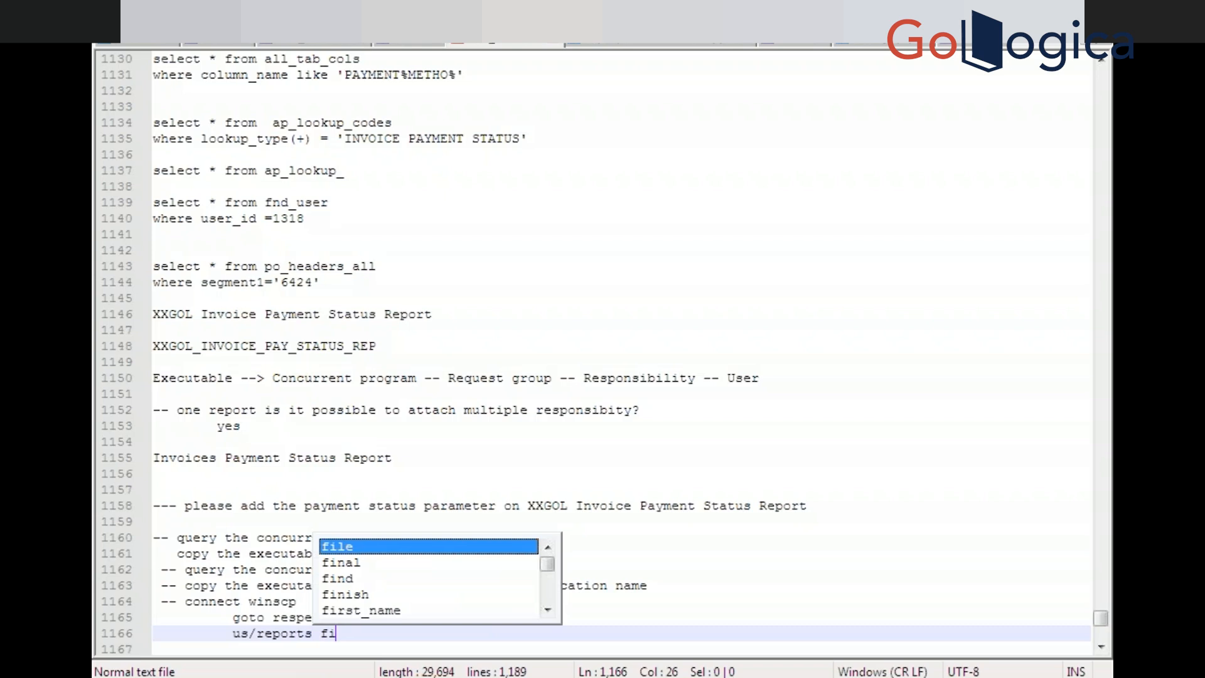
pyautogui.press('BackSpace')
pyautogui.press('BackSpace')
pyautogui.write('fo')
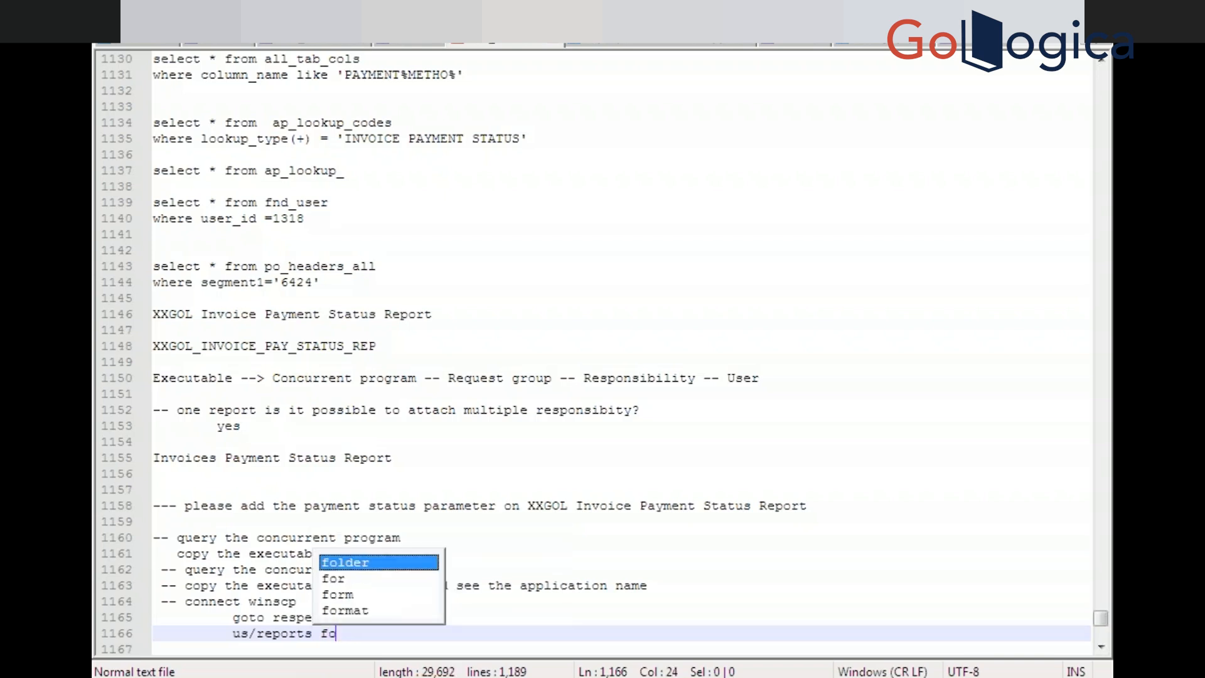
pyautogui.write('lder')
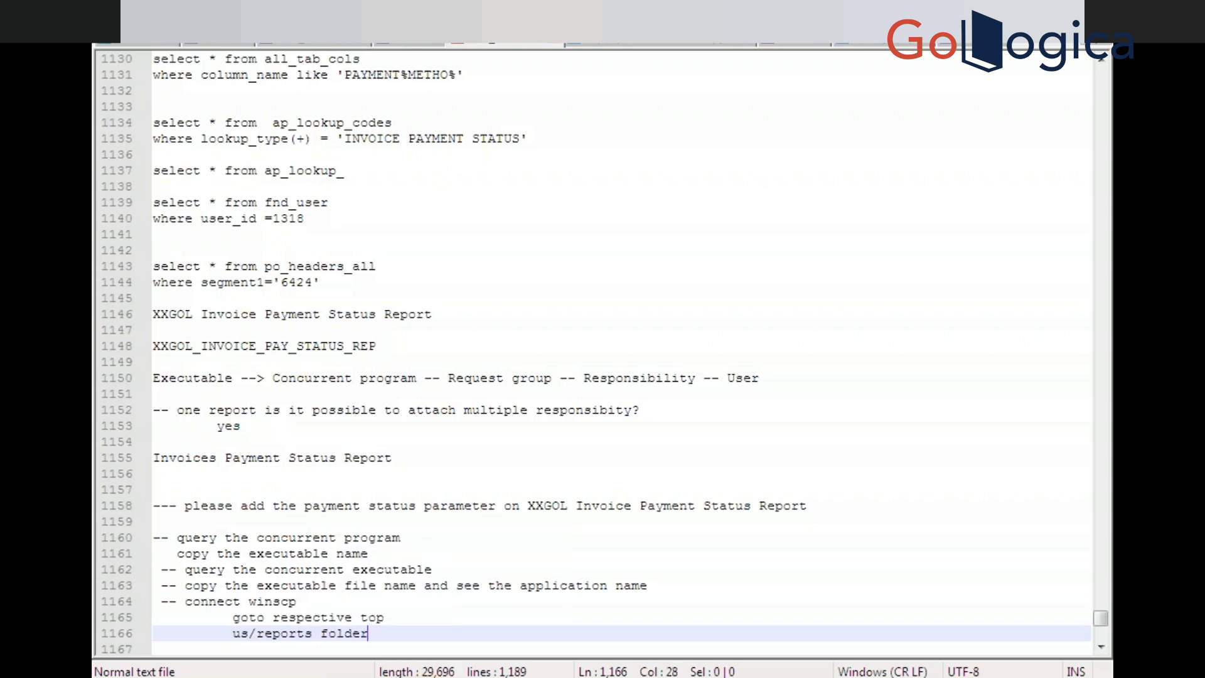
pyautogui.press('Return')
pyautogui.press('BackSpace')
pyautogui.press('BackSpace')
pyautogui.press('BackSpace')
pyautogui.press('BackSpace')
pyautogui.press('BackSpace')
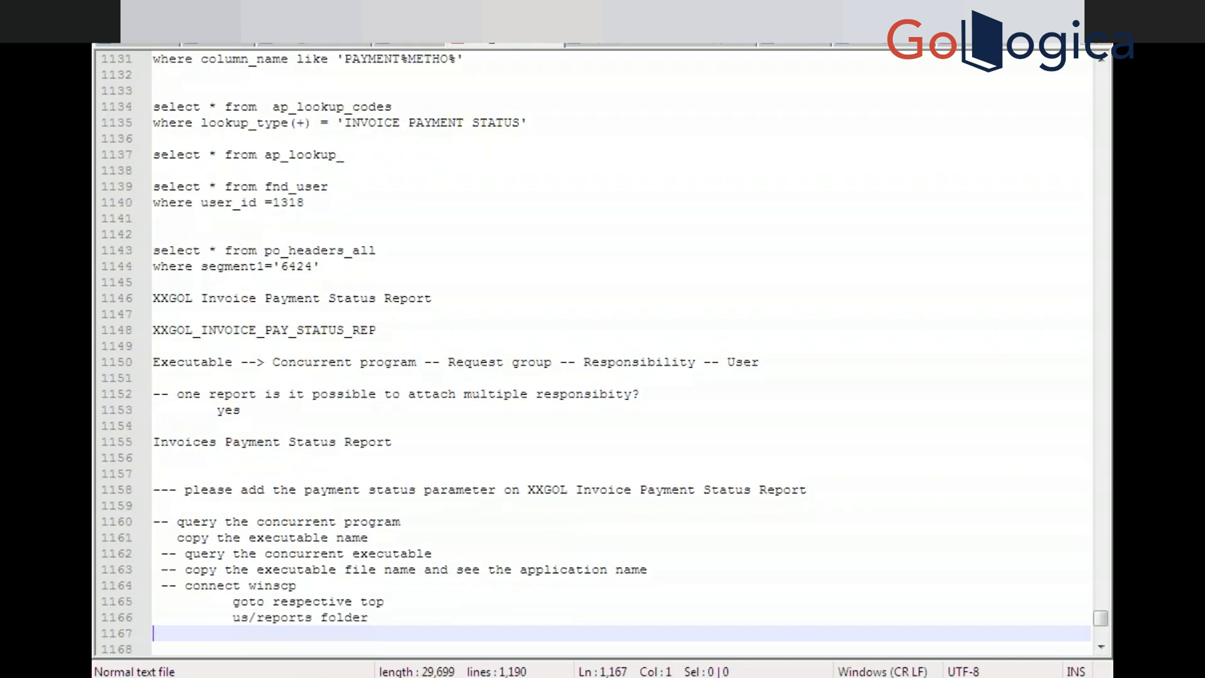
# Add the notes '-- download the .rdf report', 'open the .rdf reports' and '-- do the changes'
pyautogui.click(154, 633)
pyautogui.write('-- download ')
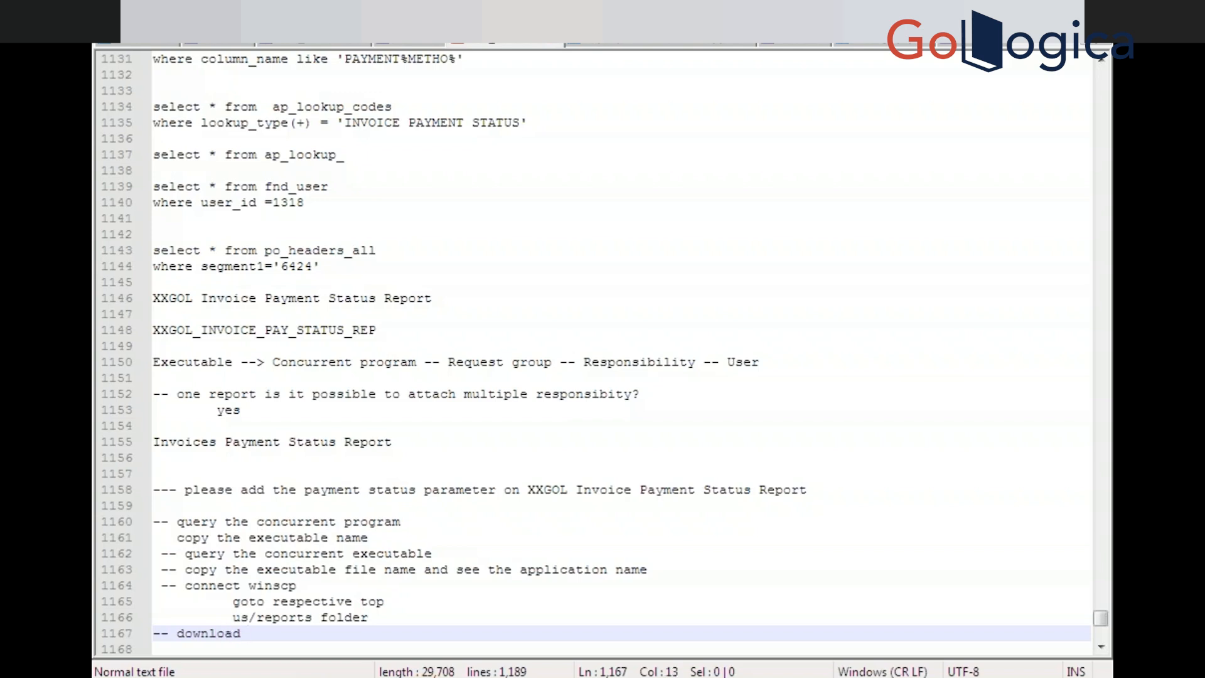
pyautogui.write('the')
pyautogui.write('.rdf')
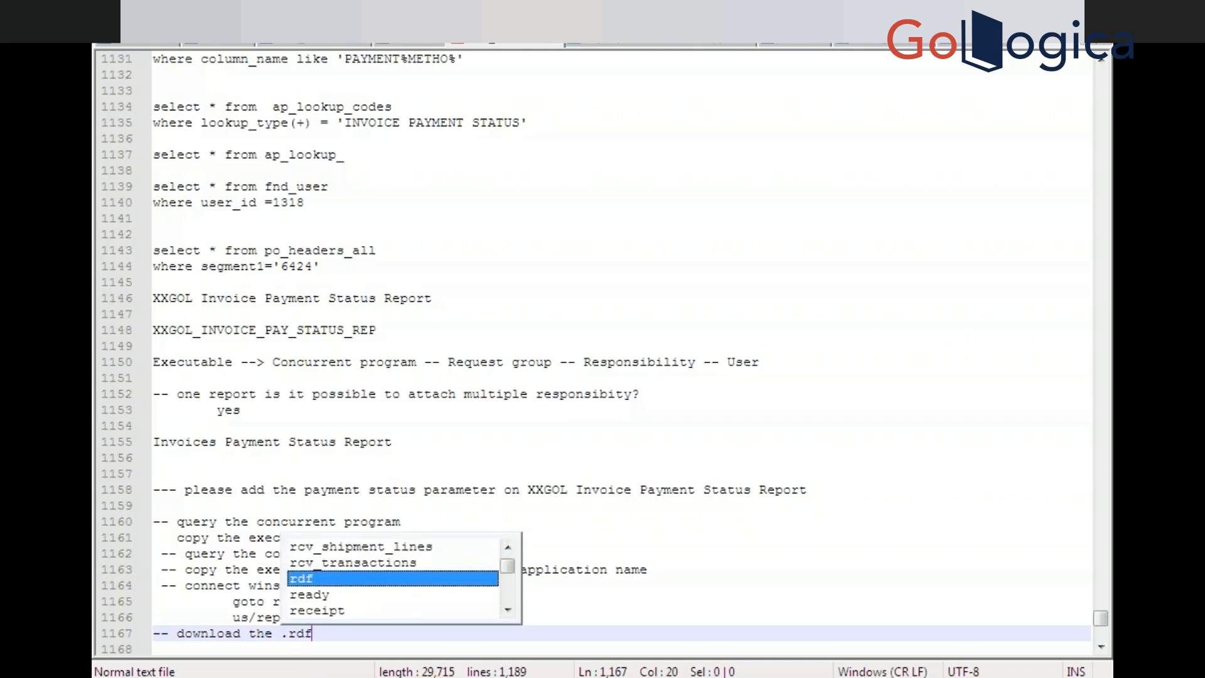
pyautogui.write(' report')
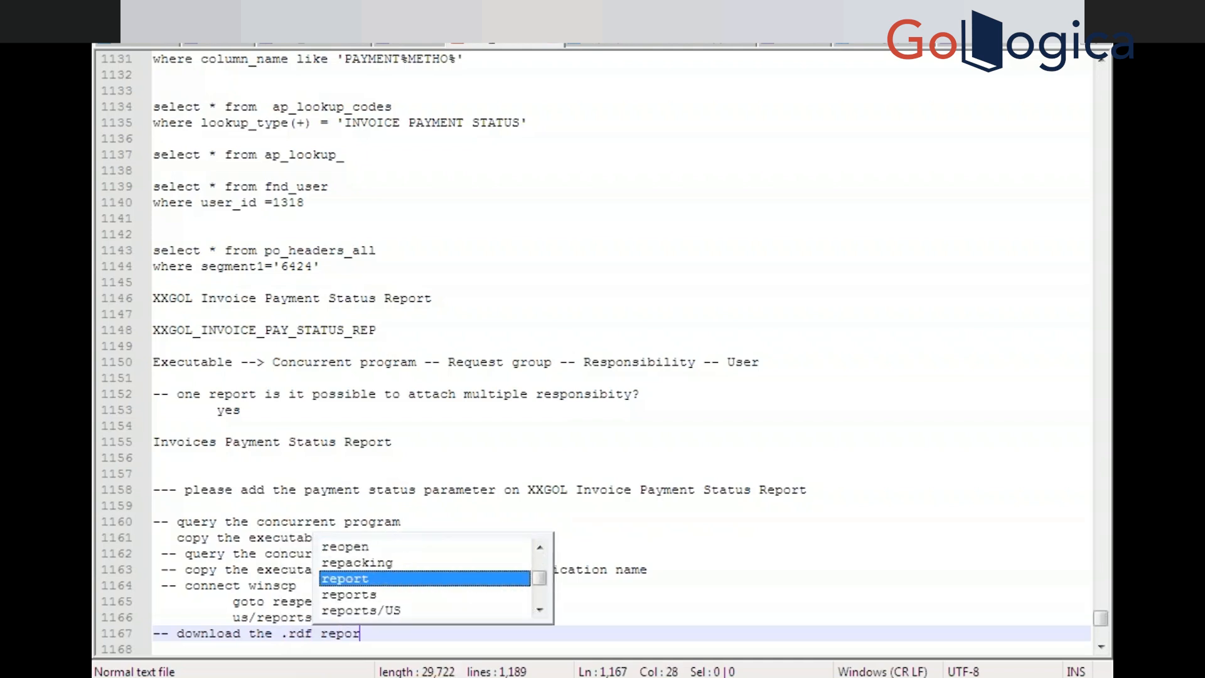
pyautogui.press('Return')
pyautogui.press('Down')
pyautogui.press('Return')
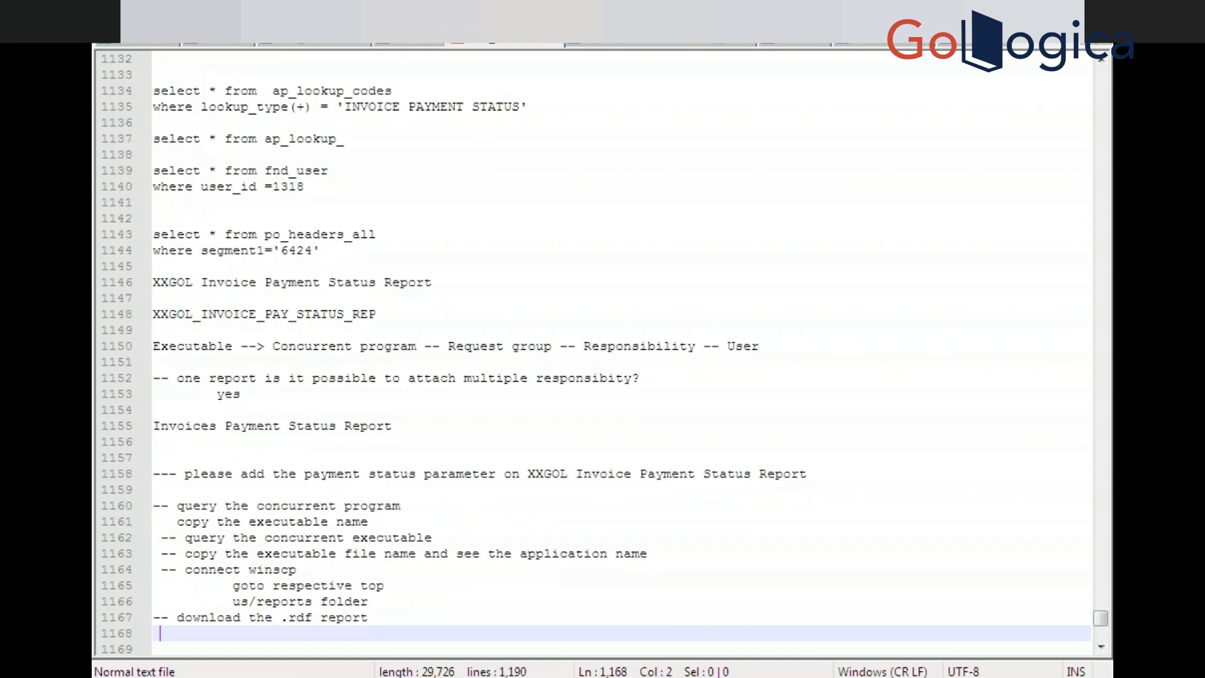
pyautogui.write('open')
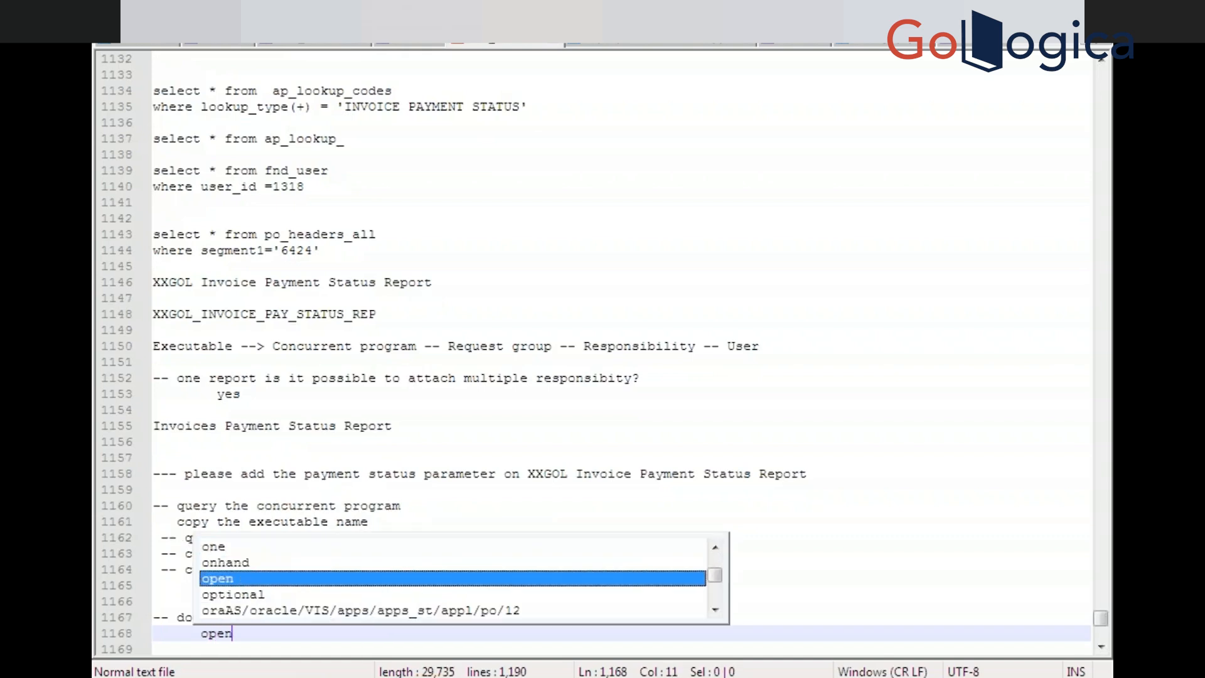
pyautogui.write(' the .rdf')
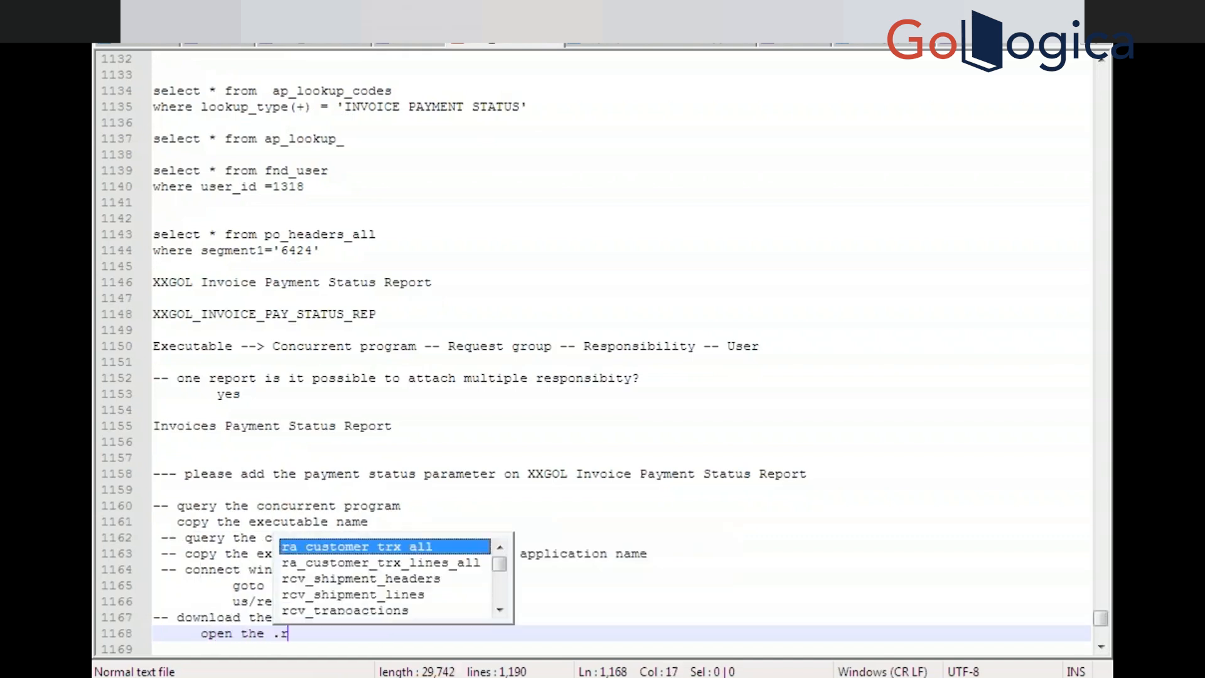
pyautogui.write('ports')
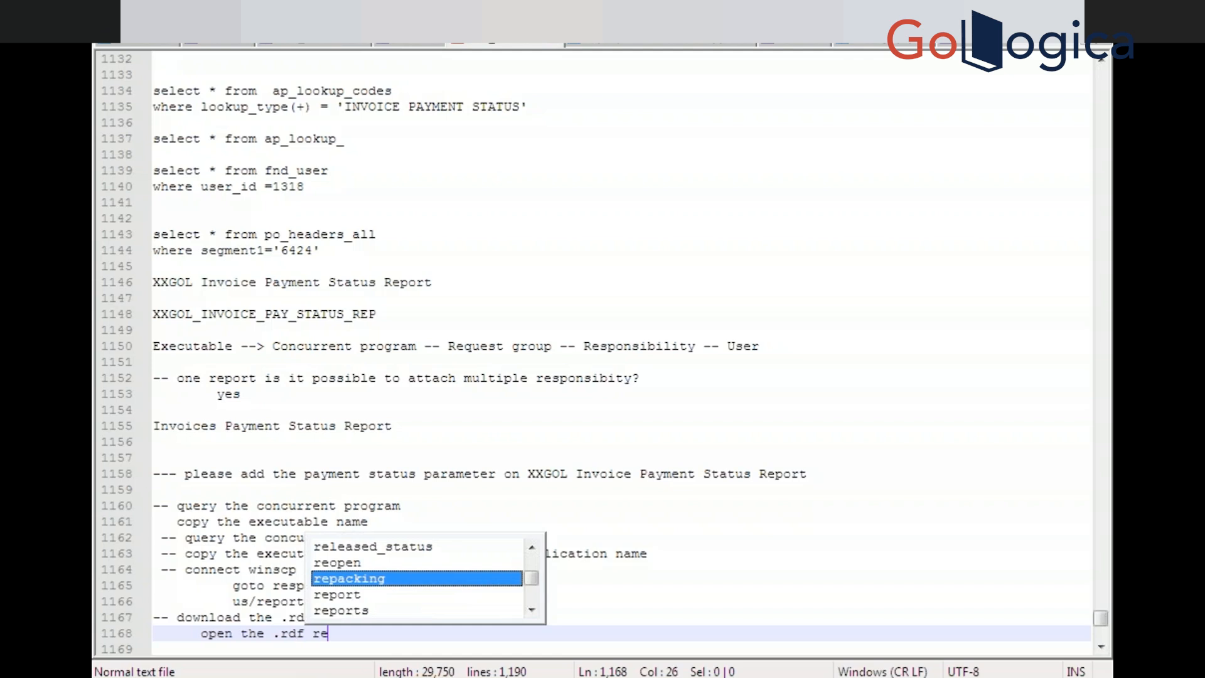
pyautogui.press('Return')
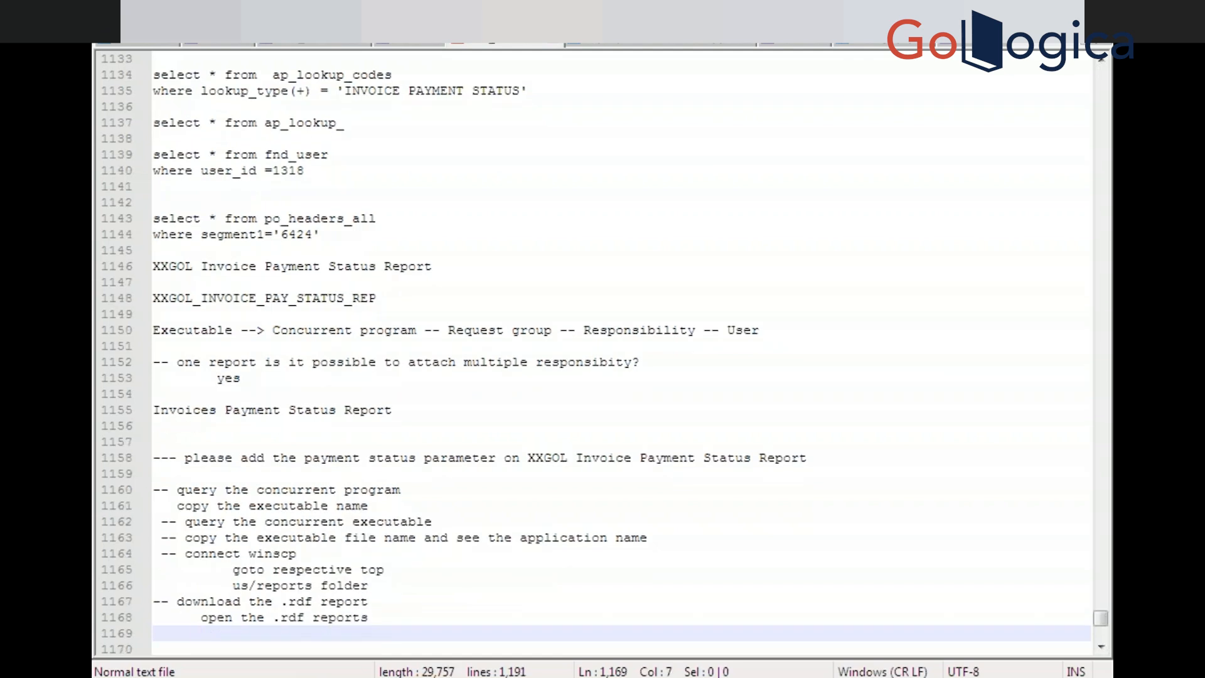
pyautogui.press('BackSpace')
pyautogui.press('BackSpace')
pyautogui.write('-- do the cha')
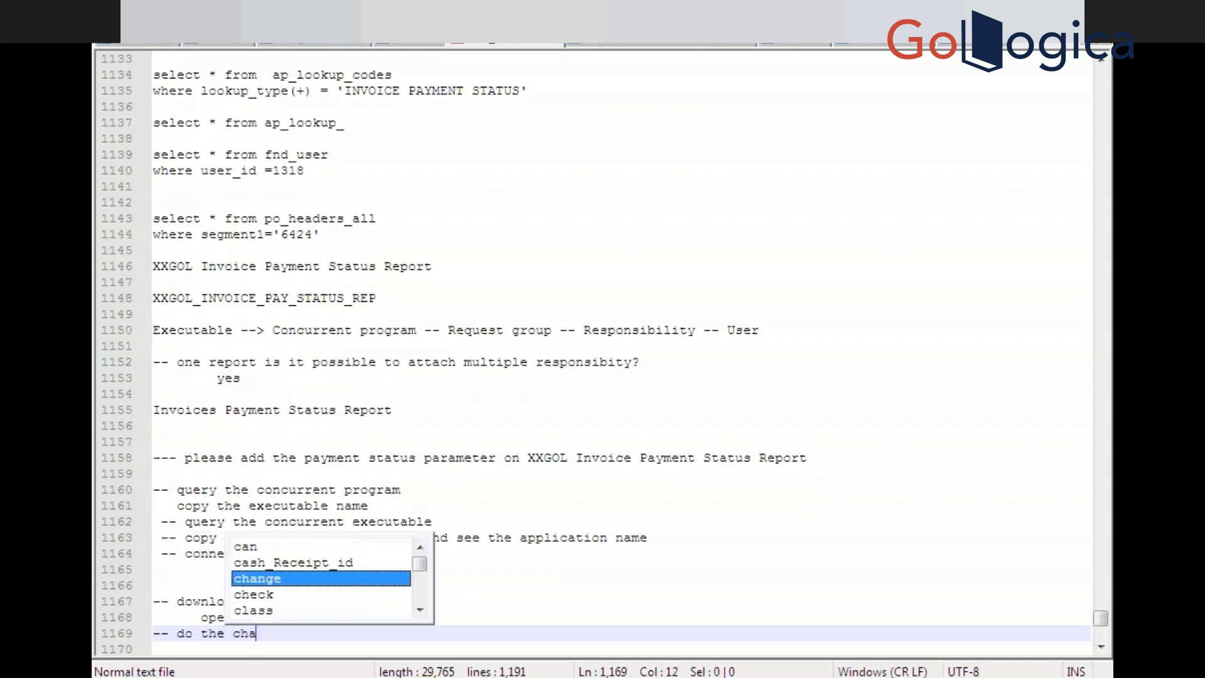
pyautogui.write('nges')
pyautogui.press('Return')
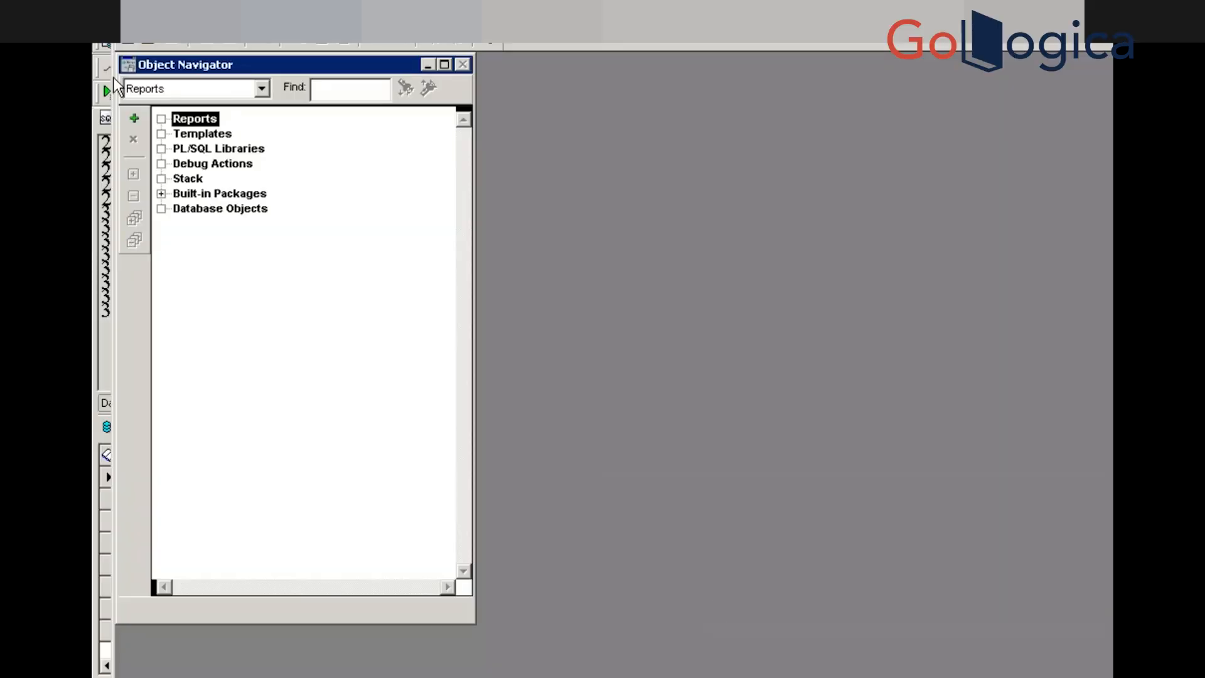
# Open XXGOL_INVOICE_PAY_STATUS_REP.rdf from the Sachin_K folder in Reports Builder, then show the desktop
pyautogui.click(147, 40)
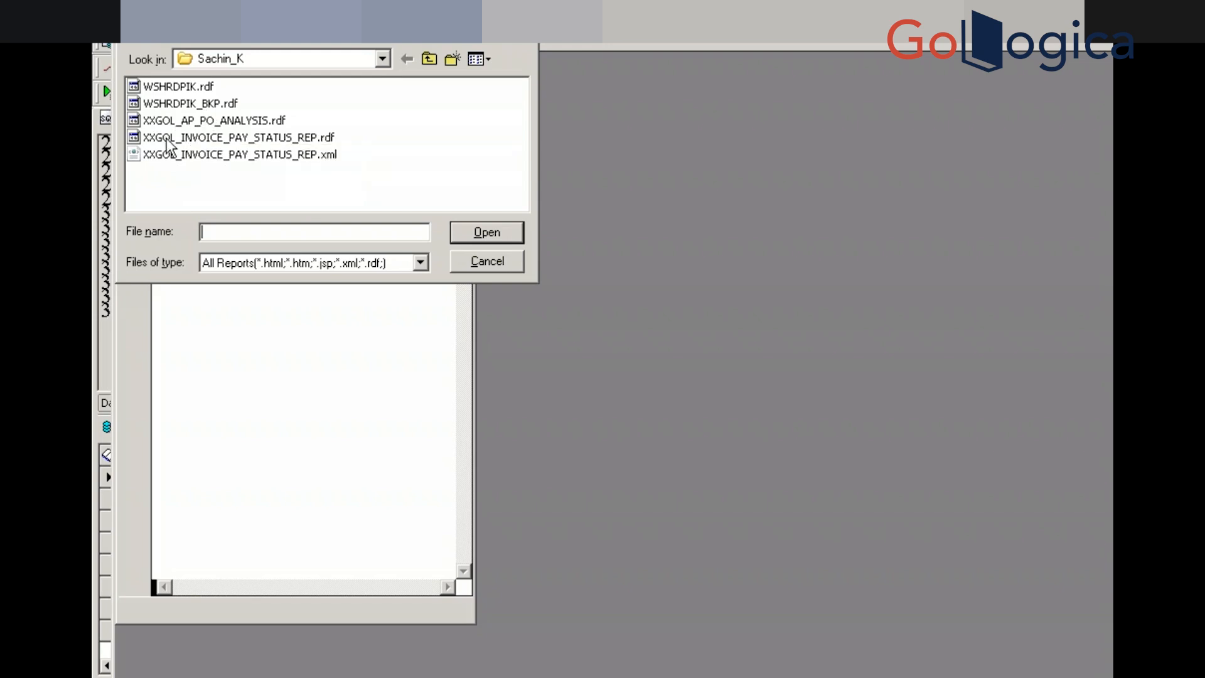
pyautogui.click(167, 138)
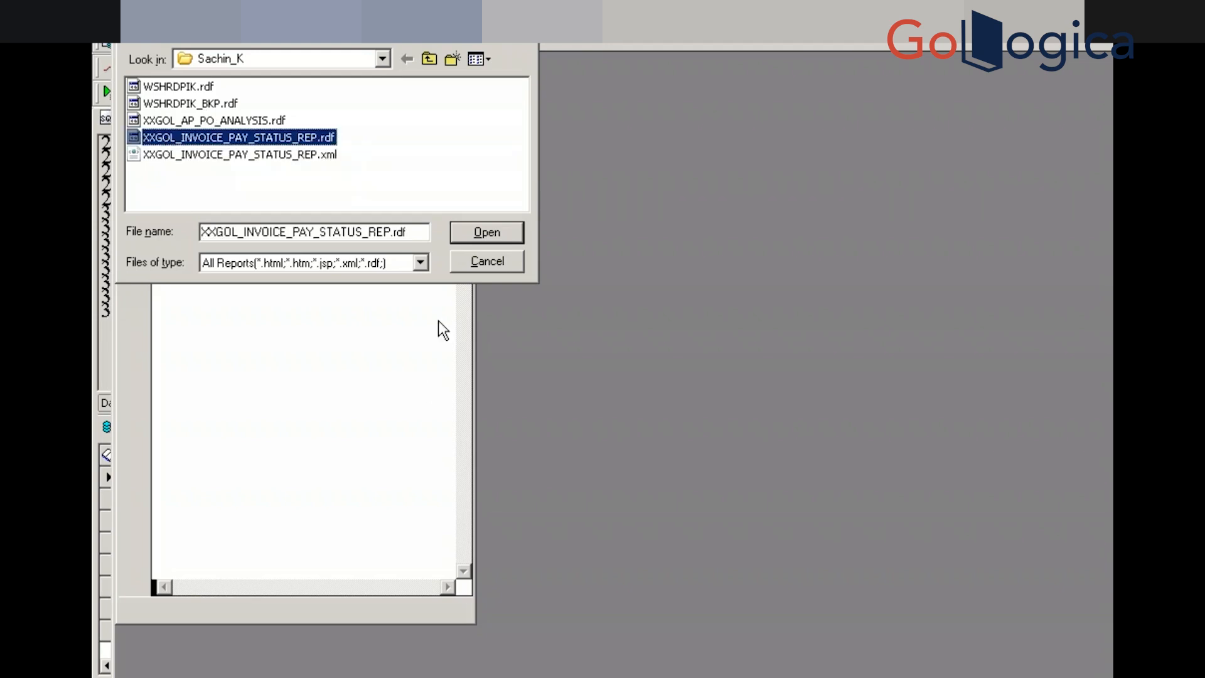
pyautogui.click(476, 258)
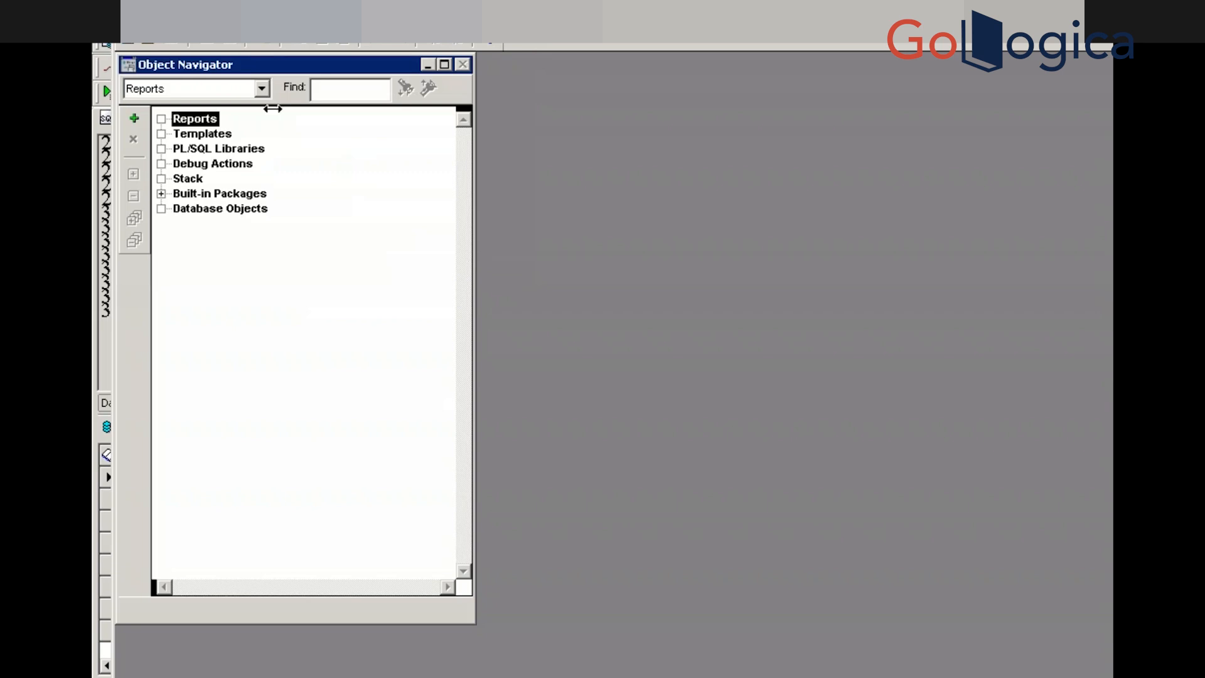
pyautogui.click(146, 44)
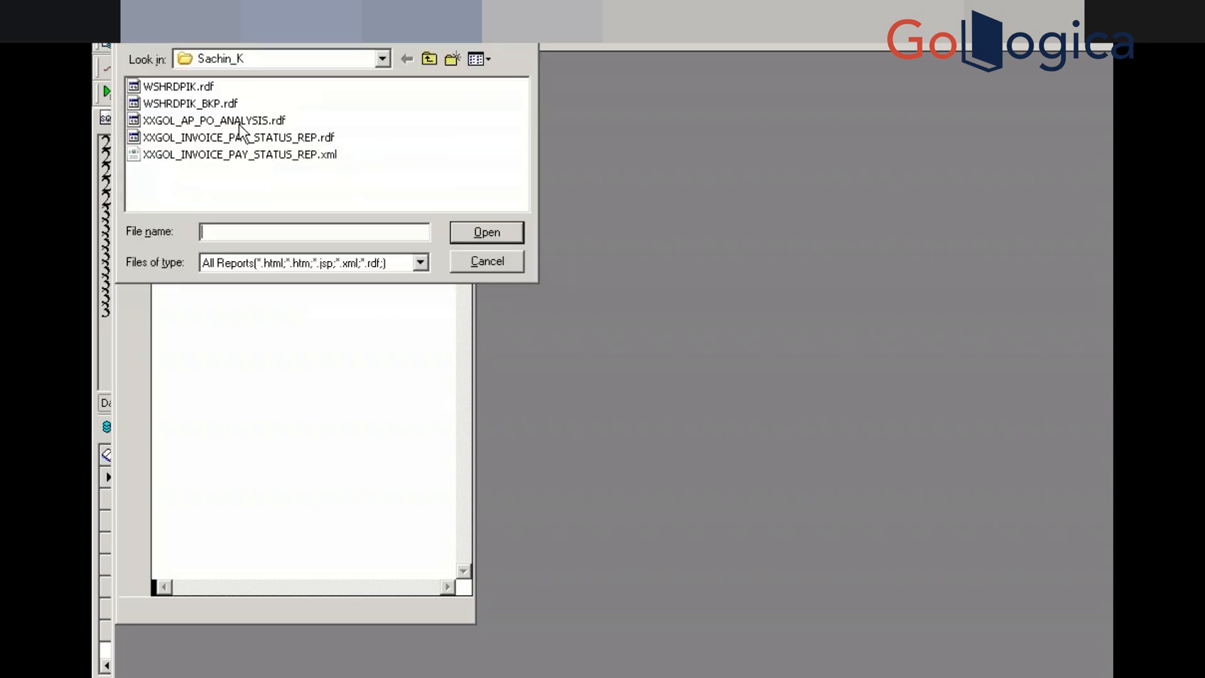
pyautogui.click(239, 125)
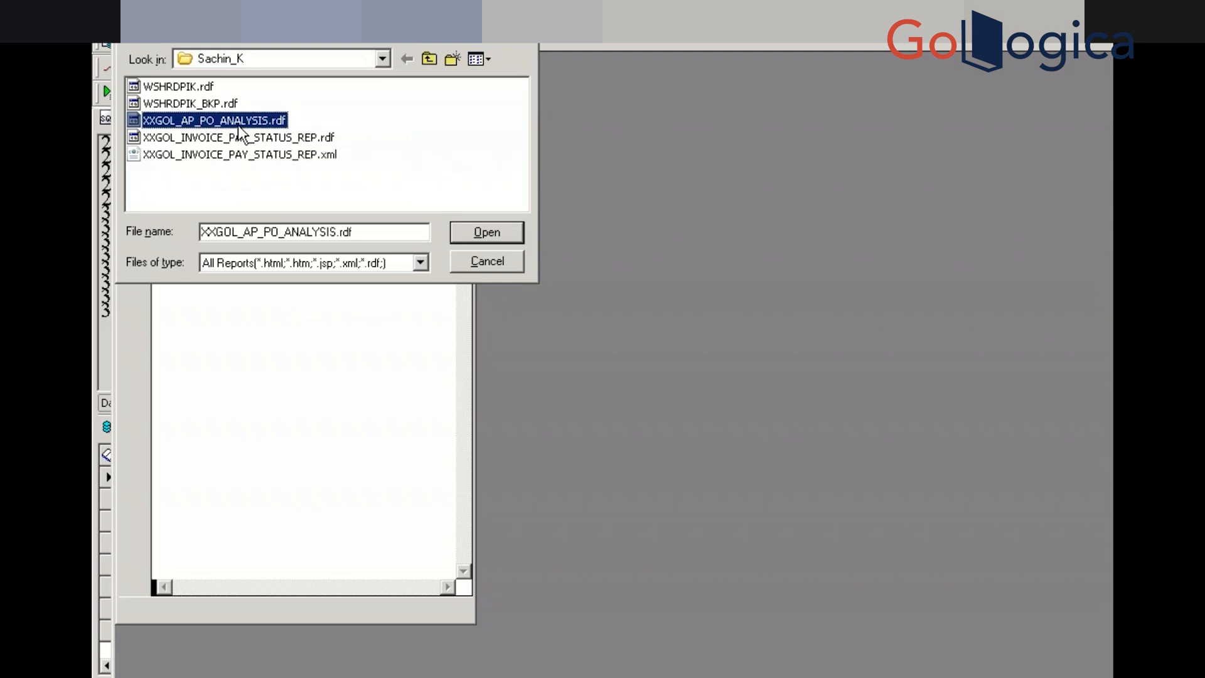
pyautogui.click(196, 142)
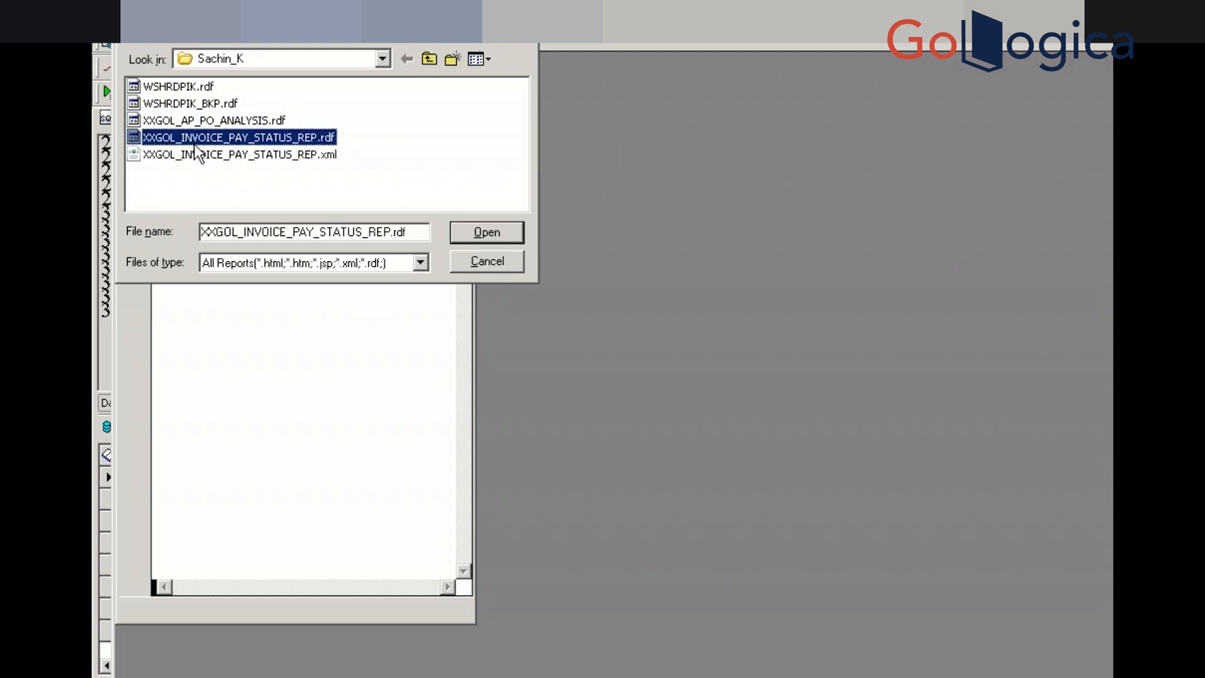
pyautogui.click(497, 231)
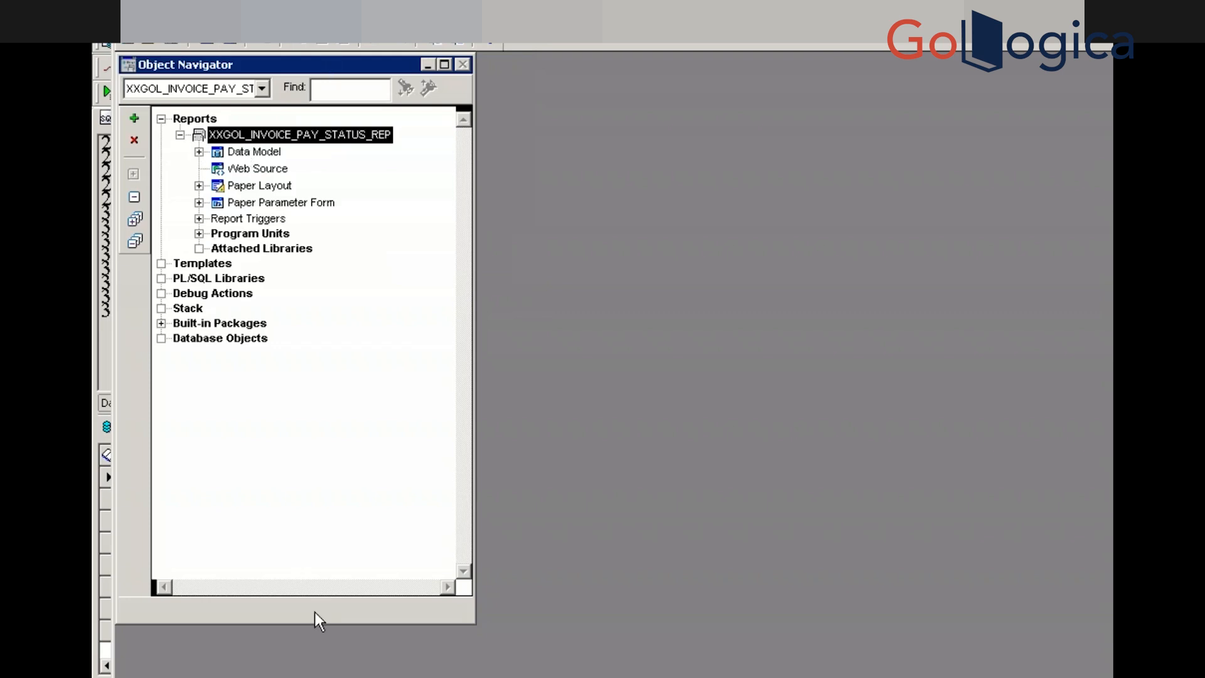
pyautogui.press('super+d')
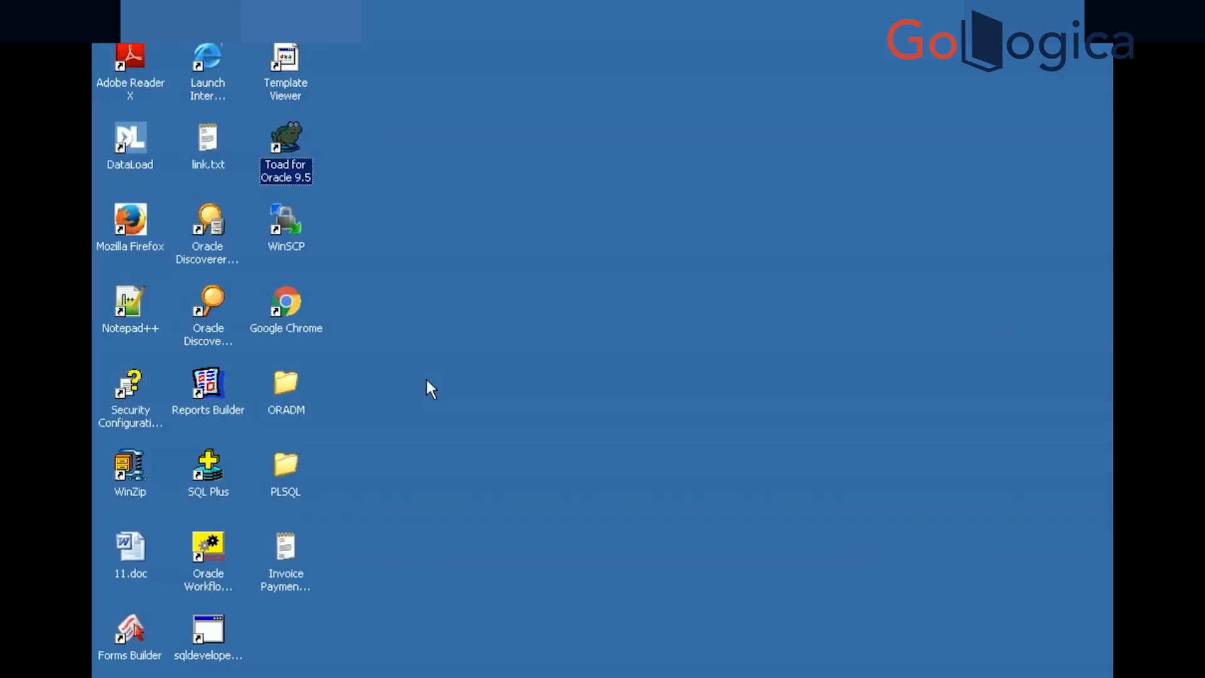
# Refresh the desktop and launch WinSCP from its desktop shortcut
pyautogui.rightClick(427, 381)
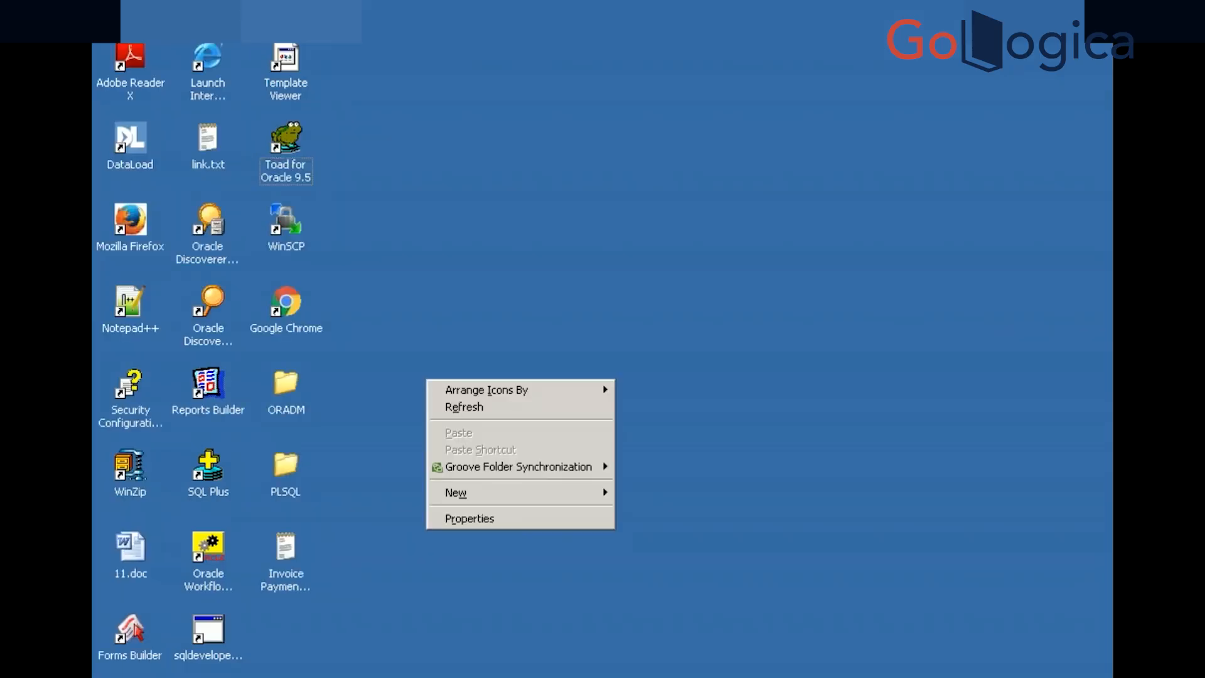
pyautogui.click(454, 408)
pyautogui.click(292, 225)
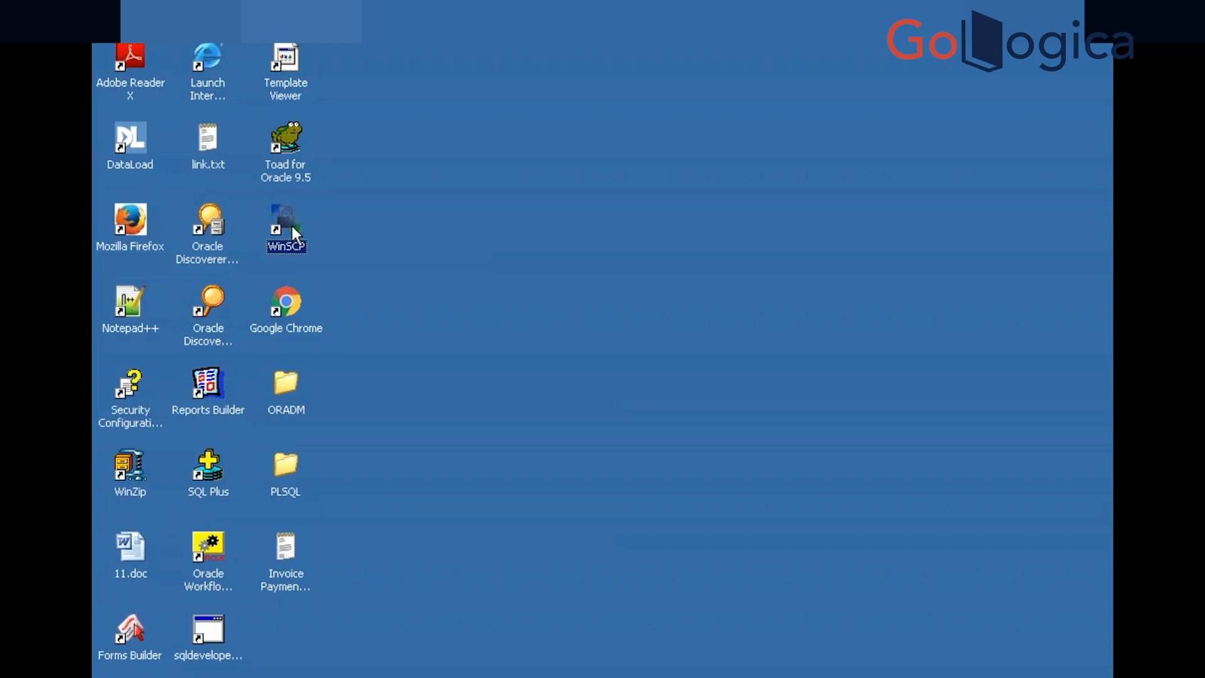
pyautogui.doubleClick(292, 226)
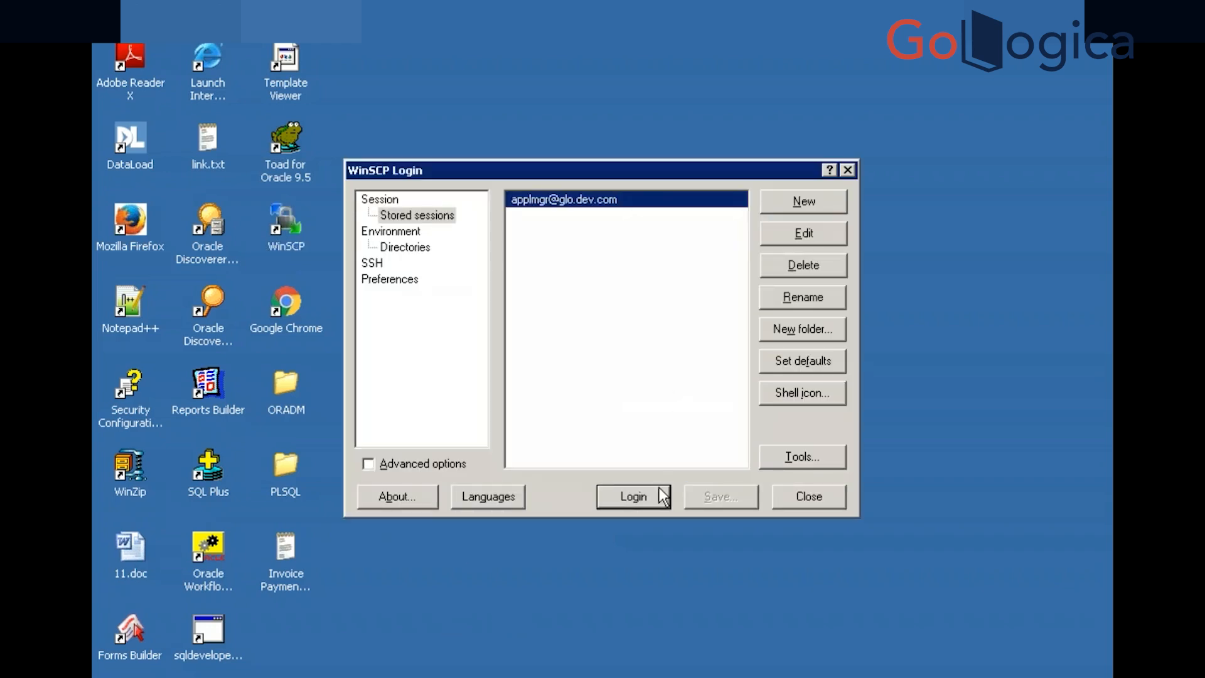
# Log in to the saved WinSCP server session with the account password
pyautogui.click(633, 497)
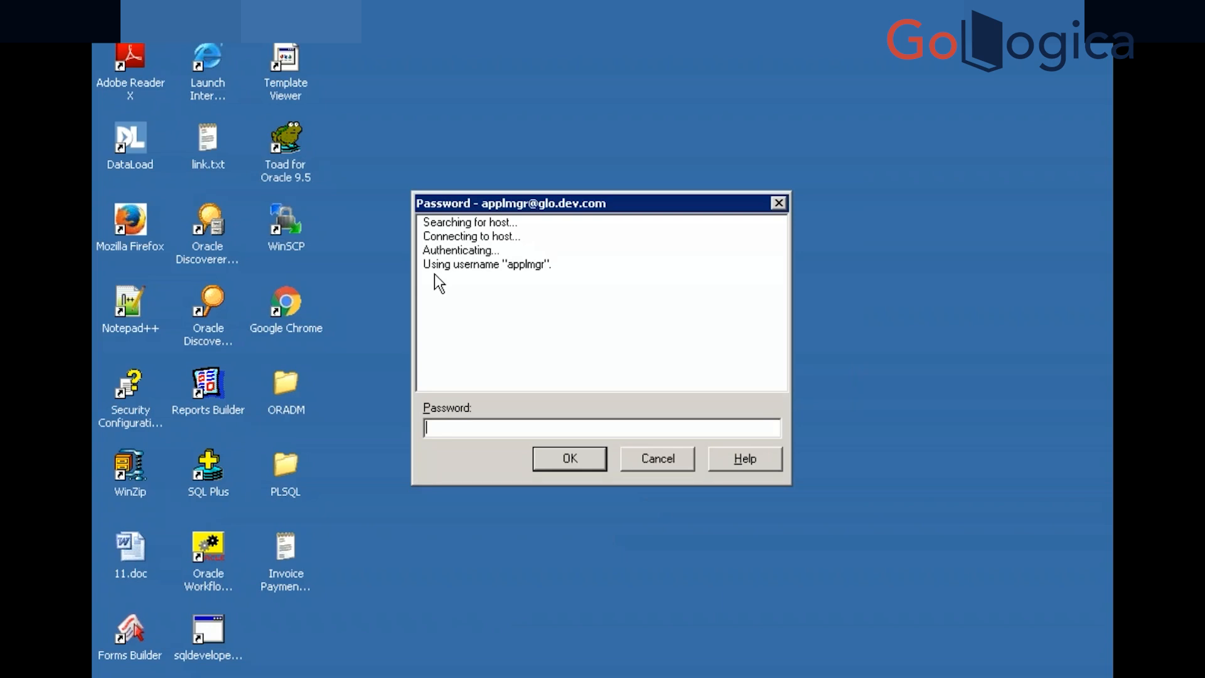
pyautogui.write('•••')
pyautogui.press('BackSpace')
pyautogui.press('BackSpace')
pyautogui.press('BackSpace')
pyautogui.write('•••••••')
pyautogui.press('Return')
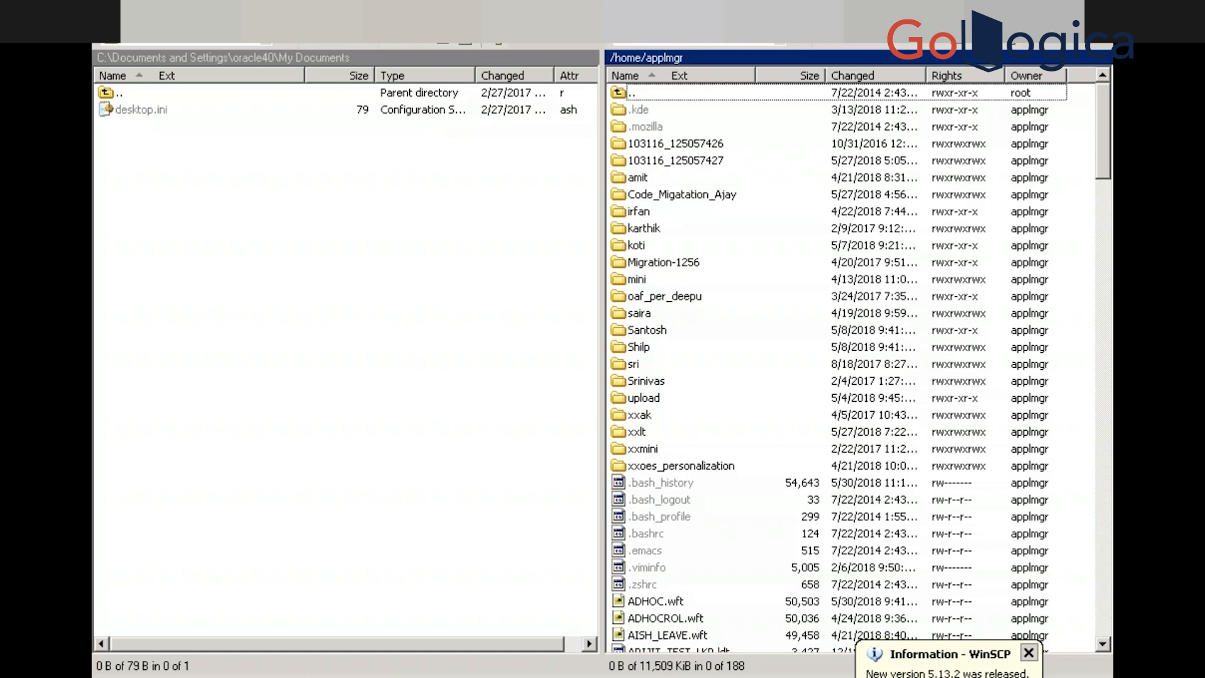
# In Notepad++, add the line 1170 comment '-- whenever your doing any changes any object, please pick the latest code form production'
pyautogui.hotkey('alt', 'Tab')
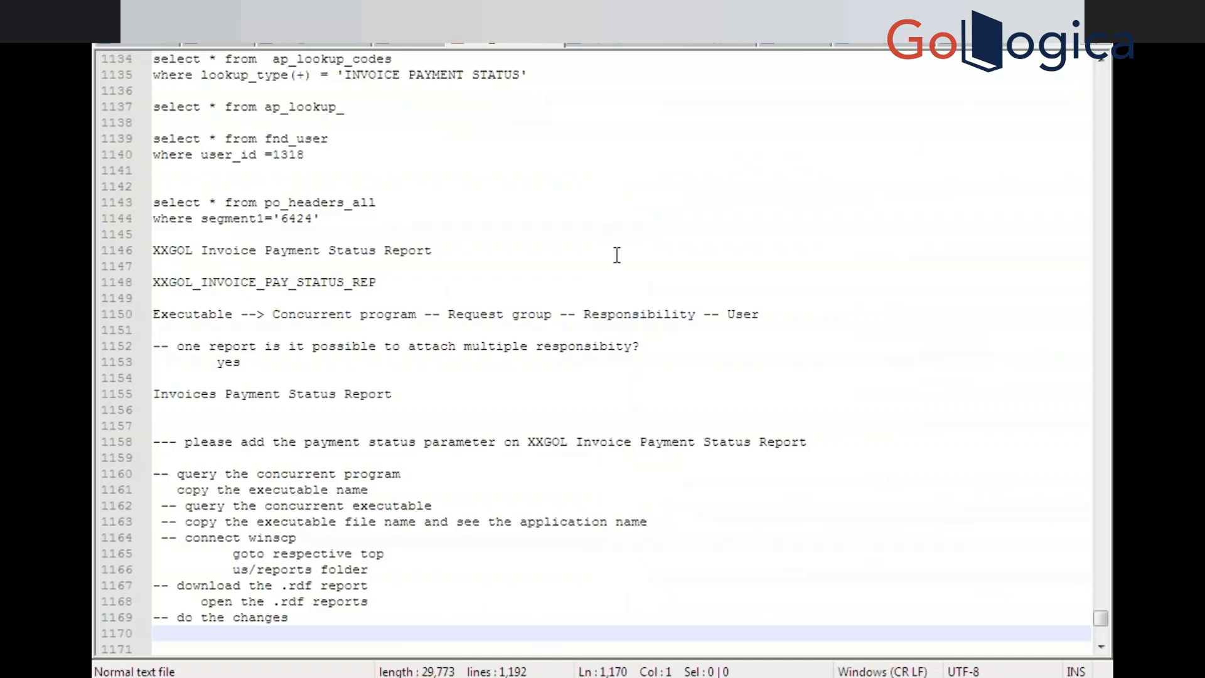
pyautogui.write('-- w')
pyautogui.write('gen')
pyautogui.press('BackSpace')
pyautogui.press('BackSpace')
pyautogui.press('BackSpace')
pyautogui.write('henever')
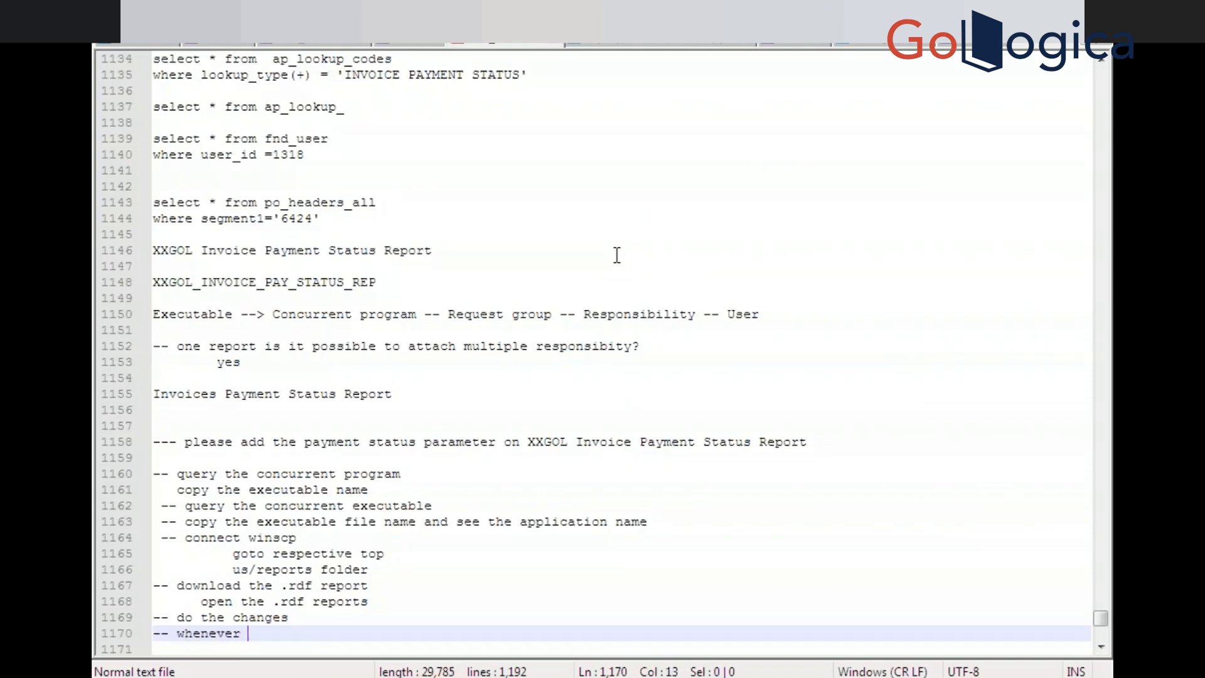
pyautogui.write(' your doing any changes ')
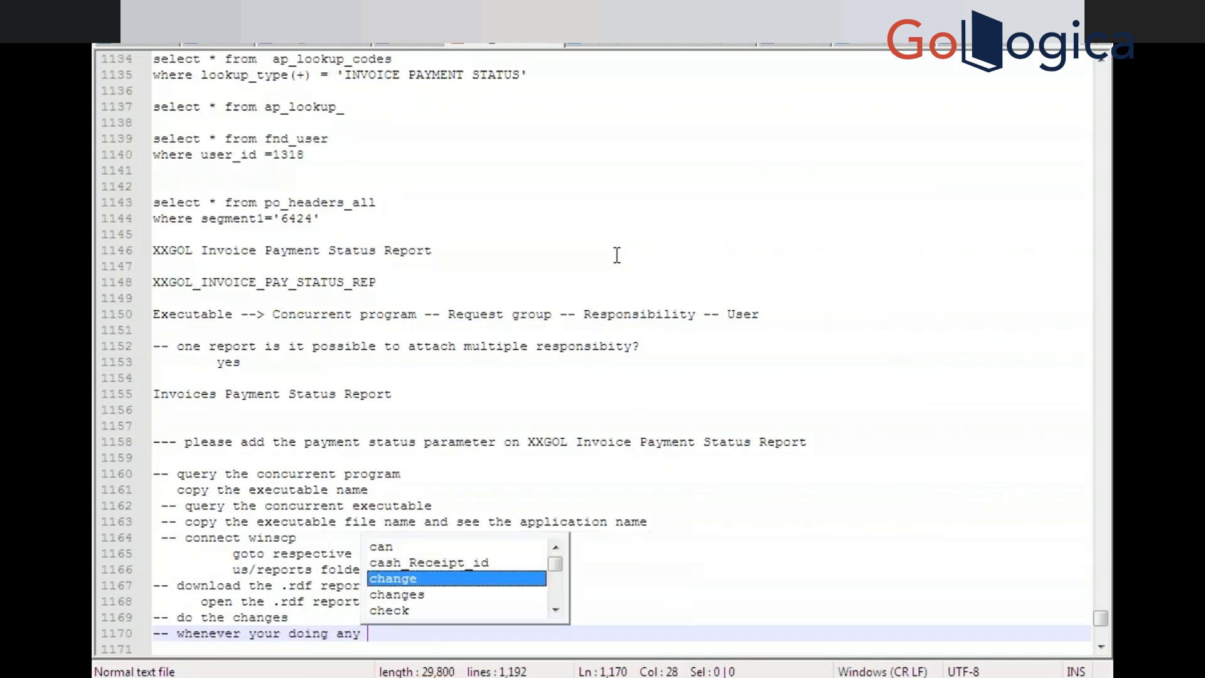
pyautogui.write('an')
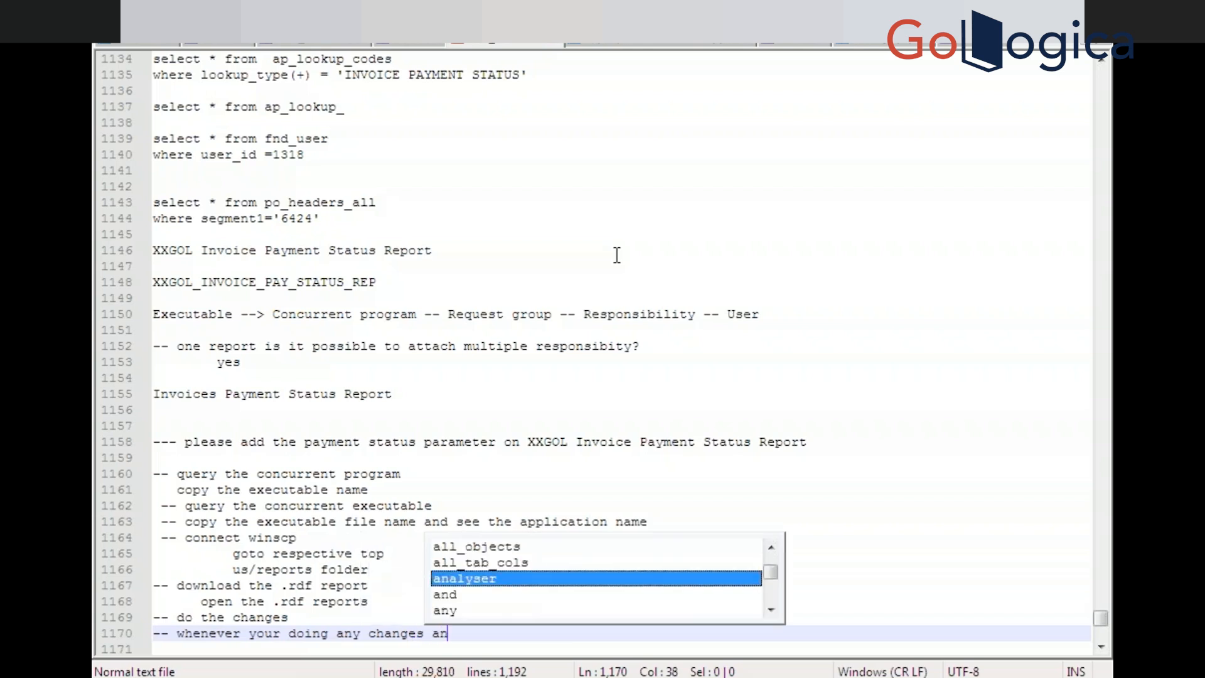
pyautogui.write('y object')
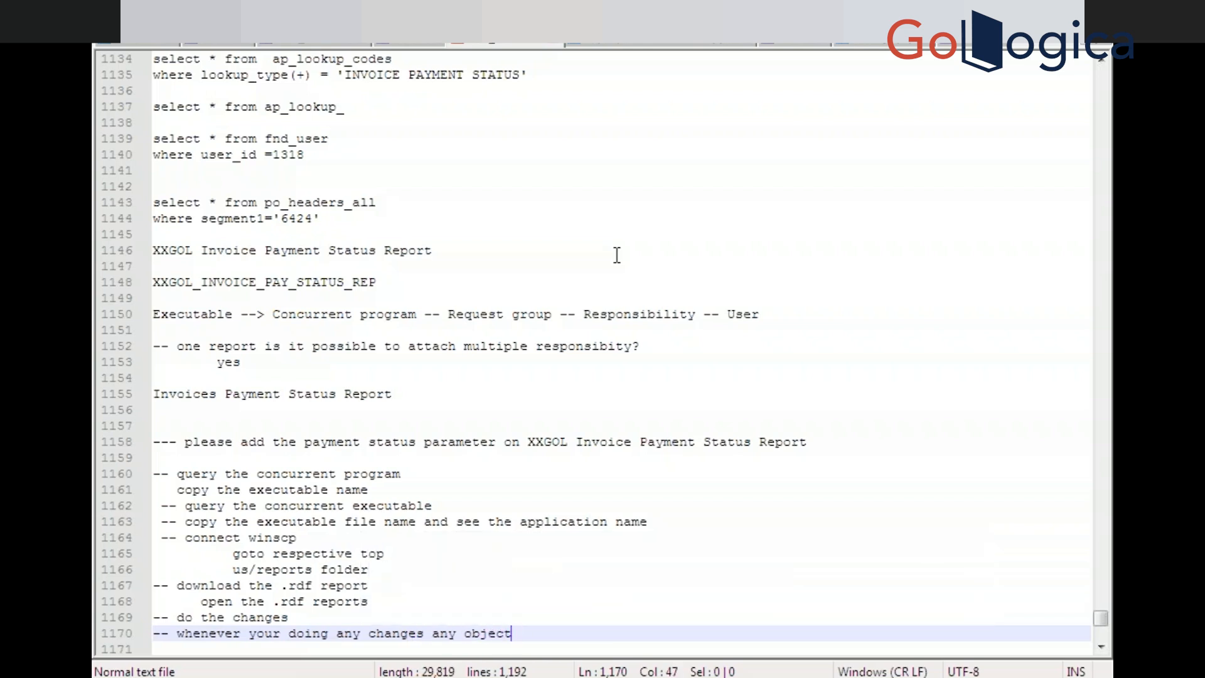
pyautogui.press('BackSpace')
pyautogui.write(', o')
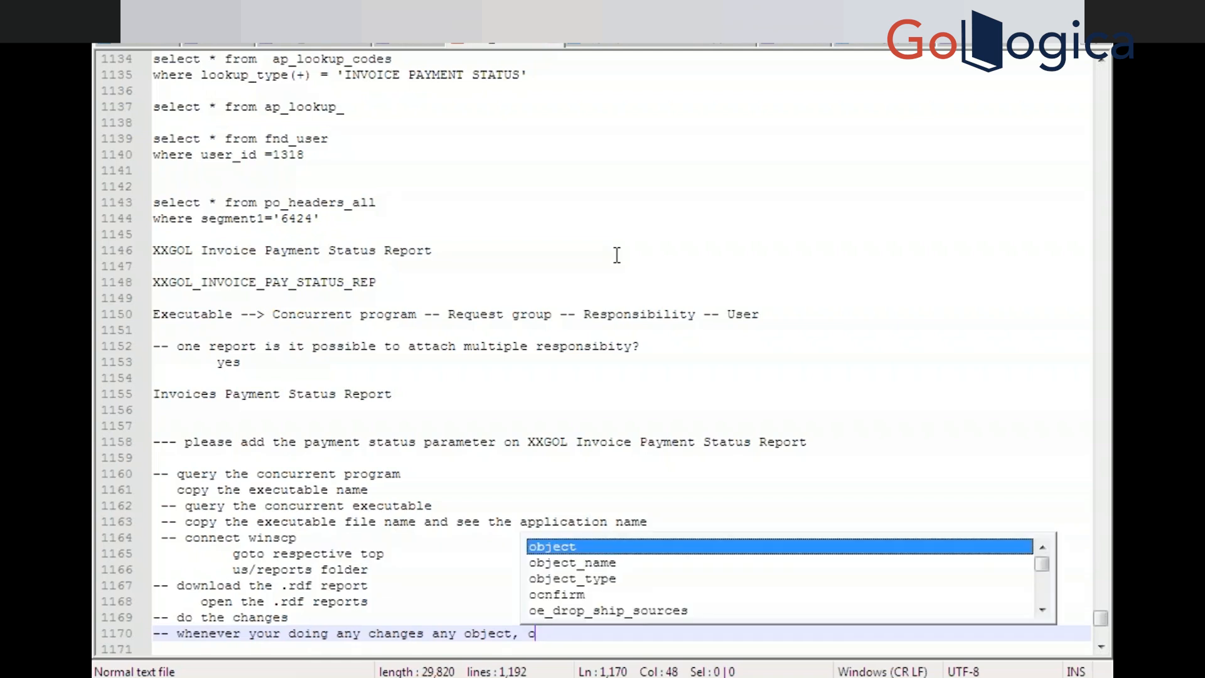
pyautogui.press('BackSpace')
pyautogui.write('p')
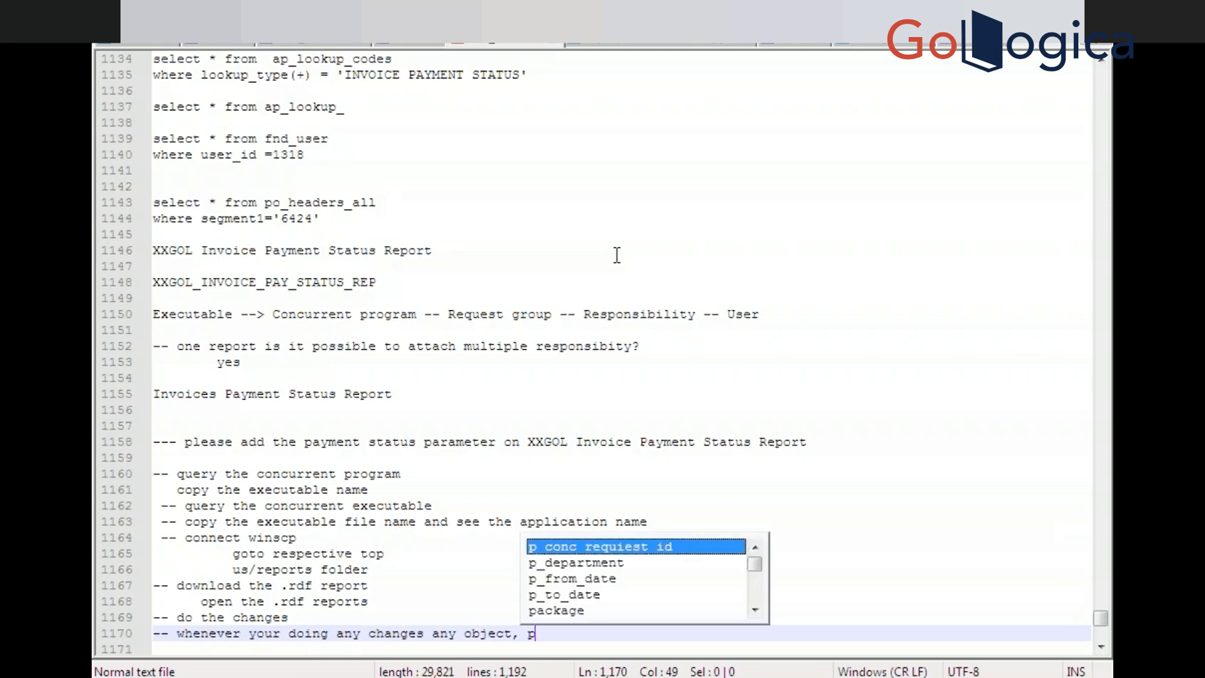
pyautogui.write('please ')
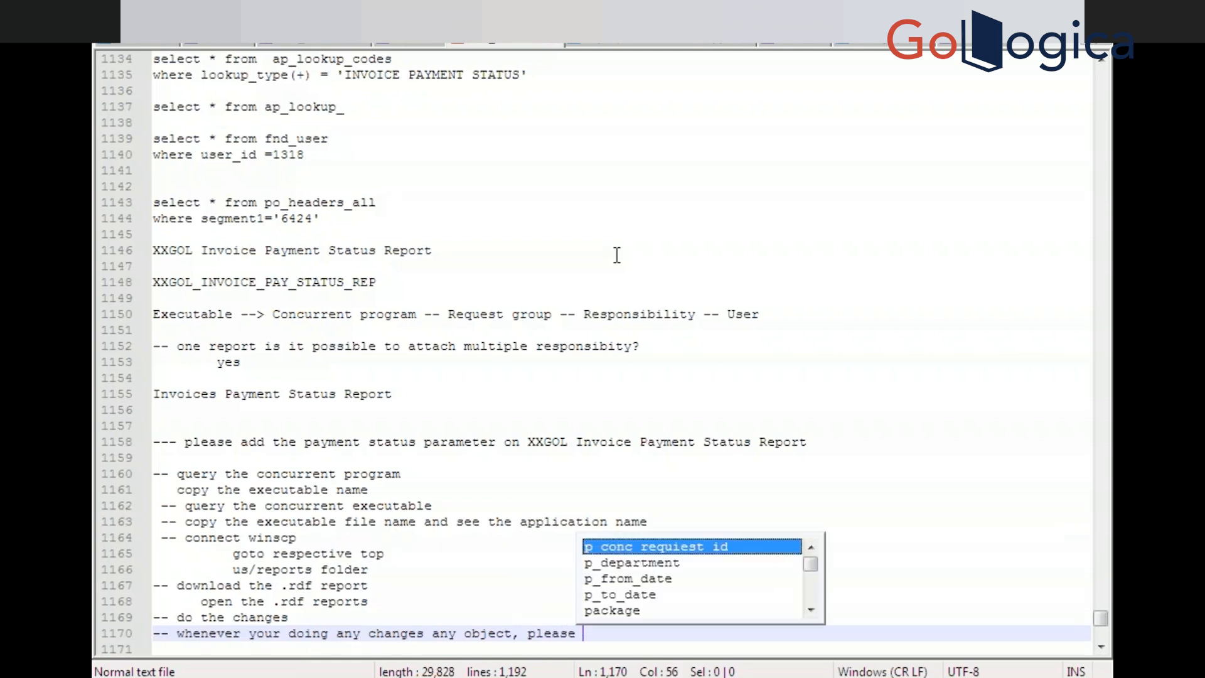
pyautogui.write('pick the la')
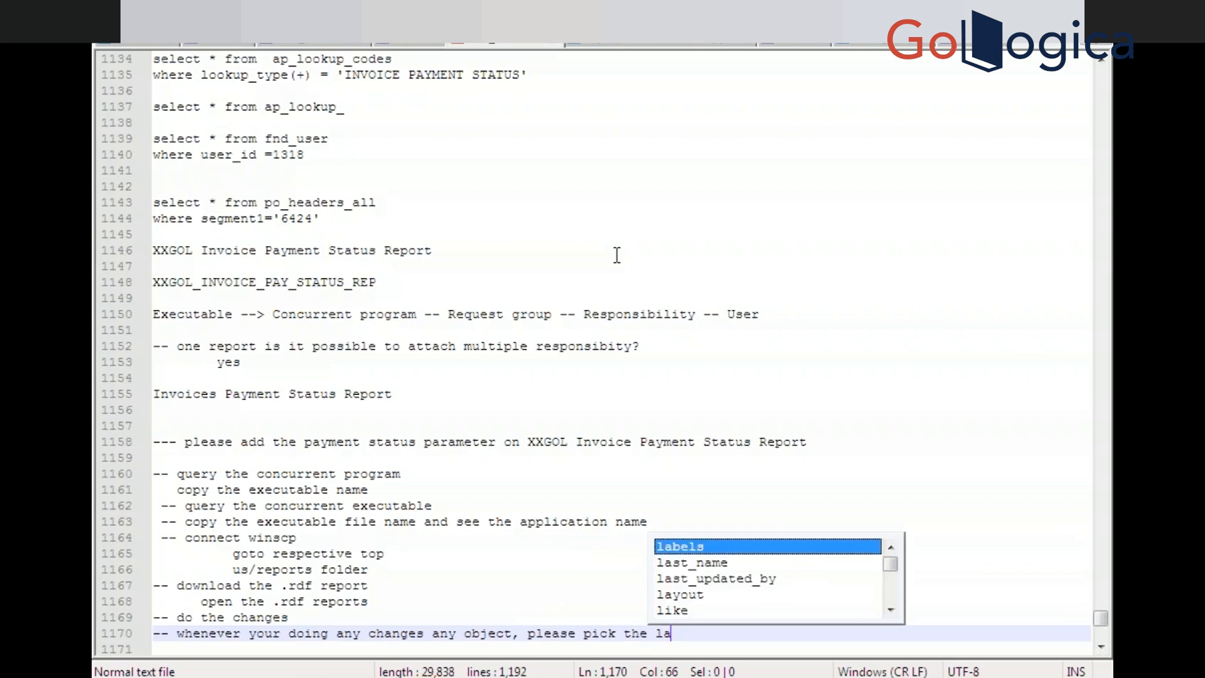
pyautogui.write('test cod')
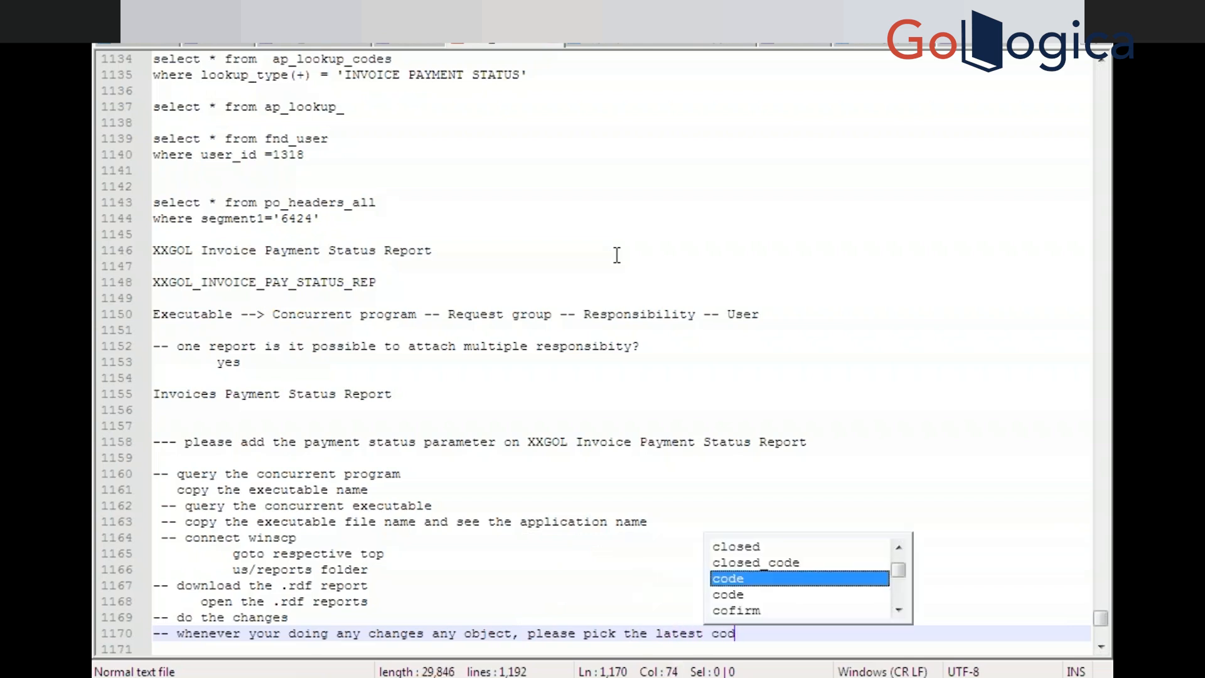
pyautogui.write('e form ')
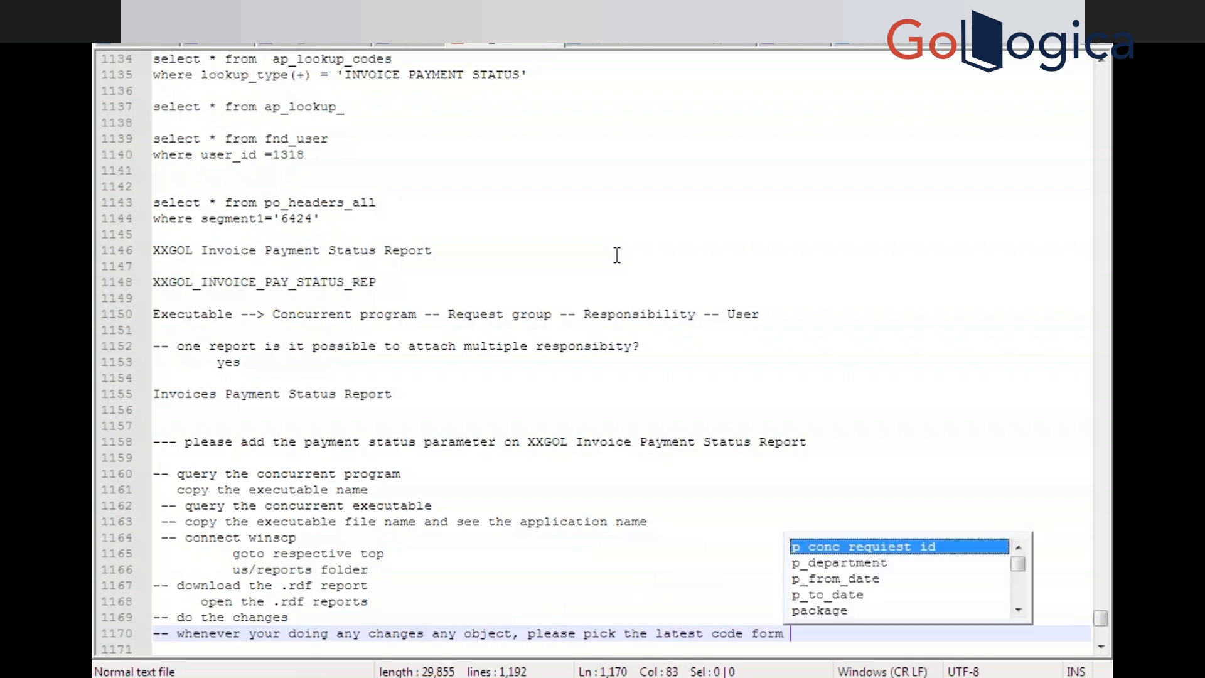
pyautogui.write('production')
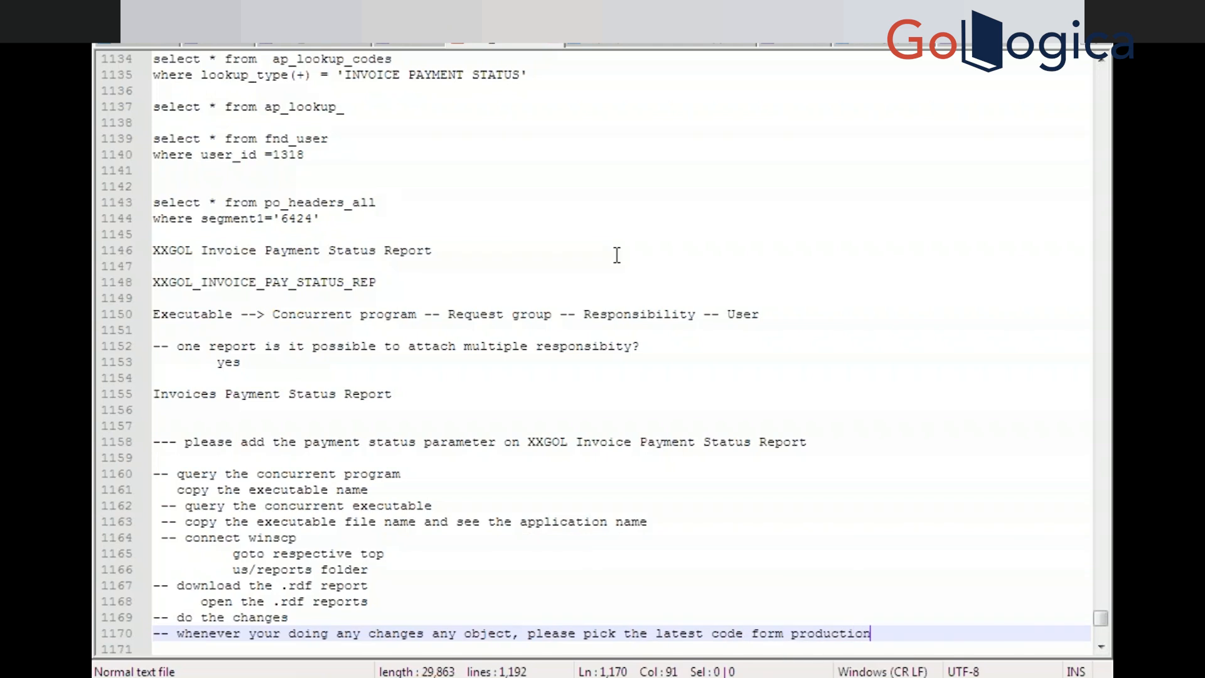
pyautogui.press('Return')
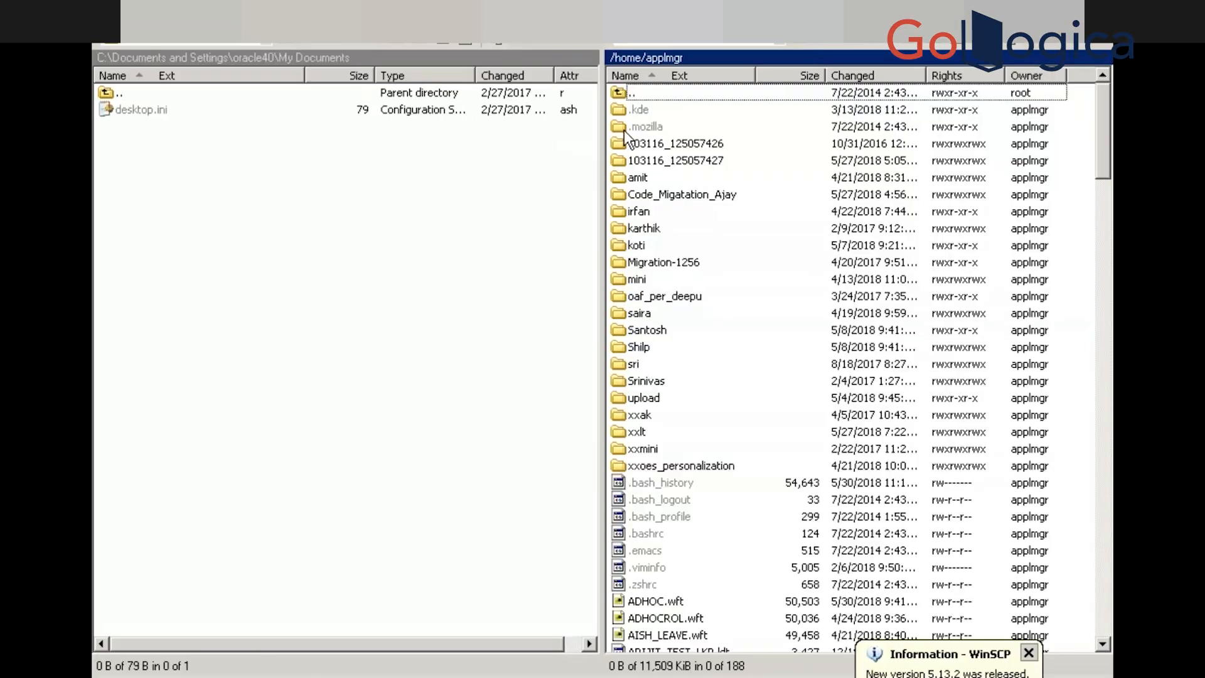
# Go to the server root and descend into /oraAS/oracle/VIS/apps
pyautogui.click(703, 42)
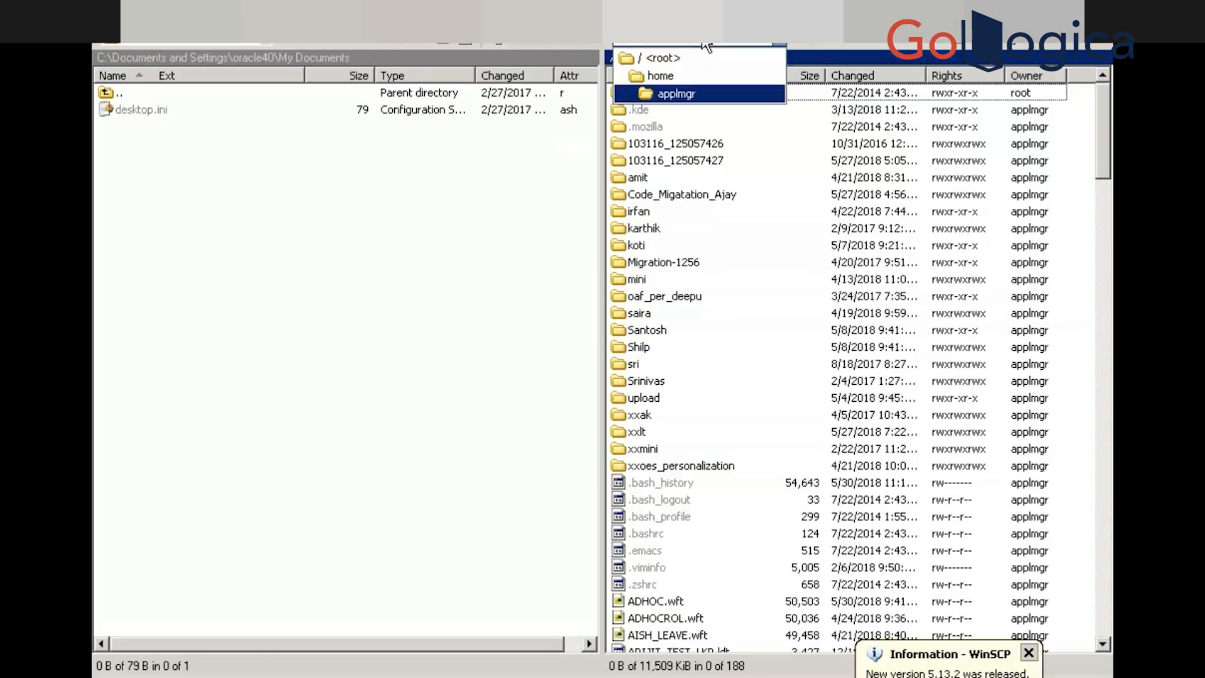
pyautogui.click(673, 58)
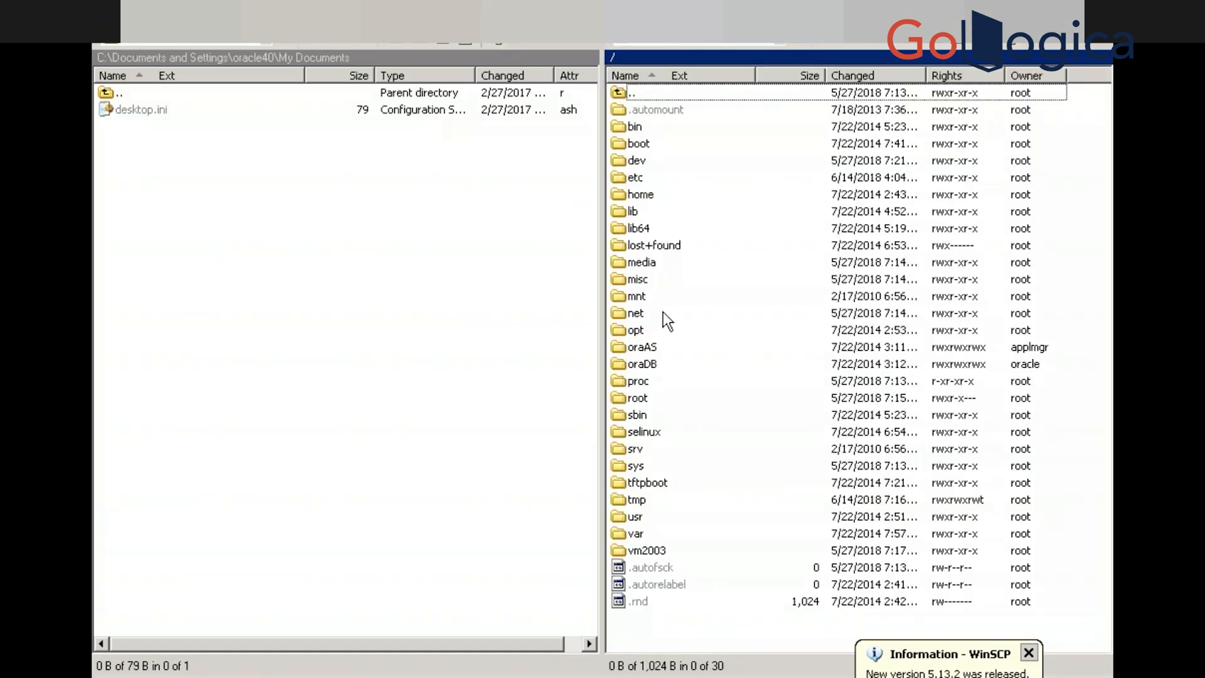
pyautogui.doubleClick(639, 349)
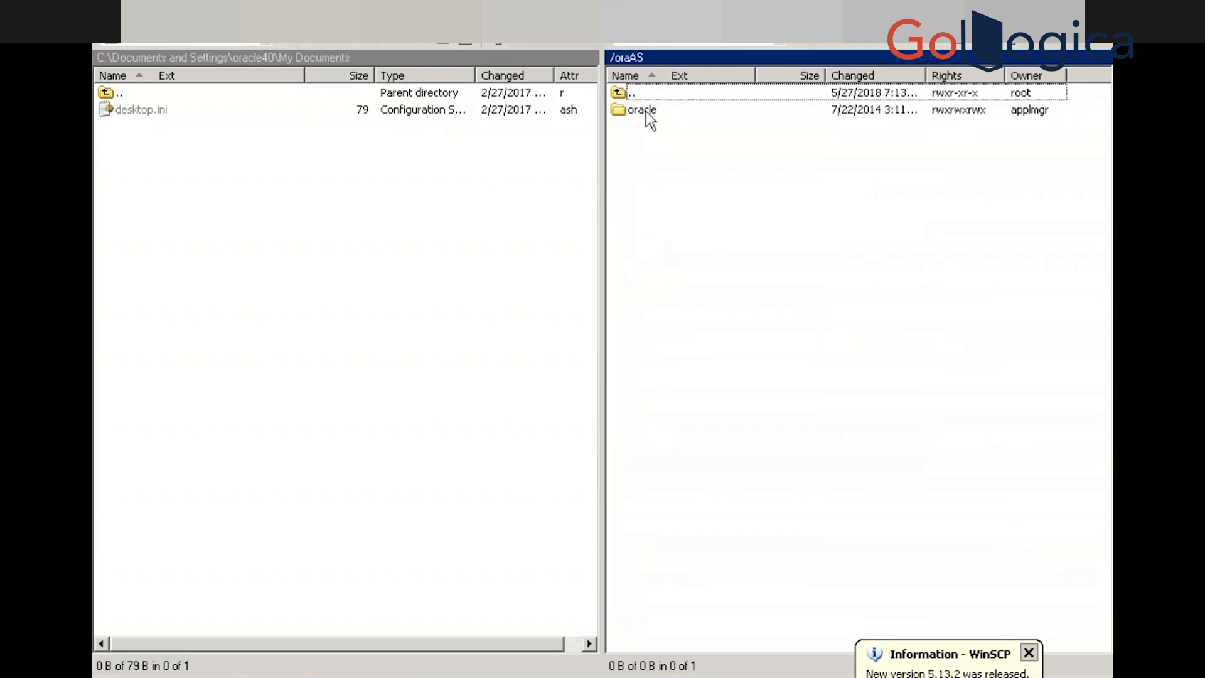
pyautogui.click(646, 111)
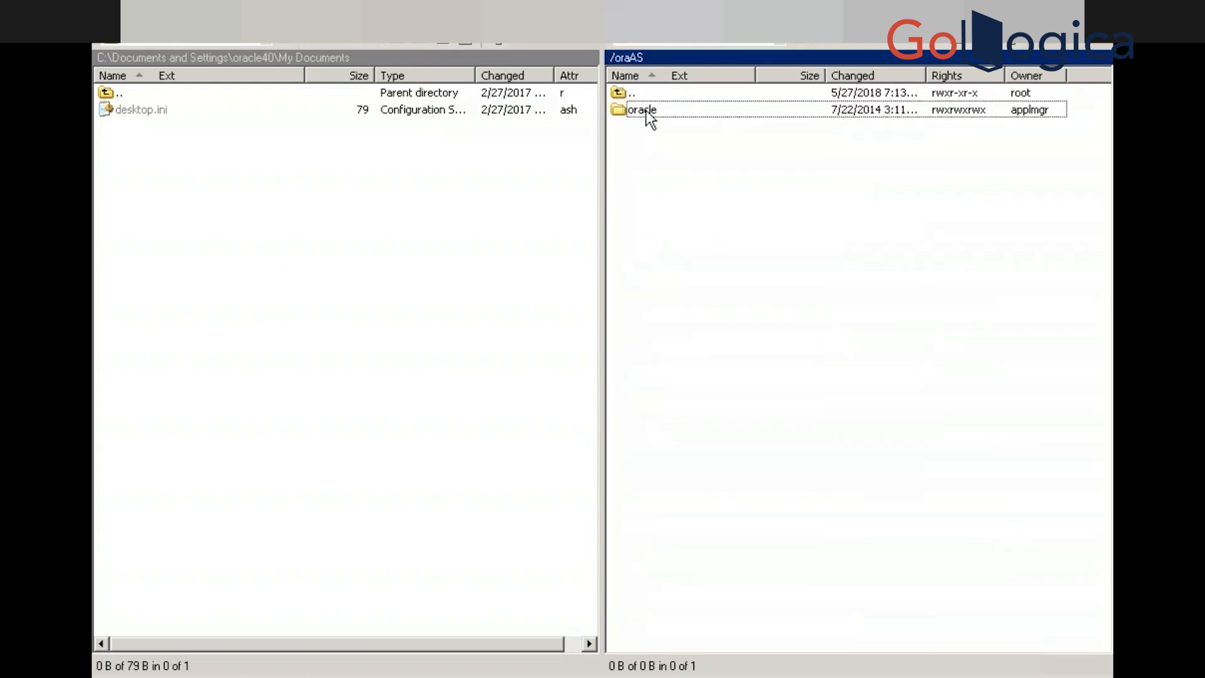
pyautogui.doubleClick(646, 110)
pyautogui.press('Down')
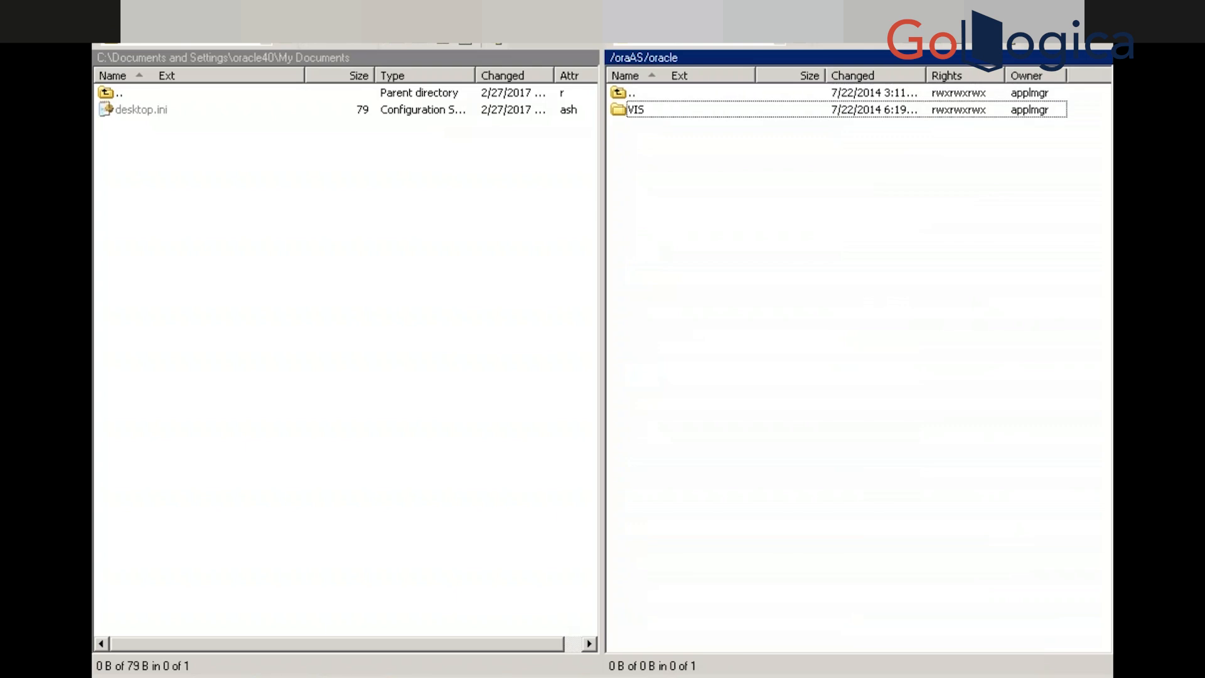
pyautogui.press('Return')
pyautogui.press('Down')
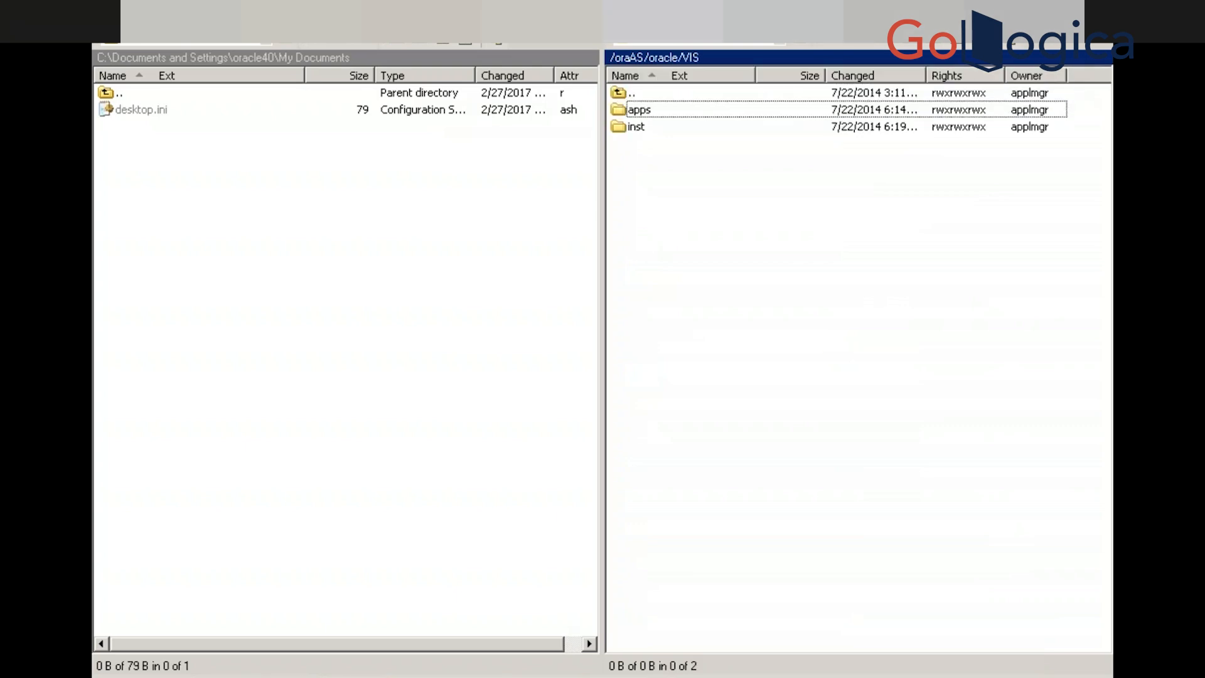
pyautogui.press('Return')
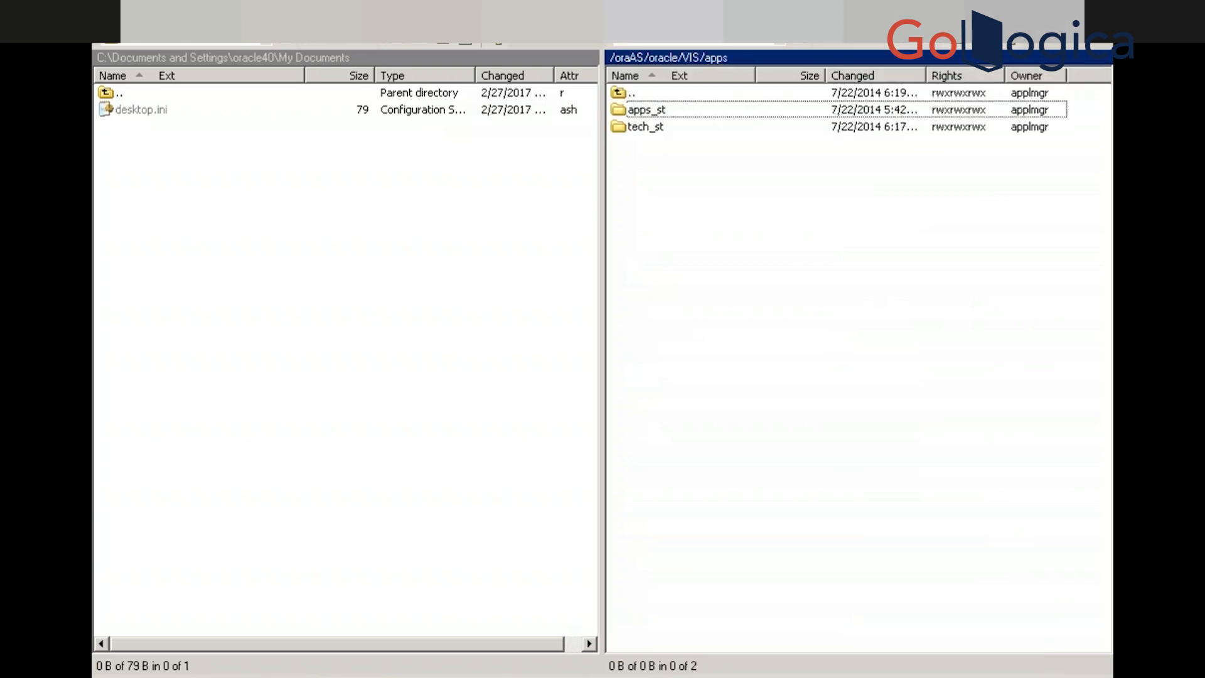
# Continue through apps_st/appl/ap/12.0.0/reports into the US folder of .rdf files
pyautogui.press('Return')
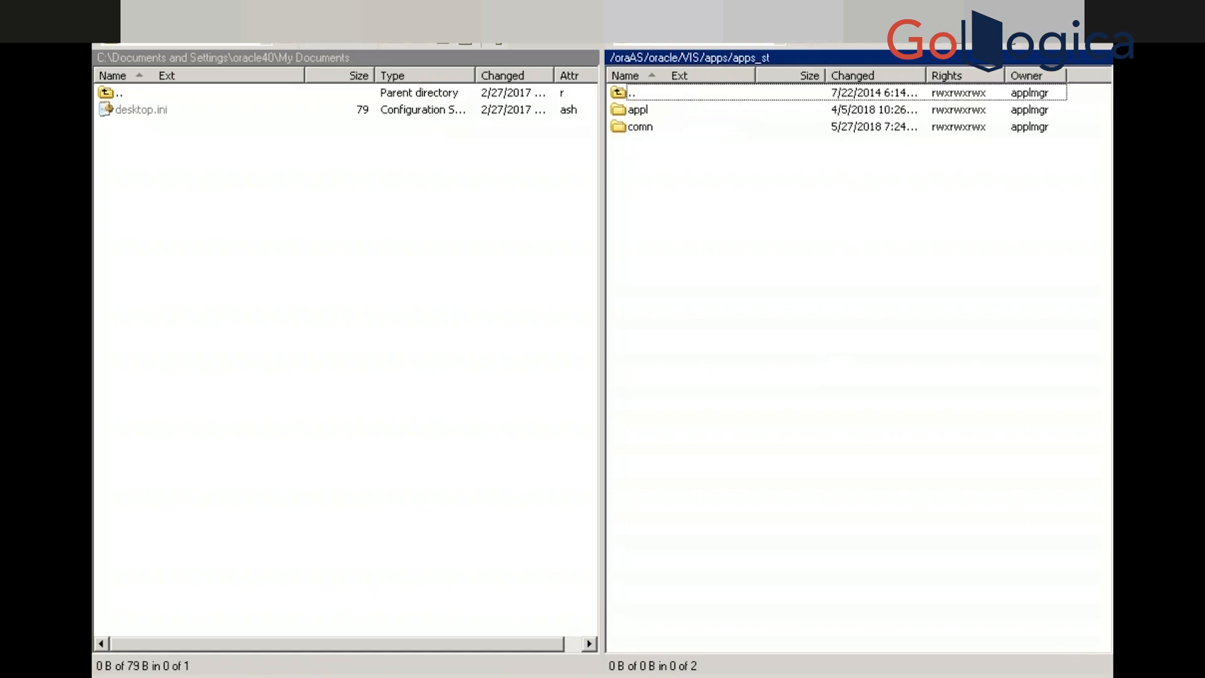
pyautogui.press('Return')
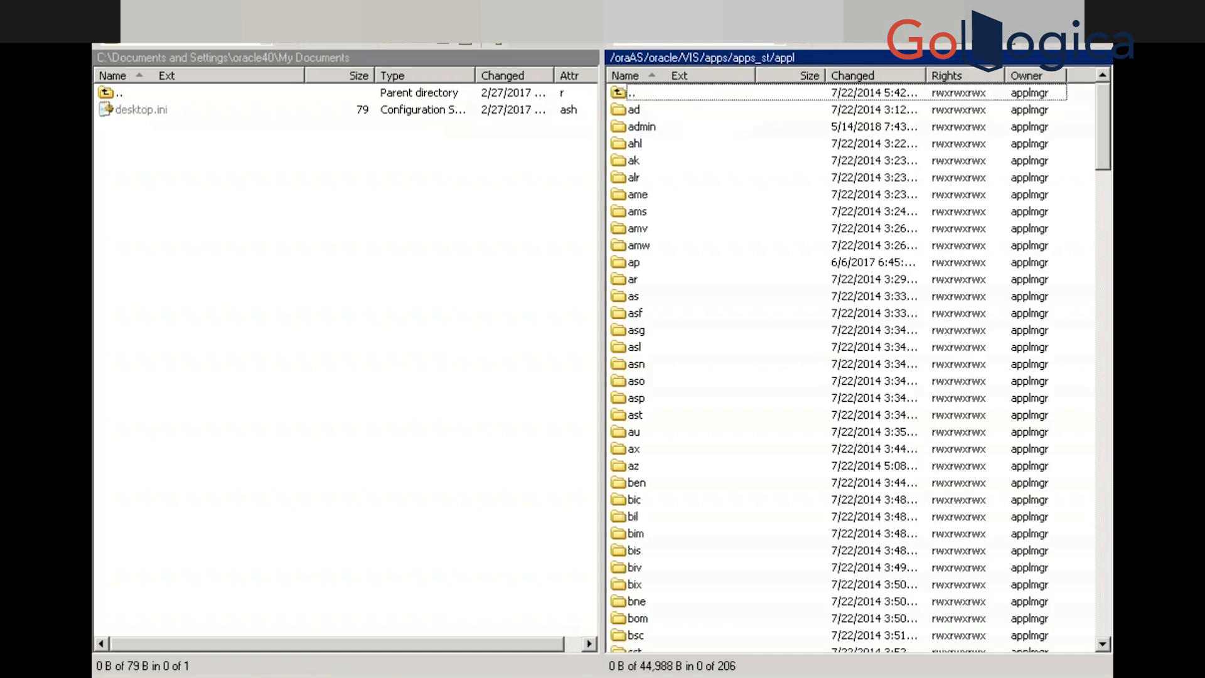
pyautogui.press('Down')
pyautogui.press('Down')
pyautogui.press('Down')
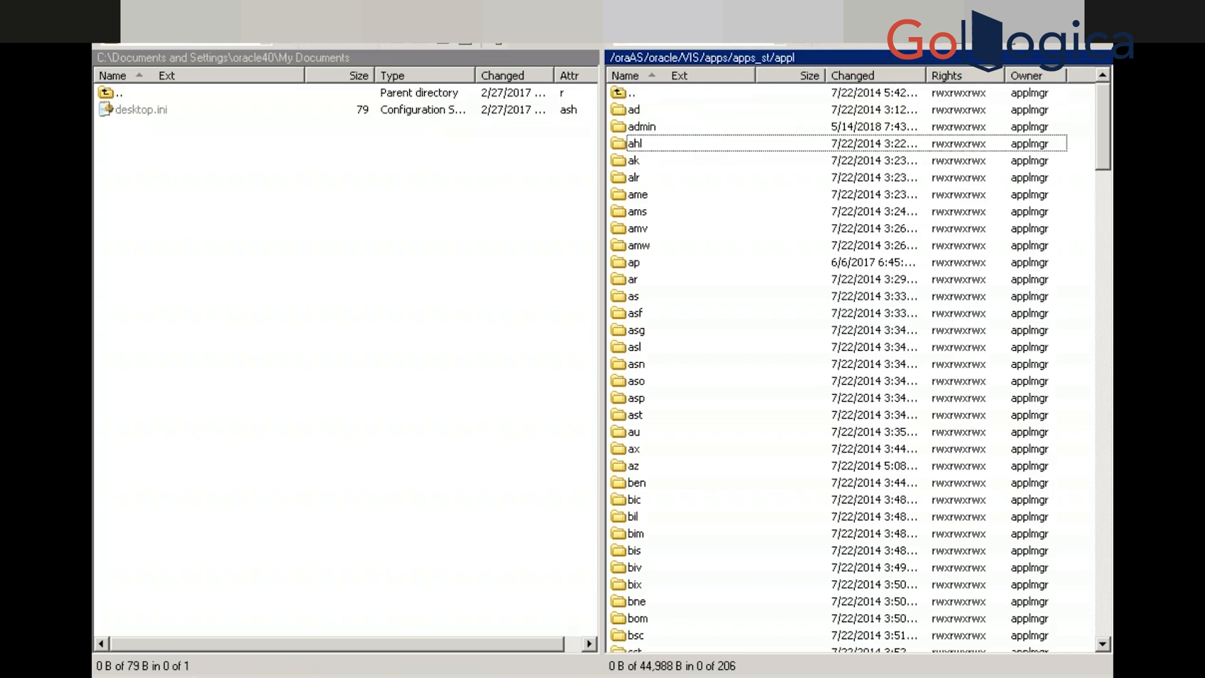
pyautogui.write('ap')
pyautogui.press('Return')
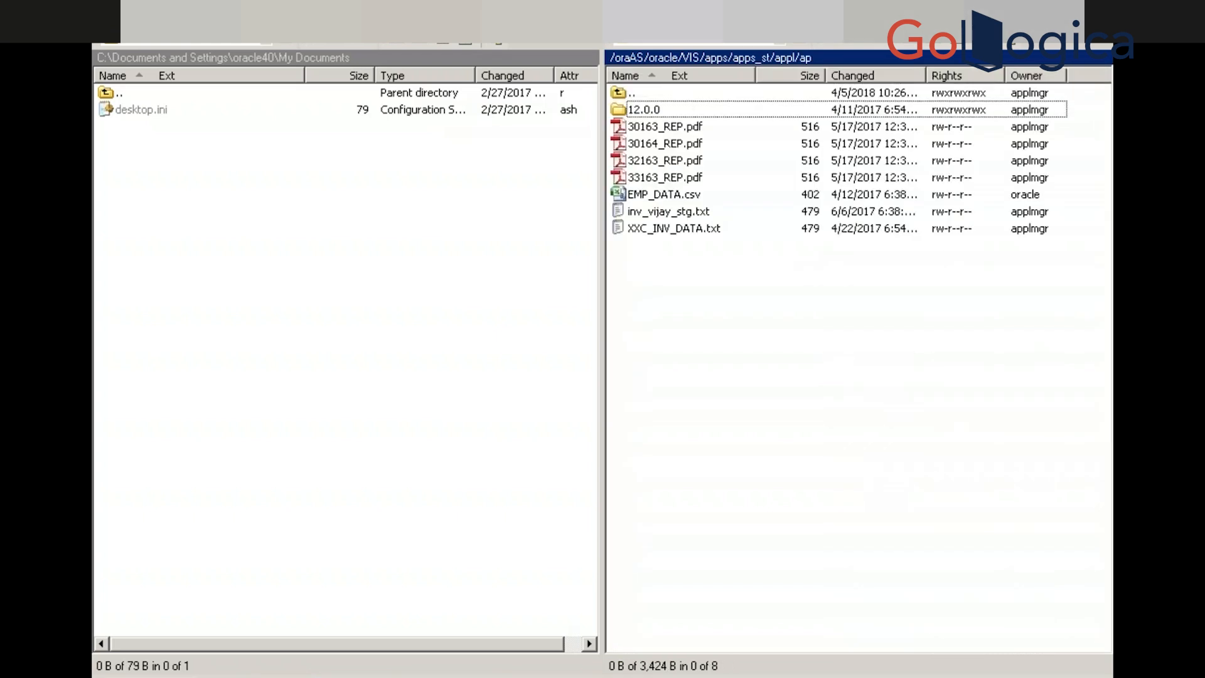
pyautogui.press('Return')
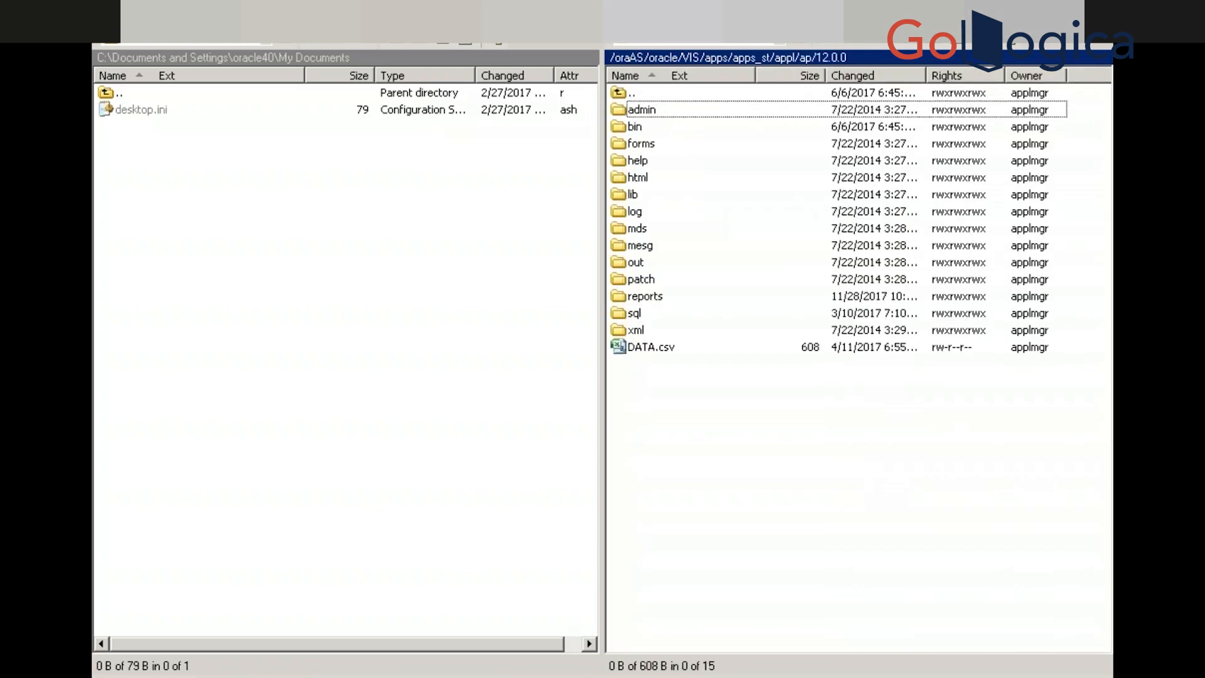
pyautogui.press('Down')
pyautogui.press('r')
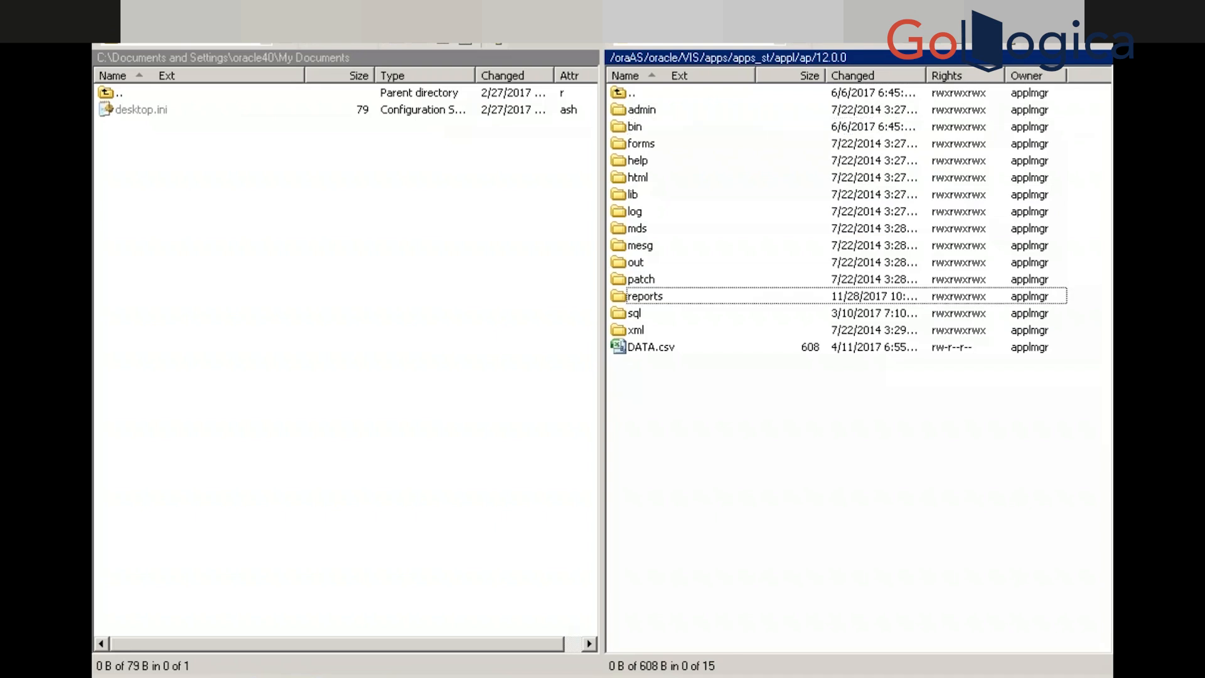
pyautogui.press('Return')
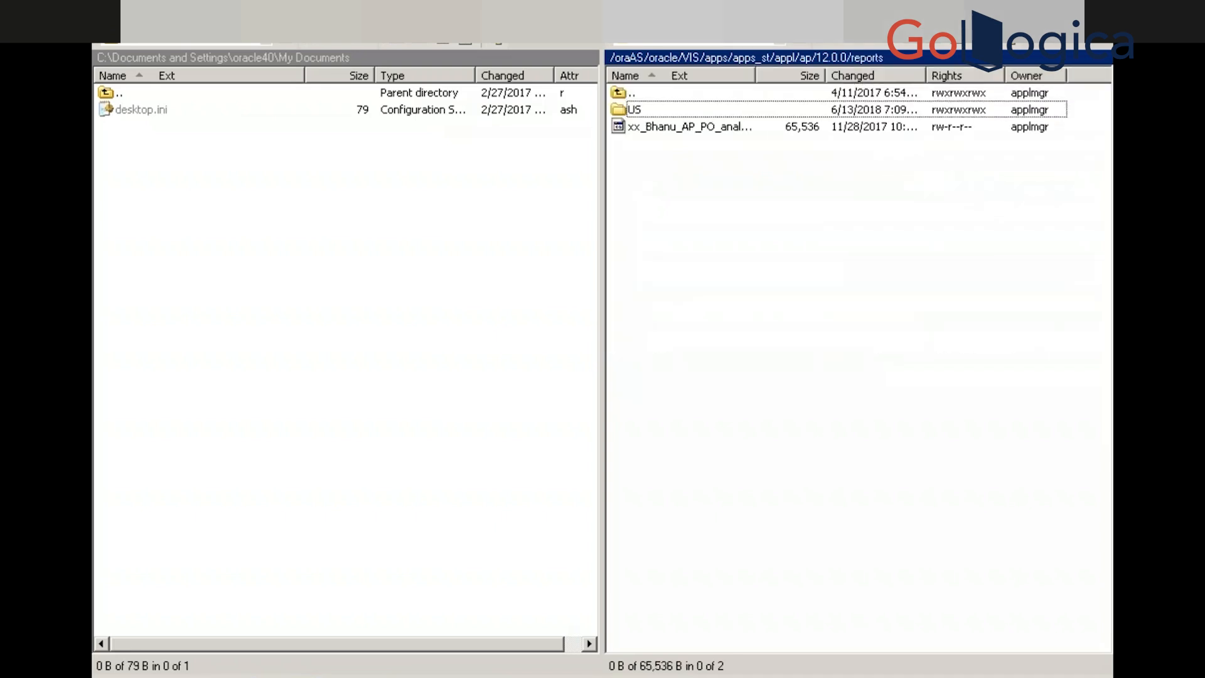
pyautogui.press('Return')
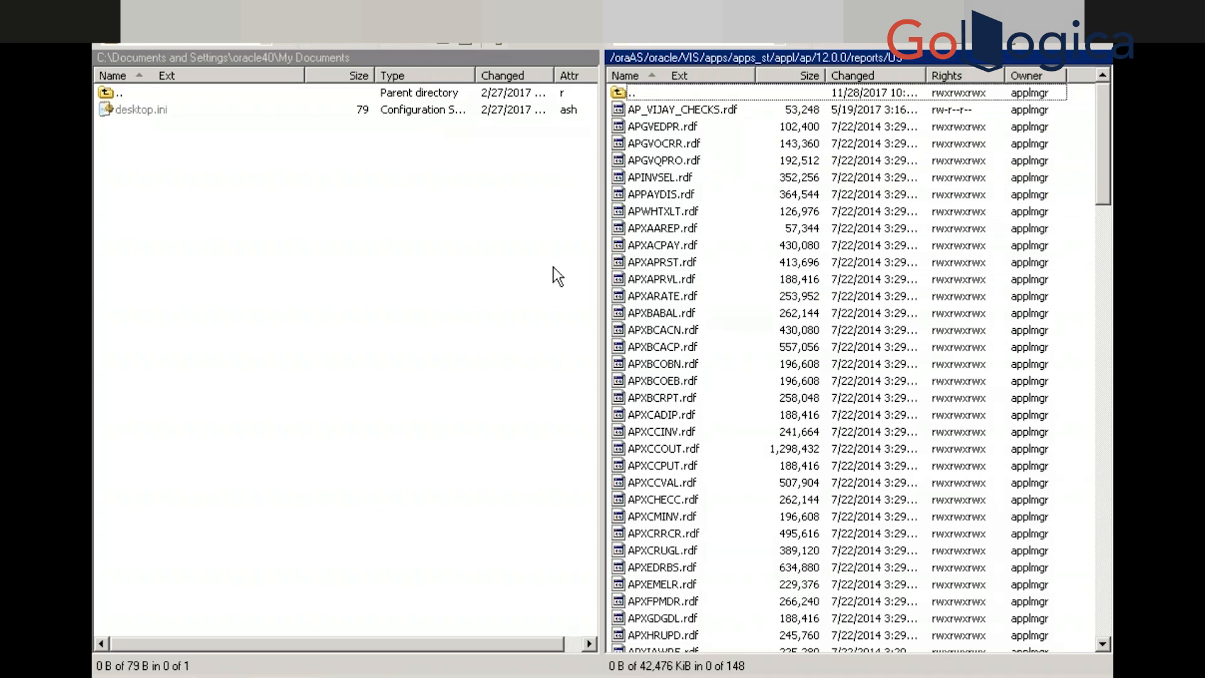
# Switch from the E-Business Suite window back to WinSCP's reports/US listing
pyautogui.press('super')
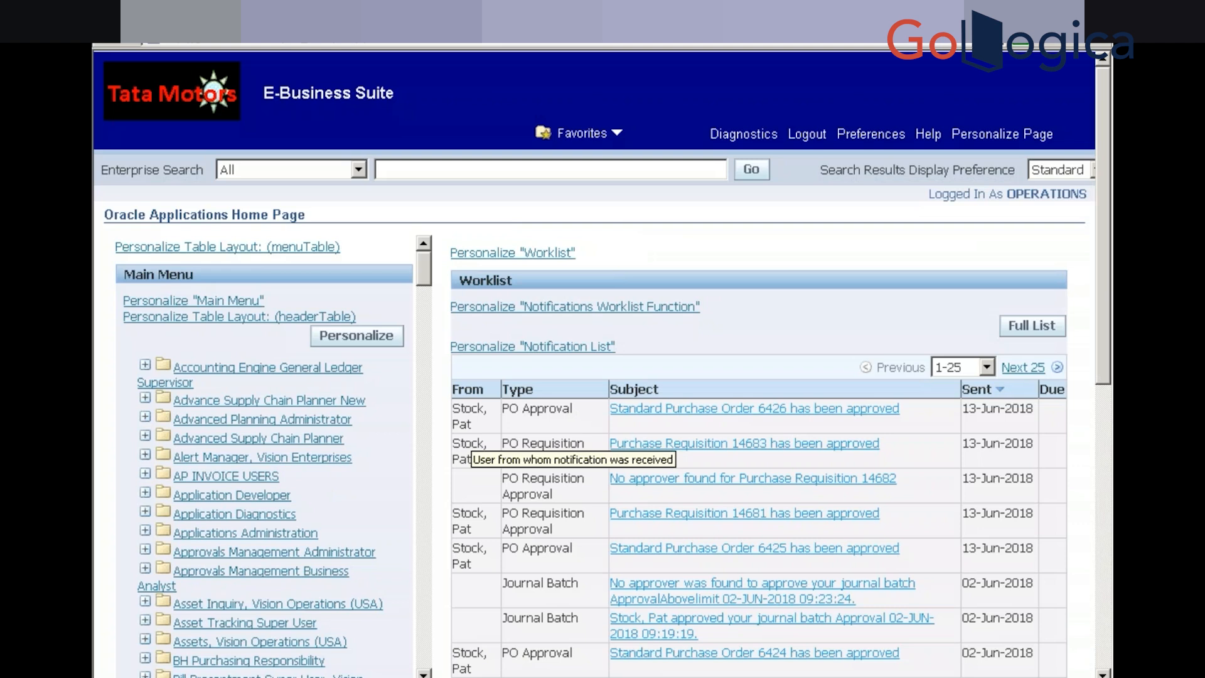
pyautogui.hotkey('alt', 'Tab')
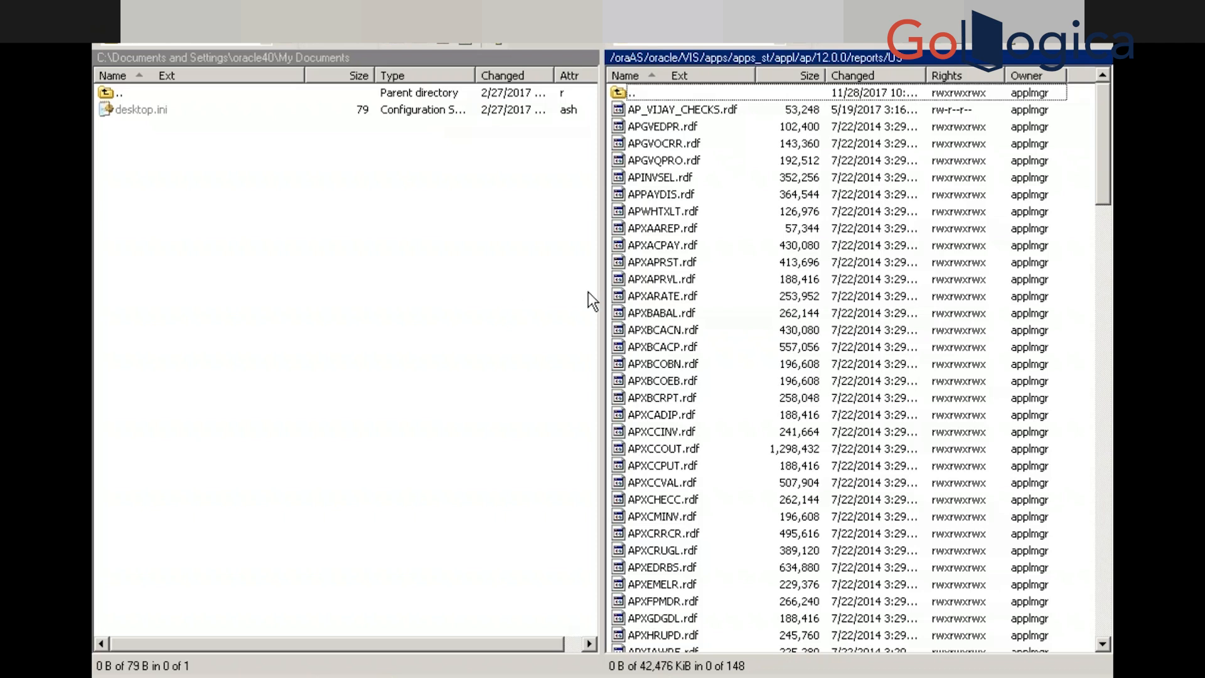
# Jump to the XXG report files on the server and point the local pane at E:\Sachin_K
pyautogui.click(684, 197)
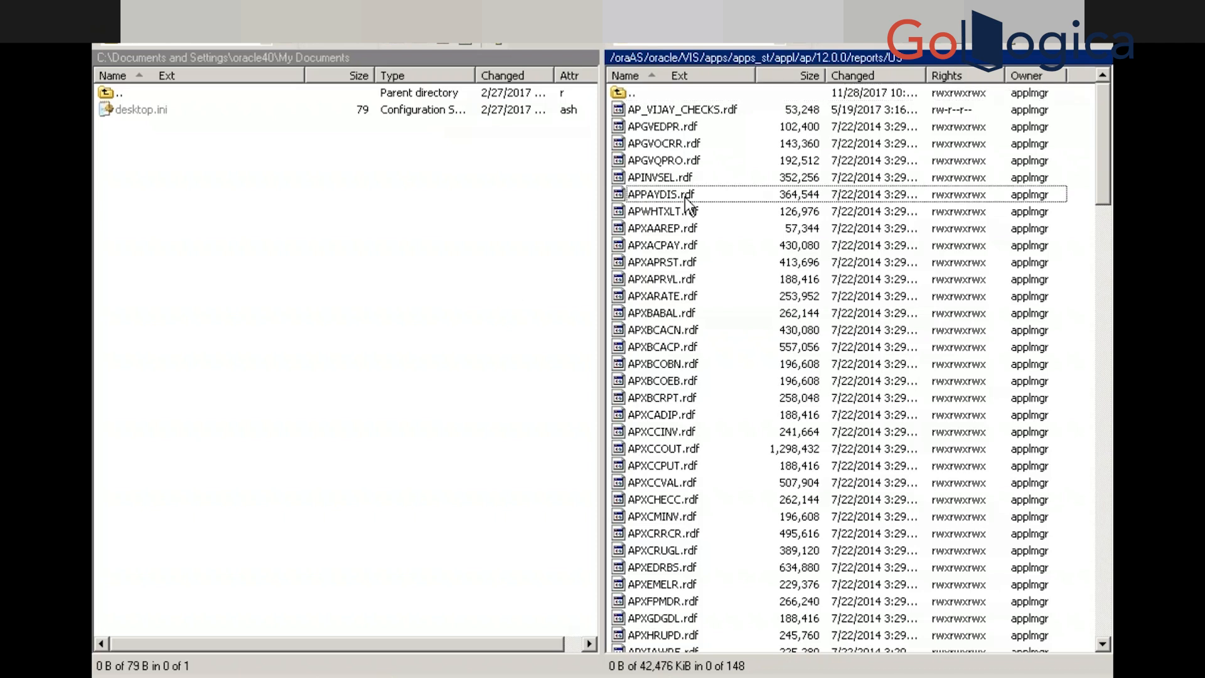
pyautogui.write('xxg')
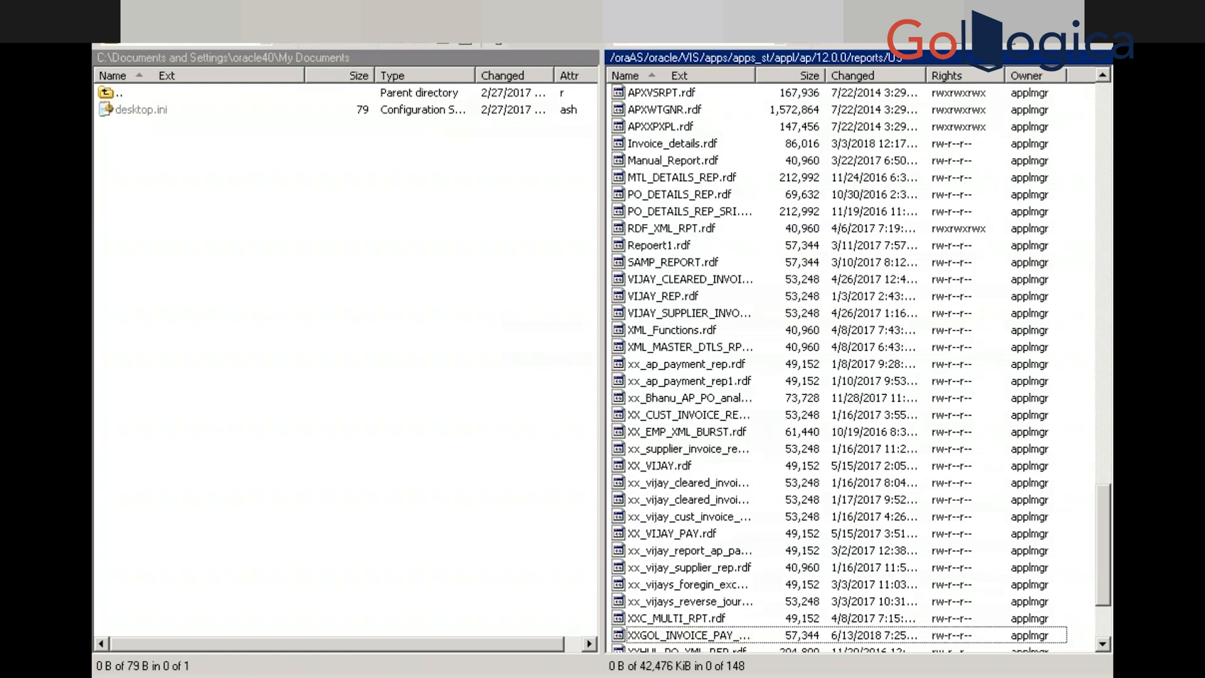
pyautogui.click(264, 43)
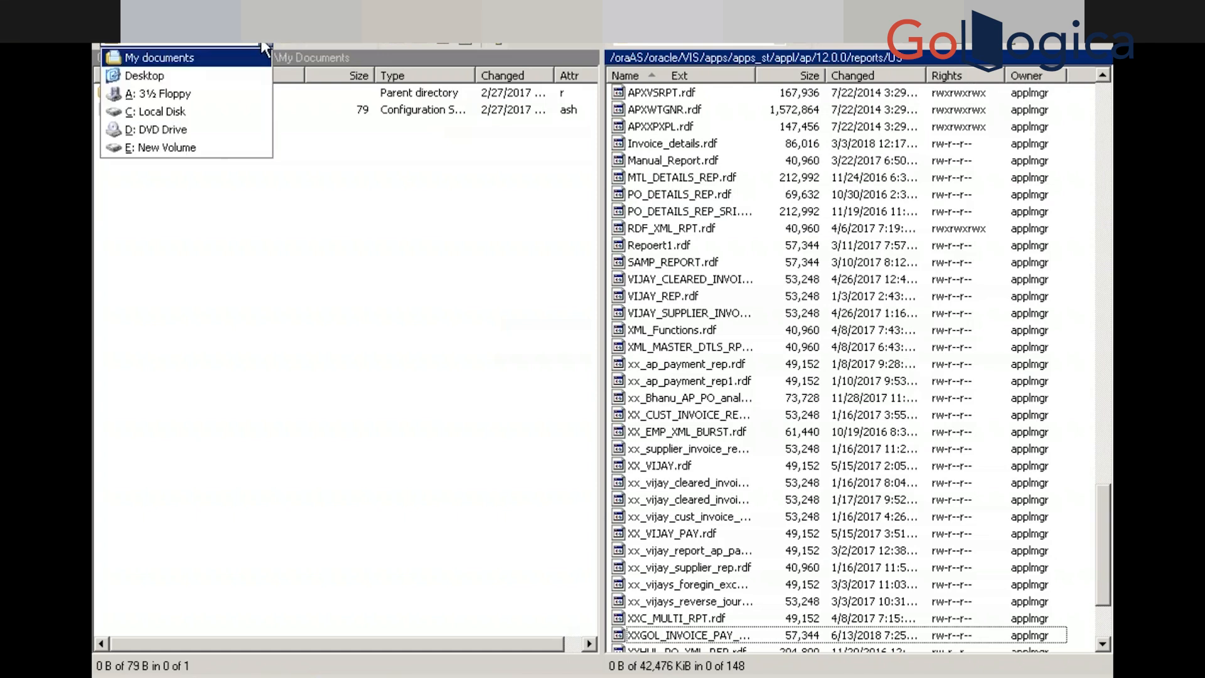
pyautogui.click(208, 148)
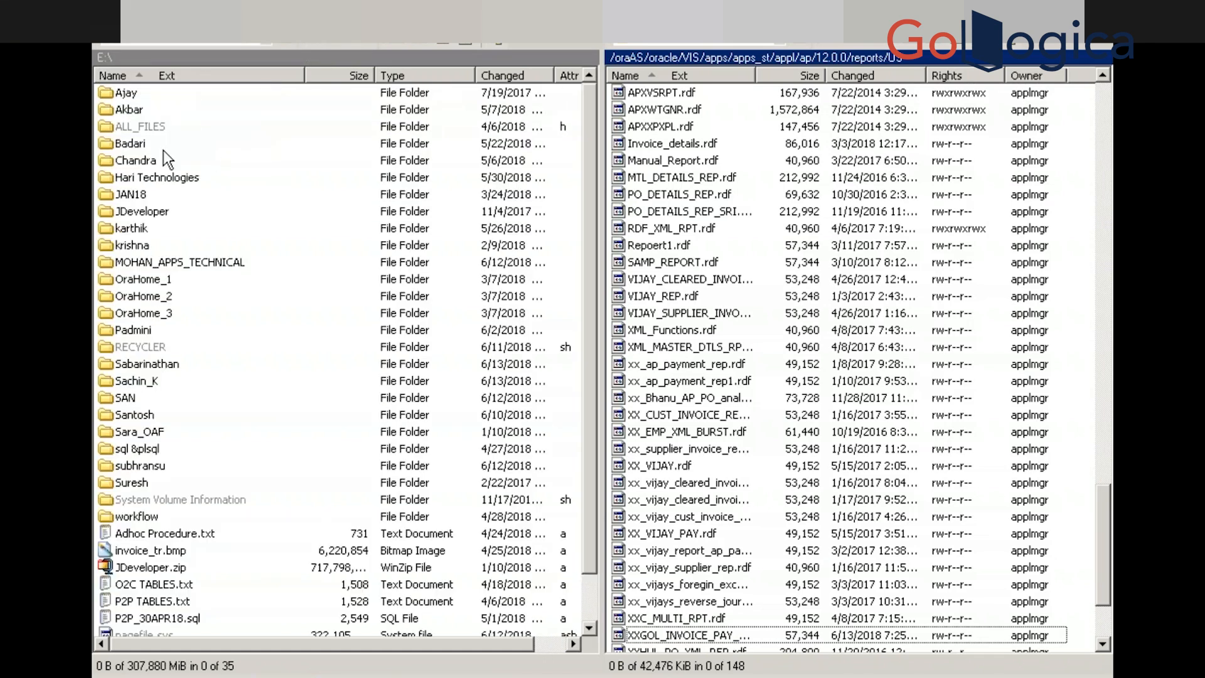
pyautogui.doubleClick(152, 379)
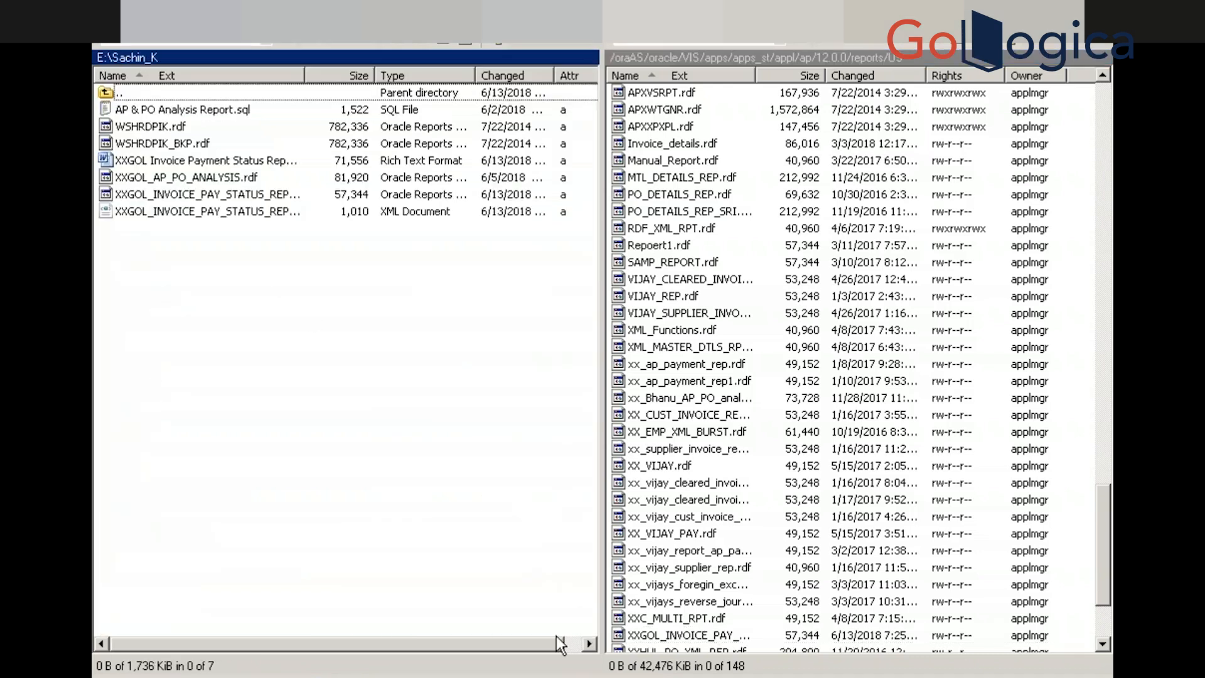
# Copy XXGOL_INVOICE_PAY_STATUS_REP.rdf into E:\Sachin_K, overwriting the existing local copy
pyautogui.click(678, 635)
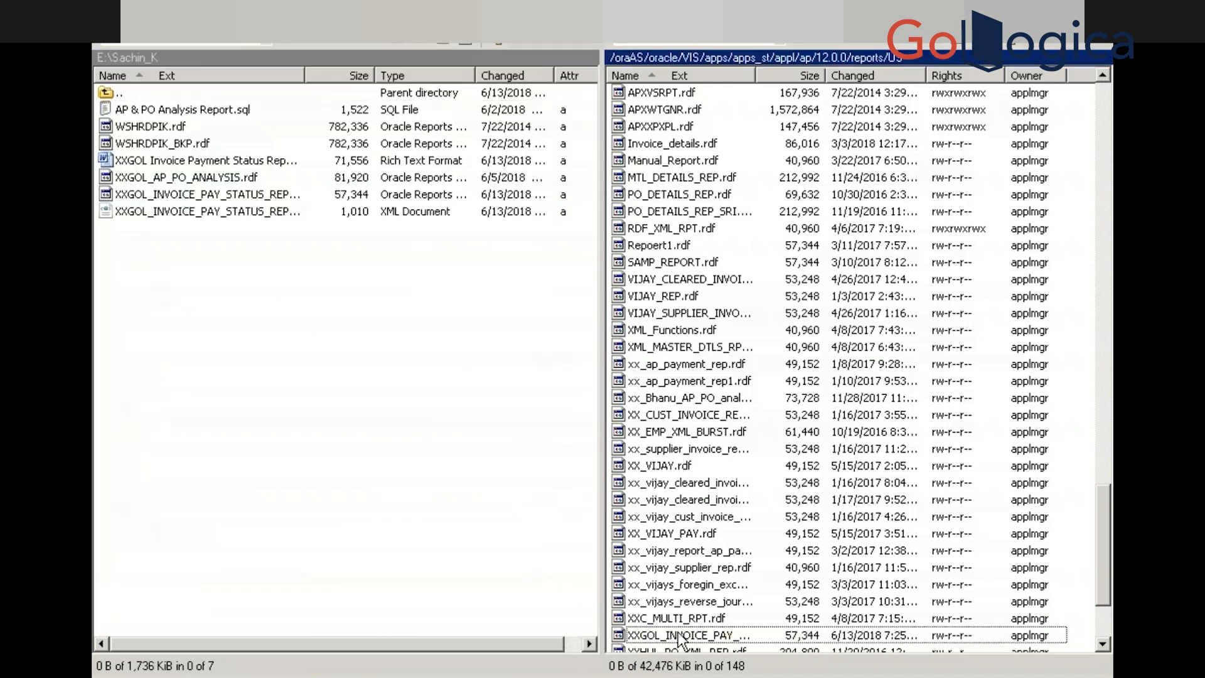
pyautogui.moveTo(677, 633); pyautogui.dragTo(439, 494)
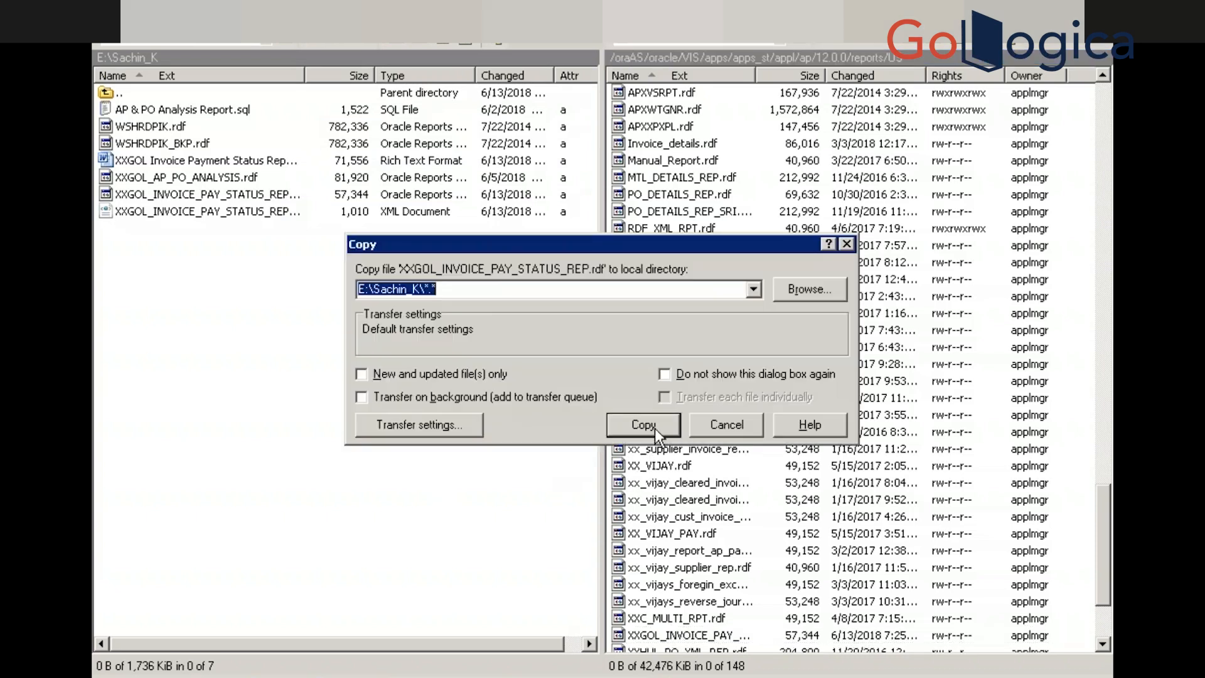
pyautogui.click(654, 424)
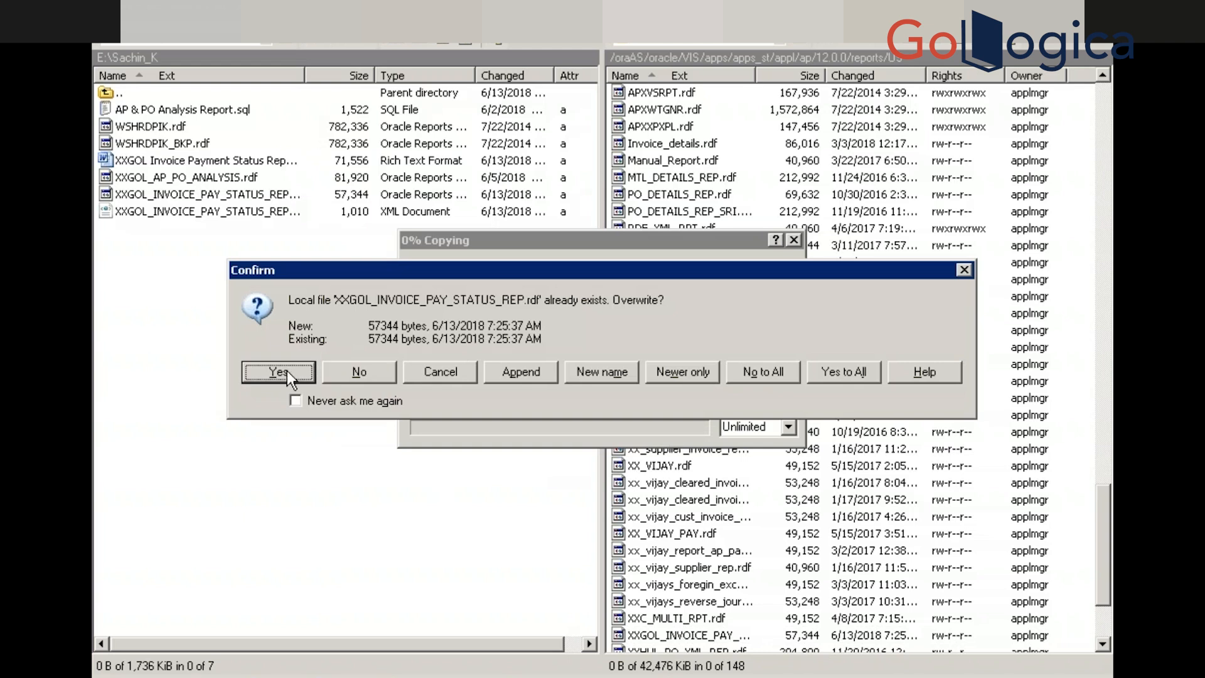
pyautogui.click(280, 371)
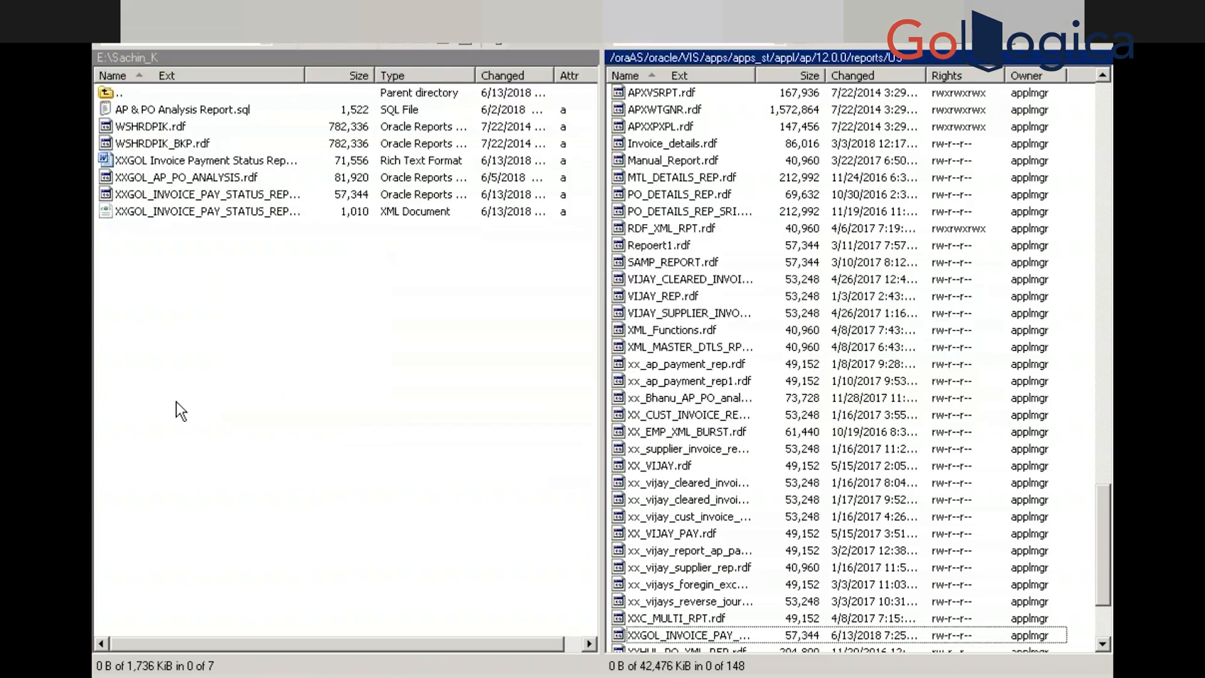
pyautogui.press('super')
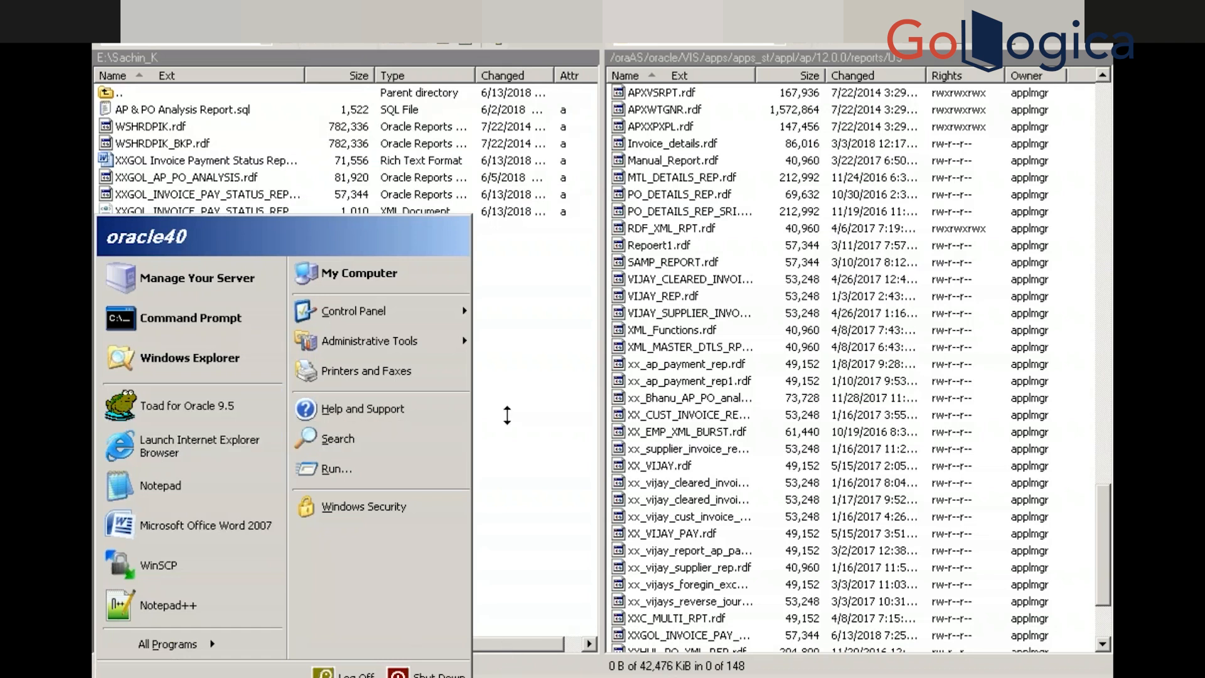
# Bring the Reports Builder Object Navigator with XXGOL_INVOICE_PAY_STATUS_REP to the front
pyautogui.click(507, 415)
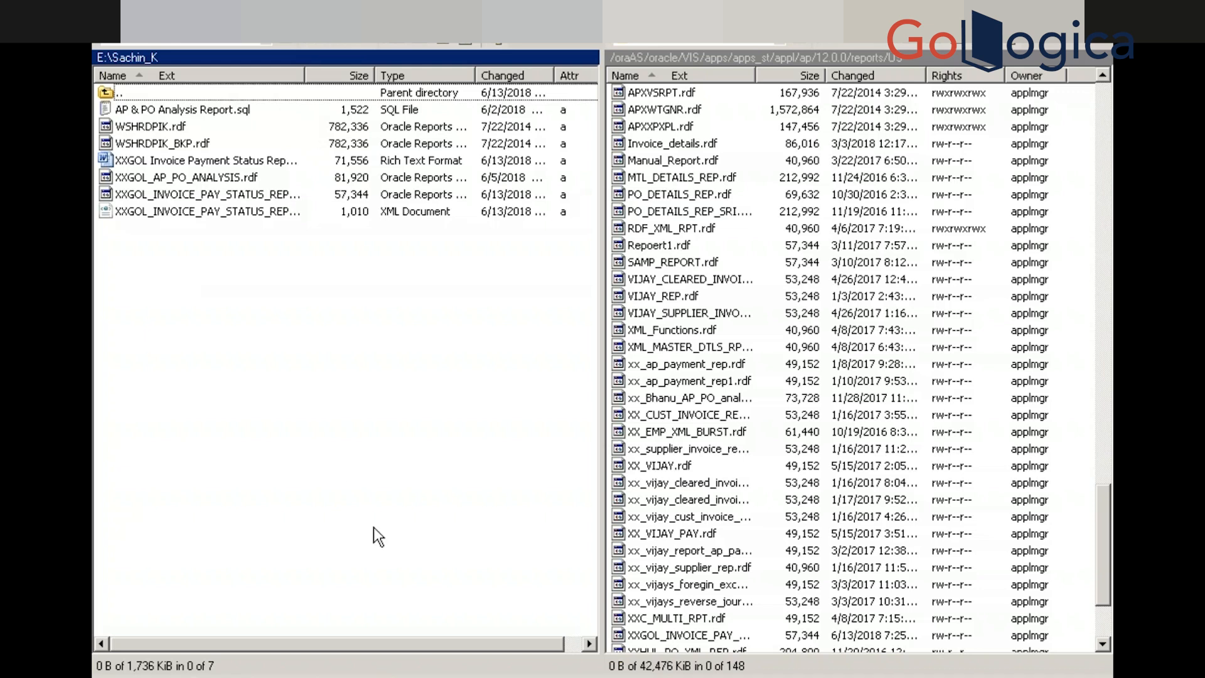
pyautogui.press('super')
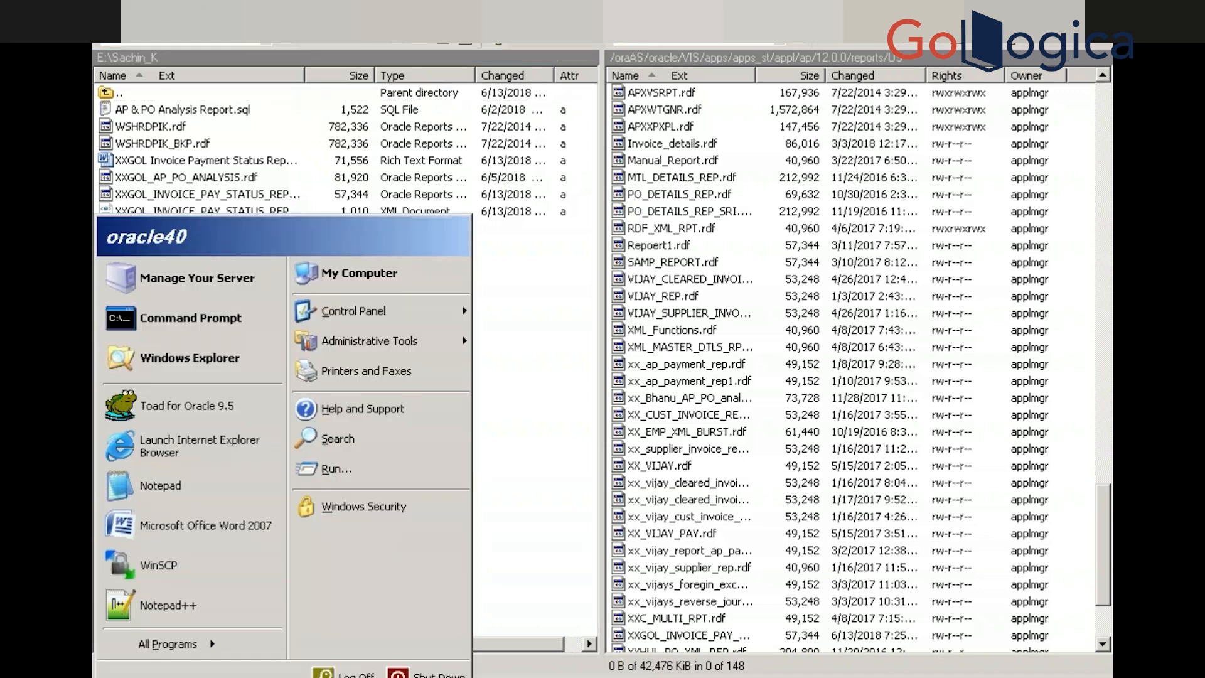
pyautogui.click(463, 676)
pyautogui.click(463, 676)
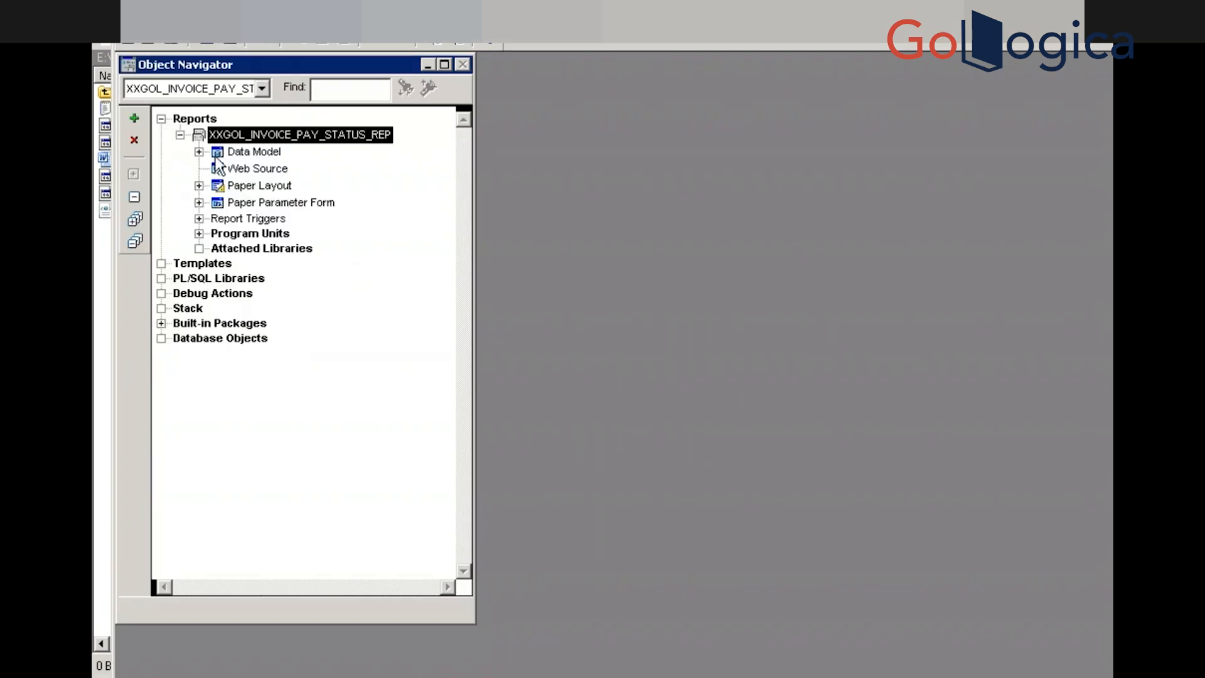
# Open the Data Model and Q_1's SQL Query Statement, view its end, then switch to Toad
pyautogui.doubleClick(217, 153)
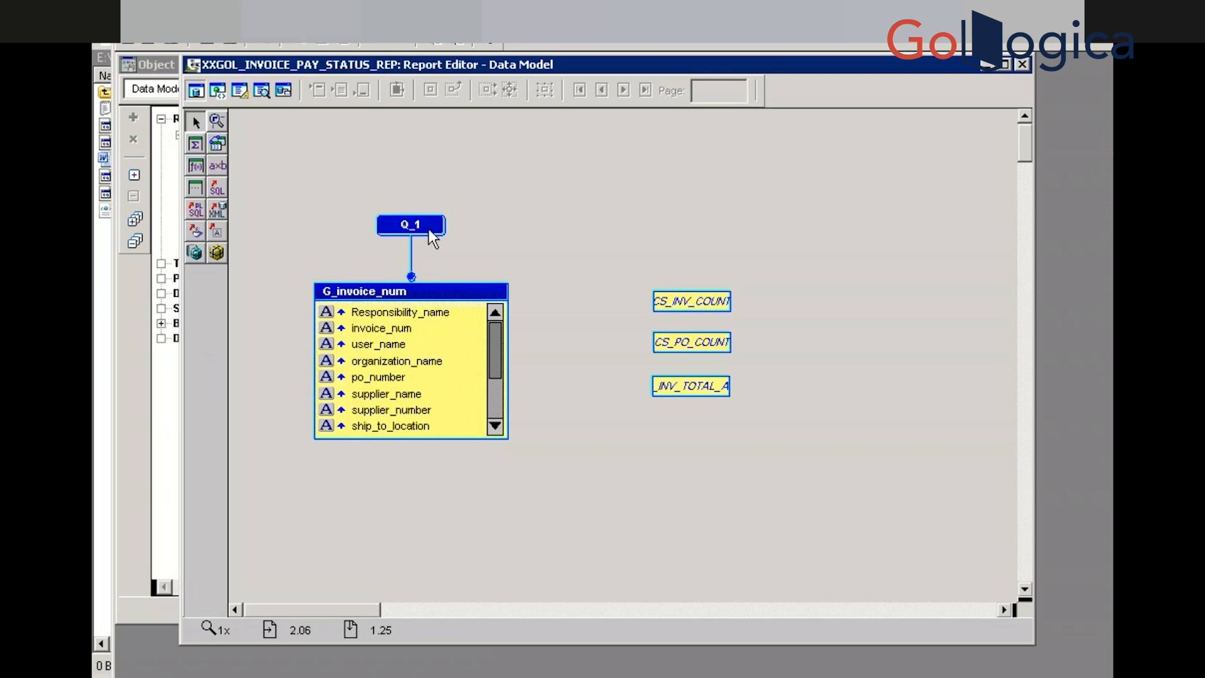
pyautogui.doubleClick(429, 229)
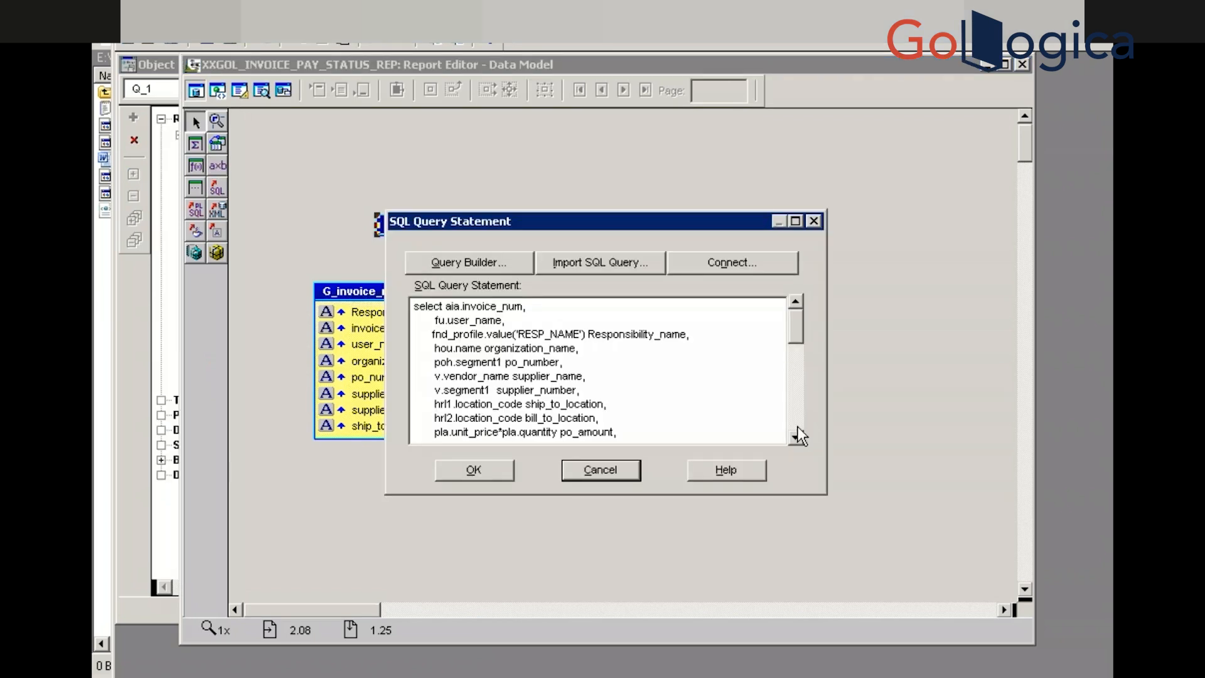
pyautogui.scroll(-10, 797, 428)
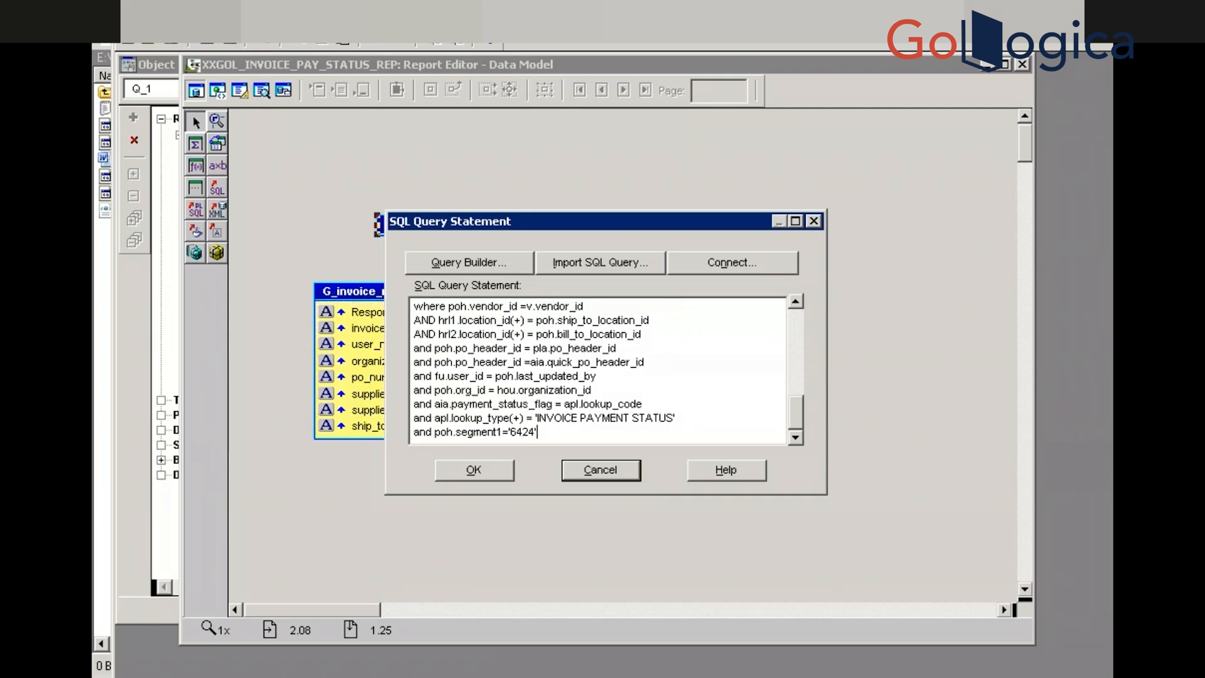
pyautogui.hotkey('alt', 'Tab')
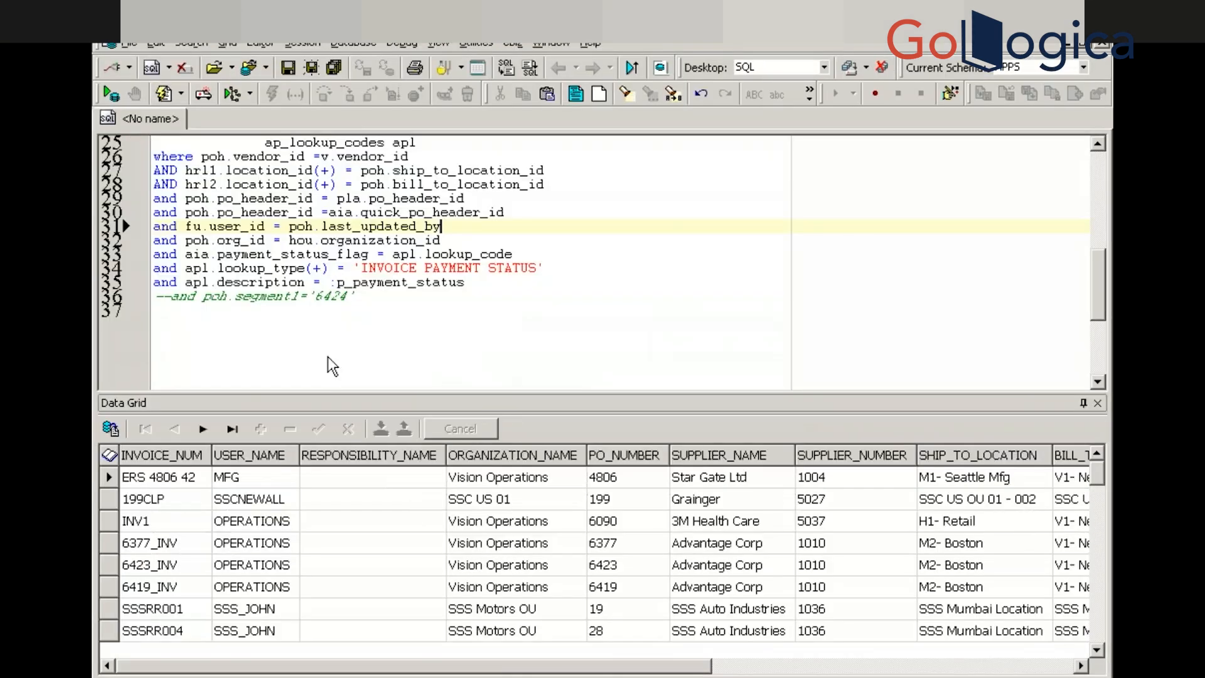
# Select and copy the apl.description = :p_payment_status line in the Toad editor
pyautogui.click(476, 284)
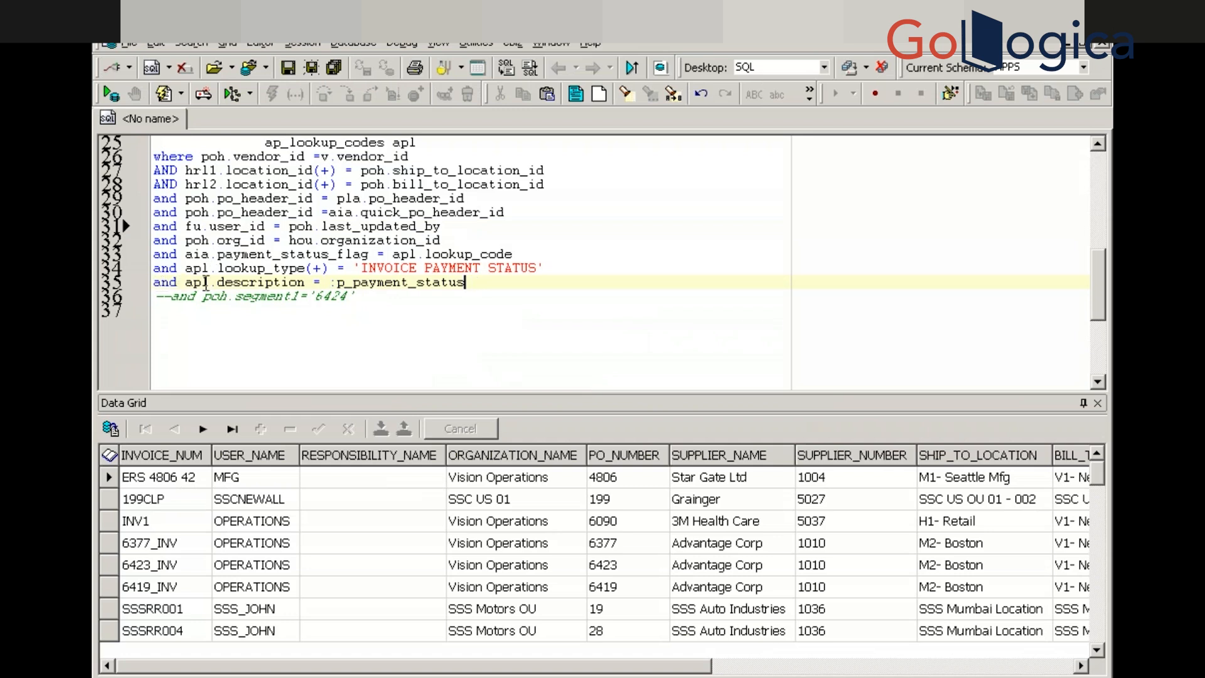
pyautogui.moveTo(210, 284); pyautogui.dragTo(265, 296)
pyautogui.click(156, 285)
pyautogui.moveTo(362, 287); pyautogui.dragTo(465, 284)
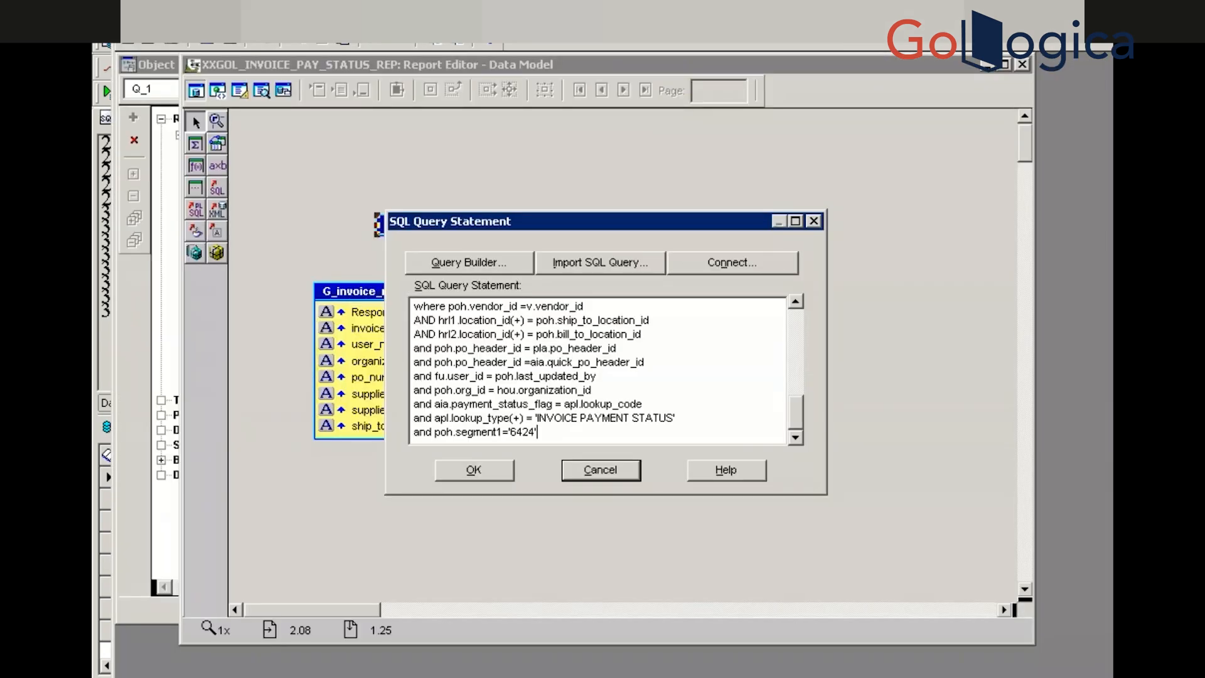
# Comment out the poh.segment1='6424' filter and paste the :p_payment_status condition beneath it
pyautogui.press('BackSpace')
pyautogui.press('BackSpace')
pyautogui.press('BackSpace')
pyautogui.press('BackSpace')
pyautogui.press('BackSpace')
pyautogui.press('BackSpace')
pyautogui.press('BackSpace')
pyautogui.press('BackSpace')
pyautogui.press('BackSpace')
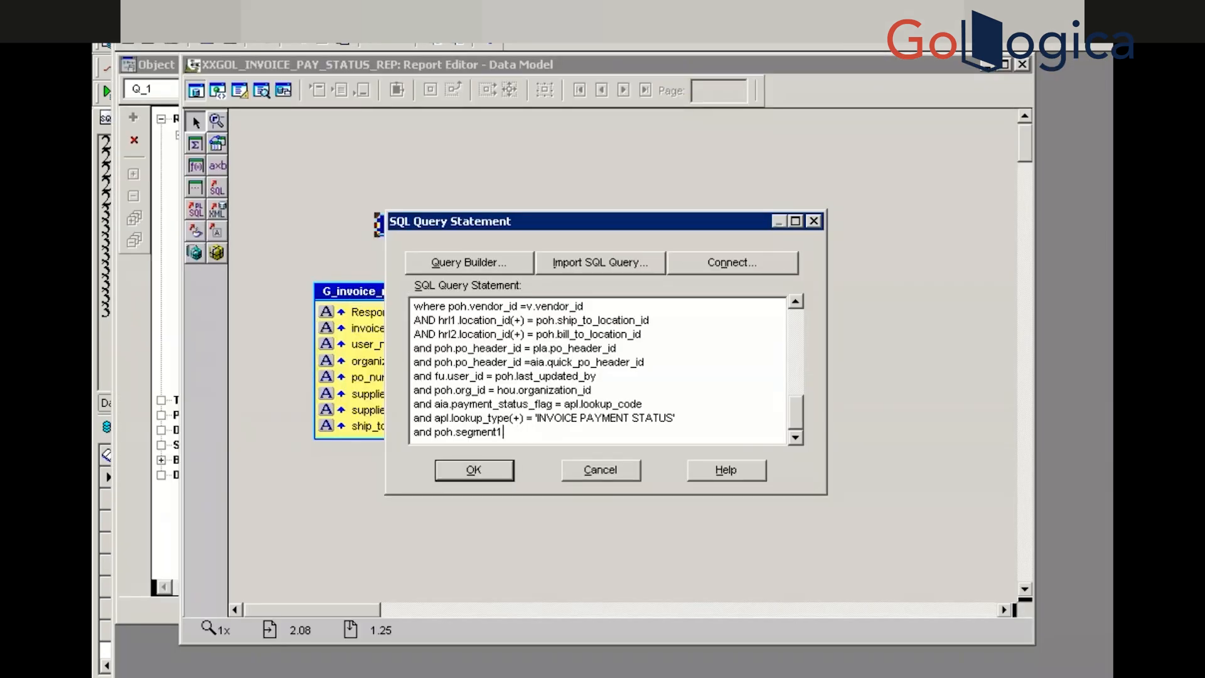
pyautogui.press('BackSpace')
pyautogui.hotkey('ctrl', 'z')
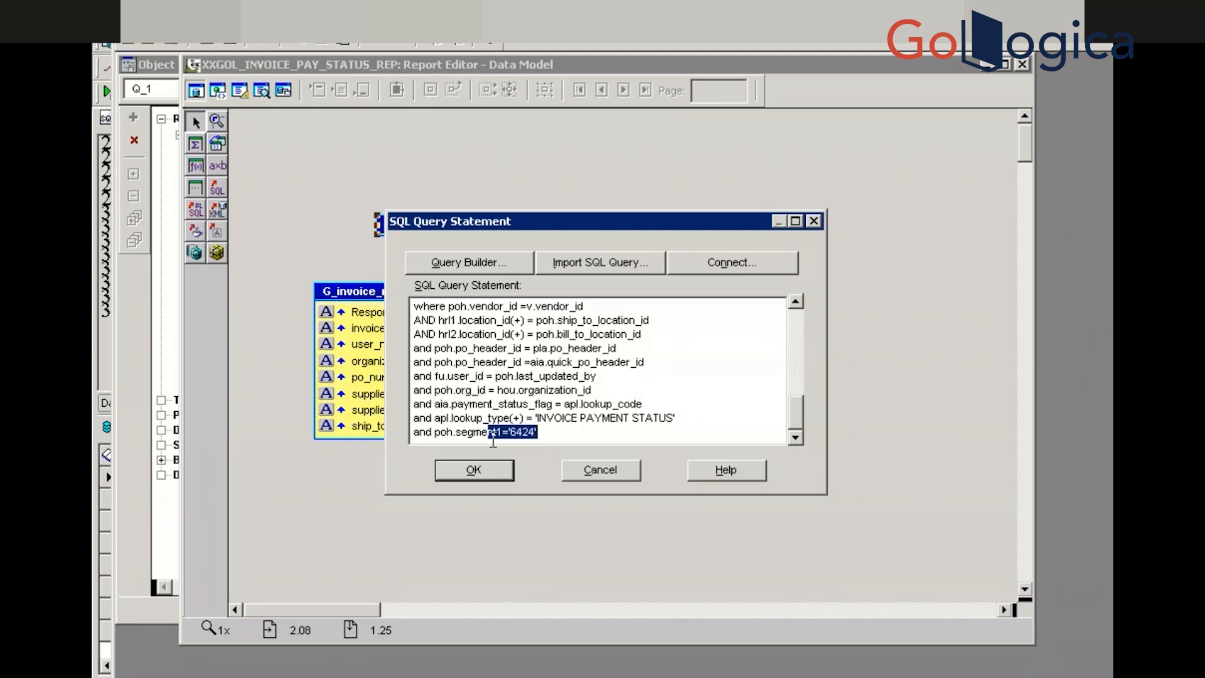
pyautogui.click(416, 432)
pyautogui.write('--')
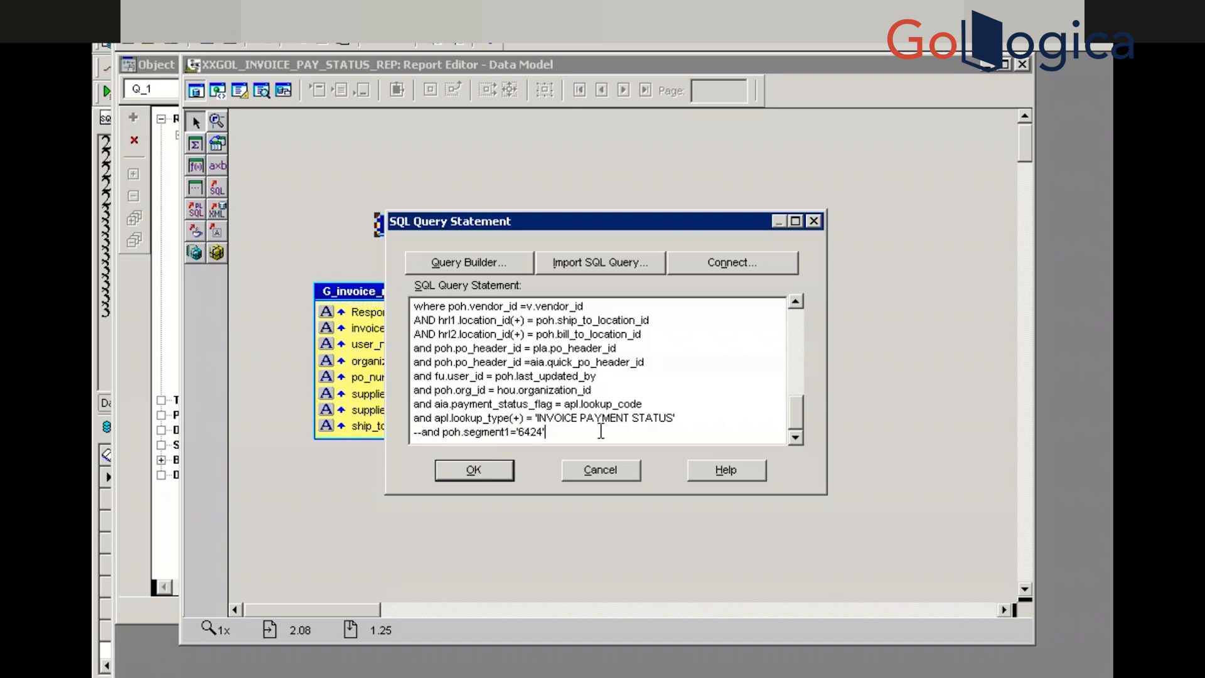
pyautogui.press('Return')
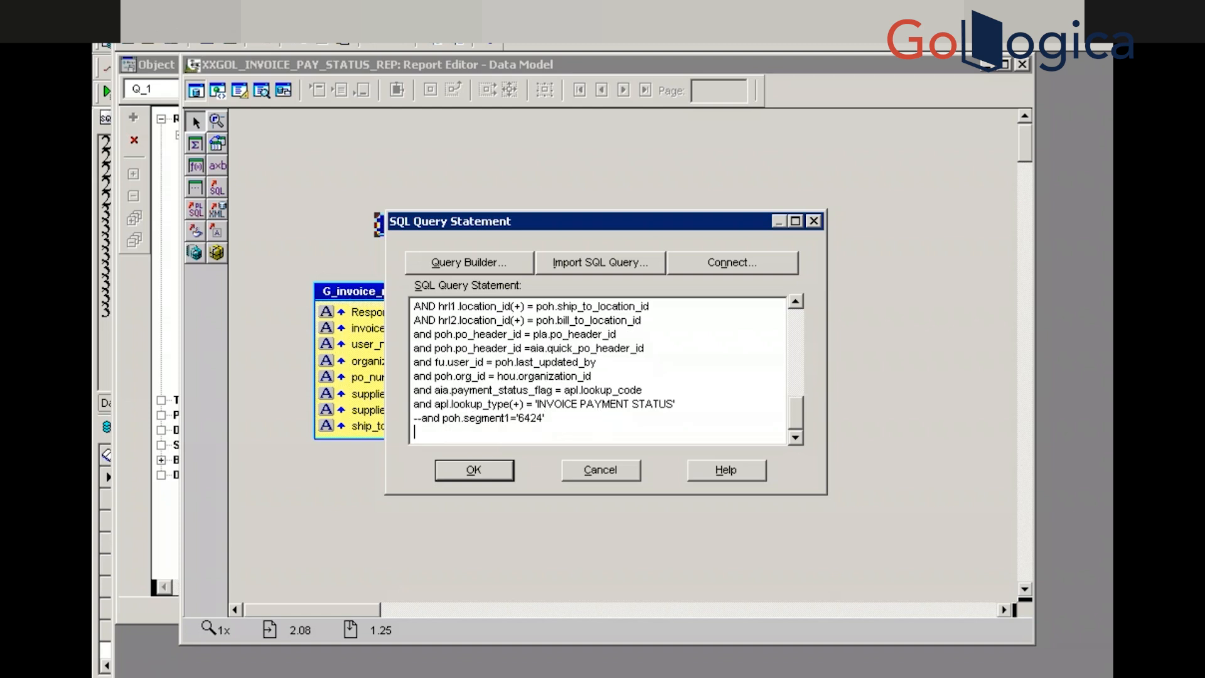
pyautogui.write('and apl.description = :p_payment_status')
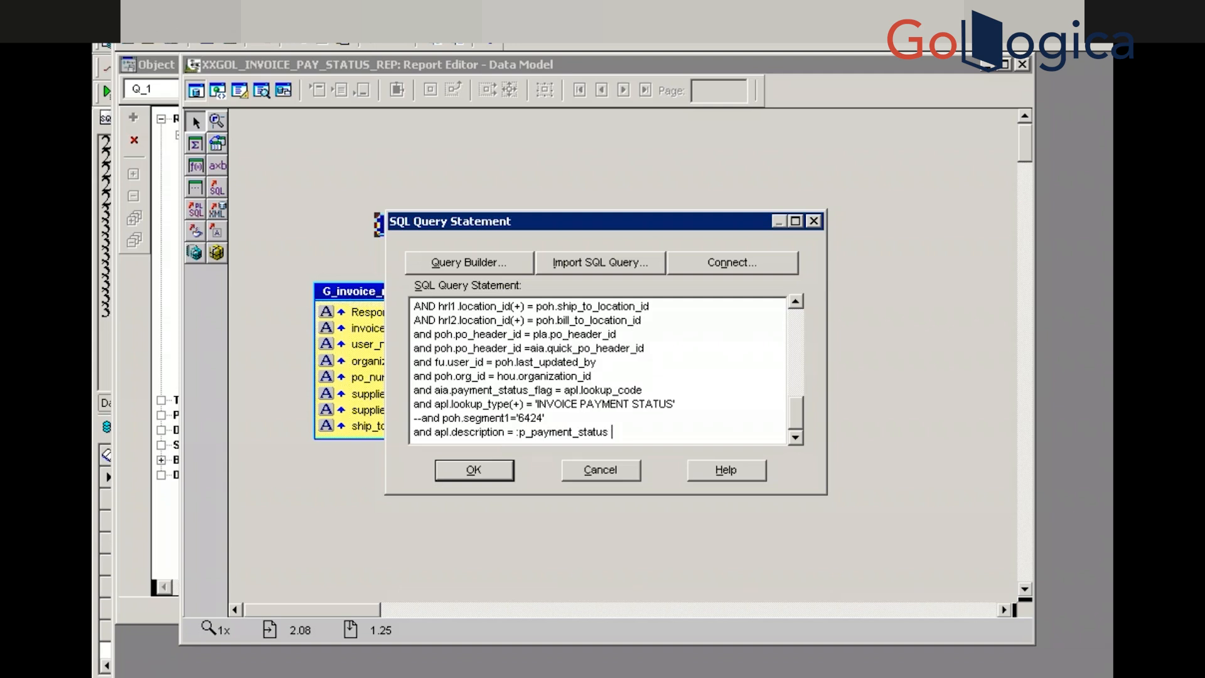
# Add a change comment after the condition with the author's name, dated 14-Jun-18, reference TIK1412
pyautogui.write('--added koteswar on 14')
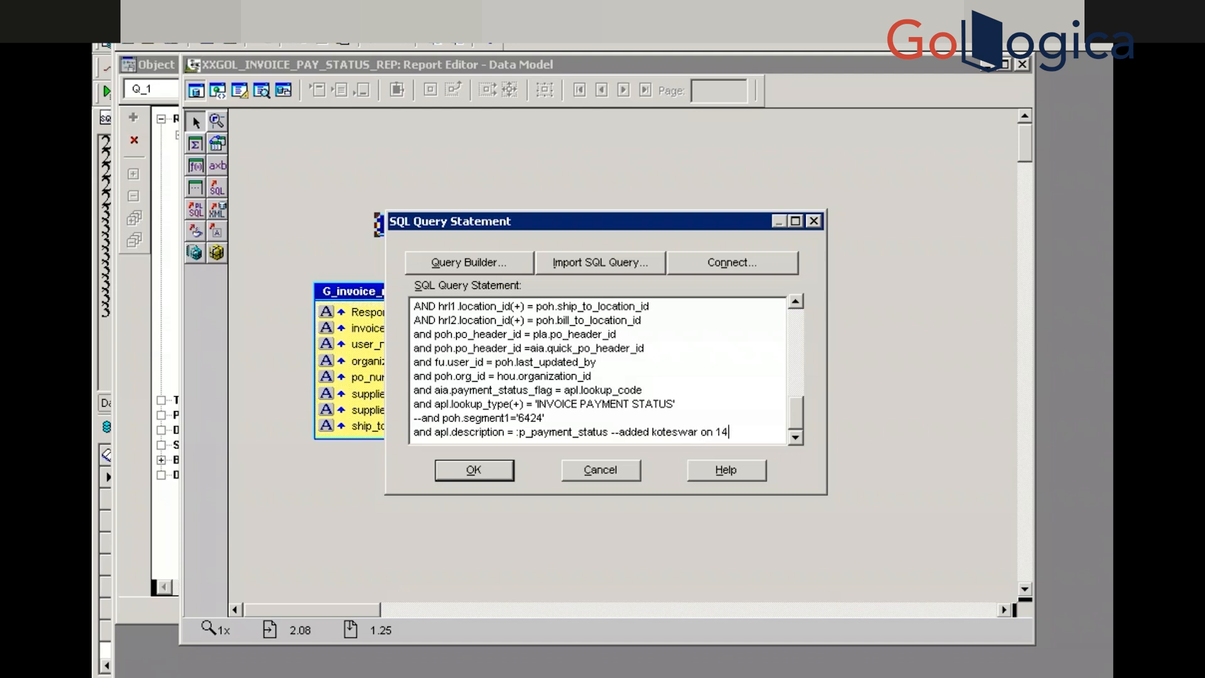
pyautogui.write('-')
pyautogui.write('ma')
pyautogui.write('y')
pyautogui.press('BackSpace')
pyautogui.press('BackSpace')
pyautogui.press('BackSpace')
pyautogui.write('Jun')
pyautogui.write('-1')
pyautogui.write('8')
pyautogui.write('T')
pyautogui.write('IK')
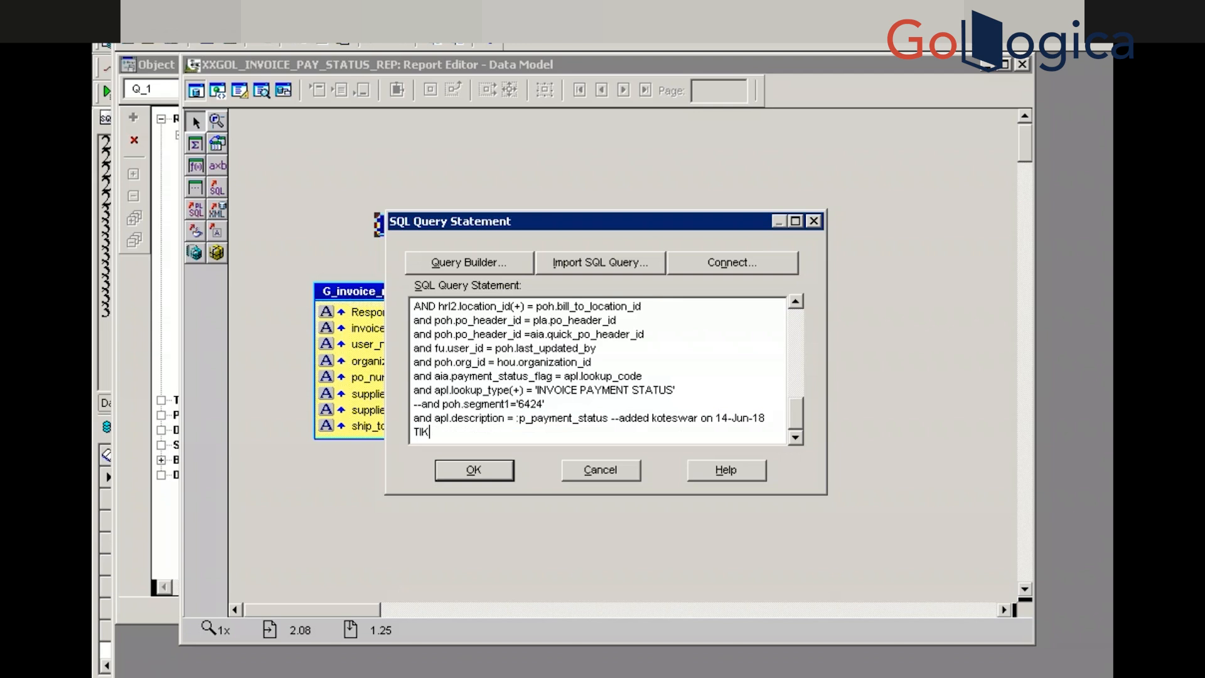
pyautogui.write('1412')
# Append a comment to the commented-out poh.segment1 line naming the author, dated 14-Jun-18, tagged IK1412
pyautogui.click(796, 221)
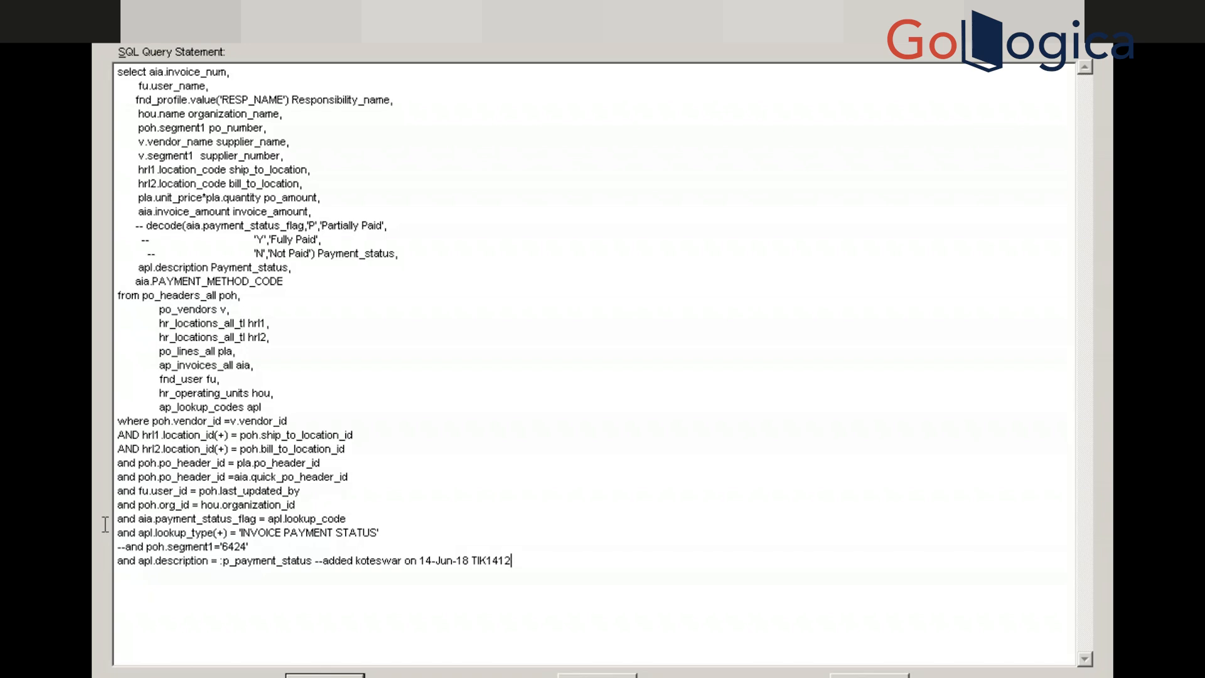
pyautogui.click(273, 546)
pyautogui.write('-- a')
pyautogui.press('BackSpace')
pyautogui.write('commented by koteswara ')
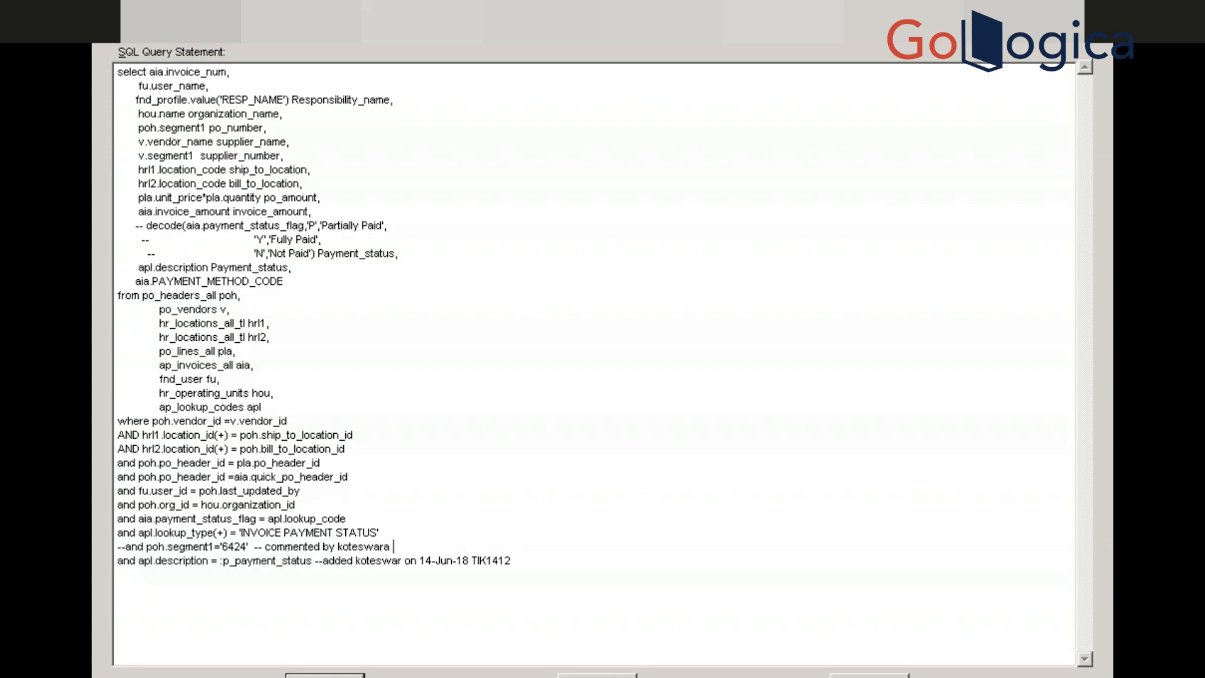
pyautogui.write('on 14-Jun-18 IK1412')
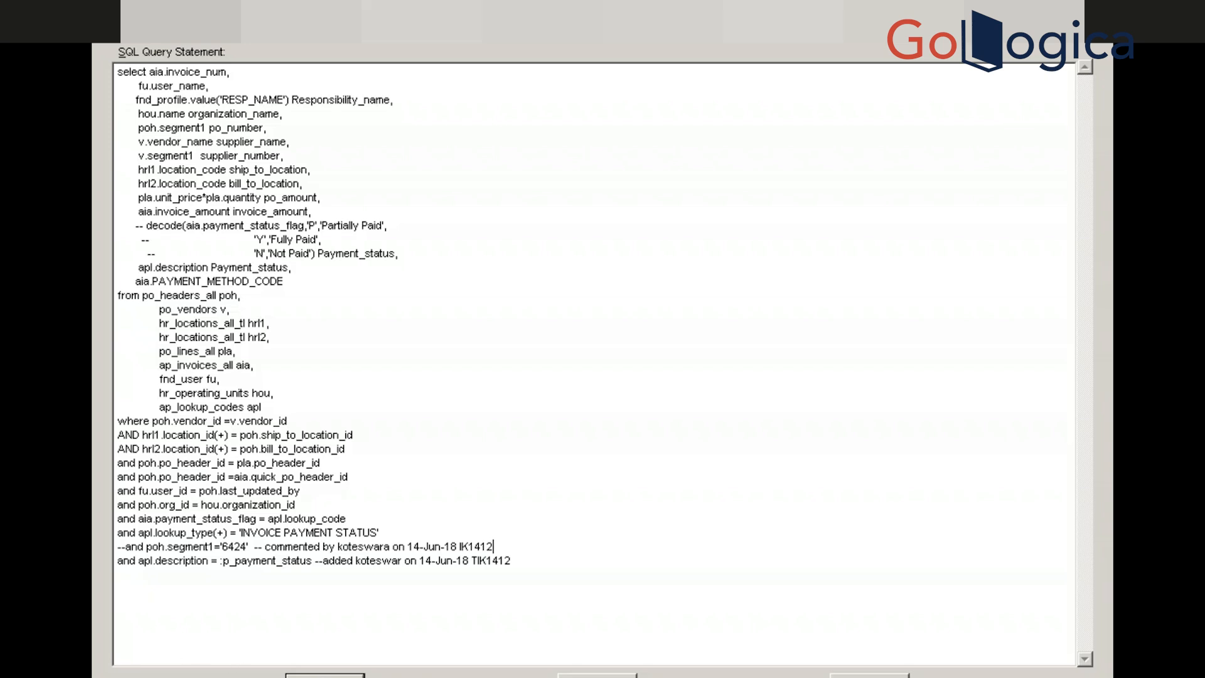
# Apply the edited Q_1 query, connect with the database credentials, and accept the new P_PAYMENT_STATUS bind parameter
pyautogui.click(325, 675)
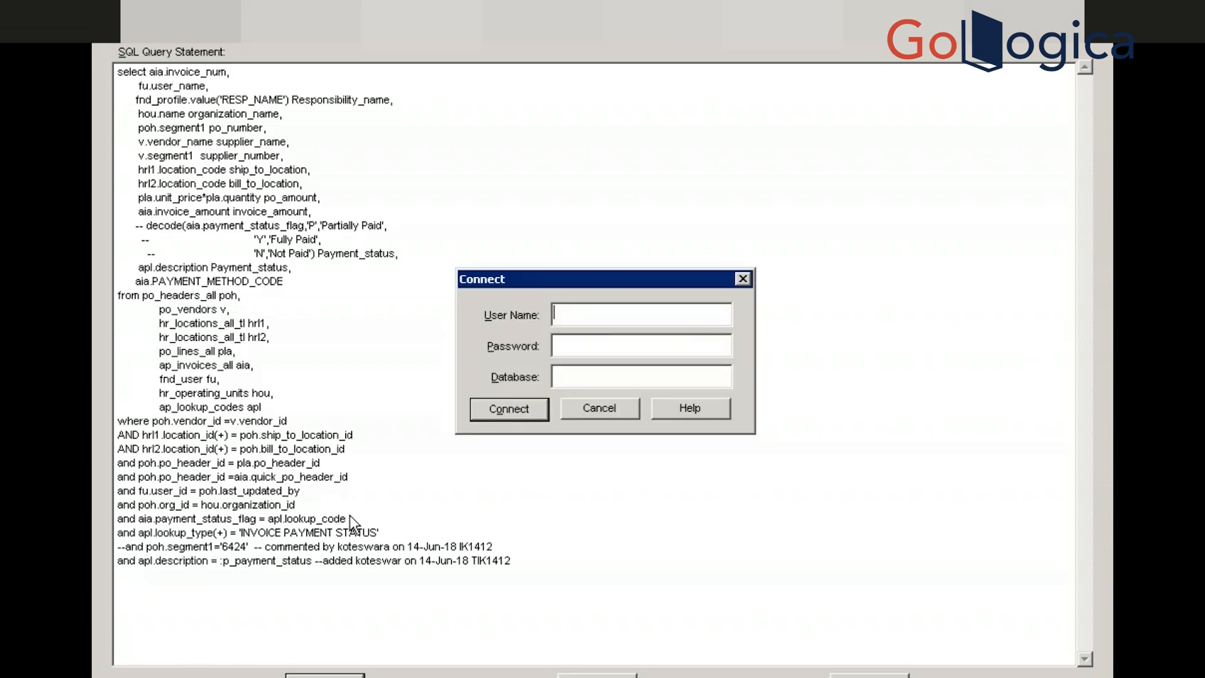
pyautogui.write('apps')
pyautogui.press('Tab')
pyautogui.write('apps')
pyautogui.press('Tab')
pyautogui.write("'vis")
pyautogui.click(518, 411)
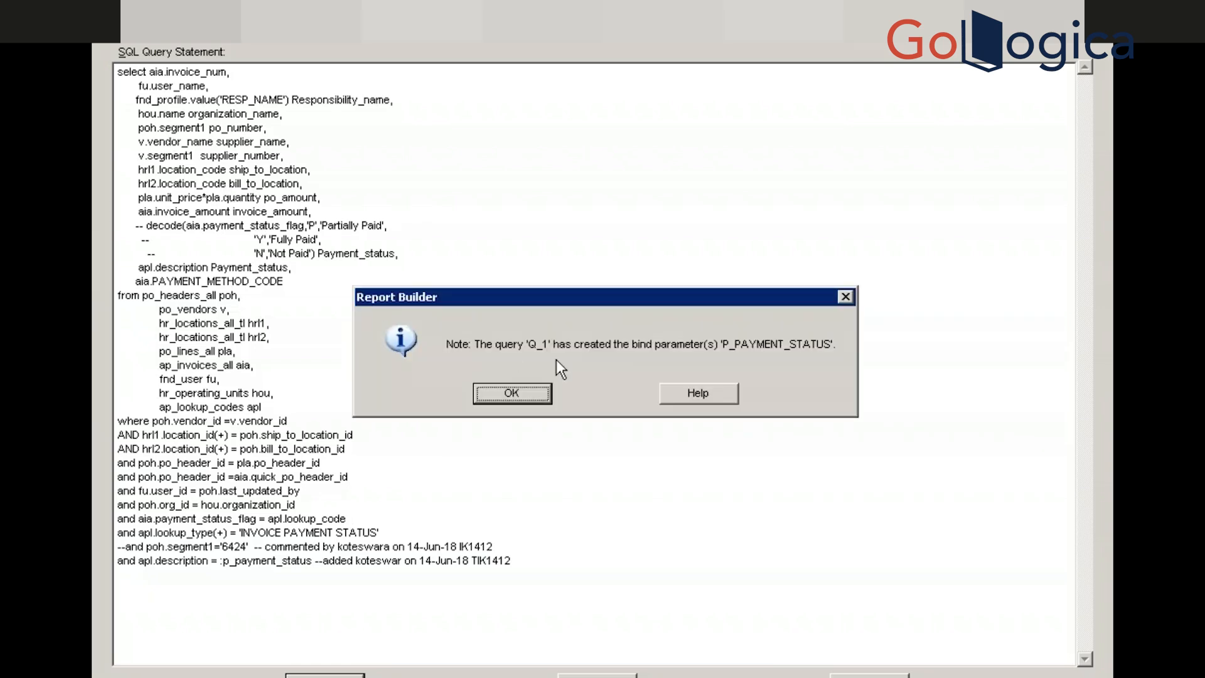
pyautogui.click(510, 393)
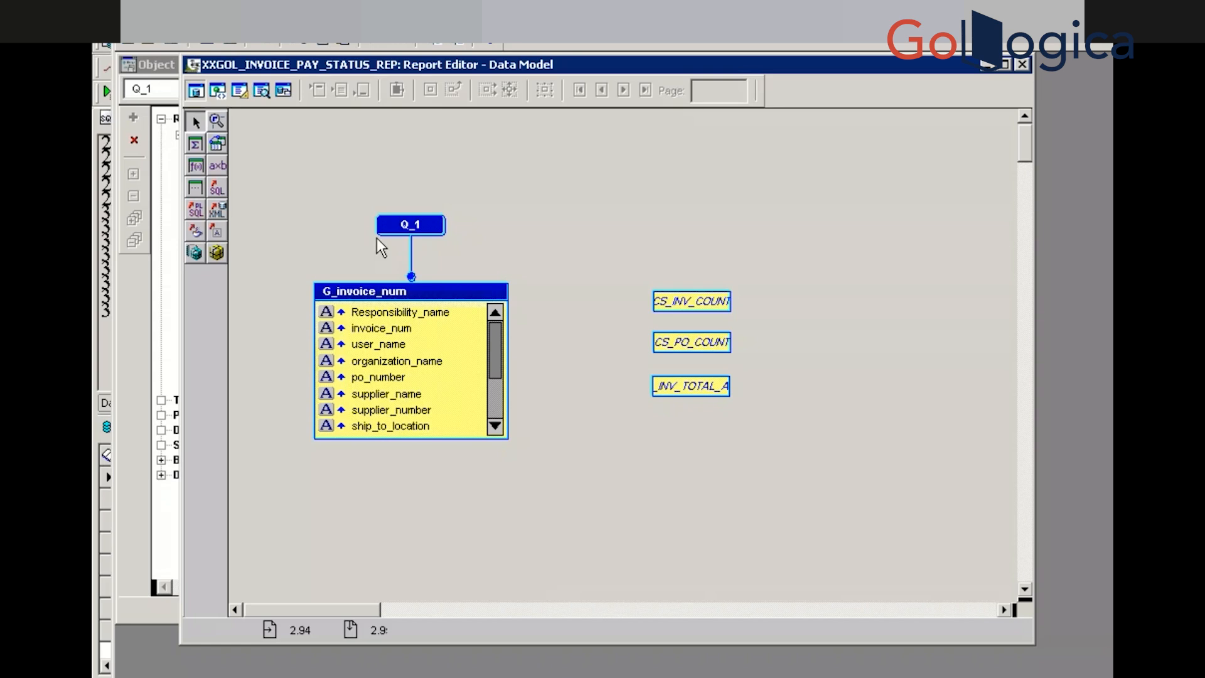
# Insert 'distinct' after select in the Q_1 query, then reopen it to verify the change
pyautogui.doubleClick(412, 225)
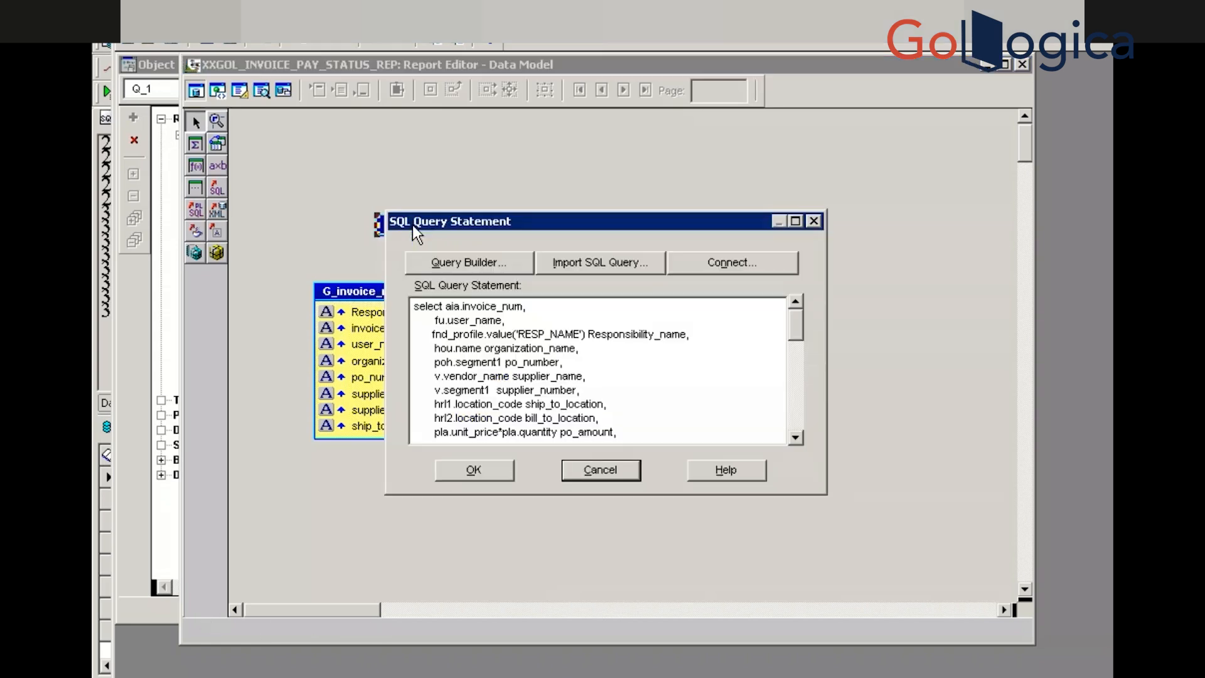
pyautogui.click(446, 306)
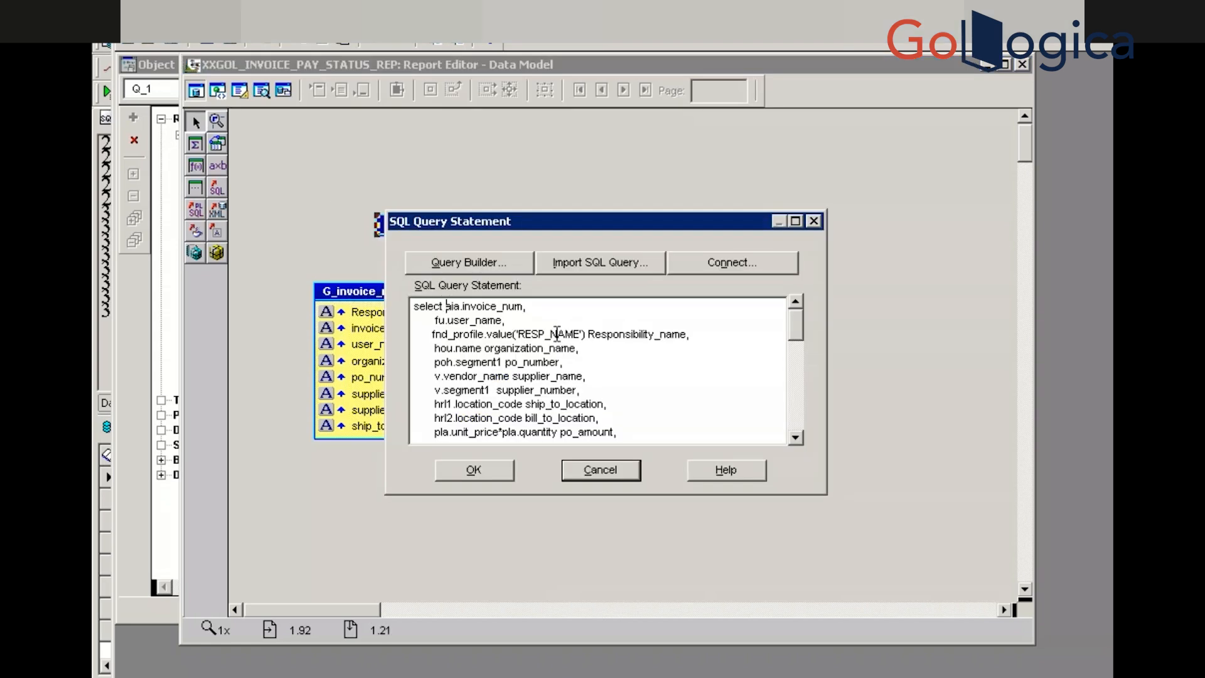
pyautogui.write('d')
pyautogui.write('istinct aia.invoi')
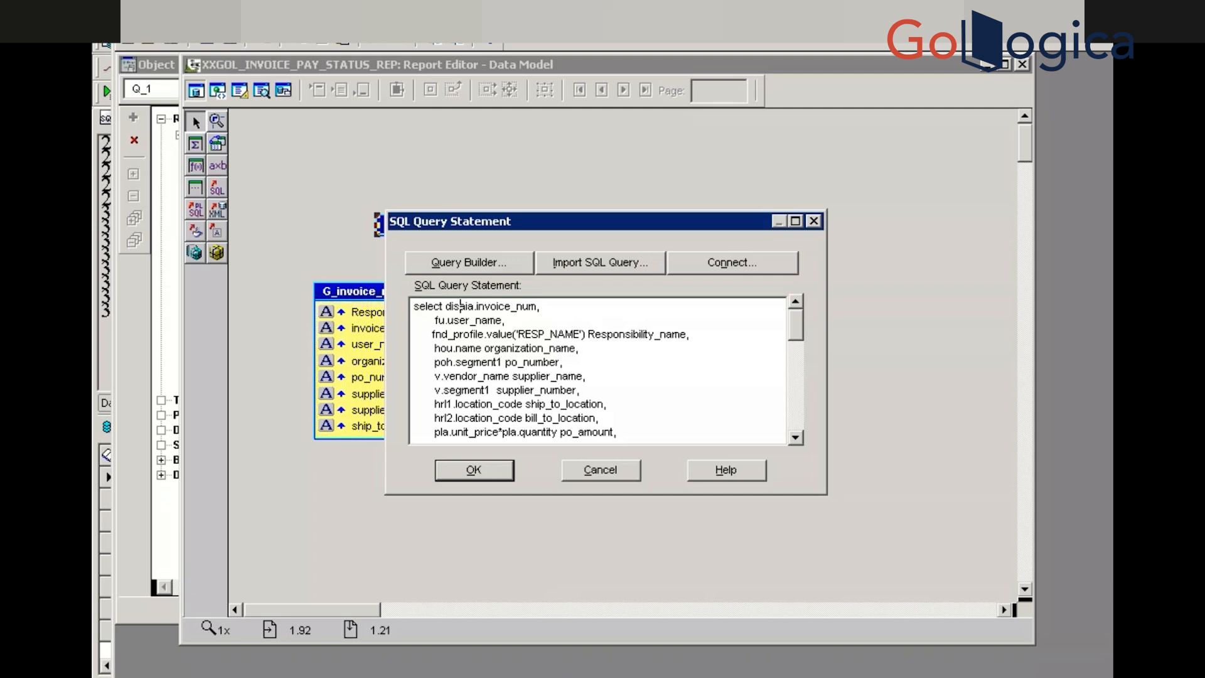
pyautogui.write('c')
pyautogui.click(477, 469)
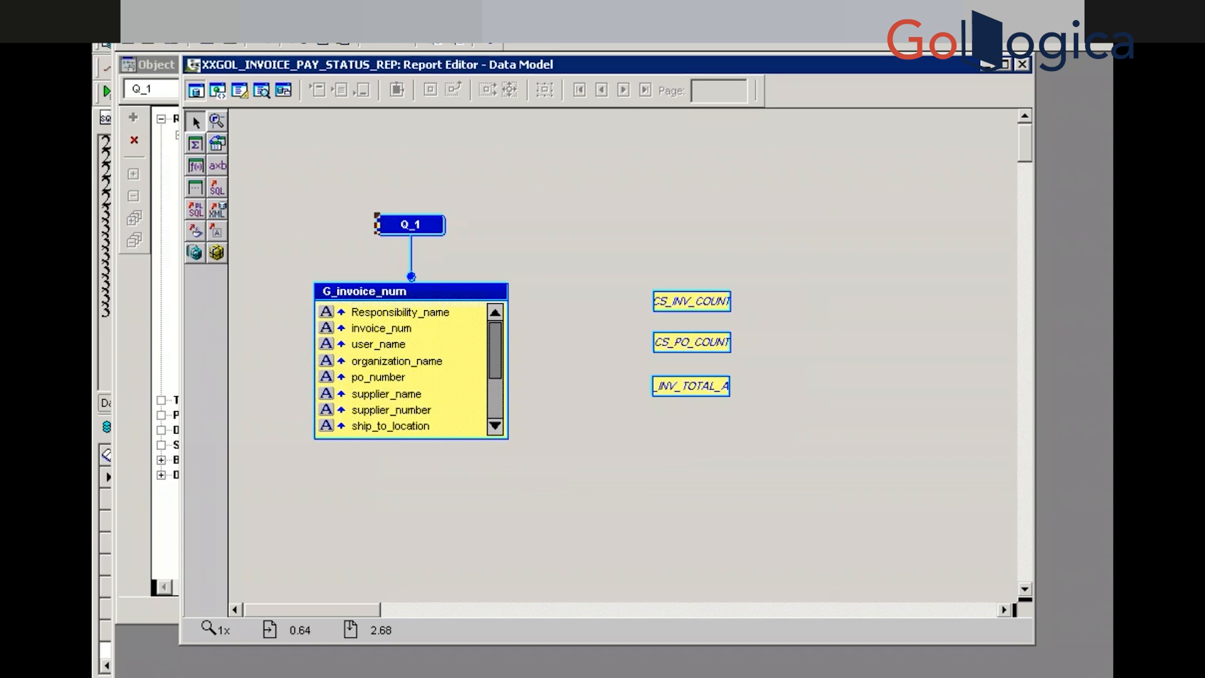
pyautogui.doubleClick(407, 224)
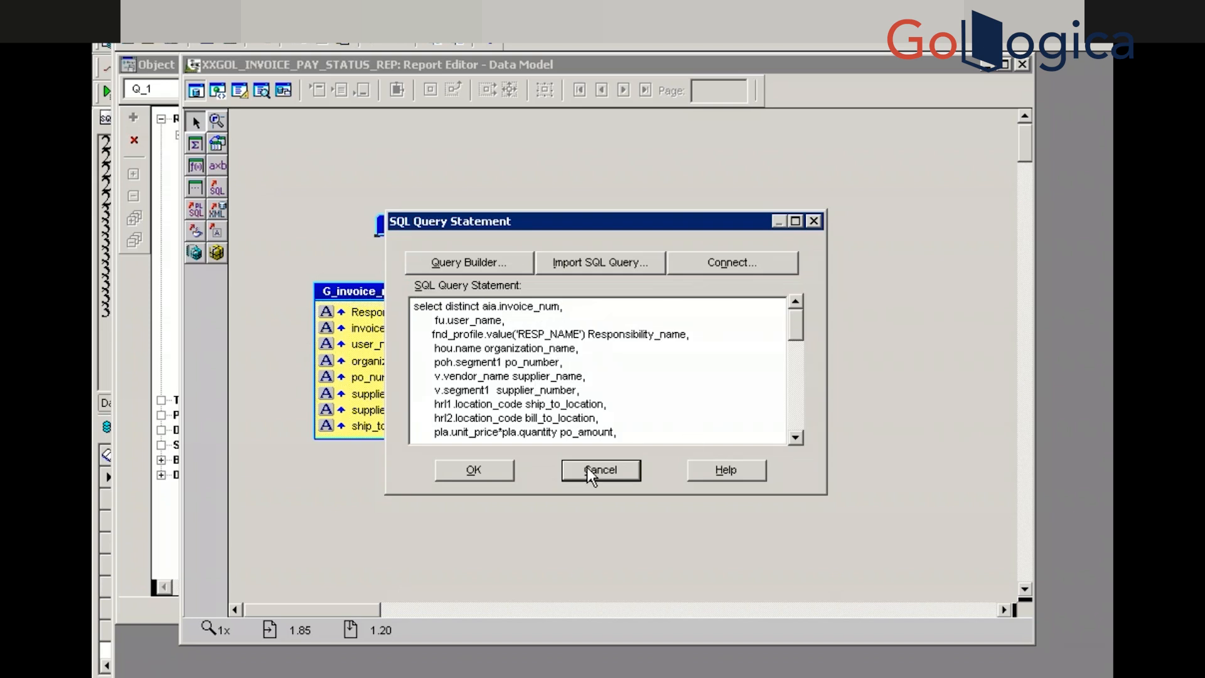
pyautogui.click(484, 466)
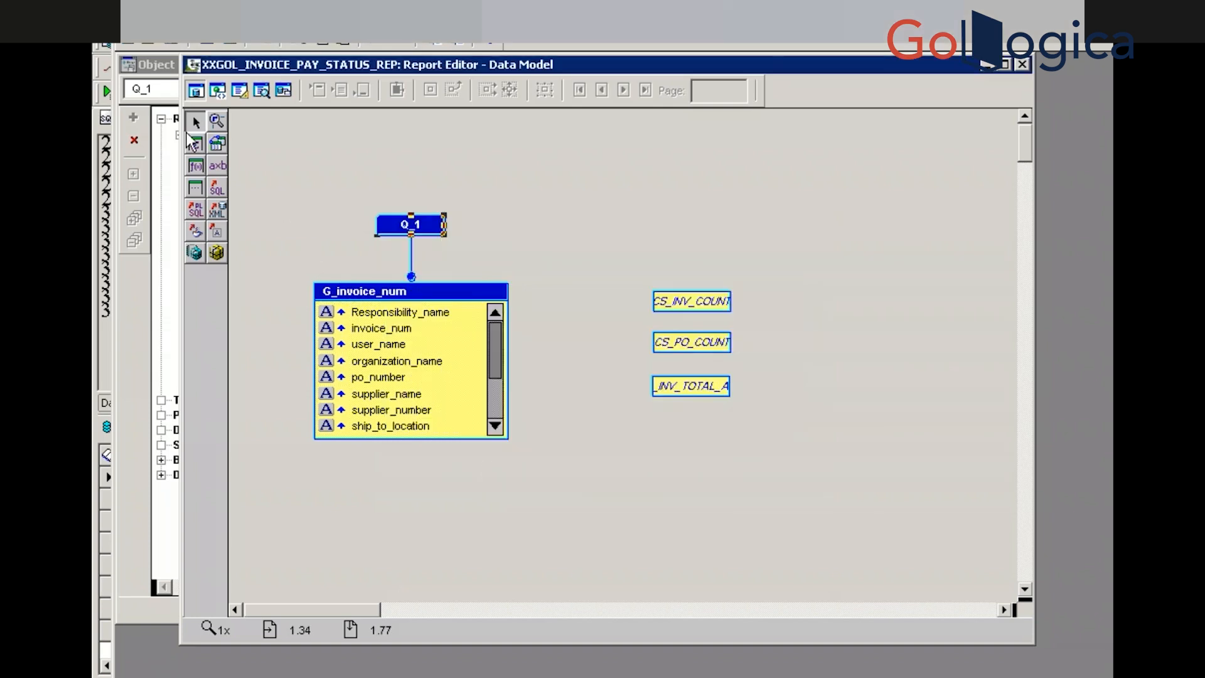
# Confirm P_PAYMENT_STATUS is listed under the report's User Parameters in the Object Navigator
pyautogui.click(168, 184)
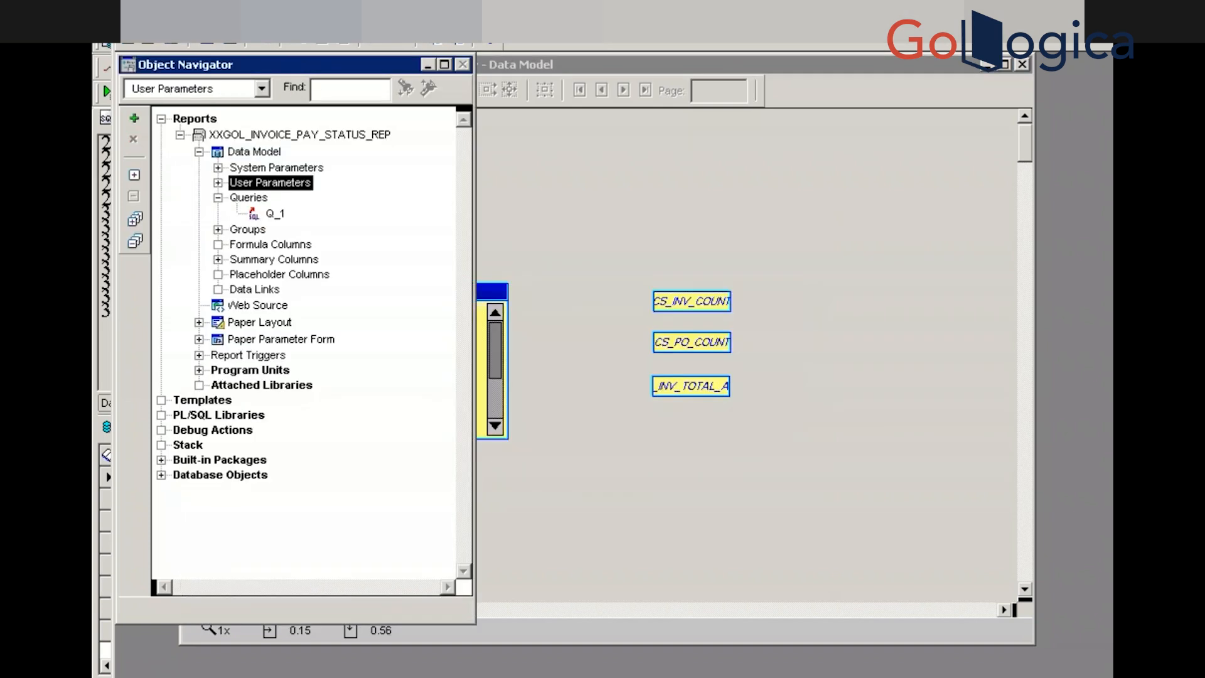
pyautogui.click(218, 183)
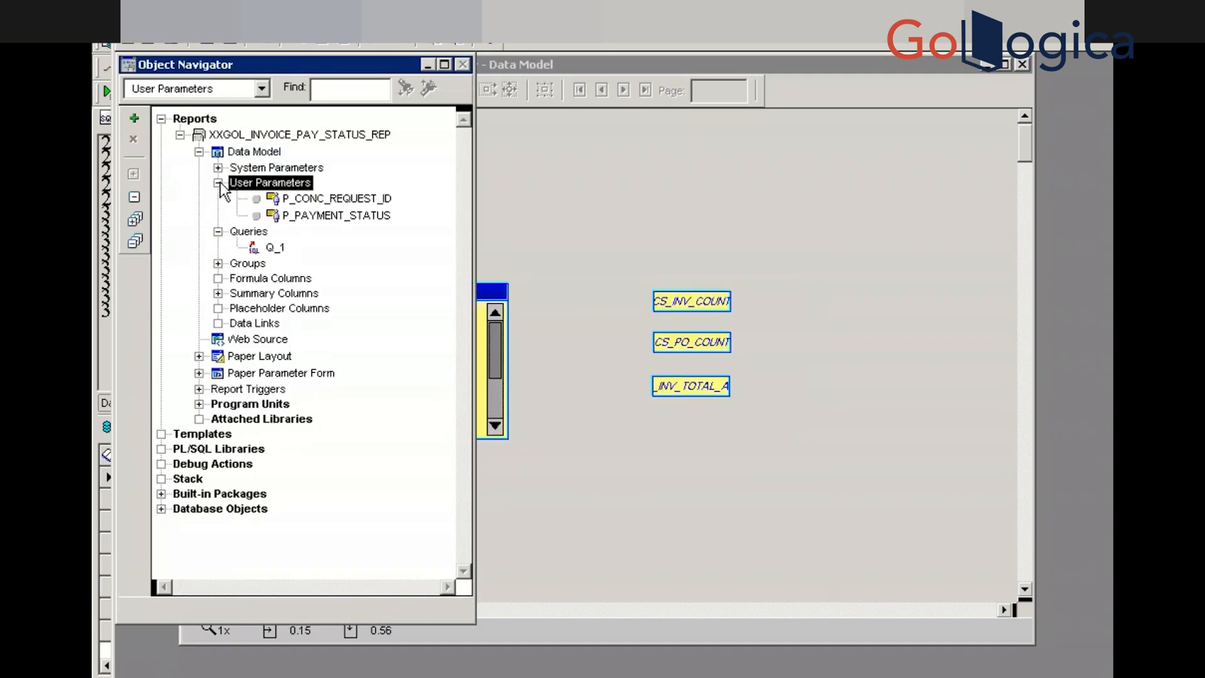
pyautogui.click(328, 217)
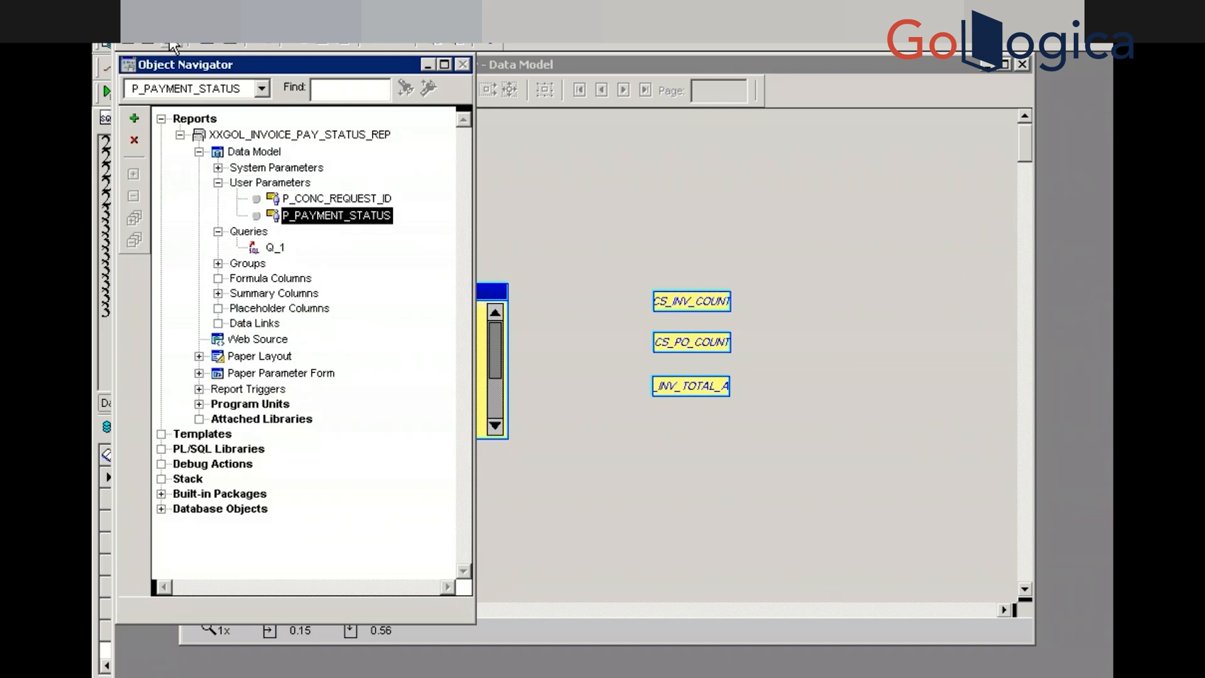
pyautogui.click(244, 137)
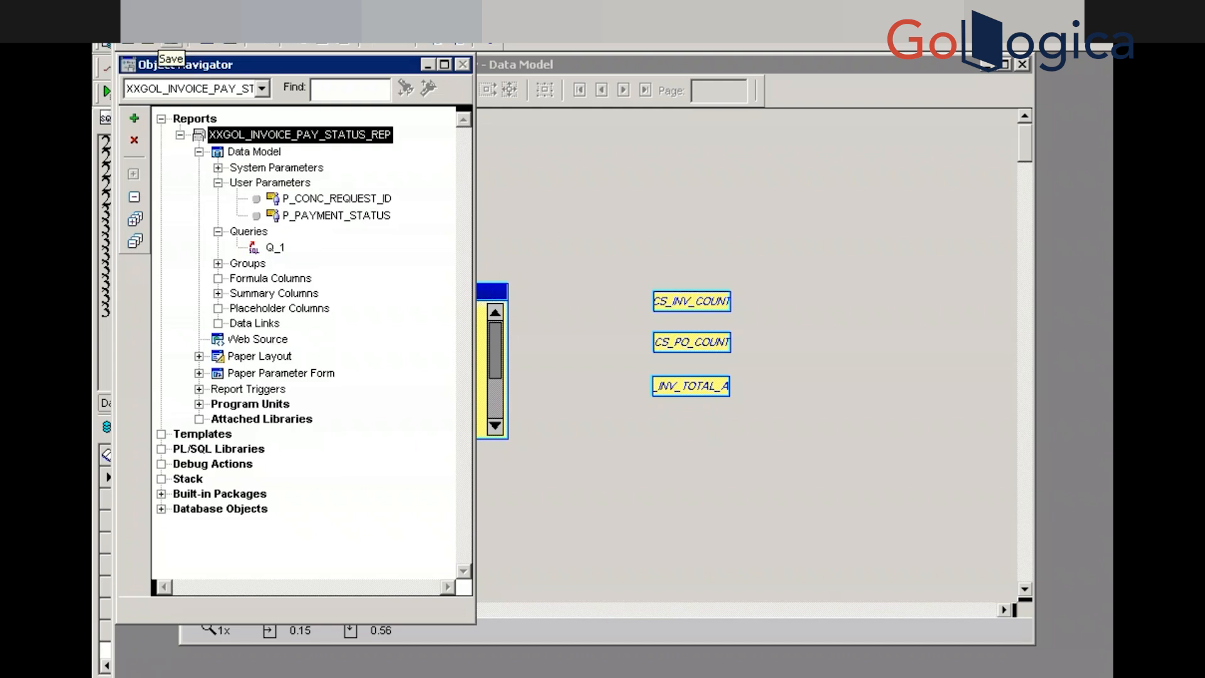
# Save and compile the XXGOL_INVOICE_PAY_STATUS_REP report
pyautogui.click(170, 46)
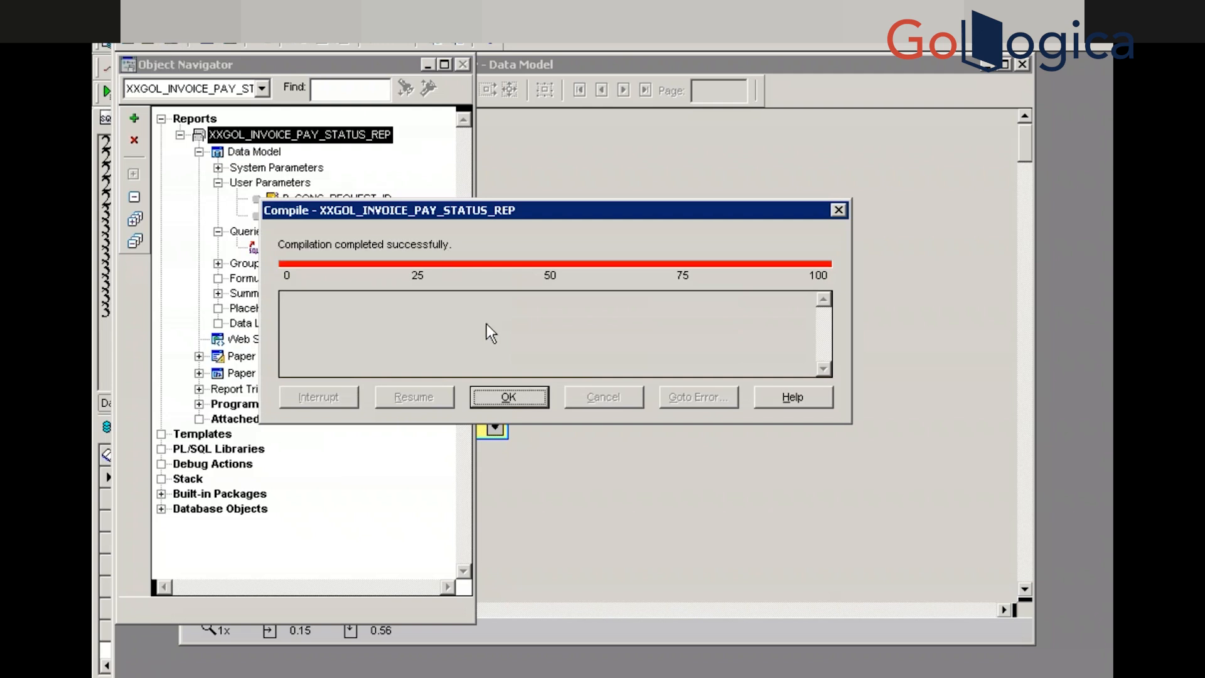
pyautogui.click(488, 394)
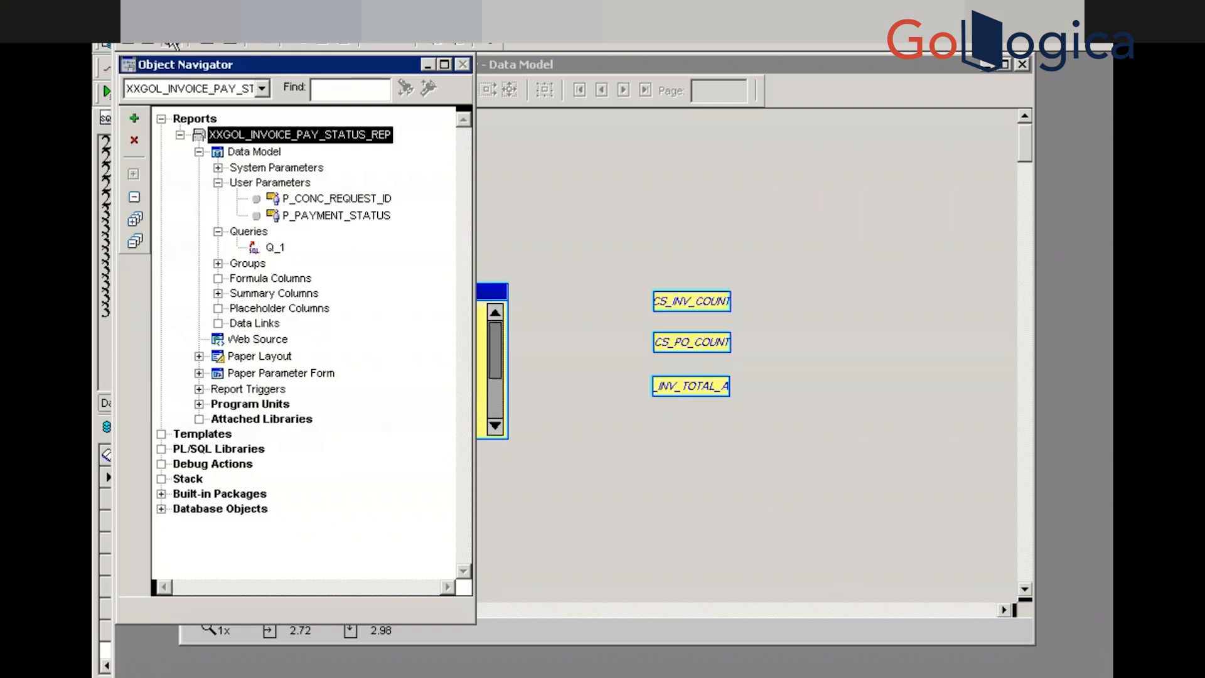
pyautogui.press('super')
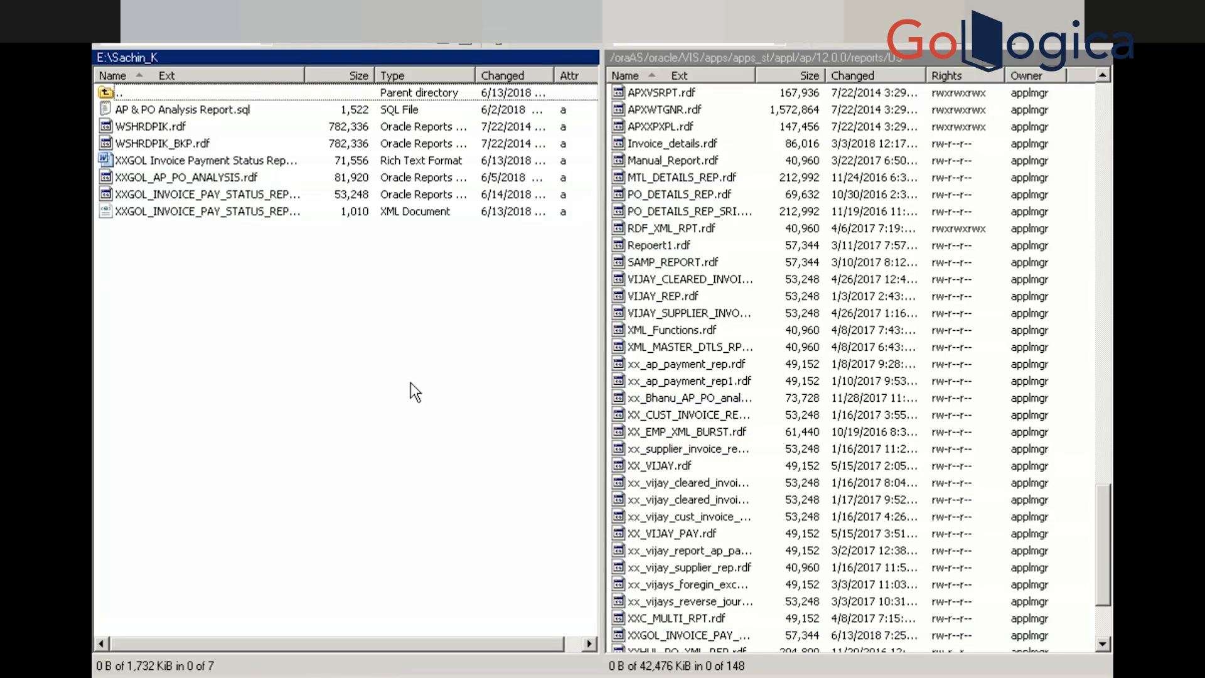
# Upload XXGOL_INVOICE_PAY_STATUS_REP.rdf to the server's reports/US folder, overwriting the existing copy
pyautogui.click(465, 44)
pyautogui.click(210, 193)
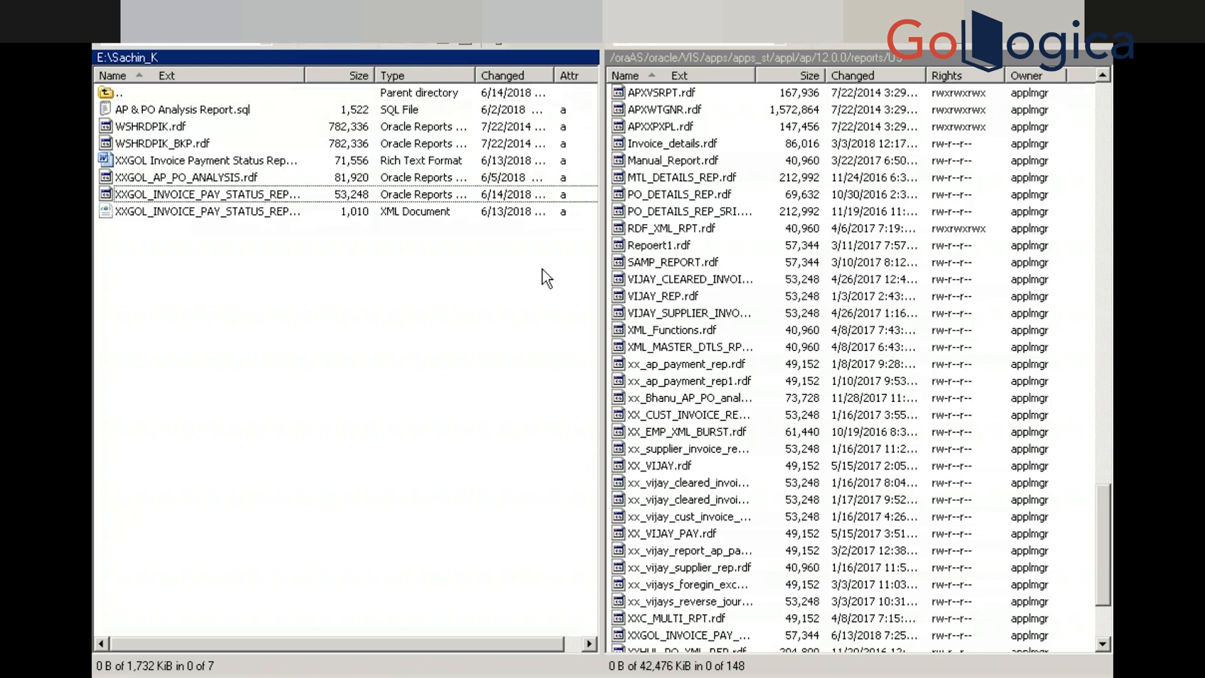
pyautogui.moveTo(211, 194); pyautogui.dragTo(761, 265)
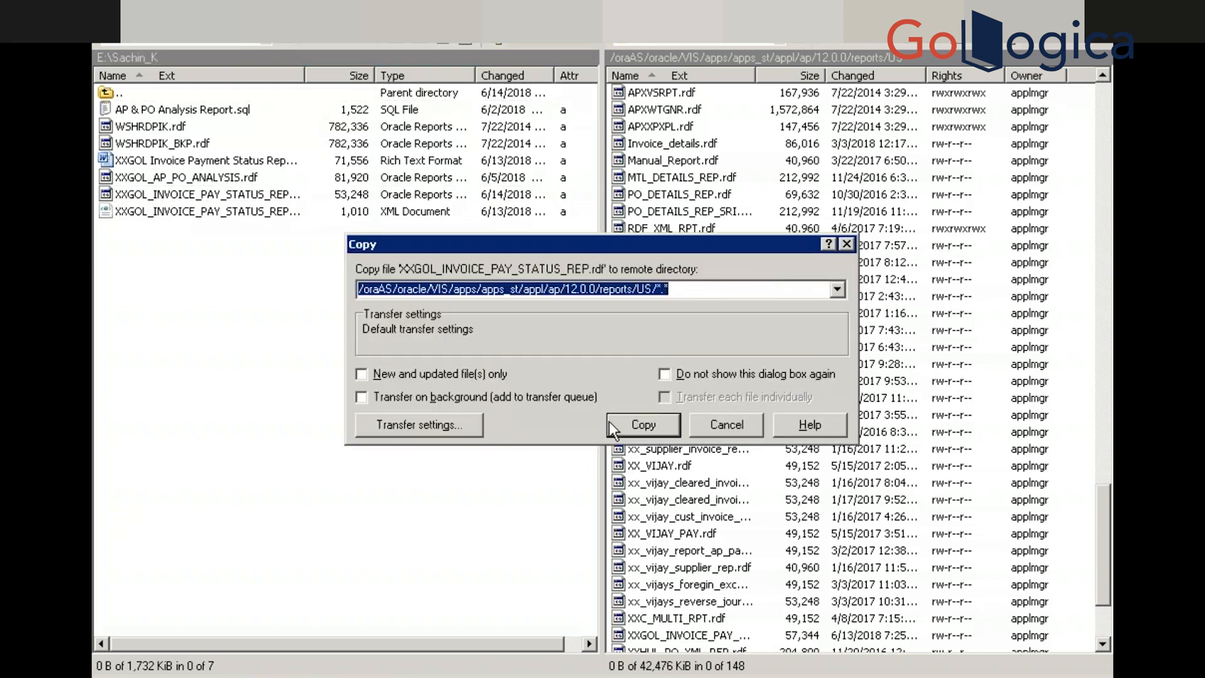
pyautogui.click(658, 418)
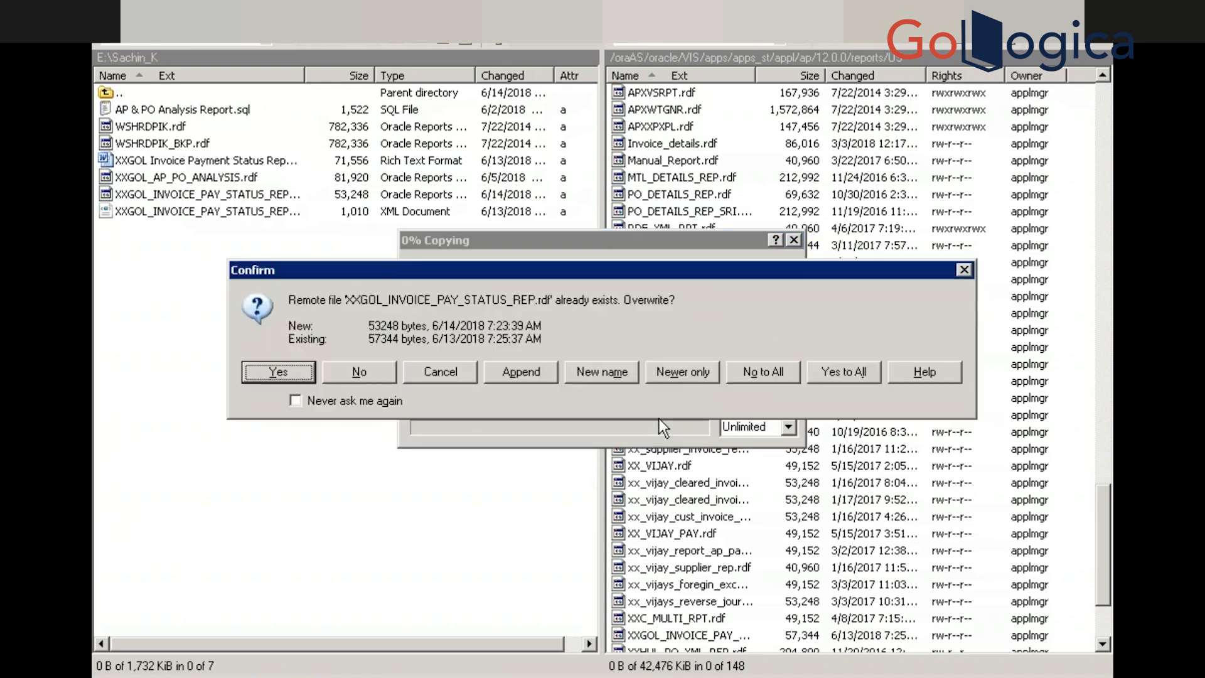
pyautogui.click(258, 375)
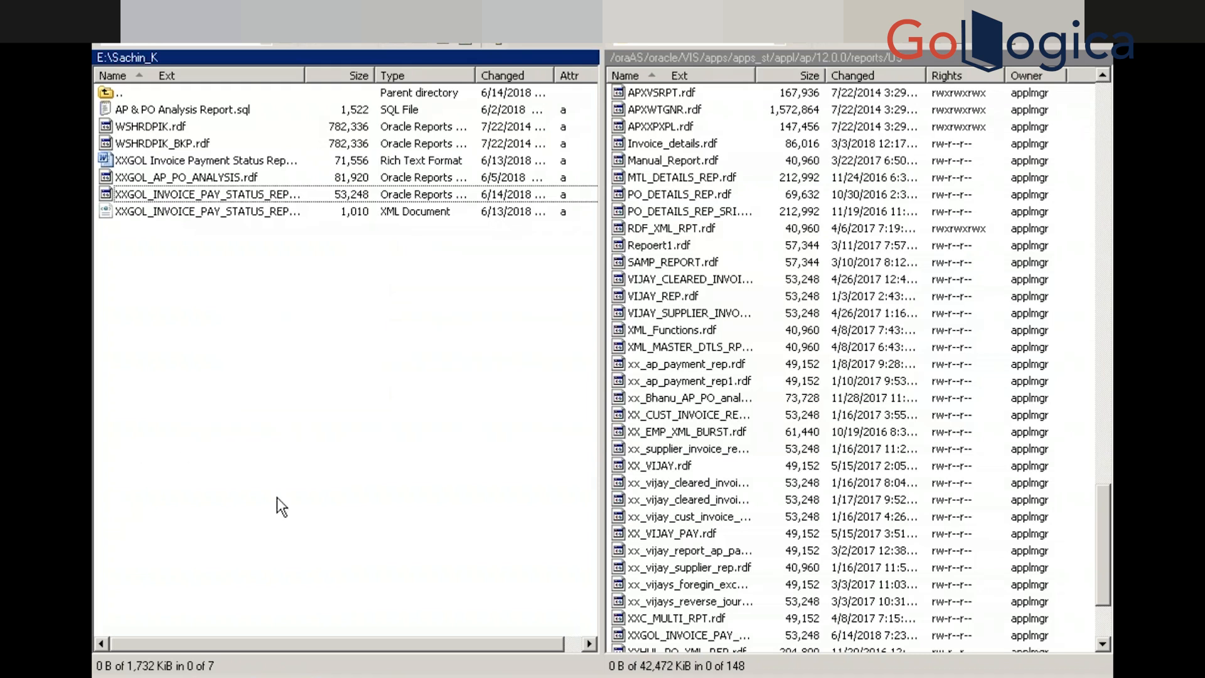
pyautogui.press('super')
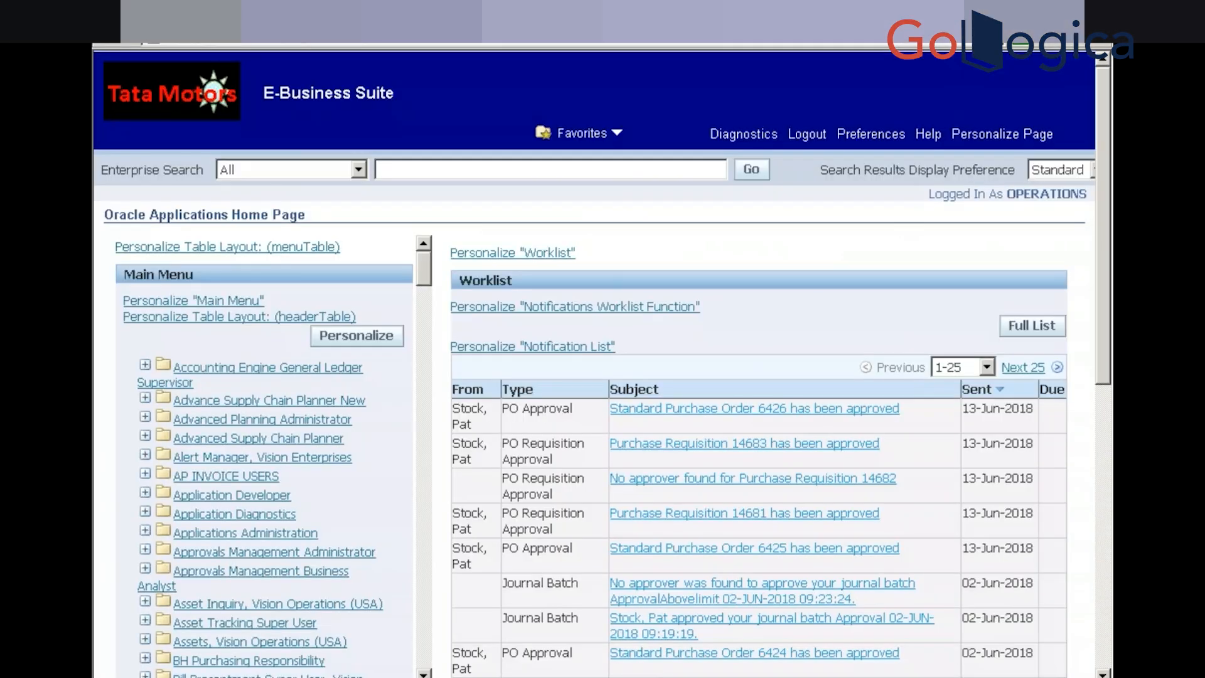
# Dismiss the session-expired alert and log back in with the account password
pyautogui.click(226, 501)
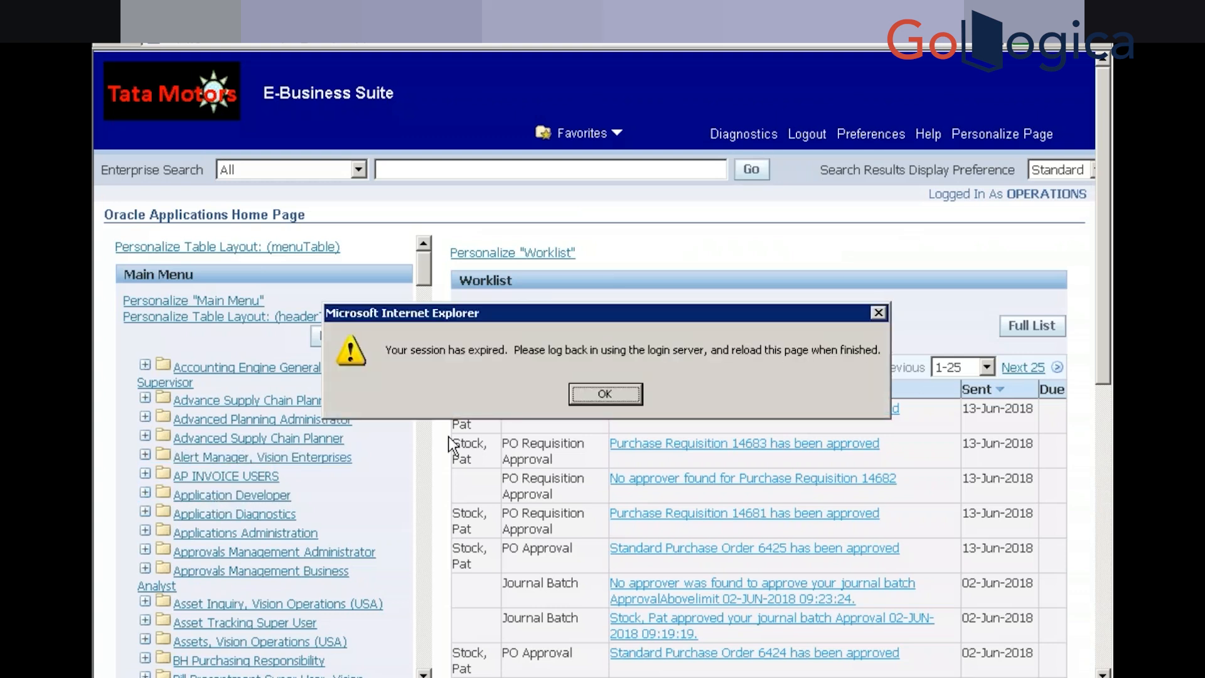
pyautogui.click(606, 394)
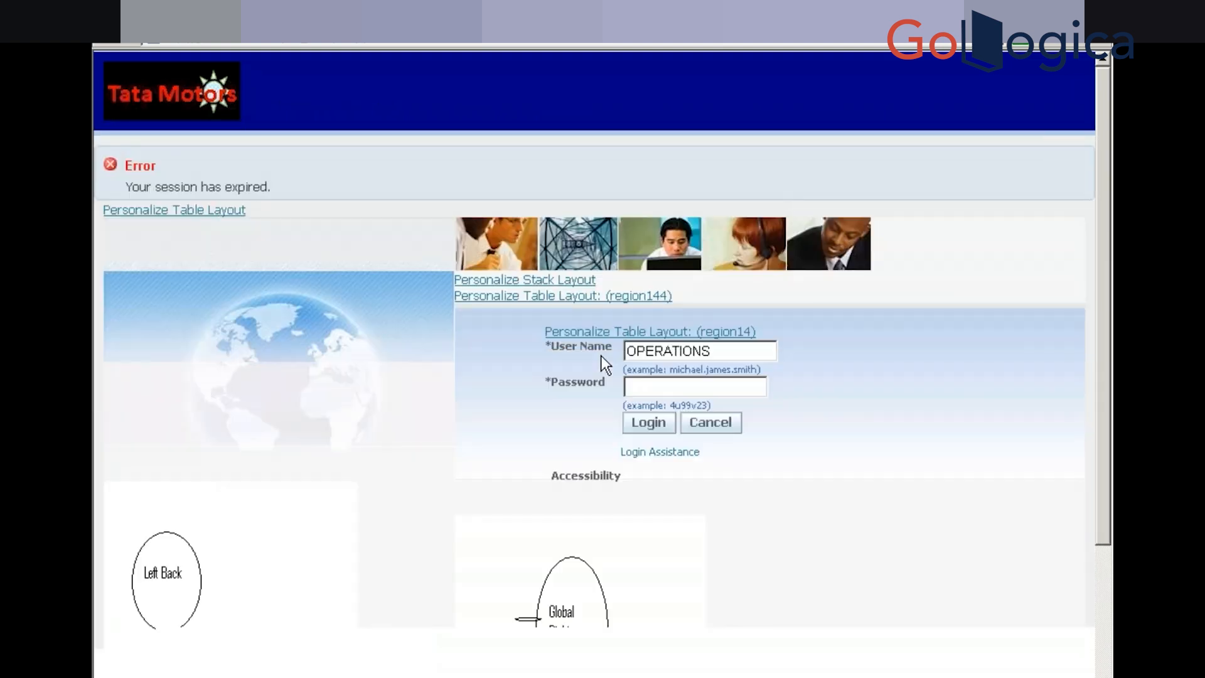
pyautogui.click(644, 386)
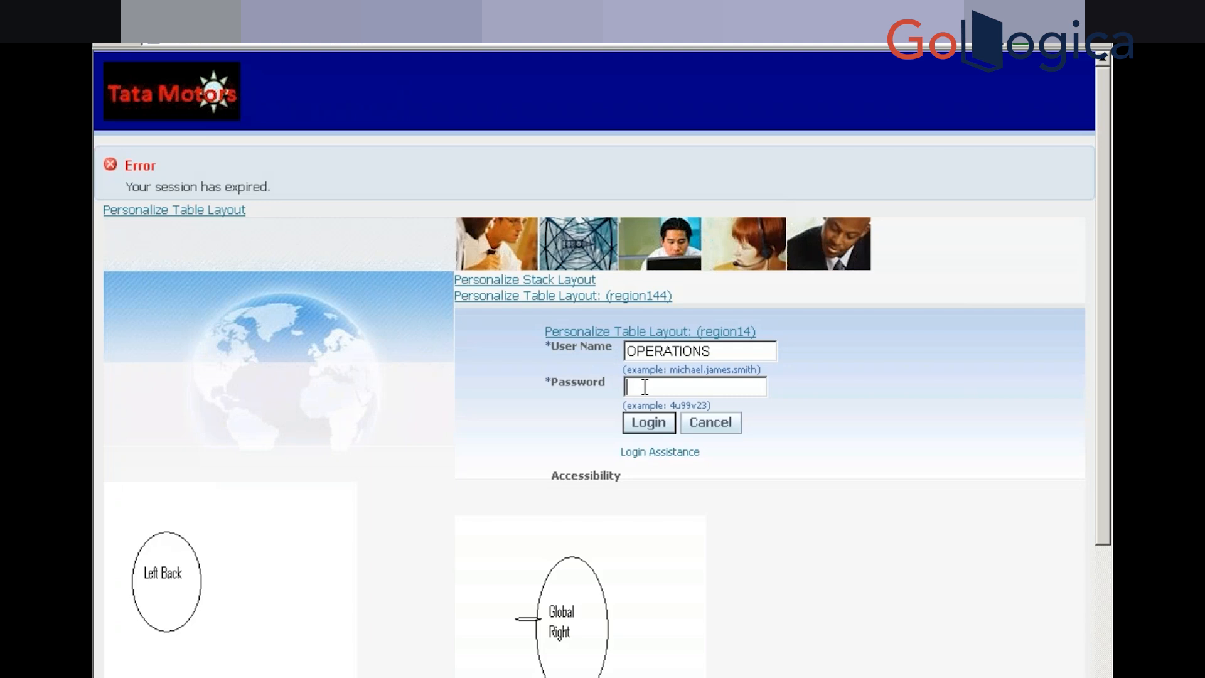
pyautogui.write('welcome')
pyautogui.press('Return')
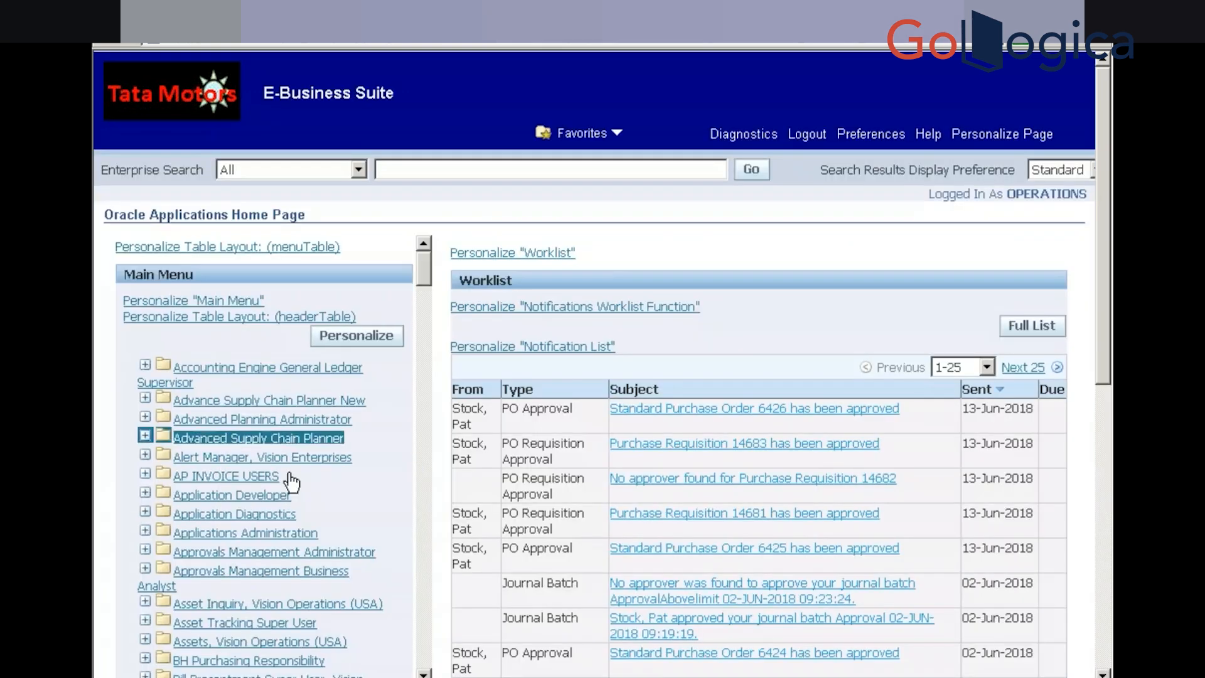
# Open Application Developer > Concurrent > Program to reach the concurrent program definitions
pyautogui.click(238, 499)
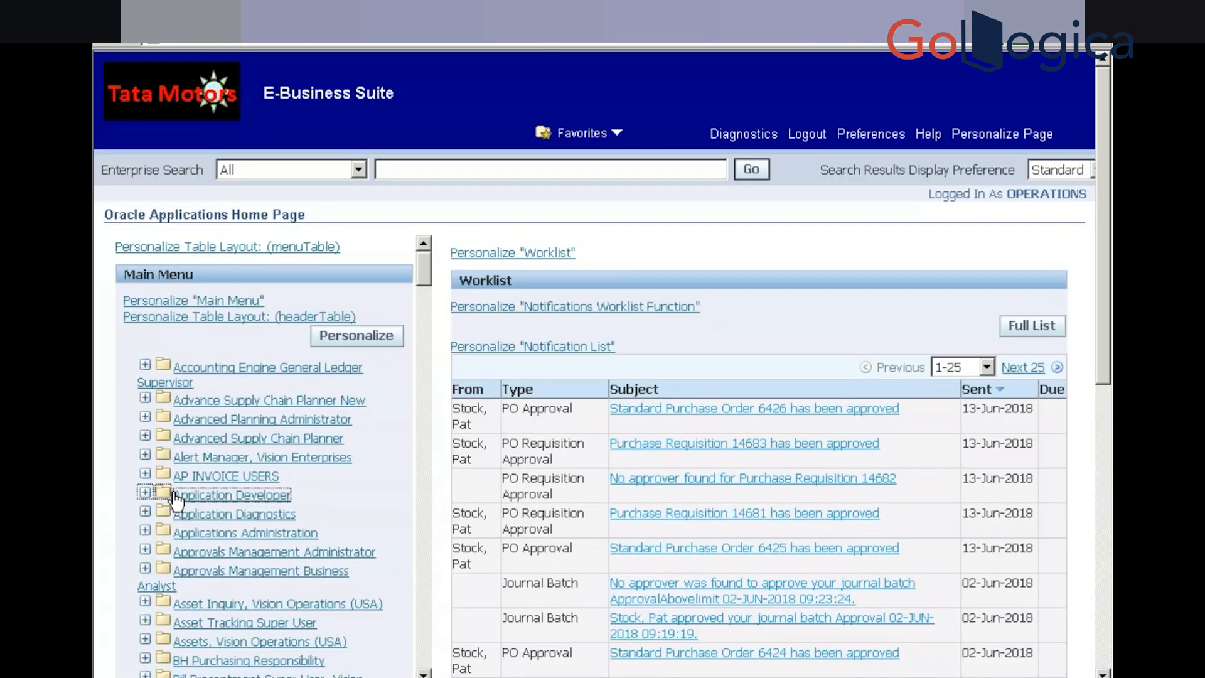
pyautogui.click(213, 571)
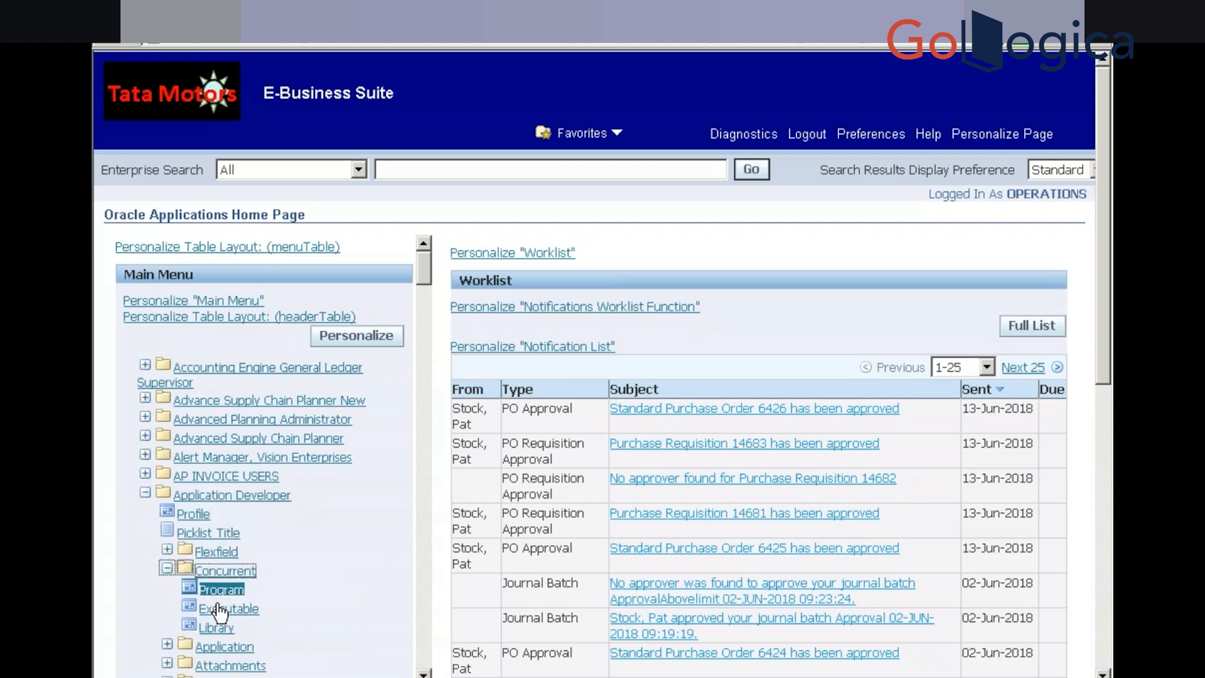
pyautogui.click(221, 589)
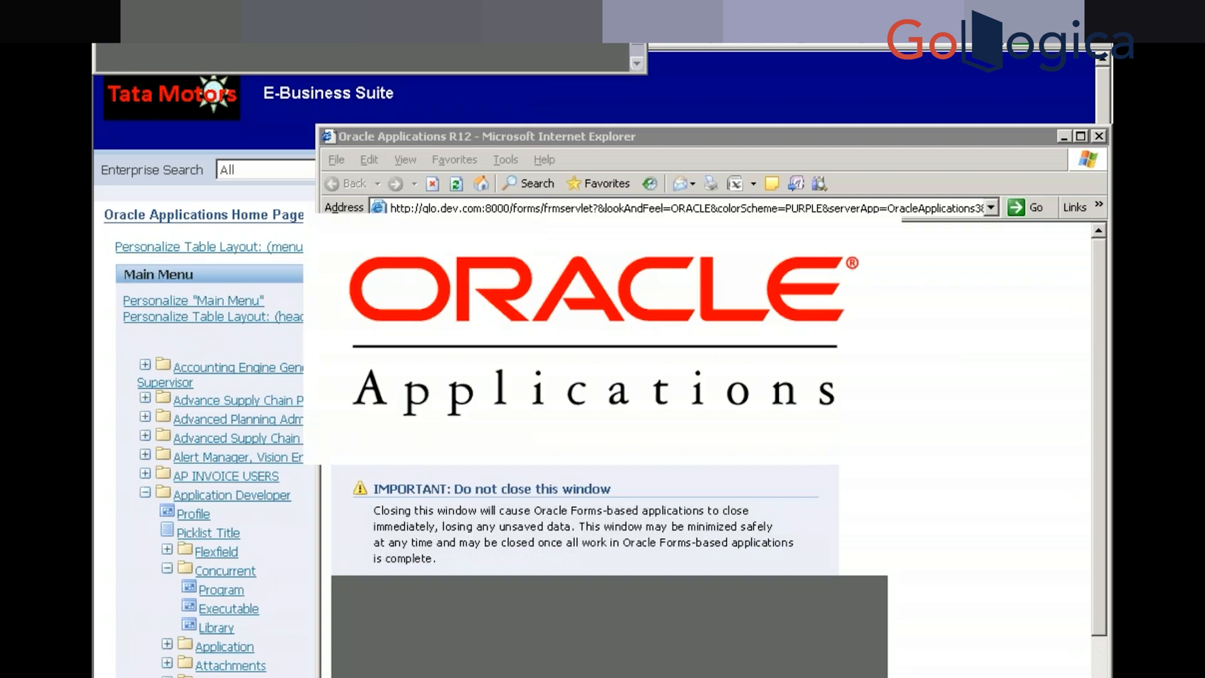
pyautogui.hotkey('alt', 'Tab')
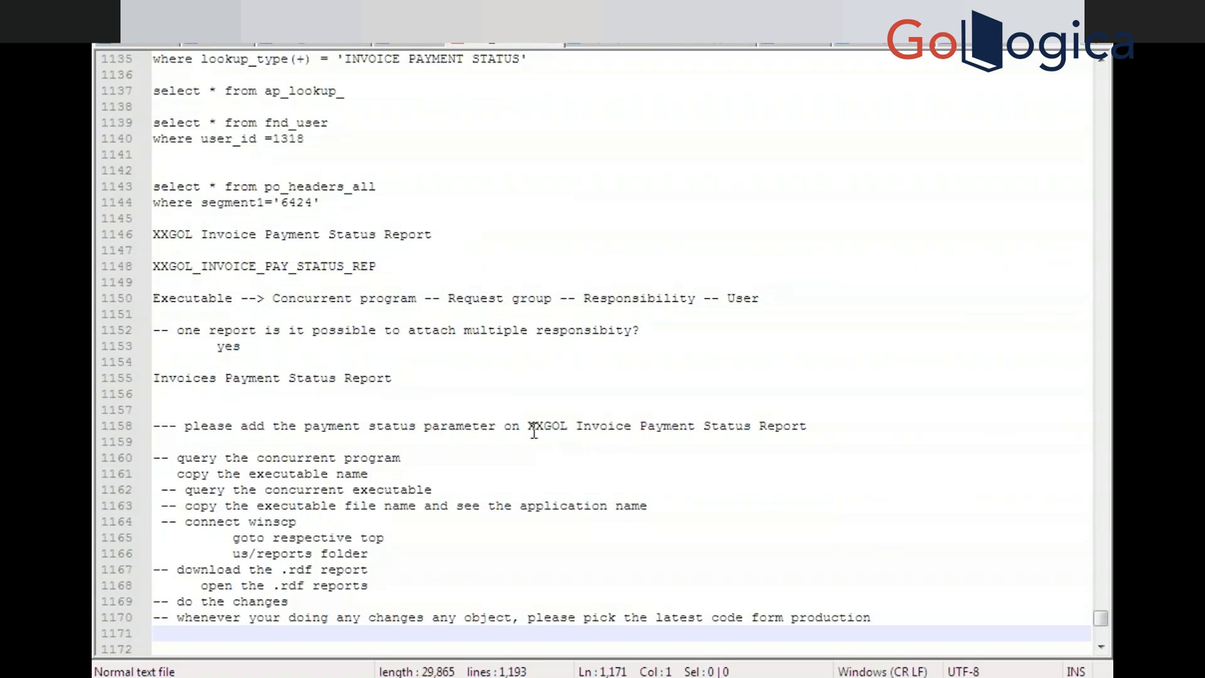
# Select the report name XXGOL Invoice Payment Status Report in the task notes
pyautogui.moveTo(528, 426); pyautogui.dragTo(810, 431)
pyautogui.hotkey('ctrl', 'c')
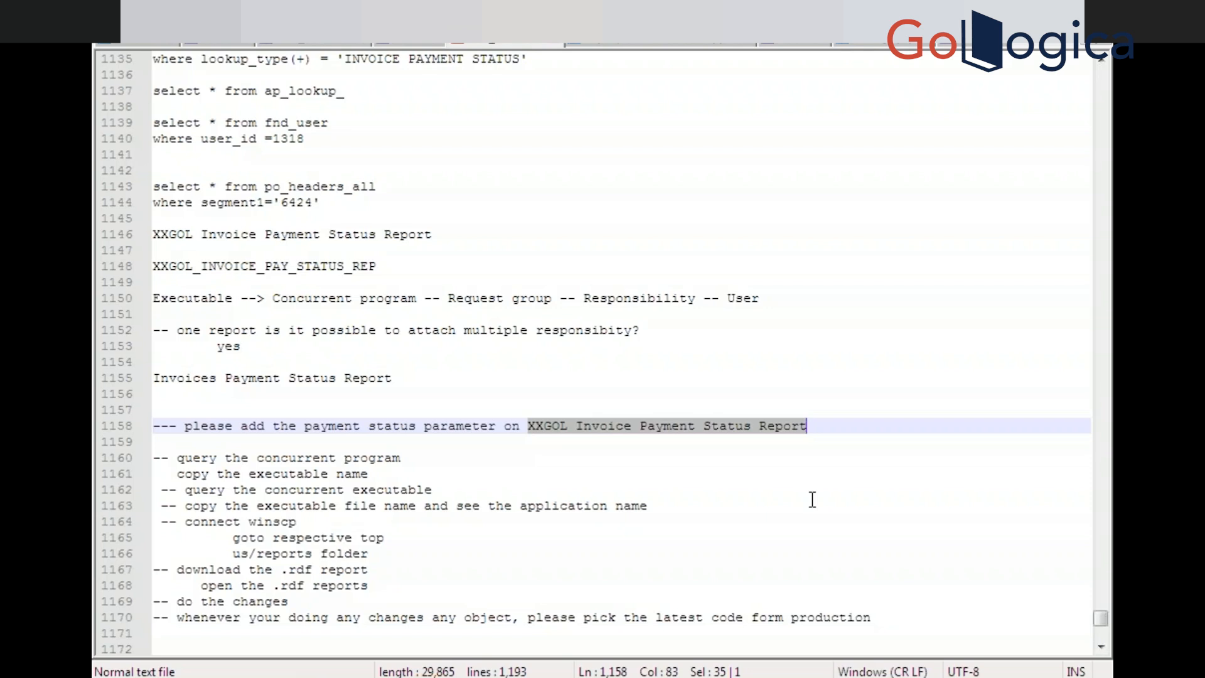
pyautogui.hotkey('alt', 'Tab')
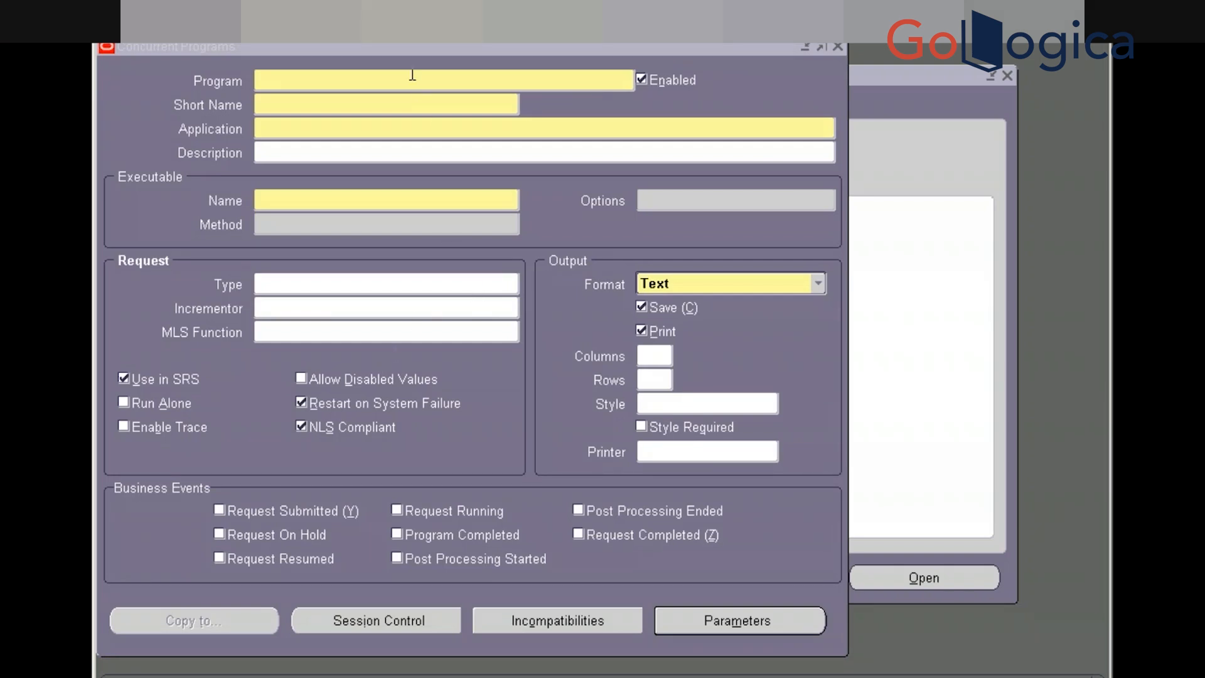
# Query the XXGOL Invoice Payment Status Report program and open its Parameters
pyautogui.click(413, 75)
pyautogui.press('F11')
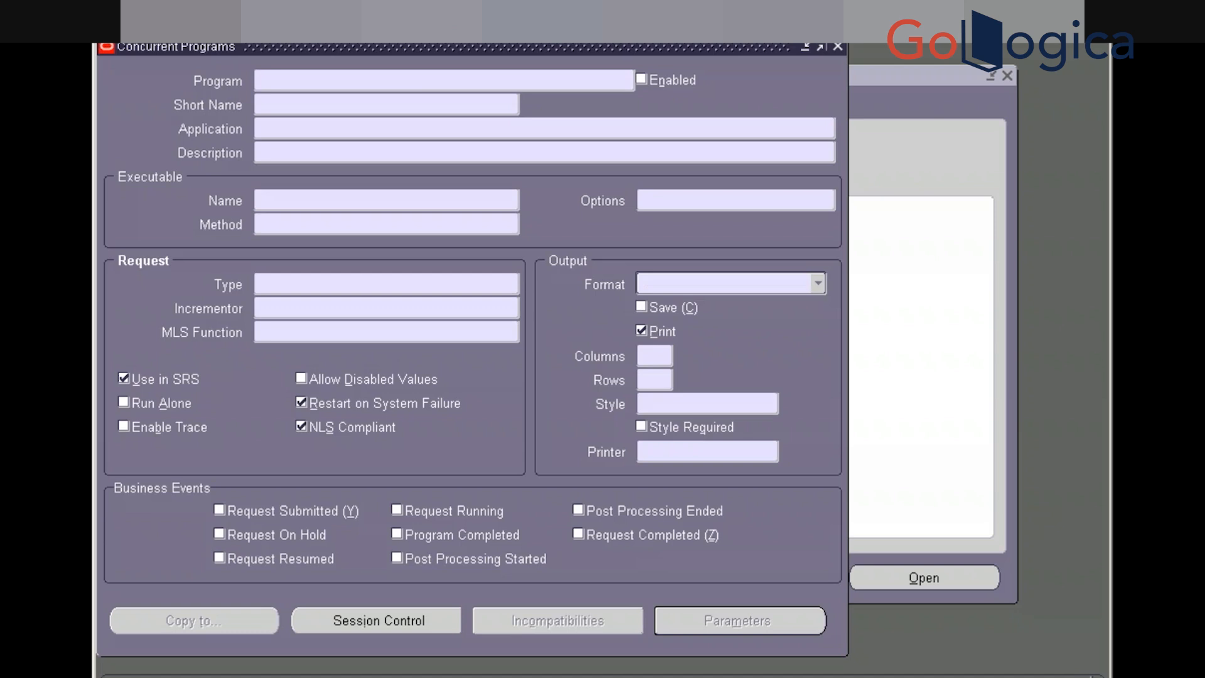
pyautogui.hotkey('ctrl', 'v')
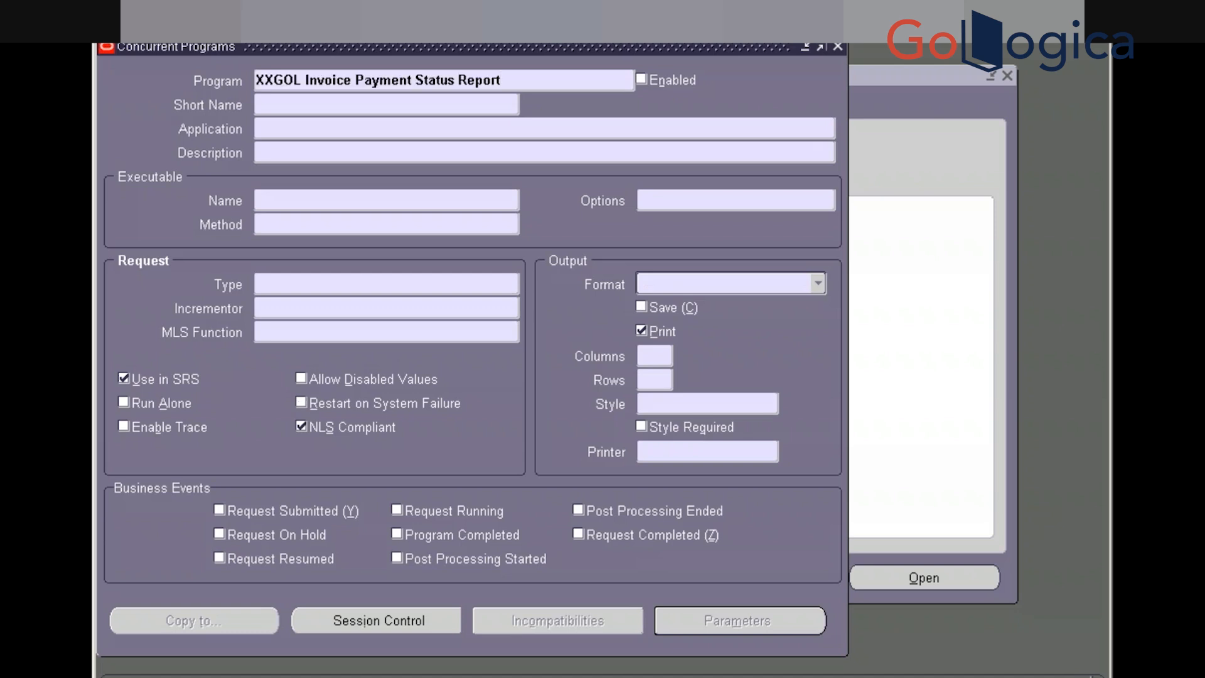
pyautogui.hotkey('ctrl', 'F11')
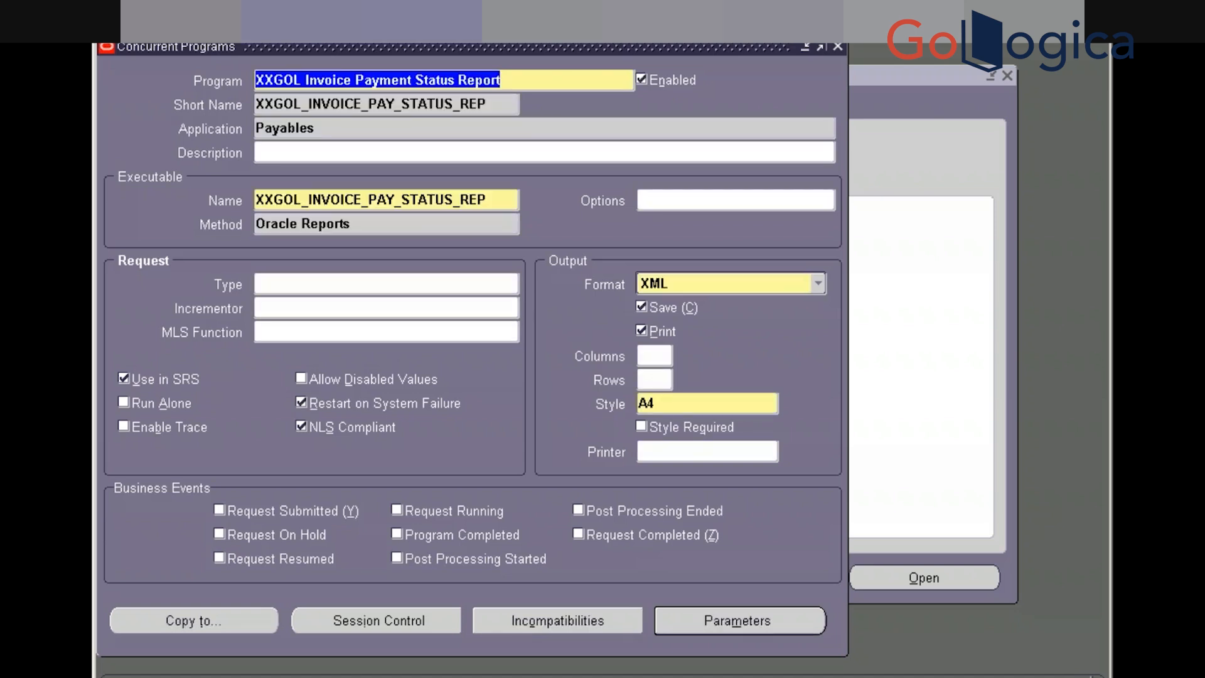
pyautogui.click(696, 626)
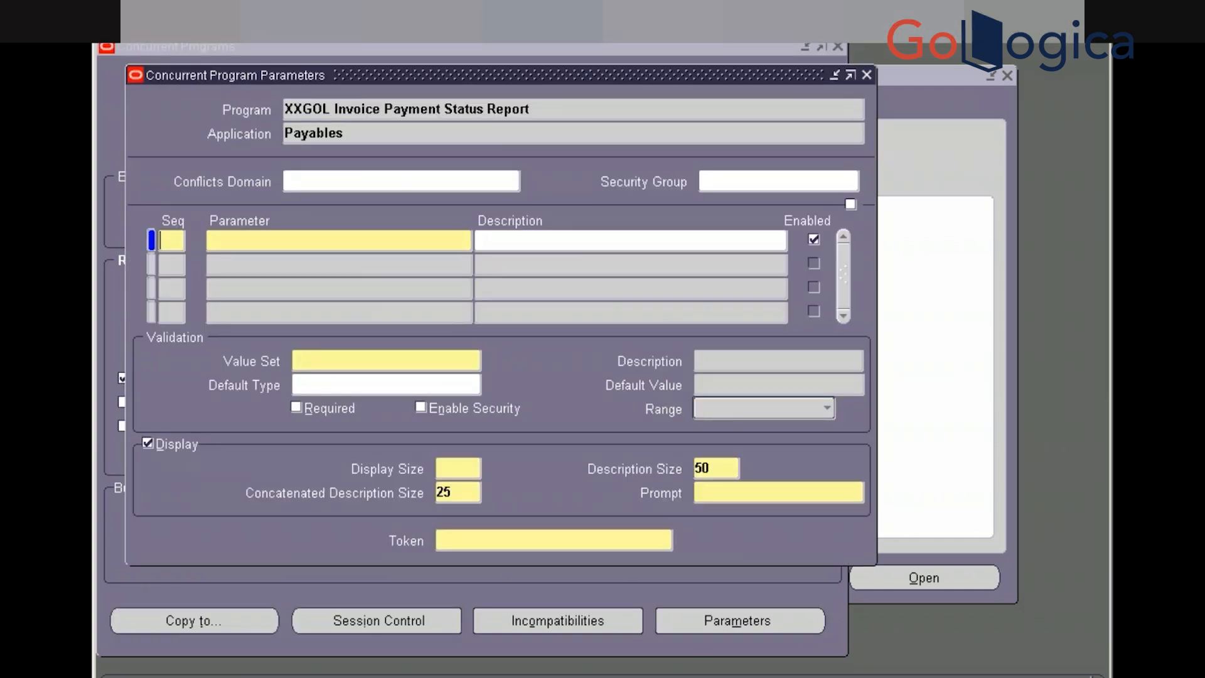
# Add parameter sequence 10 named Invoice Payment Status with the 10 Characters value set
pyautogui.write('1')
pyautogui.write('0')
pyautogui.write('P')
pyautogui.press('BackSpace')
pyautogui.write('Invoice Paym')
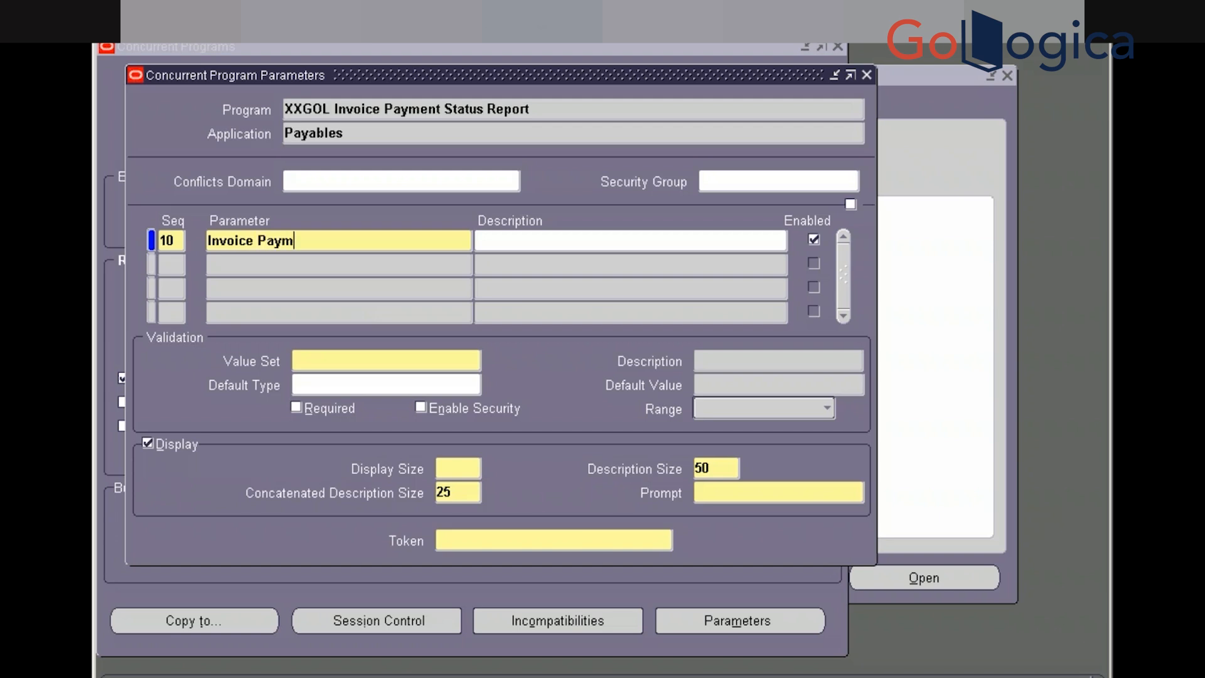
pyautogui.write('ent Status')
pyautogui.click(393, 359)
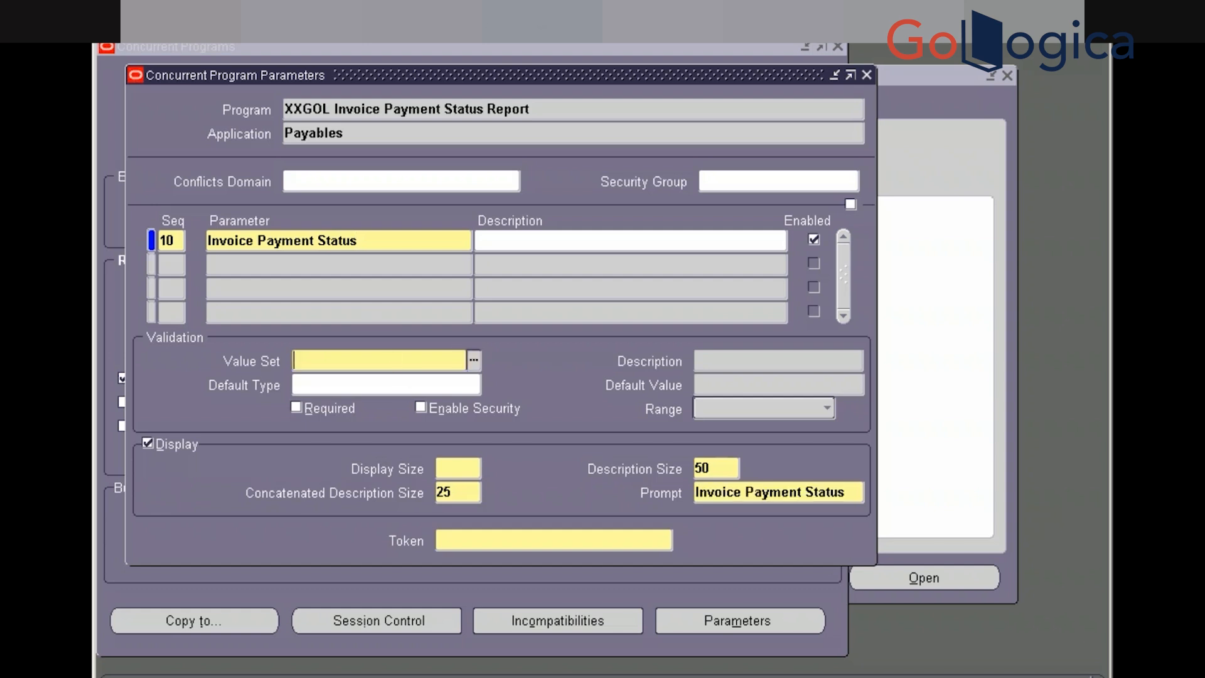
pyautogui.write('10 char')
pyautogui.press('Tab')
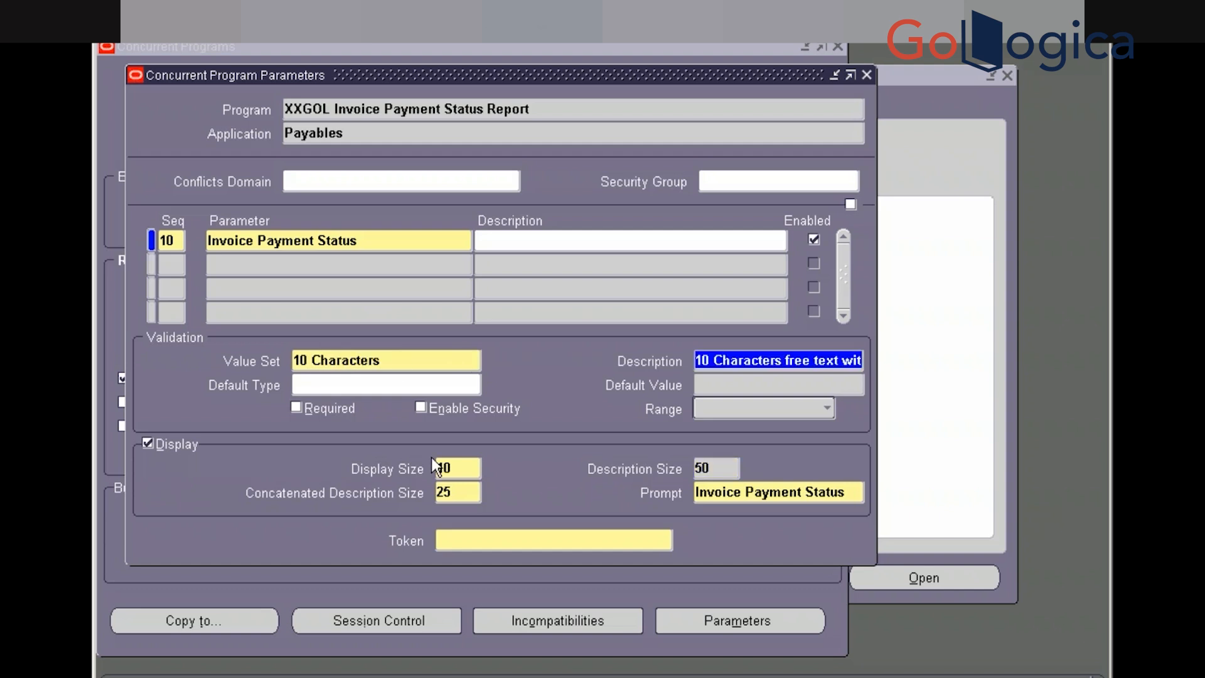
pyautogui.click(444, 538)
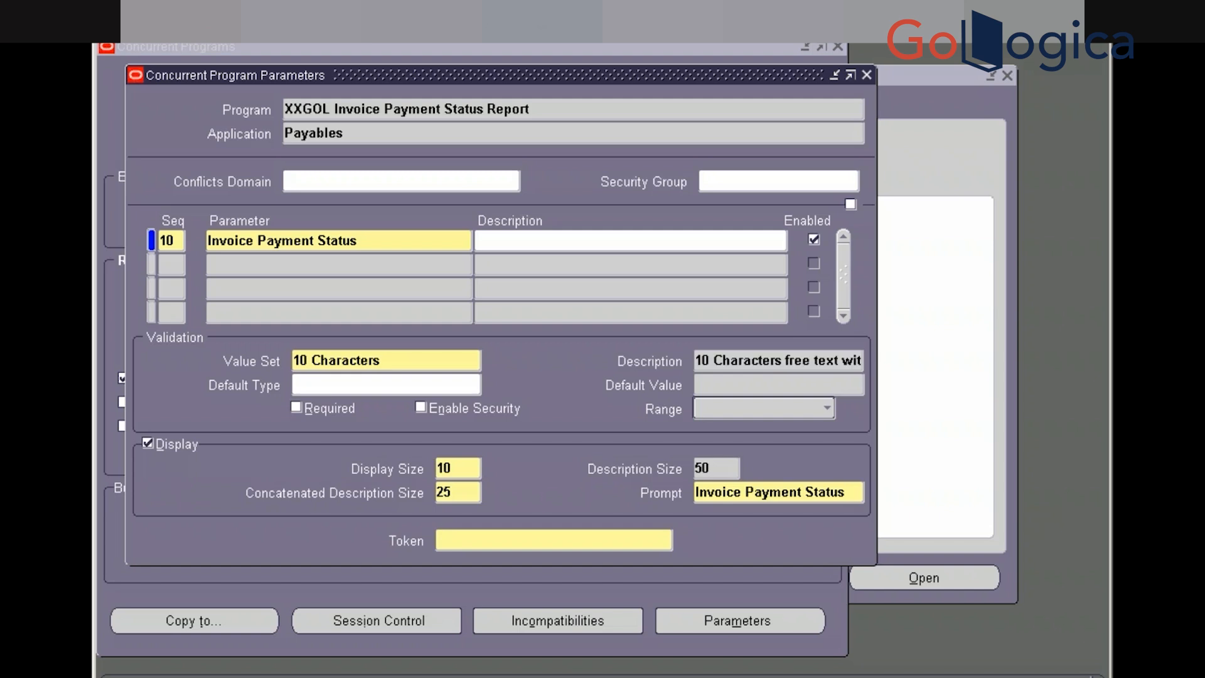
pyautogui.press('super')
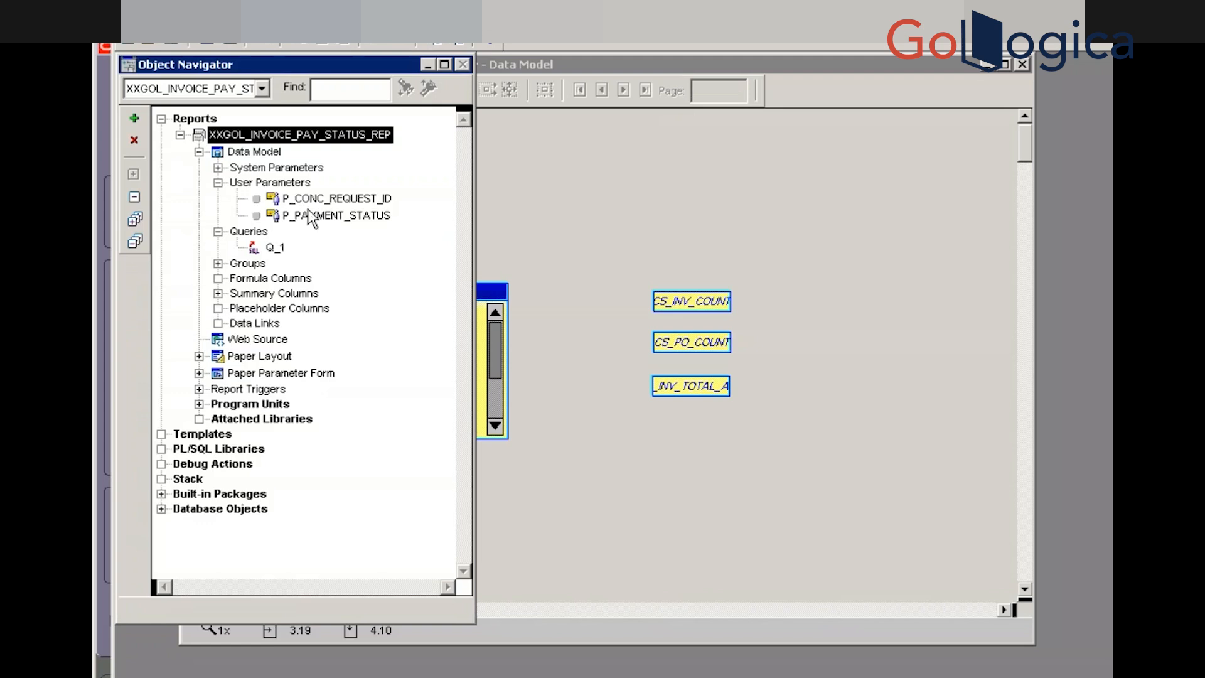
# Select and copy the P_PAYMENT_STATUS user parameter name in the Object Navigator
pyautogui.click(311, 216)
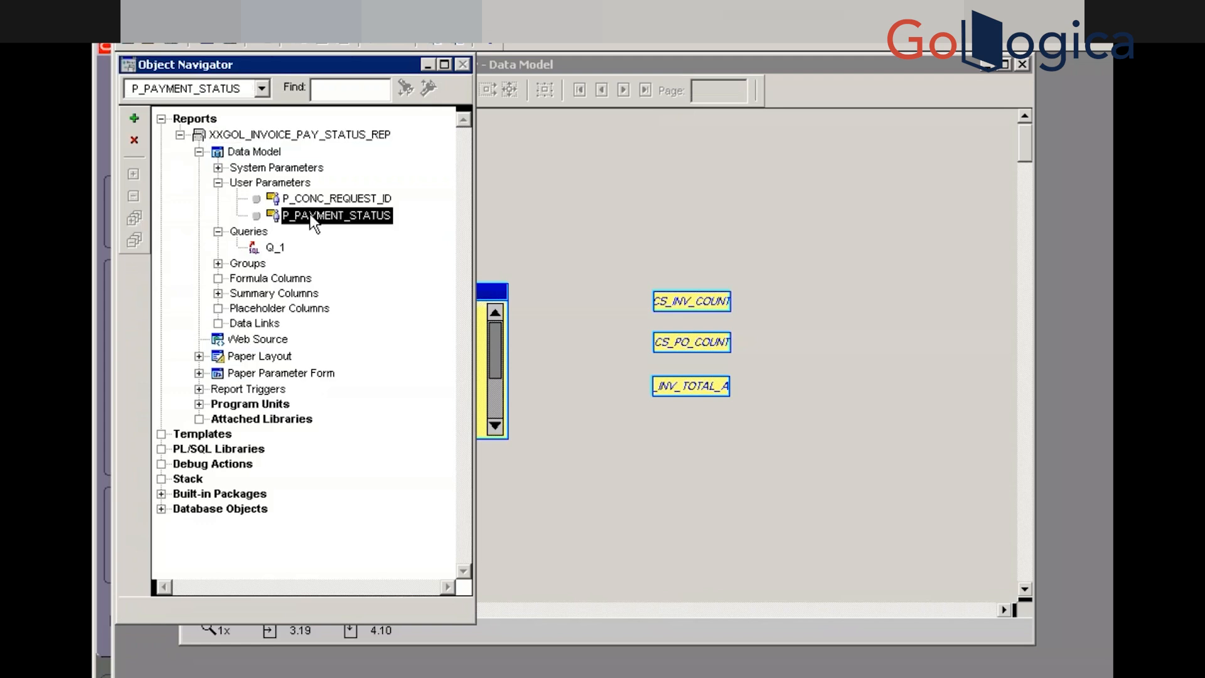
pyautogui.click(310, 214)
pyautogui.hotkey('ctrl', 'c')
pyautogui.click(310, 213)
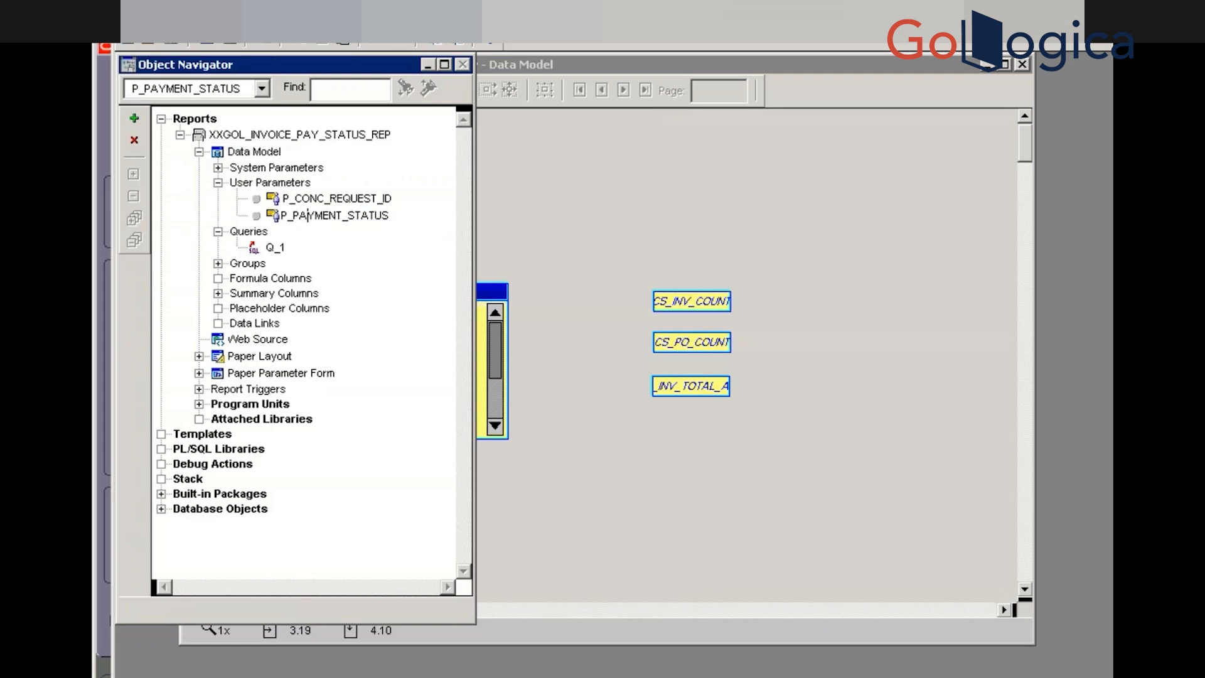
pyautogui.doubleClick(308, 215)
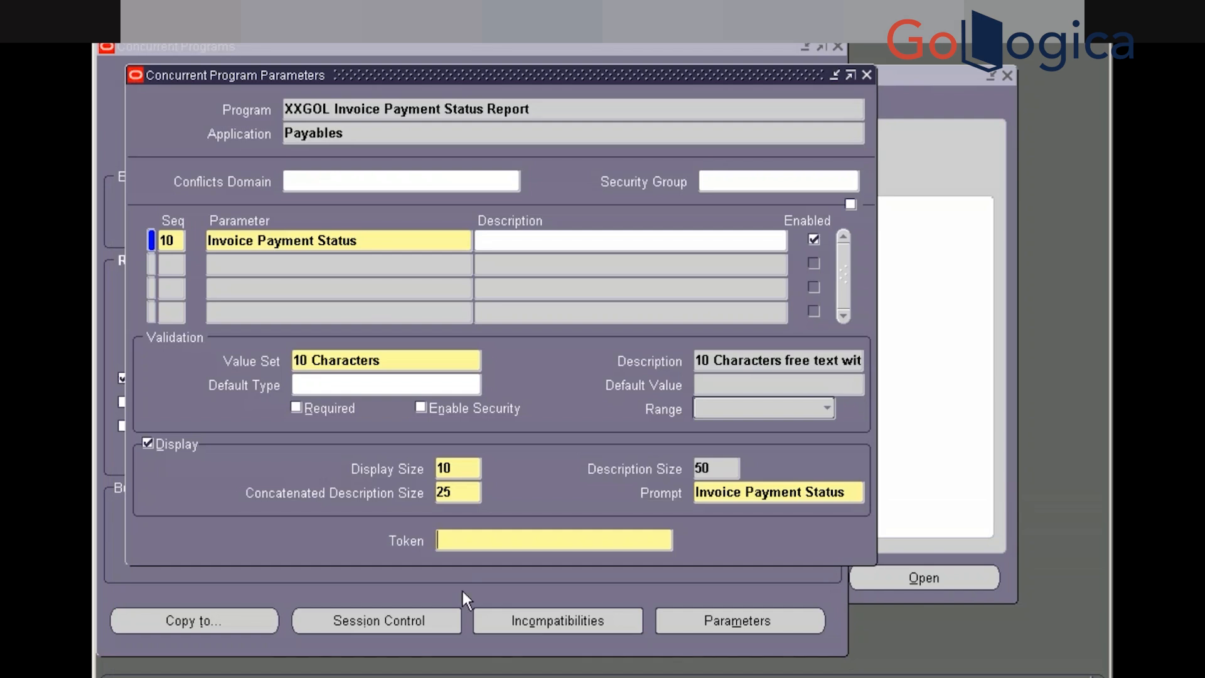
# Paste P_PAYMENT_STATUS into the Token field and tick Required
pyautogui.hotkey('ctrl', 'v')
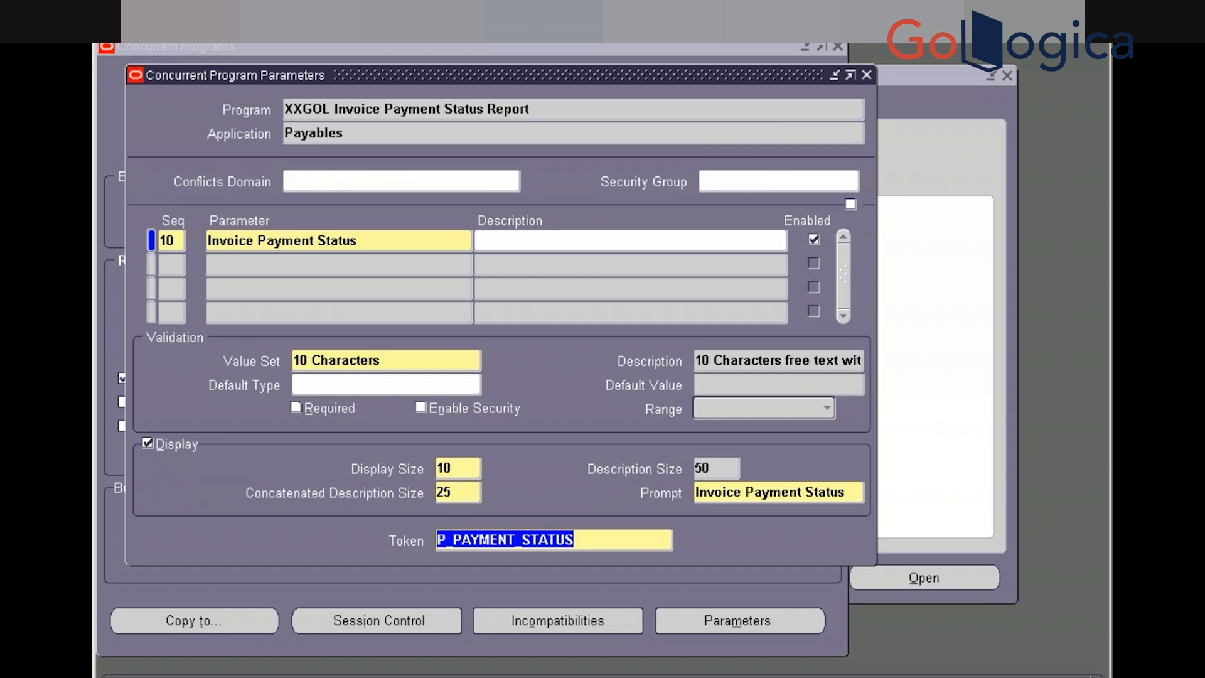
pyautogui.click(296, 408)
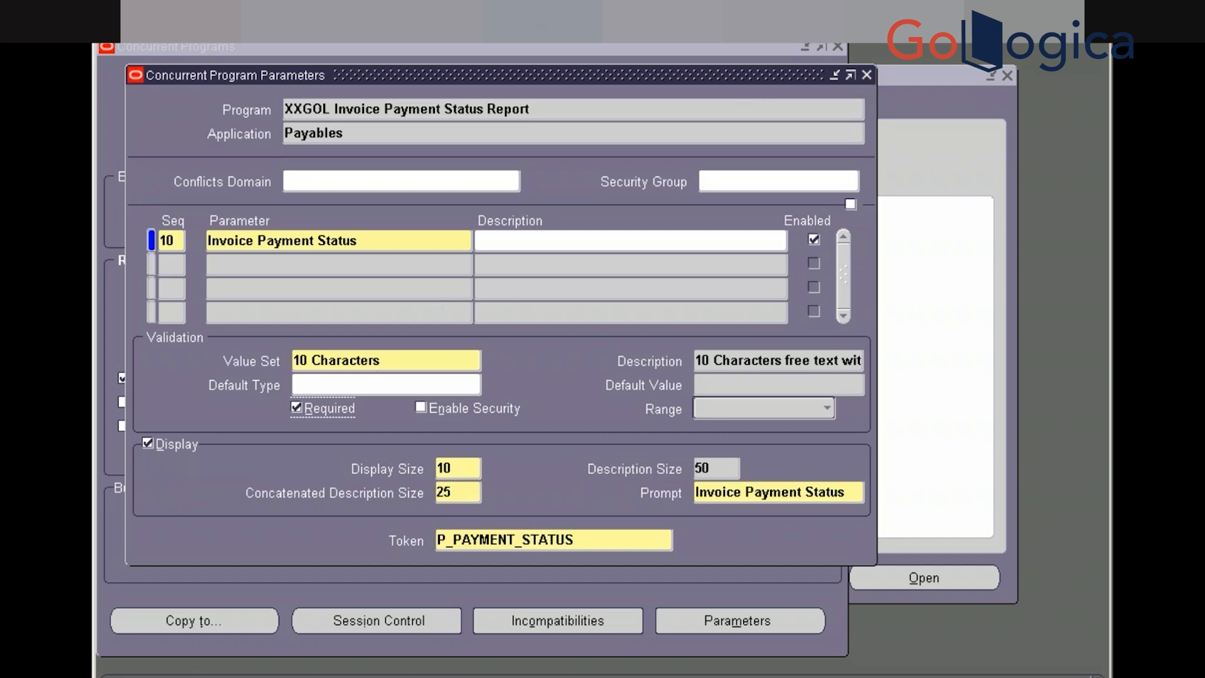
# Close the Parameters window and open Application > Validation > Set in the Navigator
pyautogui.click(866, 75)
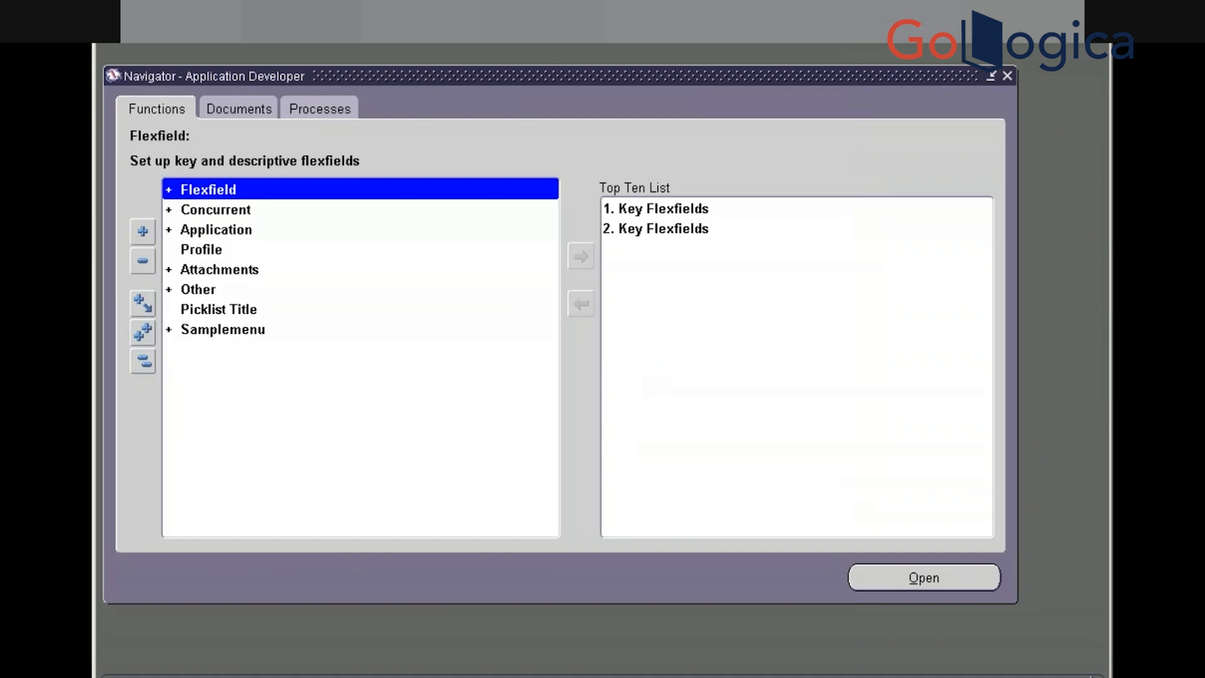
pyautogui.click(202, 227)
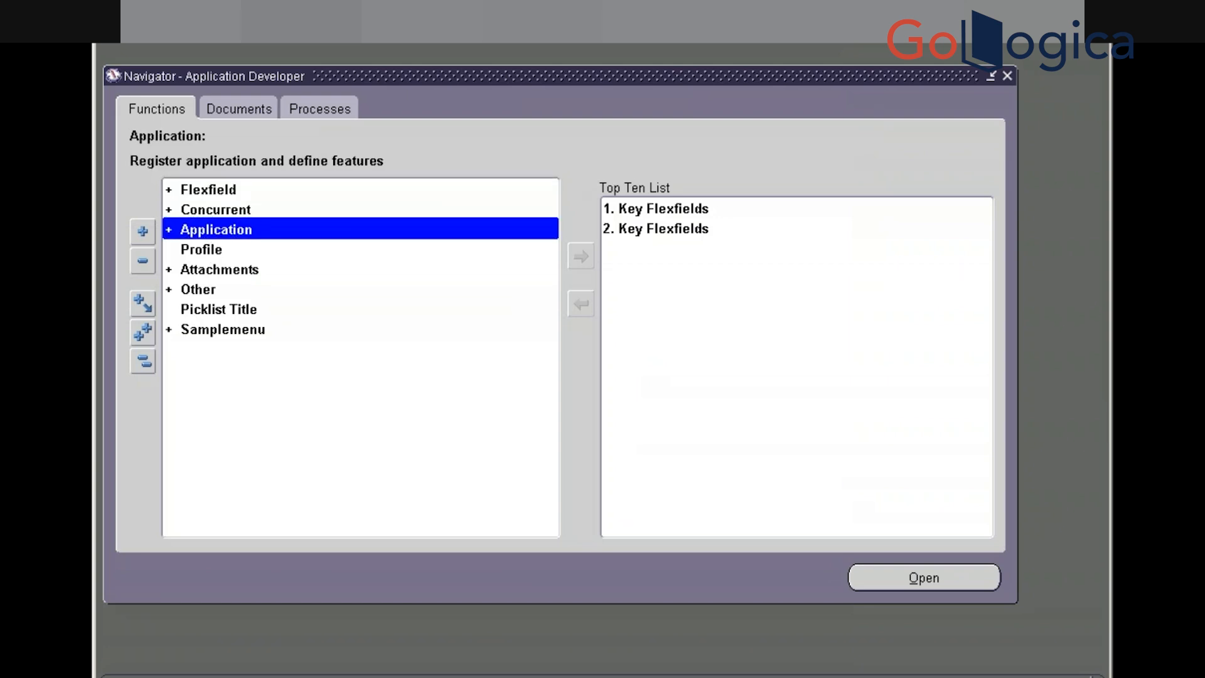
pyautogui.doubleClick(202, 229)
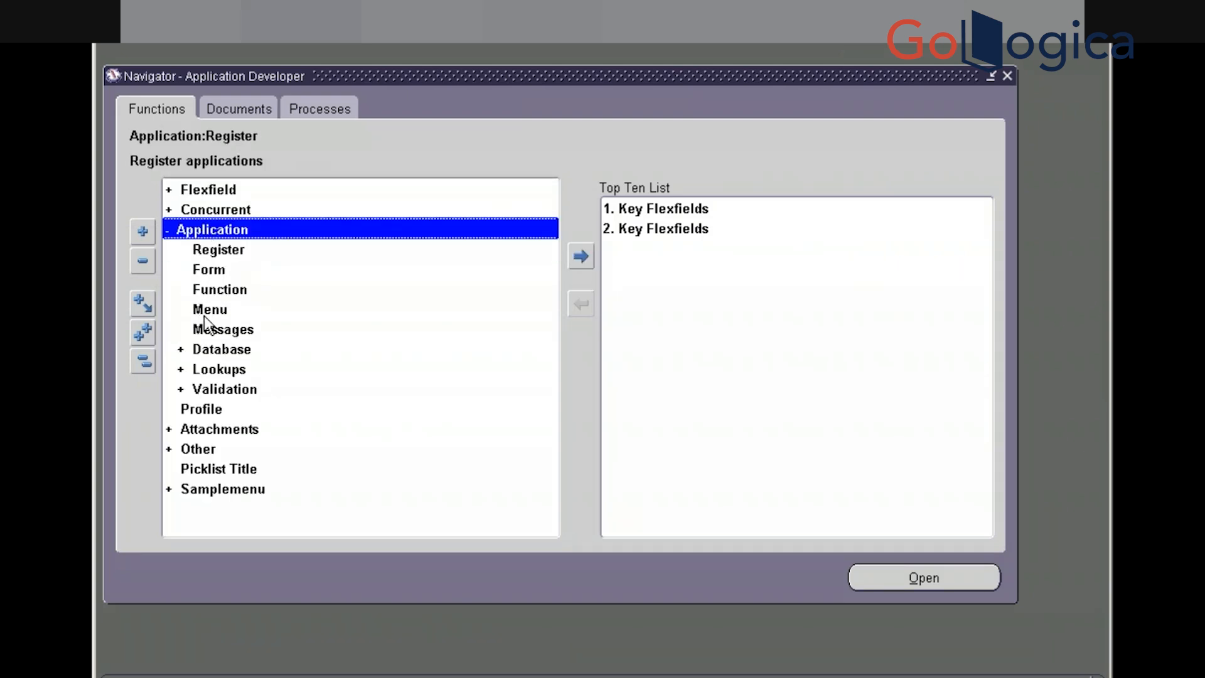
pyautogui.doubleClick(206, 390)
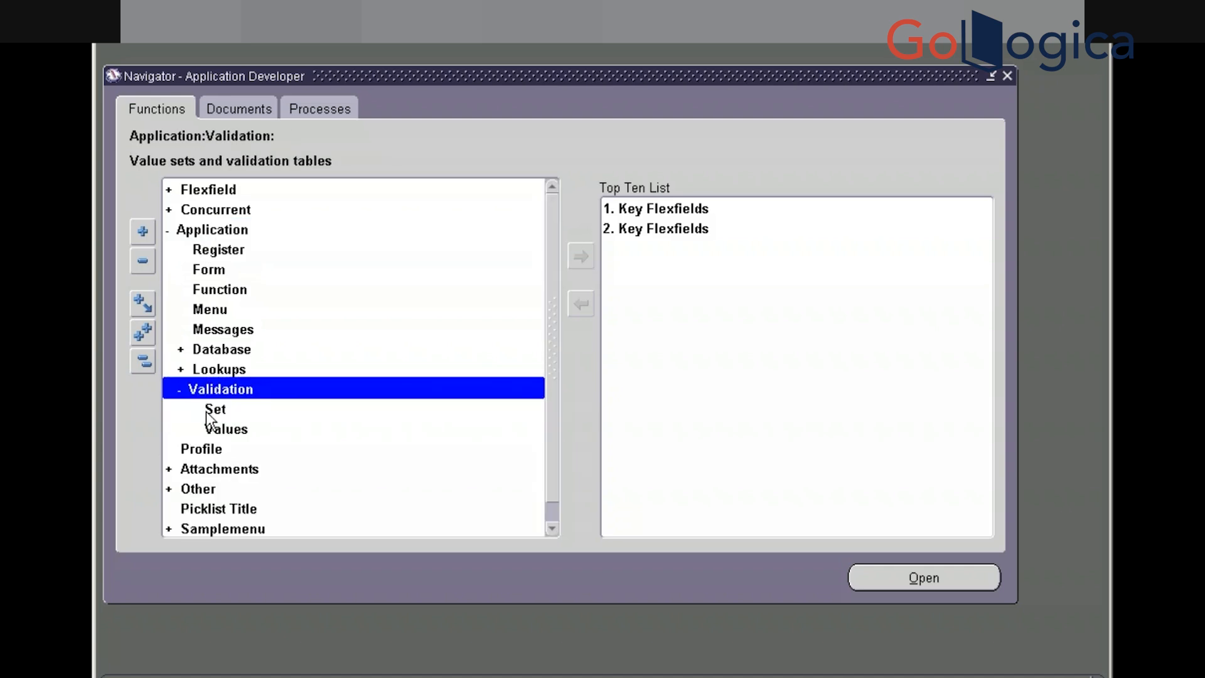
pyautogui.click(206, 412)
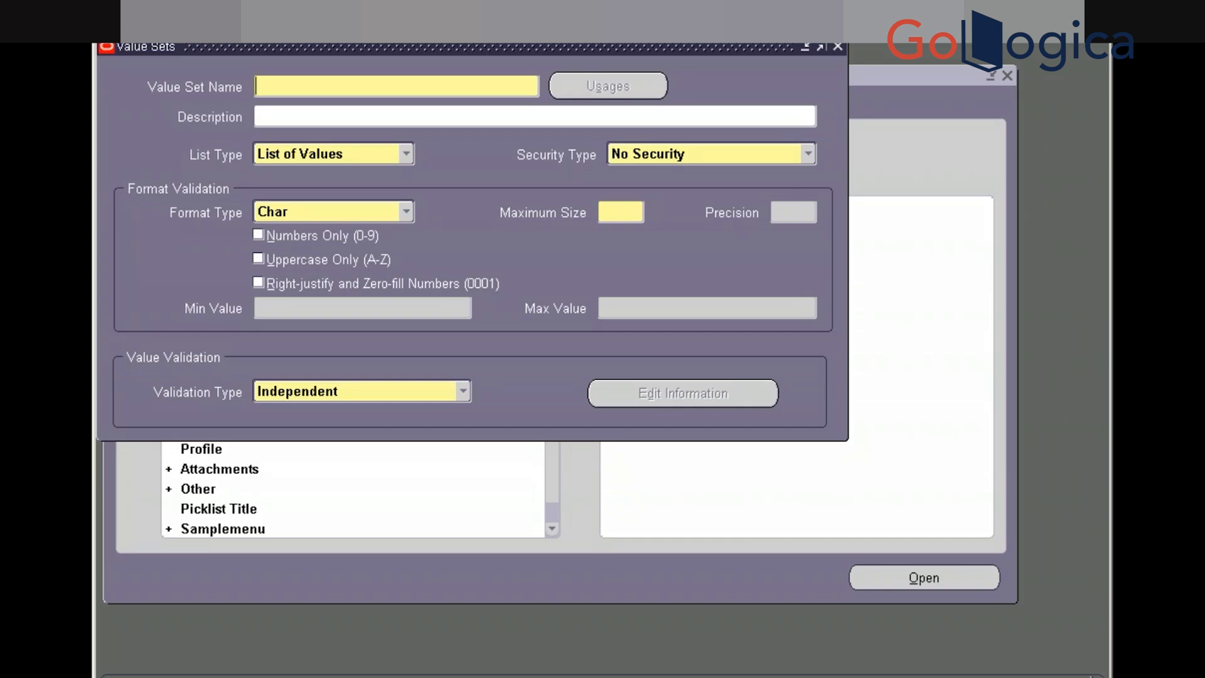
# Save value set XXGOL_INV_PAYMENT_STATUS with maximum size 30, copy its name, and close the form
pyautogui.write('XXGOL_INV_PA')
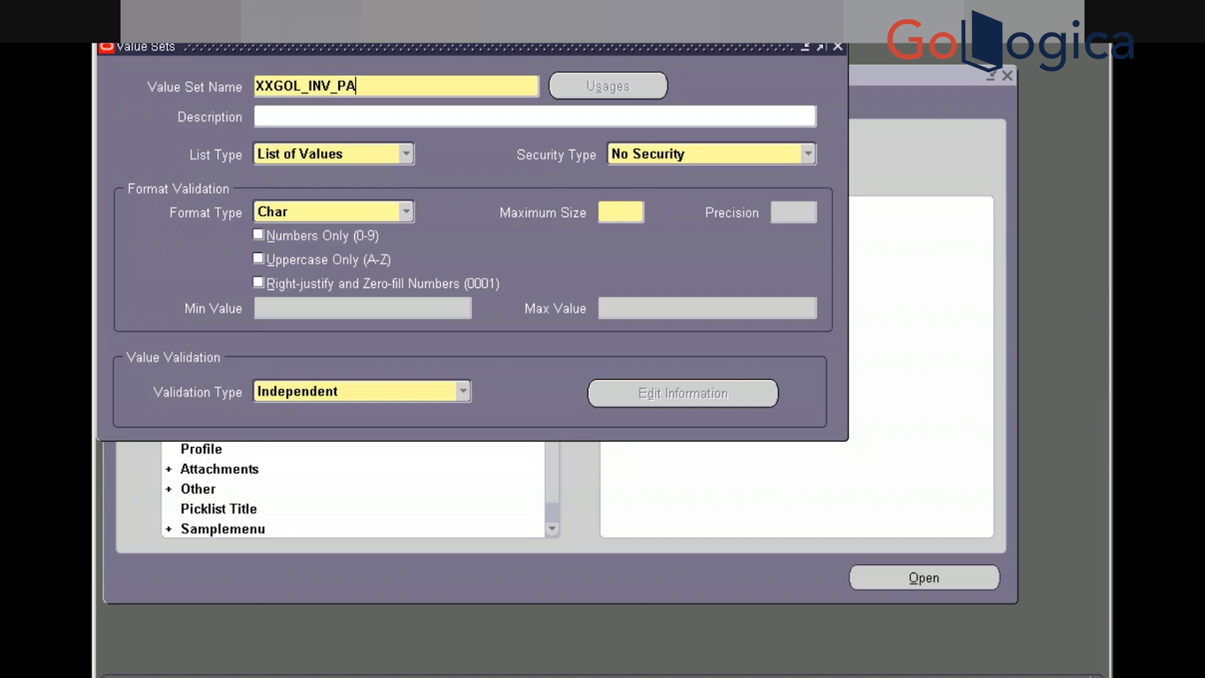
pyautogui.write('YMENT_STAT')
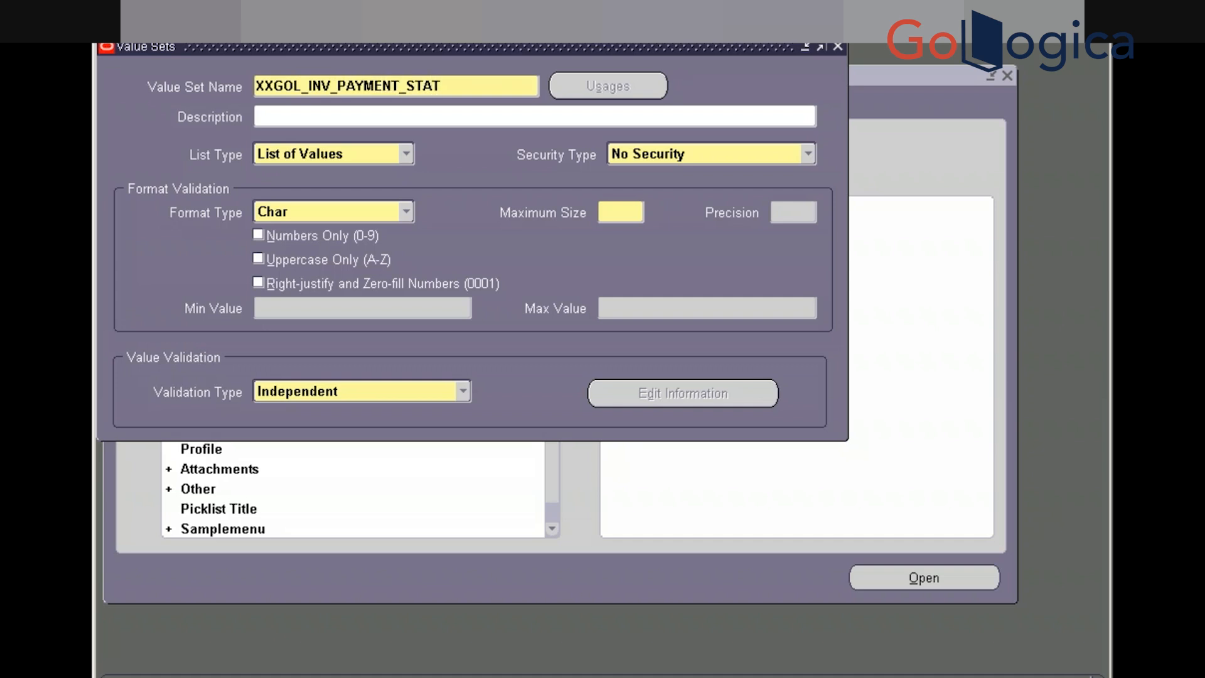
pyautogui.write('US')
pyautogui.click(609, 214)
pyautogui.write('30')
pyautogui.click(186, 31)
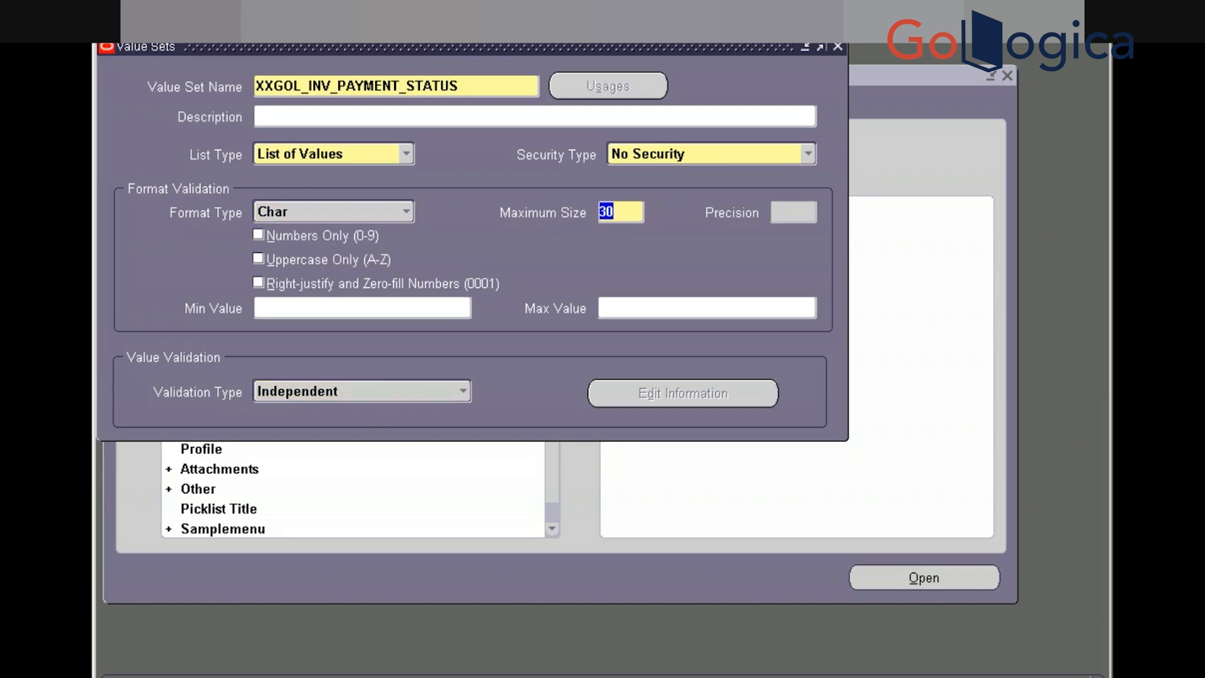
pyautogui.doubleClick(470, 84)
pyautogui.hotkey('ctrl', 'c')
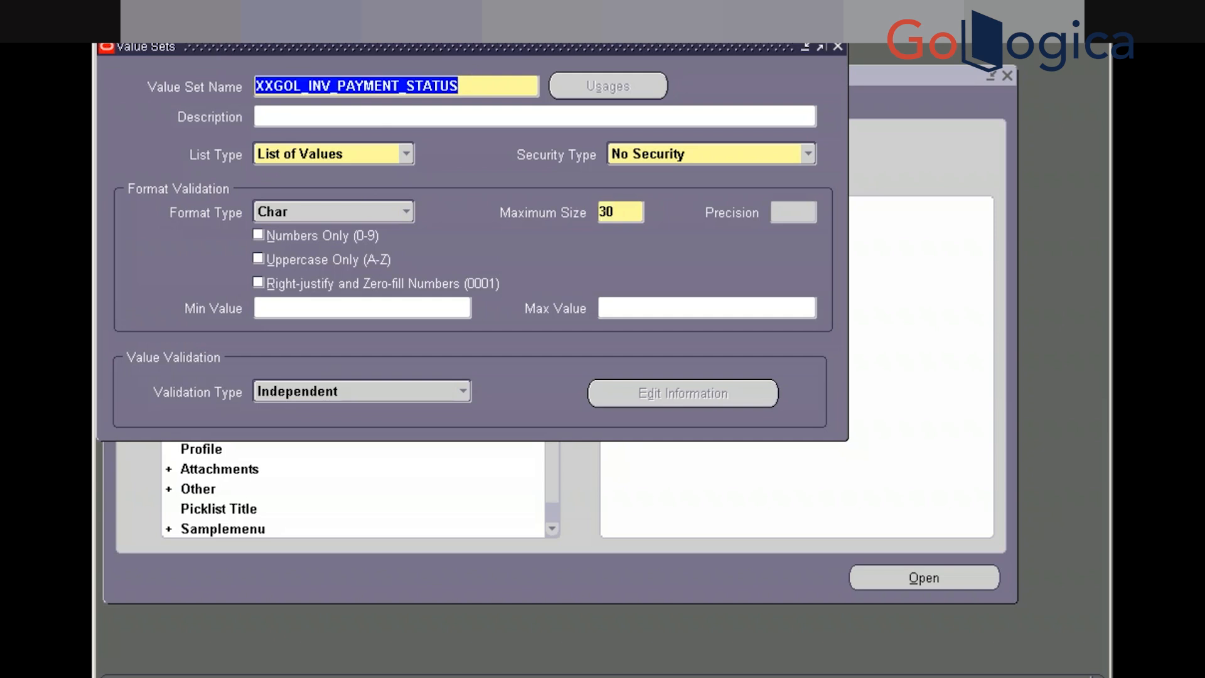
pyautogui.click(837, 47)
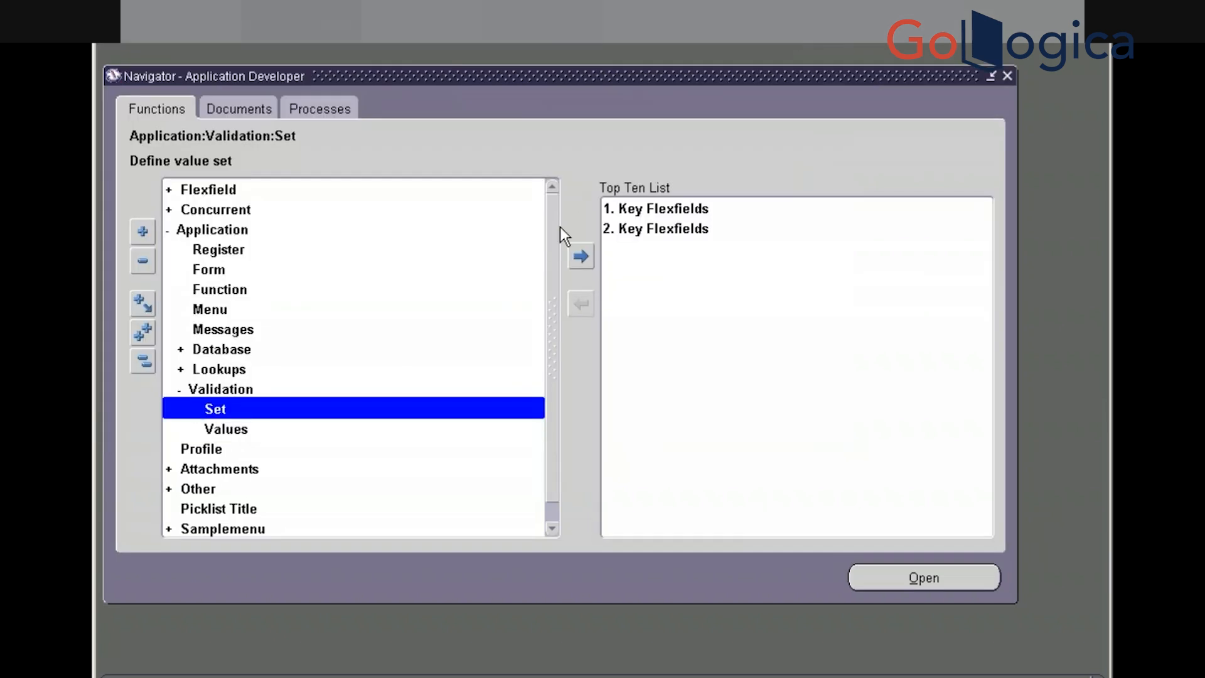
# Find XXGOL_INV_PAYMENT_STATUS in the Segment Values form, start a first value row, then bring up the Start menu
pyautogui.press('Down')
pyautogui.press('Return')
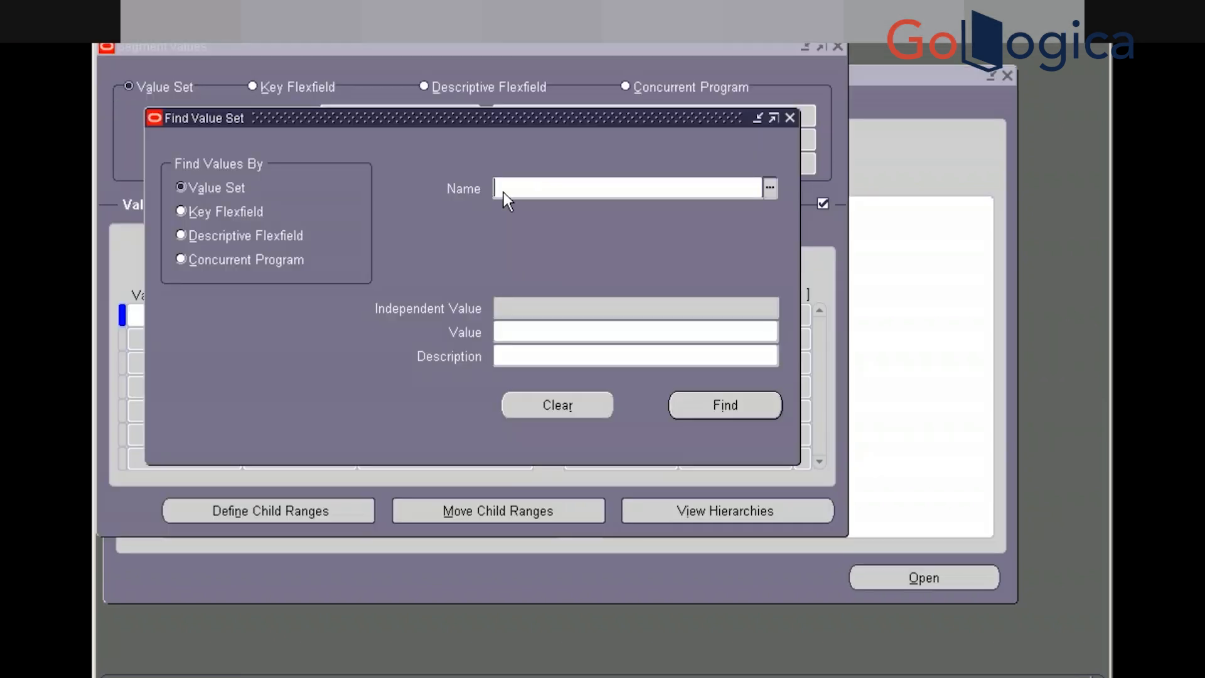
pyautogui.hotkey('ctrl', 'v')
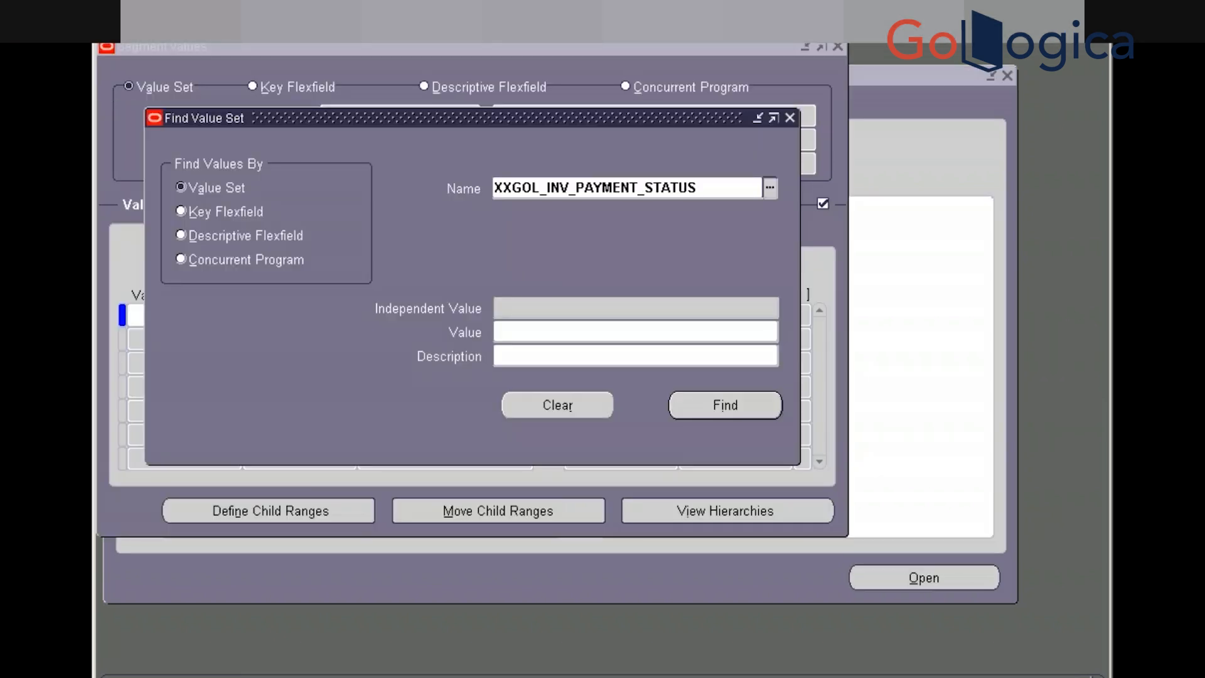
pyautogui.press('Tab')
pyautogui.click(707, 405)
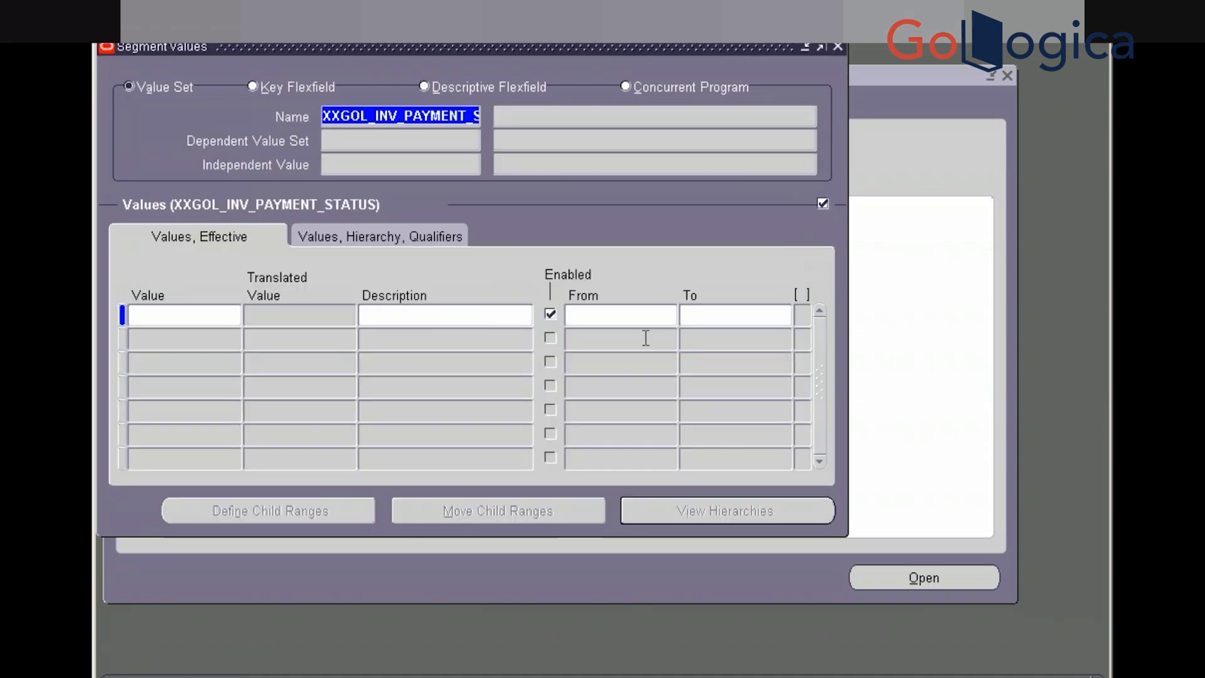
pyautogui.click(190, 310)
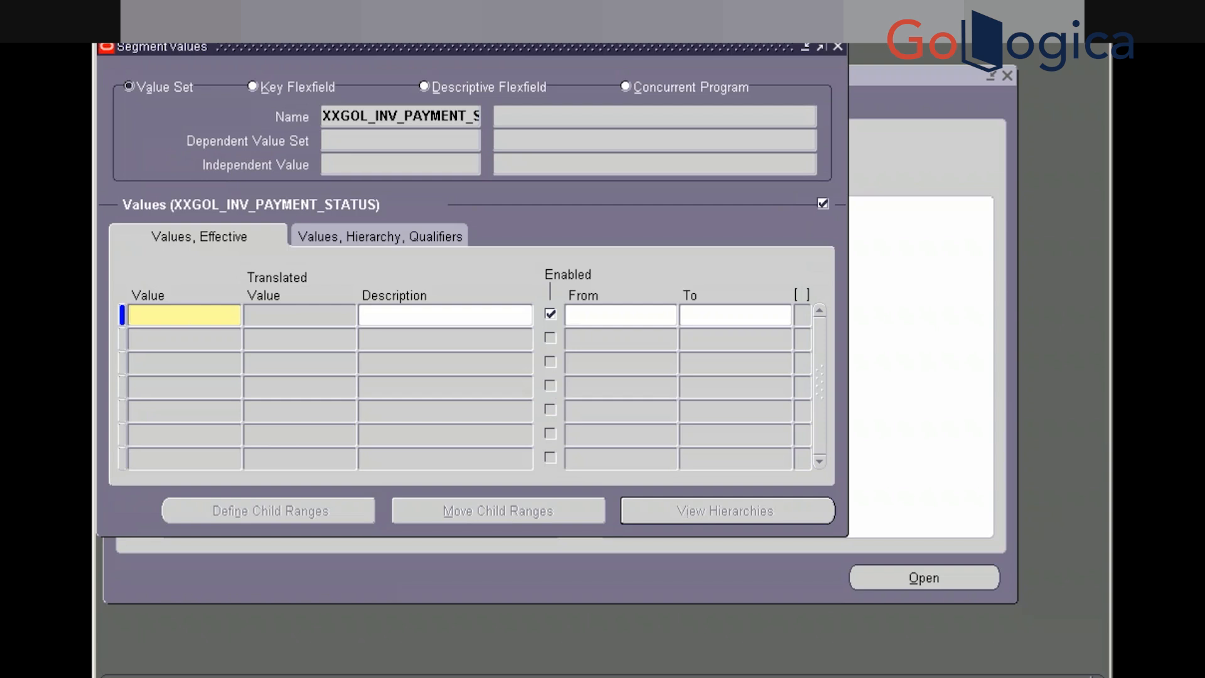
pyautogui.press('super')
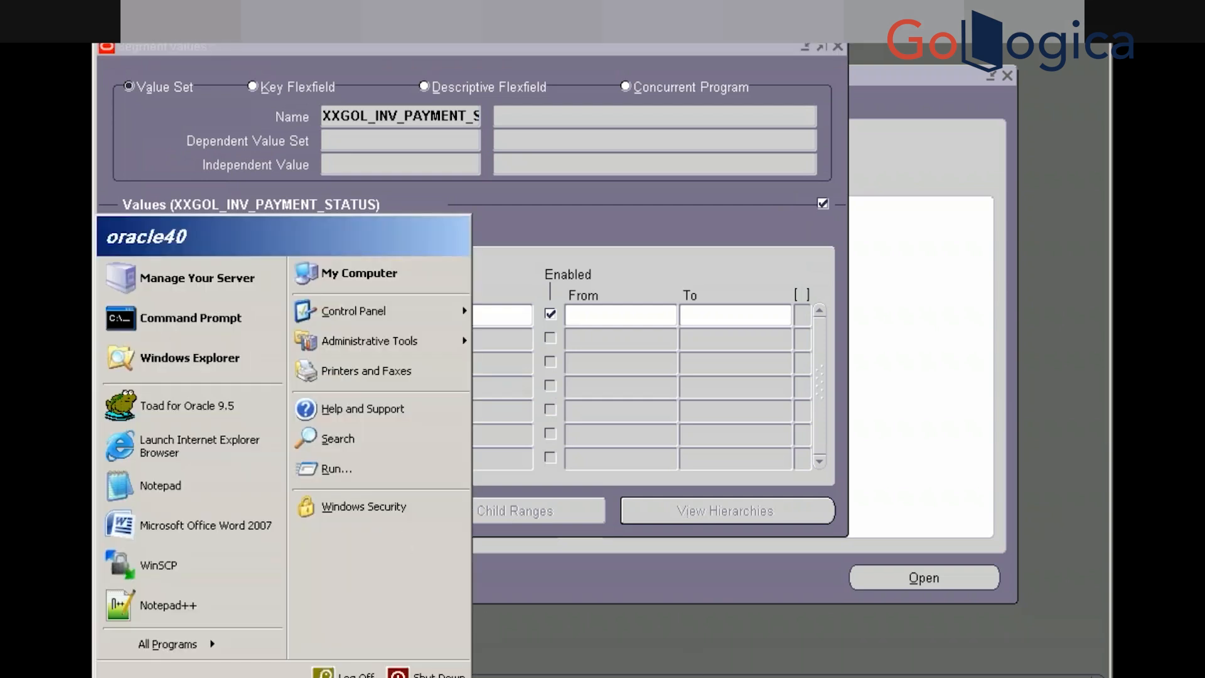
# In Toad, browse the query results to the last columns of the Advantage Corp 1010 row
pyautogui.click(618, 676)
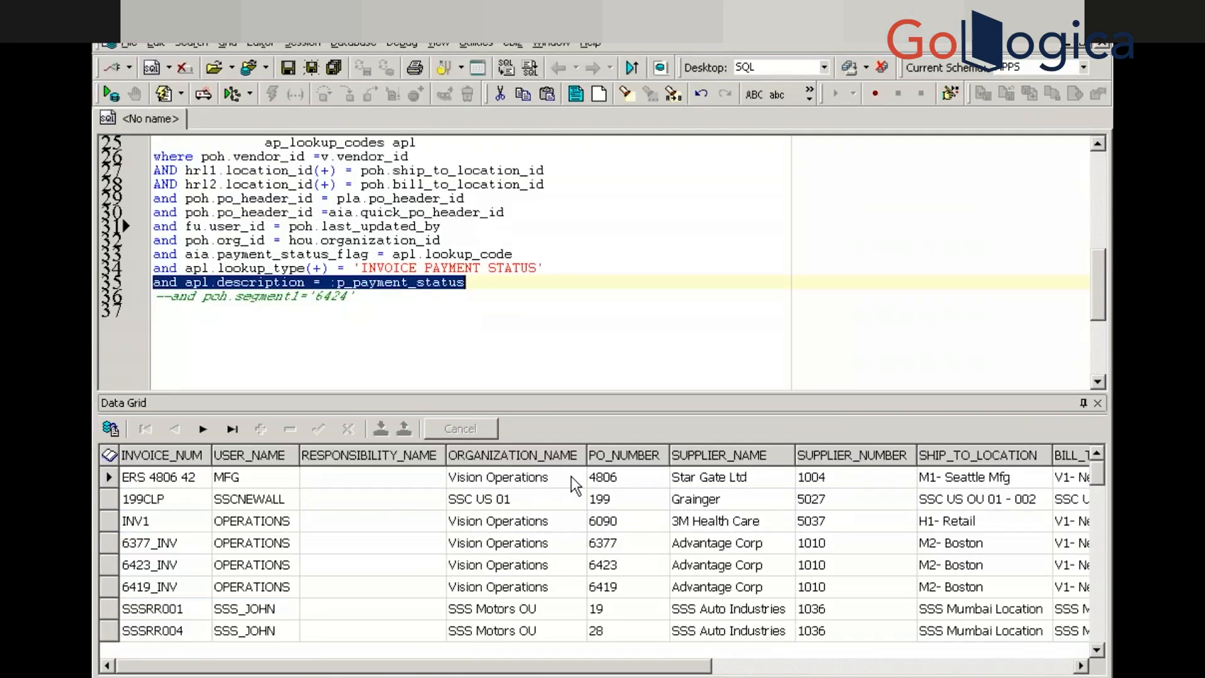
pyautogui.click(908, 499)
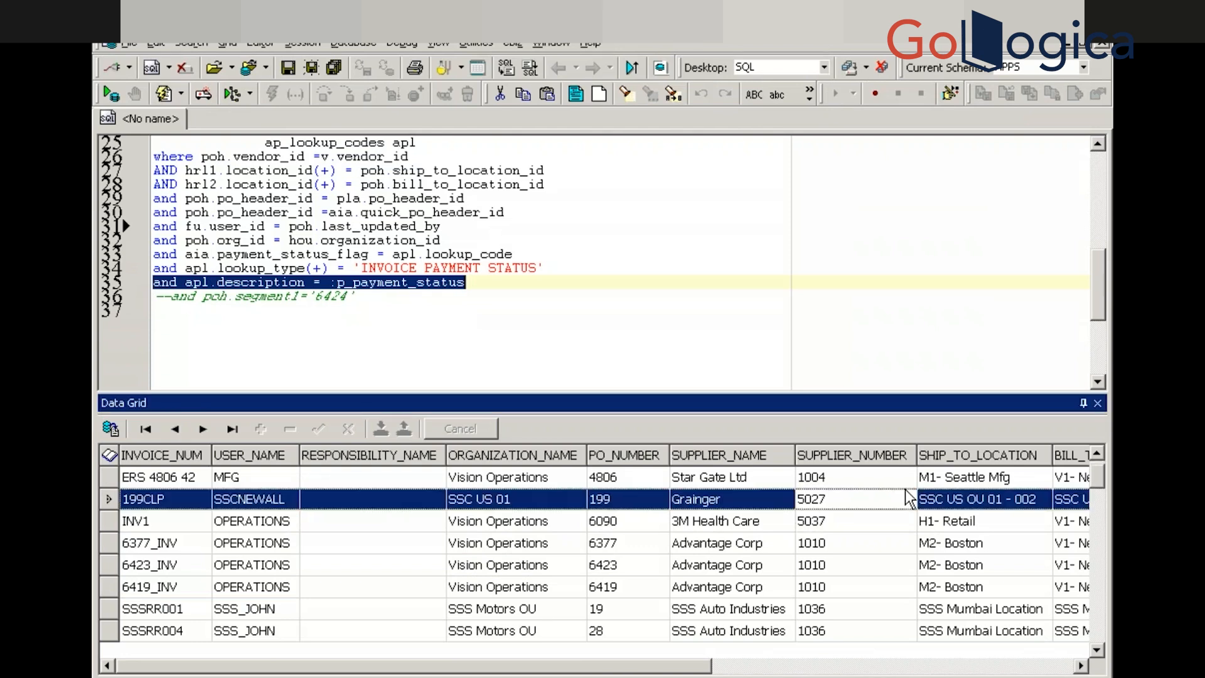
pyautogui.press('End')
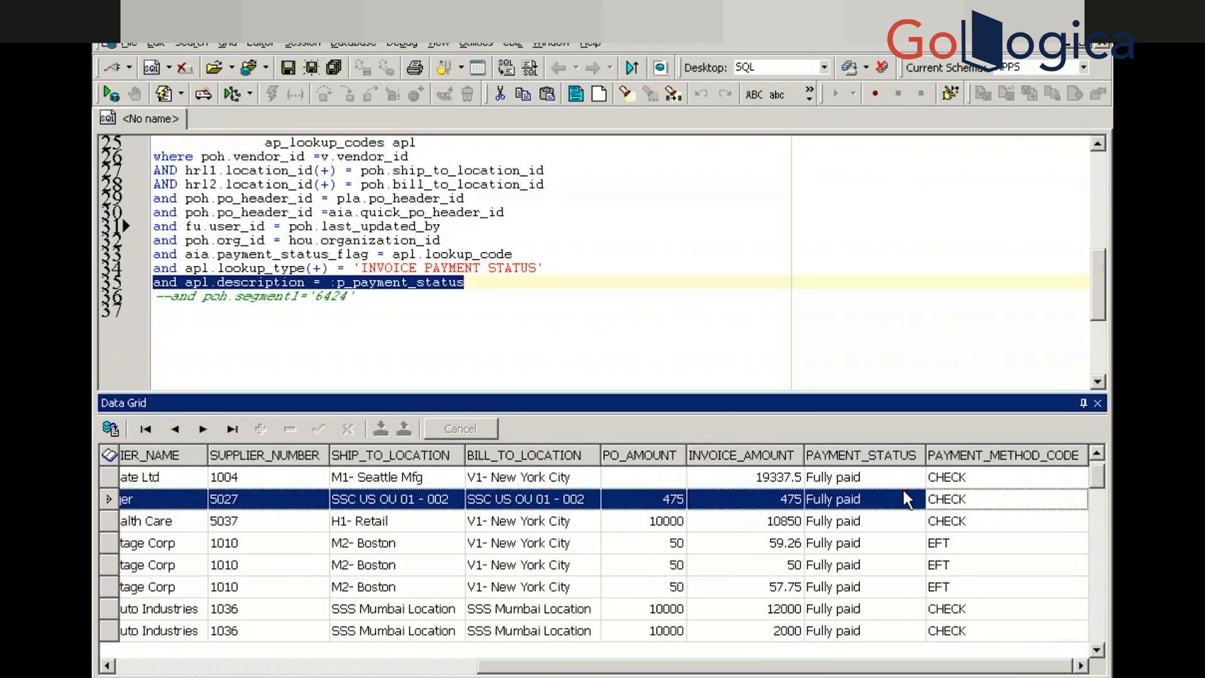
pyautogui.click(857, 568)
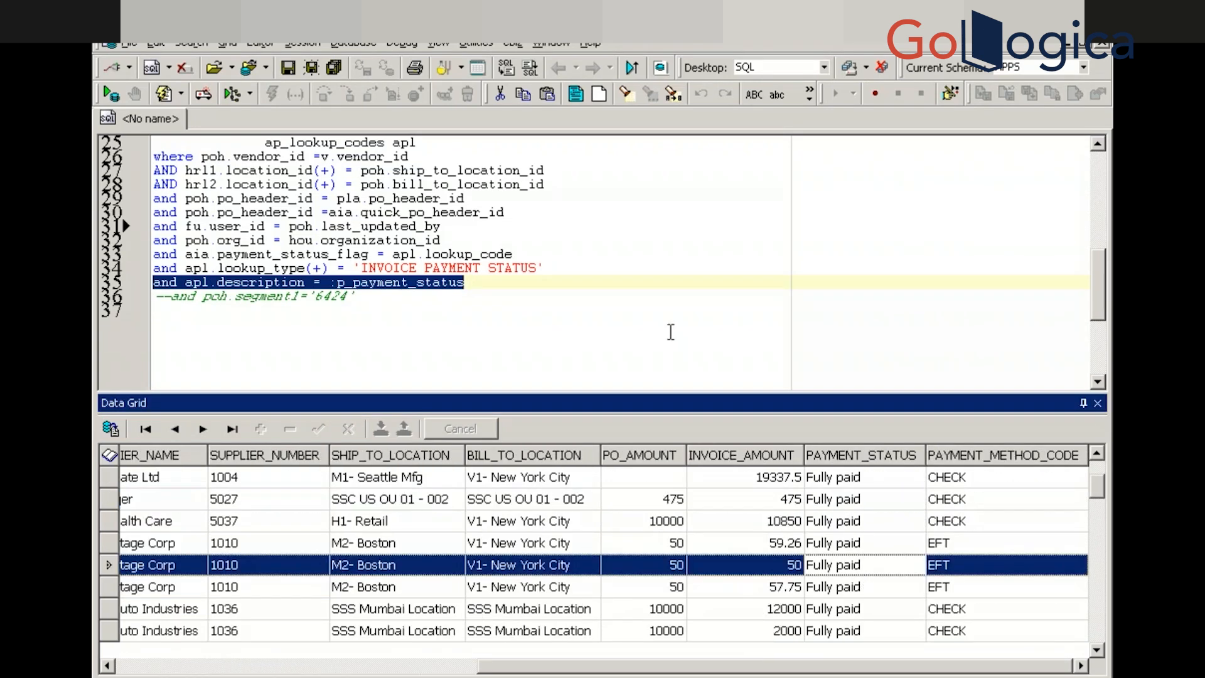
# Add a blank line after line 34, re-run the query with F9, and check the PAYMENT_STATUS values
pyautogui.click(650, 325)
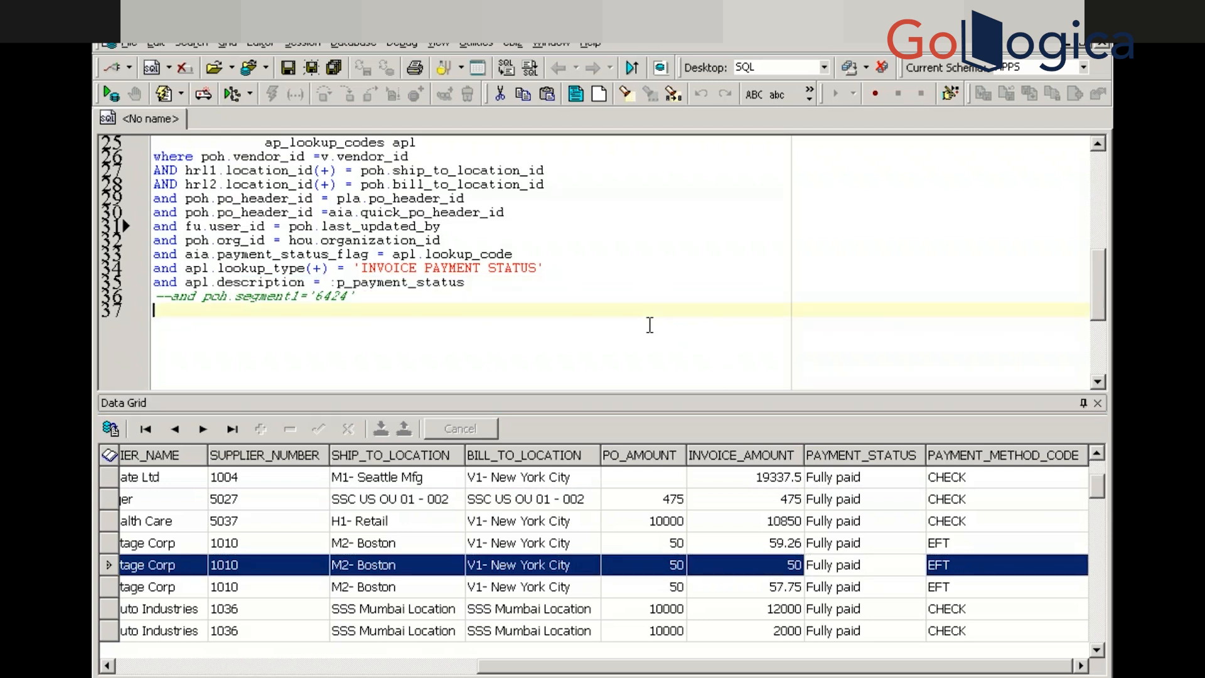
pyautogui.click(555, 264)
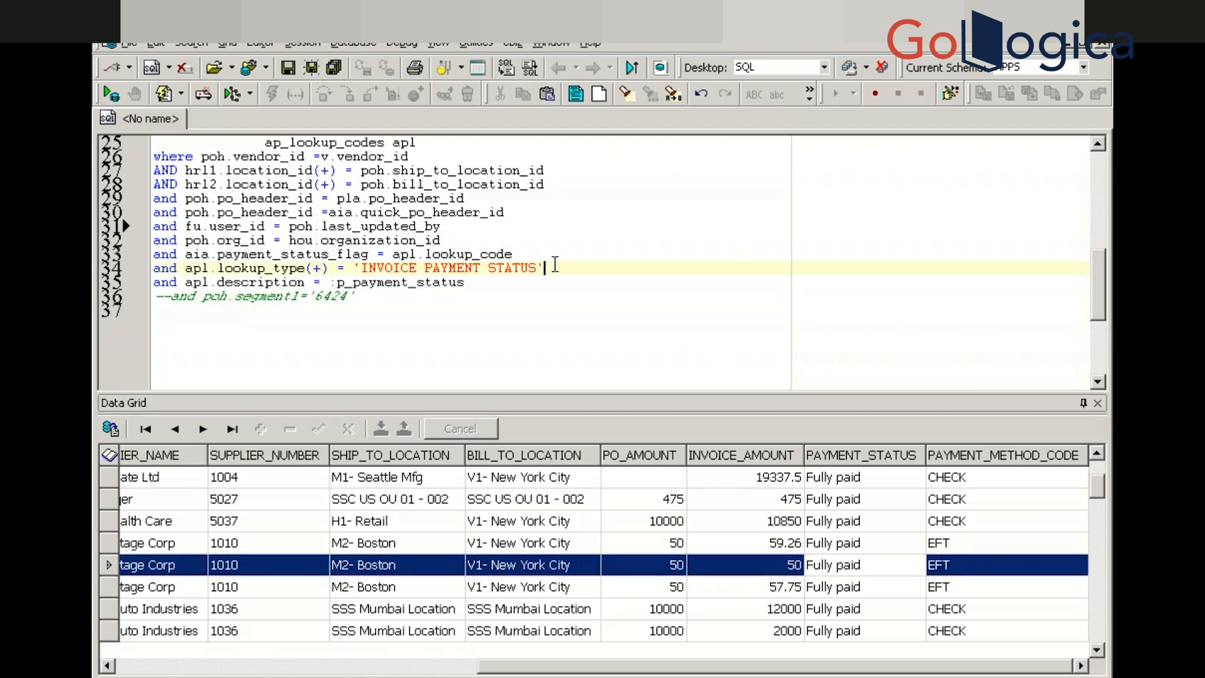
pyautogui.press('Return')
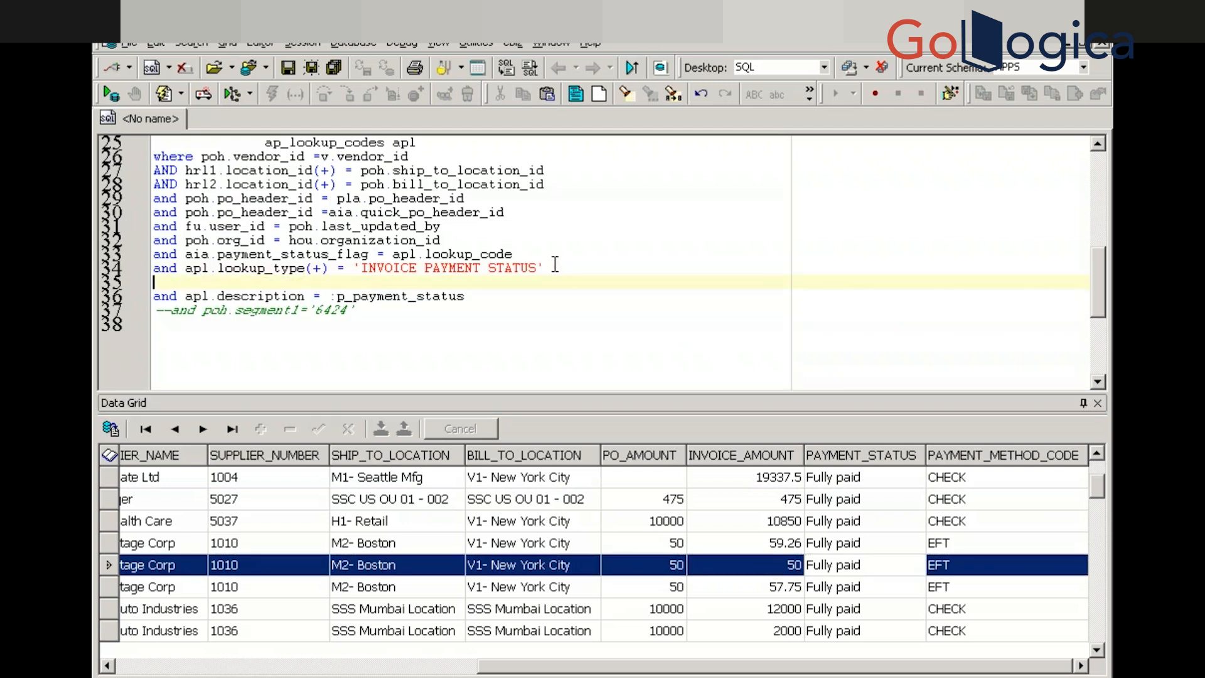
pyautogui.click(503, 234)
pyautogui.press('F9')
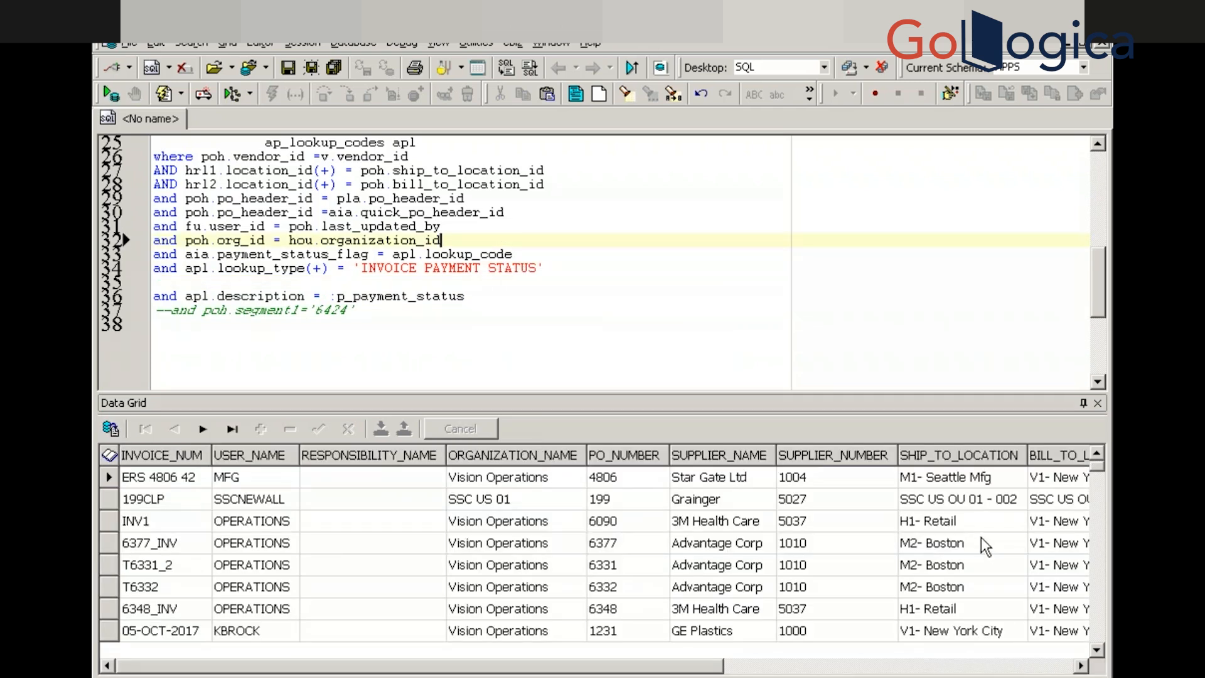
pyautogui.click(894, 564)
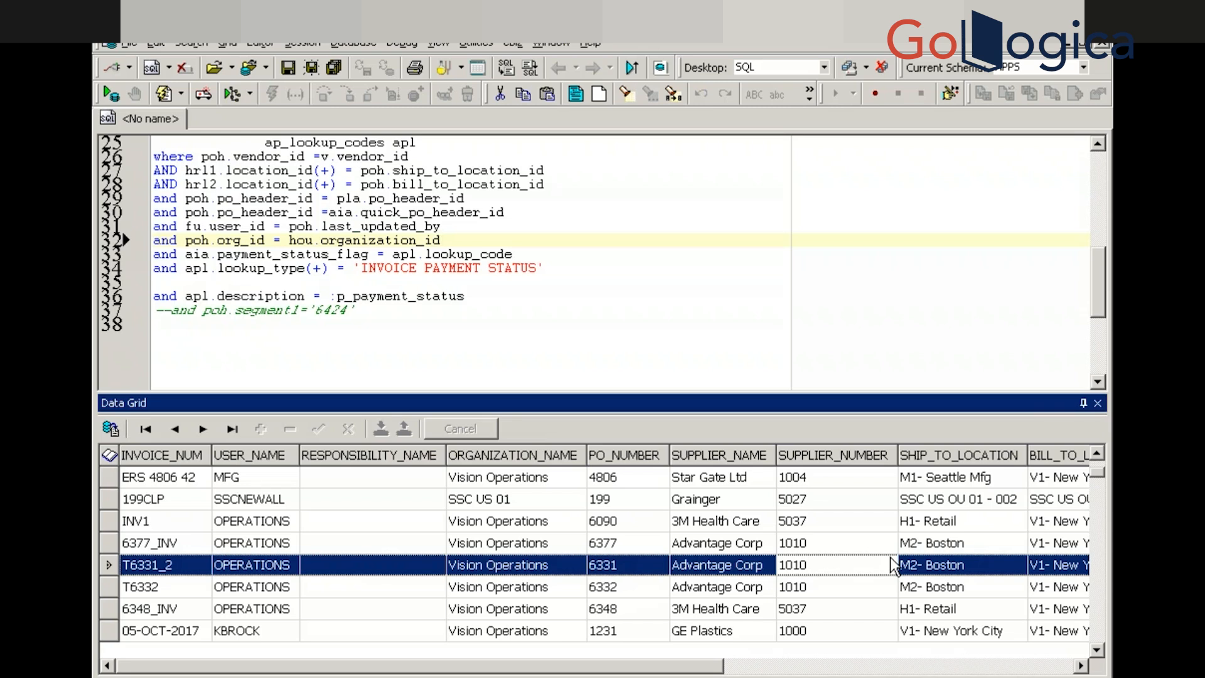
pyautogui.press('Right')
pyautogui.press('Right')
pyautogui.press('Right')
pyautogui.press('Right')
pyautogui.press('Right')
pyautogui.press('Right')
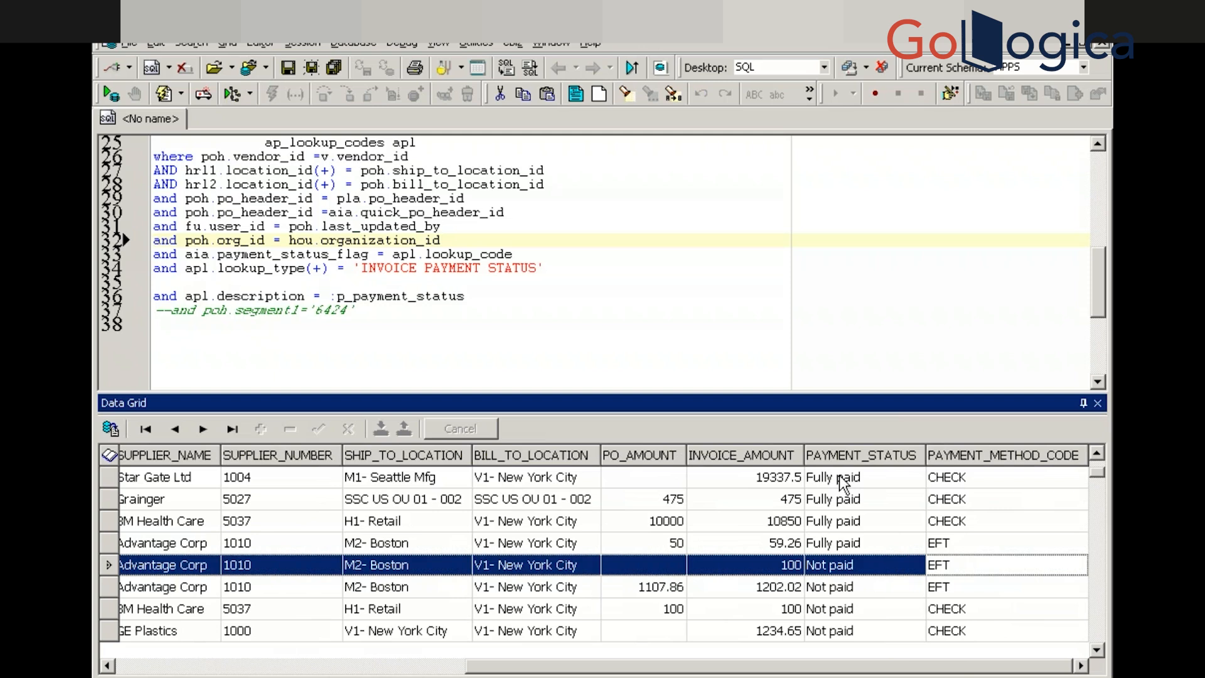
pyautogui.click(849, 508)
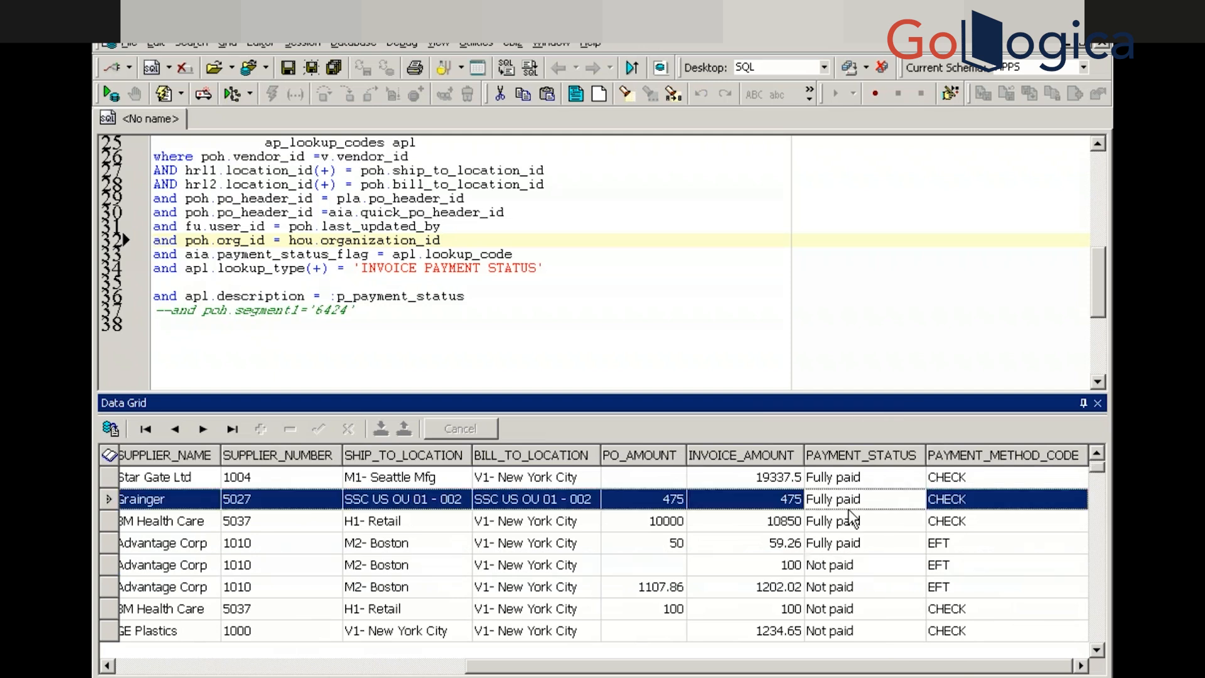
pyautogui.hotkey('alt', 'Tab')
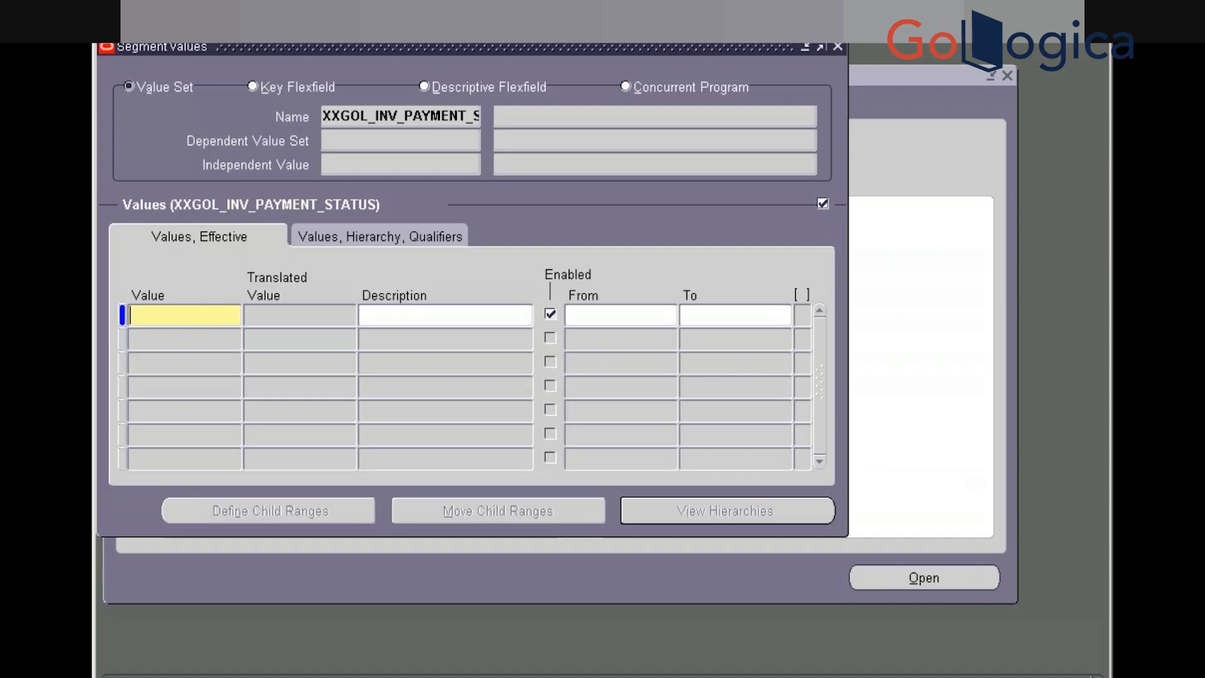
# Enter 'Fully paid' and 'Not paid' as the first two values of the value set
pyautogui.write('Fully paid')
pyautogui.press('Tab')
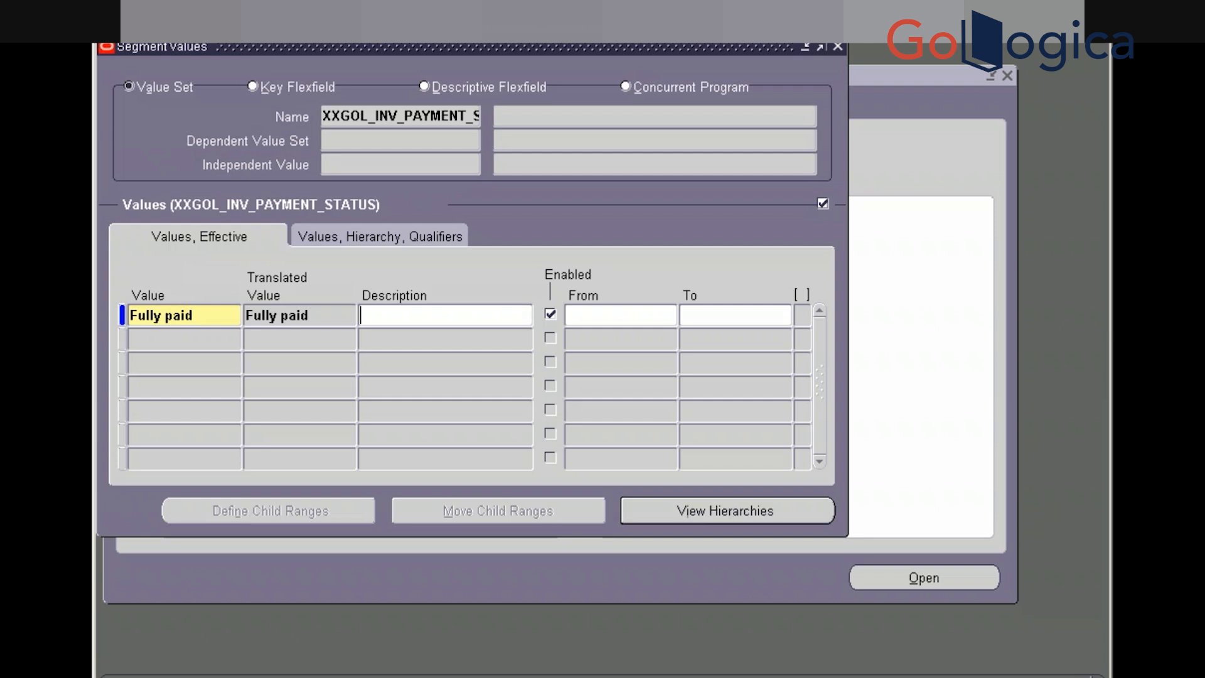
pyautogui.hotkey('alt', 'Tab')
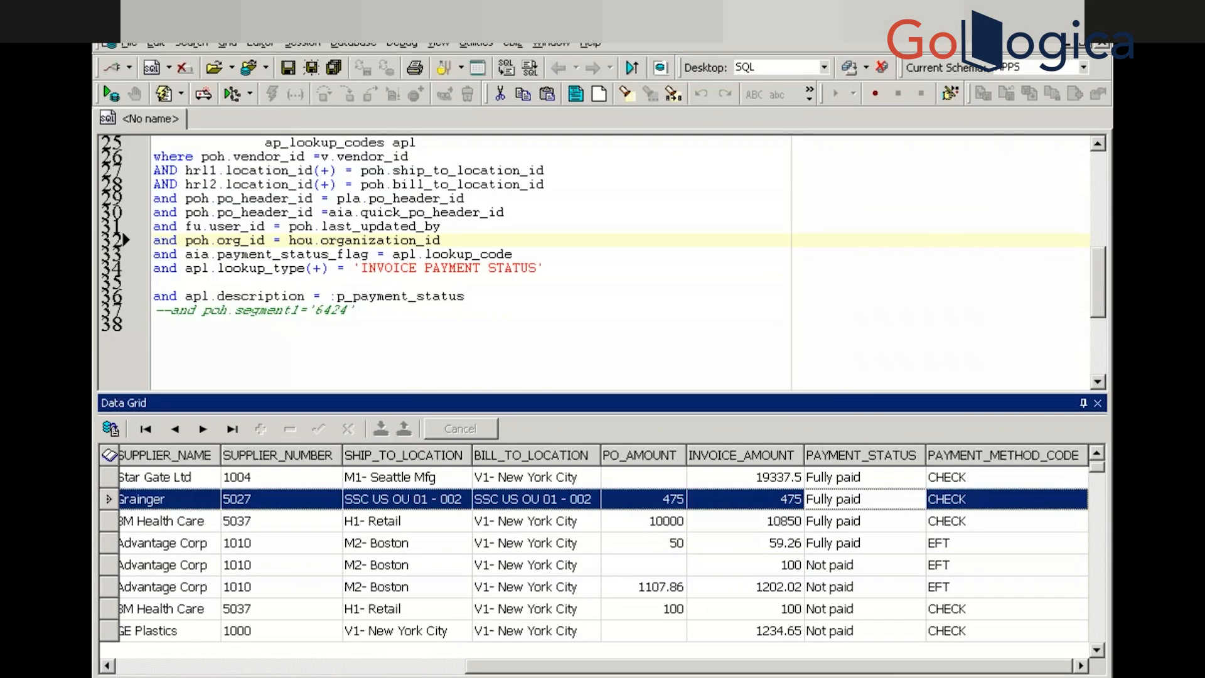
pyautogui.click(856, 611)
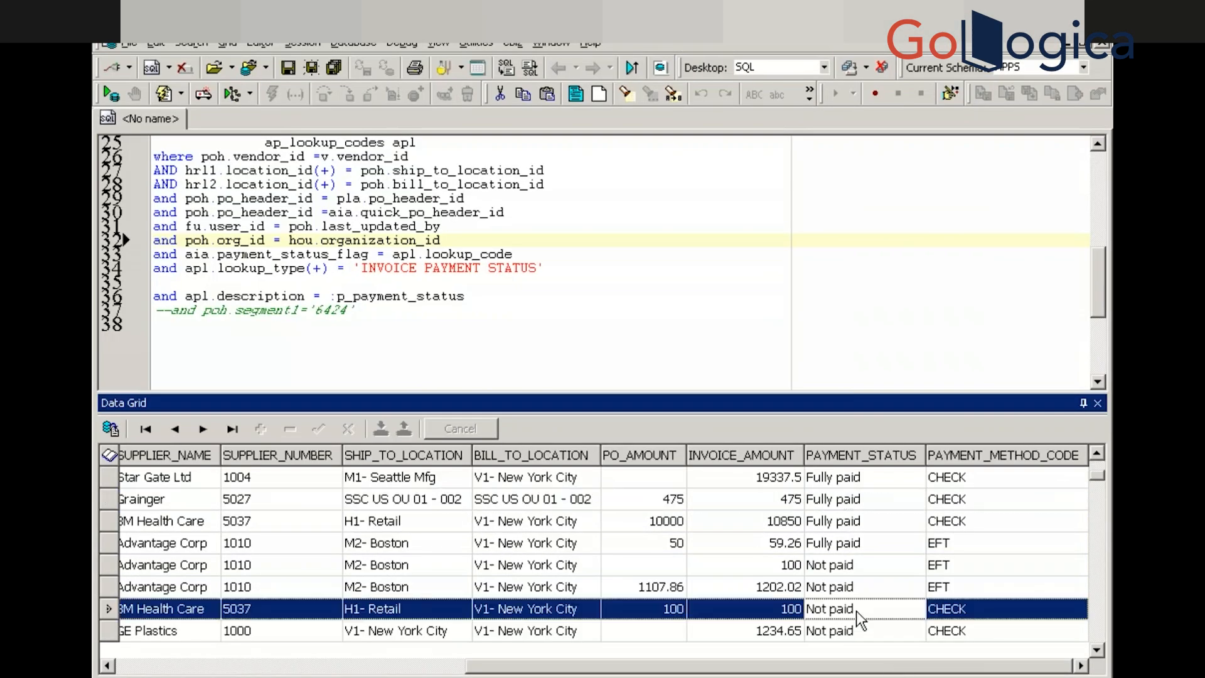
pyautogui.hotkey('alt', 'Tab')
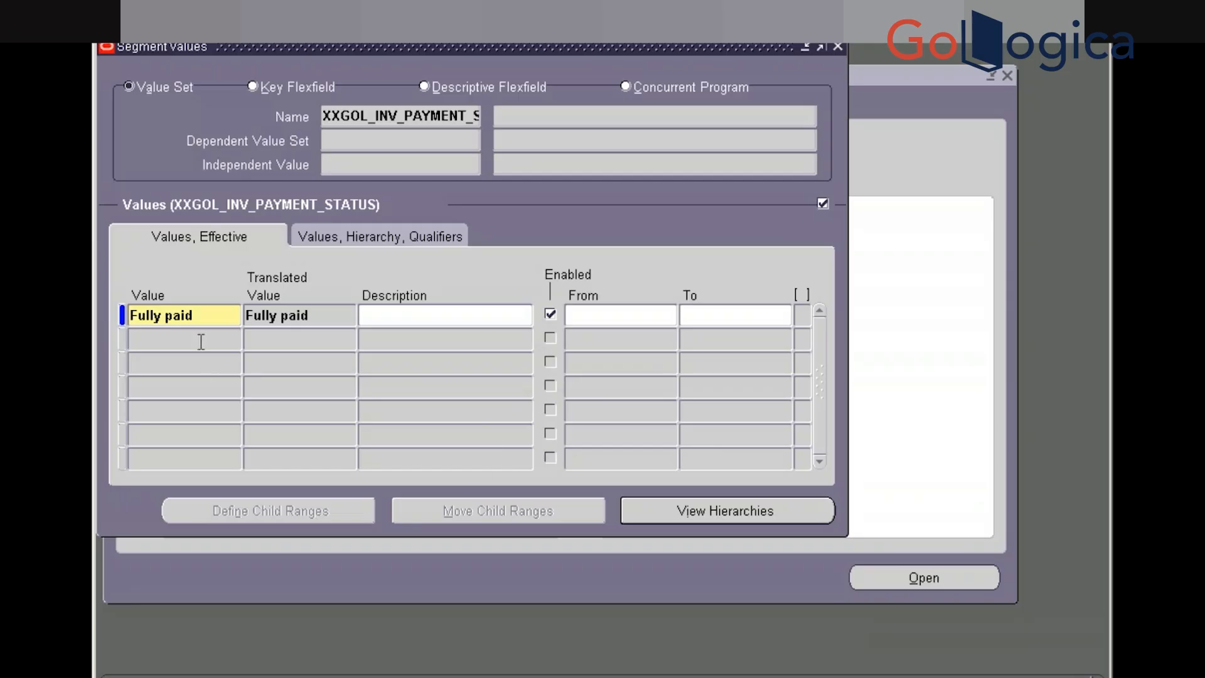
pyautogui.click(201, 338)
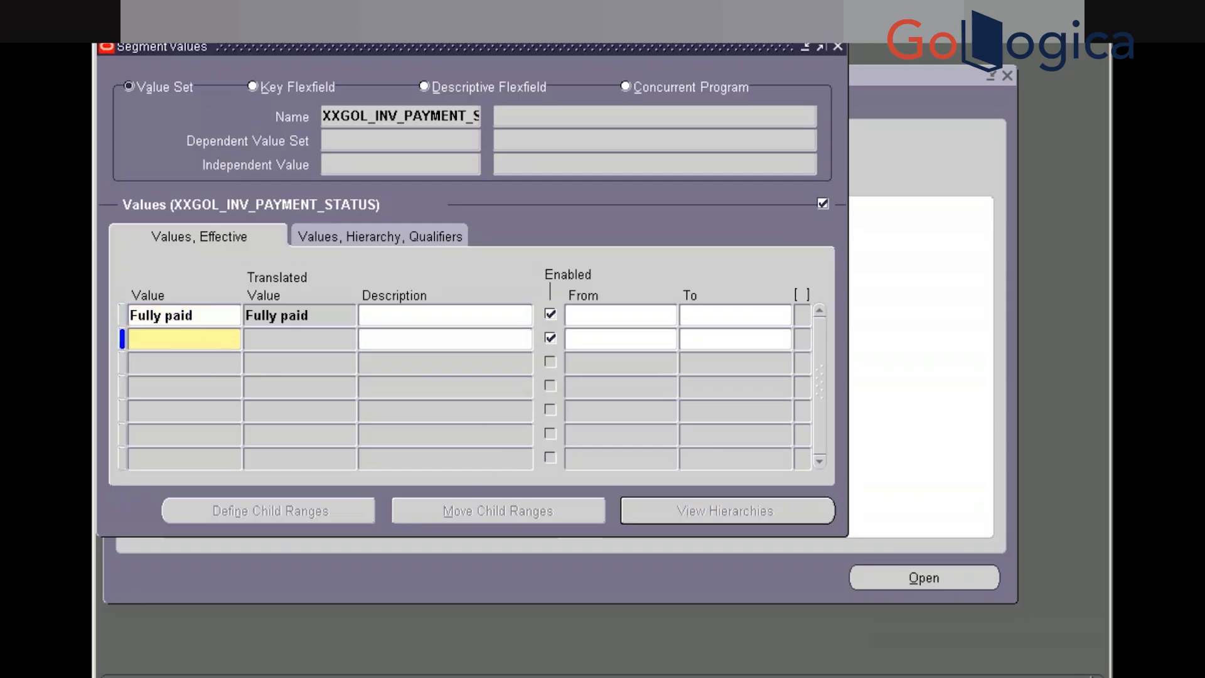
pyautogui.write('Not paid')
pyautogui.press('Tab')
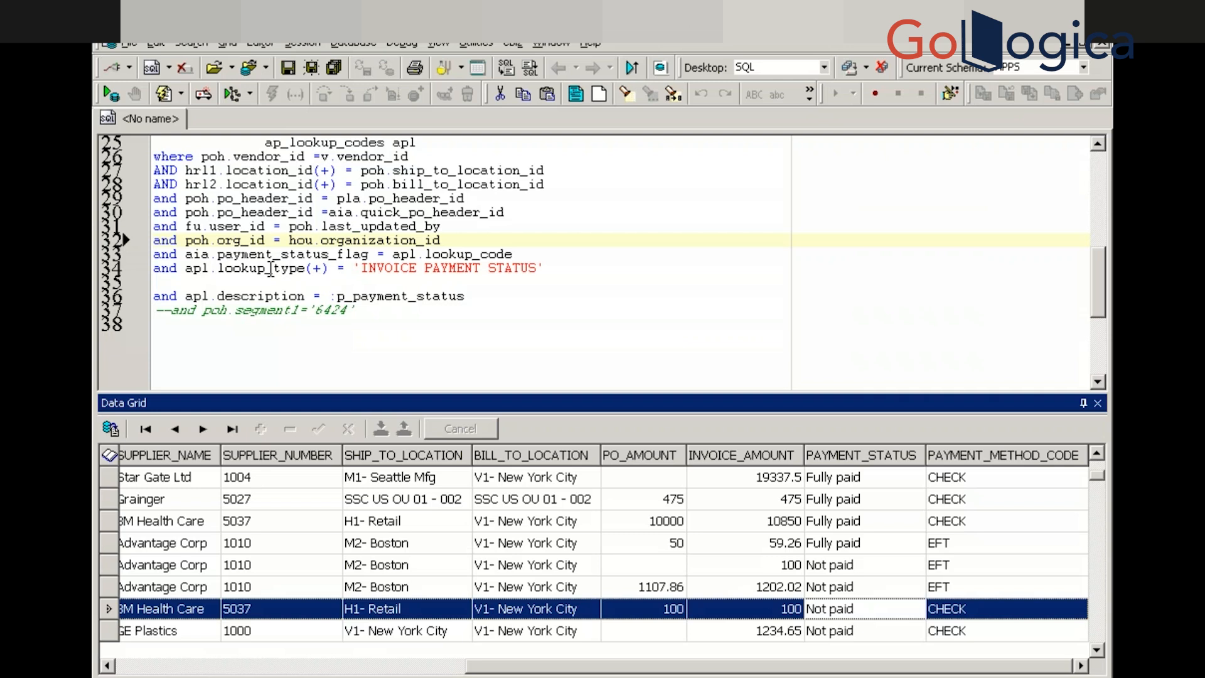
# Scroll through Toad's query results to review more records
pyautogui.click(838, 567)
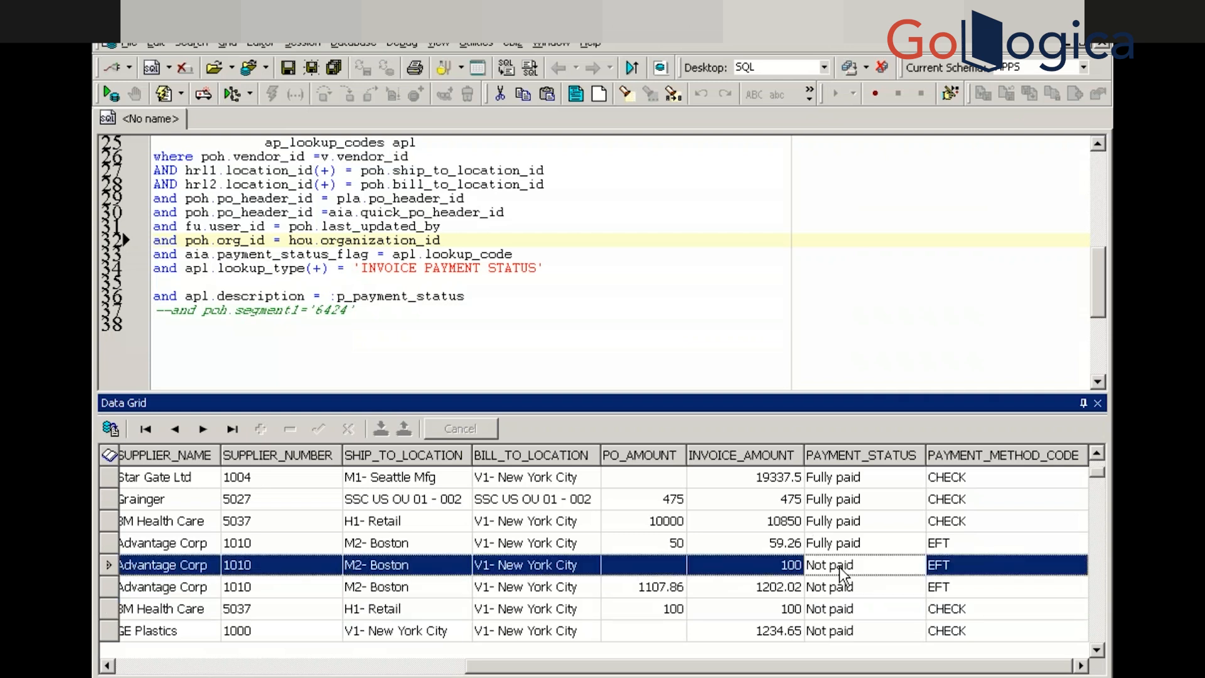
pyautogui.scroll(-10, 838, 567)
pyautogui.scroll(-5, 838, 566)
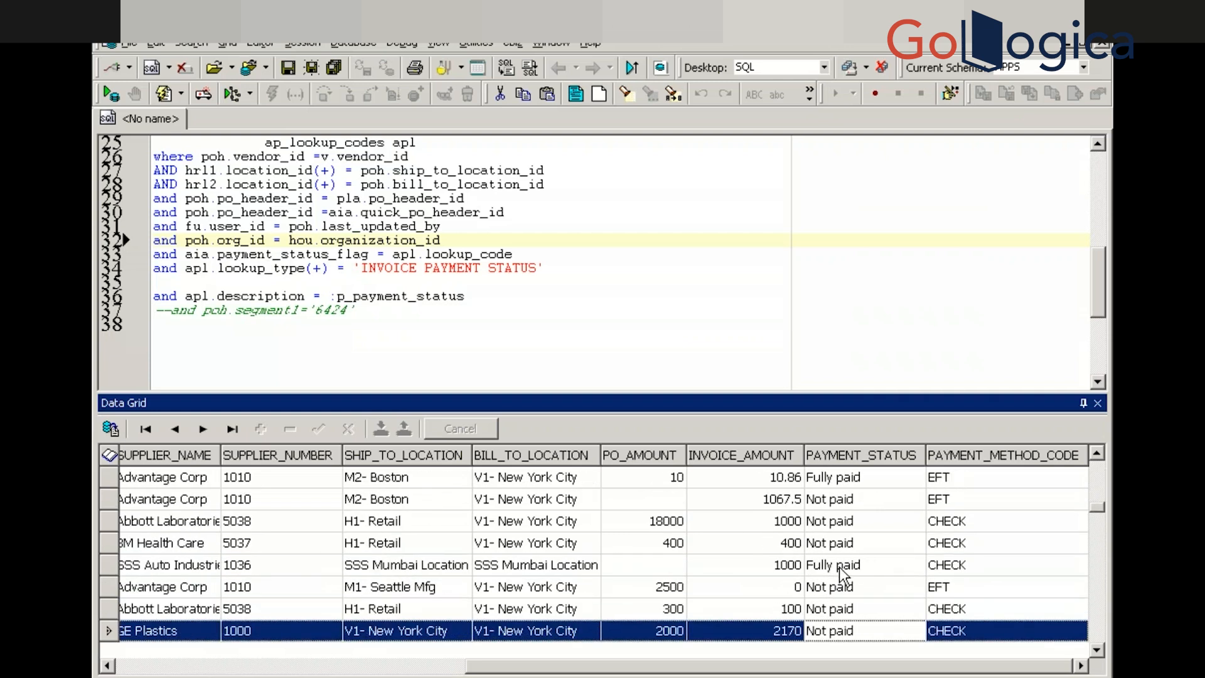
pyautogui.scroll(-8, 838, 567)
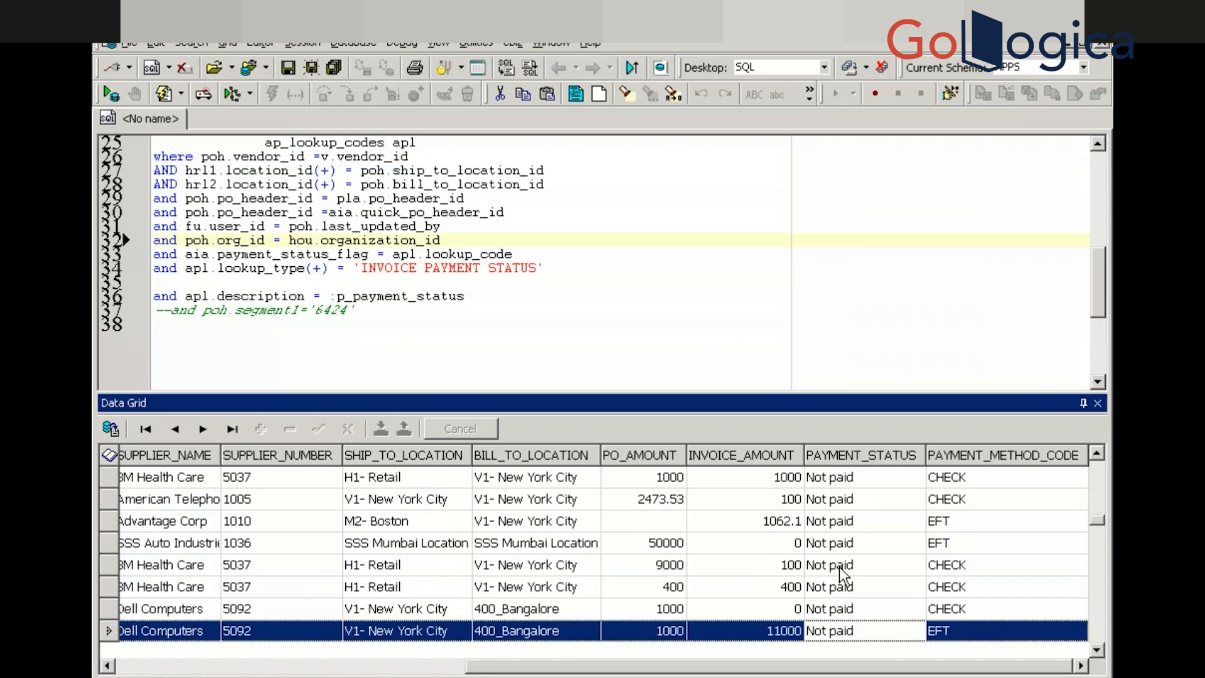
pyautogui.scroll(-7, 838, 567)
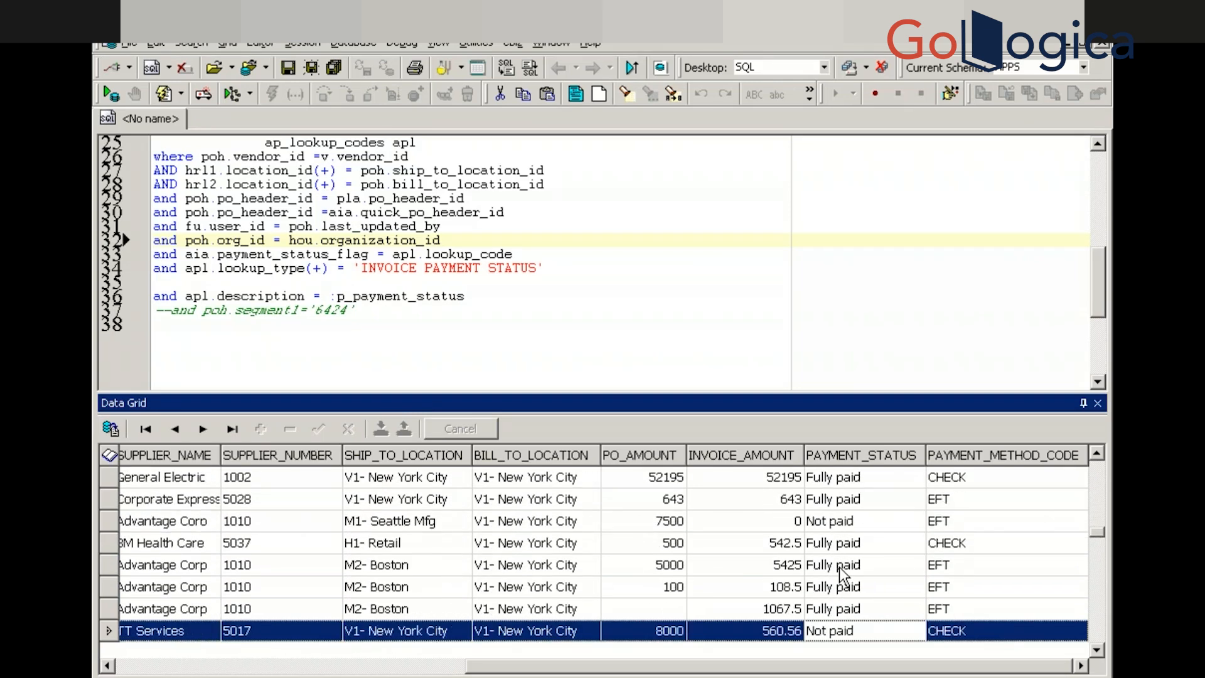
pyautogui.scroll(-12, 839, 567)
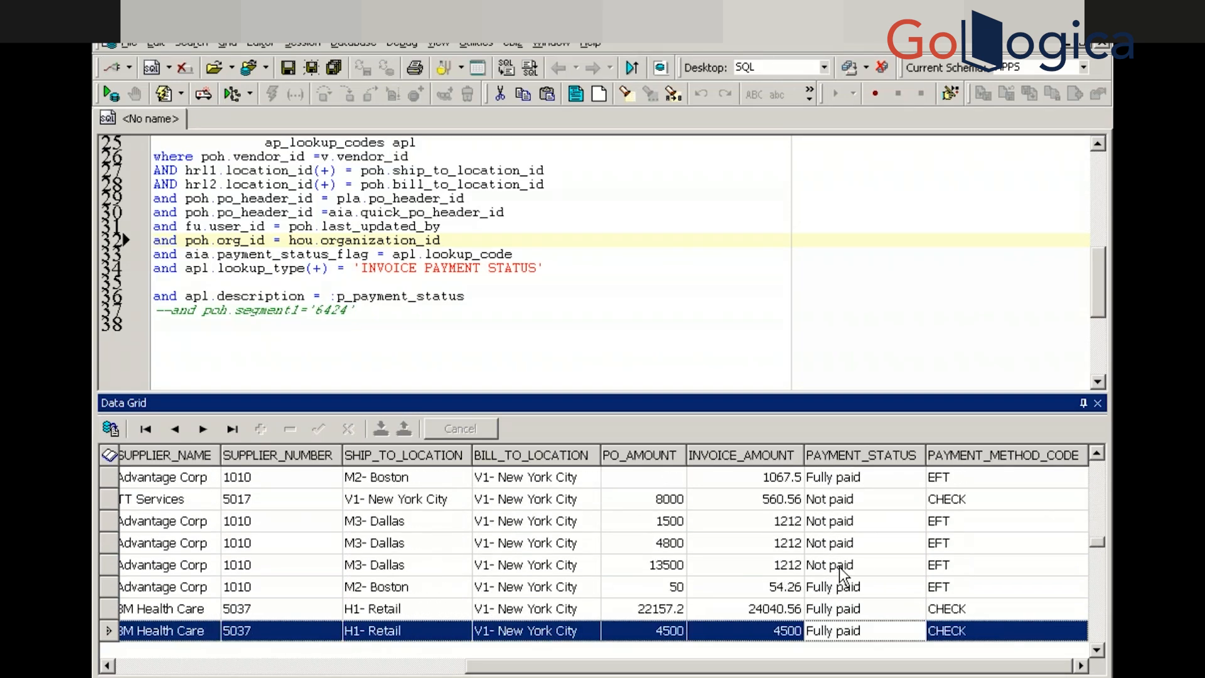
pyautogui.scroll(-9, 841, 574)
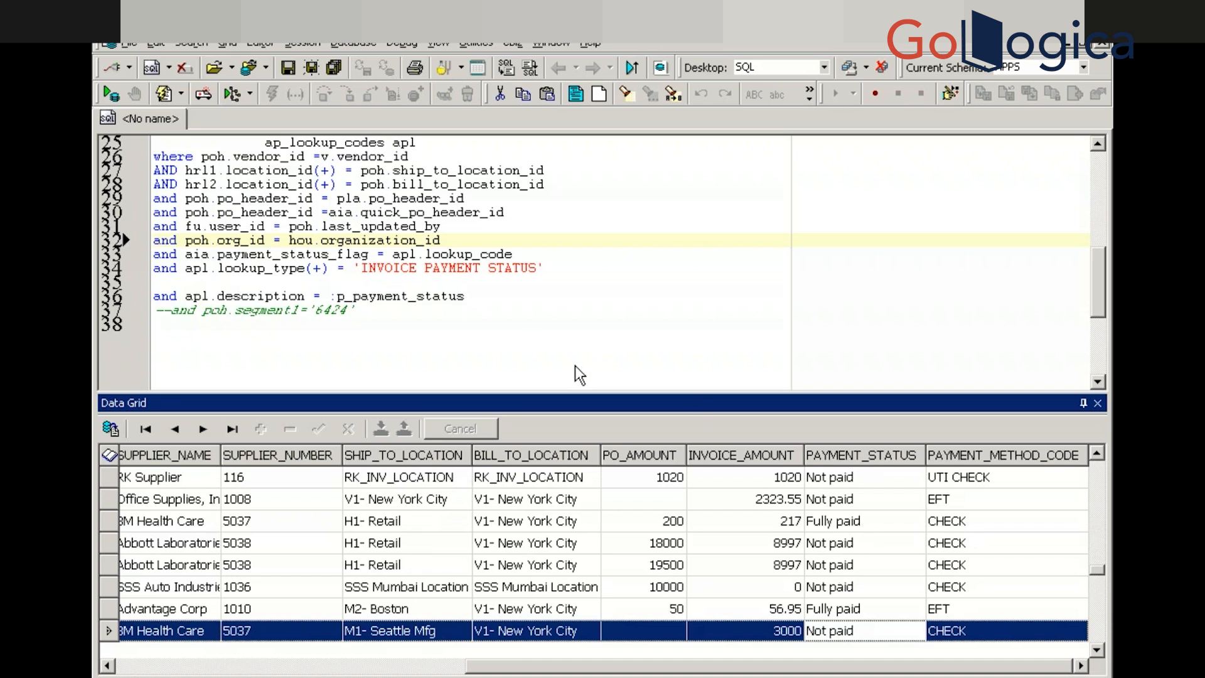
# Select the 'Partially Paid' label in the query's decode line for copying
pyautogui.click(518, 320)
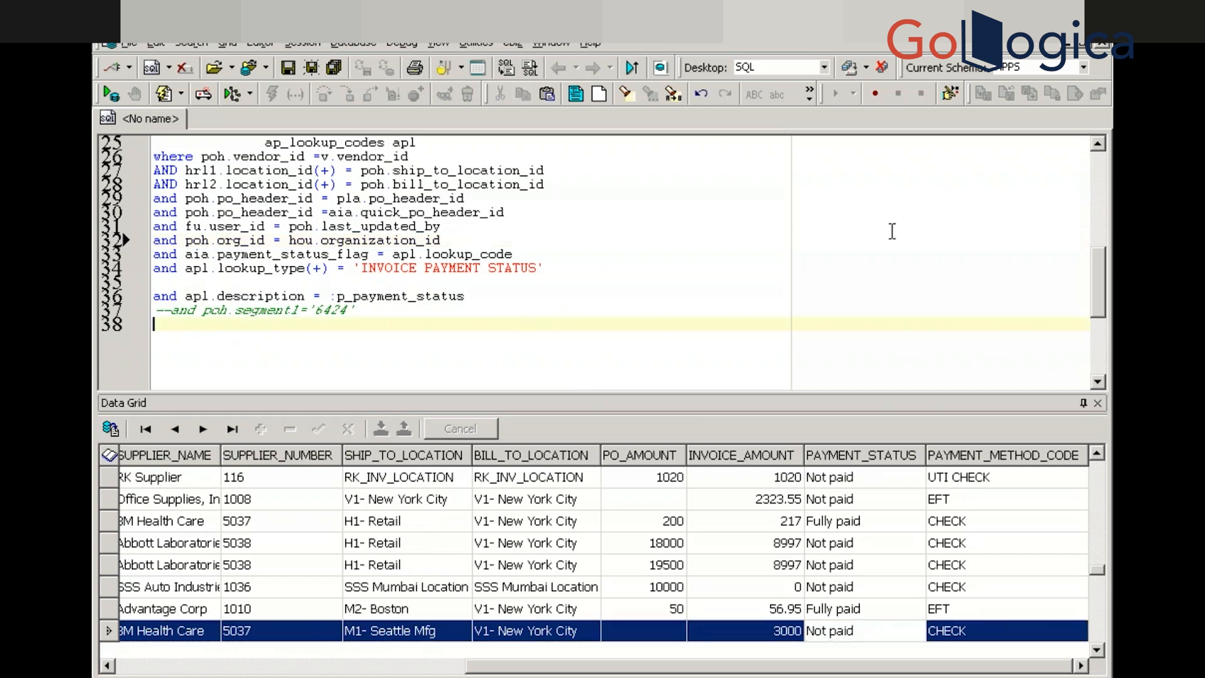
pyautogui.moveTo(1099, 300); pyautogui.dragTo(1122, 227)
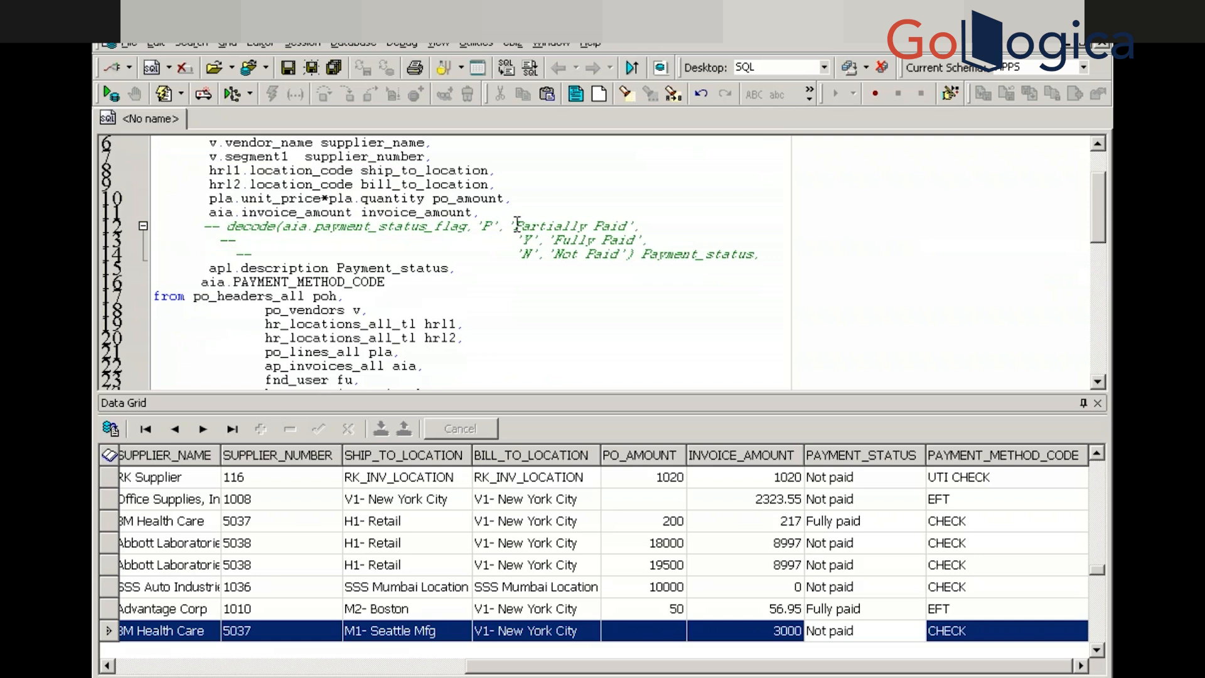
pyautogui.moveTo(519, 226); pyautogui.dragTo(537, 227)
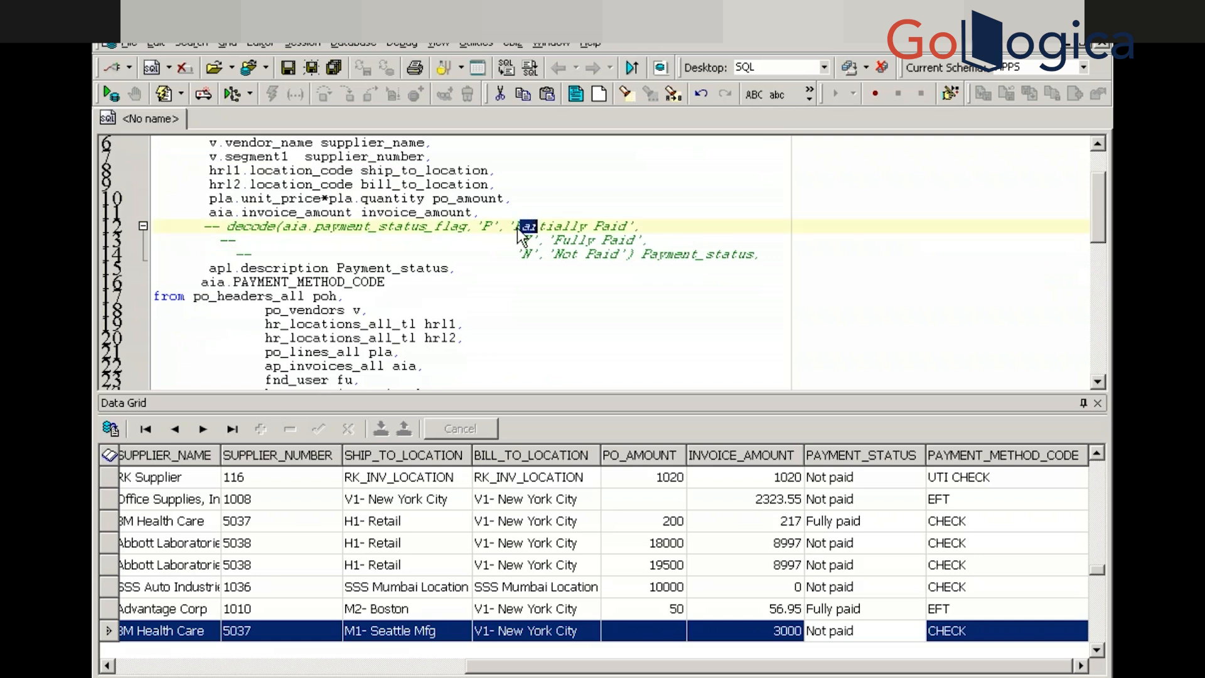
pyautogui.click(518, 224)
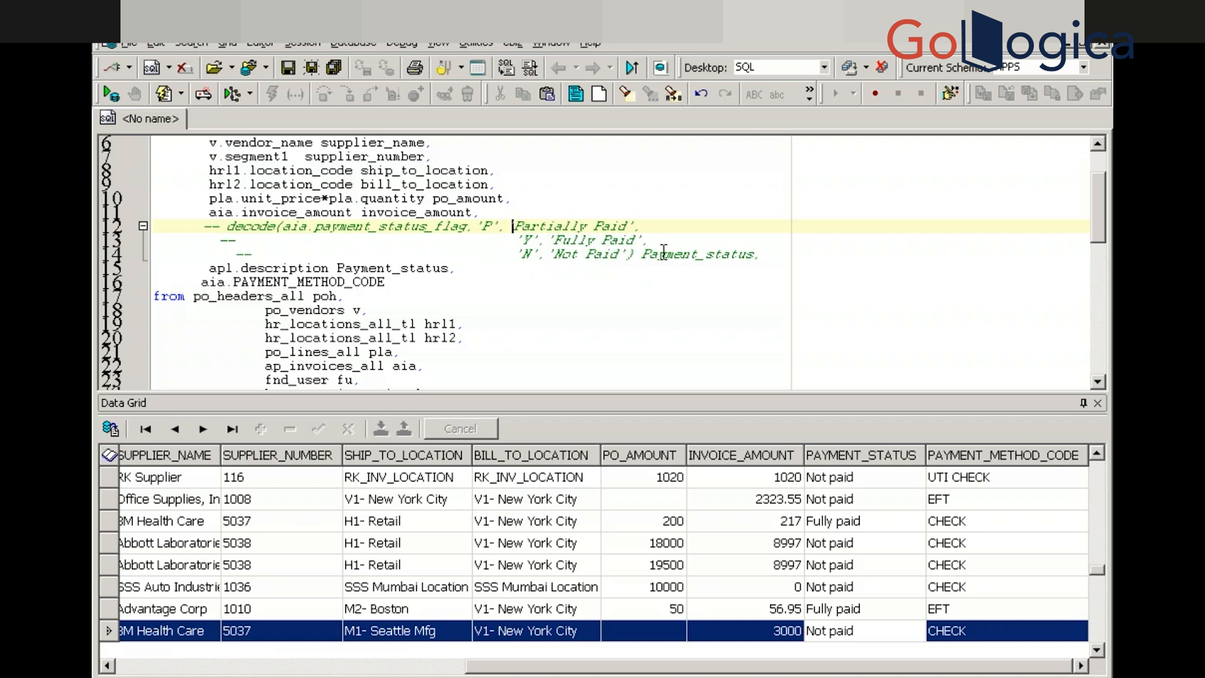
pyautogui.hotkey('shift', 'Right')
pyautogui.hotkey('shift', 'Right')
pyautogui.hotkey('shift', 'Right')
pyautogui.hotkey('shift', 'Right')
pyautogui.hotkey('shift', 'Right')
pyautogui.hotkey('shift', 'Right')
pyautogui.hotkey('shift', 'Right')
pyautogui.hotkey('shift', 'Right')
pyautogui.hotkey('shift', 'Right')
pyautogui.hotkey('shift', 'Right')
pyautogui.hotkey('shift', 'Right')
pyautogui.hotkey('shift', 'Right')
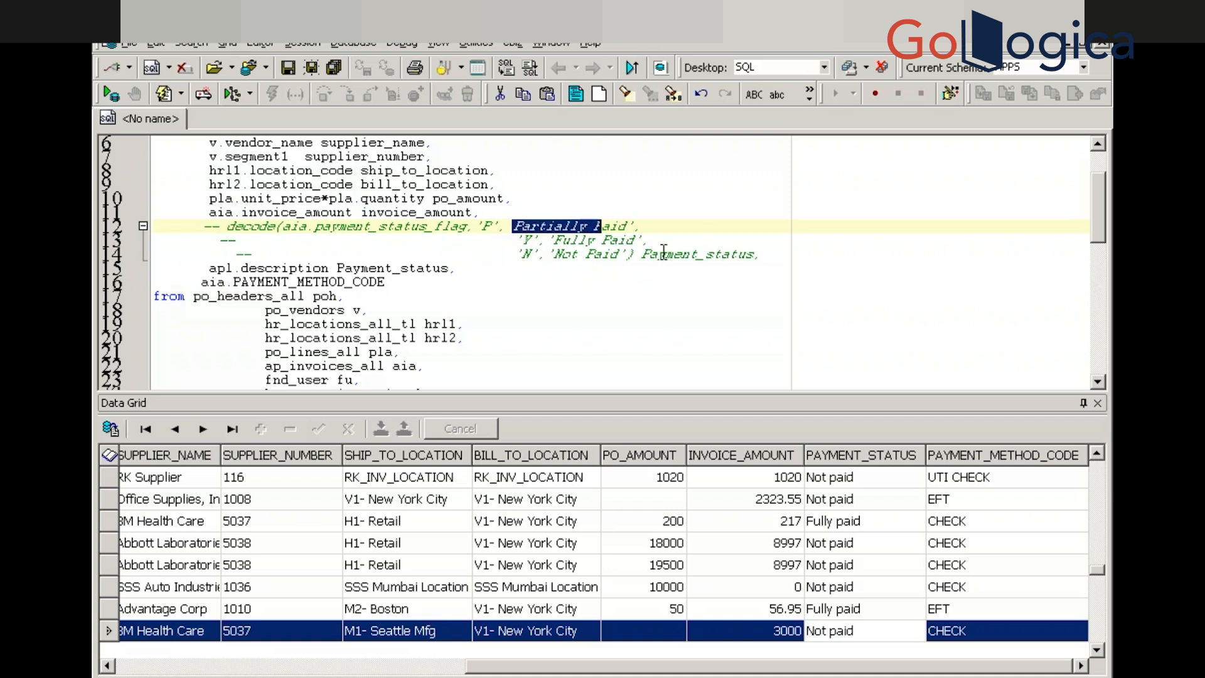
pyautogui.hotkey('shift', 'Right')
pyautogui.hotkey('shift', 'Right')
pyautogui.hotkey('shift', 'Right')
pyautogui.hotkey('shift', 'Right')
pyautogui.hotkey('ctrl', 'c')
pyautogui.hotkey('alt', 'Tab')
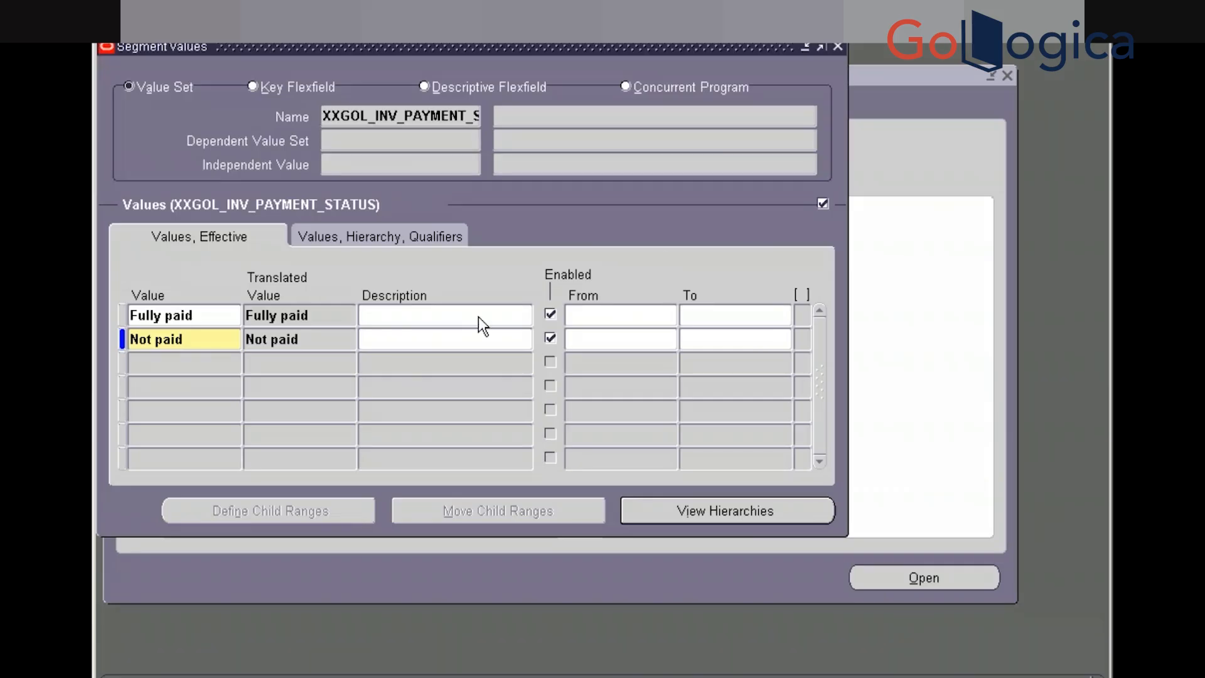
# Paste 'Partially Paid' into a new value row, removing the stray trailing apostrophe
pyautogui.click(184, 362)
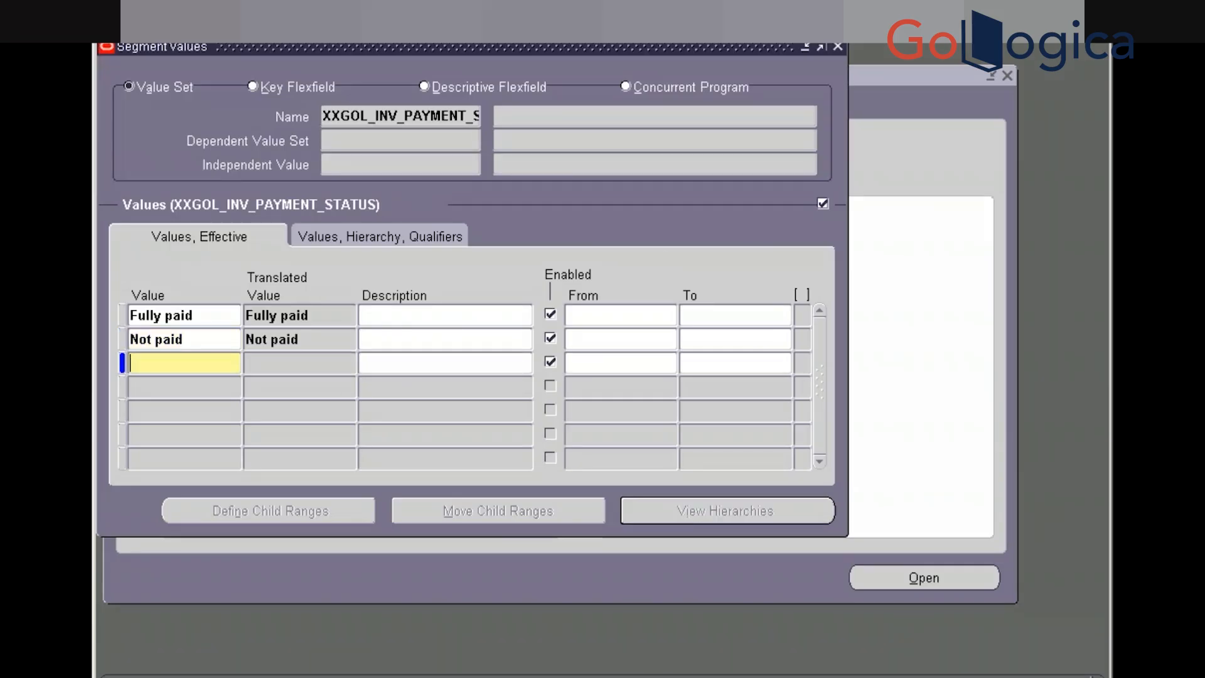
pyautogui.hotkey('ctrl', 'v')
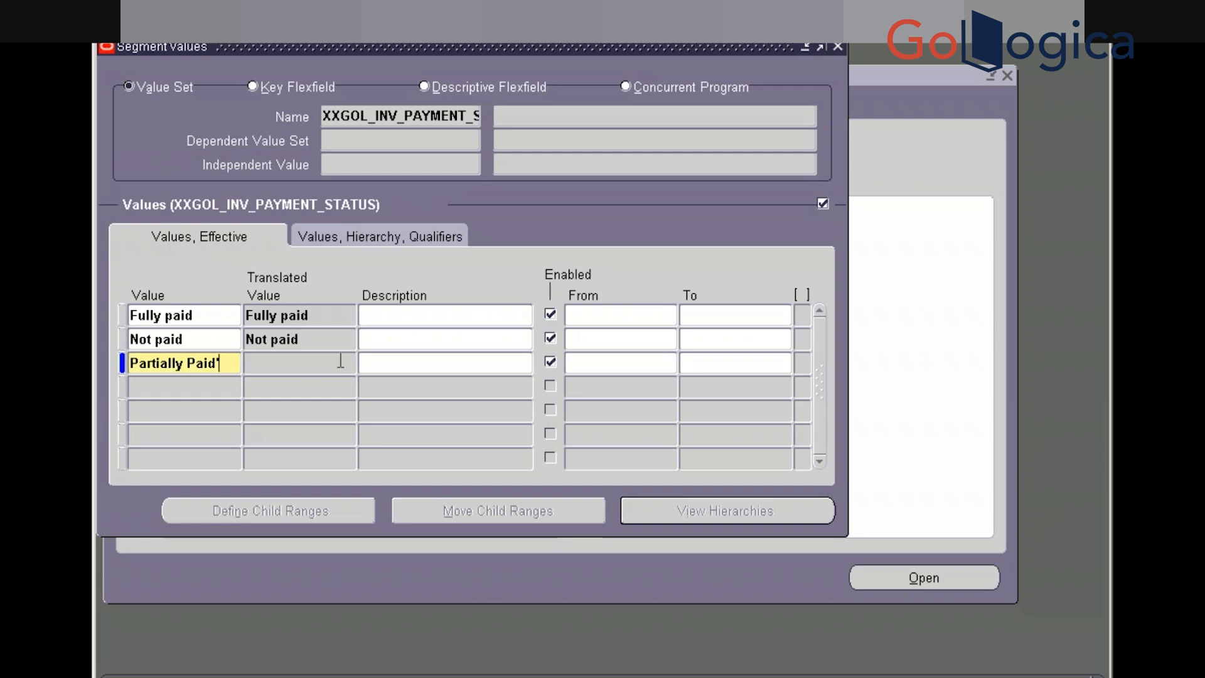
pyautogui.press('BackSpace')
pyautogui.press('Tab')
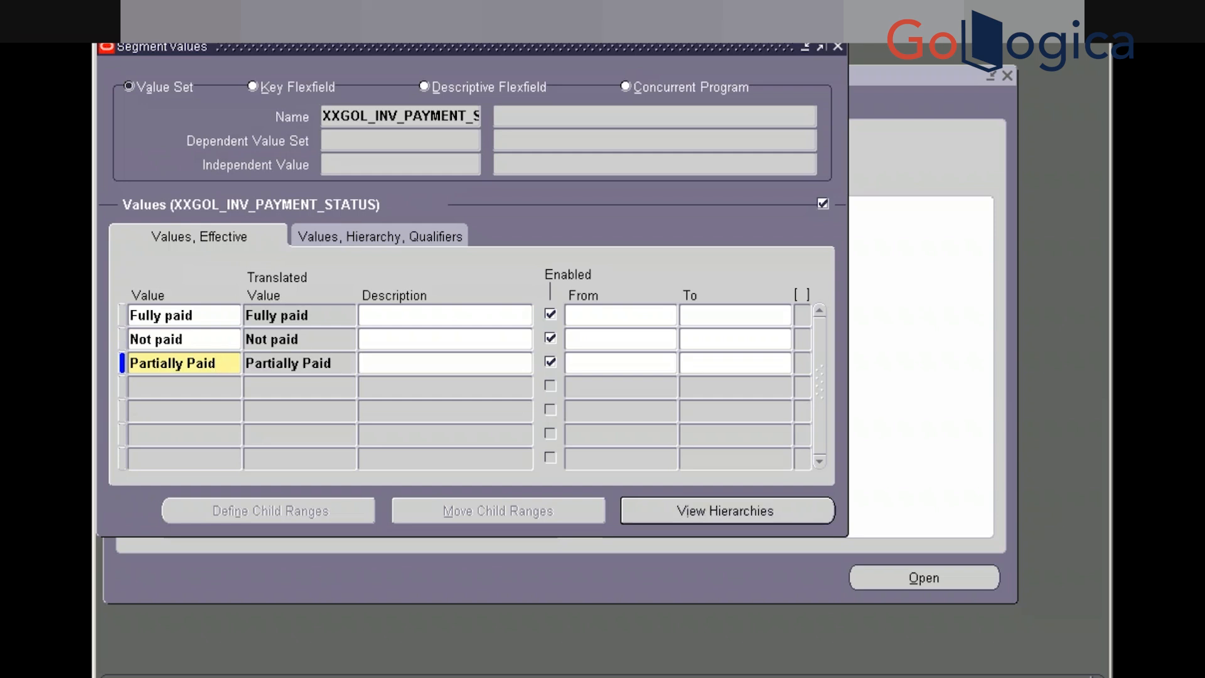
pyautogui.hotkey('alt', 'Tab')
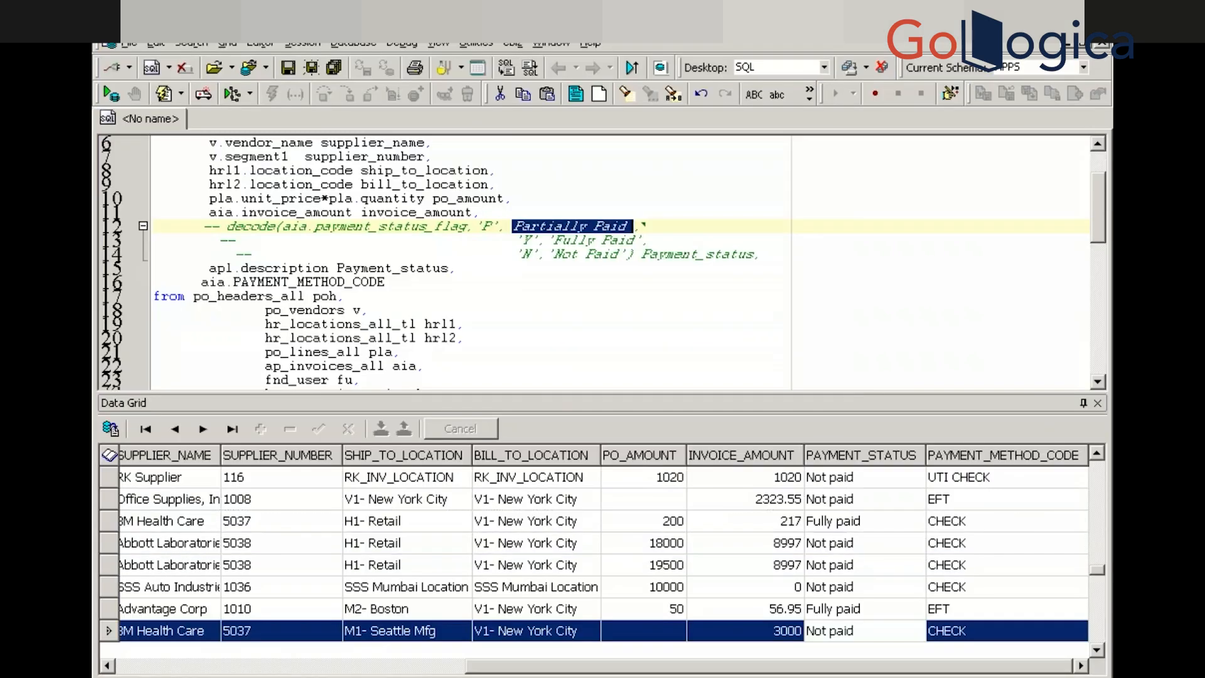
# Write 'select * from ap_lookup_codes apl' on line 40 of the Toad editor
pyautogui.click(447, 281)
pyautogui.press('Down')
pyautogui.press('Down')
pyautogui.press('Down')
pyautogui.press('Down')
pyautogui.press('Down')
pyautogui.press('Down')
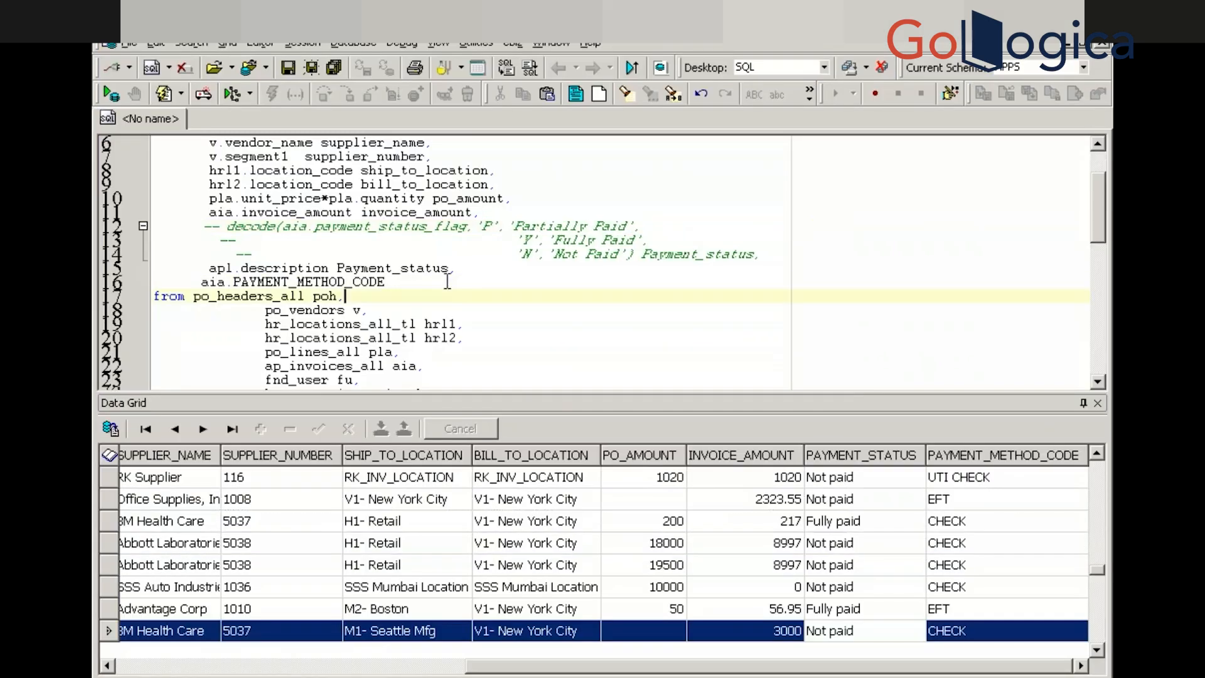
pyautogui.press('Down')
pyautogui.press('Down')
pyautogui.press('Down')
pyautogui.press('Down')
pyautogui.press('Down')
pyautogui.press('Down')
pyautogui.press('Down')
pyautogui.press('Down')
pyautogui.press('Down')
pyautogui.press('Down')
pyautogui.press('Down')
pyautogui.press('Down')
pyautogui.press('Down')
pyautogui.press('Down')
pyautogui.press('Down')
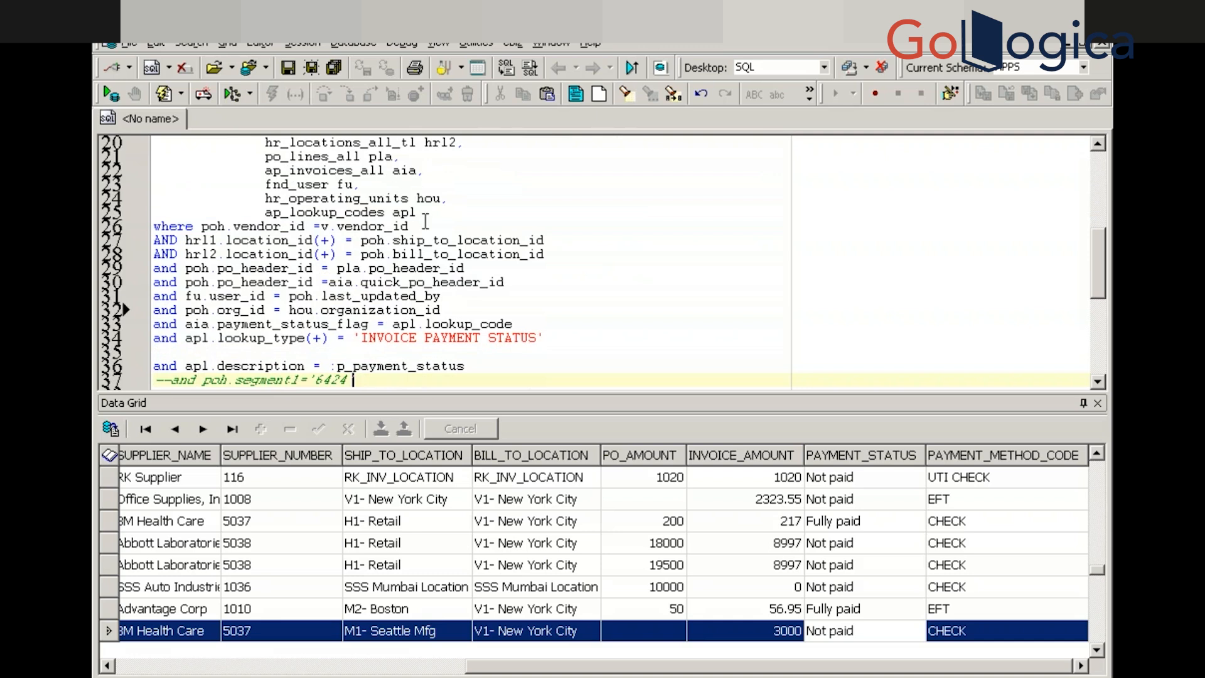
pyautogui.click(418, 212)
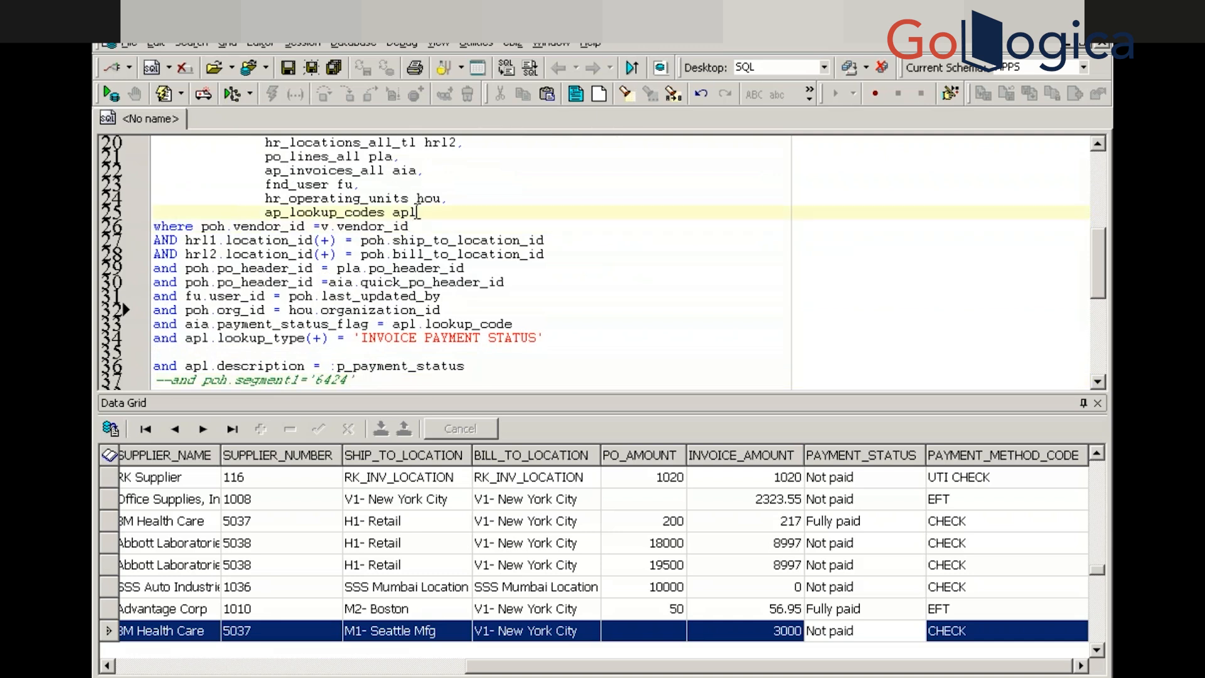
pyautogui.doubleClick(414, 212)
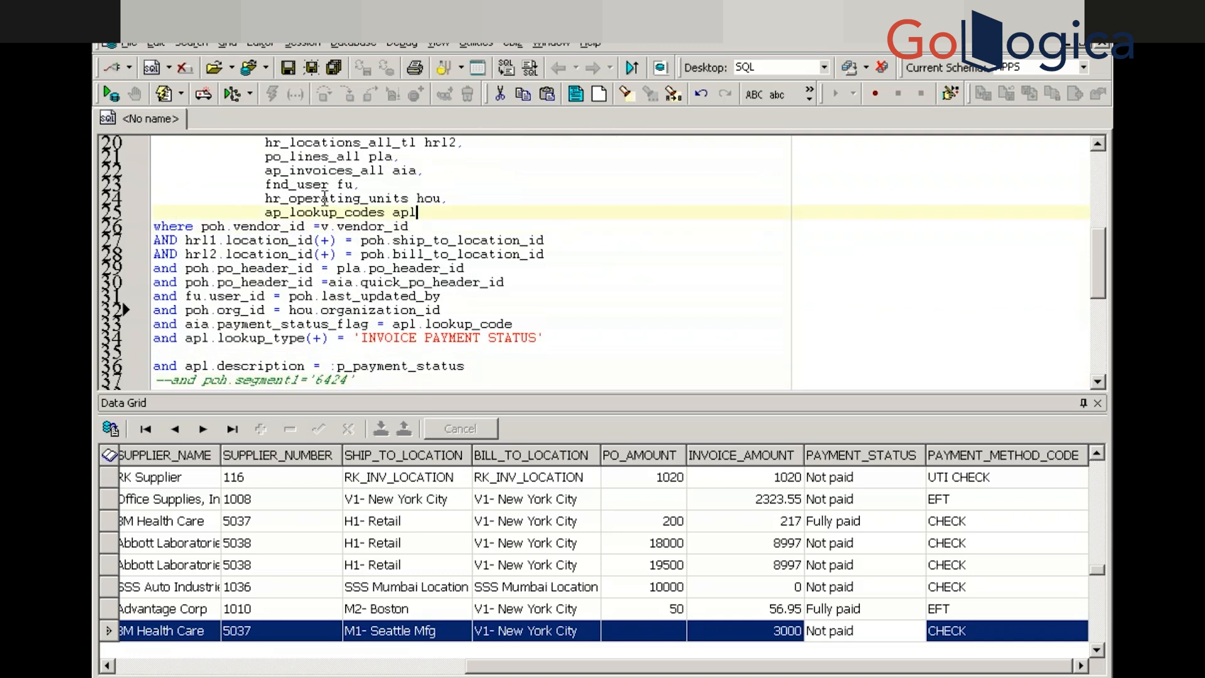
pyautogui.click(260, 212)
pyautogui.keyDown('shift'); pyautogui.click(337, 226); pyautogui.keyUp('shift')
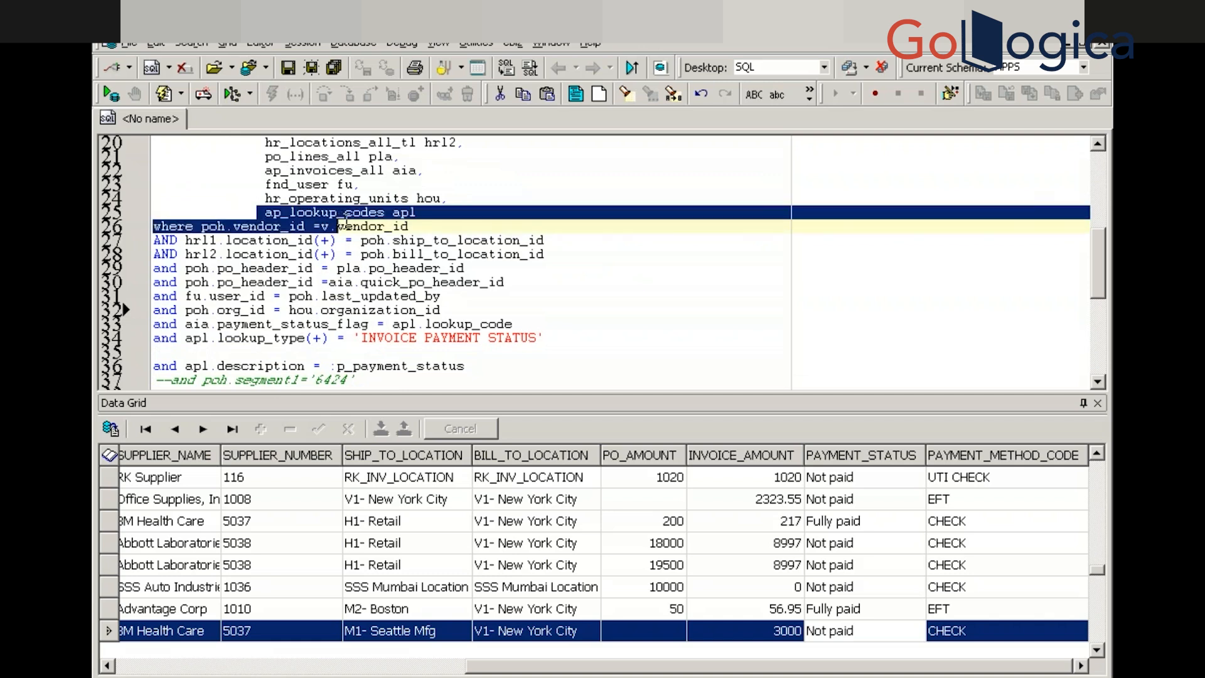
pyautogui.keyDown('shift'); pyautogui.click(419, 211); pyautogui.keyUp('shift')
pyautogui.hotkey('ctrl', 'c')
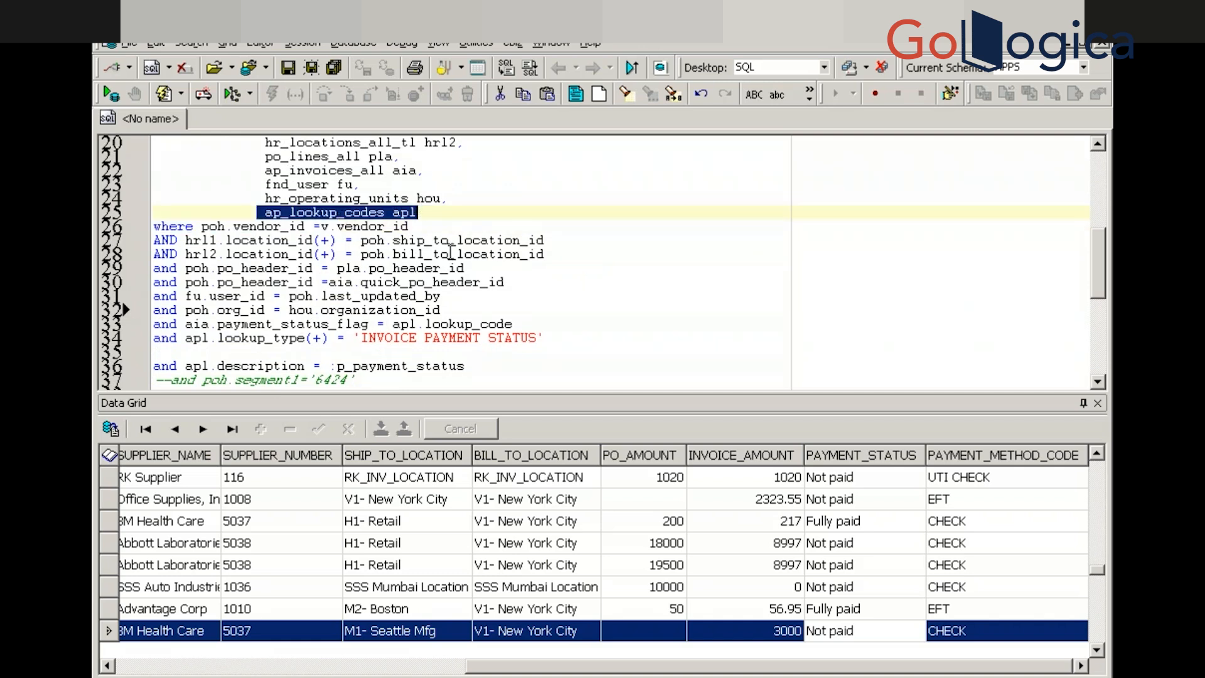
pyautogui.click(609, 323)
pyautogui.press('Down')
pyautogui.press('Down')
pyautogui.press('Down')
pyautogui.press('Down')
pyautogui.press('Down')
pyautogui.press('Down')
pyautogui.press('Down')
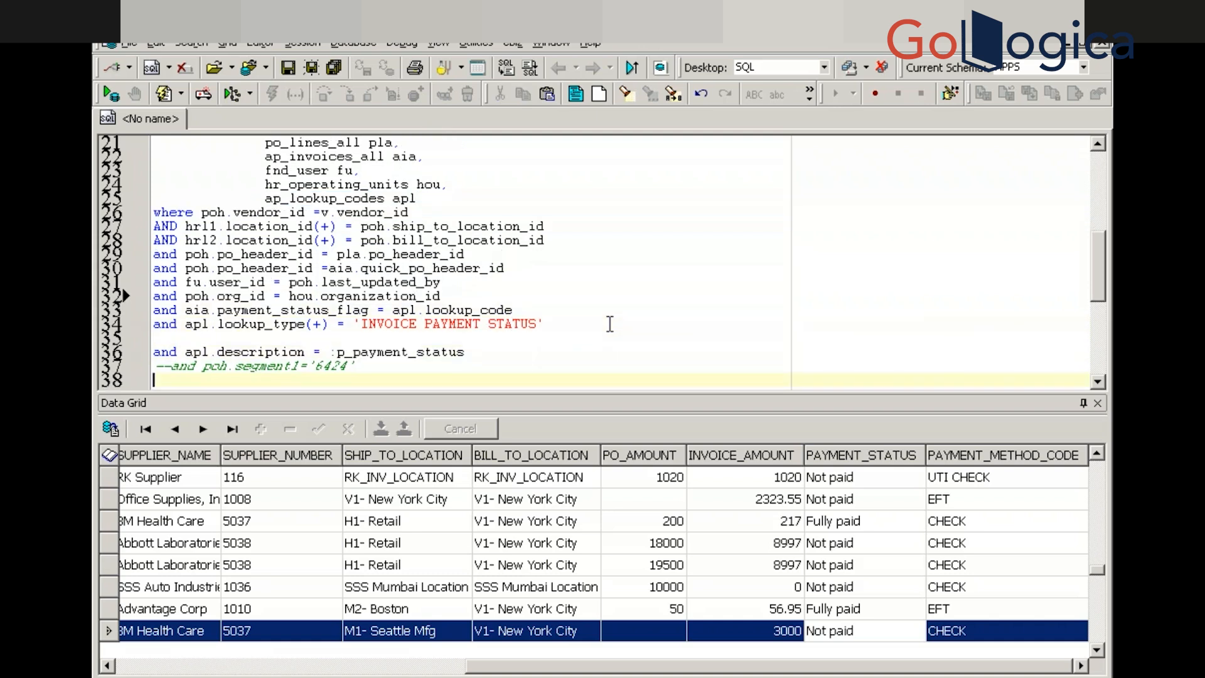
pyautogui.write('select * from')
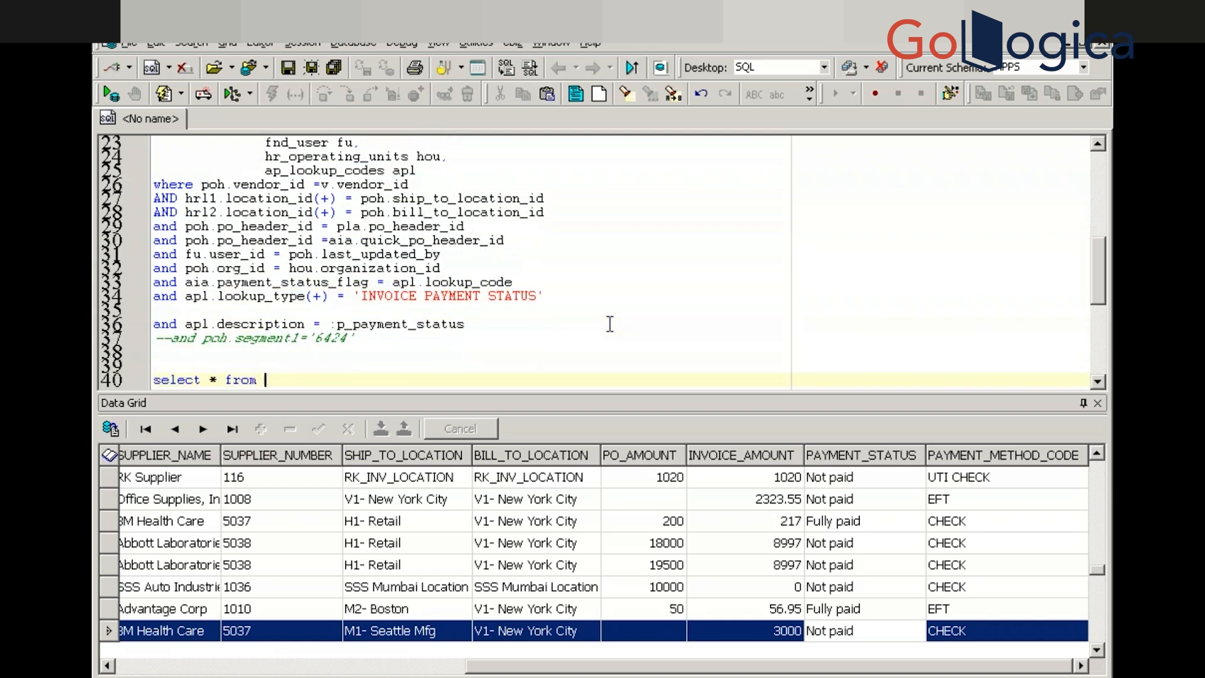
pyautogui.hotkey('ctrl', 'v')
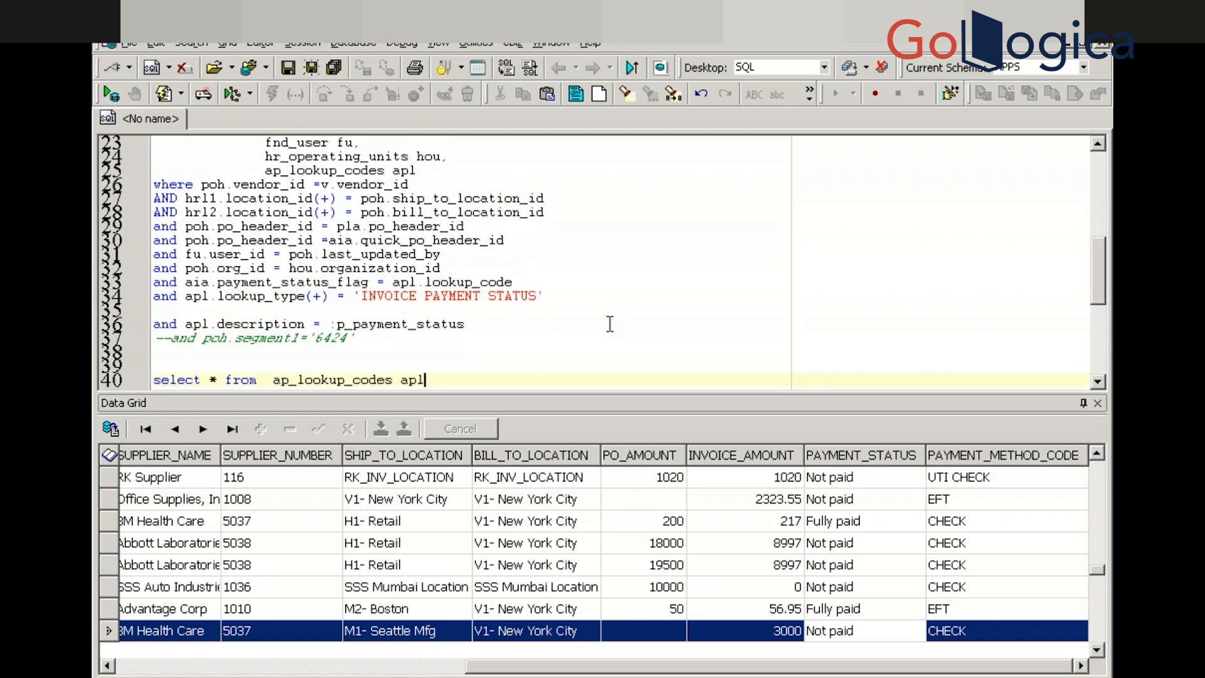
pyautogui.press('Return')
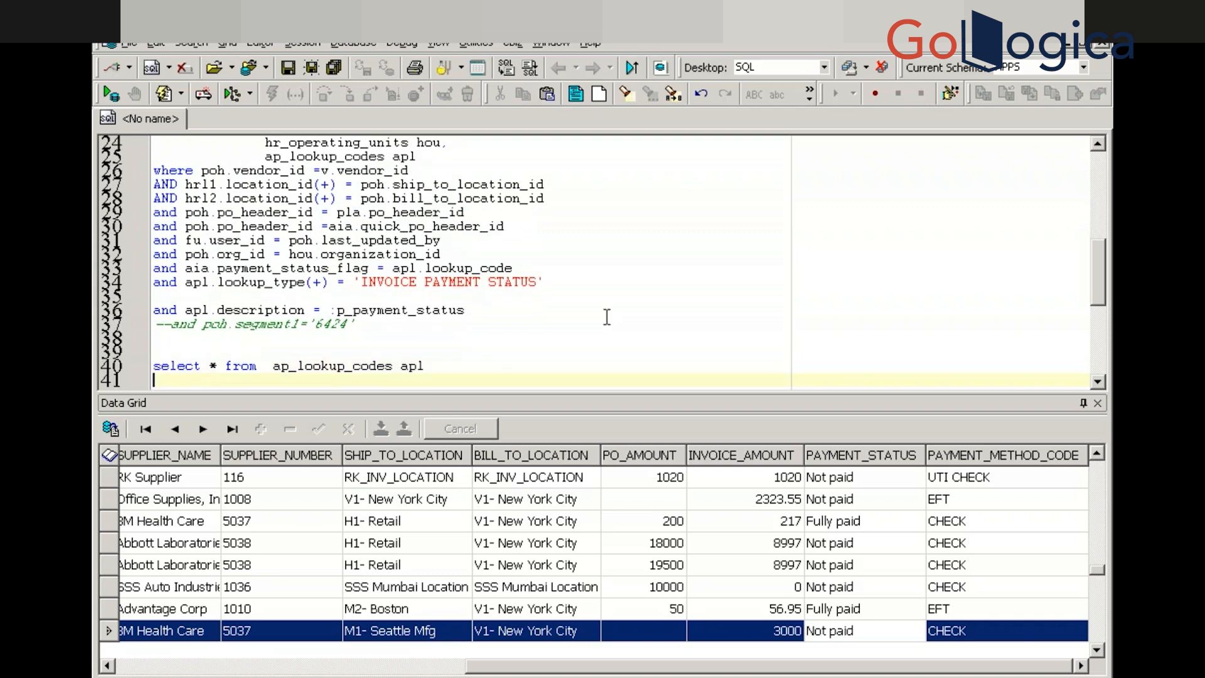
# Add a where clause with the INVOICE PAYMENT STATUS lookup_type condition and run the query
pyautogui.click(184, 284)
pyautogui.moveTo(209, 286); pyautogui.dragTo(357, 295)
pyautogui.moveTo(487, 280); pyautogui.dragTo(556, 284)
pyautogui.hotkey('ctrl', 'c')
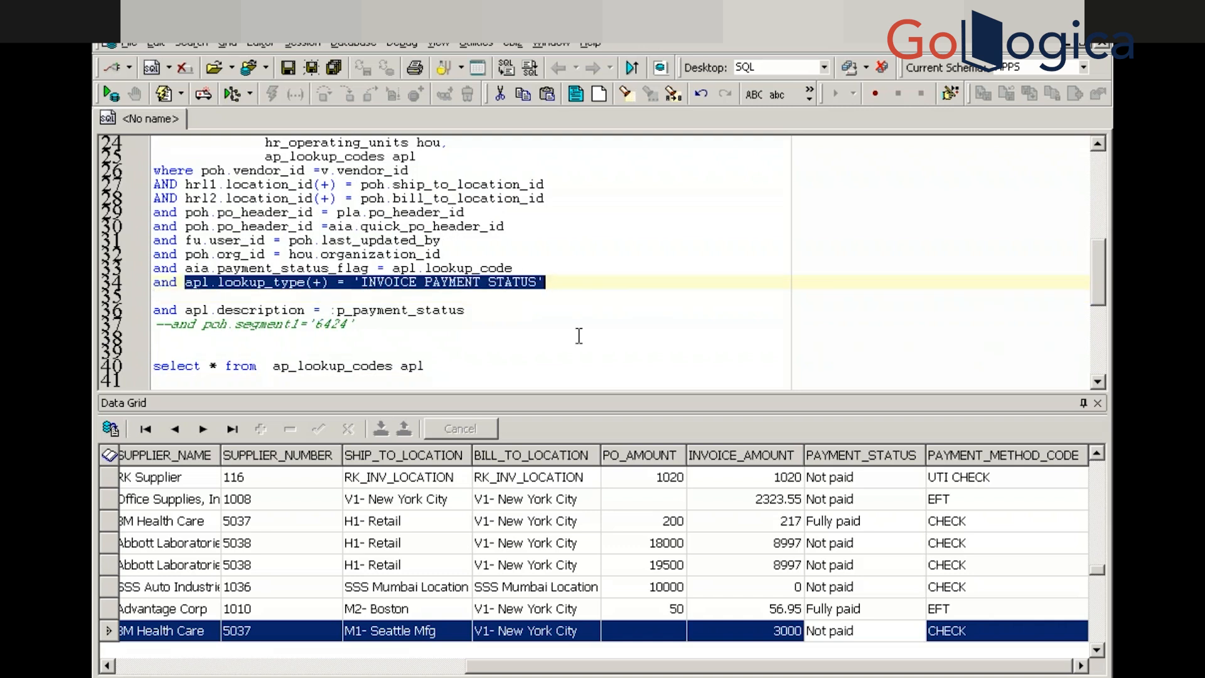
pyautogui.click(447, 372)
pyautogui.press('Return')
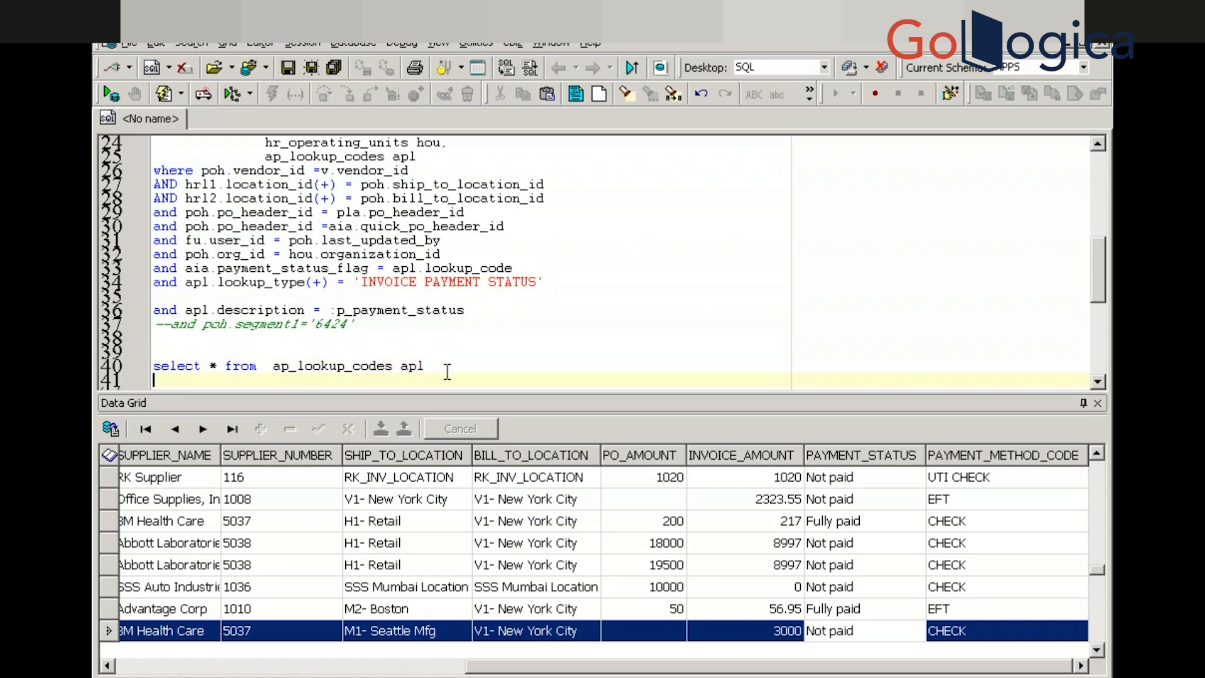
pyautogui.write('where')
pyautogui.hotkey('ctrl', 'v')
pyautogui.press('F9')
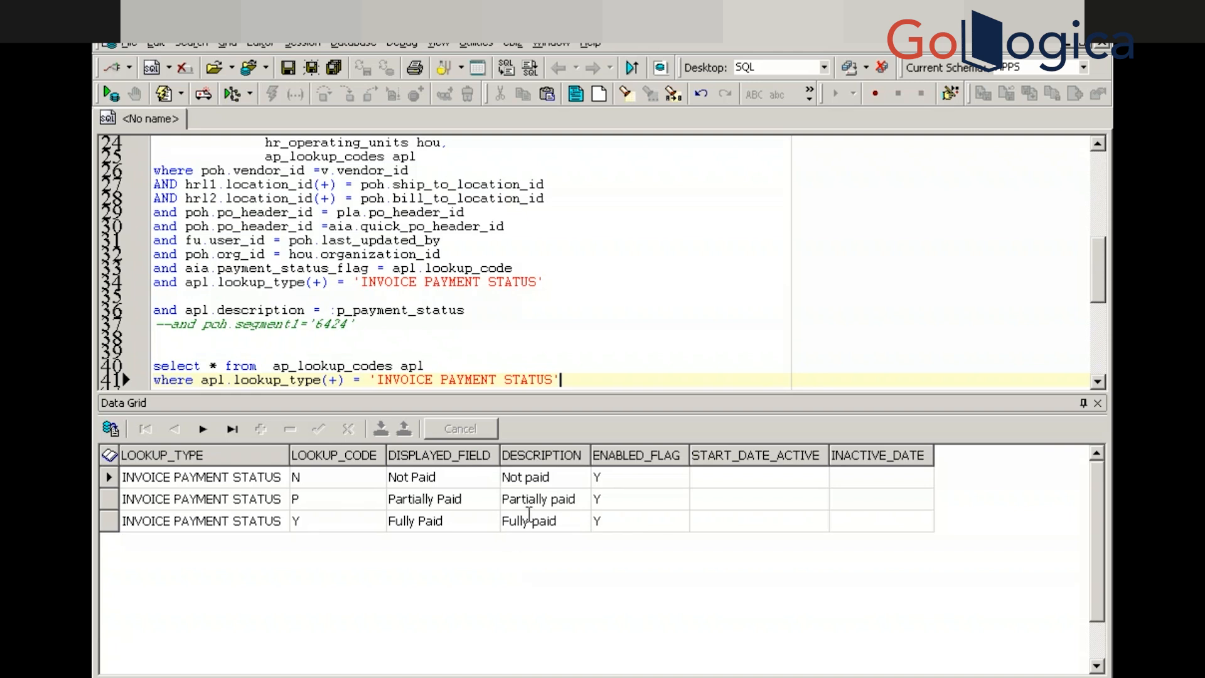
pyautogui.click(535, 500)
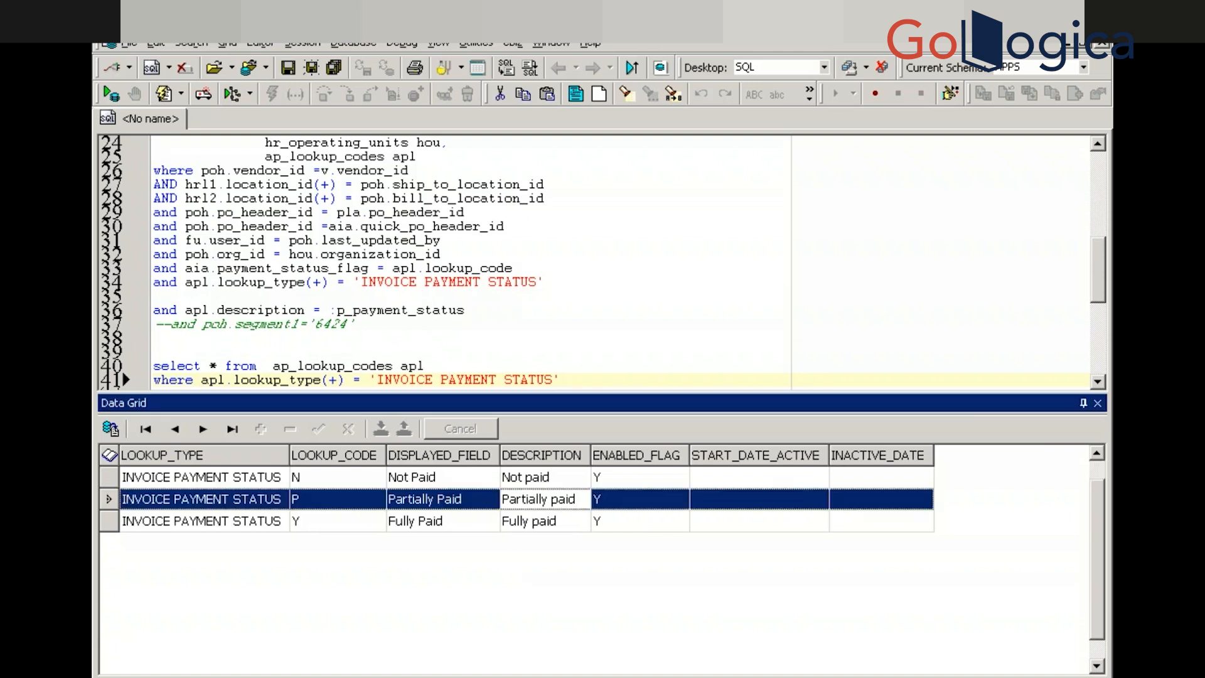
pyautogui.hotkey('alt', 'Tab')
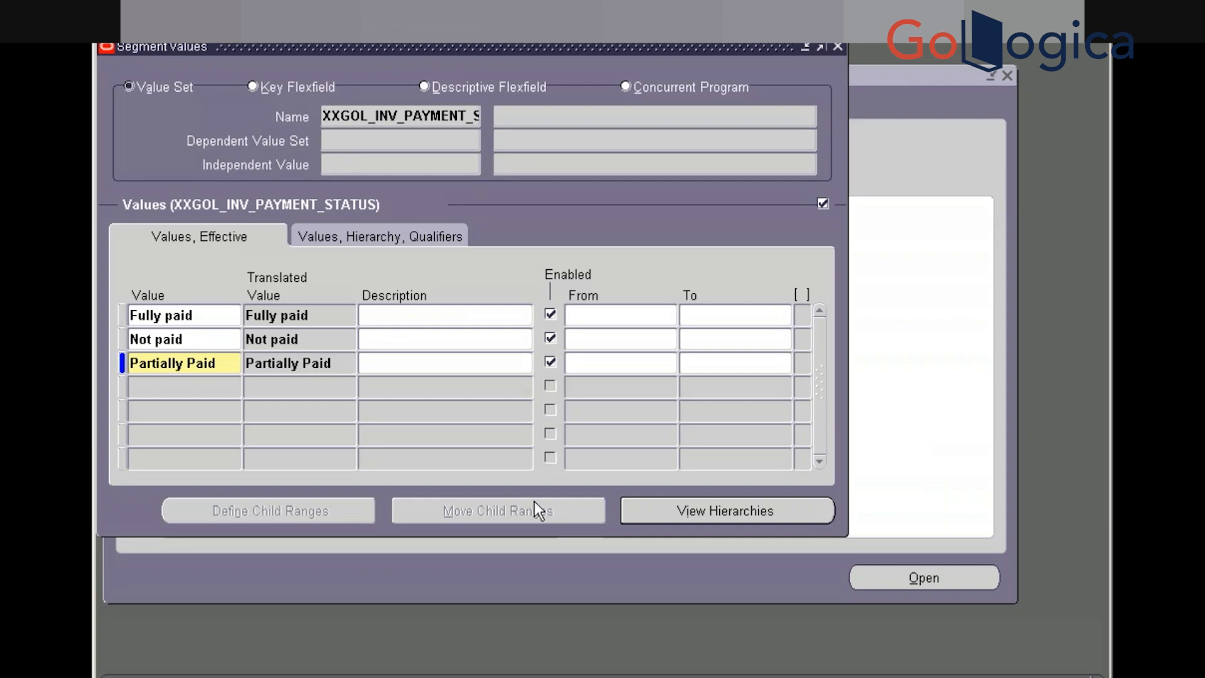
# Change the third value to 'Partially paid' and save the value set
pyautogui.moveTo(221, 364); pyautogui.dragTo(129, 363)
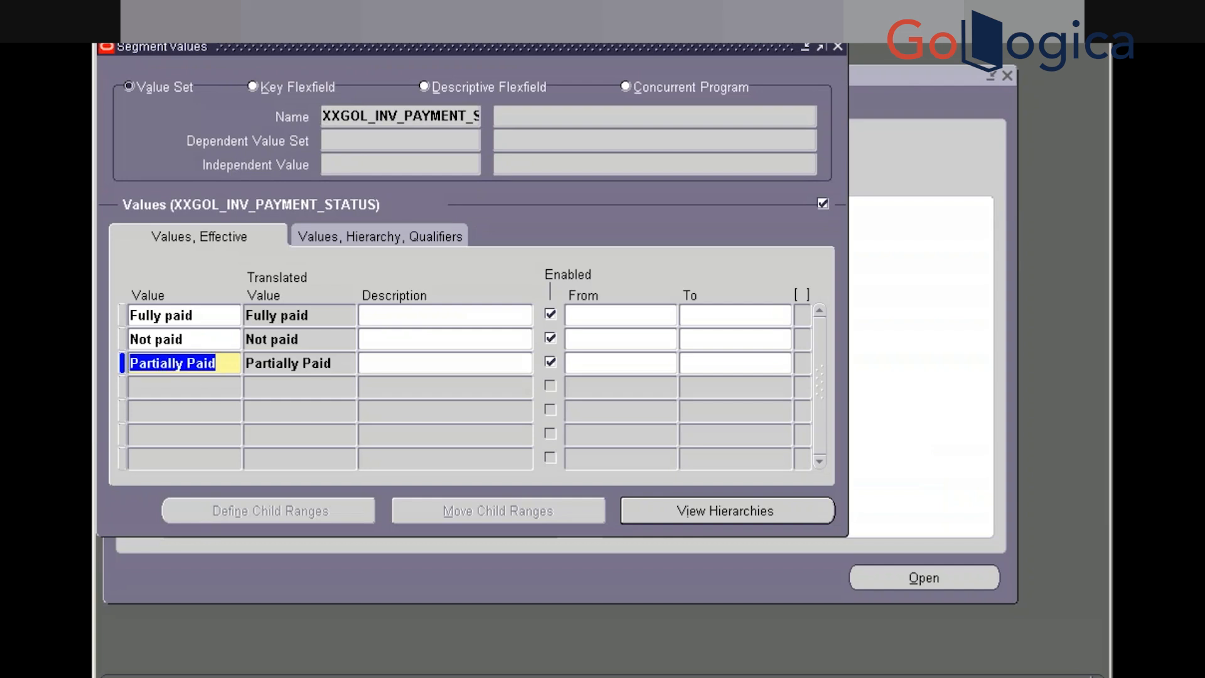
pyautogui.write('Partially paid')
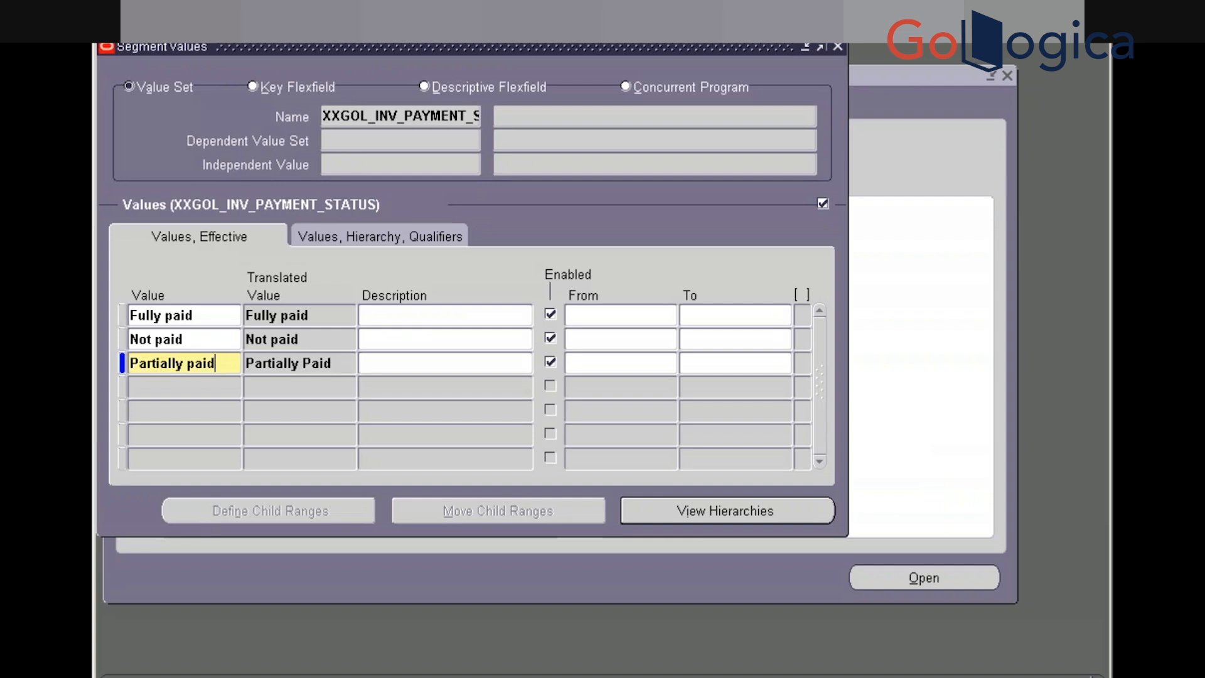
pyautogui.press('Tab')
pyautogui.hotkey('ctrl', 's')
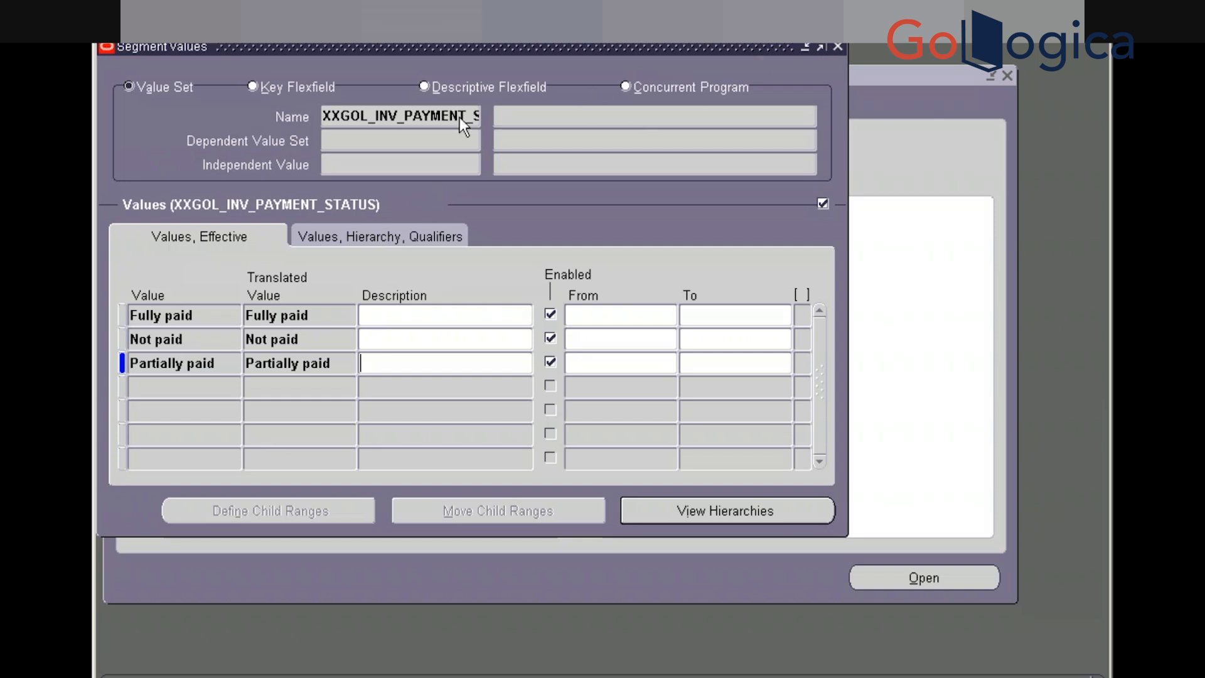
# Compile the value set hierarchies and close the Segment Values form
pyautogui.click(400, 116)
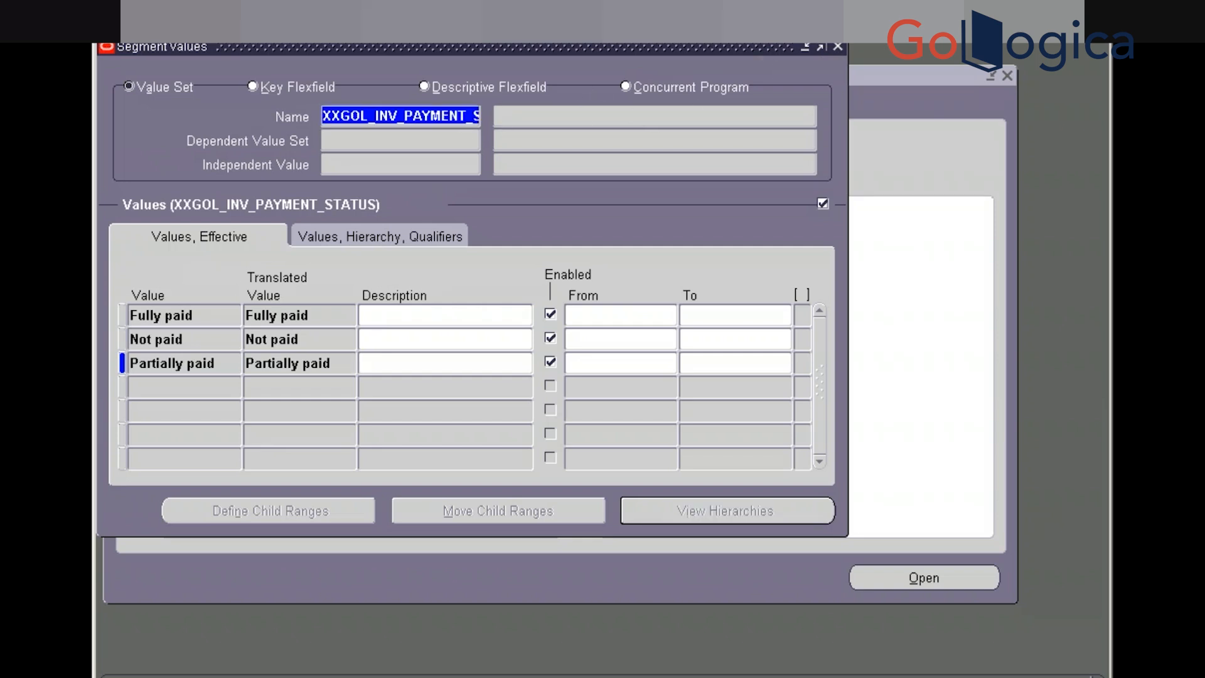
pyautogui.click(837, 48)
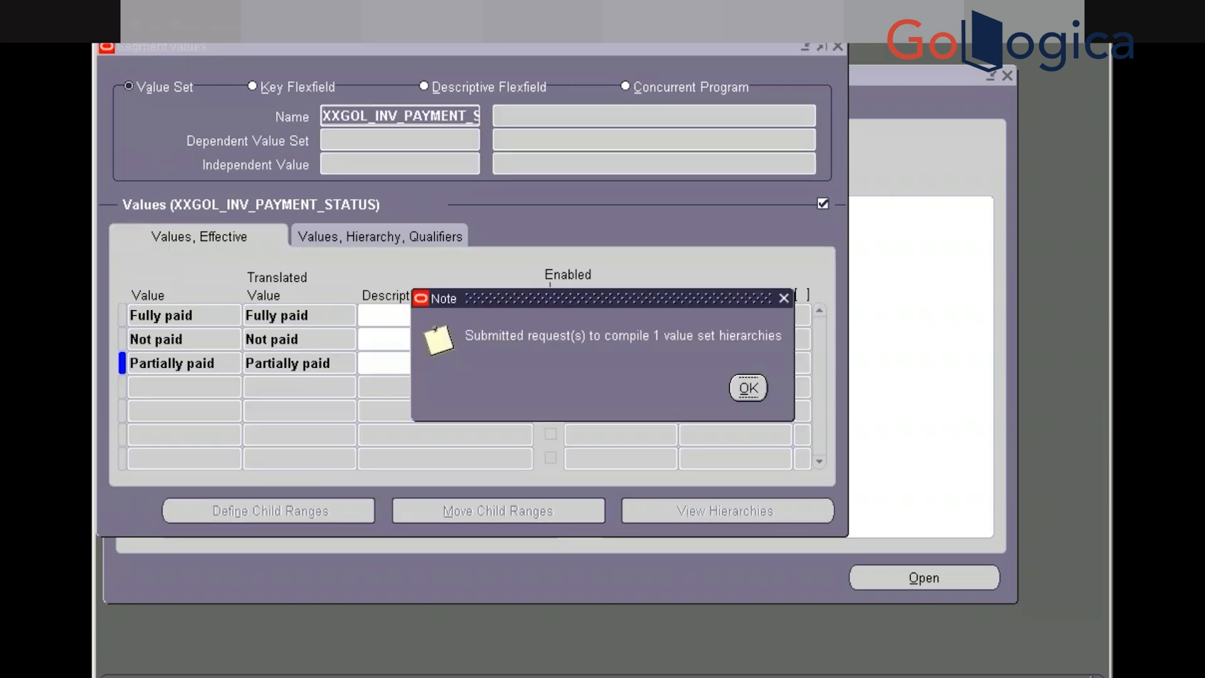
pyautogui.click(748, 388)
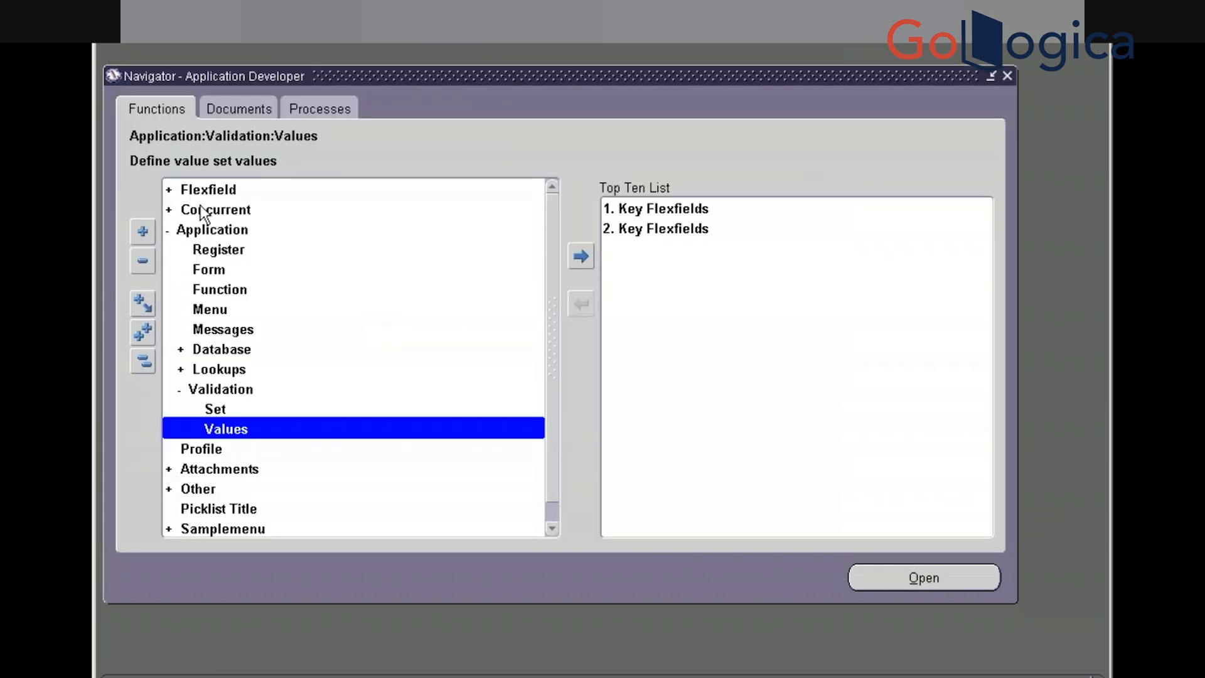
# Query the XXGOL% program in the Concurrent Program form and open its parameters
pyautogui.doubleClick(203, 211)
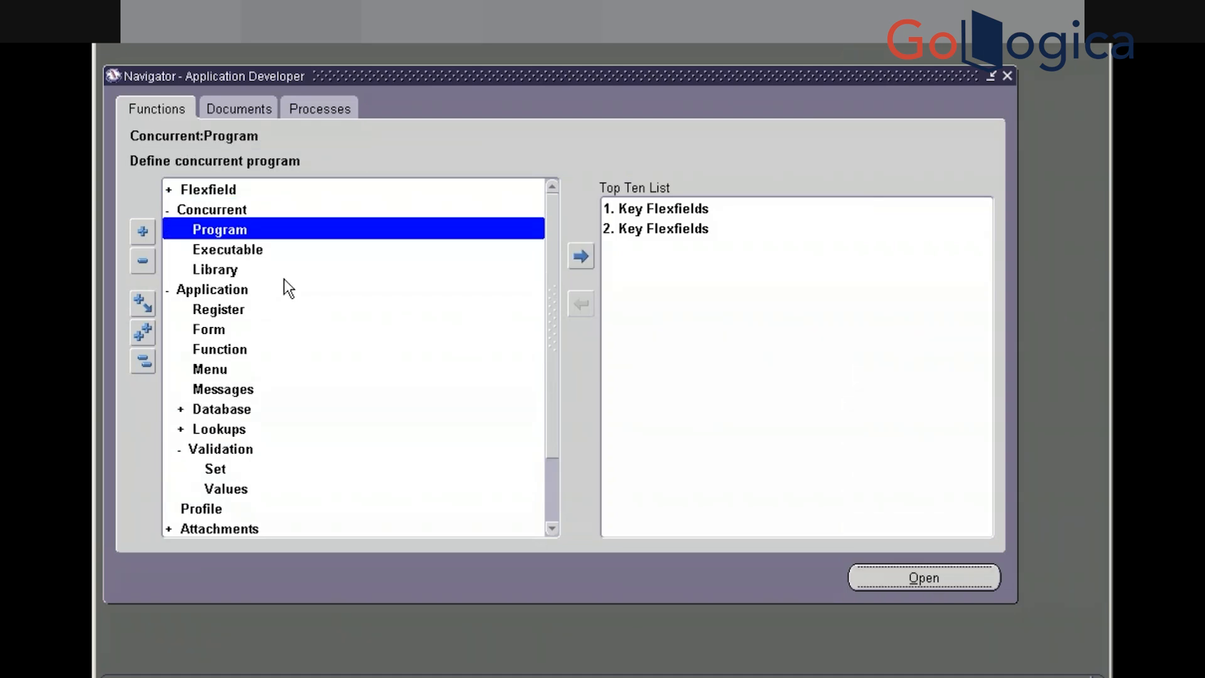
pyautogui.press('Return')
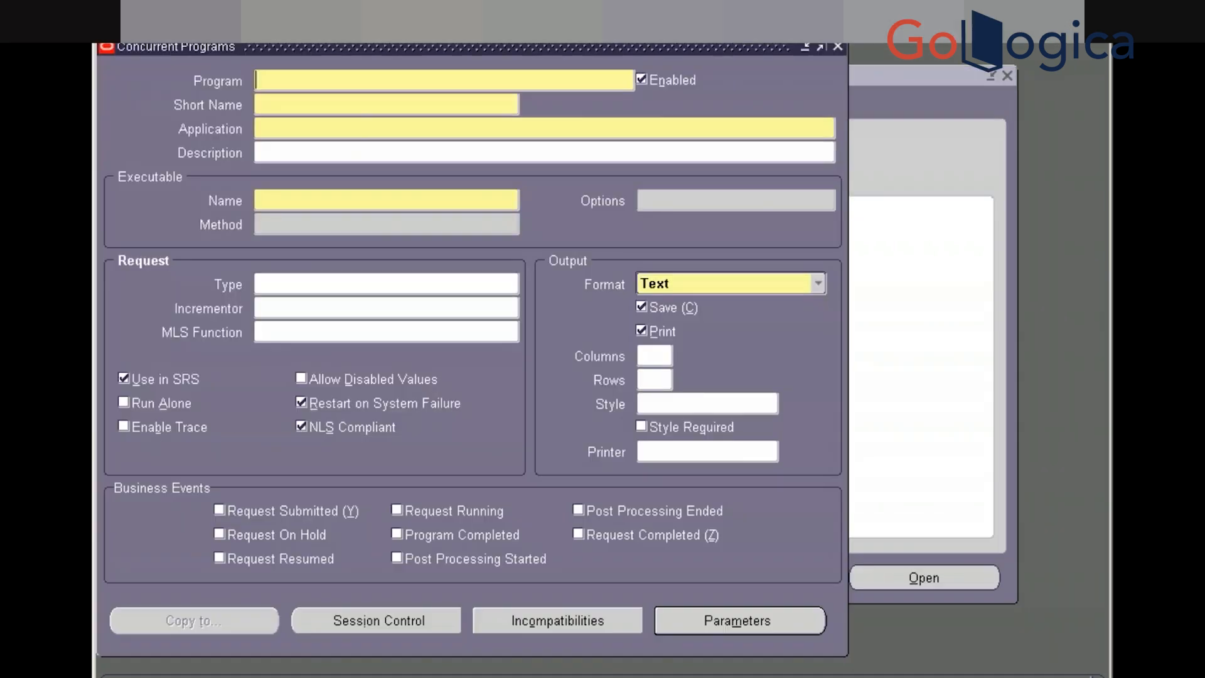
pyautogui.press('F11')
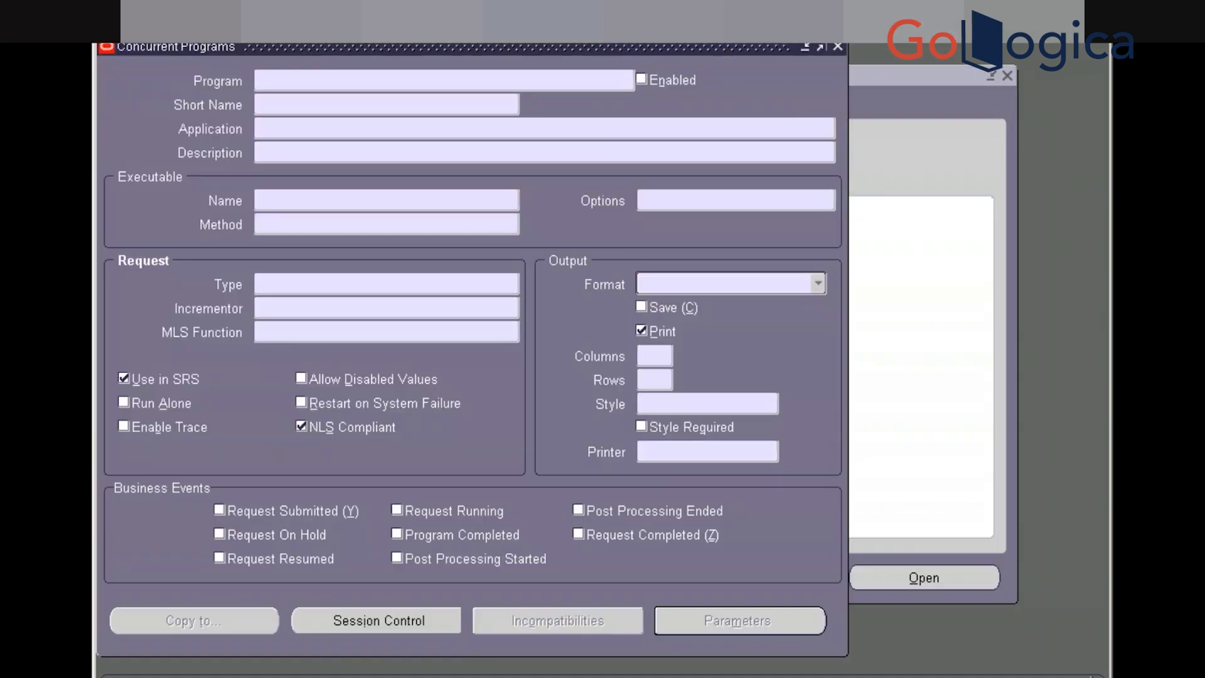
pyautogui.write('XXGOL%')
pyautogui.hotkey('ctrl', 'F11')
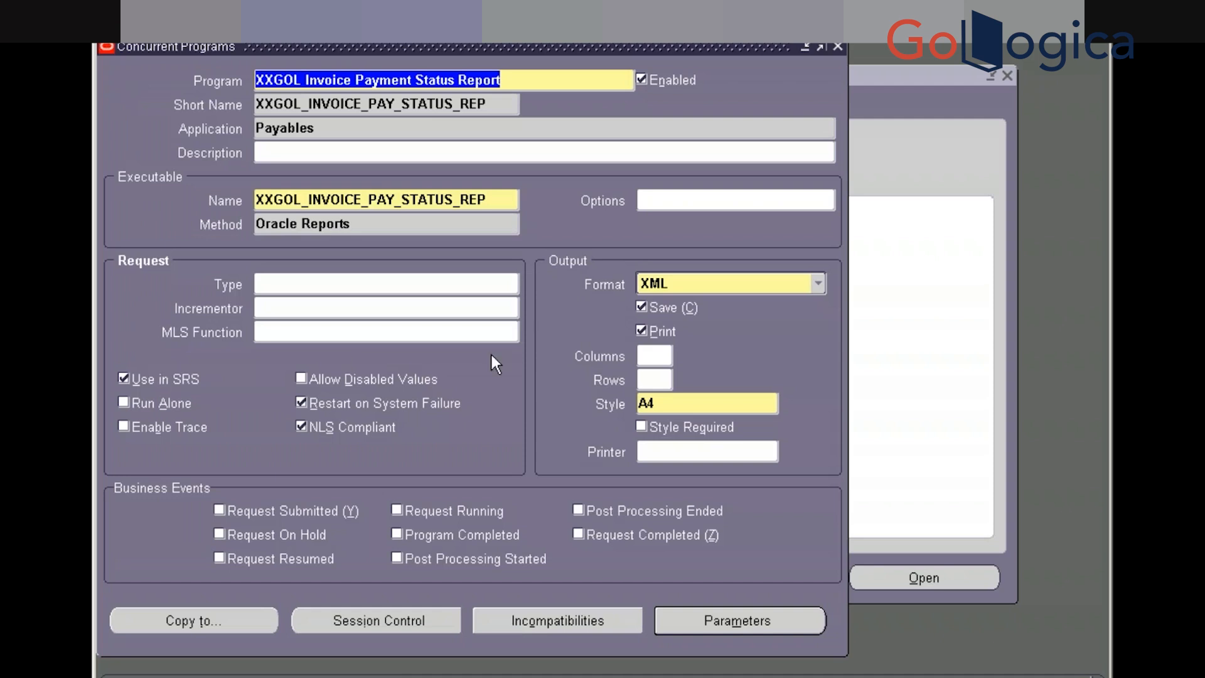
pyautogui.click(736, 619)
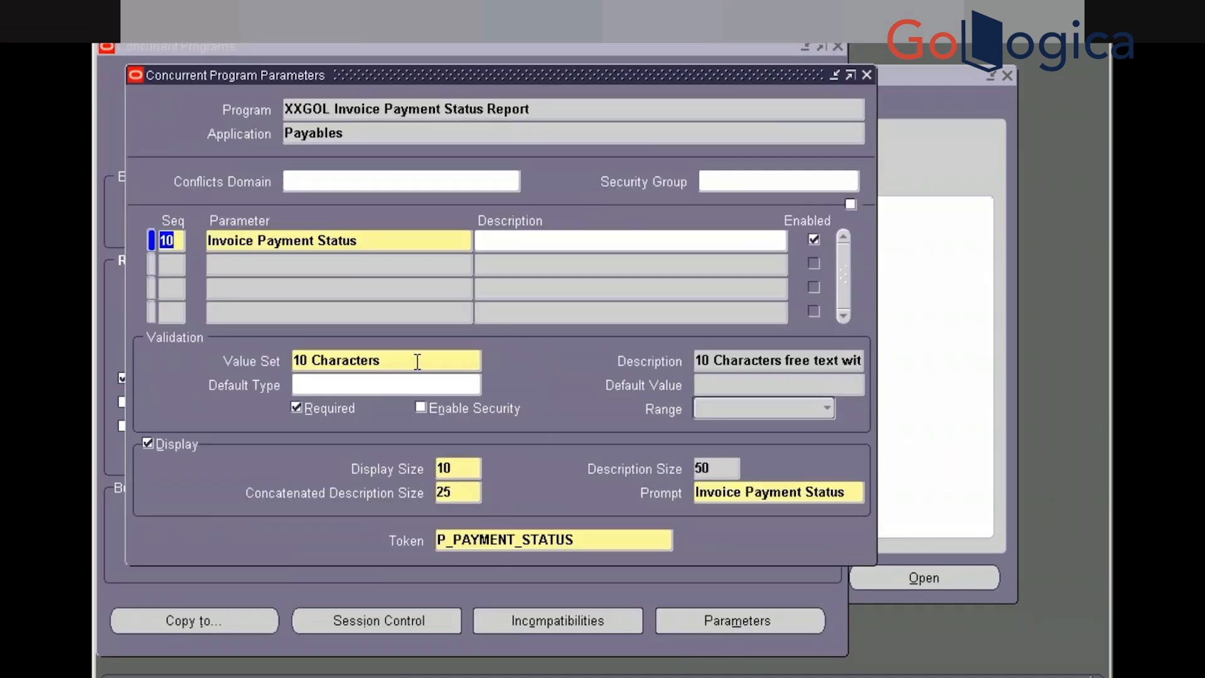
# Set the parameter's value set to XXGOL_INV_PAYMENT_STATUS with description size 30, then close both windows
pyautogui.click(463, 360)
pyautogui.write('XXGOL_INV_PAYMENT_STATUS')
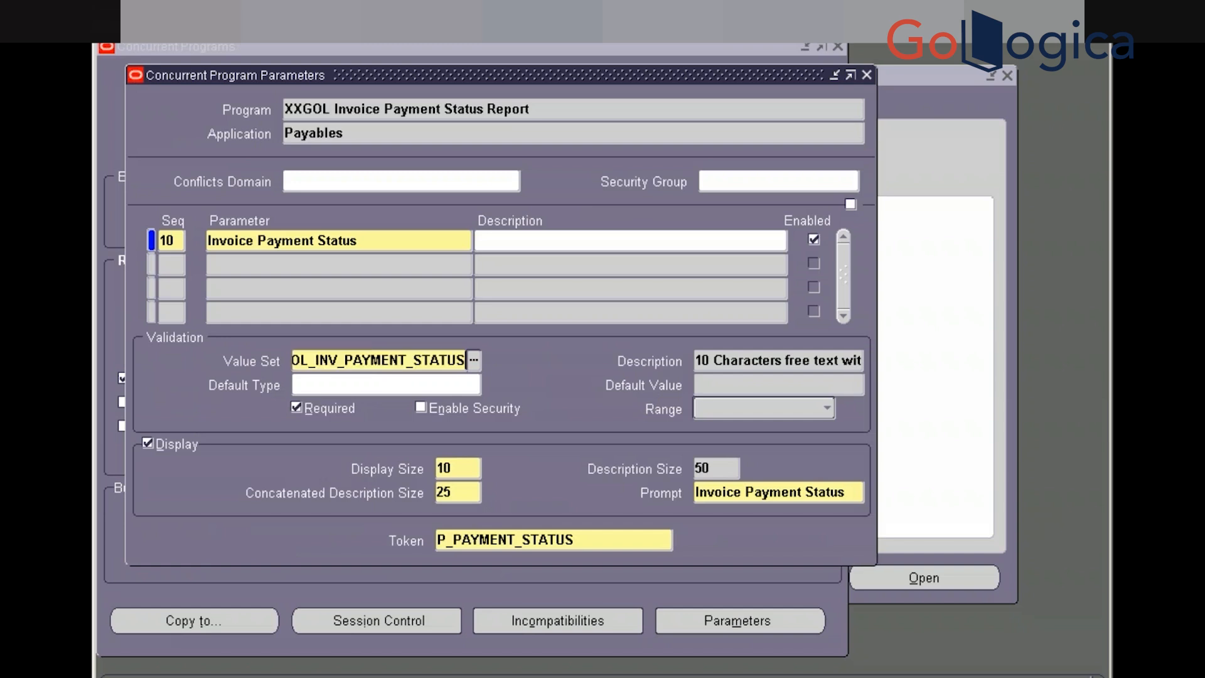
pyautogui.press('Tab')
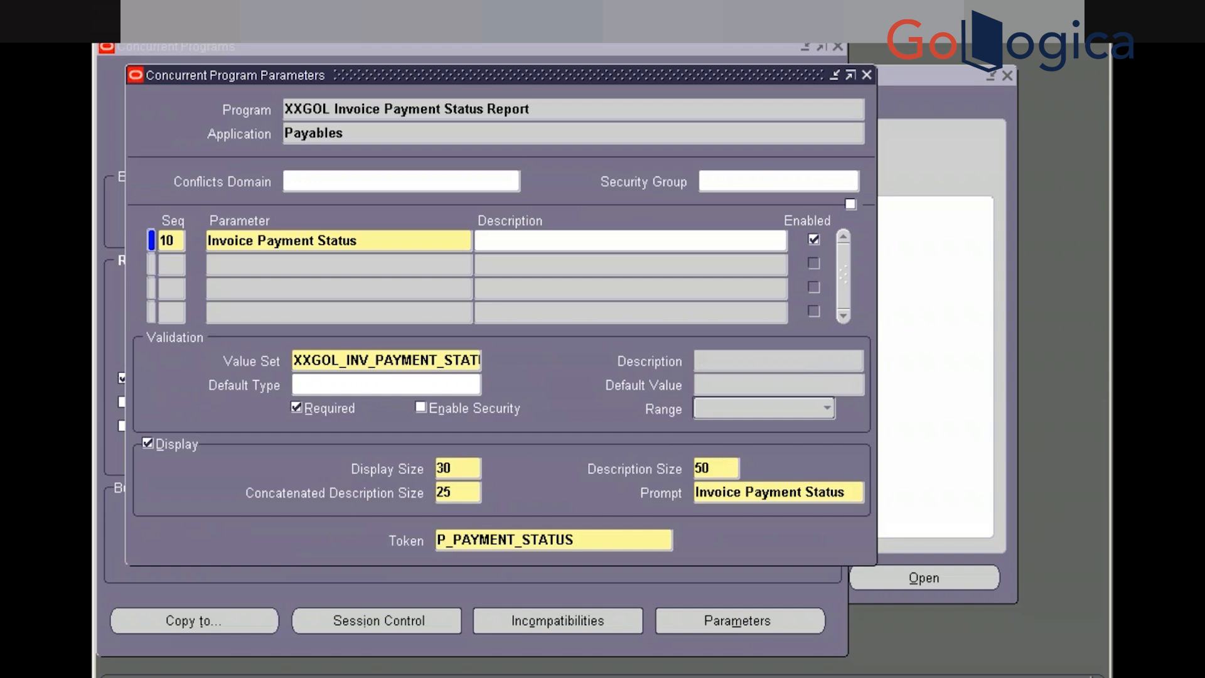
pyautogui.doubleClick(709, 467)
pyautogui.write('30')
pyautogui.doubleClick(702, 467)
pyautogui.click(867, 75)
pyautogui.hotkey('ctrl', 'c')
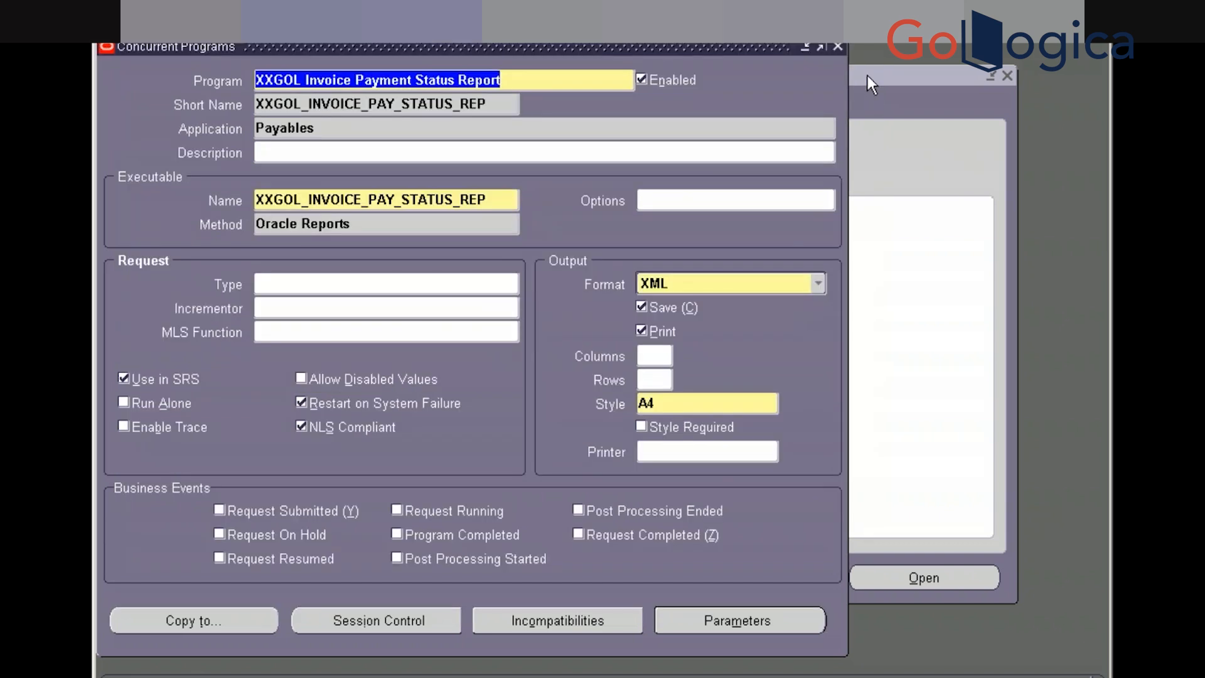
pyautogui.click(838, 47)
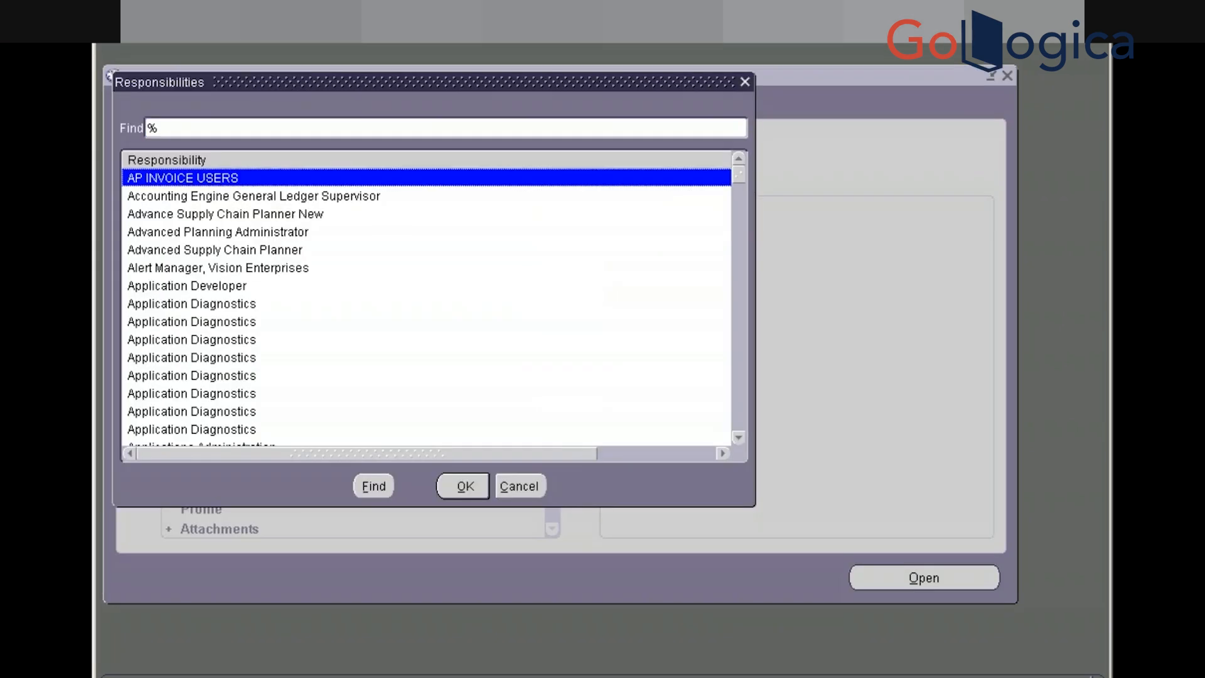
# Switch to the Payables, Vision Operations (USA) responsibility
pyautogui.write('payables')
pyautogui.press('Down')
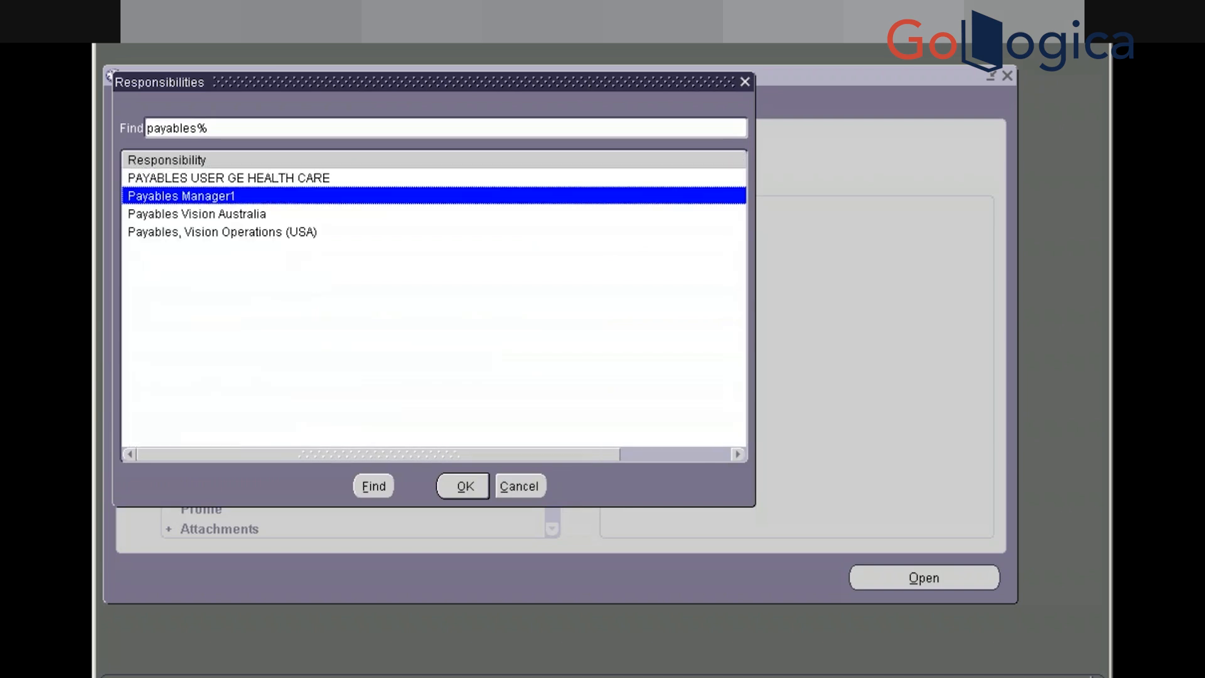
pyautogui.press('Down')
pyautogui.press('Down')
pyautogui.press('Return')
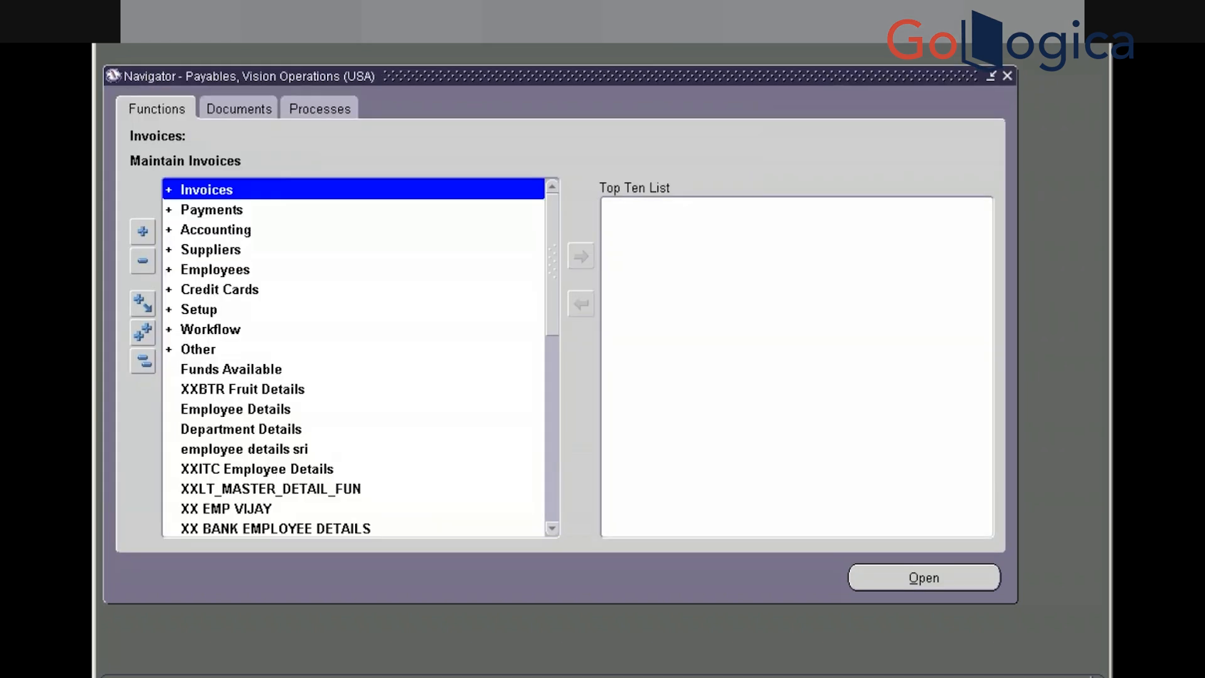
# From View > Requests, start submitting a new single request
pyautogui.hotkey('alt', 'v')
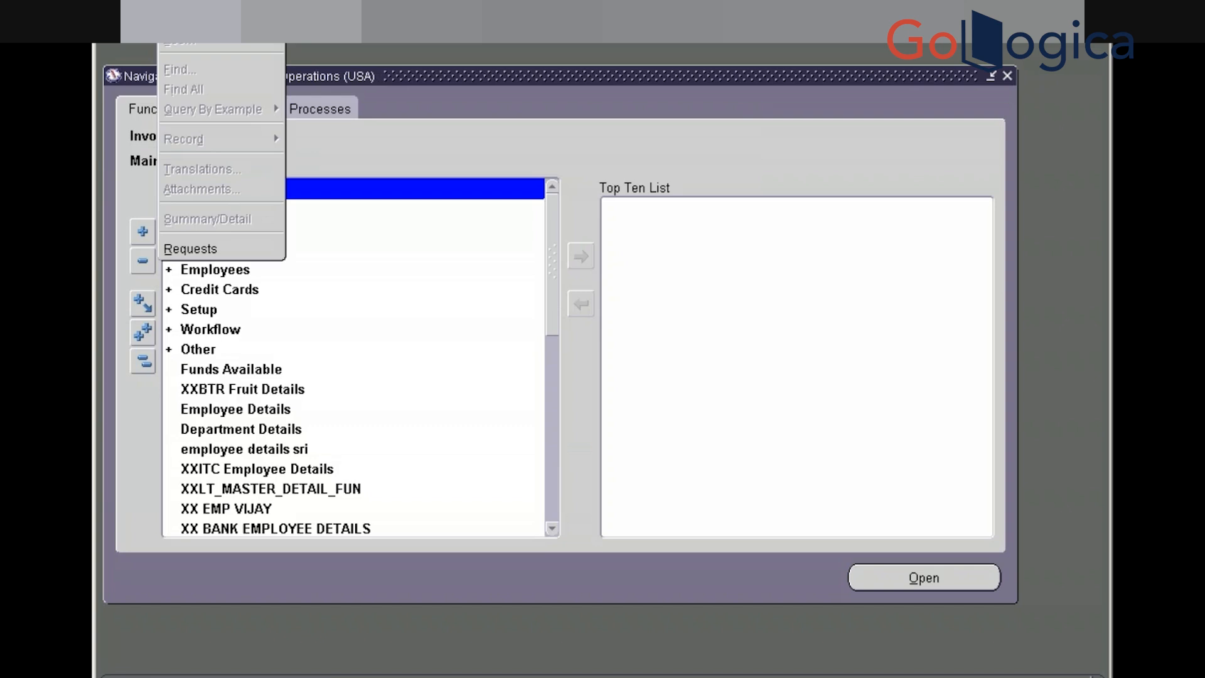
pyautogui.click(195, 247)
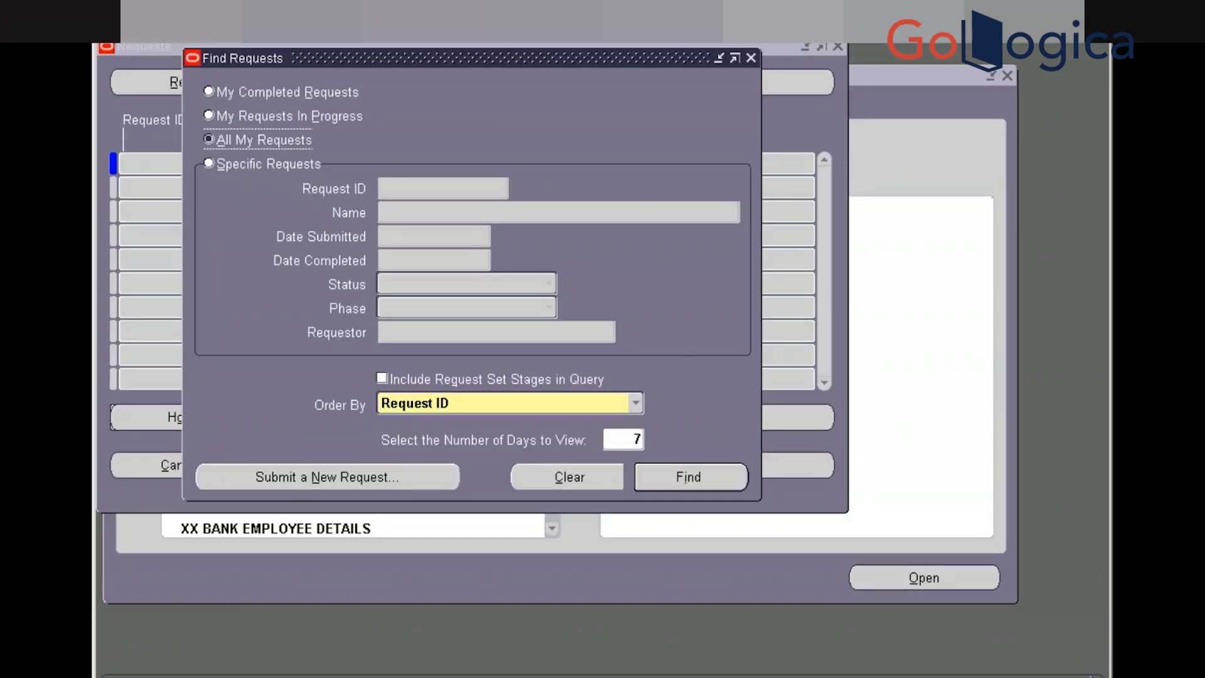
pyautogui.click(292, 478)
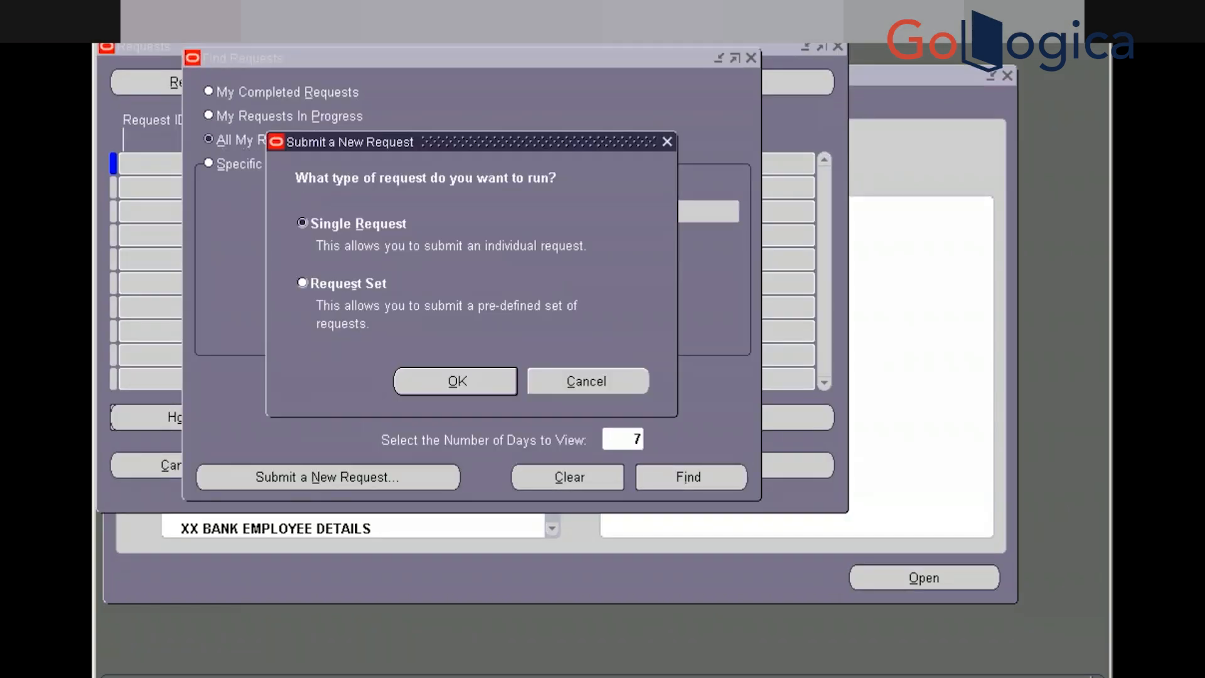
pyautogui.click(430, 390)
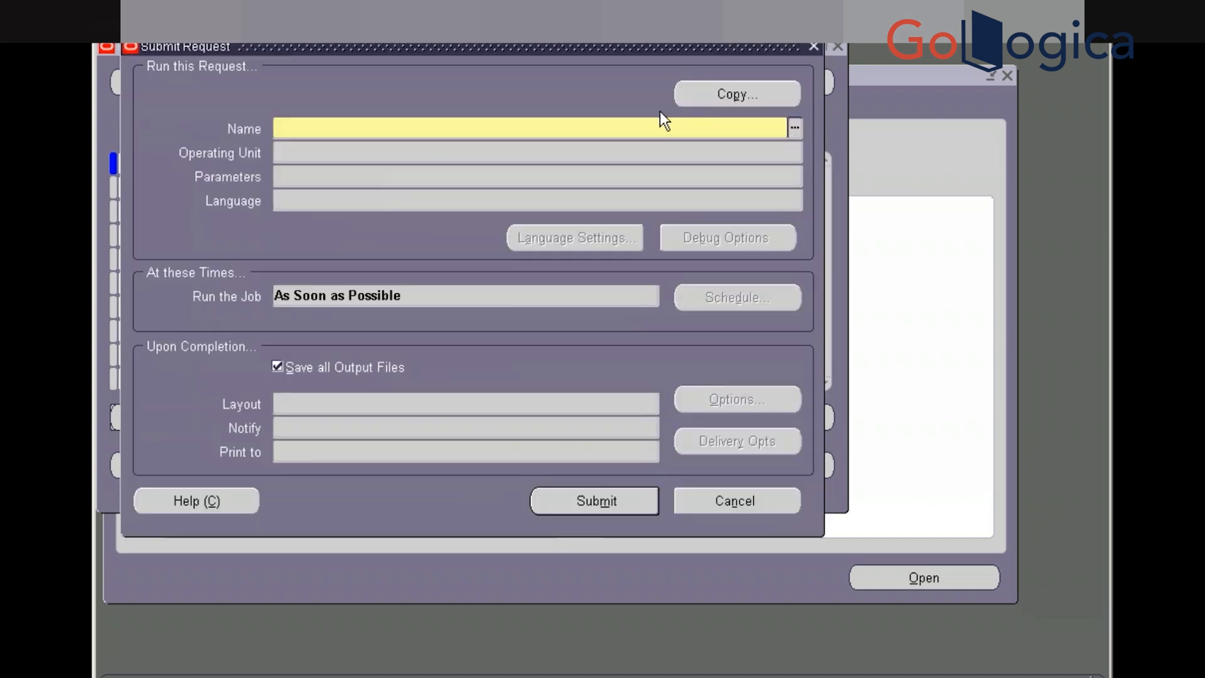
# Enter the XXGOL Invoice Payment Status Report and choose Fully paid as its Invoice Payment Status
pyautogui.hotkey('ctrl', 'v')
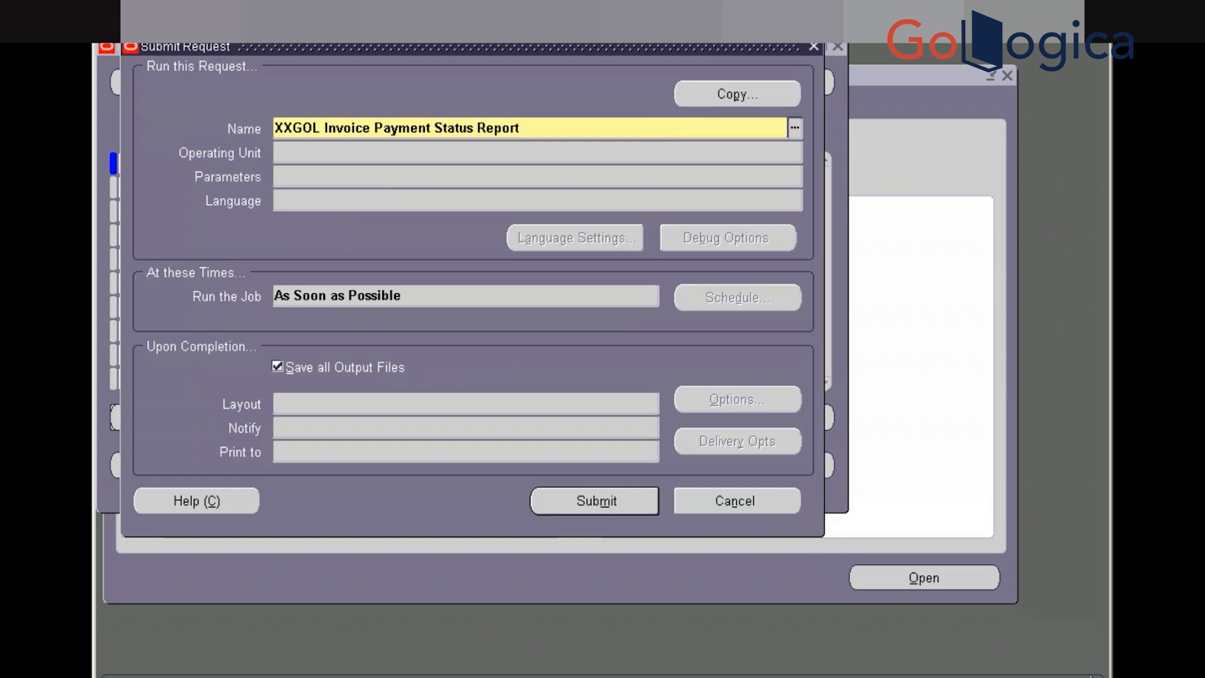
pyautogui.press('Tab')
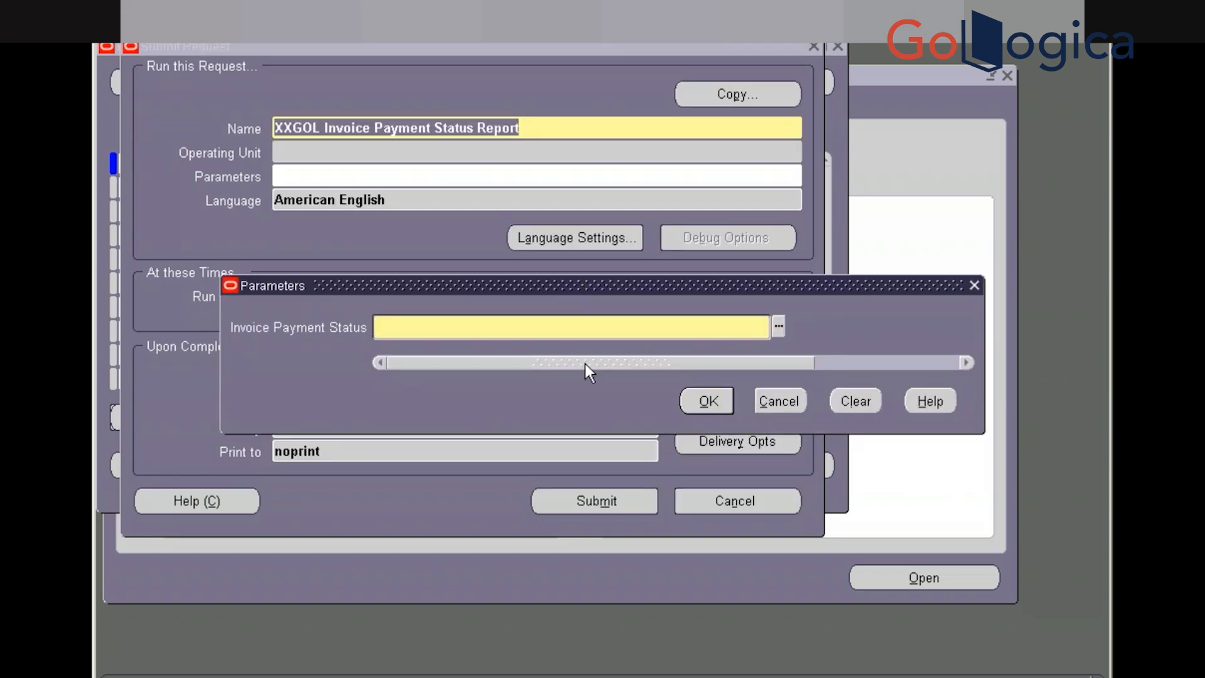
pyautogui.click(779, 327)
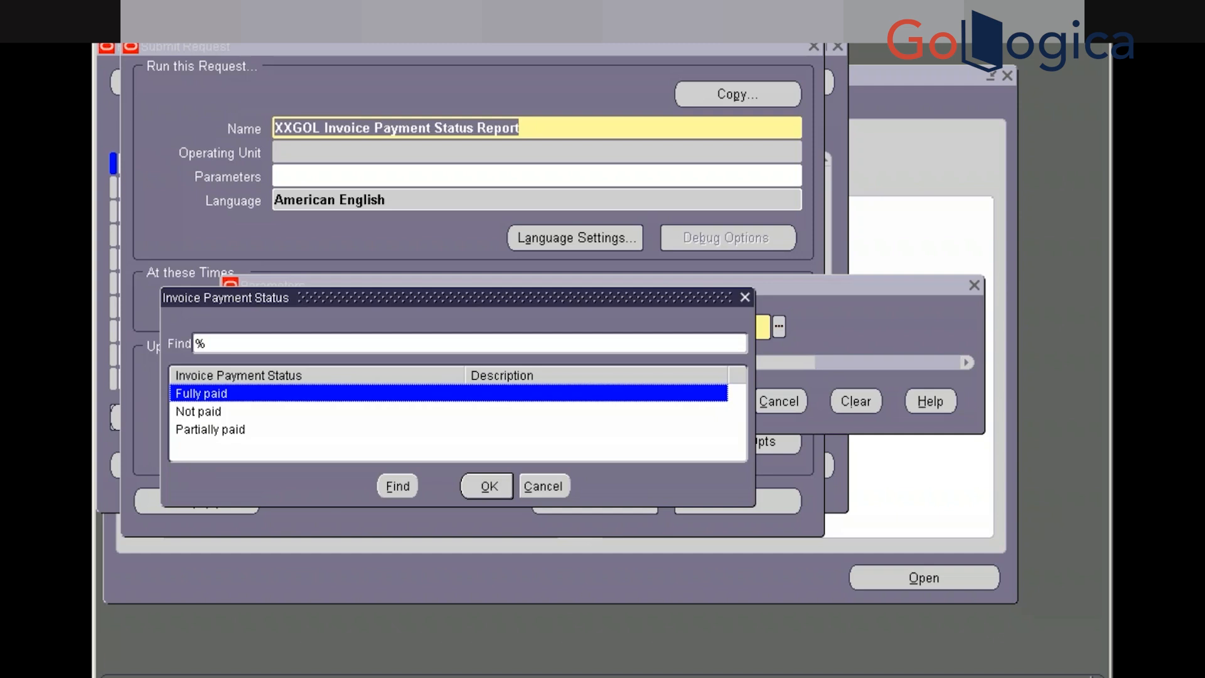
pyautogui.press('Return')
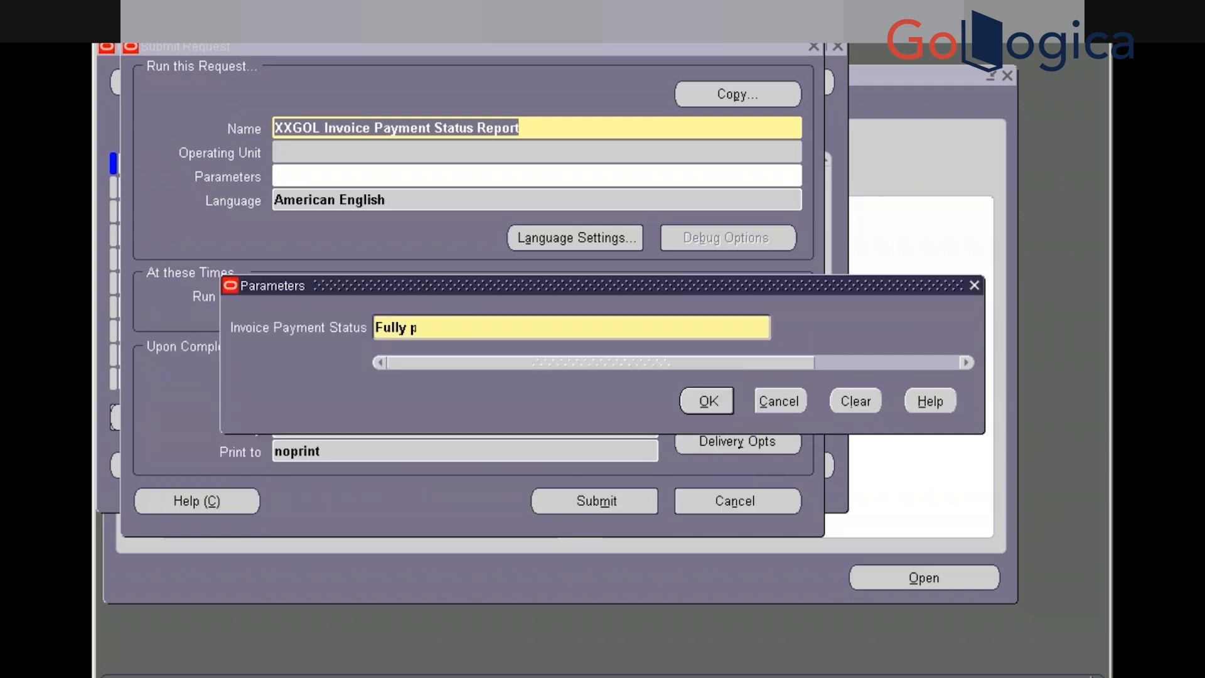
pyautogui.press('Tab')
pyautogui.hotkey('alt', 'Tab')
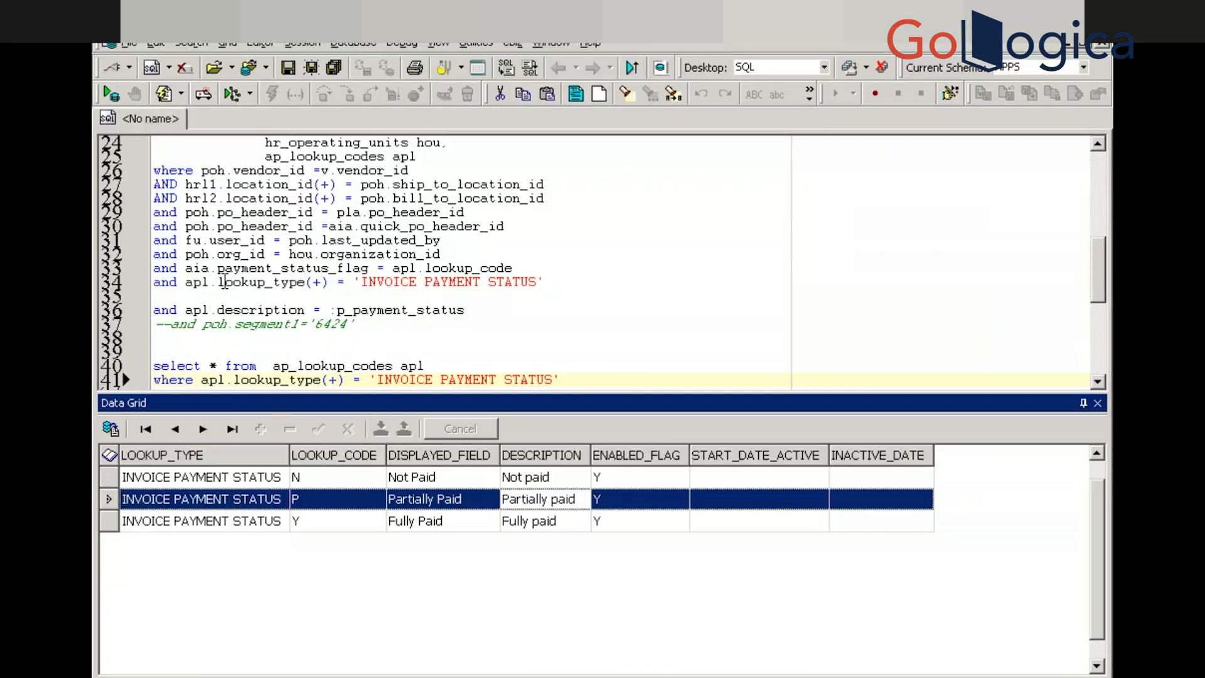
# Remove the blank line before 'and apl.description' in Toad's query and re-run it with F9
pyautogui.click(209, 310)
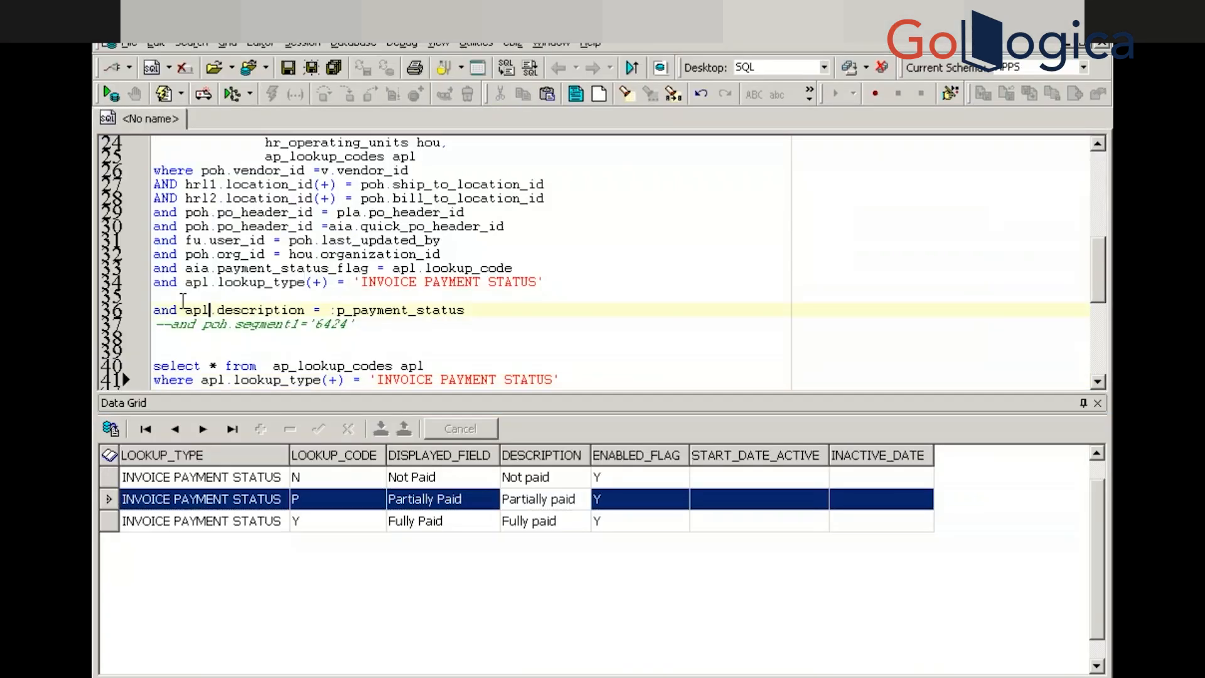
pyautogui.click(183, 300)
pyautogui.press('BackSpace')
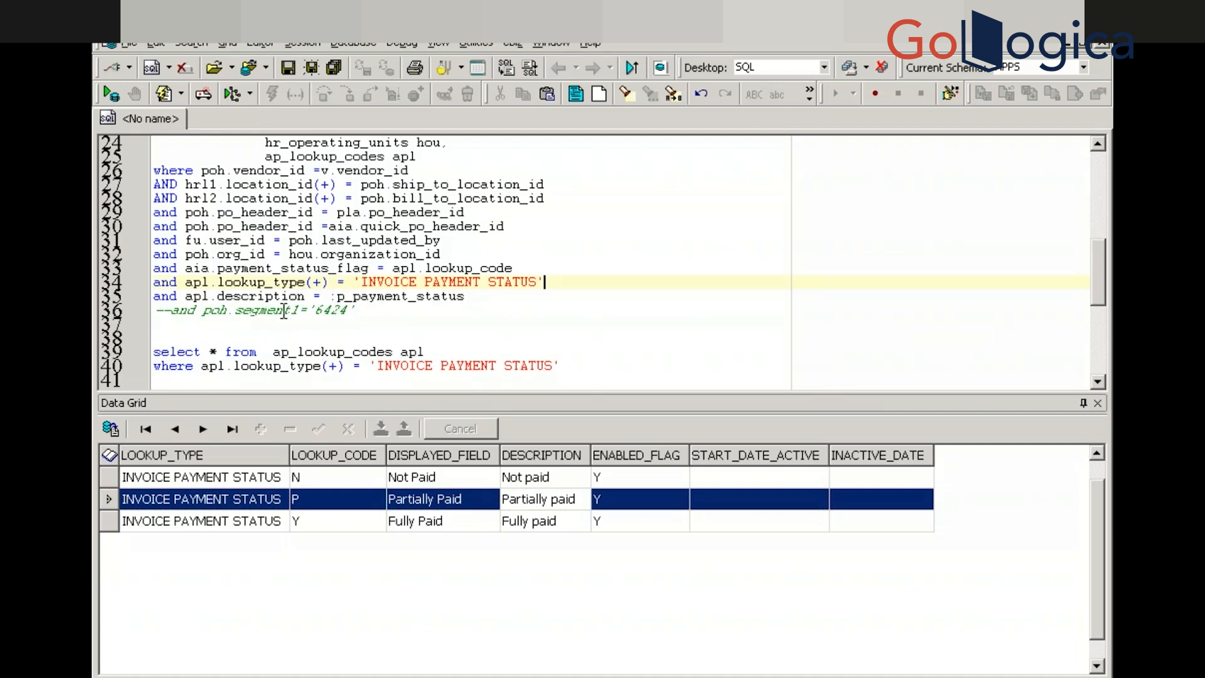
pyautogui.press('F9')
pyautogui.press('Return')
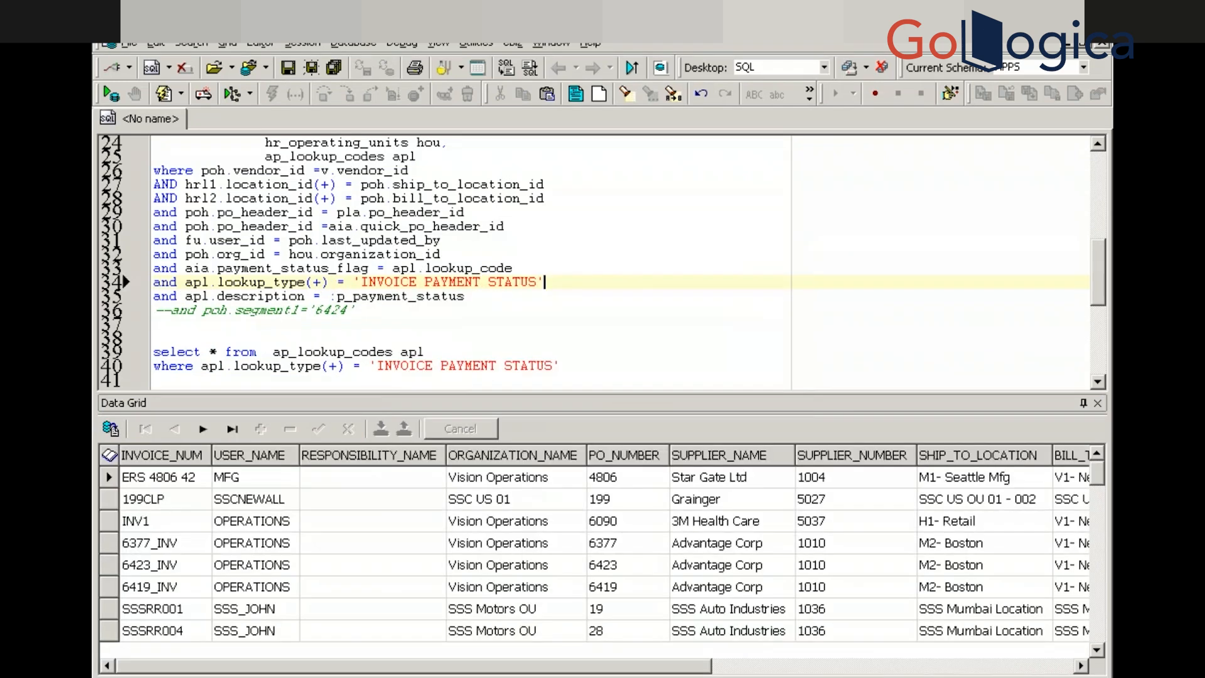
pyautogui.hotkey('alt', 'Tab')
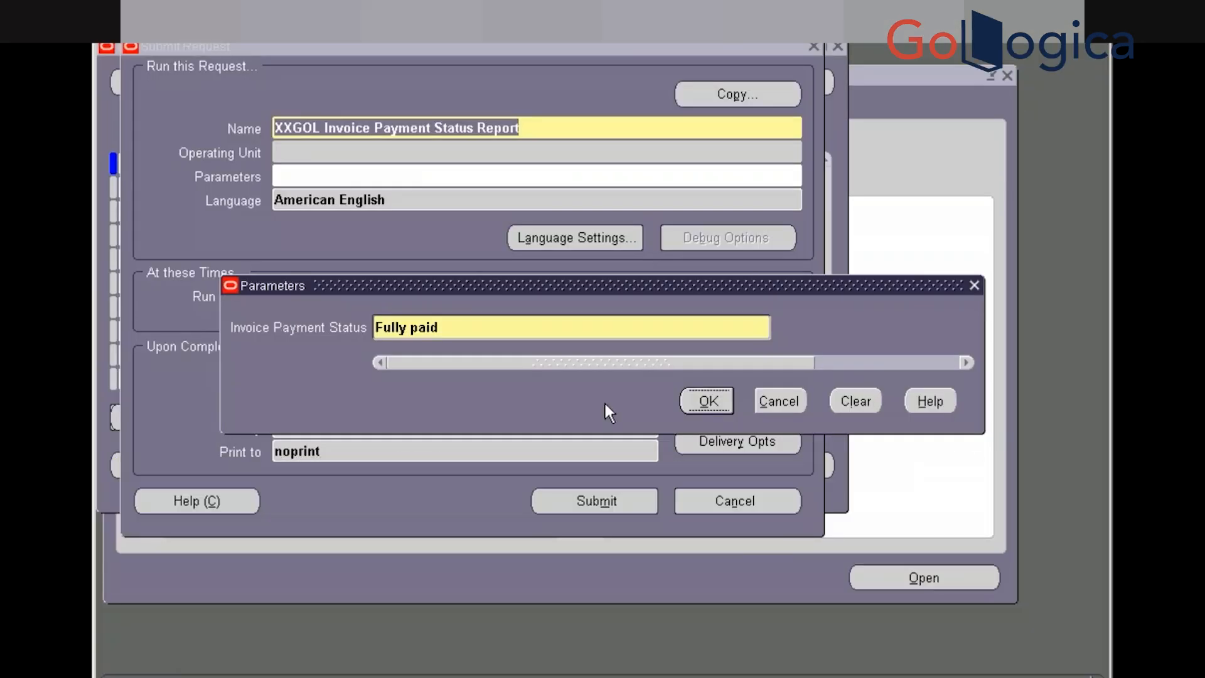
# Submit the Fully paid report request, decline another request, and show the Requests list
pyautogui.click(705, 401)
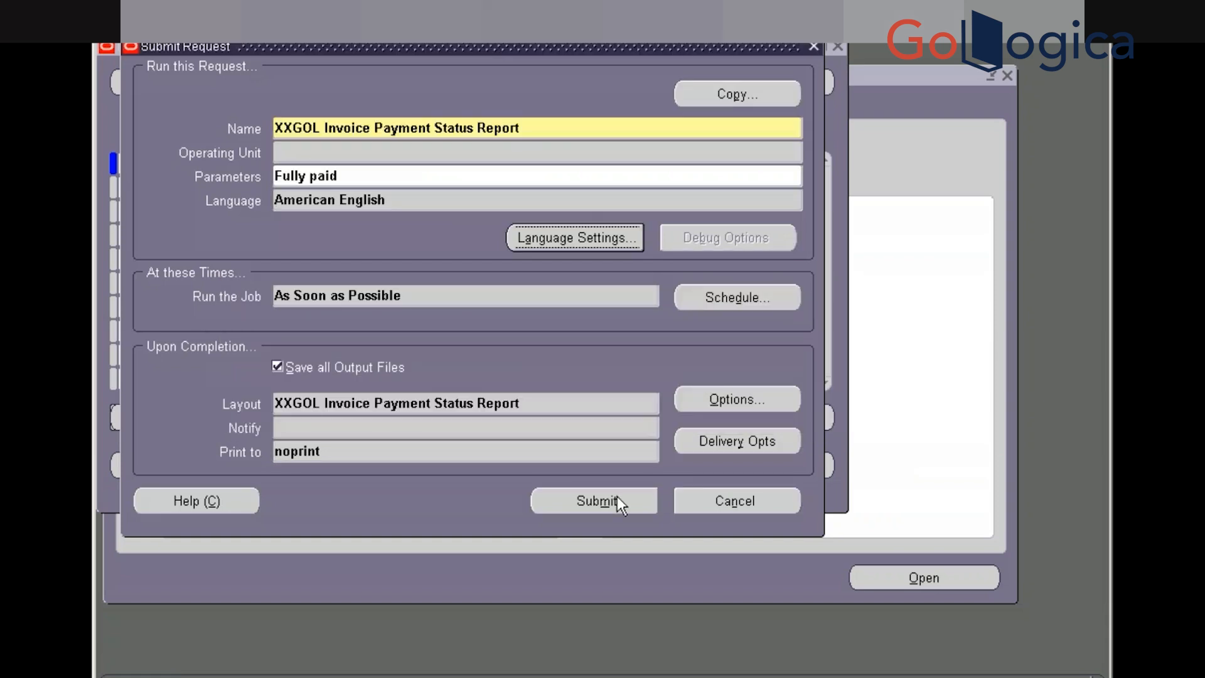
pyautogui.click(597, 501)
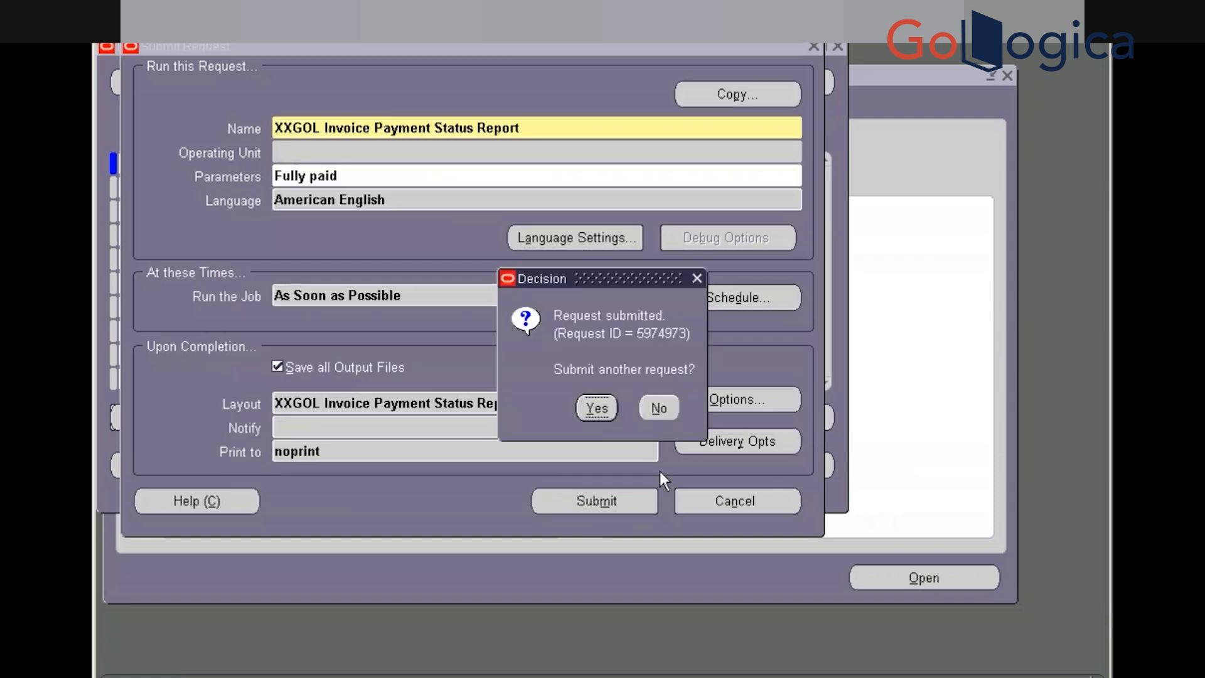
pyautogui.click(656, 409)
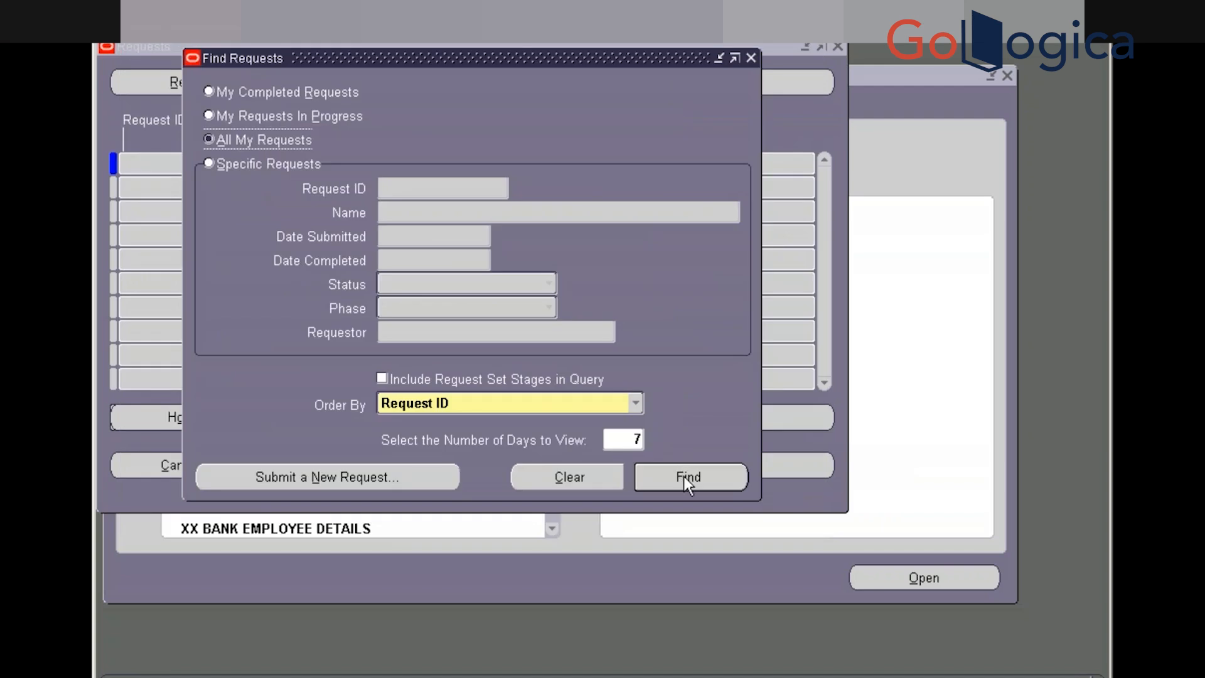
pyautogui.click(683, 476)
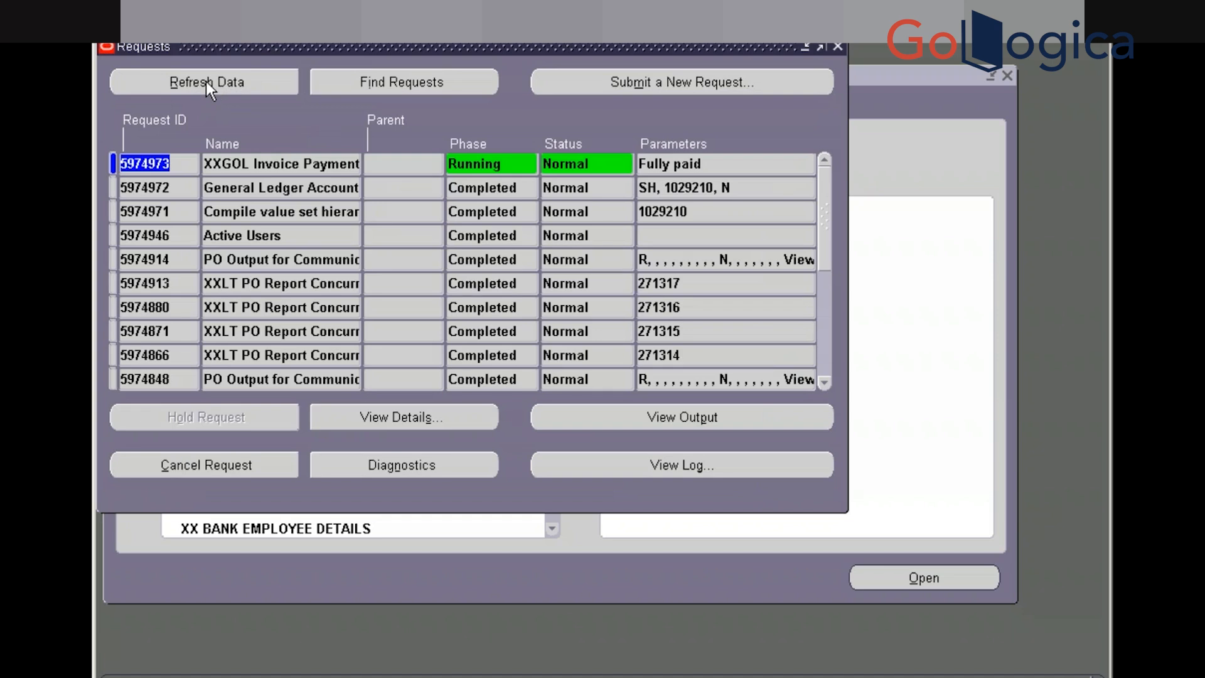
# Refresh the Requests list until request 5974973 shows Completed, then open its output
pyautogui.click(206, 81)
pyautogui.click(206, 83)
pyautogui.click(206, 82)
pyautogui.click(206, 82)
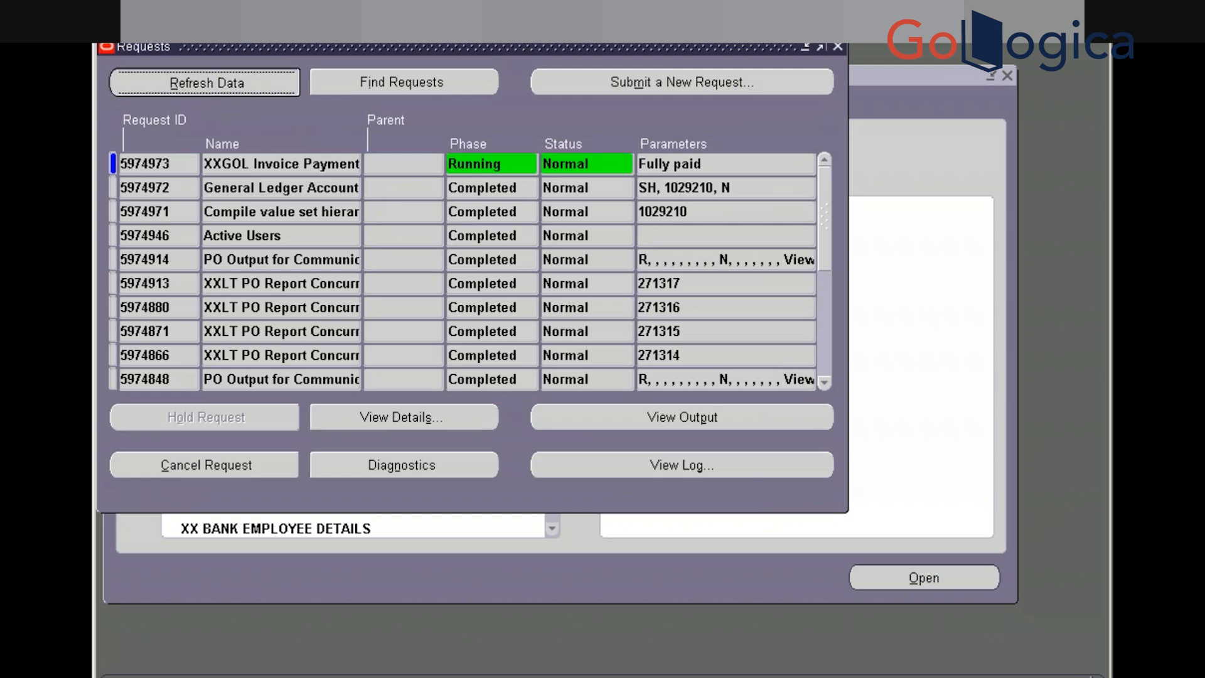
pyautogui.click(205, 82)
pyautogui.click(206, 82)
pyautogui.click(205, 82)
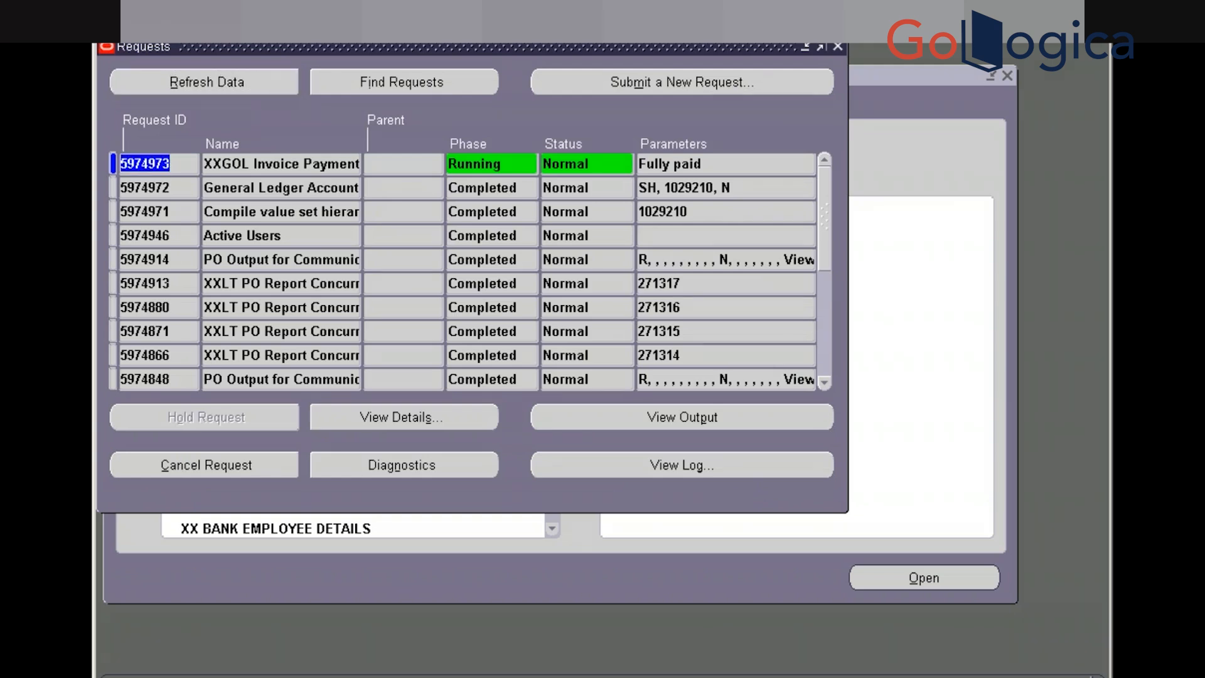
pyautogui.click(206, 82)
pyautogui.click(205, 82)
pyautogui.click(206, 82)
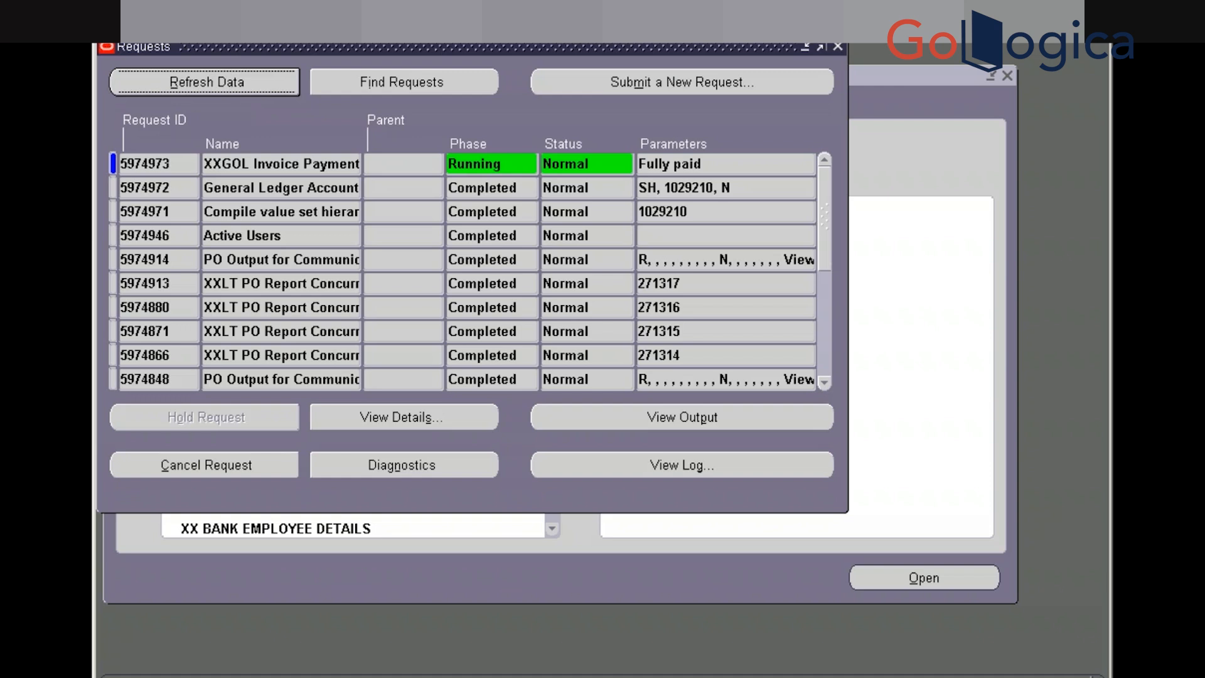
pyautogui.click(206, 82)
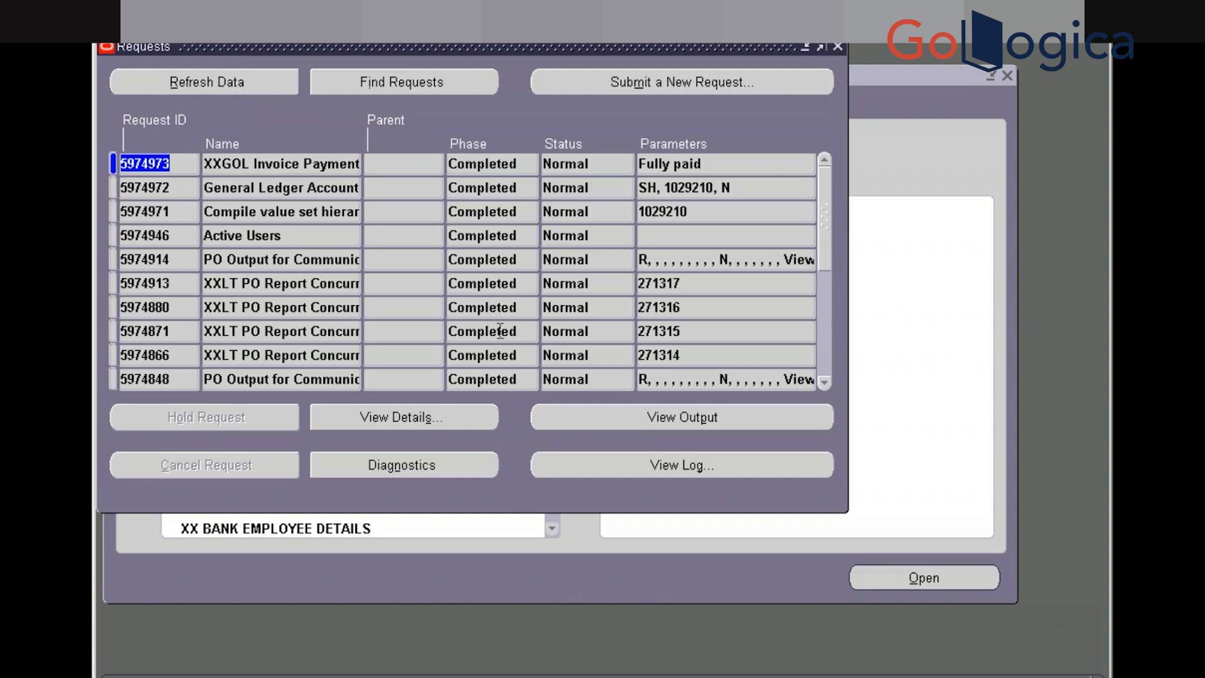
pyautogui.click(601, 420)
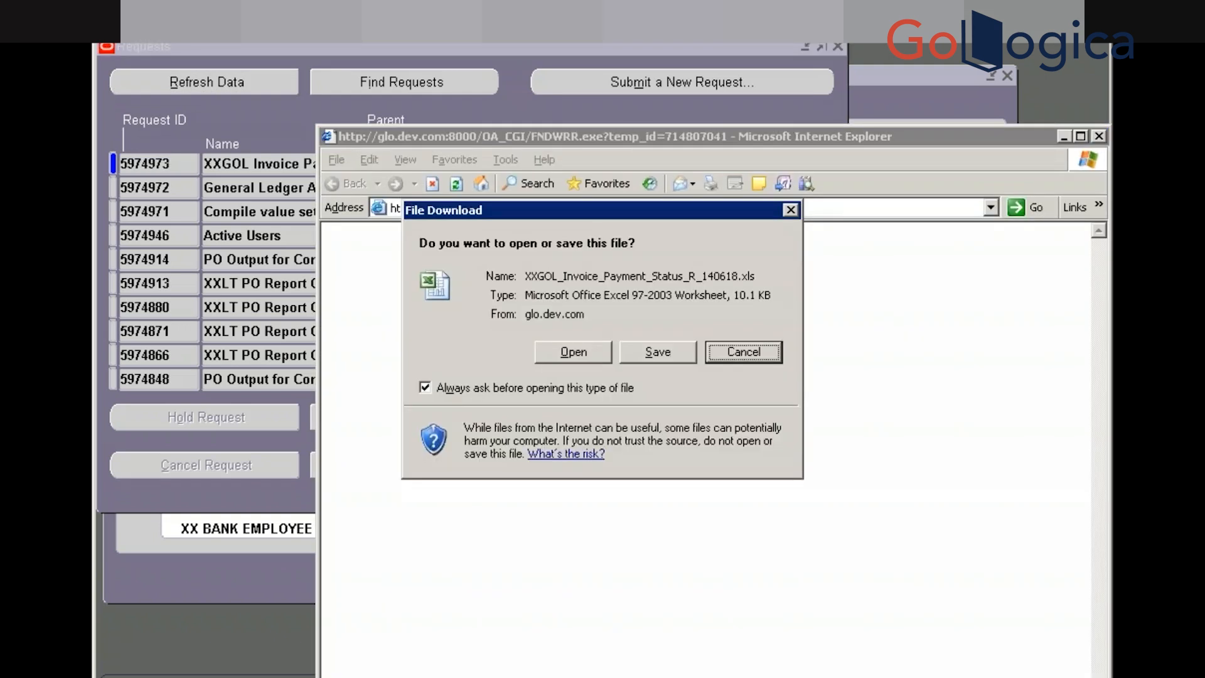
# Open XXGOL_Invoice_Payment_Status_R_140618.xls in Excel, maximised, and review its single Fully paid invoice
pyautogui.click(575, 353)
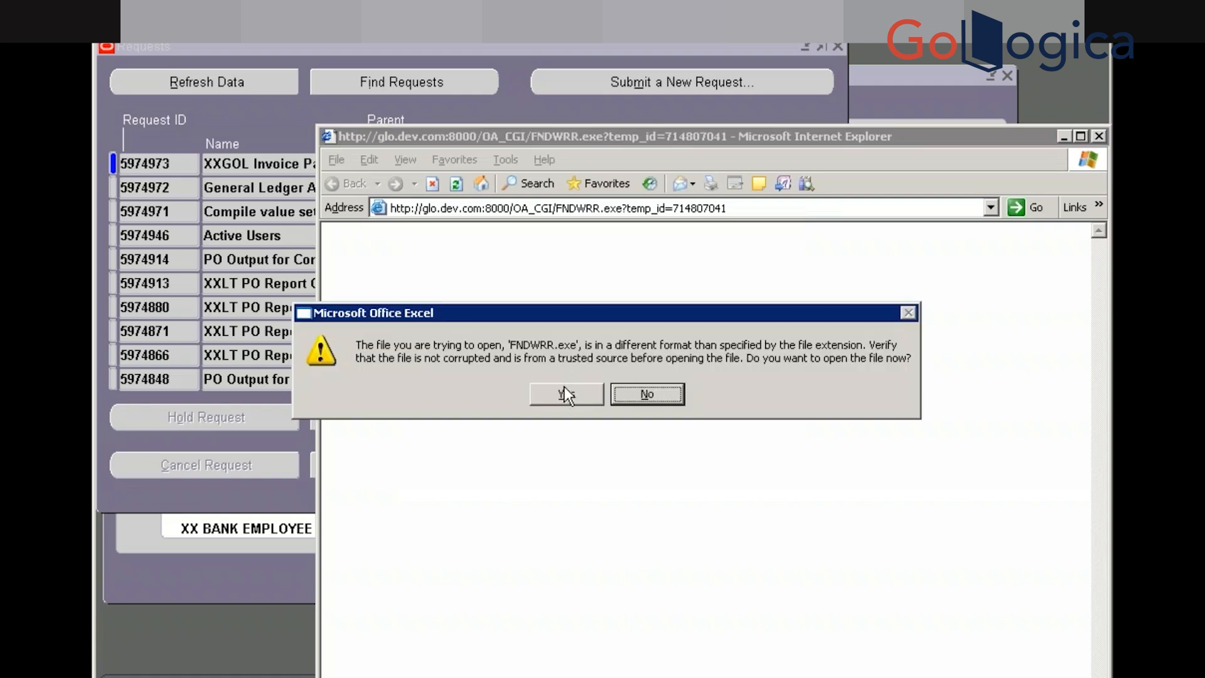
pyautogui.click(564, 393)
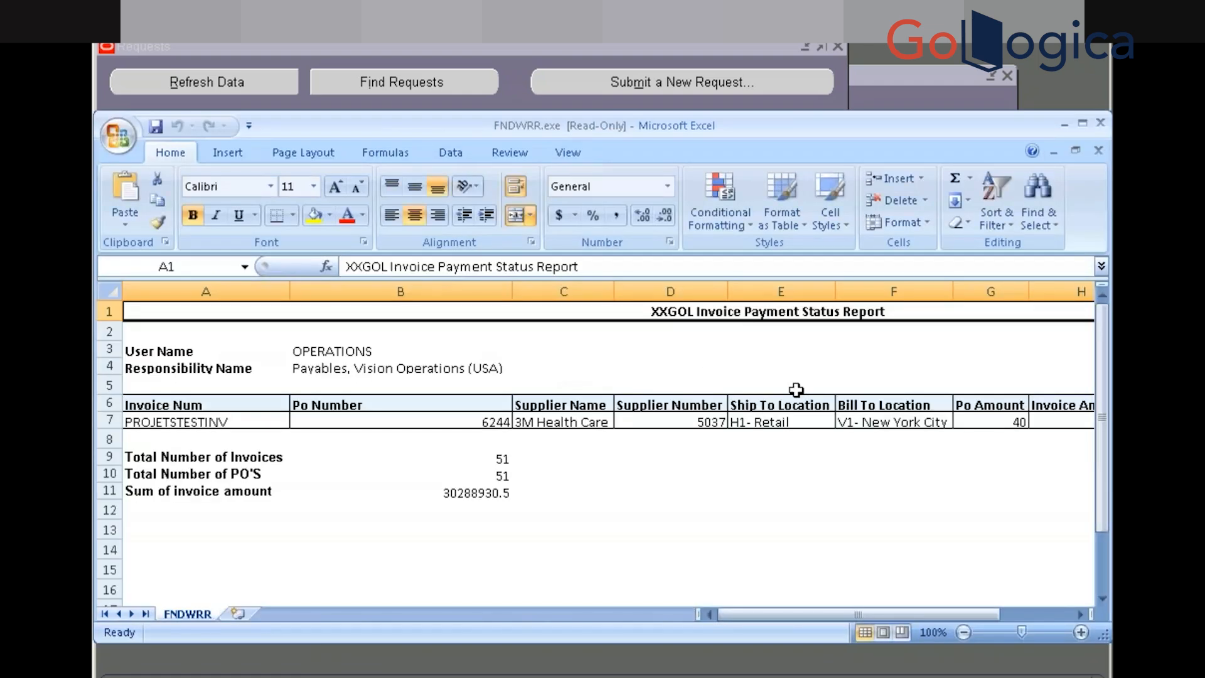
pyautogui.click(1079, 122)
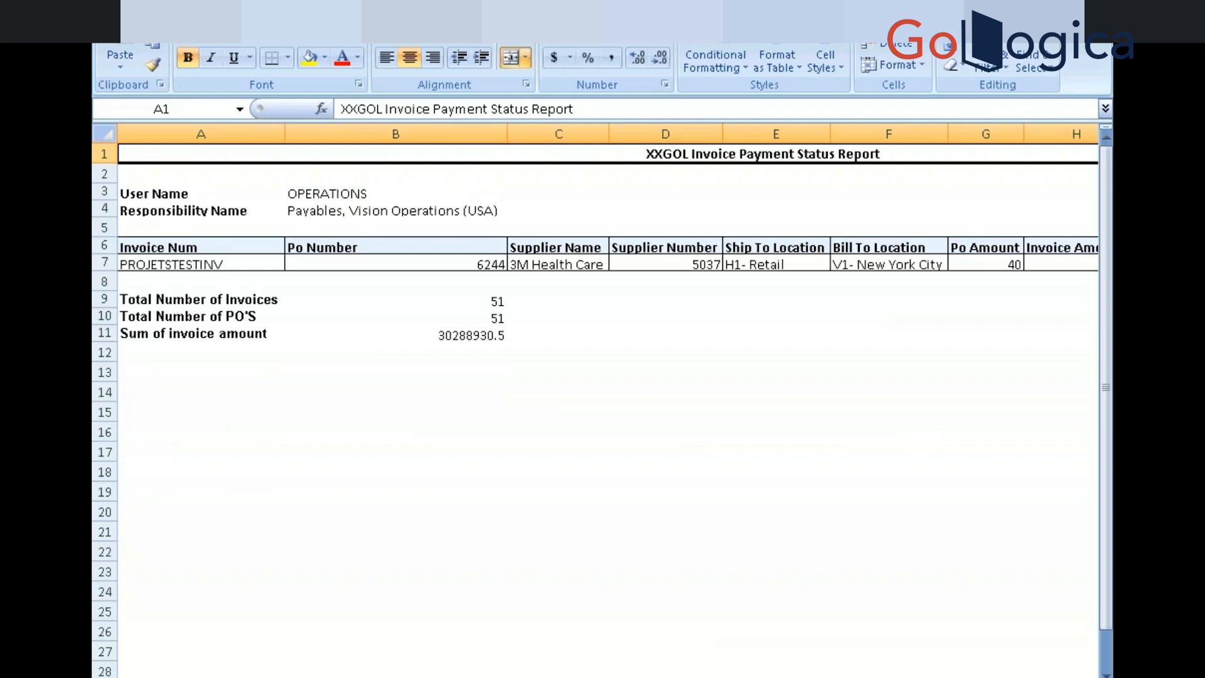
pyautogui.moveTo(740, 677); pyautogui.dragTo(797, 677)
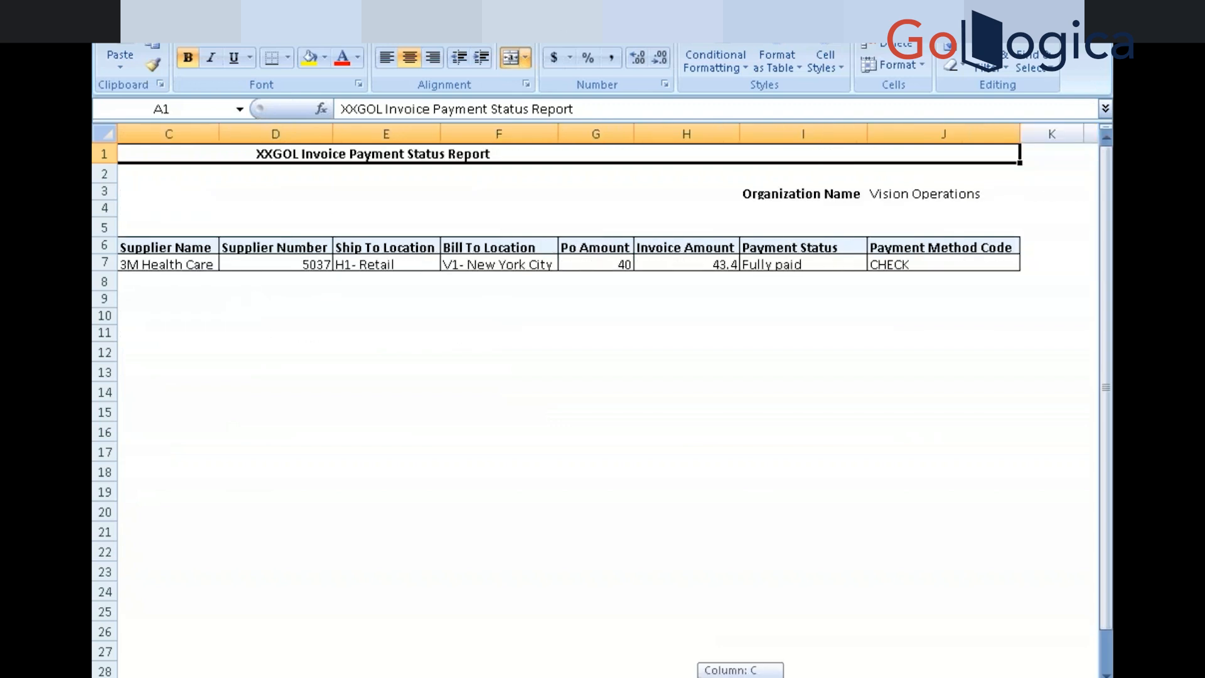
pyautogui.moveTo(797, 677); pyautogui.dragTo(741, 677)
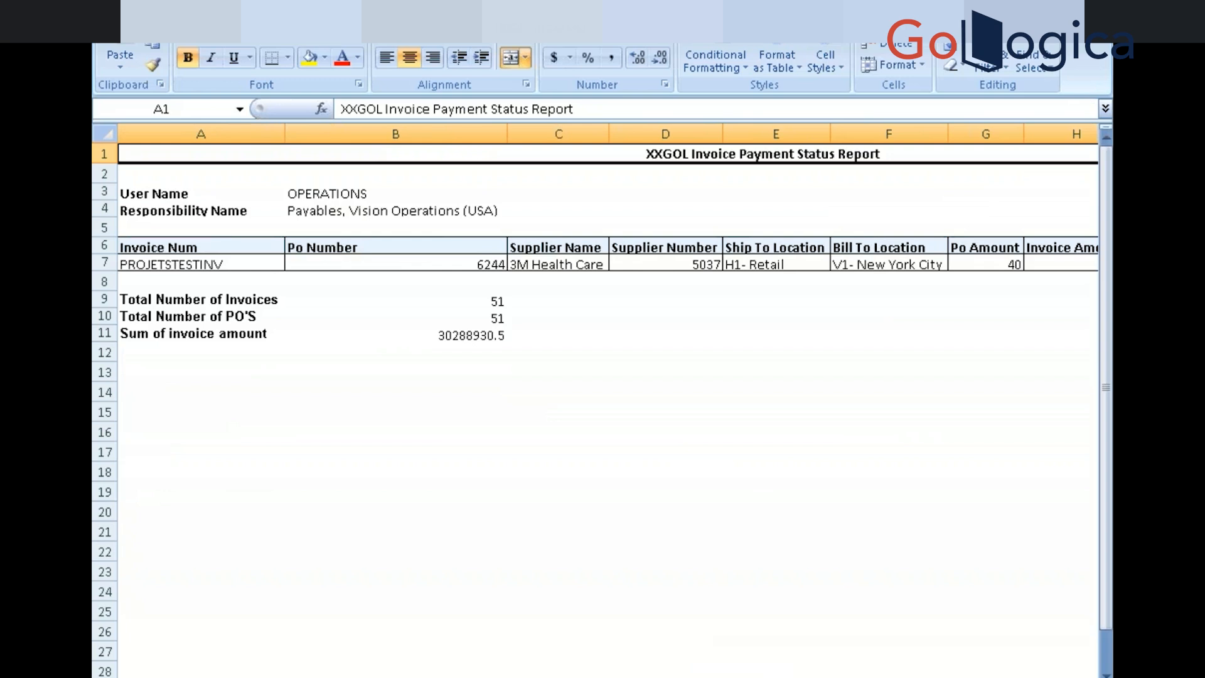
pyautogui.hotkey('alt', 'Tab')
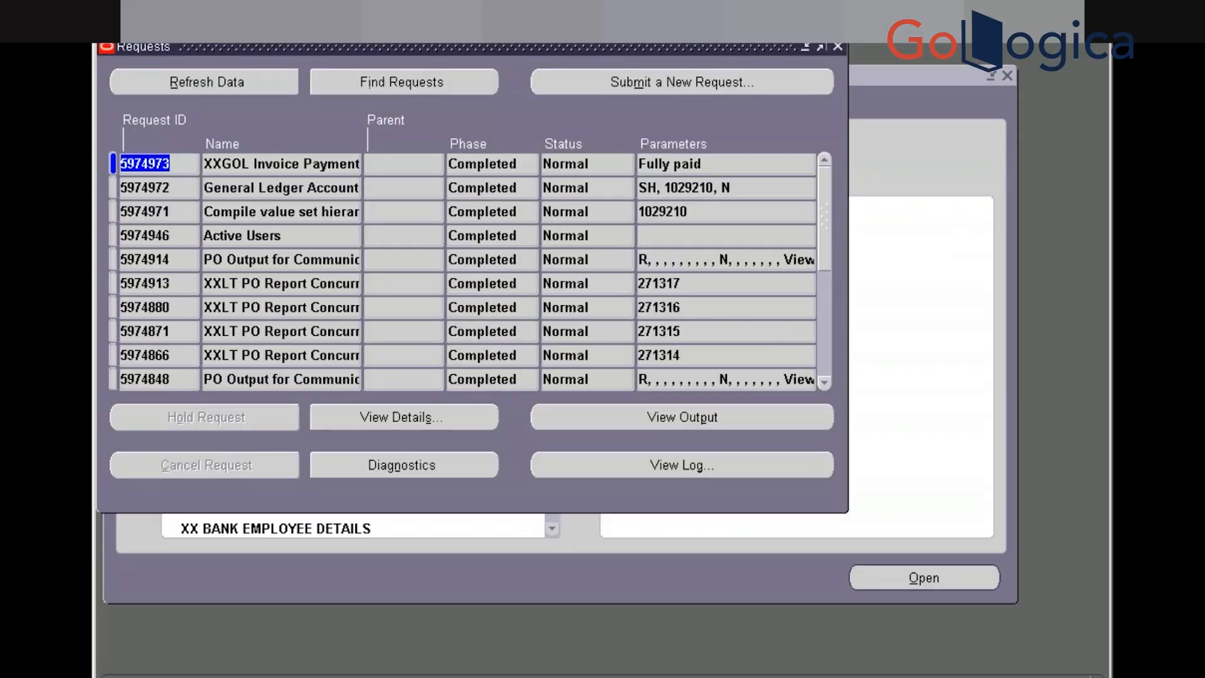
# Inspect the Q_1 query of XXGOL_INVOICE_PAY_STATUS_REP's Data Model, noting the commented-out segment1 line
pyautogui.hotkey('alt', 'Tab')
pyautogui.hotkey('alt', 'Tab')
pyautogui.hotkey('alt', 'Tab')
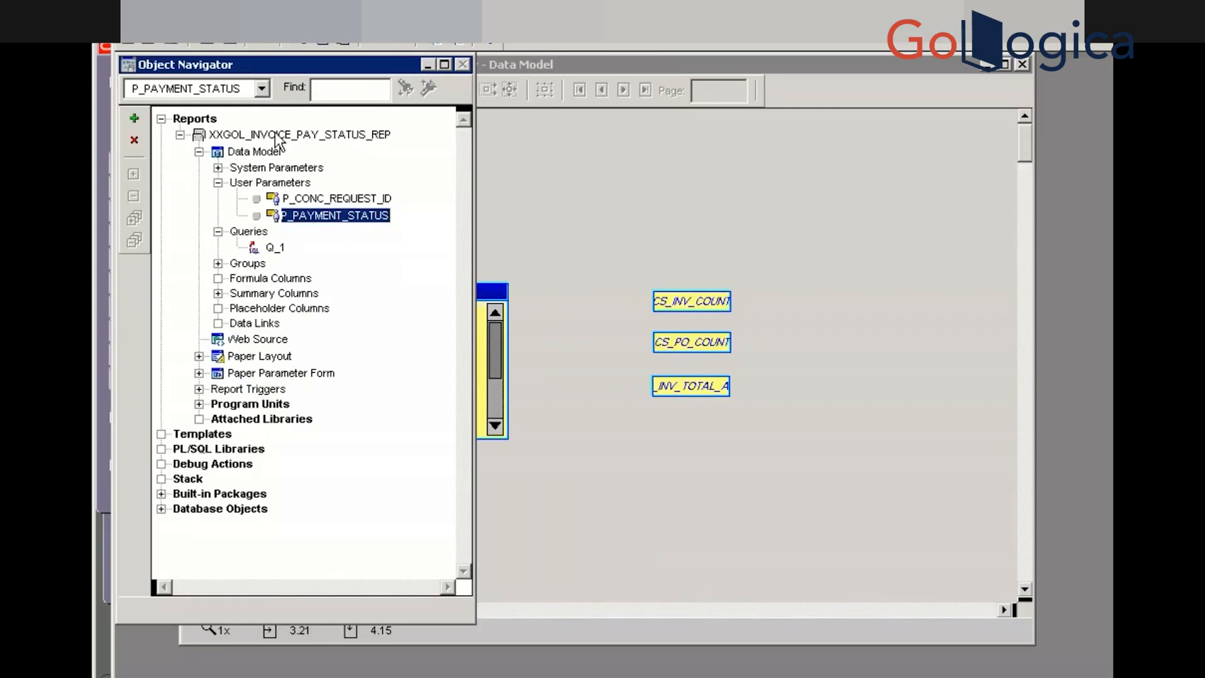
pyautogui.click(258, 136)
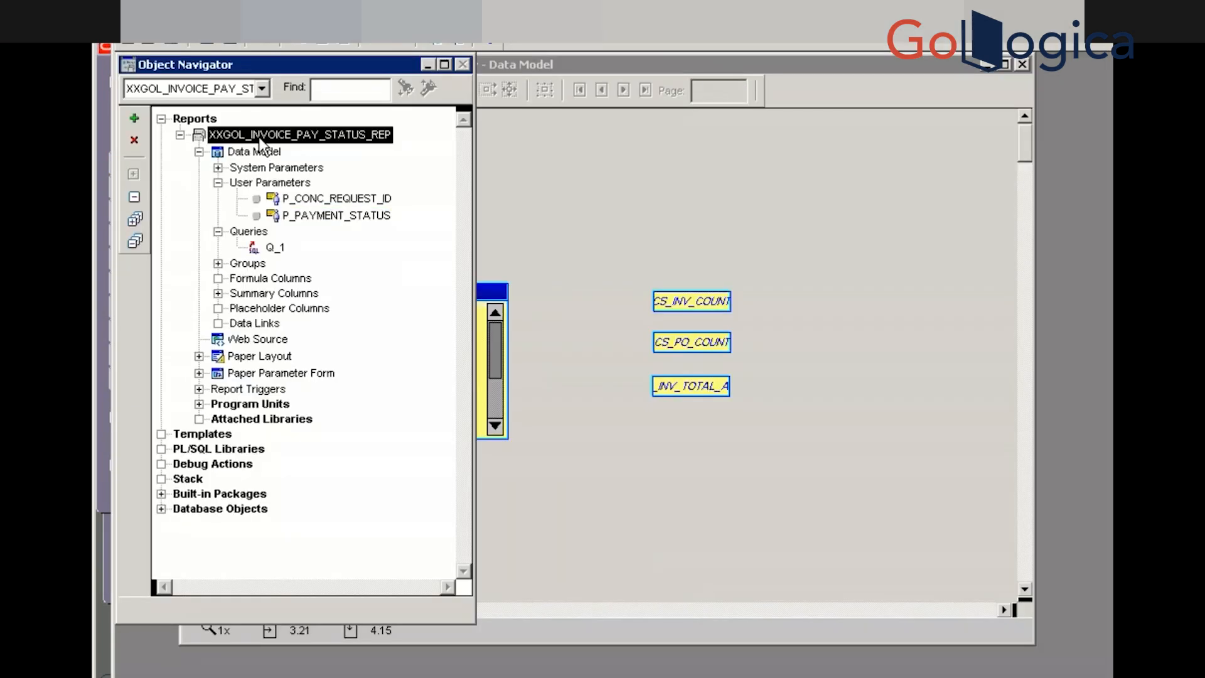
pyautogui.click(222, 152)
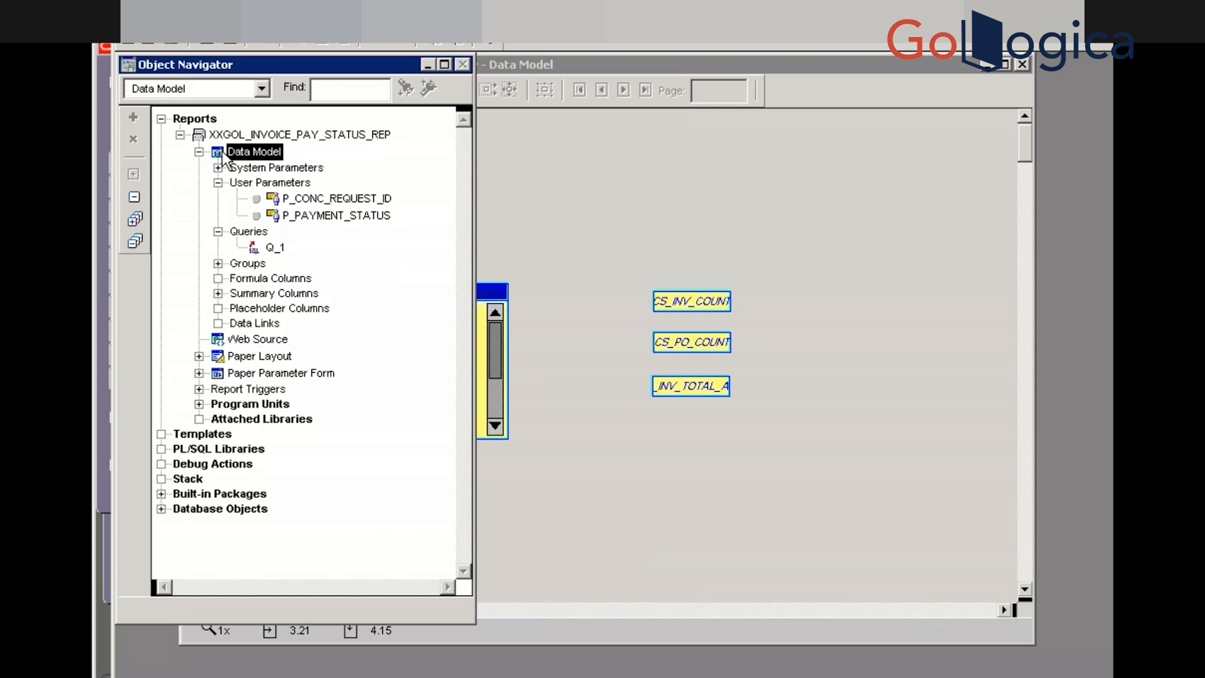
pyautogui.doubleClick(218, 154)
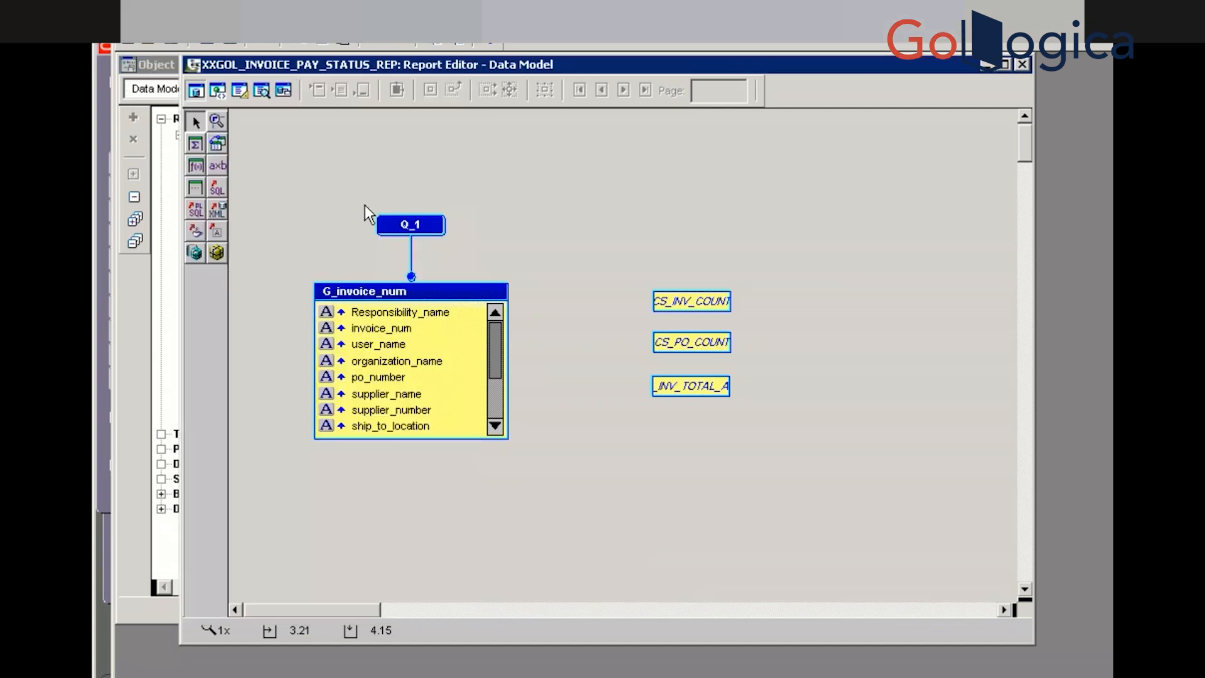
pyautogui.doubleClick(389, 225)
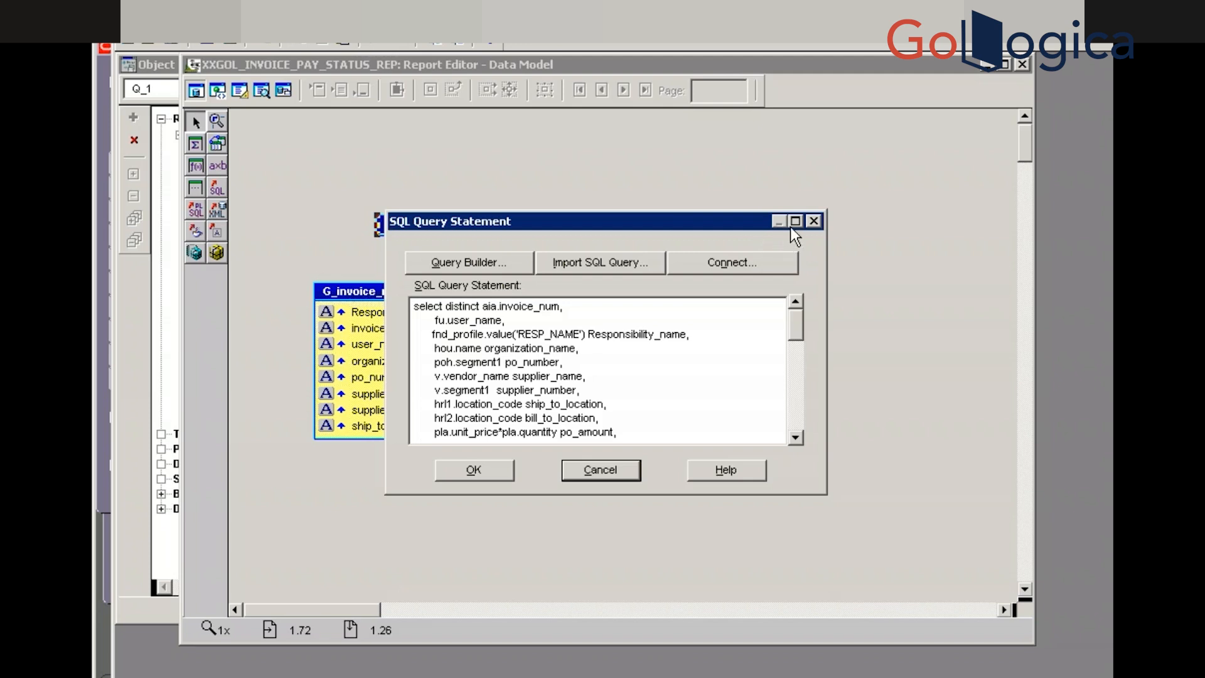
pyautogui.click(794, 221)
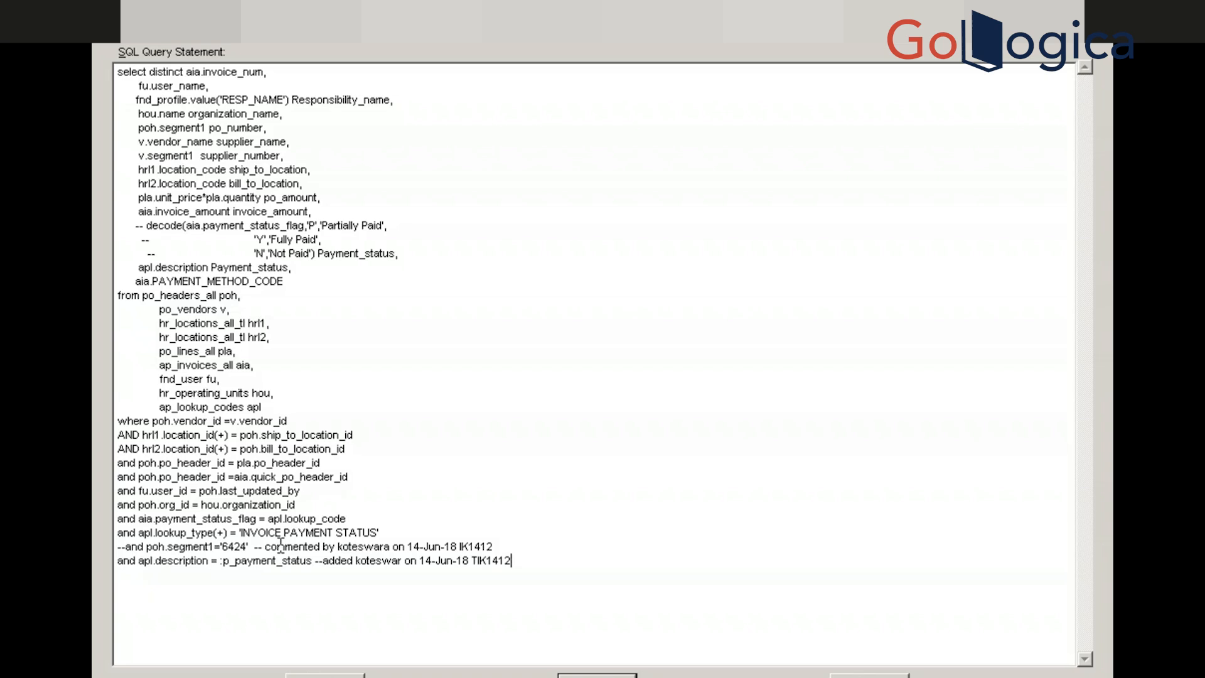
pyautogui.click(497, 546)
pyautogui.click(598, 676)
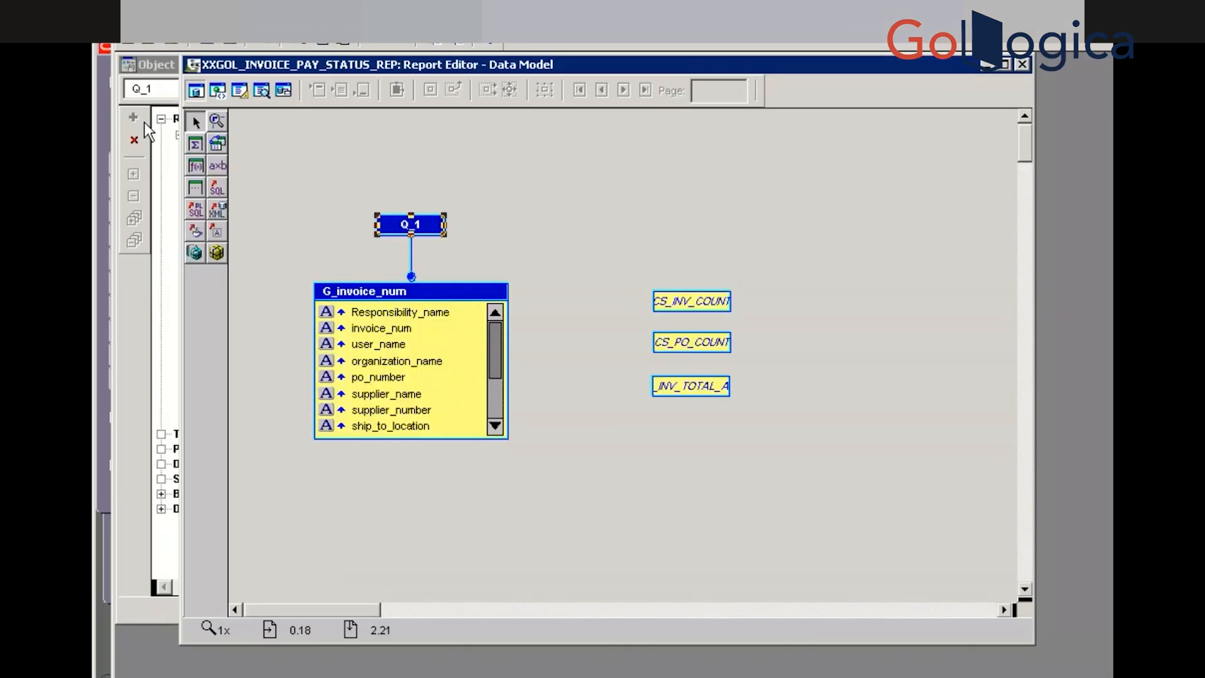
# Bring WinSCP forward with the local E:\Sachin_K files and the server reports directory
pyautogui.click(171, 44)
pyautogui.press('super')
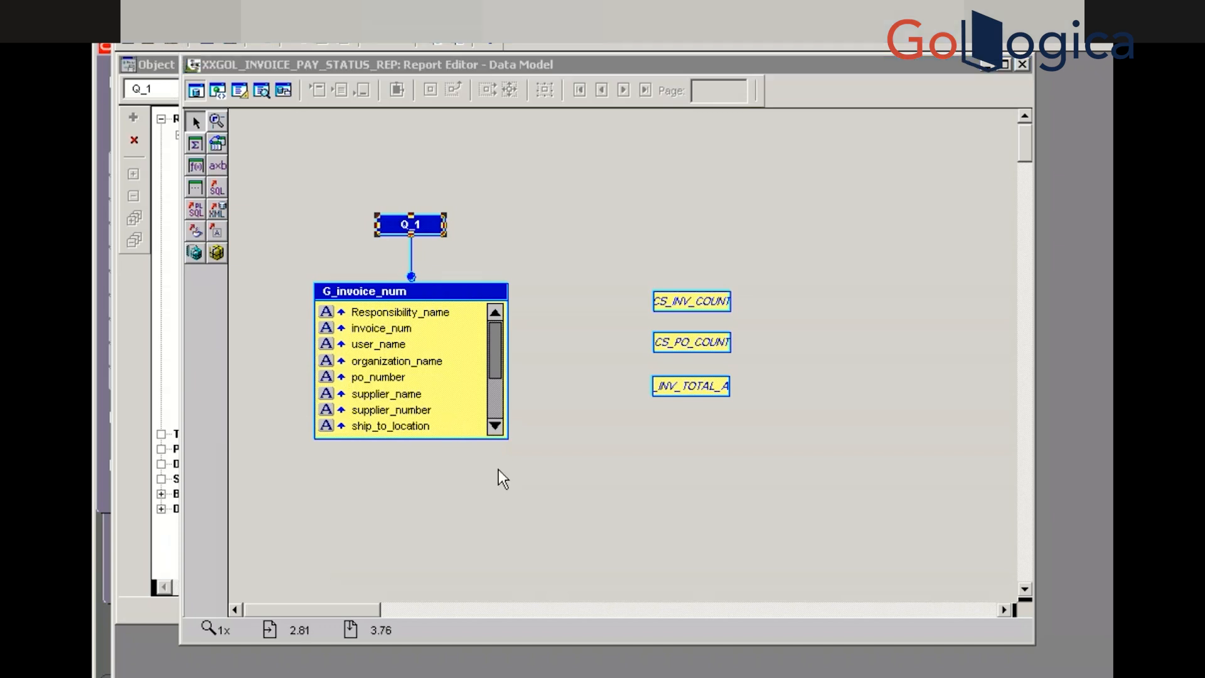
pyautogui.click(672, 676)
pyautogui.click(722, 676)
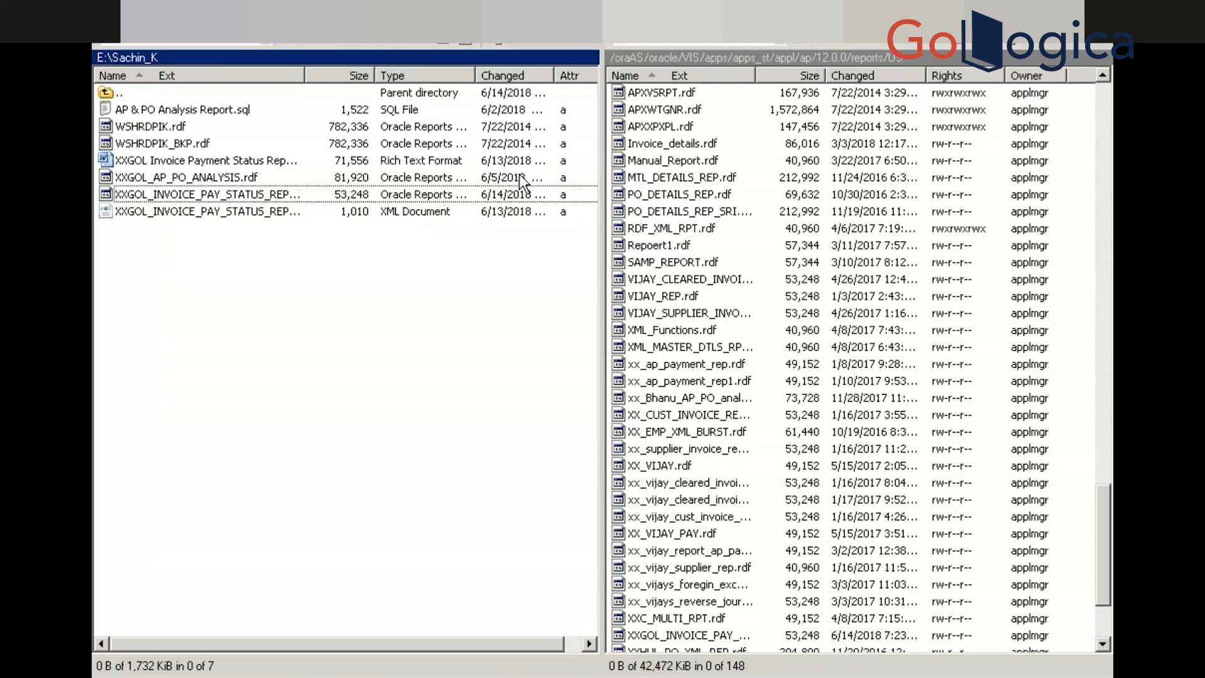
# Sort the server reports by Changed and reopen local XXGOL_INVOICE_PAY_STATUS_REP.rdf in Reports Builder
pyautogui.click(864, 79)
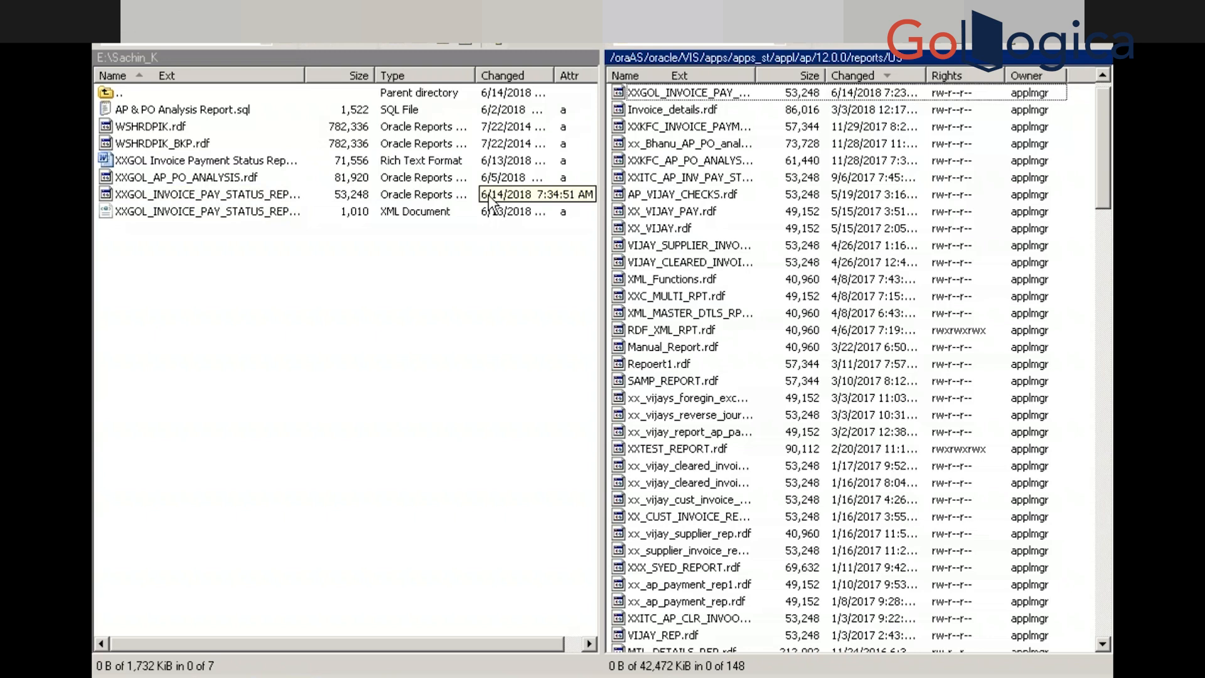
pyautogui.click(240, 194)
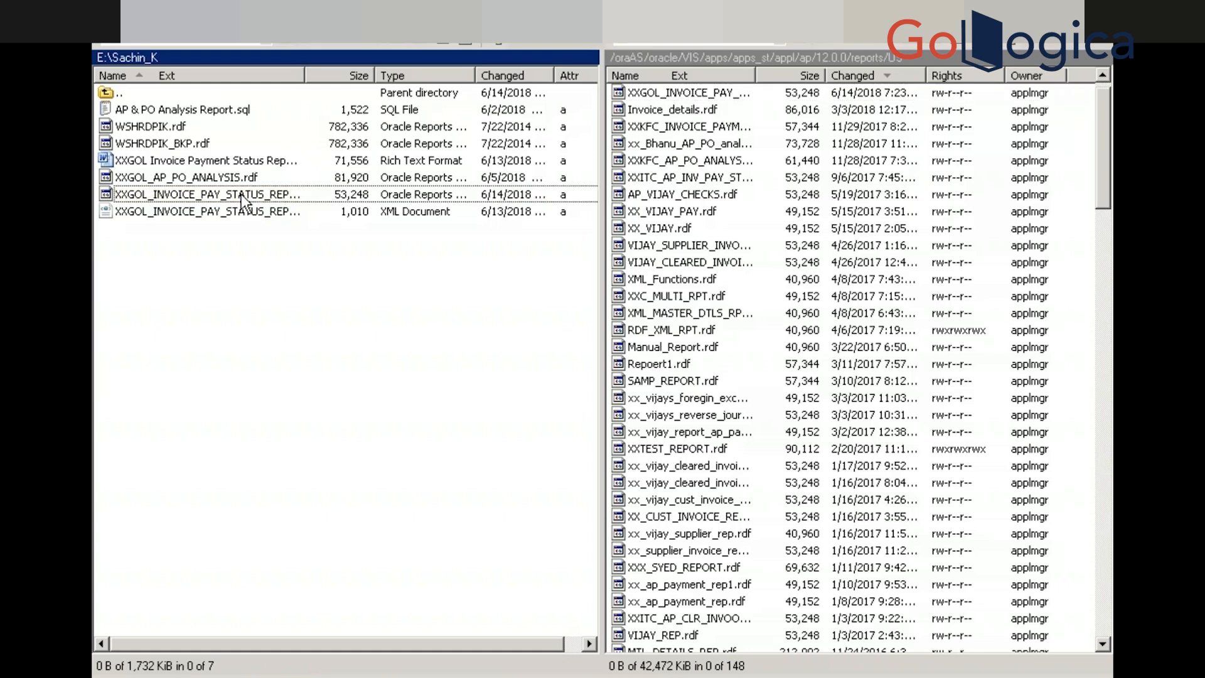
pyautogui.moveTo(241, 194); pyautogui.dragTo(272, 194)
pyautogui.doubleClick(271, 193)
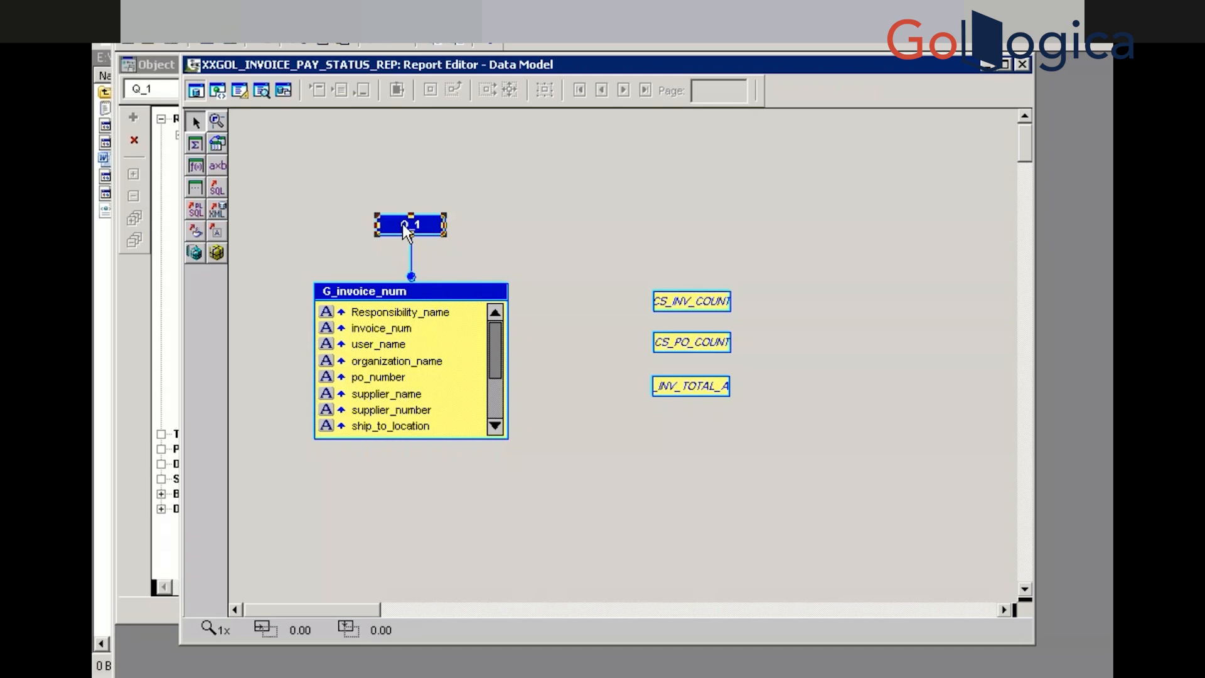
# Delete the '--and poh.segment1' 6424 line from Q_1's SQL and accept the edited query
pyautogui.doubleClick(401, 223)
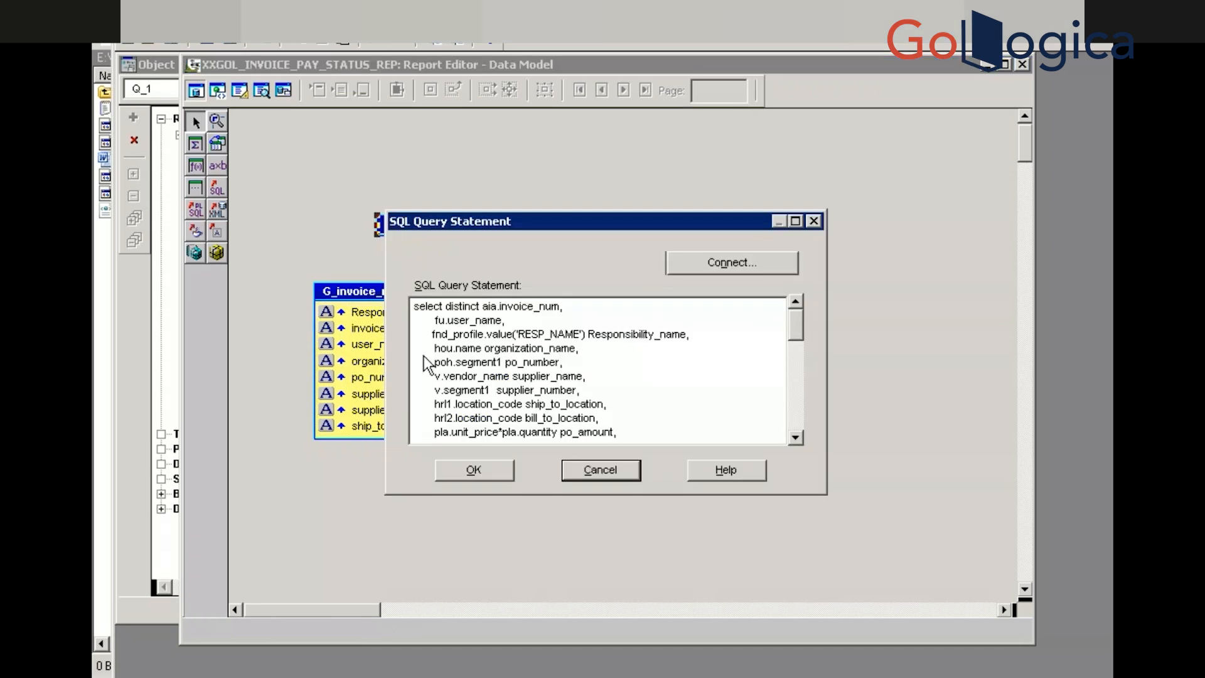
pyautogui.click(796, 221)
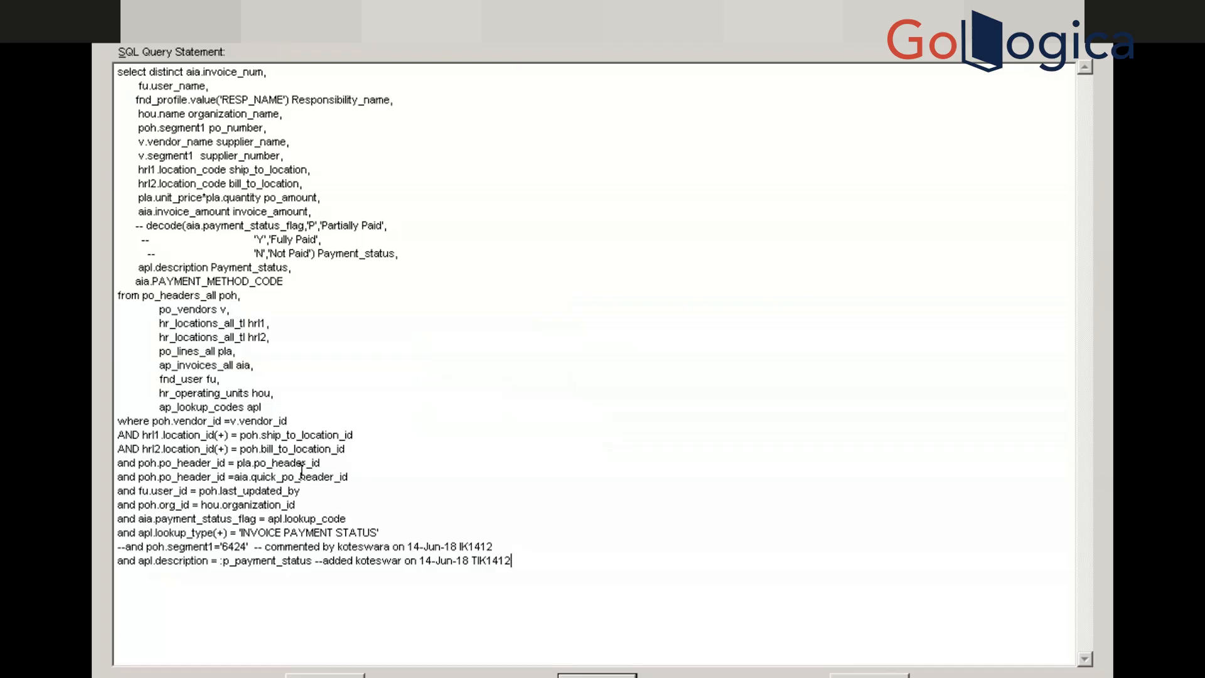
pyautogui.click(118, 547)
pyautogui.moveTo(163, 555); pyautogui.dragTo(505, 540)
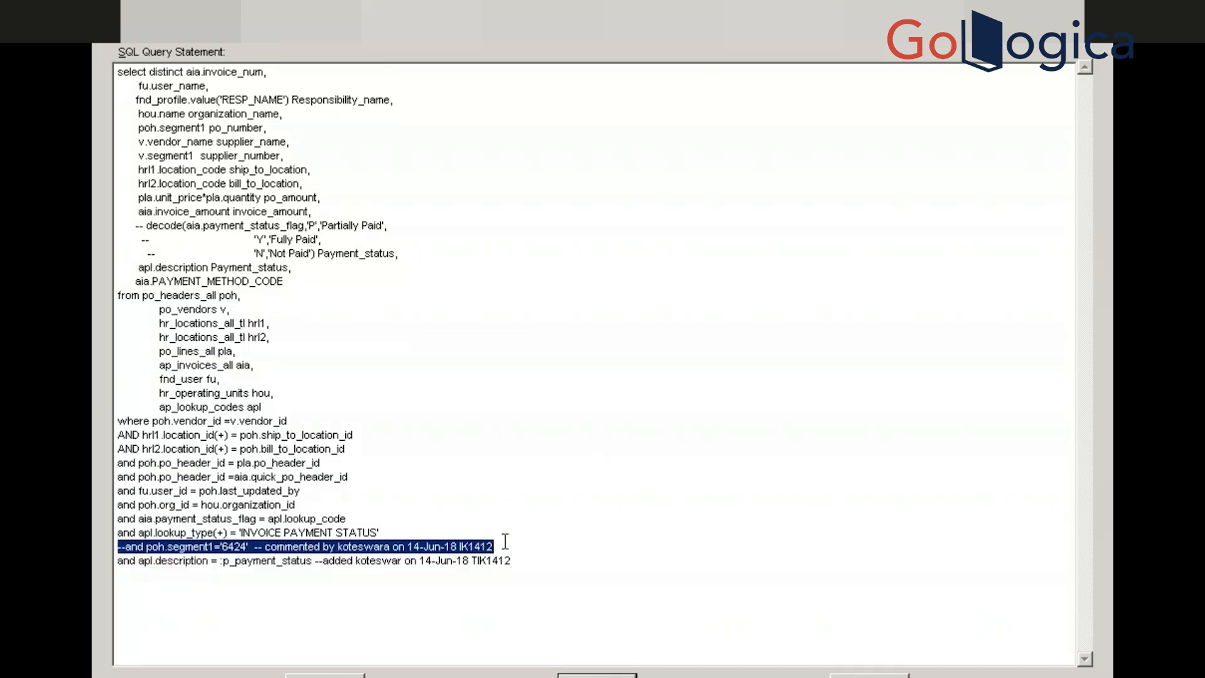
pyautogui.press('Delete')
pyautogui.press('BackSpace')
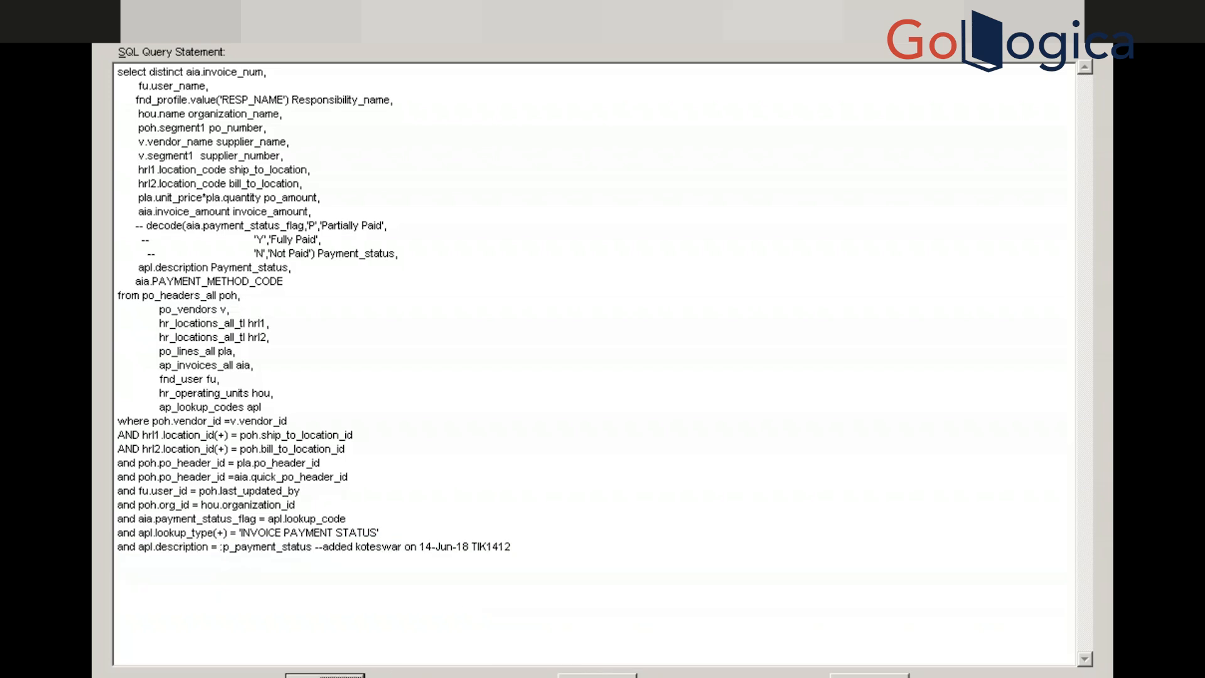
pyautogui.click(294, 675)
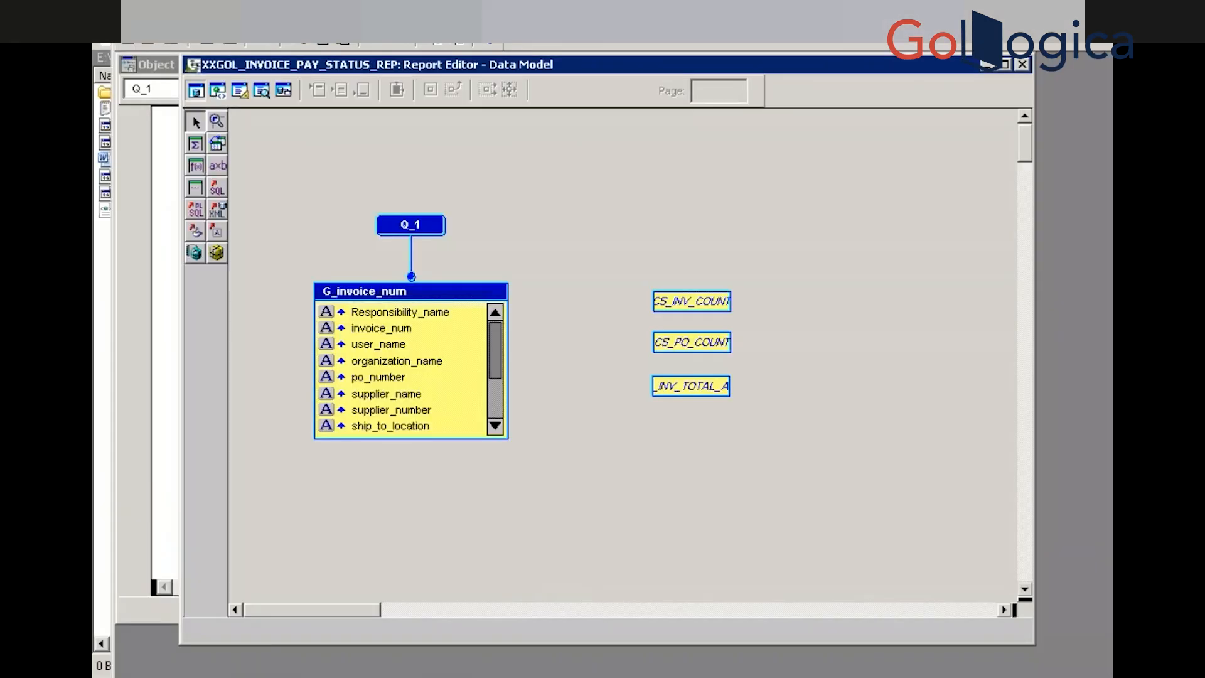
pyautogui.click(170, 40)
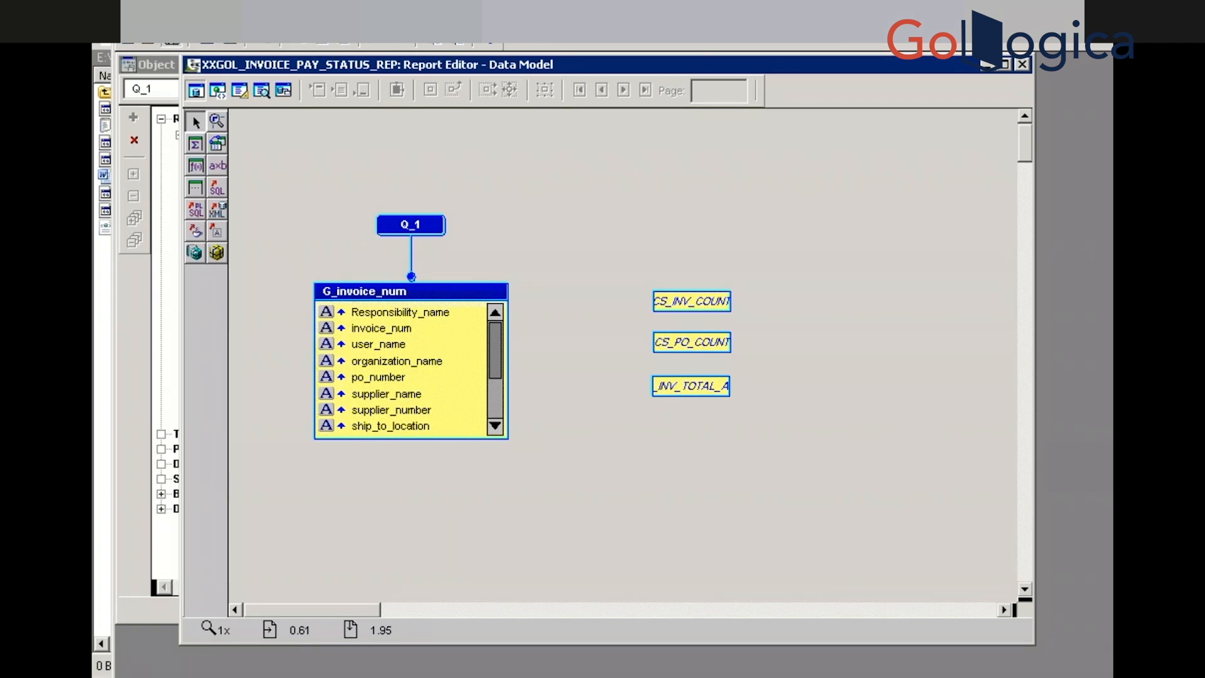
pyautogui.hotkey('alt', 'Tab')
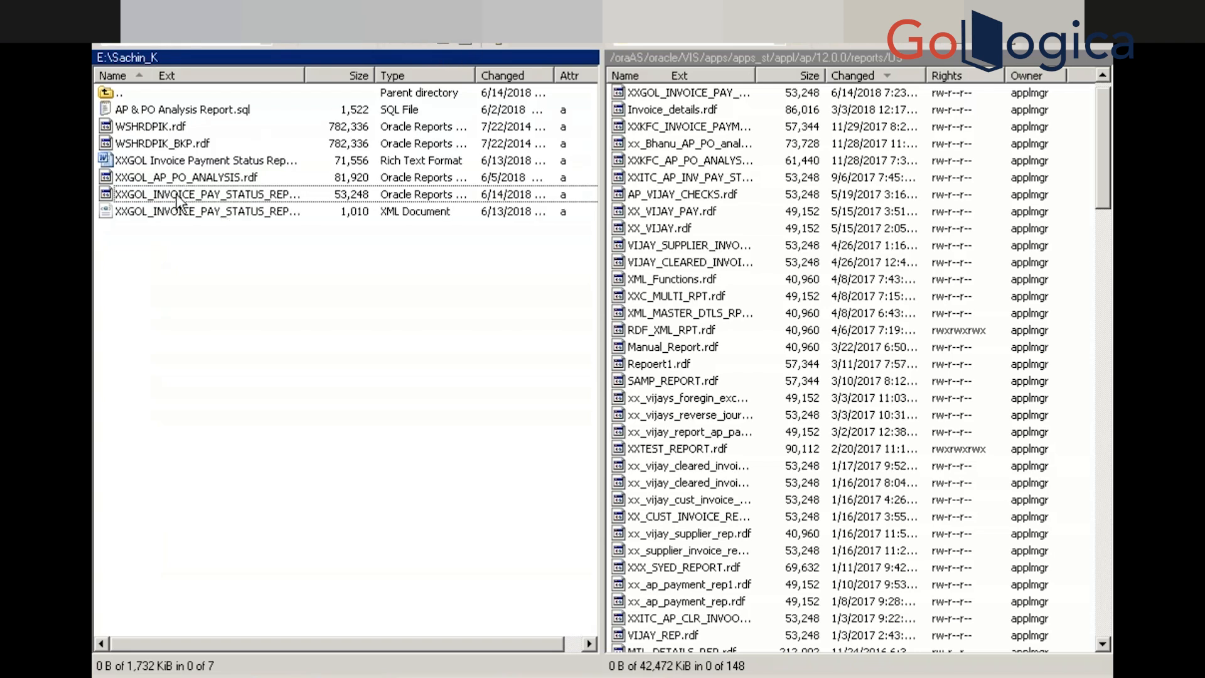
# Copy local XXGOL_INVOICE_PAY_STATUS_REP.rdf to the server's reports/US folder, overwriting the existing file
pyautogui.moveTo(178, 198); pyautogui.dragTo(853, 233)
pyautogui.click(641, 423)
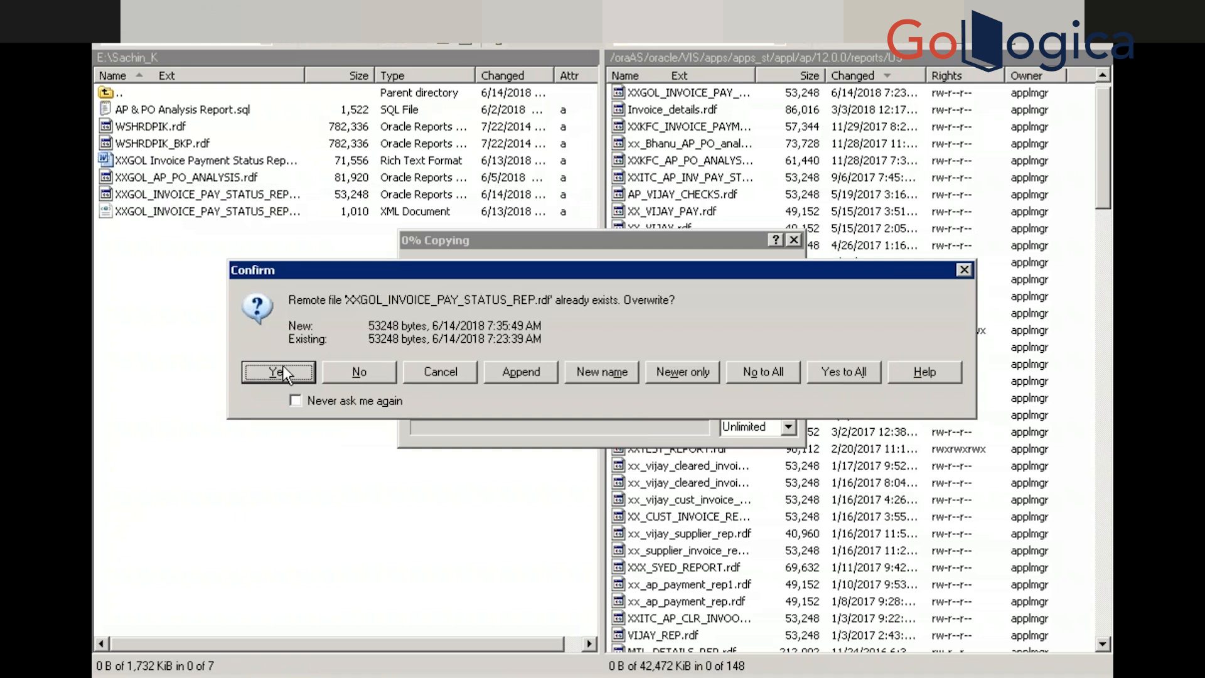
pyautogui.click(282, 370)
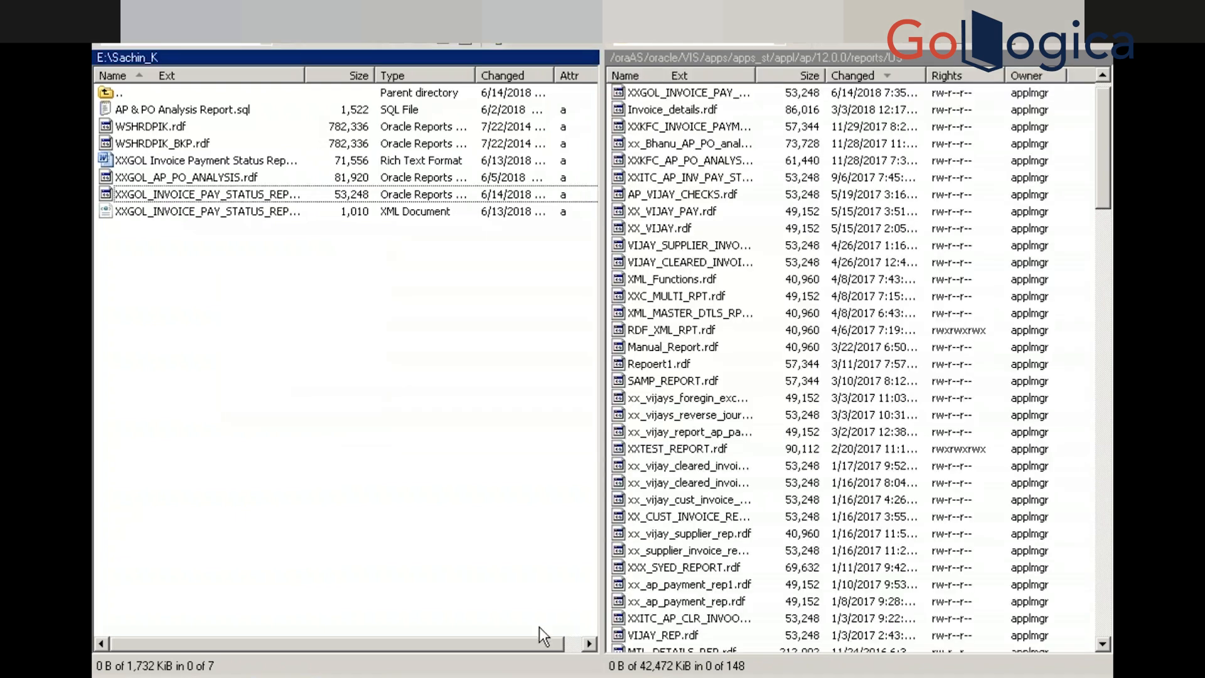
pyautogui.press('super')
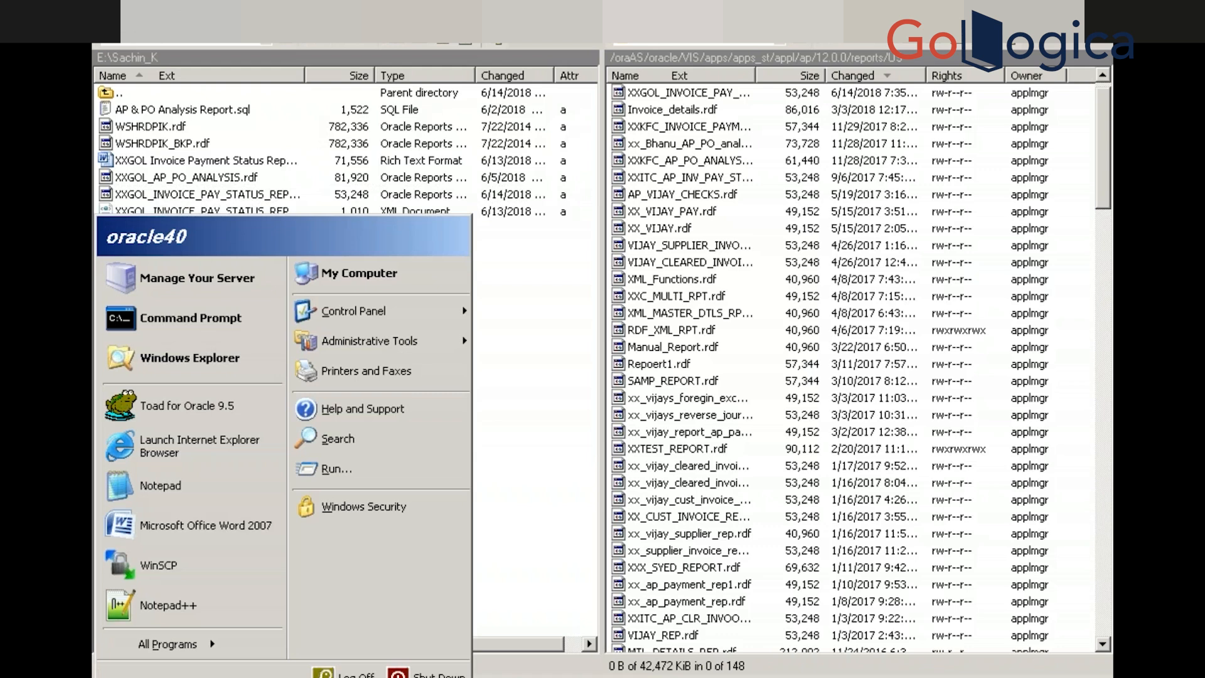
# Start a new single request for the XXGOL Invoice Payment Status Report in Oracle Applications
pyautogui.click(332, 677)
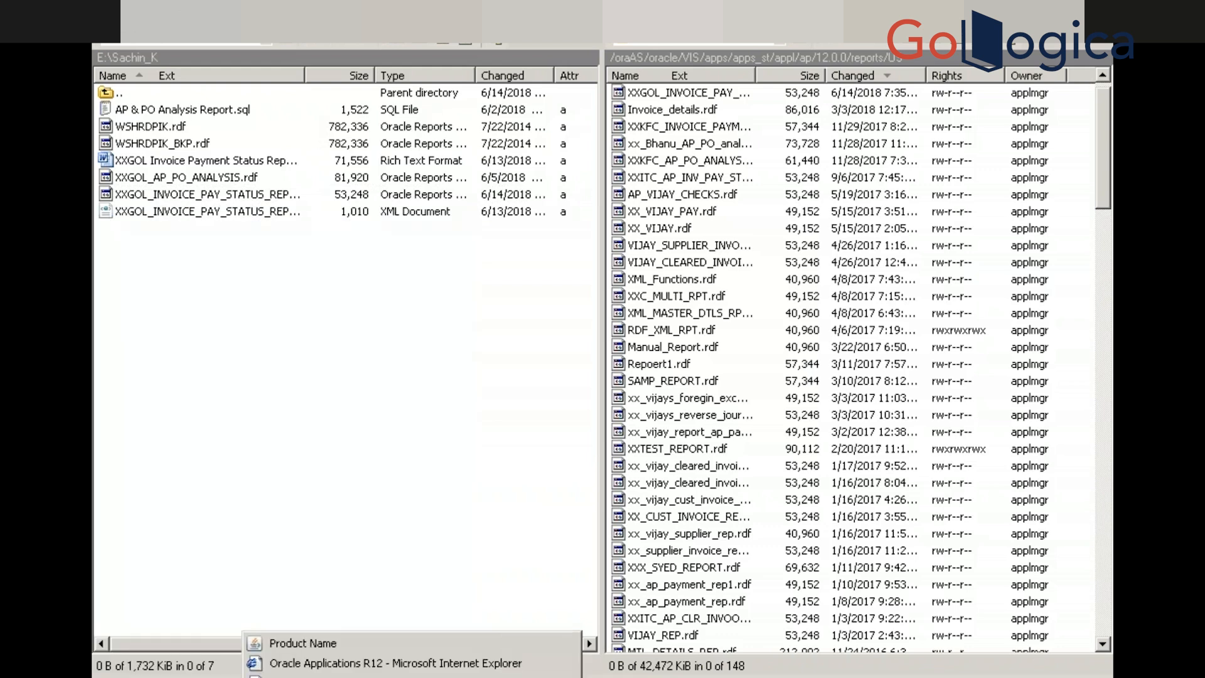
pyautogui.click(329, 641)
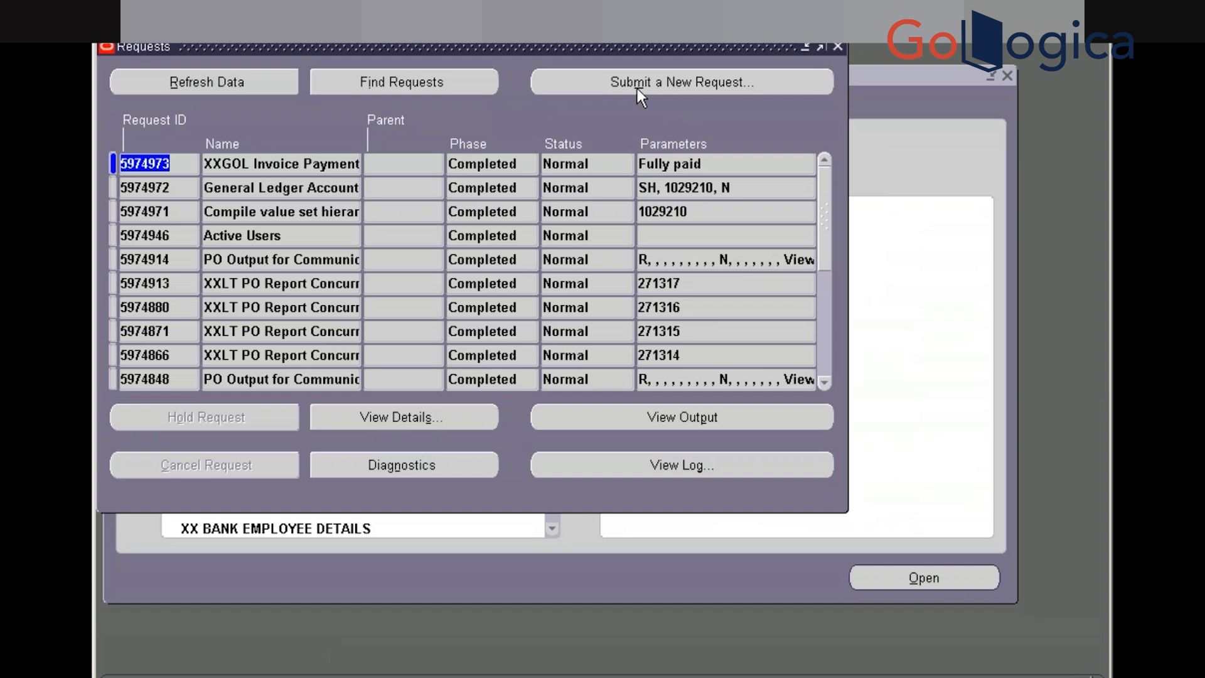
pyautogui.click(559, 93)
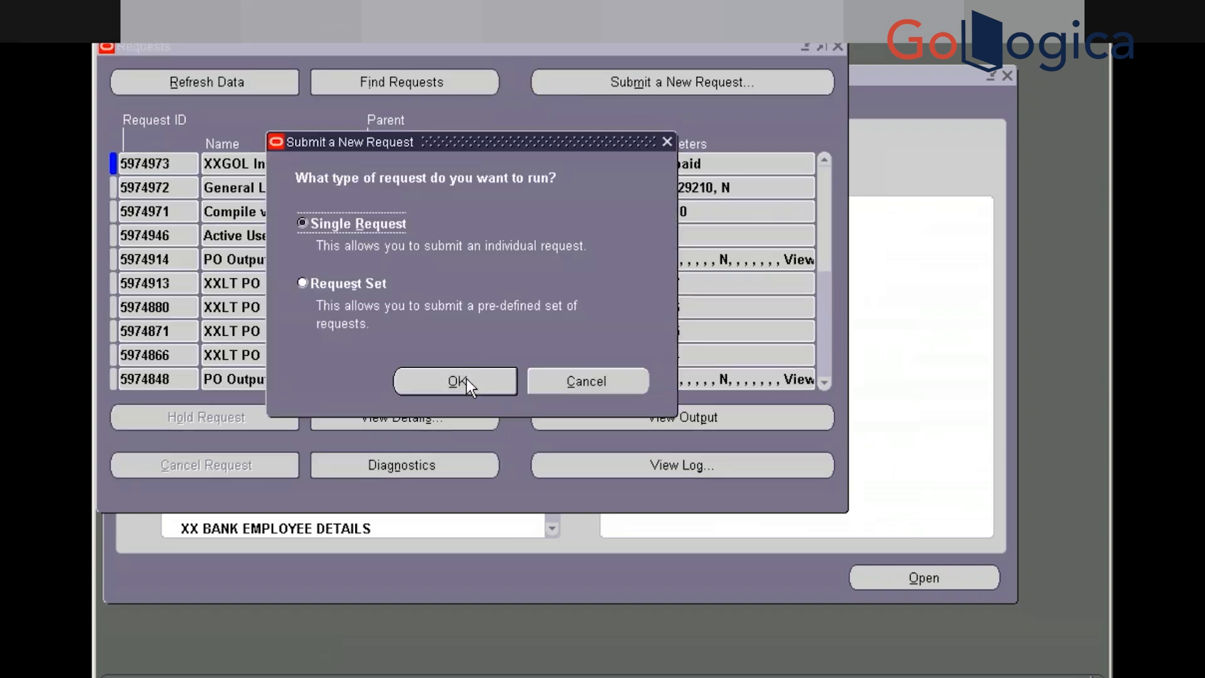
pyautogui.click(465, 379)
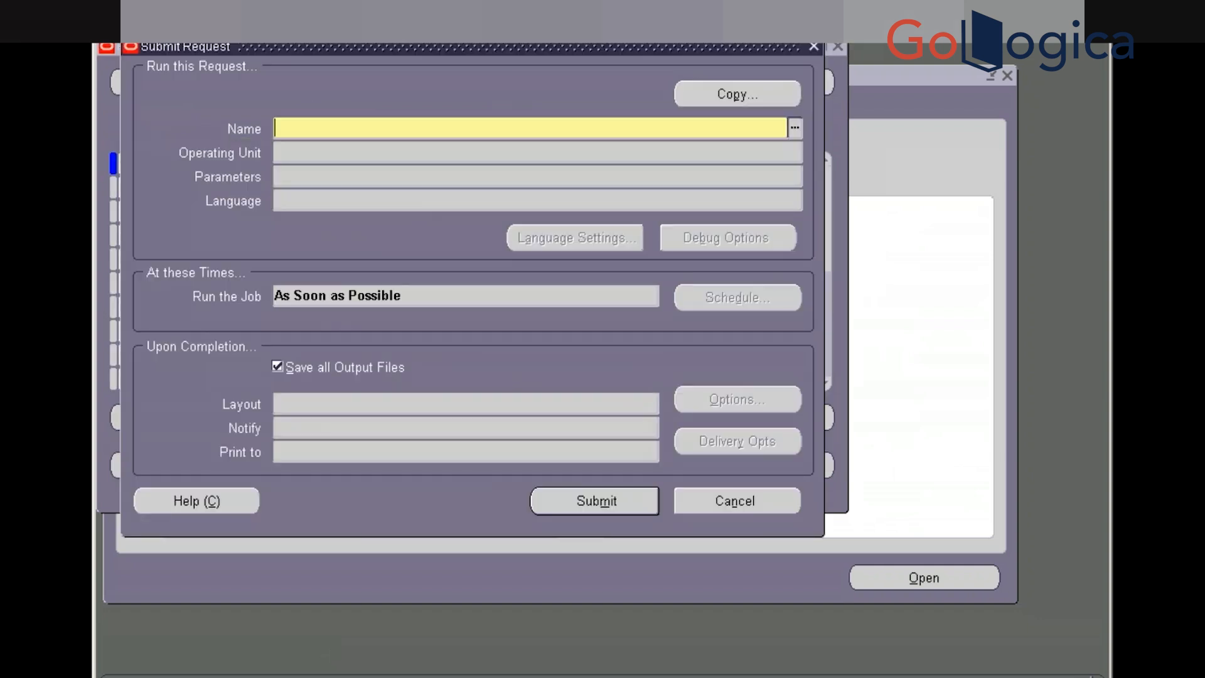
pyautogui.hotkey('ctrl', 'v')
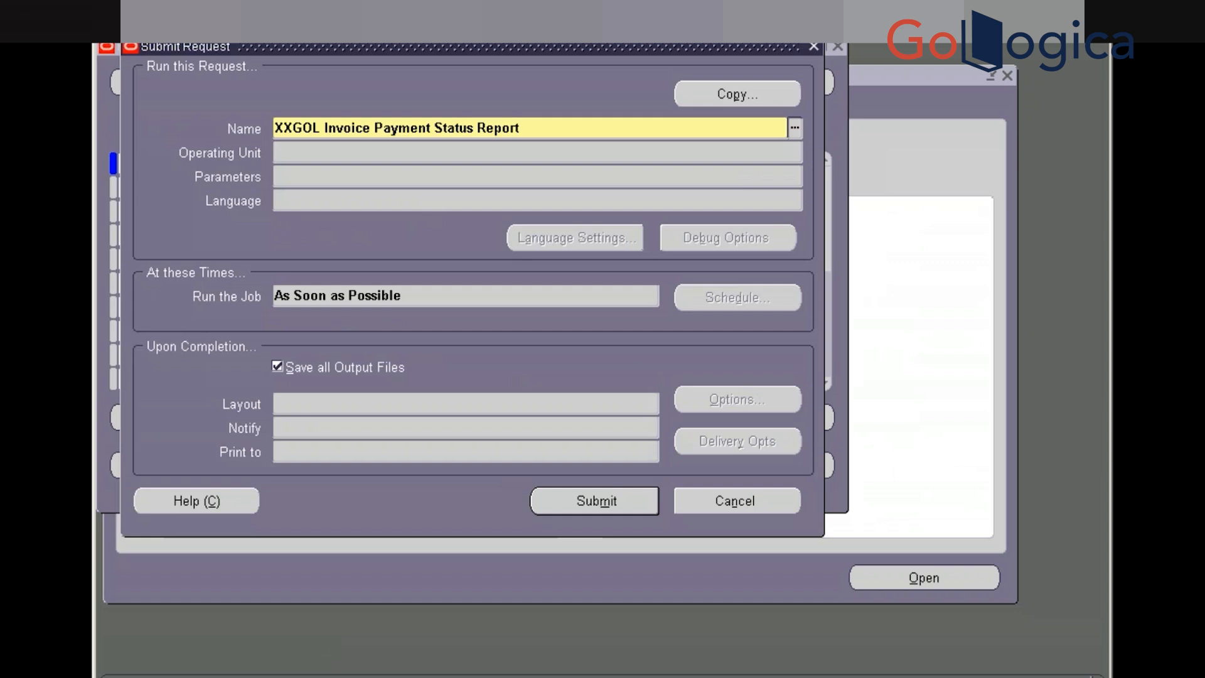
pyautogui.press('Tab')
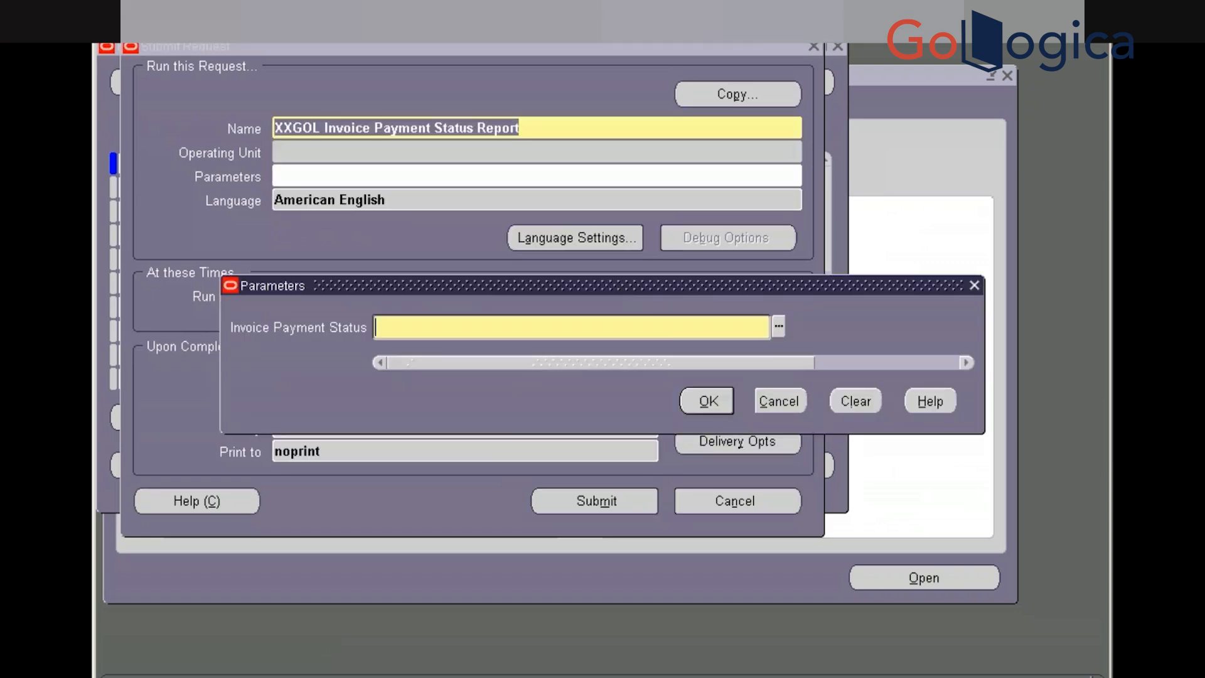
# Set Invoice Payment Status to Not paid and submit the request without adding another
pyautogui.click(777, 328)
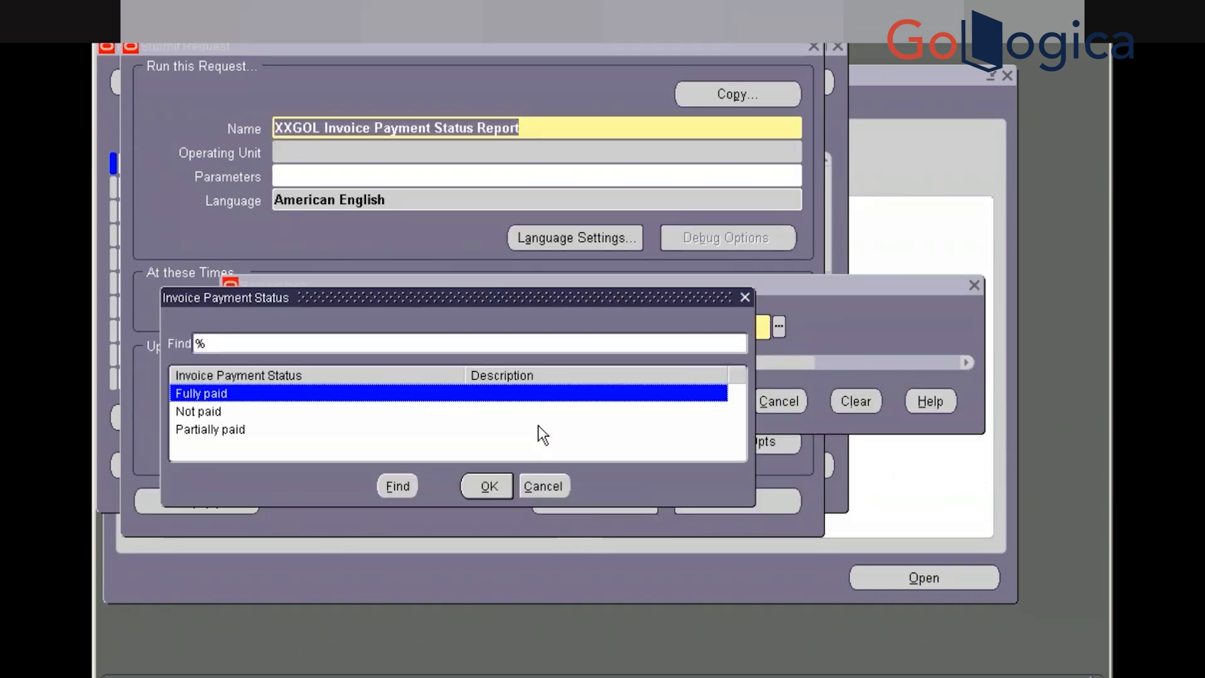
pyautogui.press('Down')
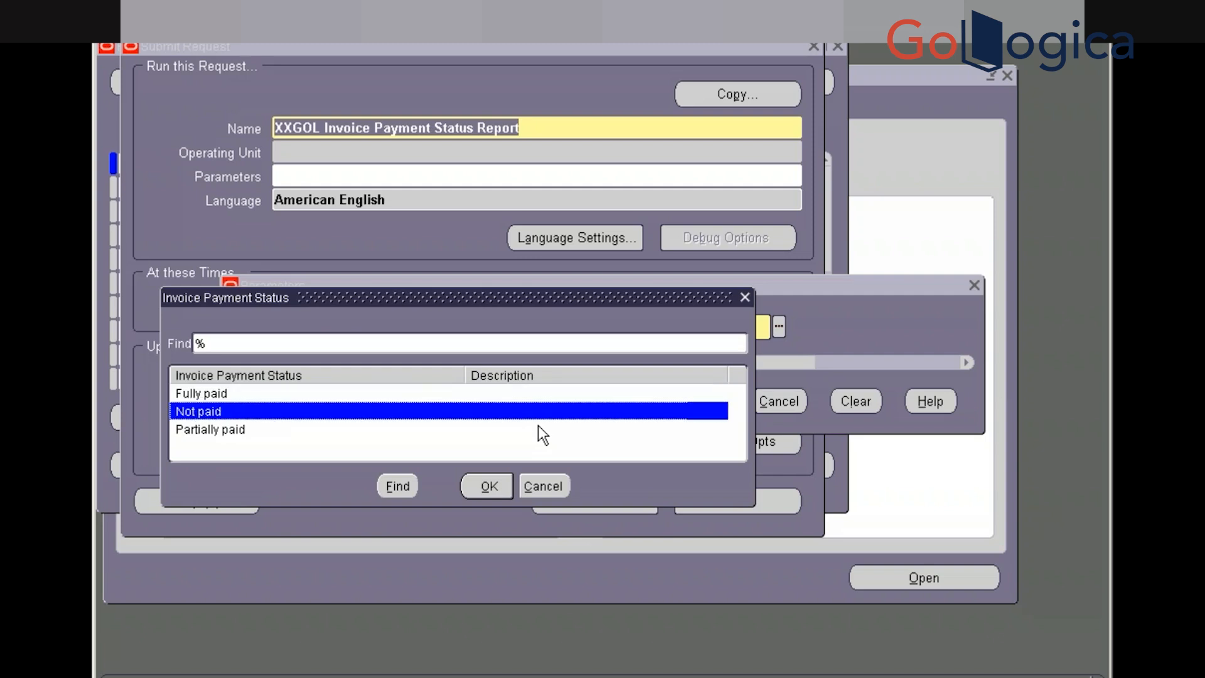
pyautogui.press('Return')
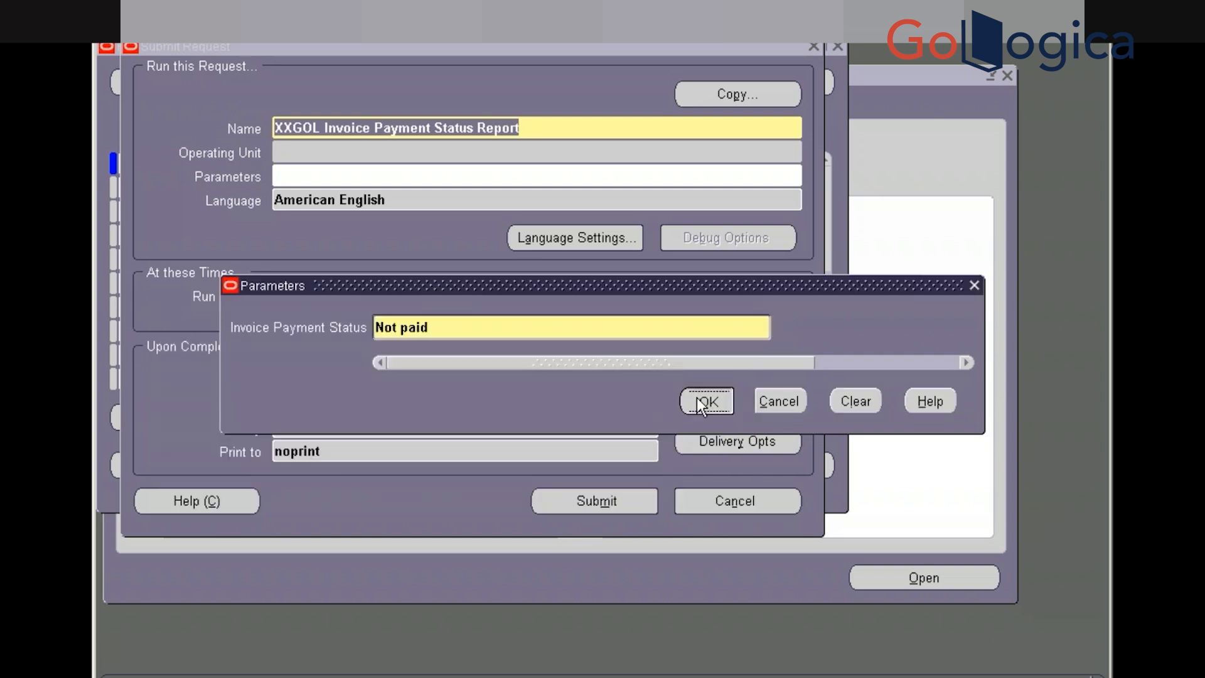
pyautogui.click(696, 397)
pyautogui.click(594, 500)
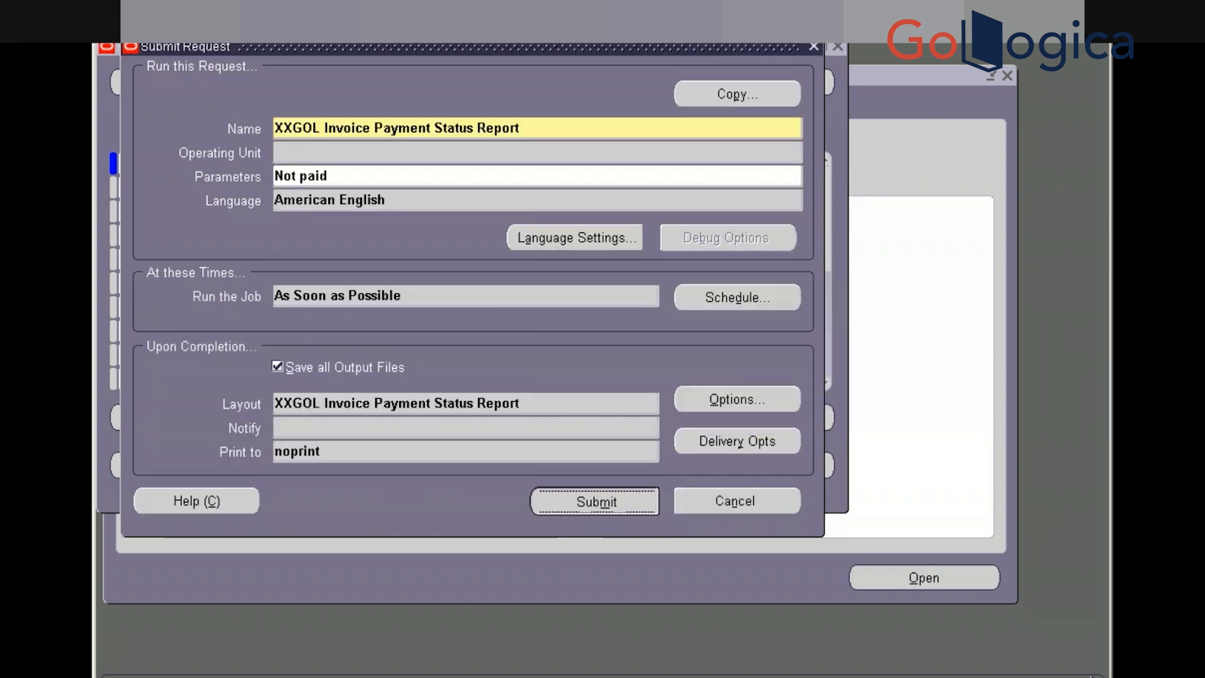
pyautogui.click(654, 409)
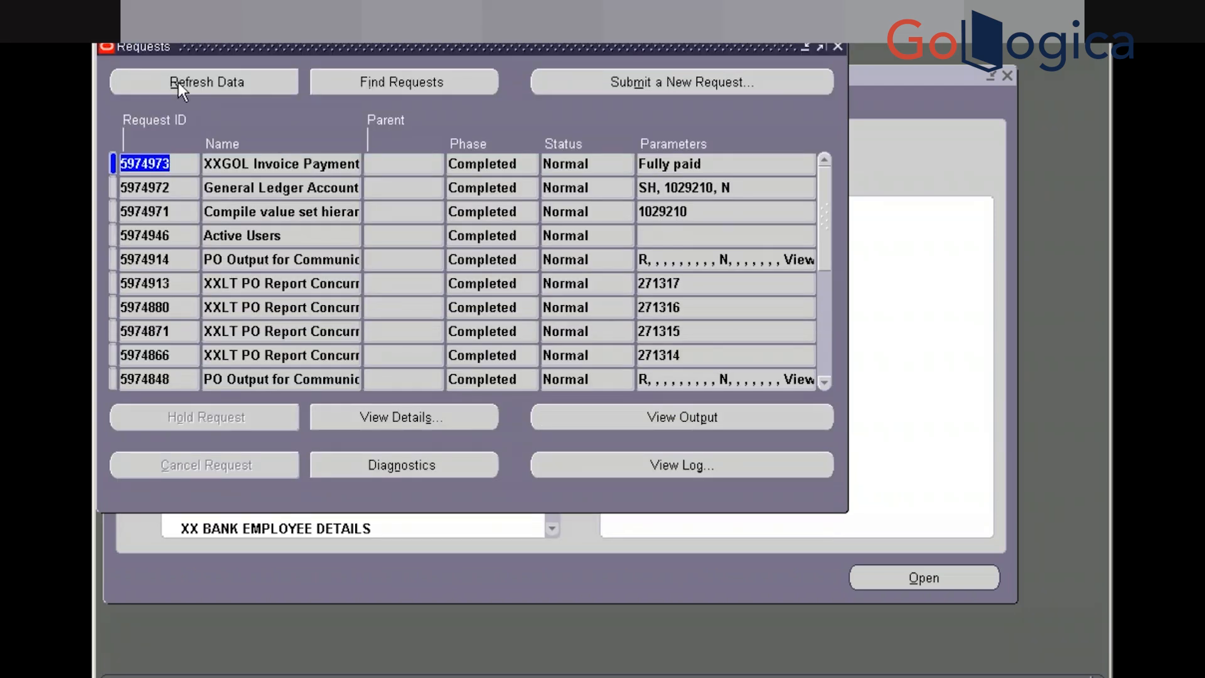
# Refresh the Requests list until the Not paid request completes with Normal status
pyautogui.click(181, 88)
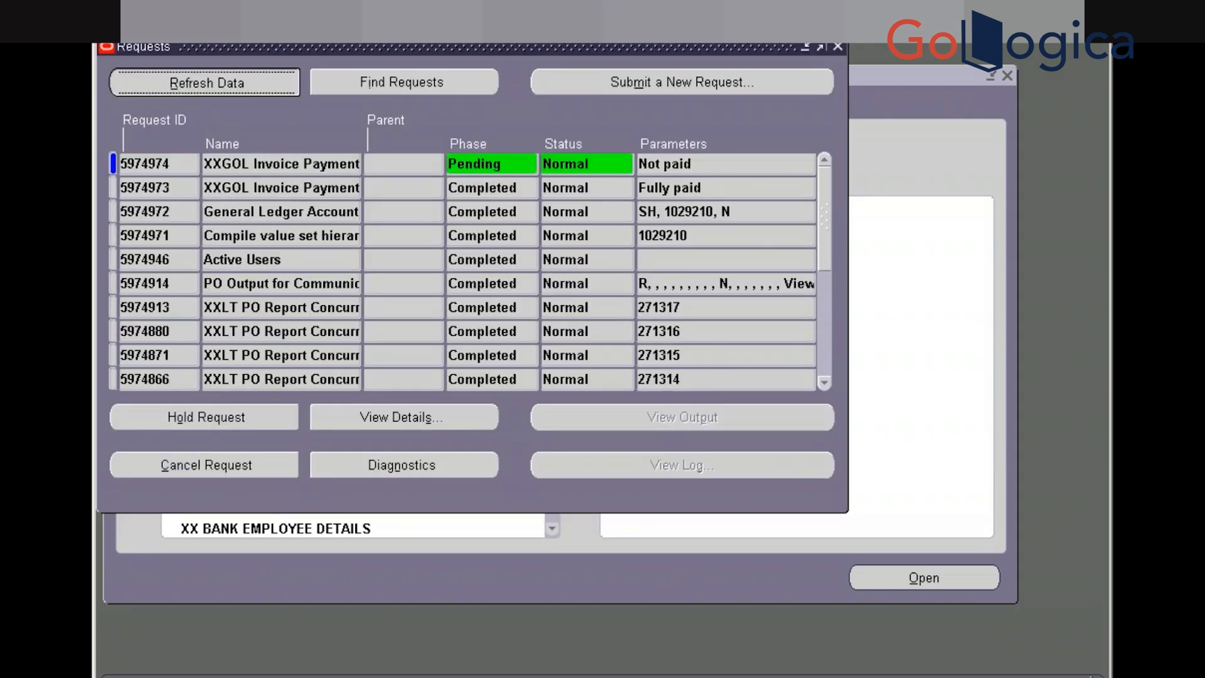
pyautogui.click(181, 87)
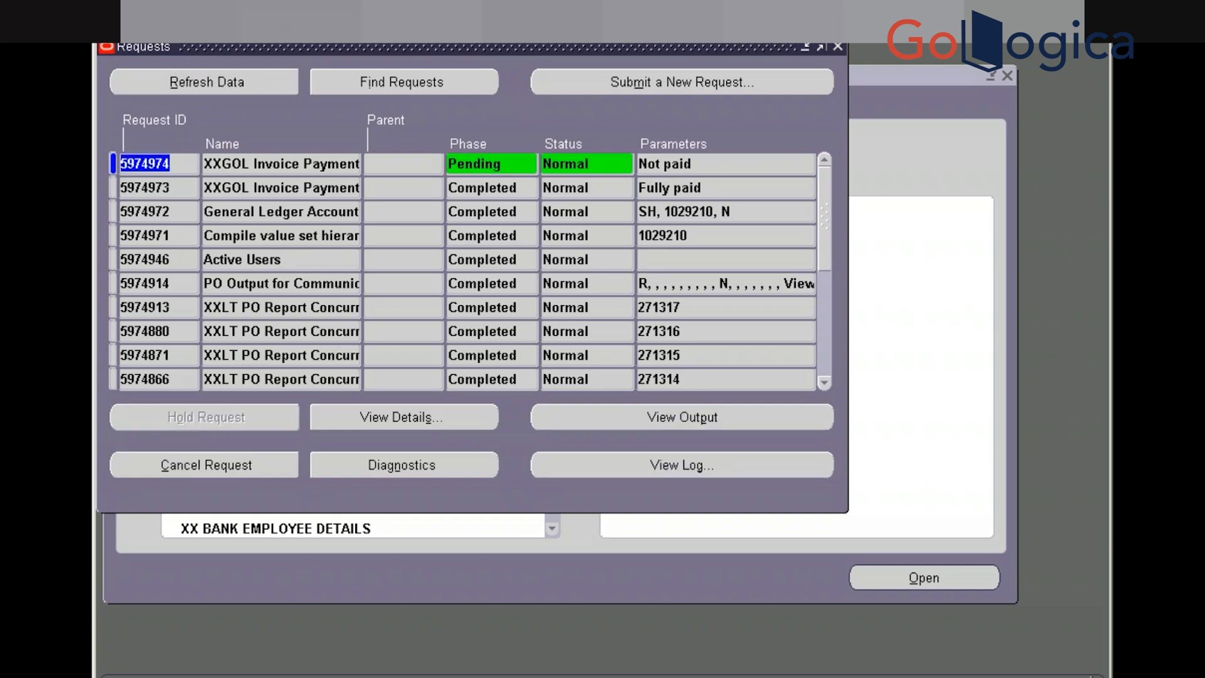
pyautogui.click(180, 88)
pyautogui.click(181, 88)
pyautogui.click(180, 88)
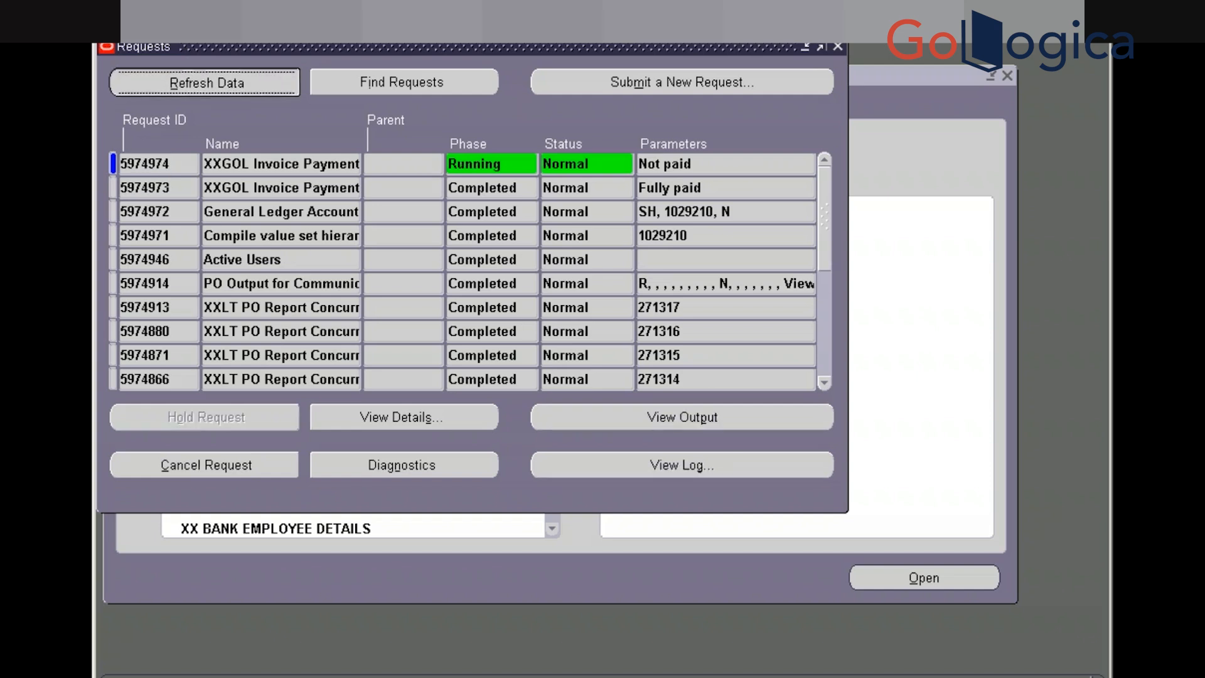
pyautogui.click(181, 88)
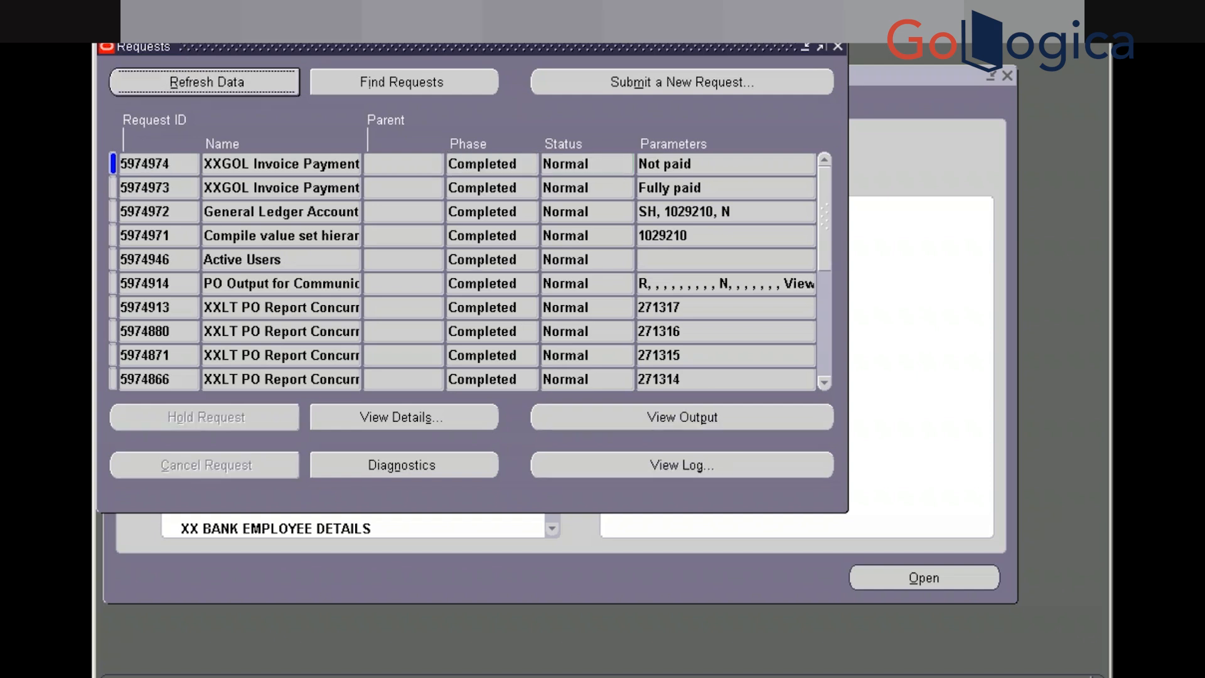
pyautogui.click(180, 88)
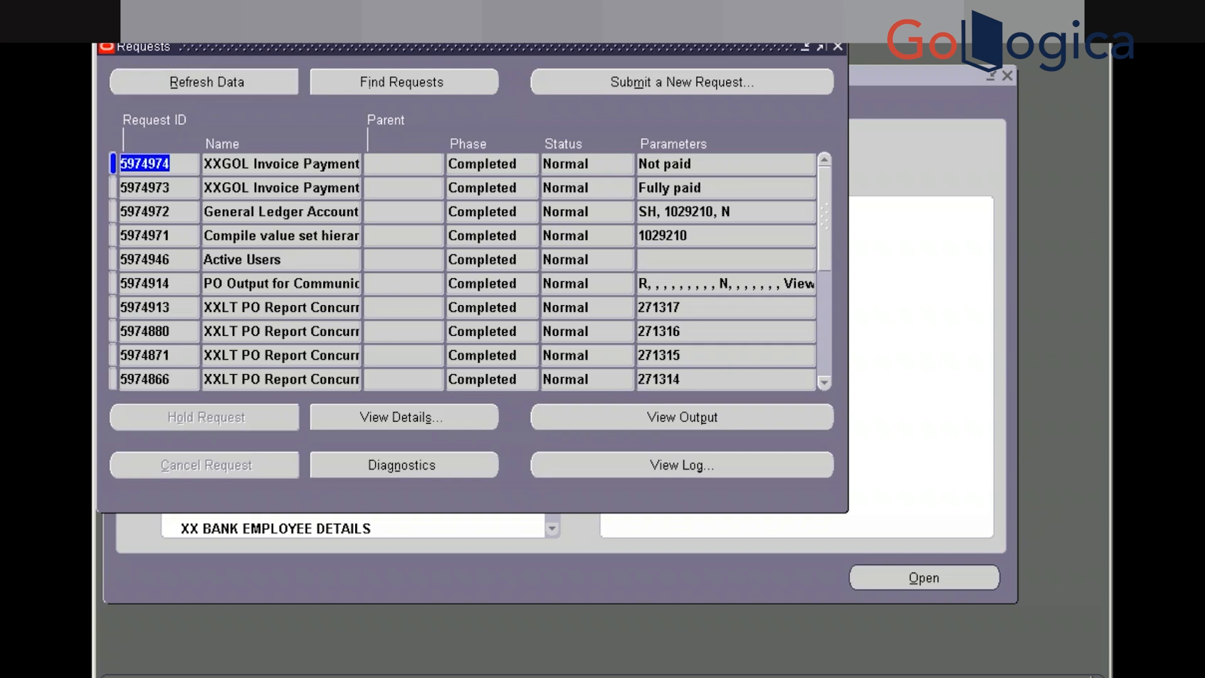
pyautogui.click(180, 88)
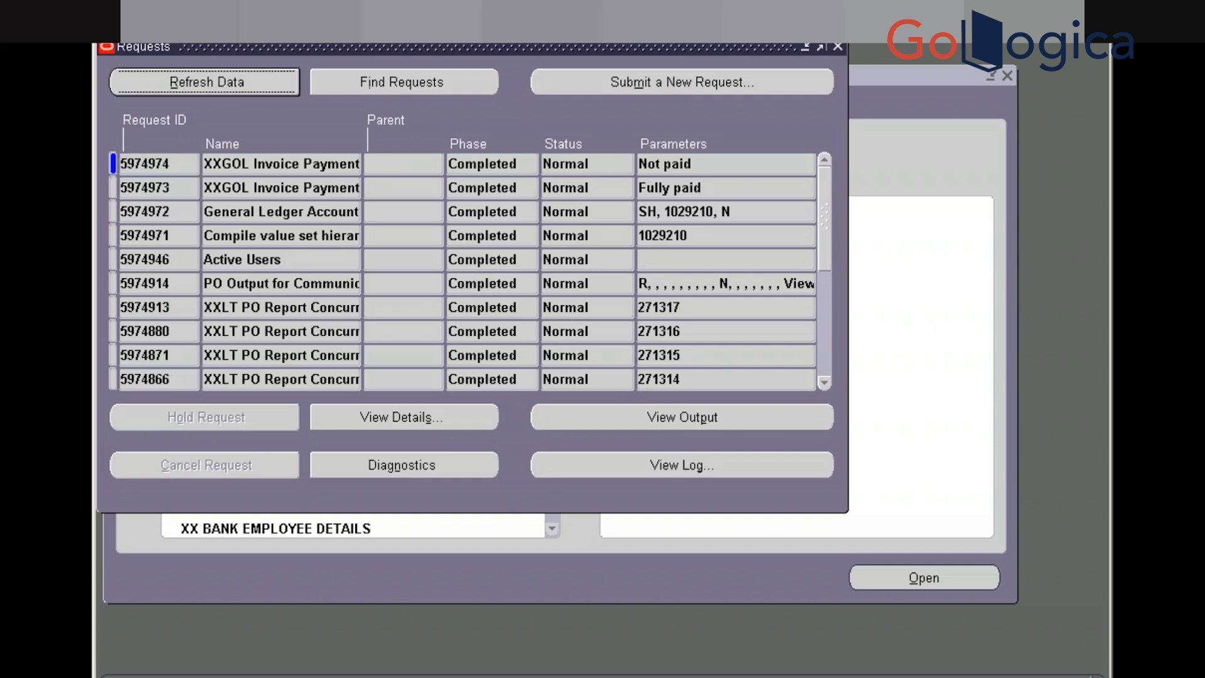
# Open the completed Not paid request's output workbook in Excel
pyautogui.click(682, 417)
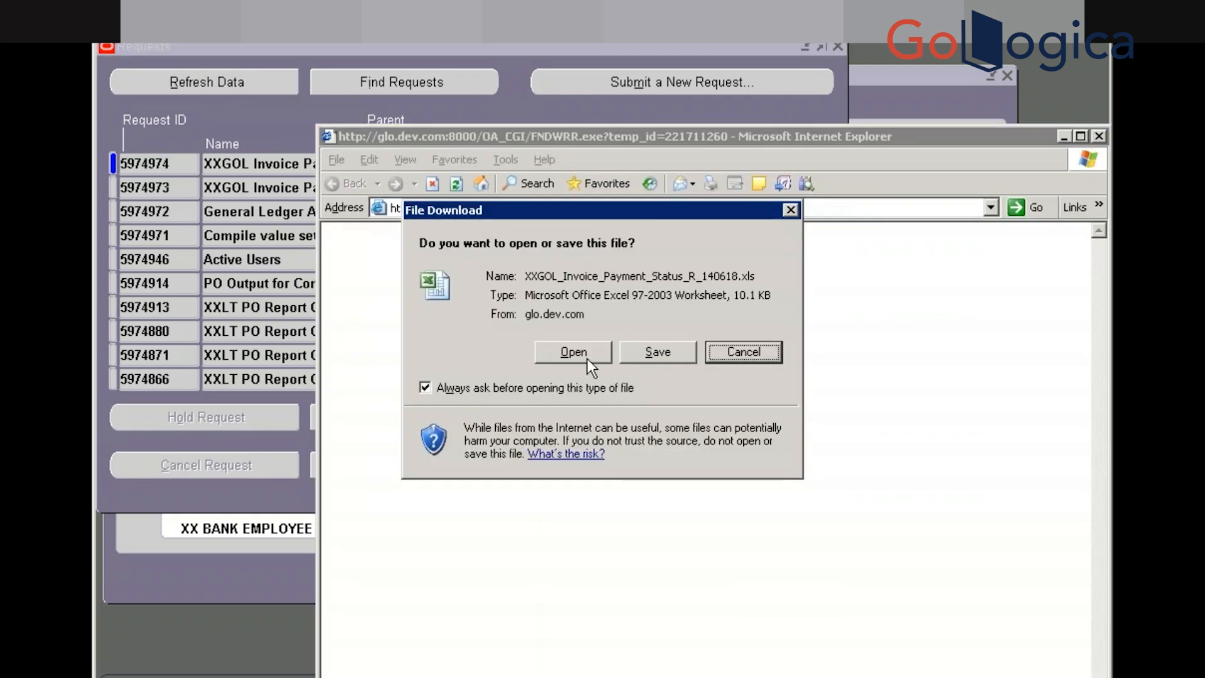
pyautogui.click(588, 360)
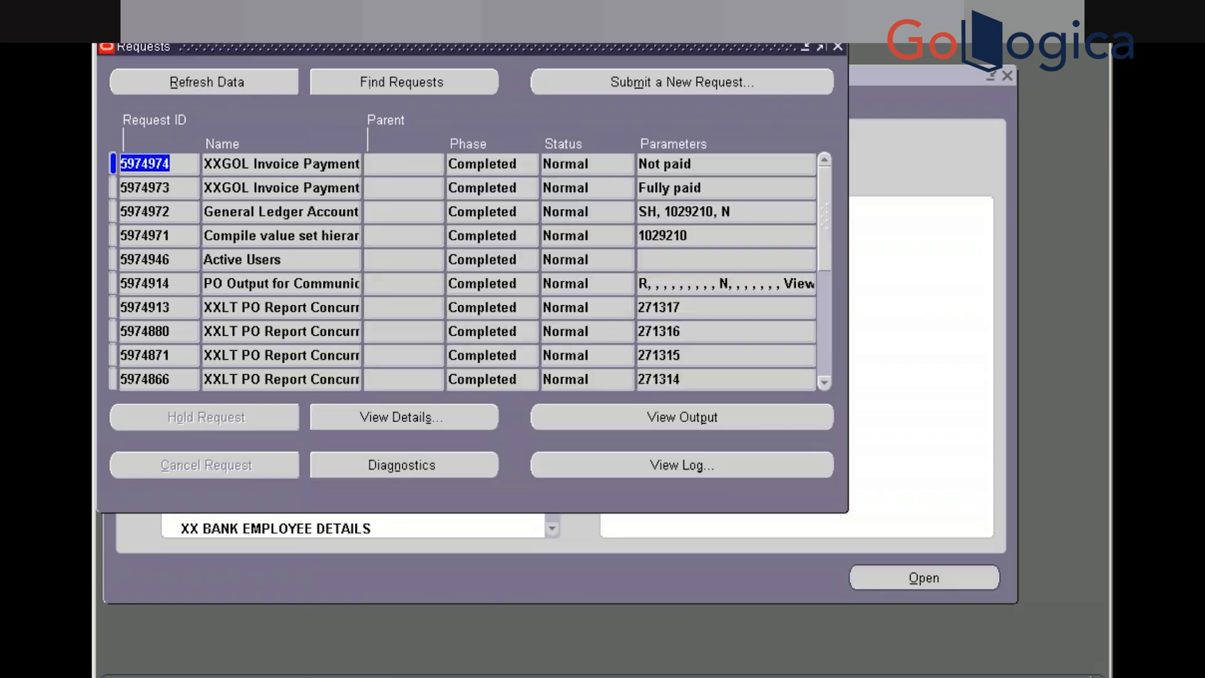
pyautogui.press('super')
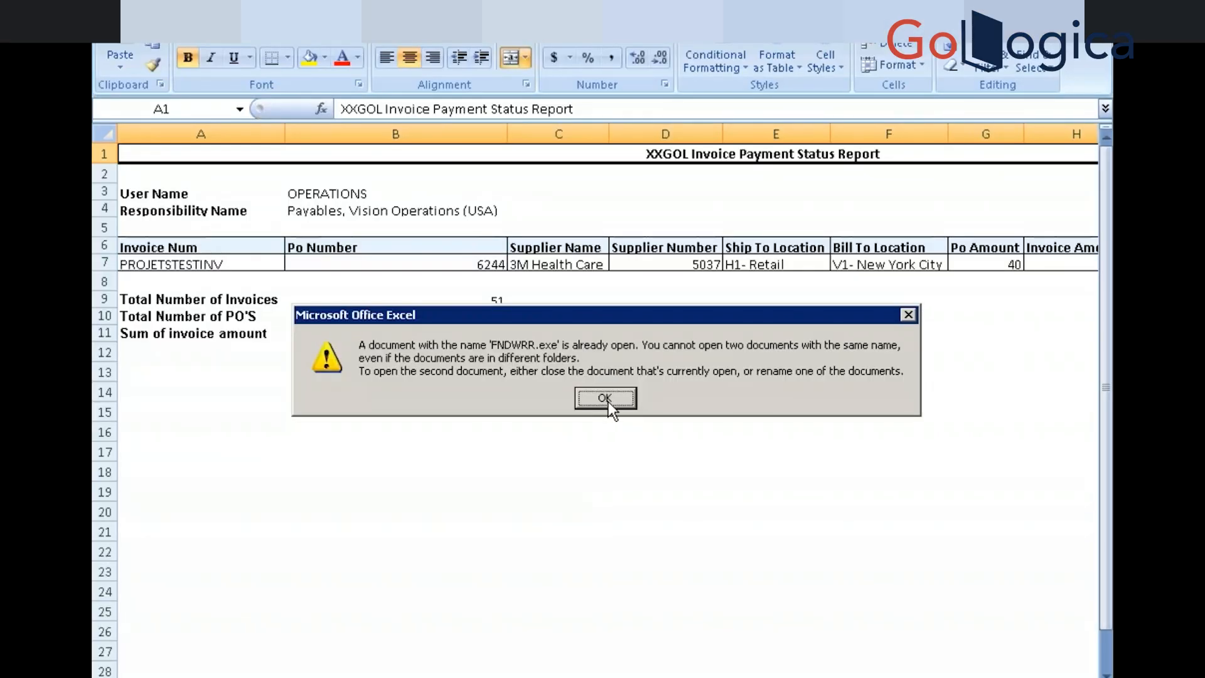
# Accept the already-open and file-format warnings so Excel opens the FNDWRR.exe output read-only
pyautogui.click(608, 401)
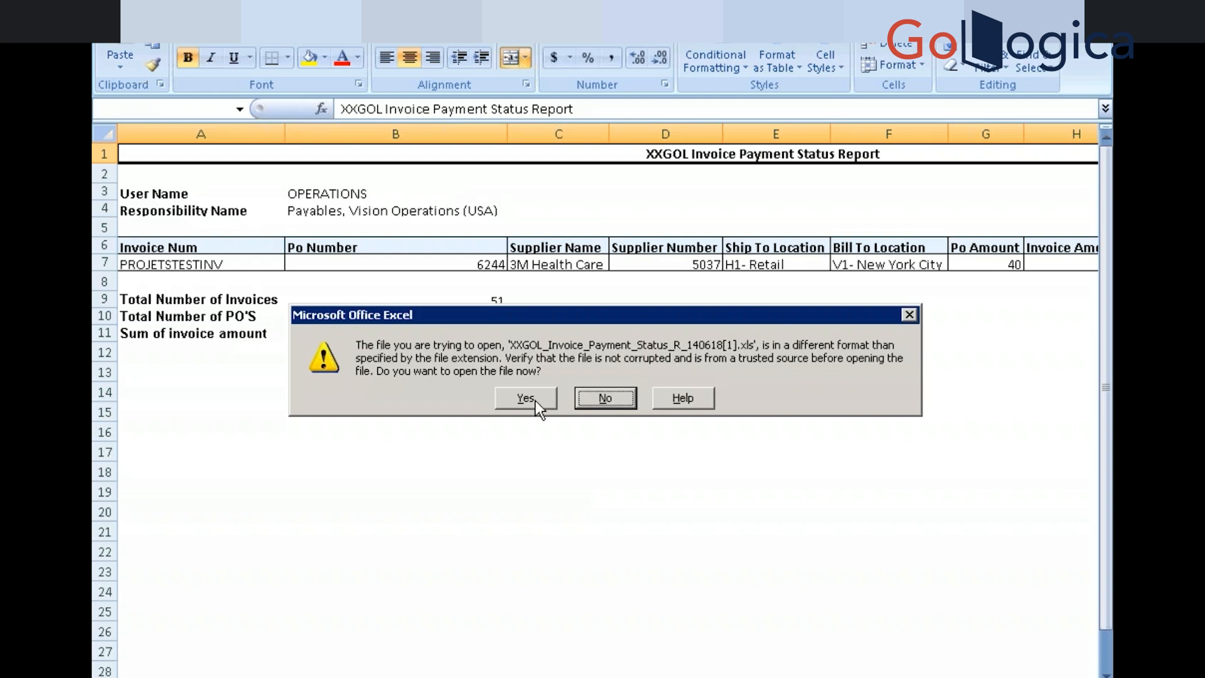
pyautogui.click(527, 399)
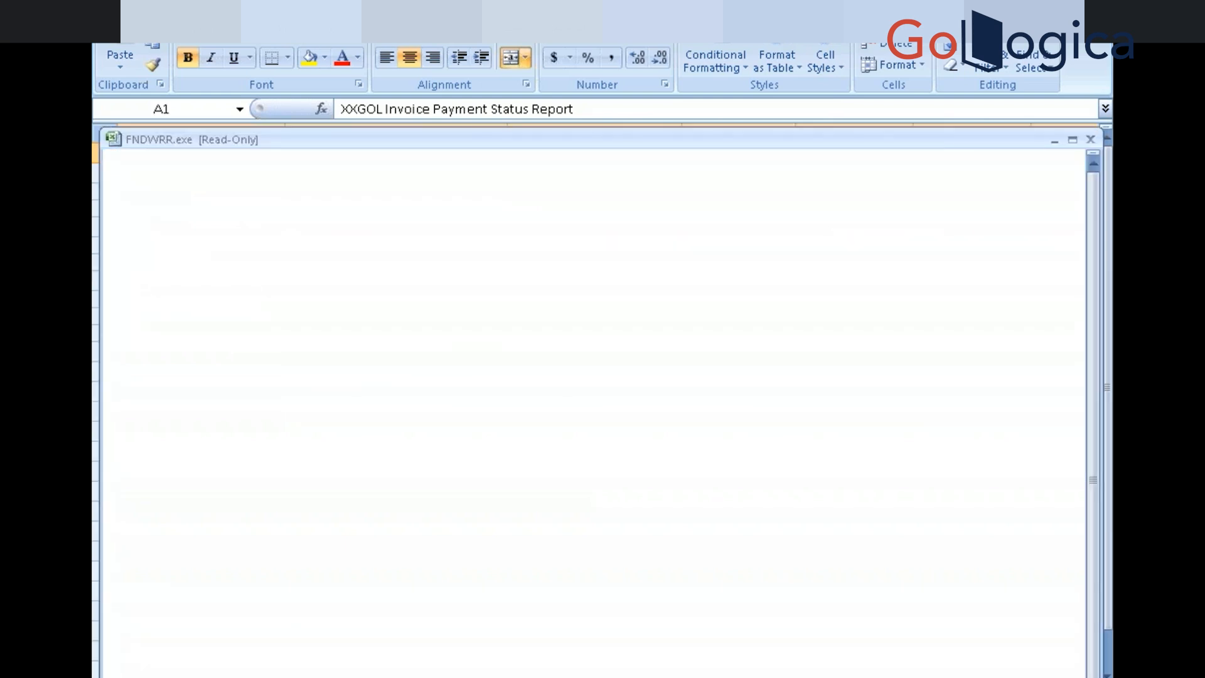
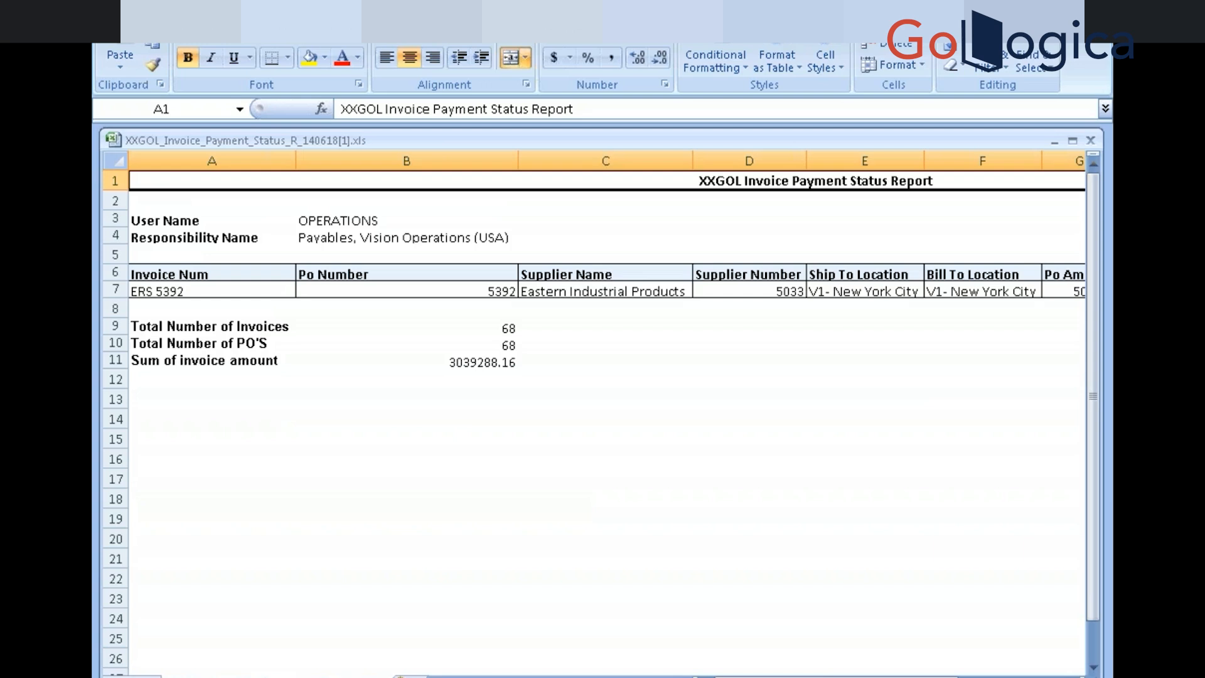
# Cycle from the FNDWRR.exe read-only Excel output through the open windows to Toad for Oracle
pyautogui.hotkey('alt', 'Tab')
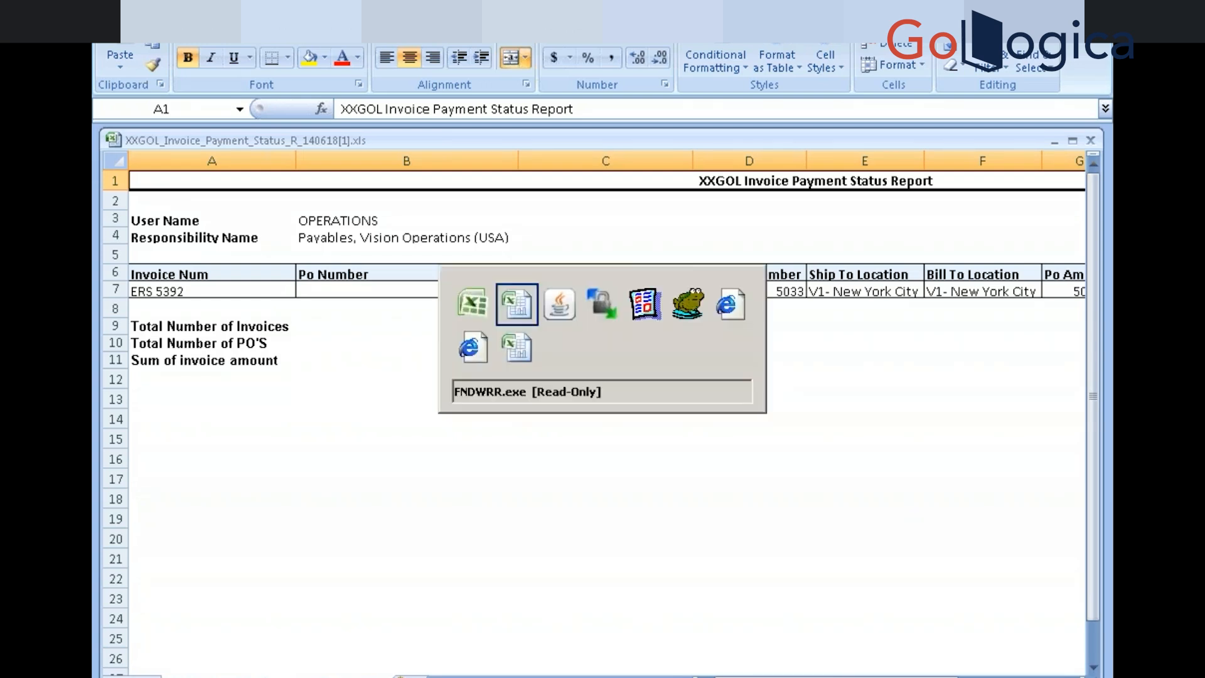
pyautogui.hotkey('alt', 'Tab')
pyautogui.hotkey('alt', 'Tab')
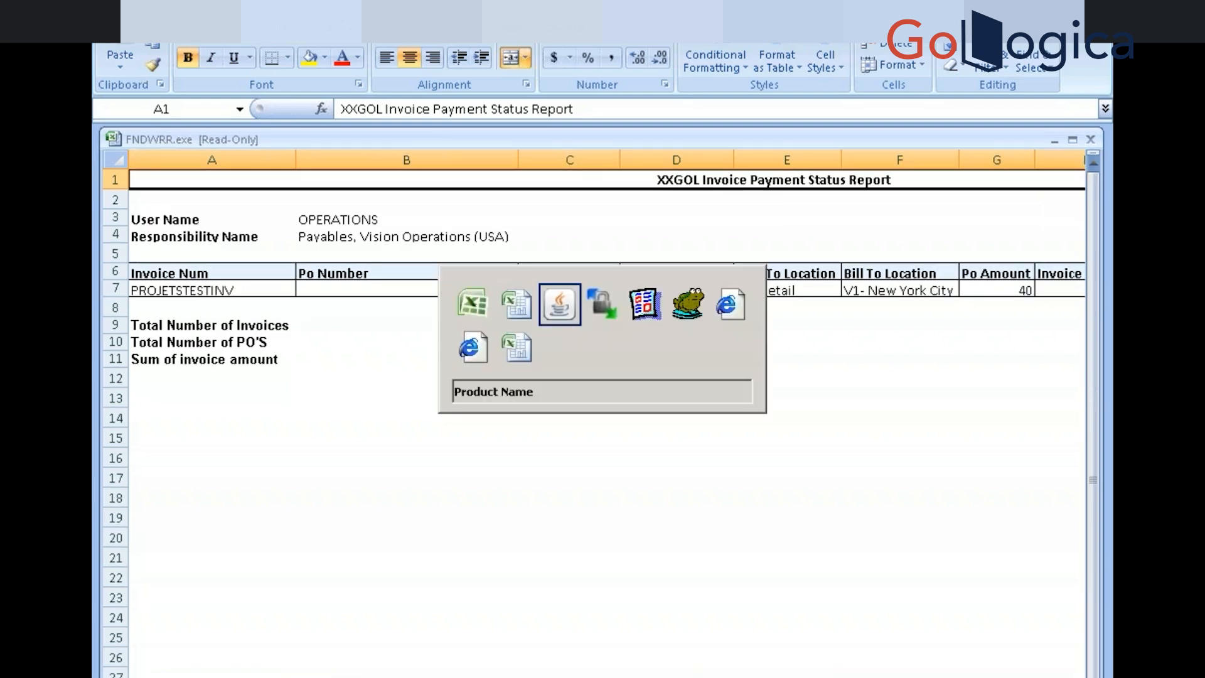
pyautogui.hotkey('alt', 'Tab')
pyautogui.hotkey('alt', 'Tab')
pyautogui.hotkey('alt', 'Tab')
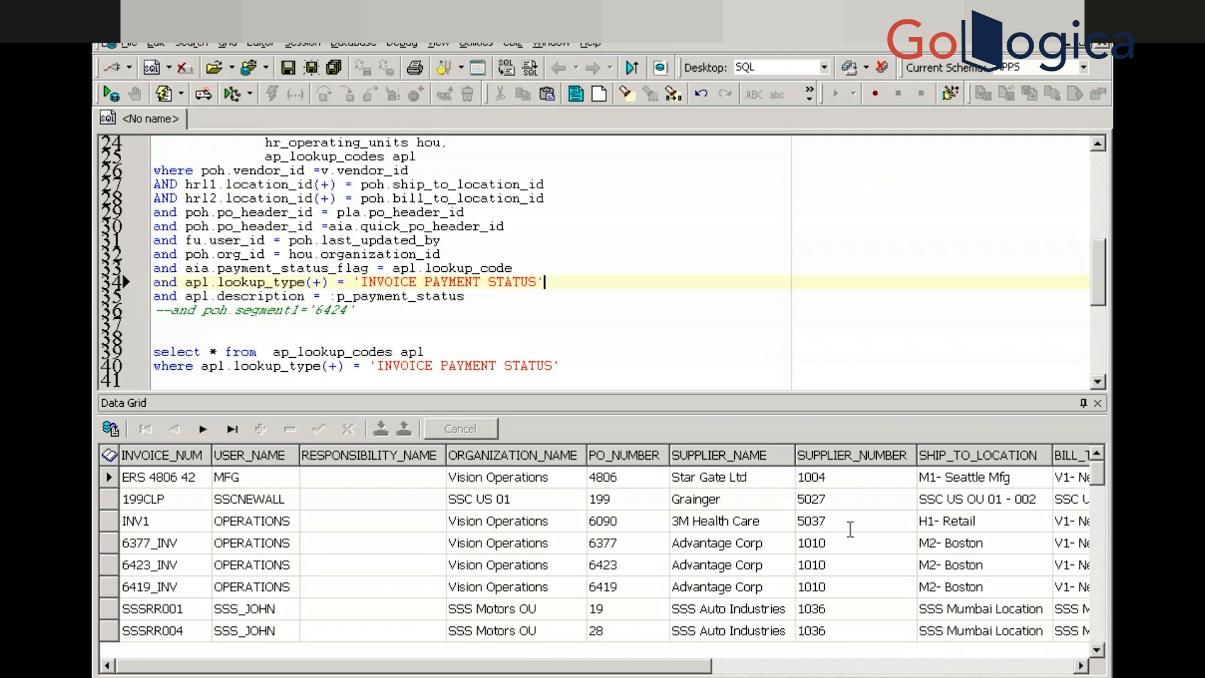
# Check the payment status columns in the current invoice query results
pyautogui.click(955, 563)
pyautogui.press('Right')
pyautogui.press('Right')
pyautogui.press('Right')
pyautogui.press('Right')
pyautogui.press('Right')
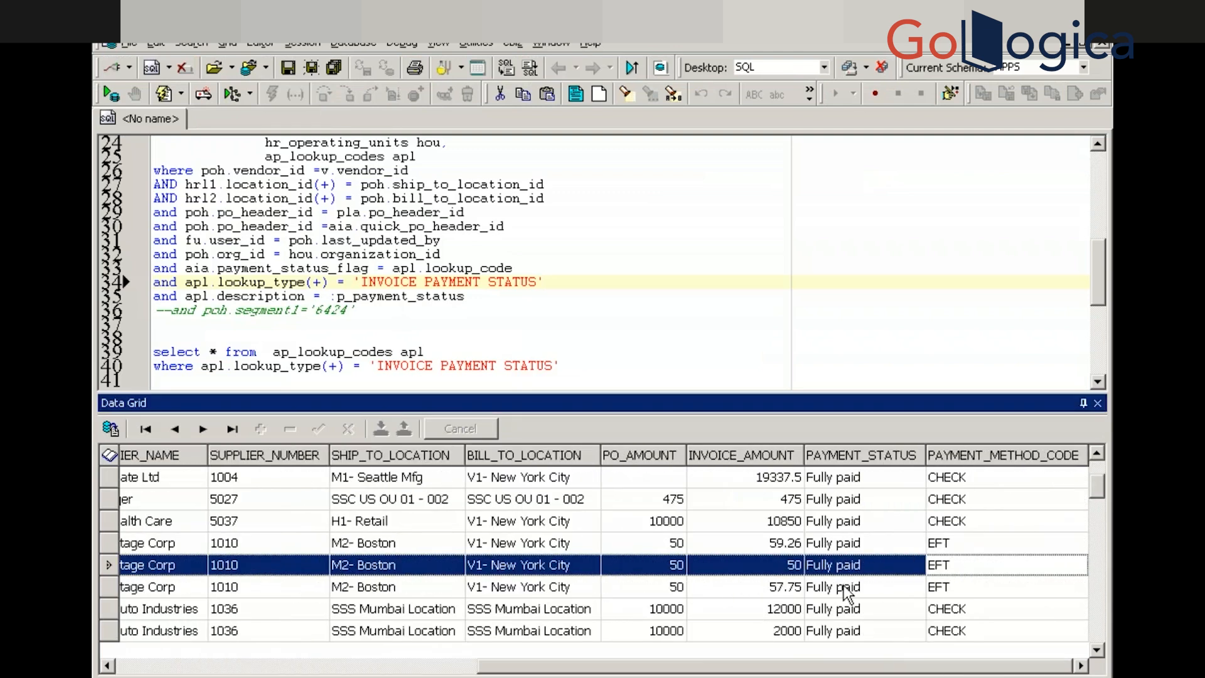
pyautogui.click(832, 629)
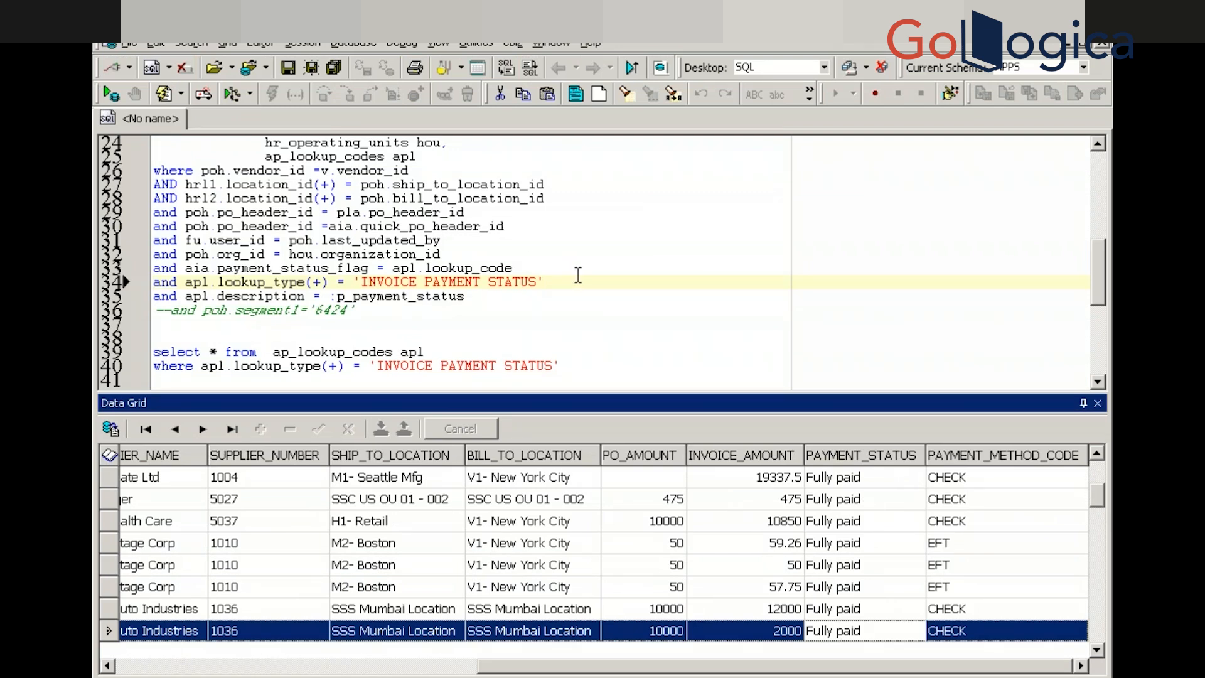
# Run the invoice query without the payment status filter and inspect a Not paid invoice
pyautogui.click(578, 275)
pyautogui.press('Return')
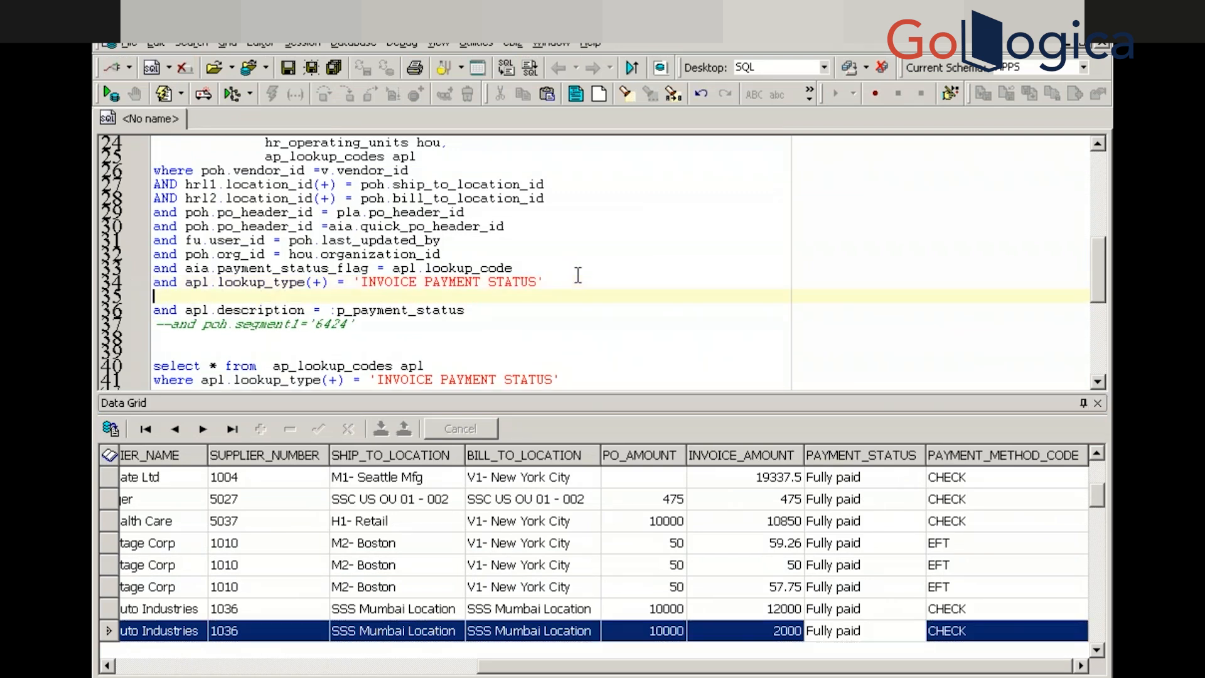
pyautogui.click(520, 197)
pyautogui.press('F9')
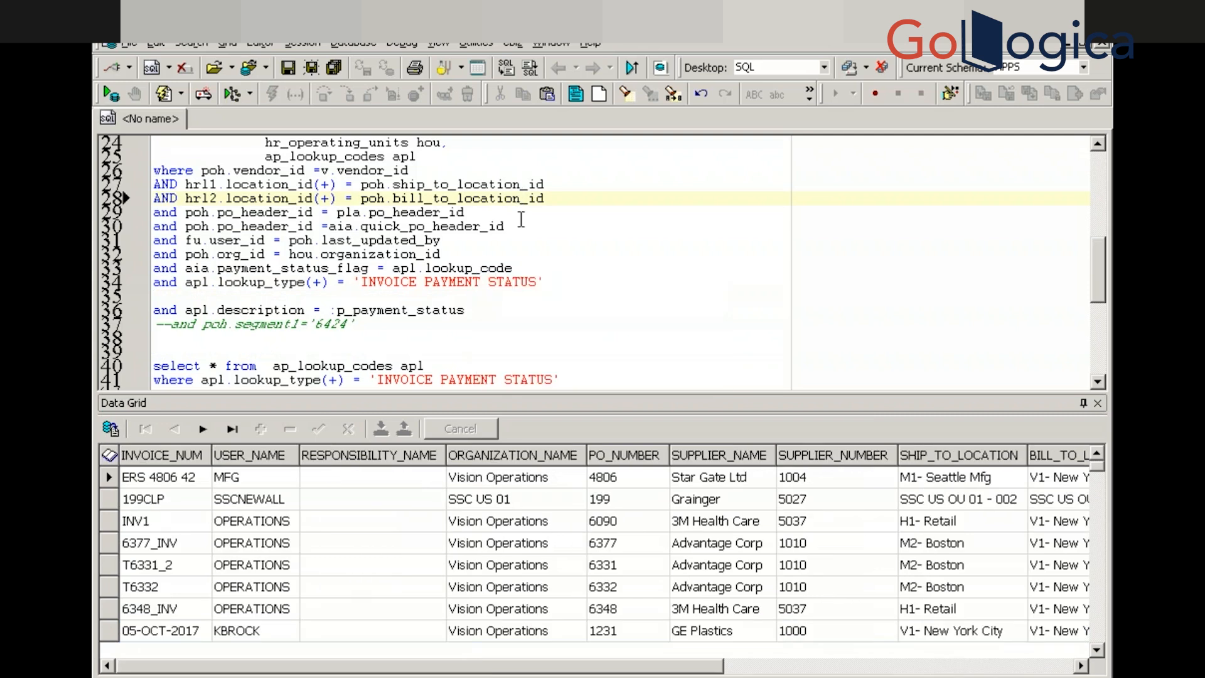
pyautogui.click(825, 543)
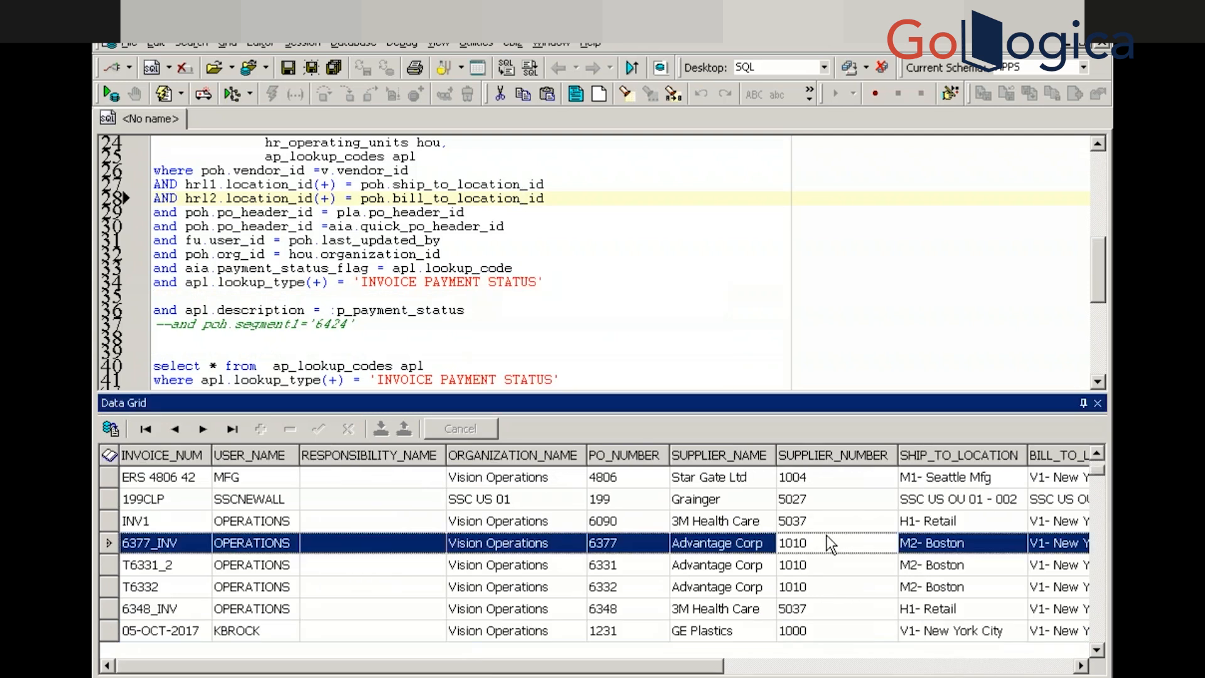
pyautogui.press('End')
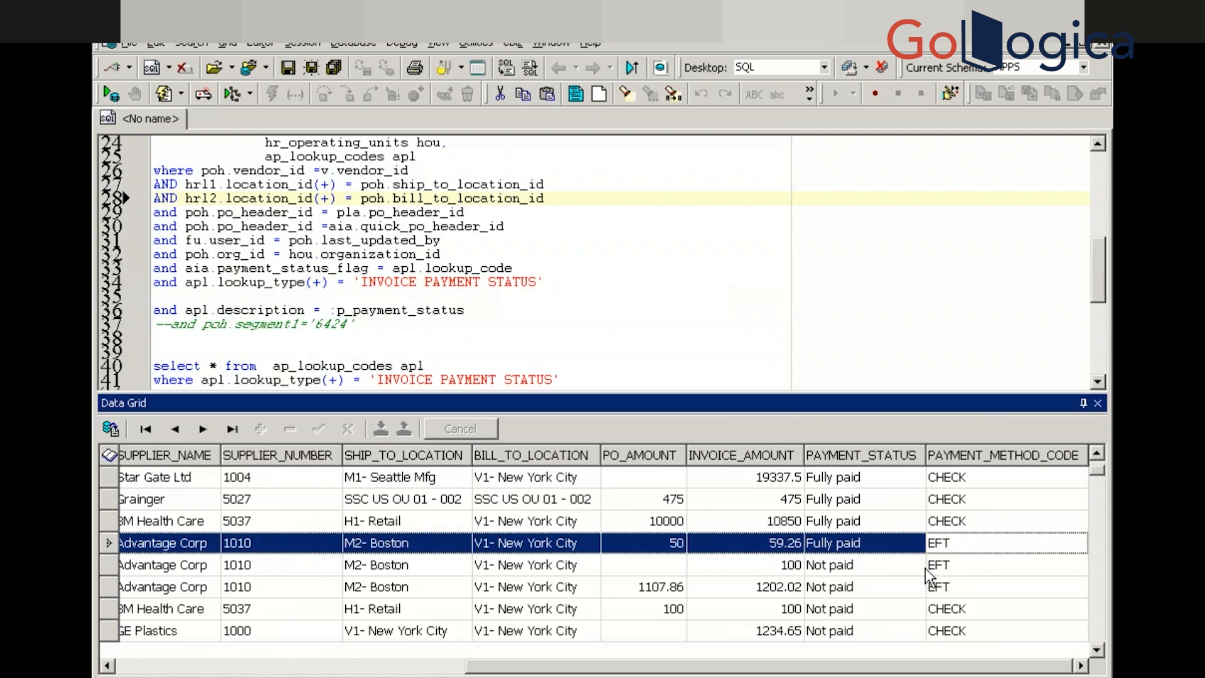
pyautogui.click(820, 586)
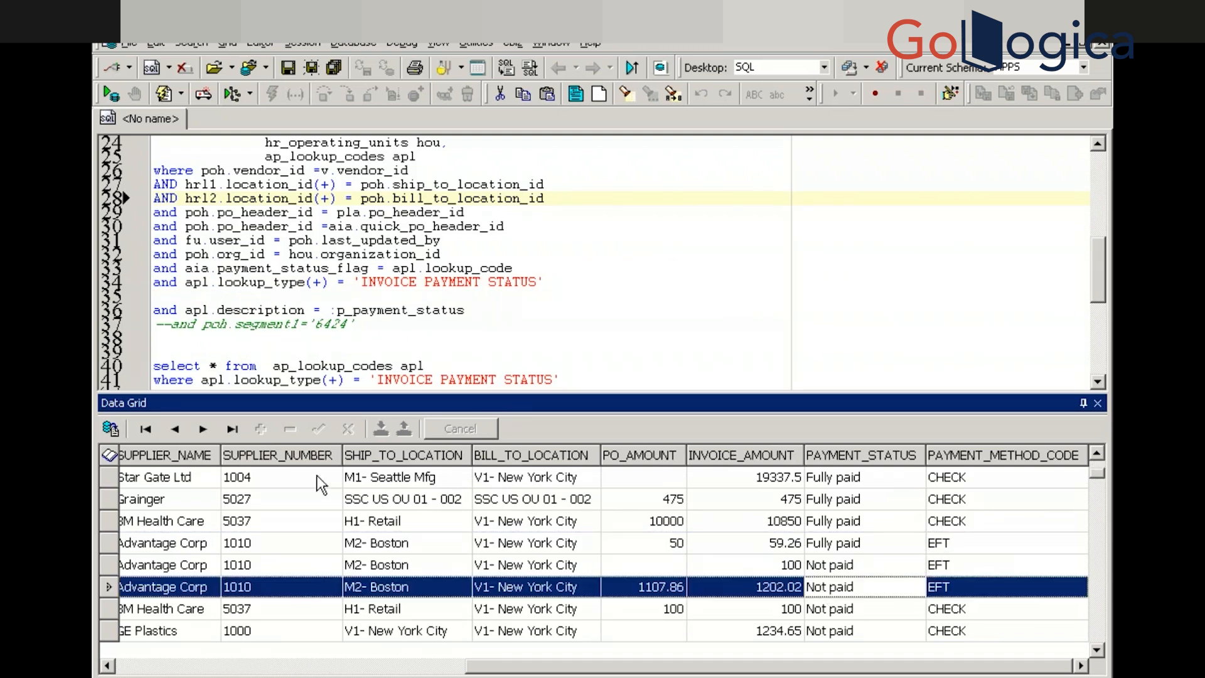
# Restore the filter and rerun the query with :P_PAYMENT_STATUS set to Not paid
pyautogui.click(170, 293)
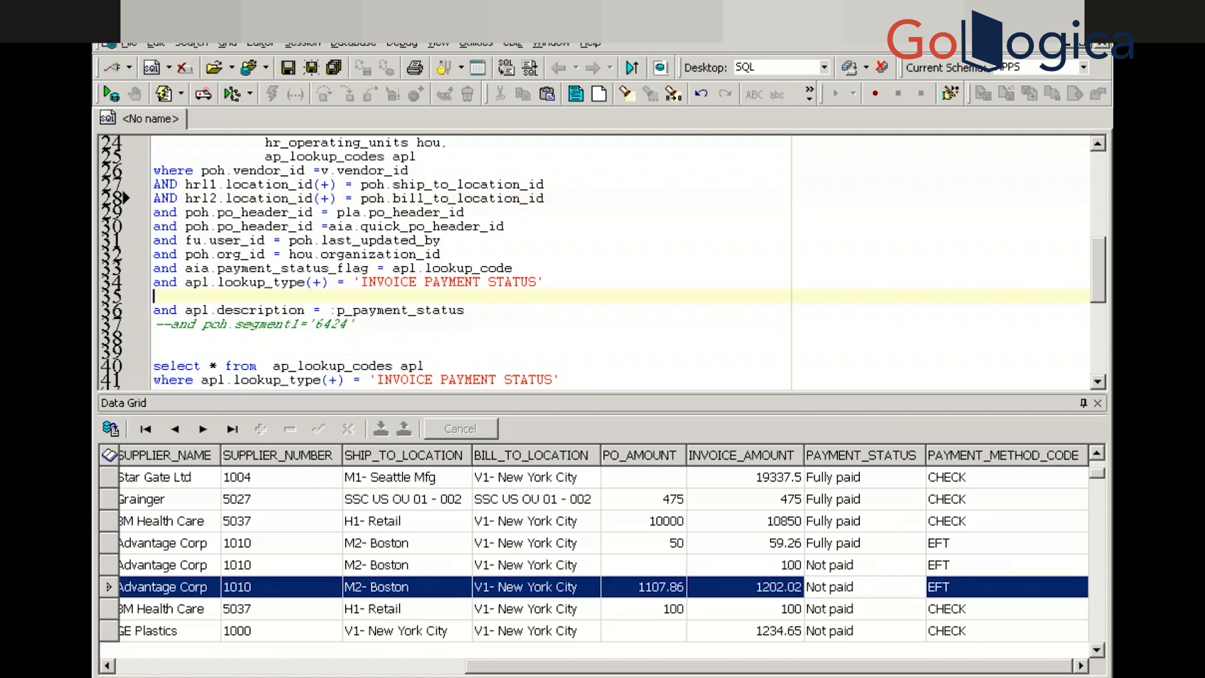
pyautogui.press('BackSpace')
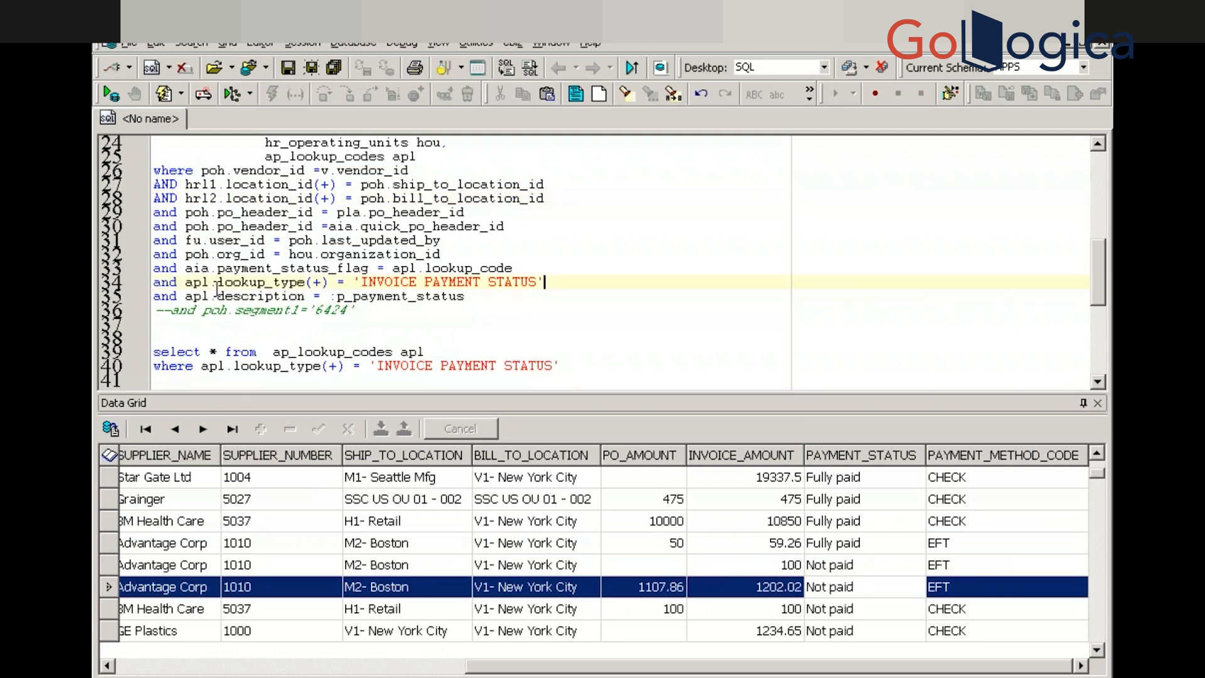
pyautogui.press('F9')
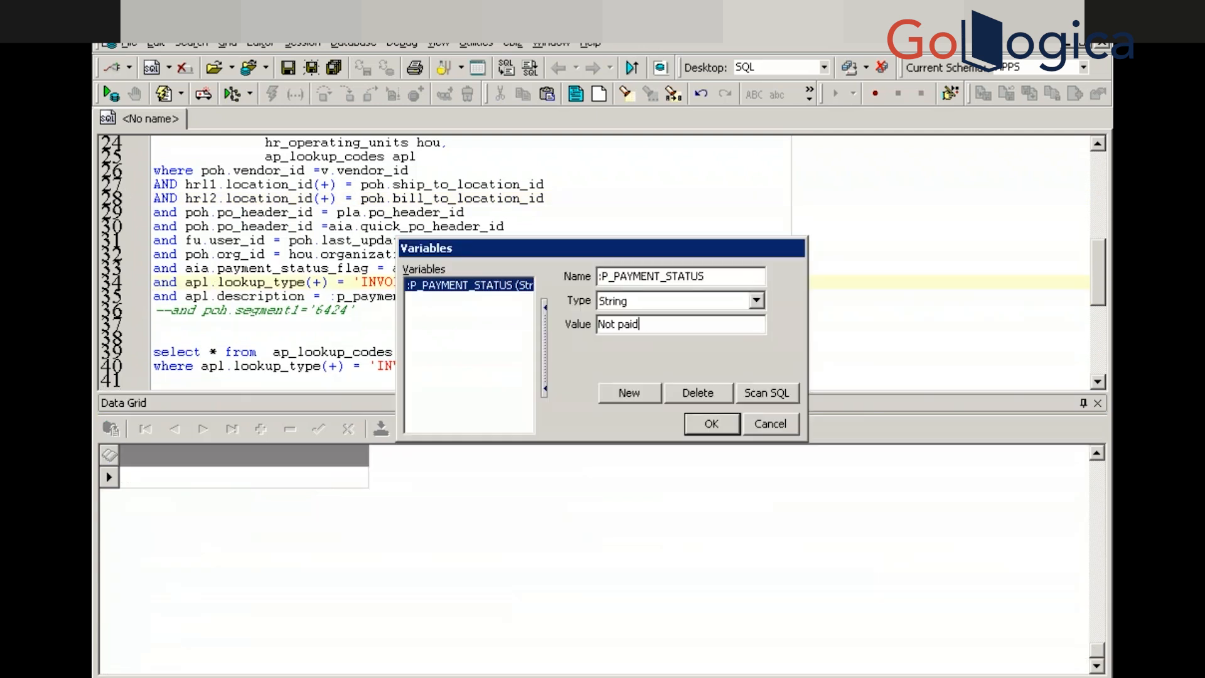
pyautogui.press('Return')
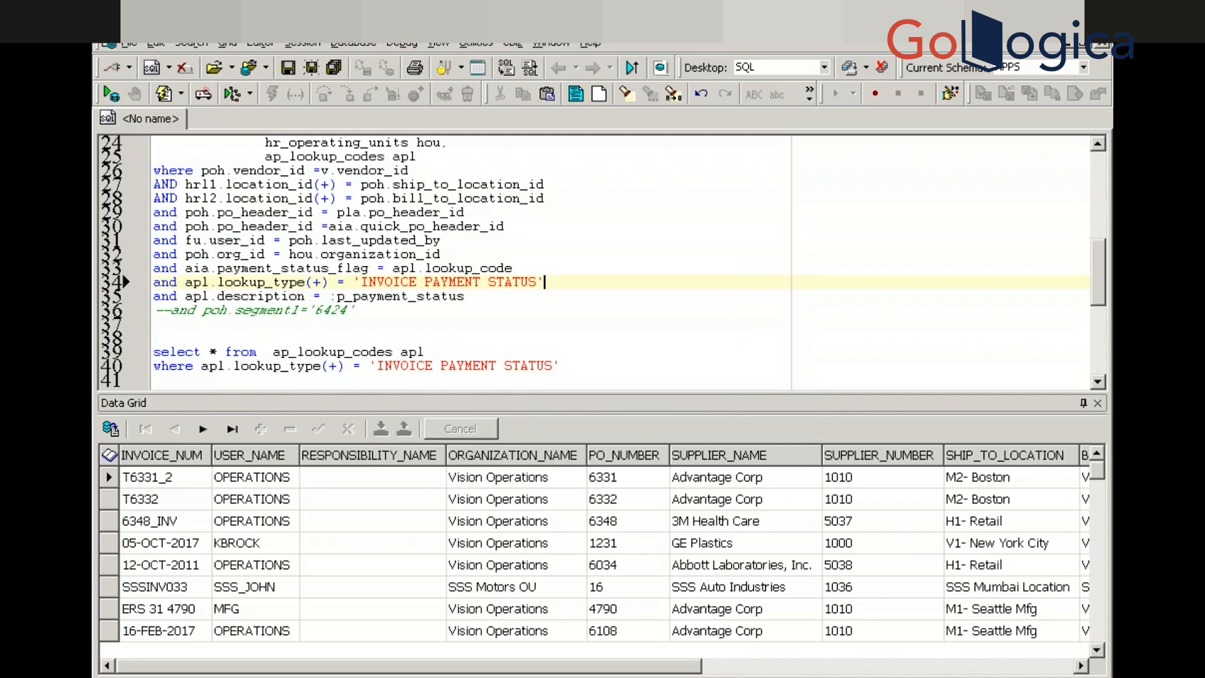
pyautogui.hotkey('alt', 'Tab')
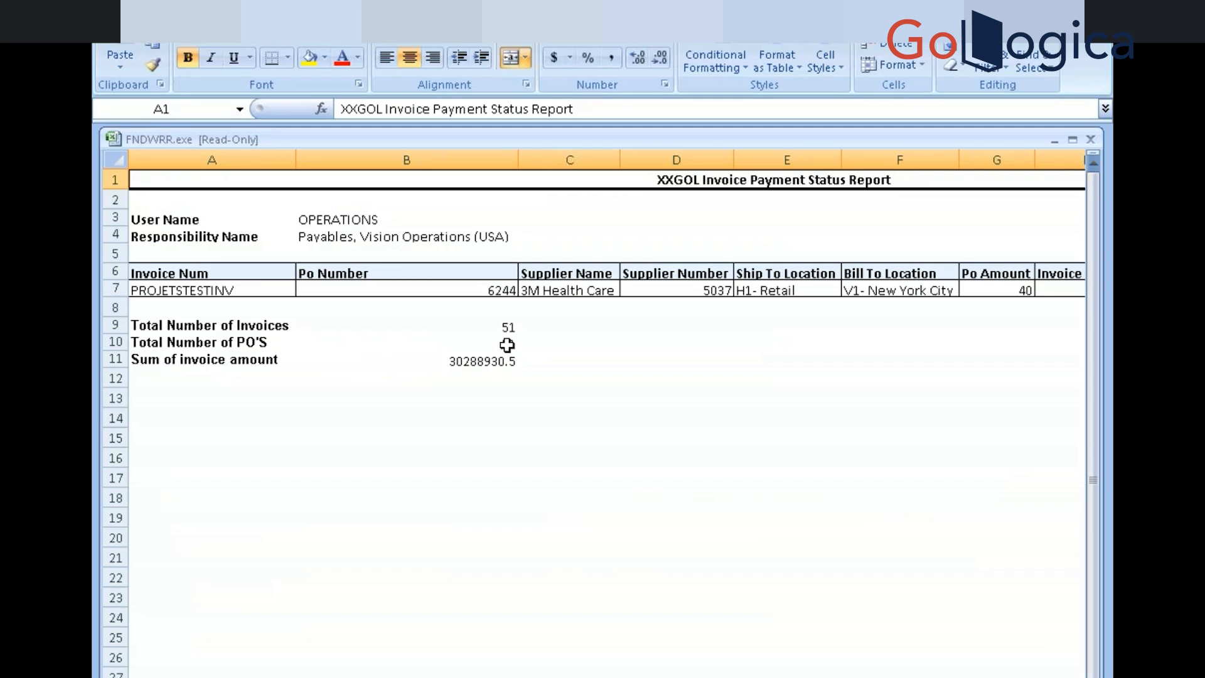
# Verify the Excel report counts 51 invoices and 51 POs, with PROJETSTESTINV as the first invoice
pyautogui.click(506, 344)
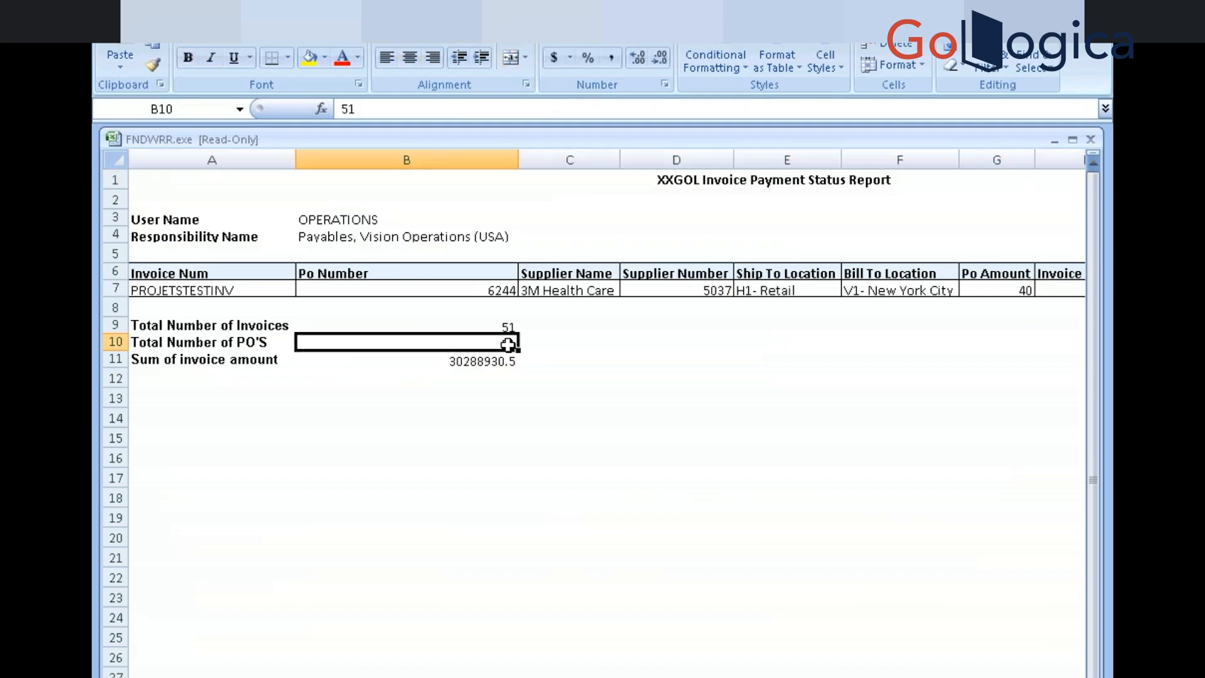
pyautogui.click(395, 287)
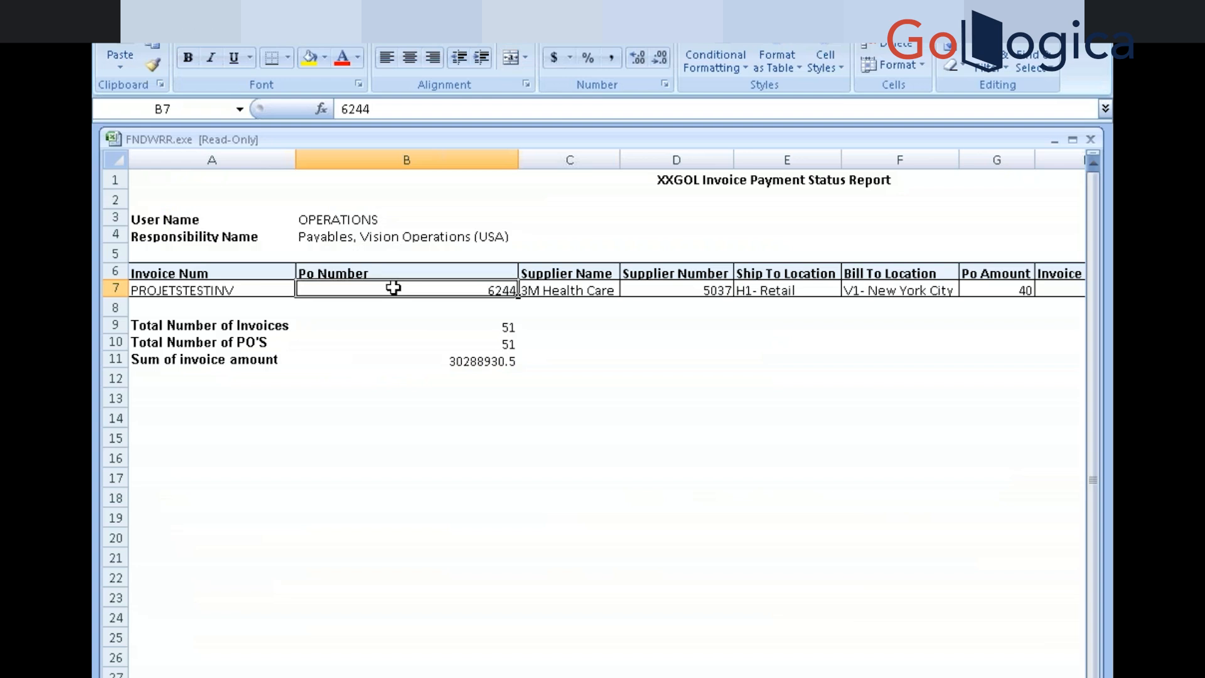
pyautogui.click(206, 325)
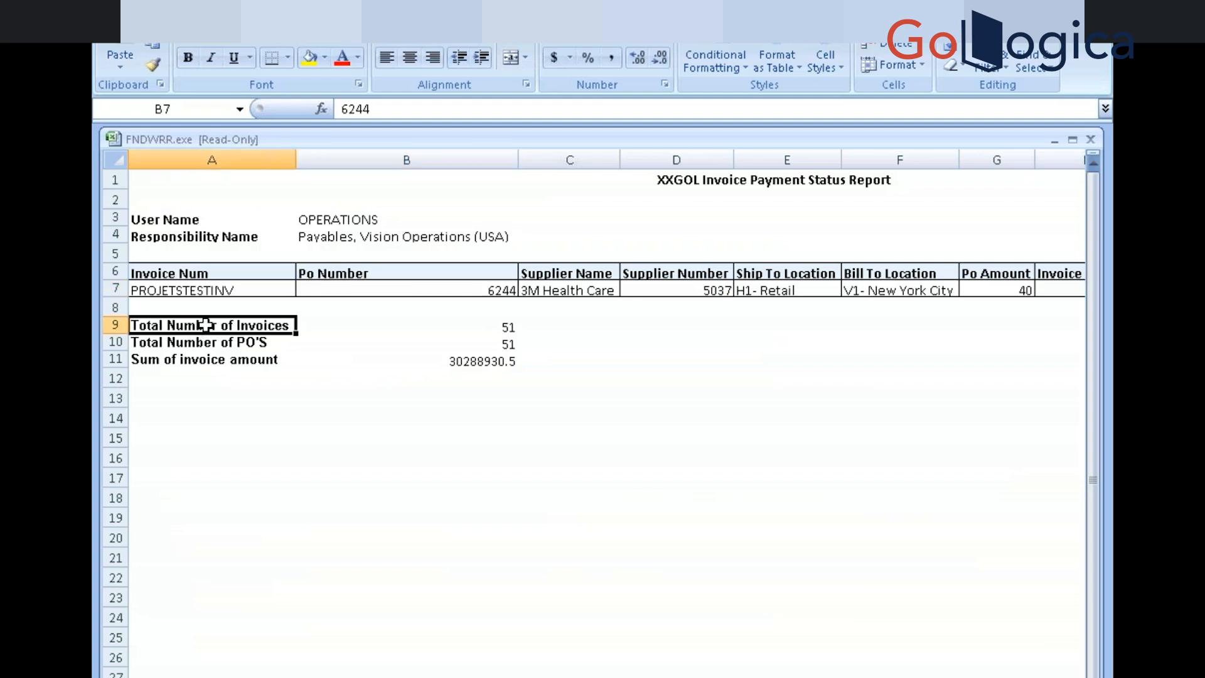
pyautogui.press('Right')
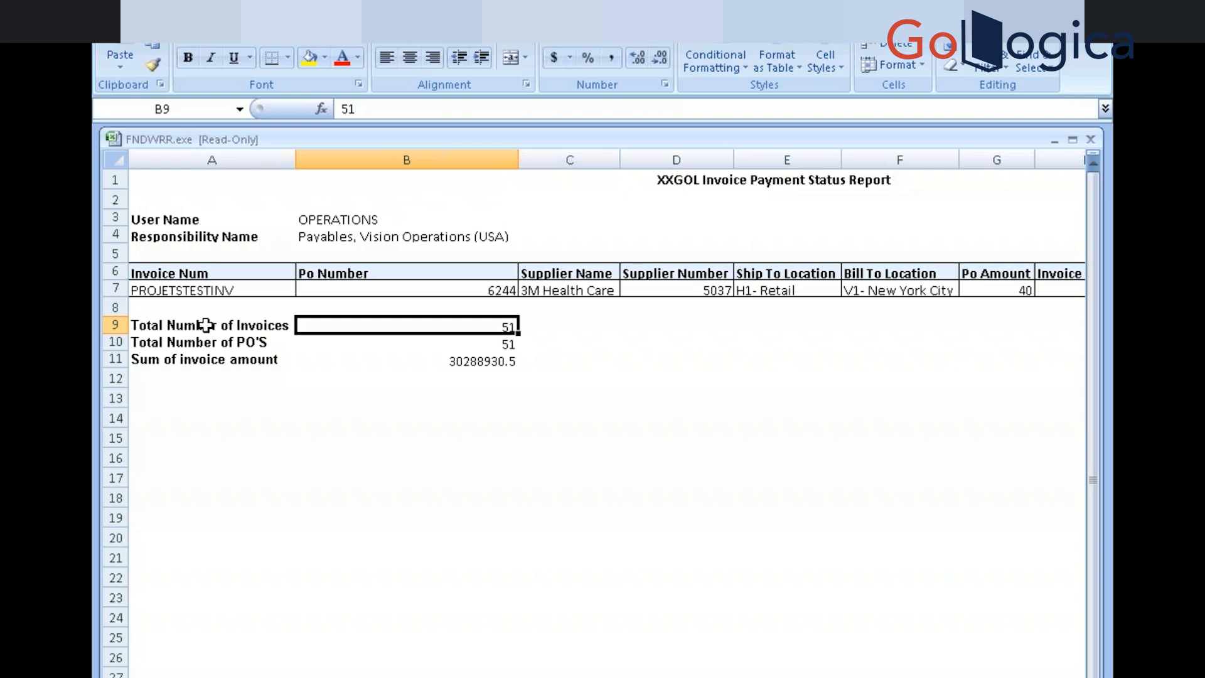
pyautogui.press('Down')
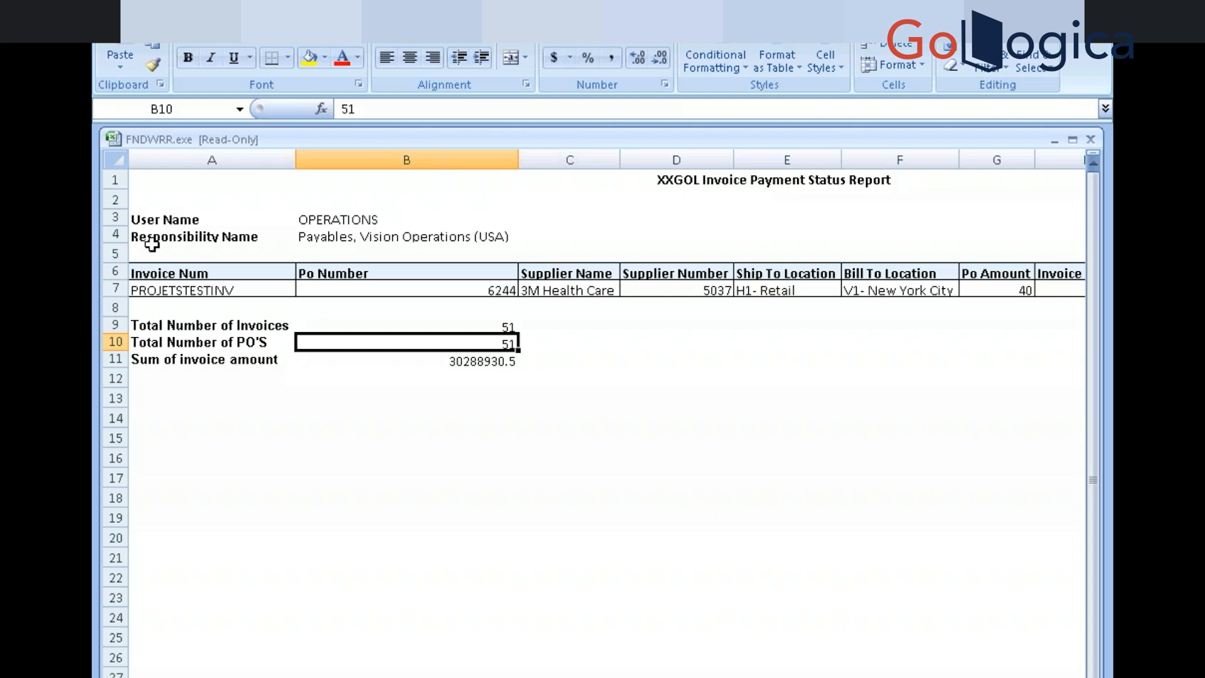
pyautogui.click(204, 289)
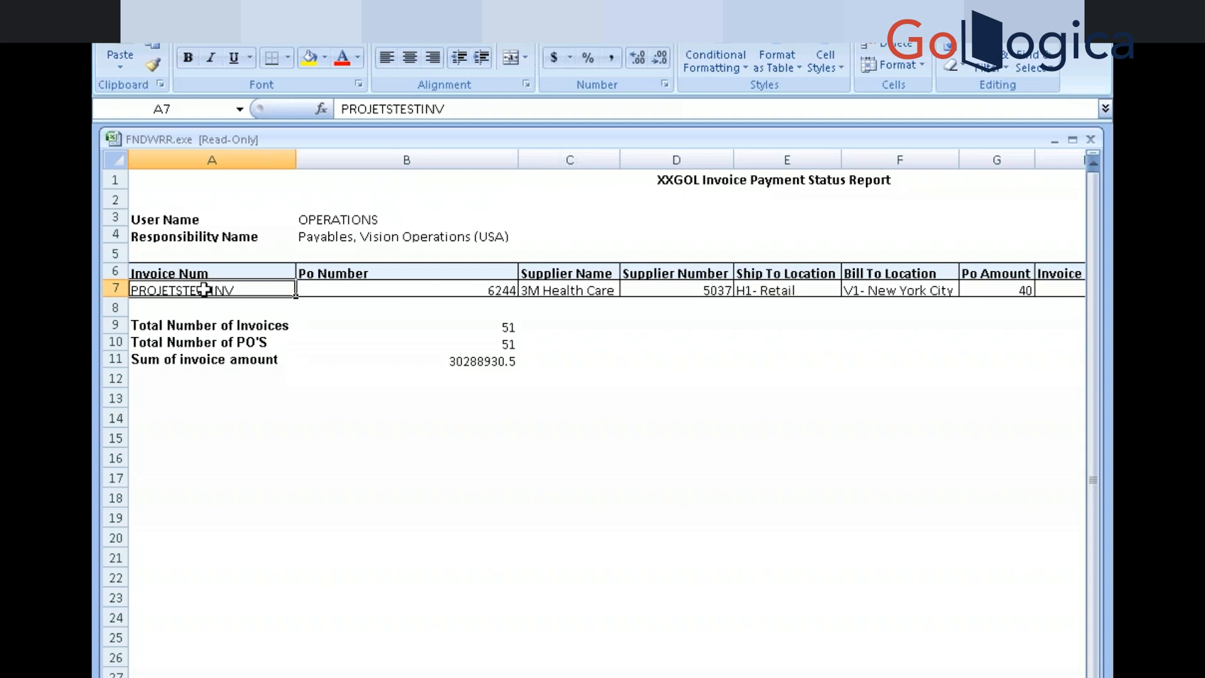
pyautogui.hotkey('alt', 'Tab')
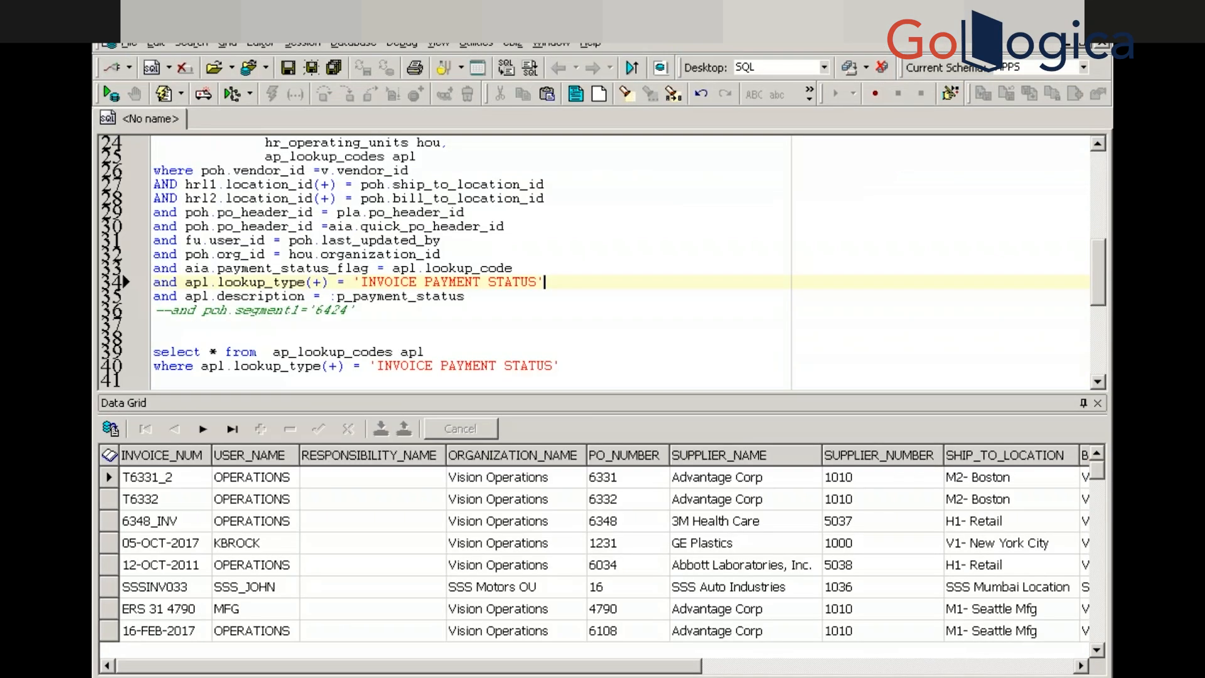
# Review the latest XXGOL request and close the Requests window
pyautogui.hotkey('alt', 'Tab')
pyautogui.hotkey('alt', 'Tab')
pyautogui.hotkey('alt', 'Tab')
pyautogui.hotkey('alt', 'Tab')
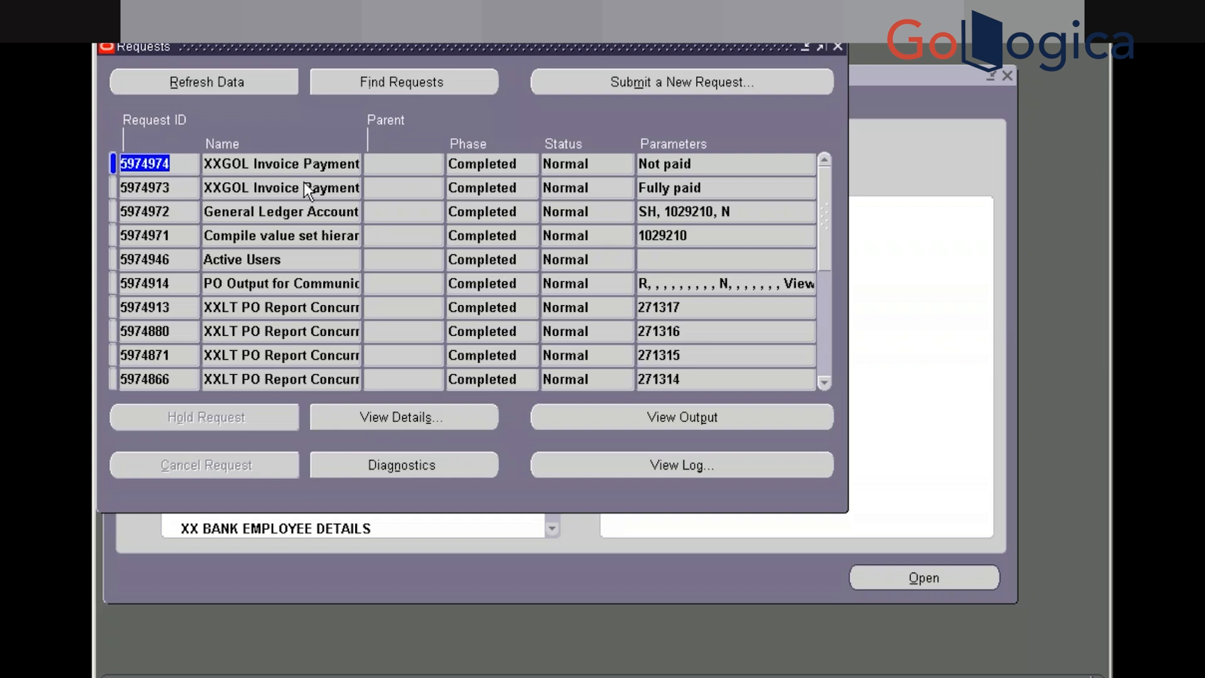
pyautogui.click(304, 160)
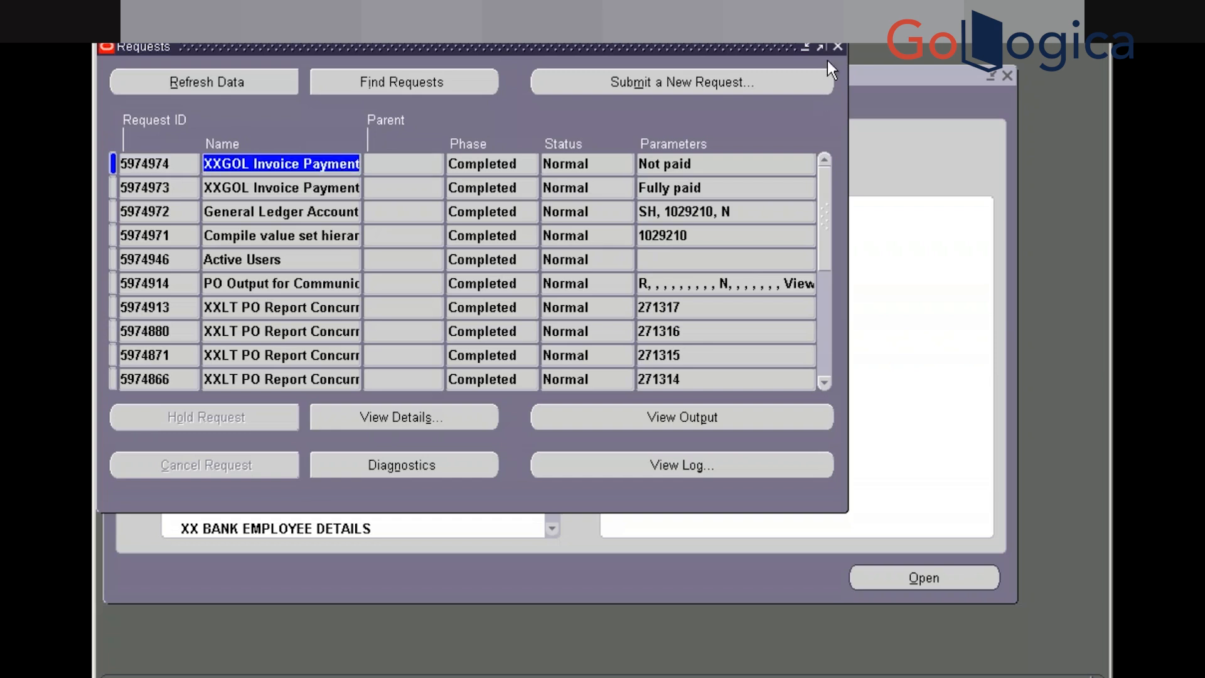
pyautogui.click(838, 47)
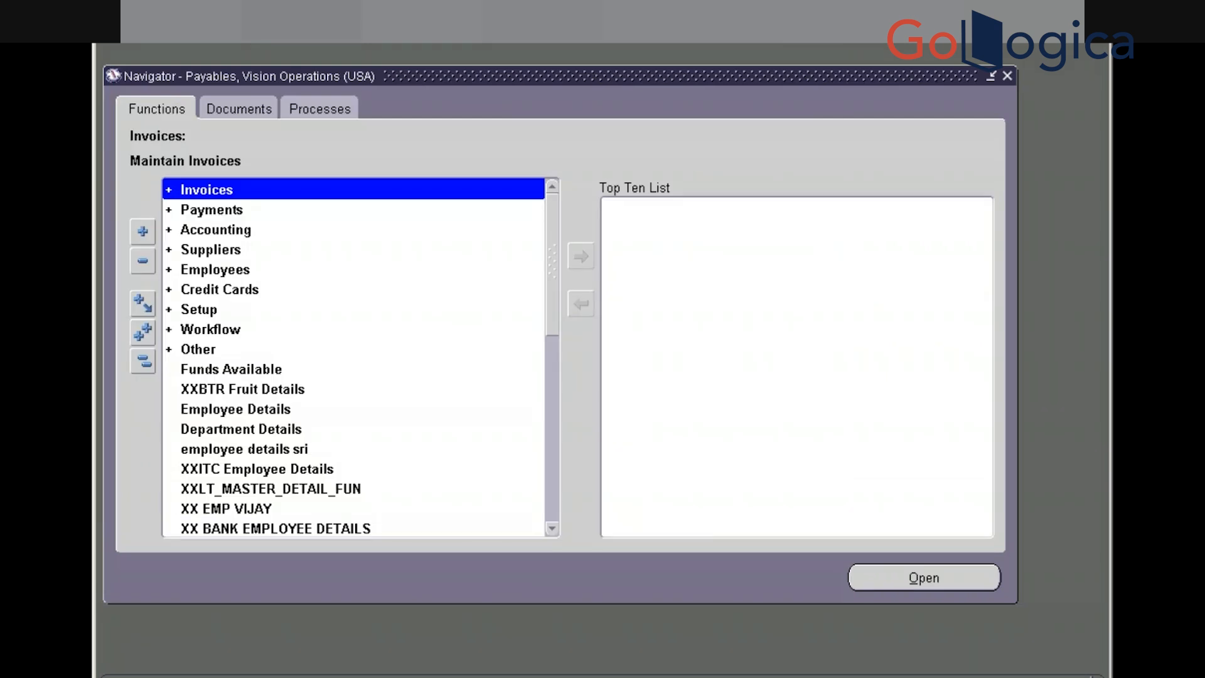
# Switch to the XML Publisher Administrator responsibility and open Templates from the Home menu
pyautogui.write('x')
pyautogui.press('Down')
pyautogui.press('Down')
pyautogui.press('Down')
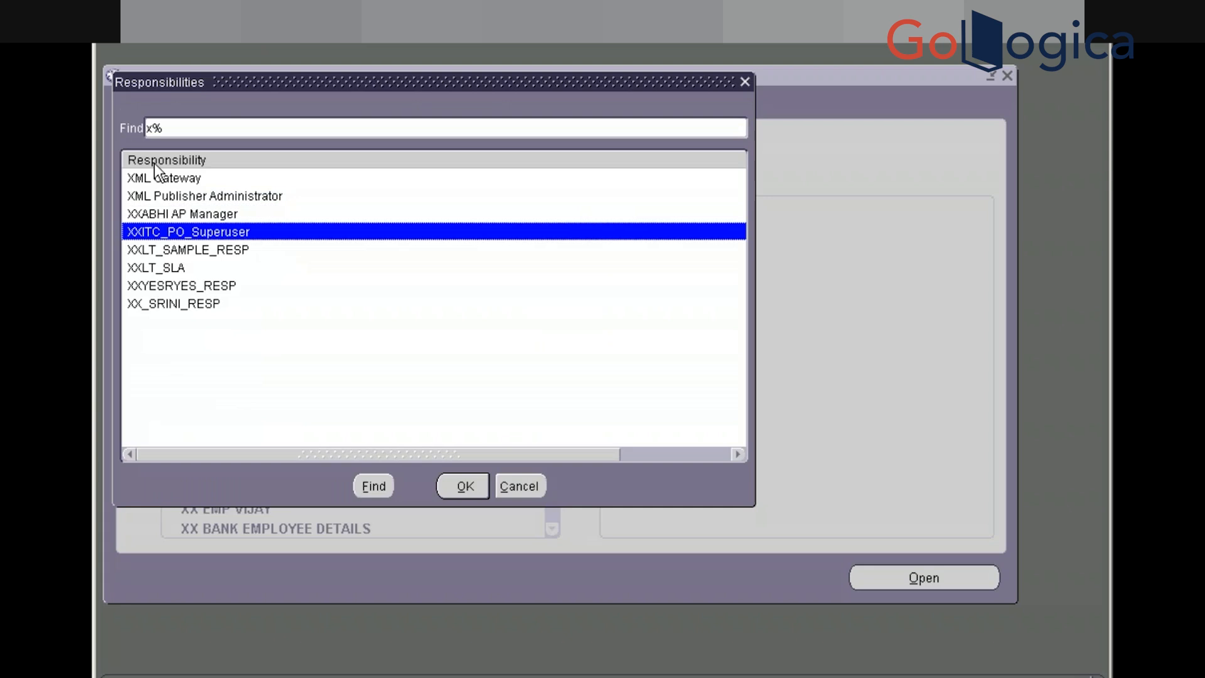
pyautogui.click(167, 193)
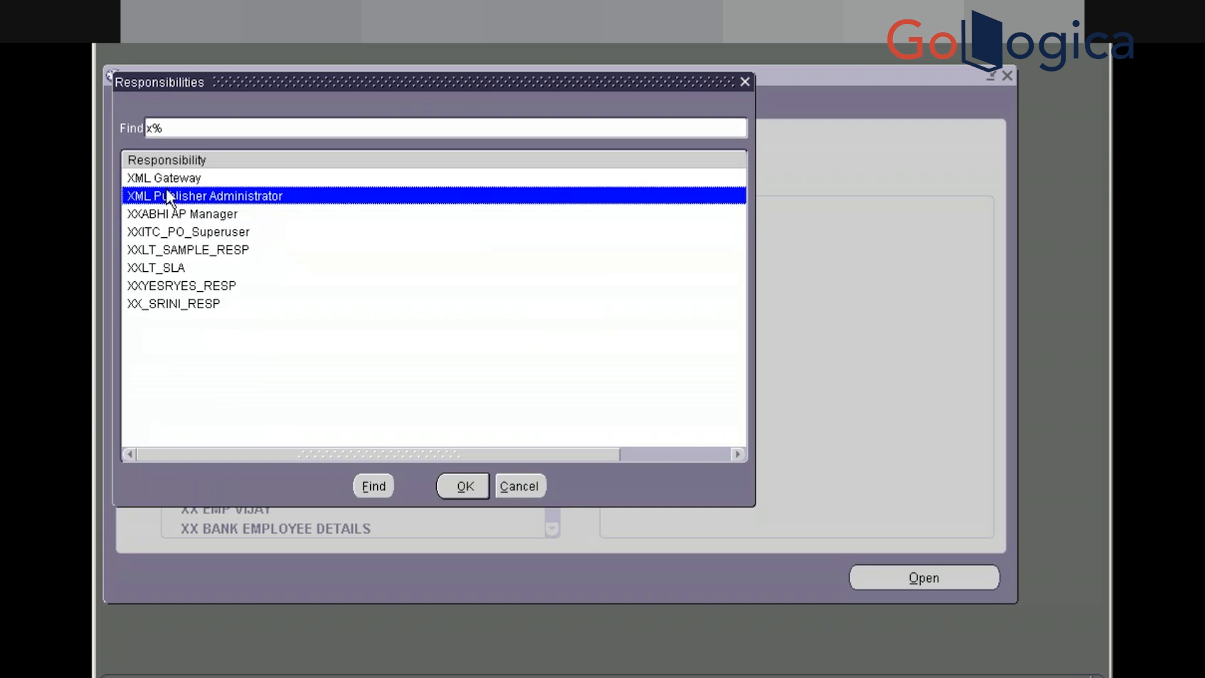
pyautogui.doubleClick(167, 190)
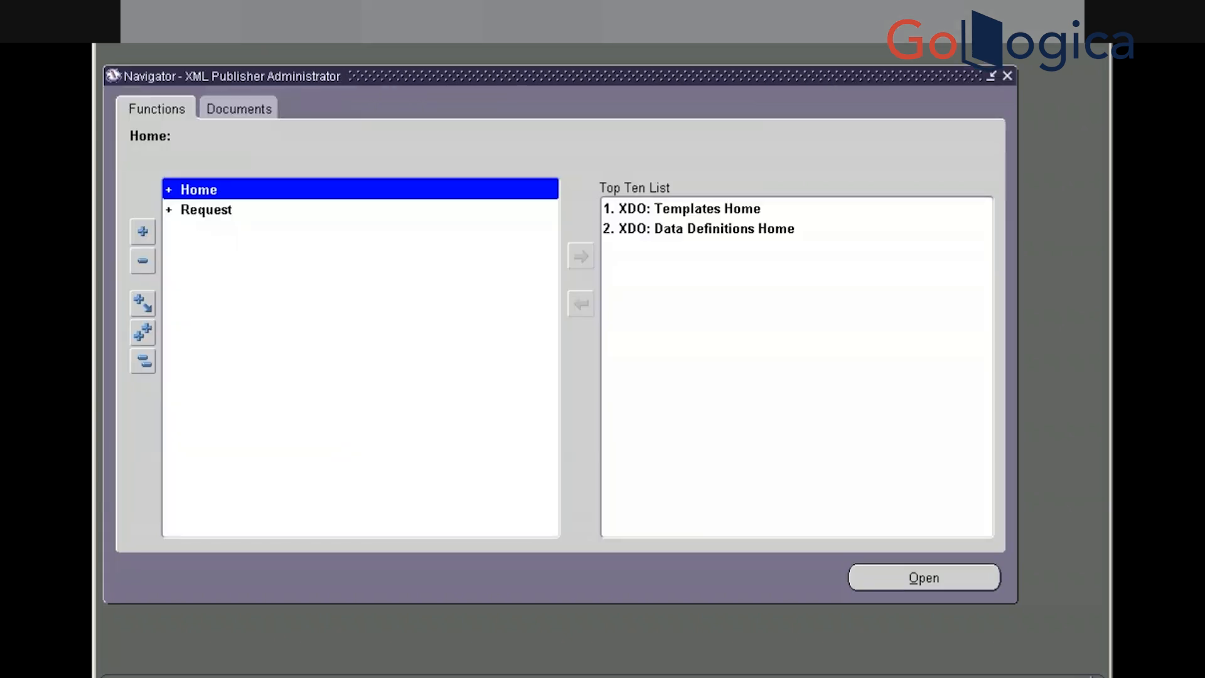
pyautogui.press('Return')
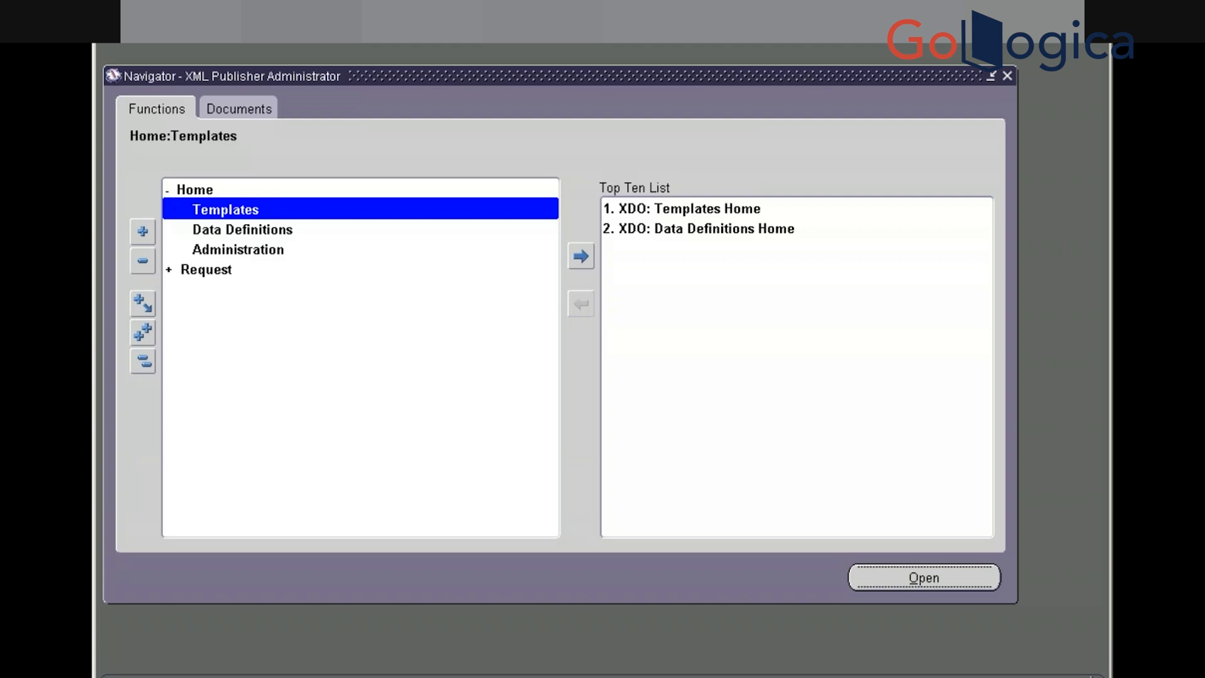
pyautogui.press('Return')
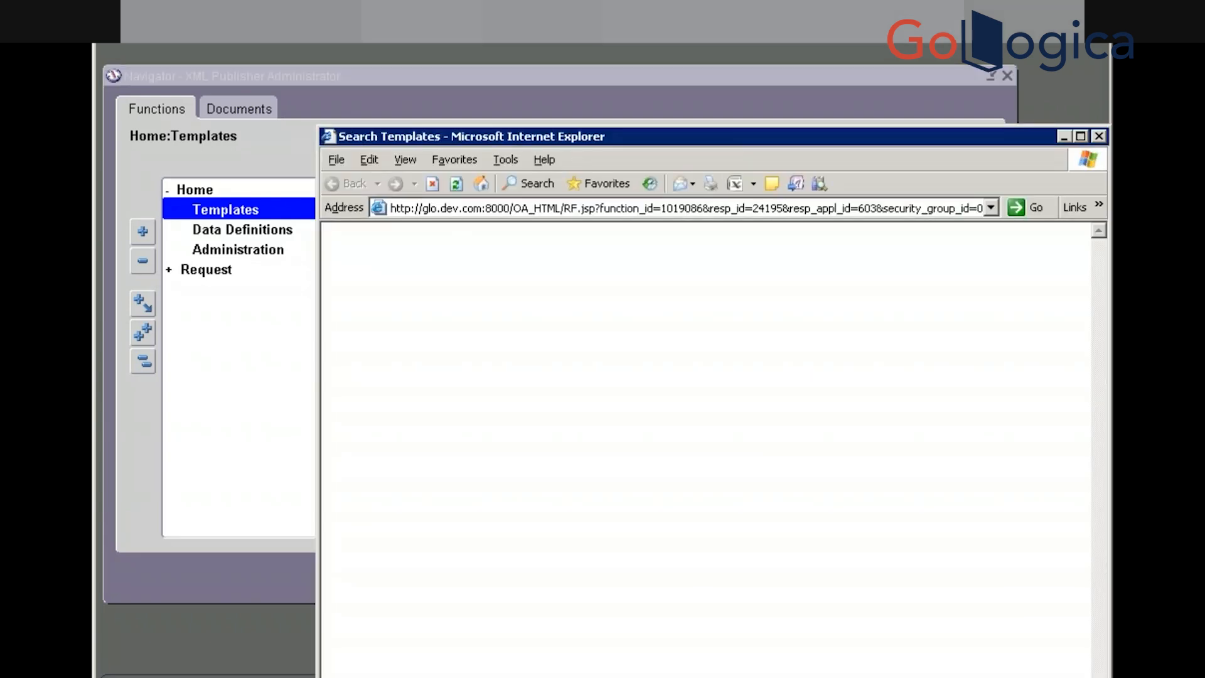
# Search for the XXGOL Invoice Payment Status Report template and open it
pyautogui.doubleClick(740, 133)
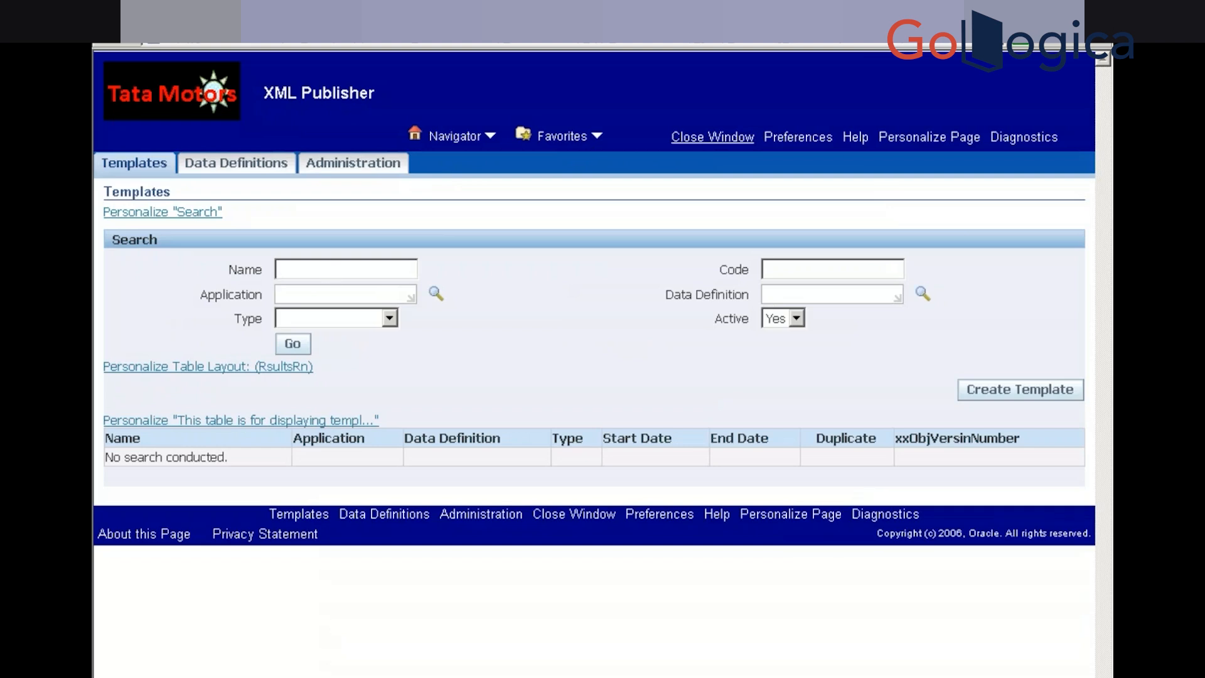
pyautogui.click(331, 272)
pyautogui.hotkey('ctrl', 'v')
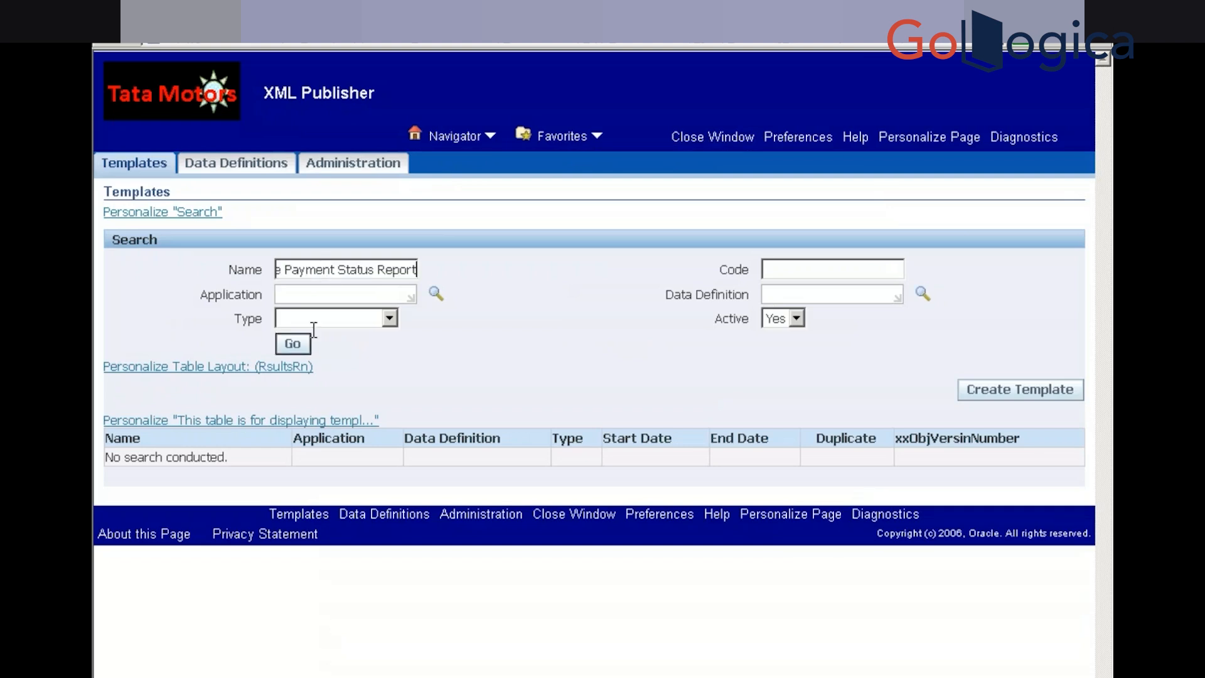
pyautogui.click(294, 349)
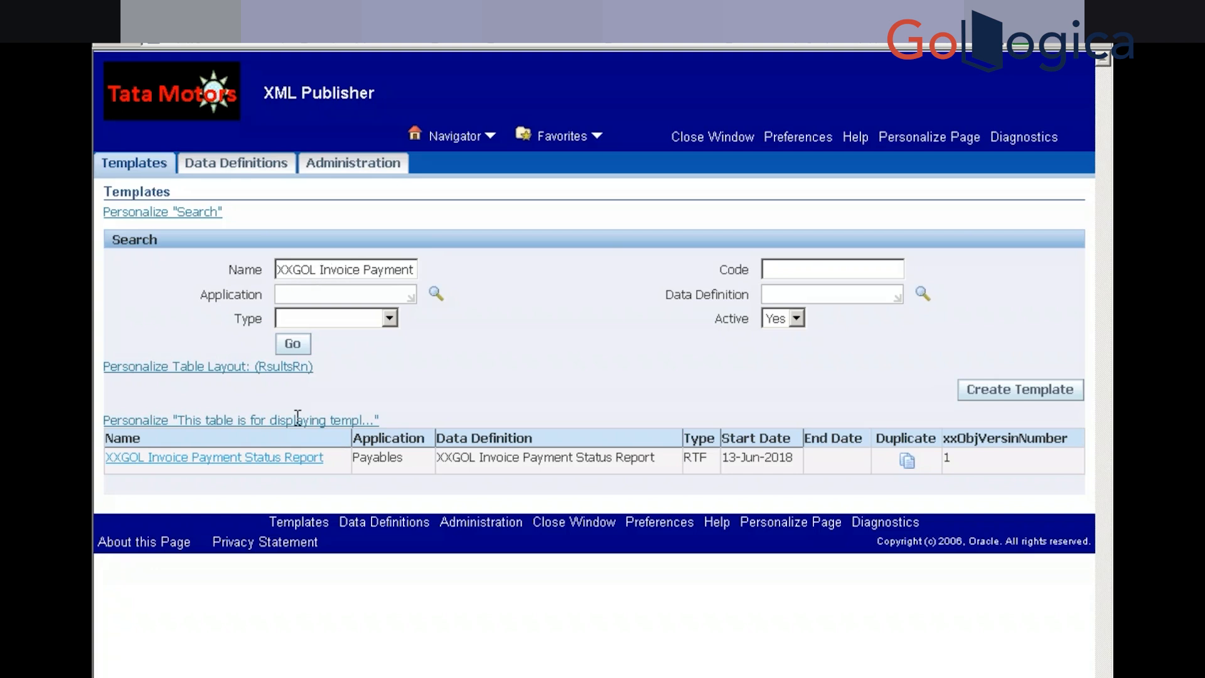
pyautogui.click(251, 464)
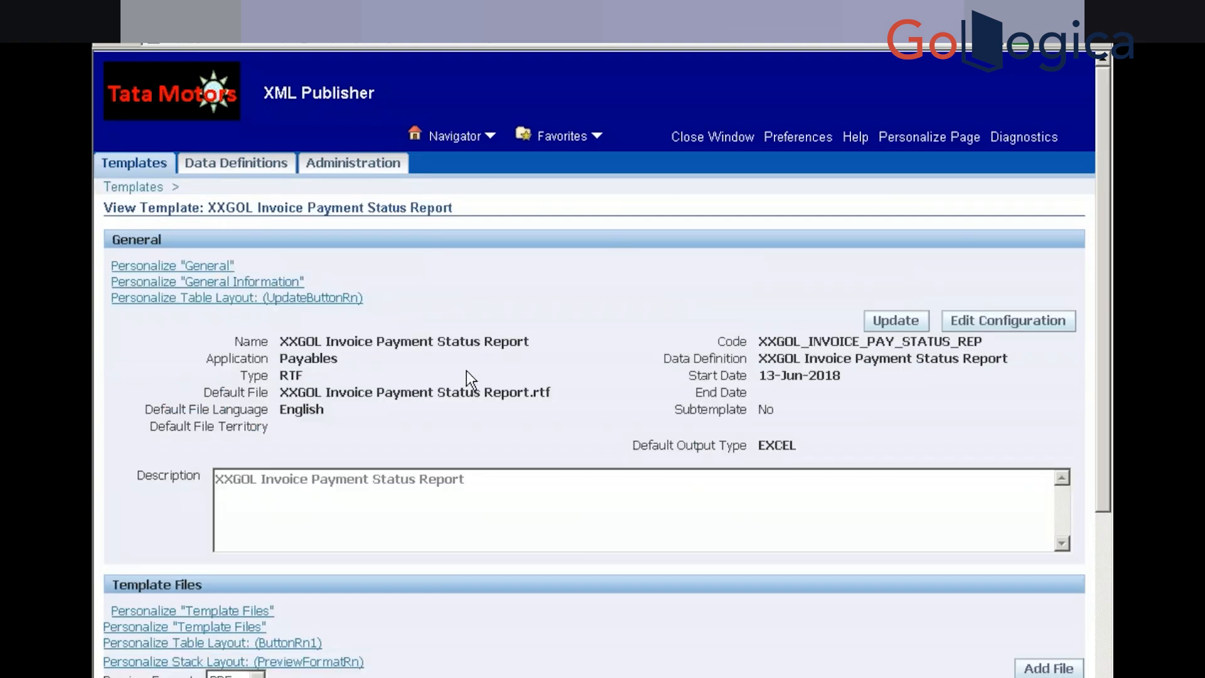
# Download the template's RTF file and open it in Word
pyautogui.scroll(-5, 470, 379)
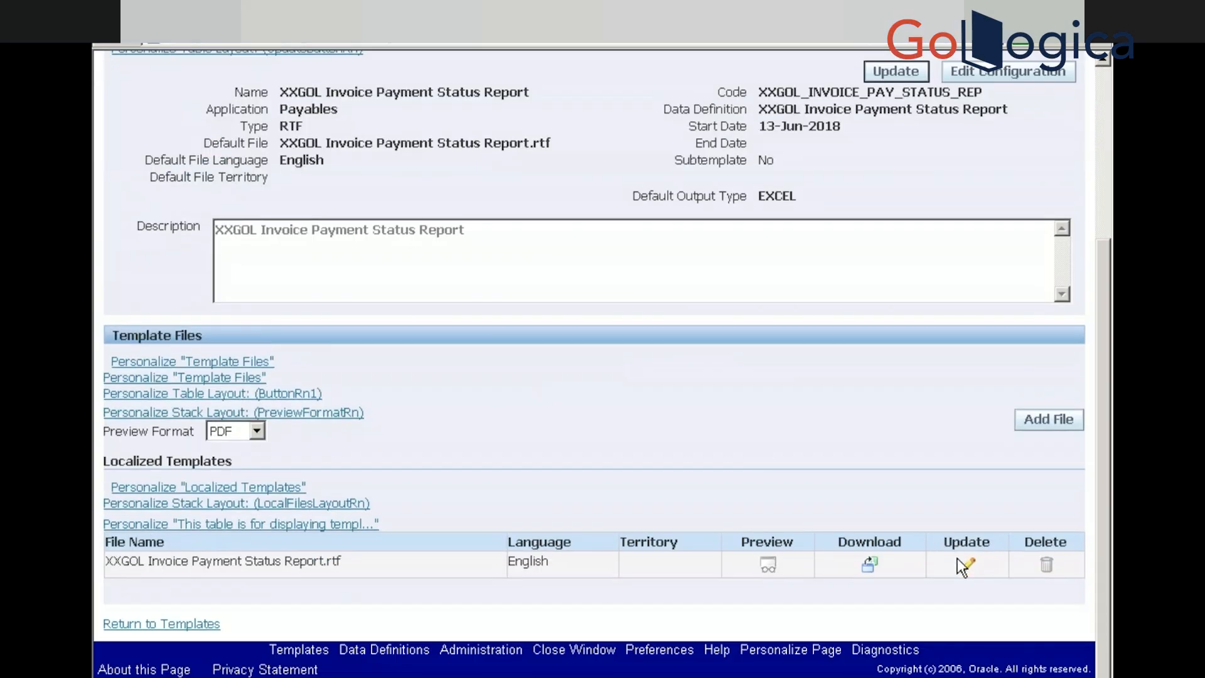
pyautogui.click(870, 565)
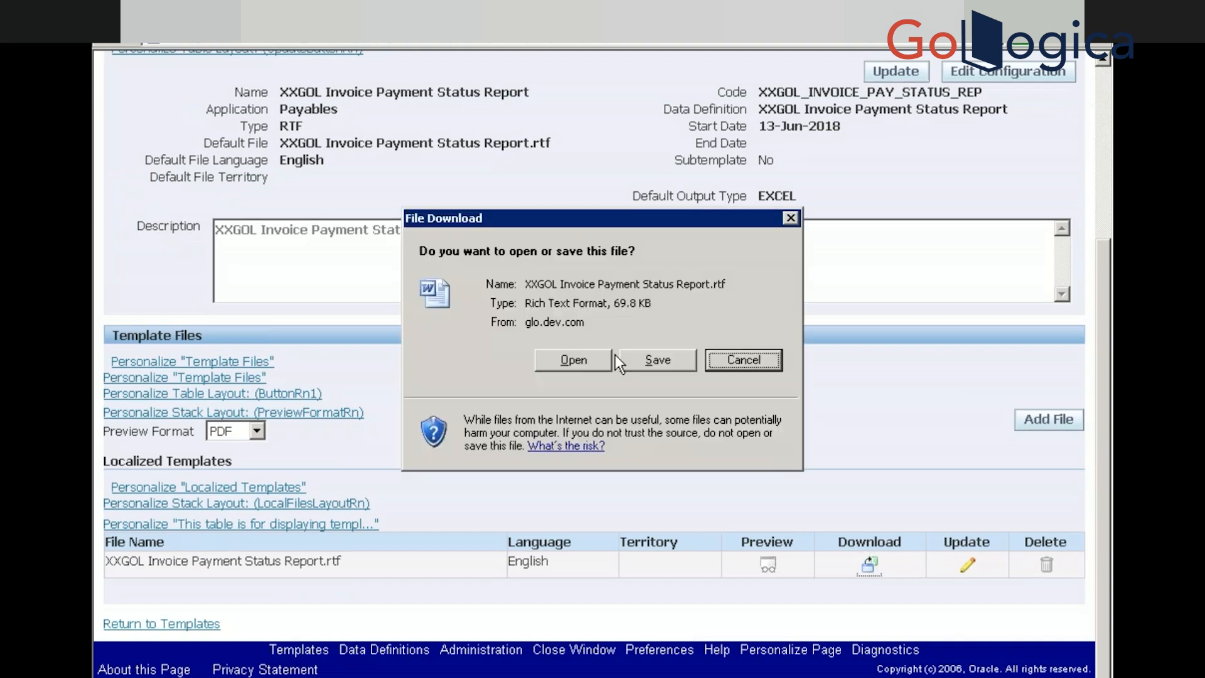
pyautogui.click(567, 361)
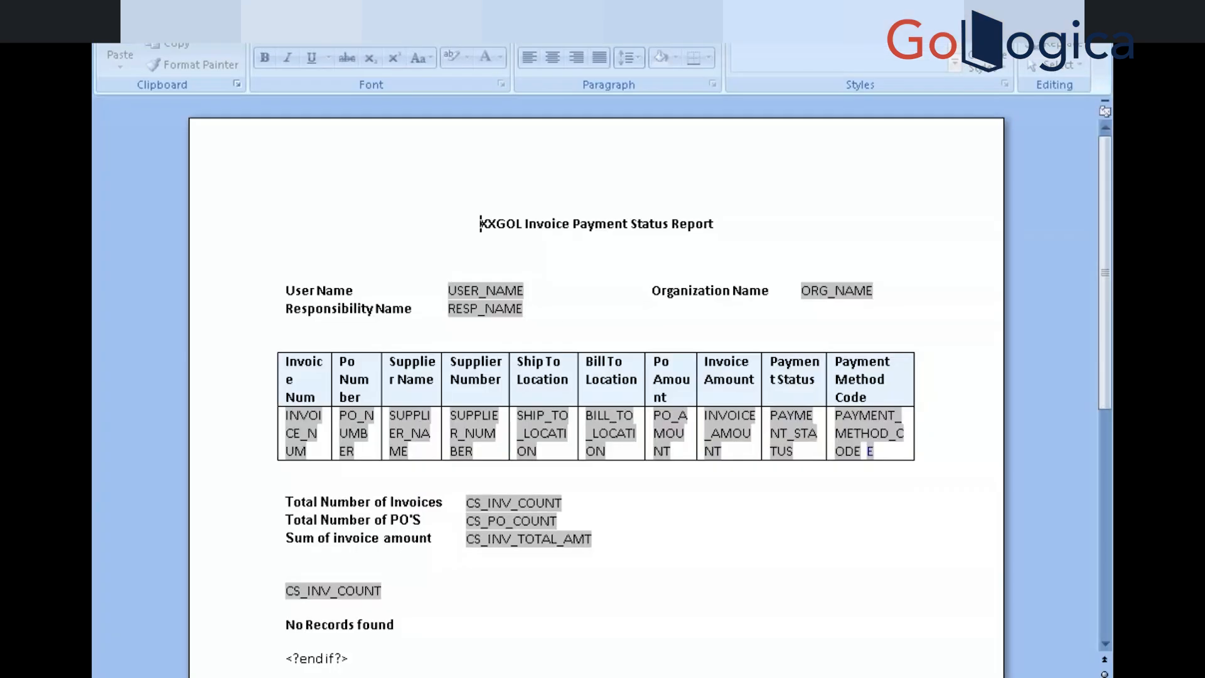
# Confirm the INVOICE_NUM field's help text holds the <?INVOICE_NUM?> tag
pyautogui.doubleClick(301, 433)
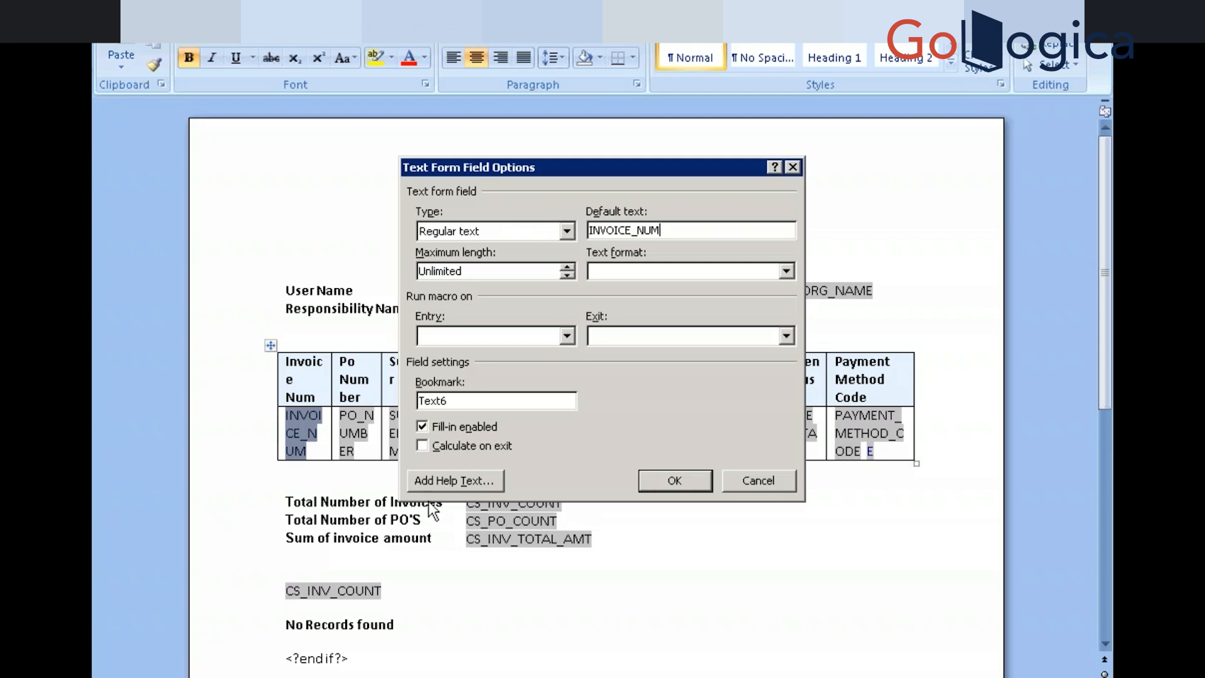
pyautogui.click(442, 479)
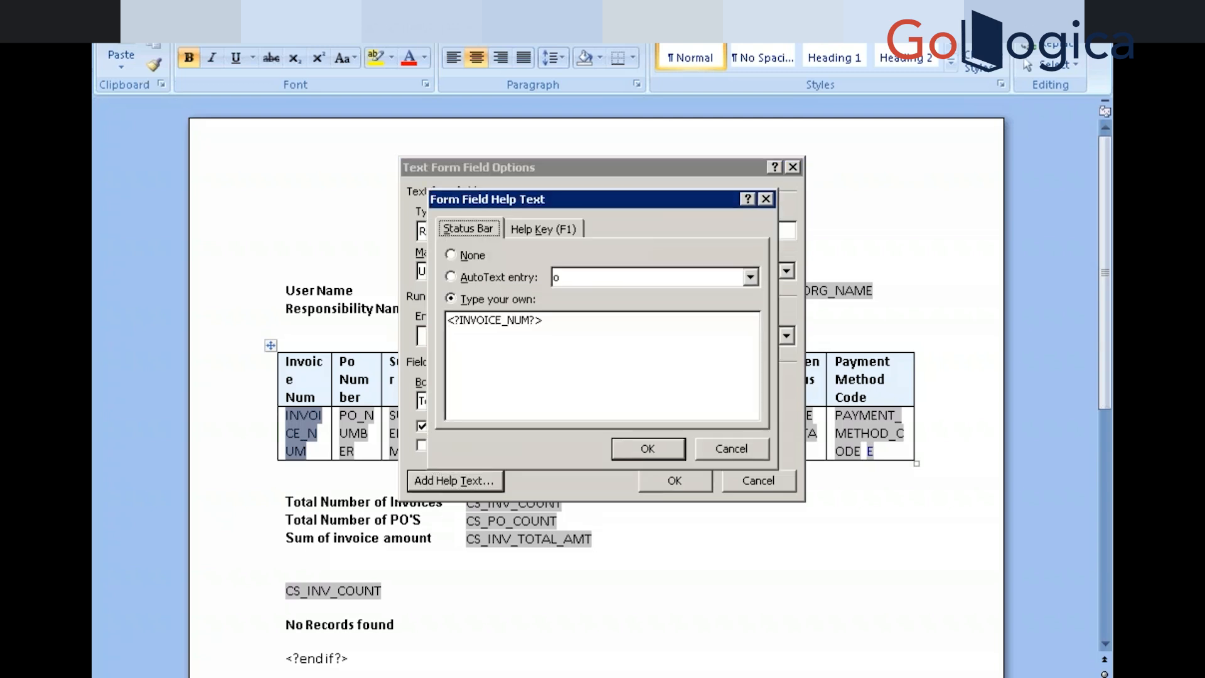
pyautogui.click(733, 449)
pyautogui.click(750, 487)
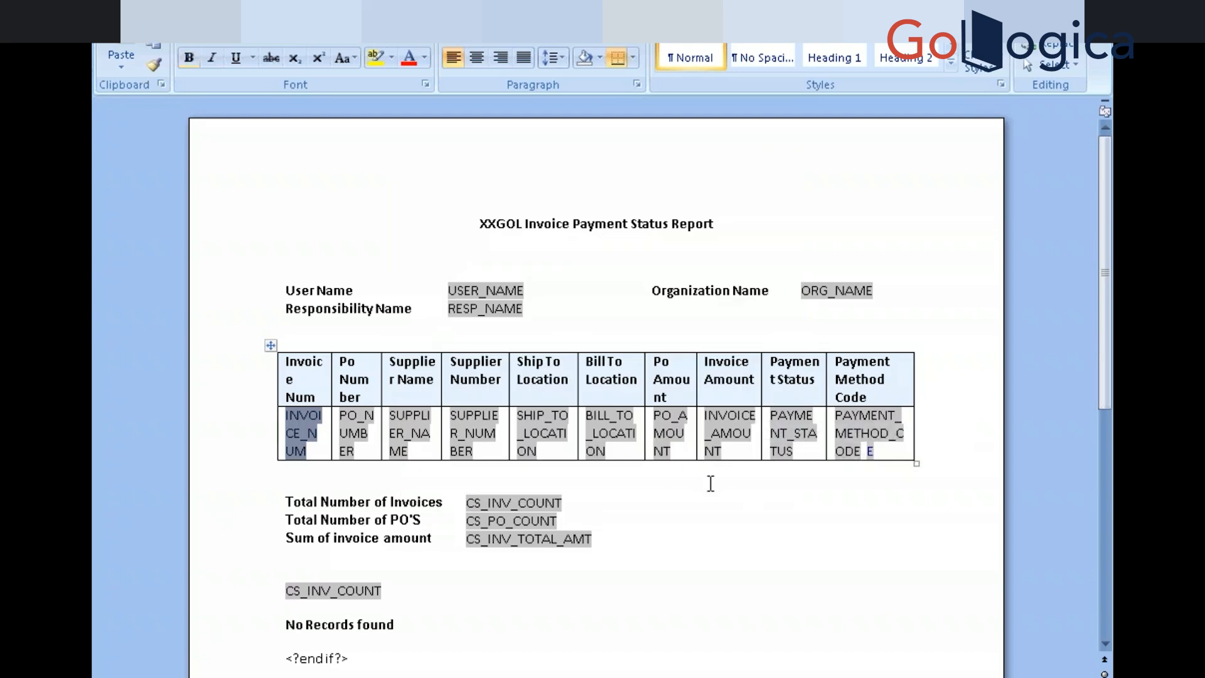
# Open the options of the small E field after PAYMENT_METHOD_CODE
pyautogui.doubleClick(872, 452)
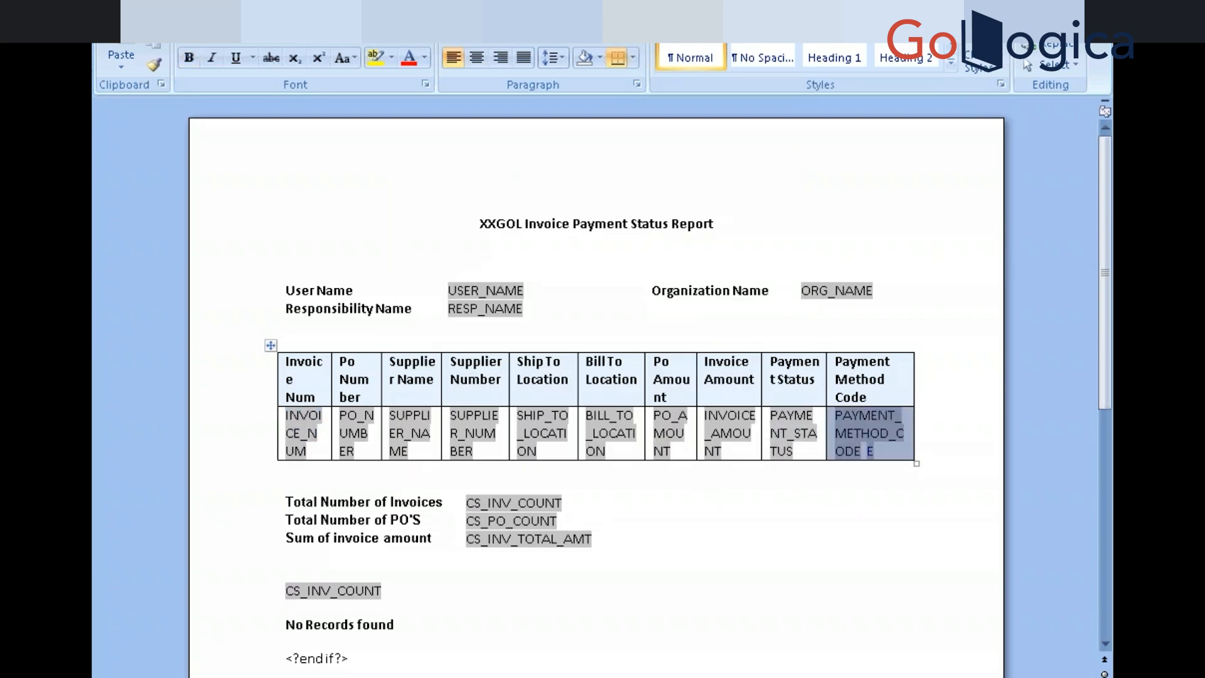
pyautogui.click(870, 450)
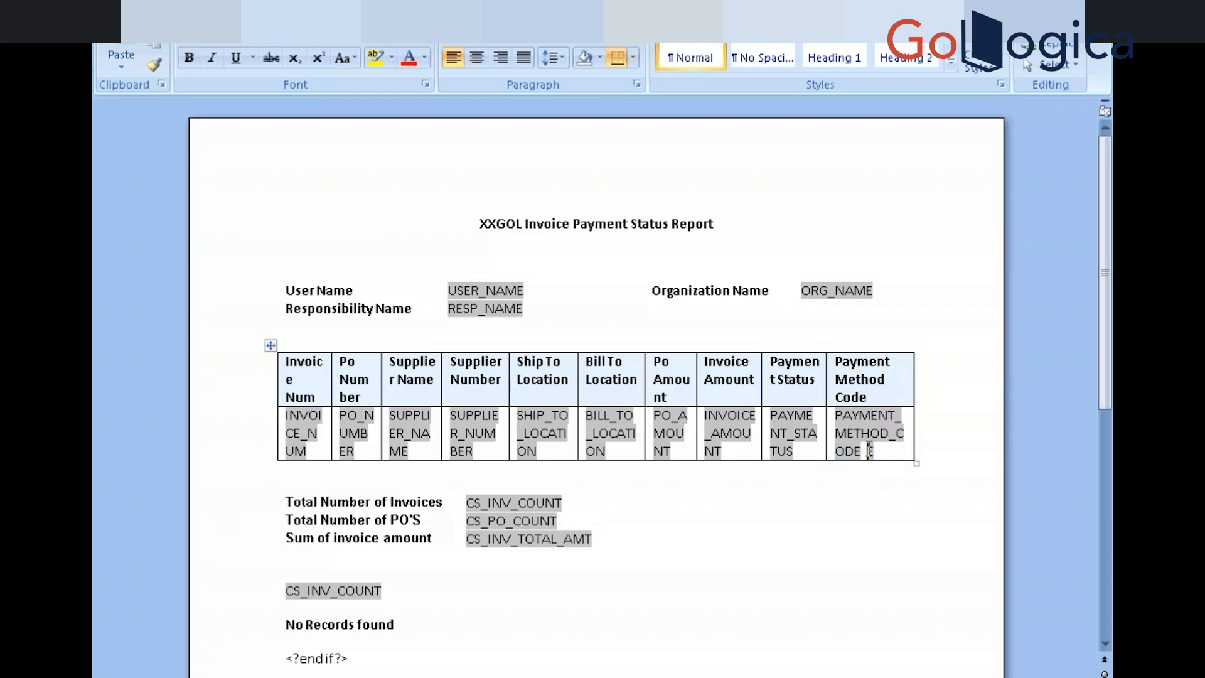
pyautogui.doubleClick(868, 450)
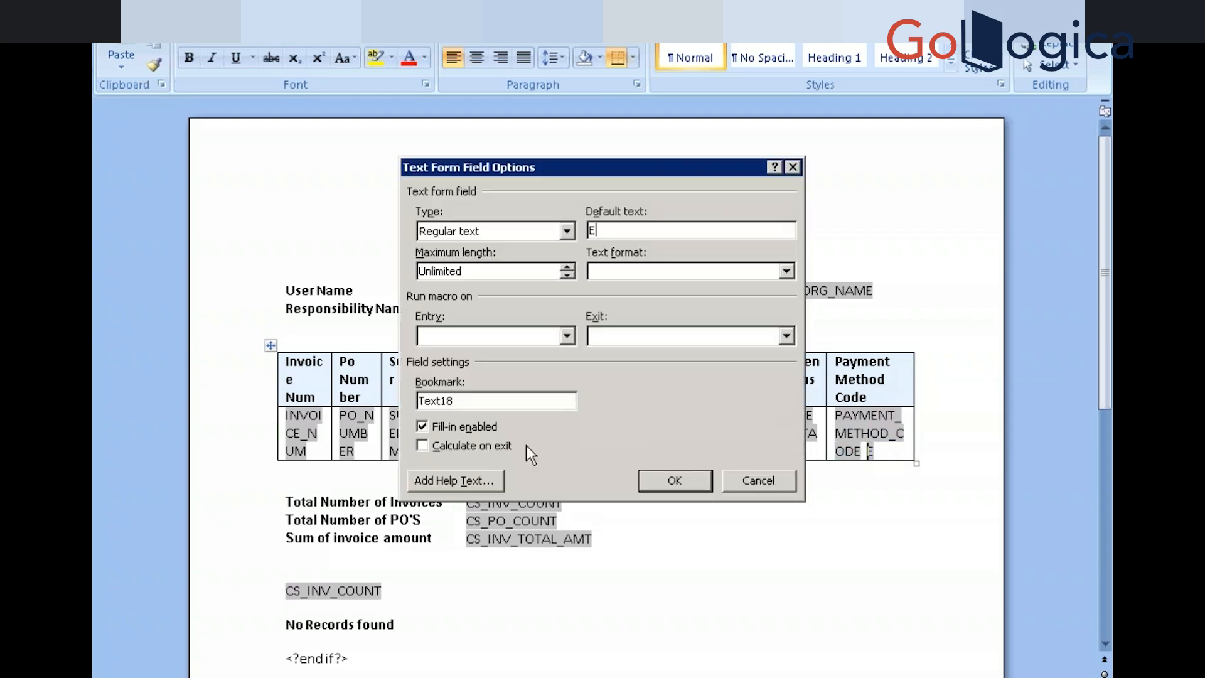
pyautogui.click(461, 480)
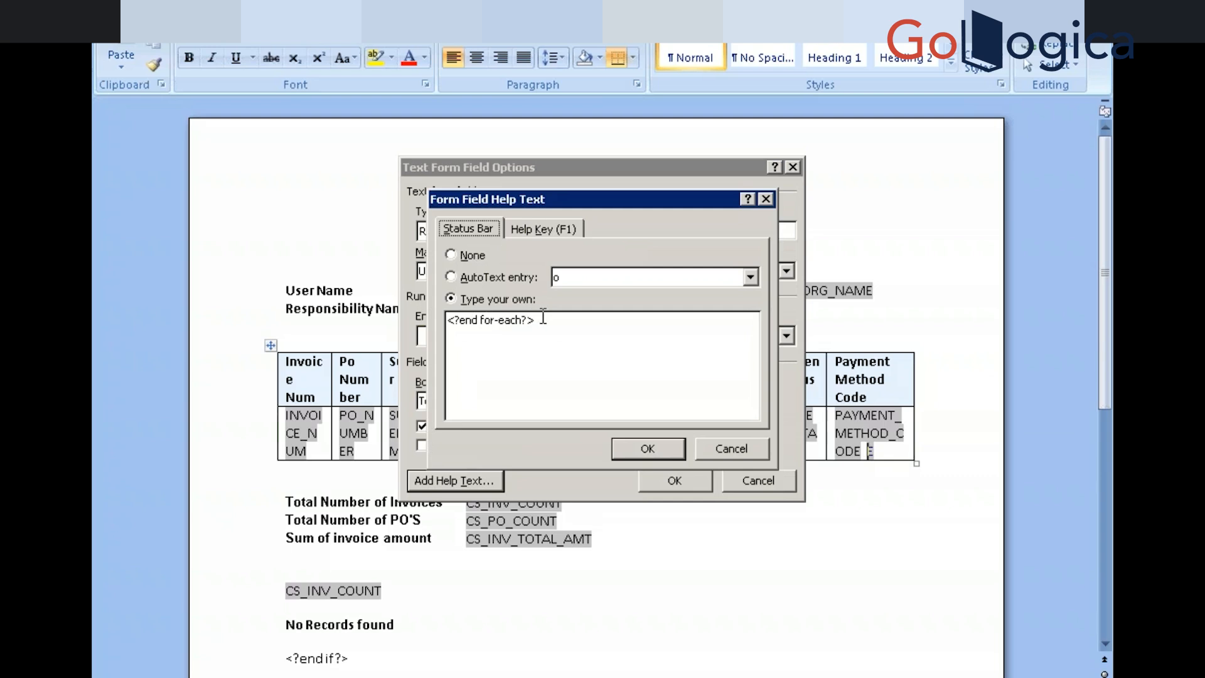
pyautogui.moveTo(543, 317); pyautogui.dragTo(414, 316)
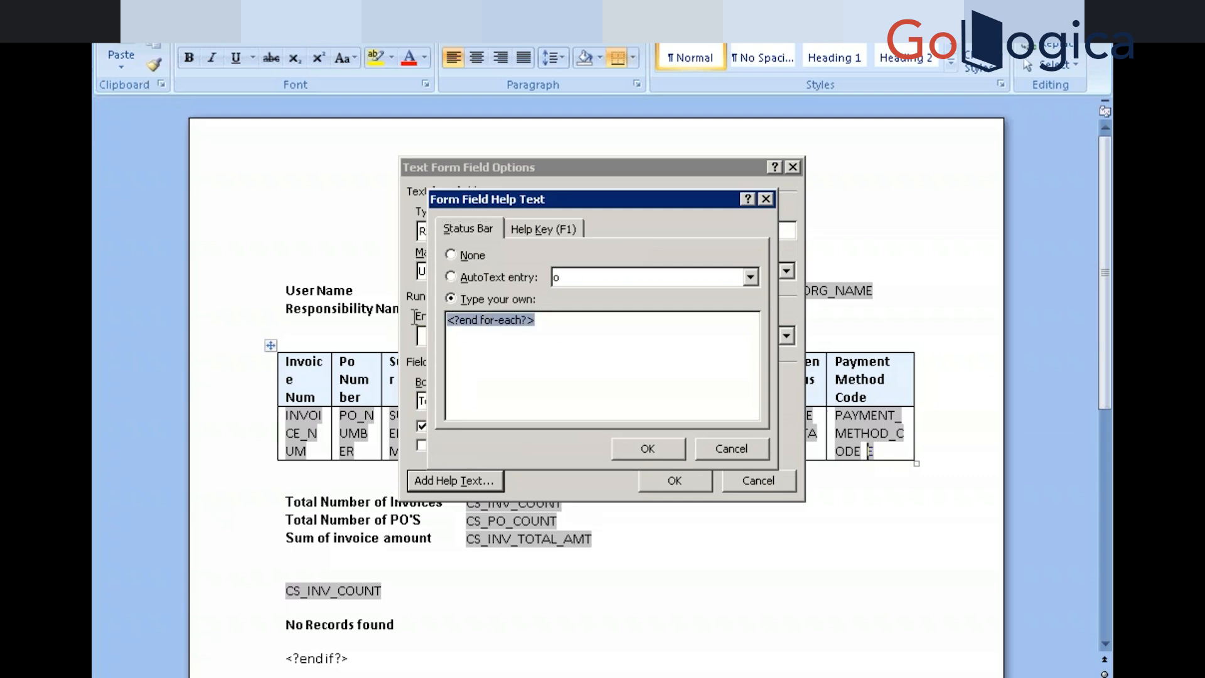
pyautogui.click(727, 439)
pyautogui.click(758, 485)
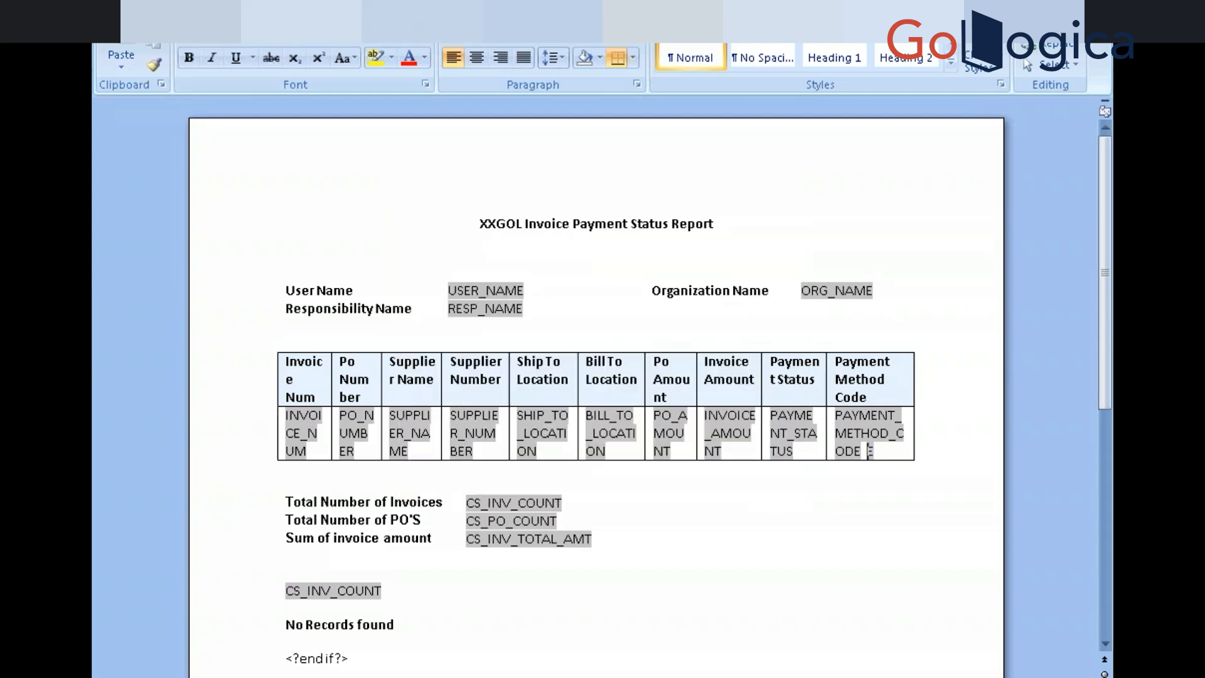
# Try inserting a data field from the Add-Ins template builder and dismiss the load-data-first error
pyautogui.click(572, 6)
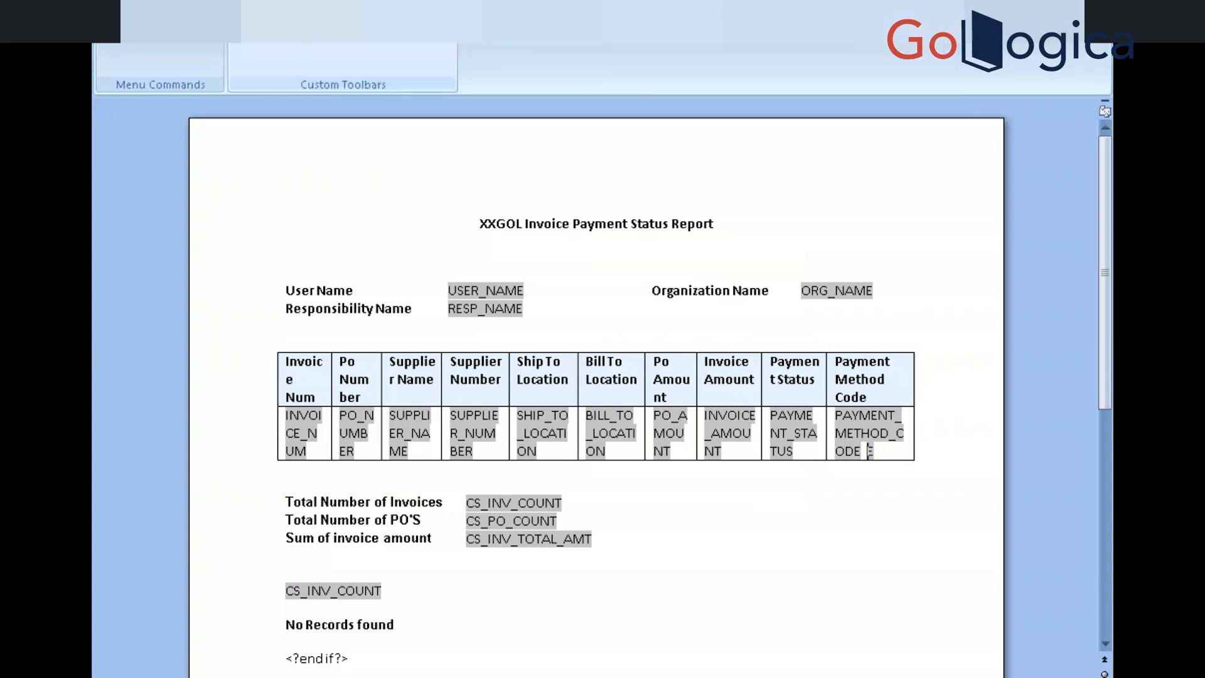
pyautogui.click(299, 40)
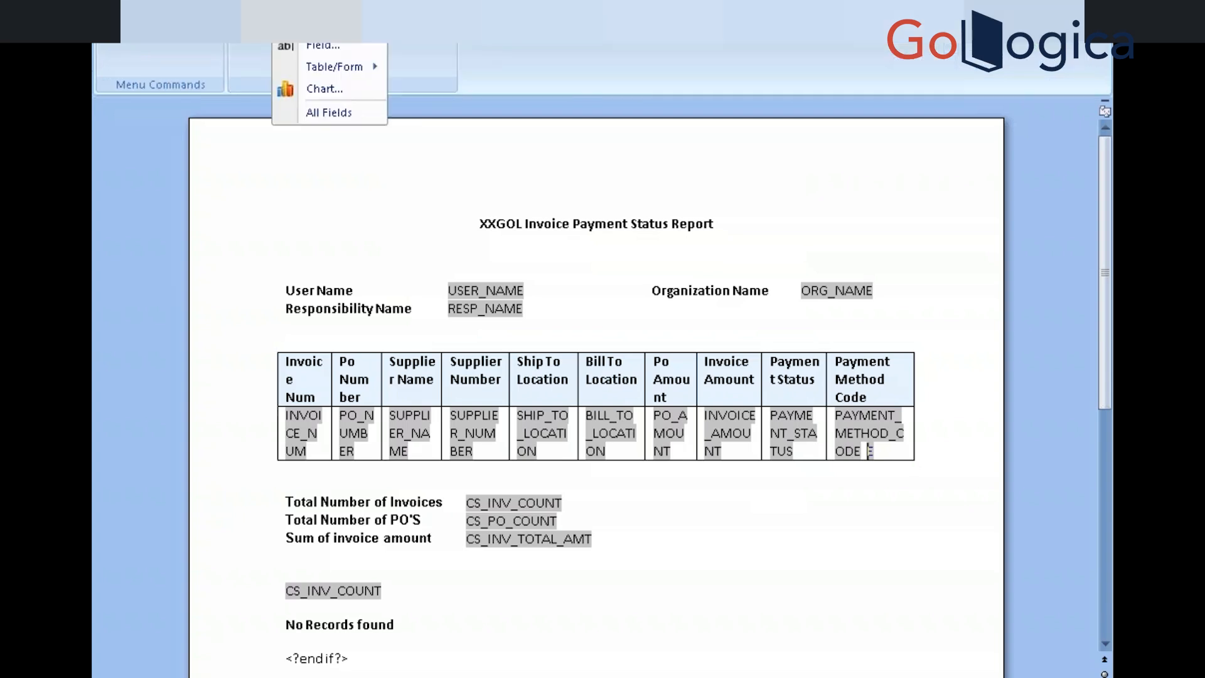
pyautogui.click(301, 43)
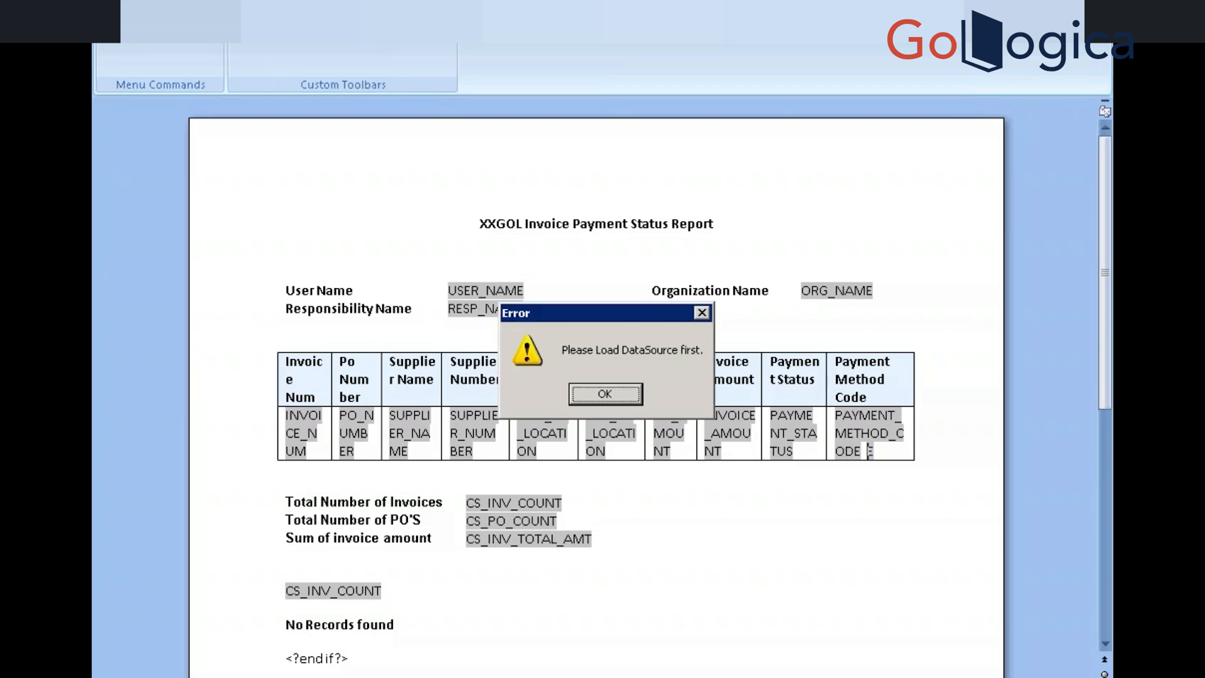
pyautogui.click(605, 394)
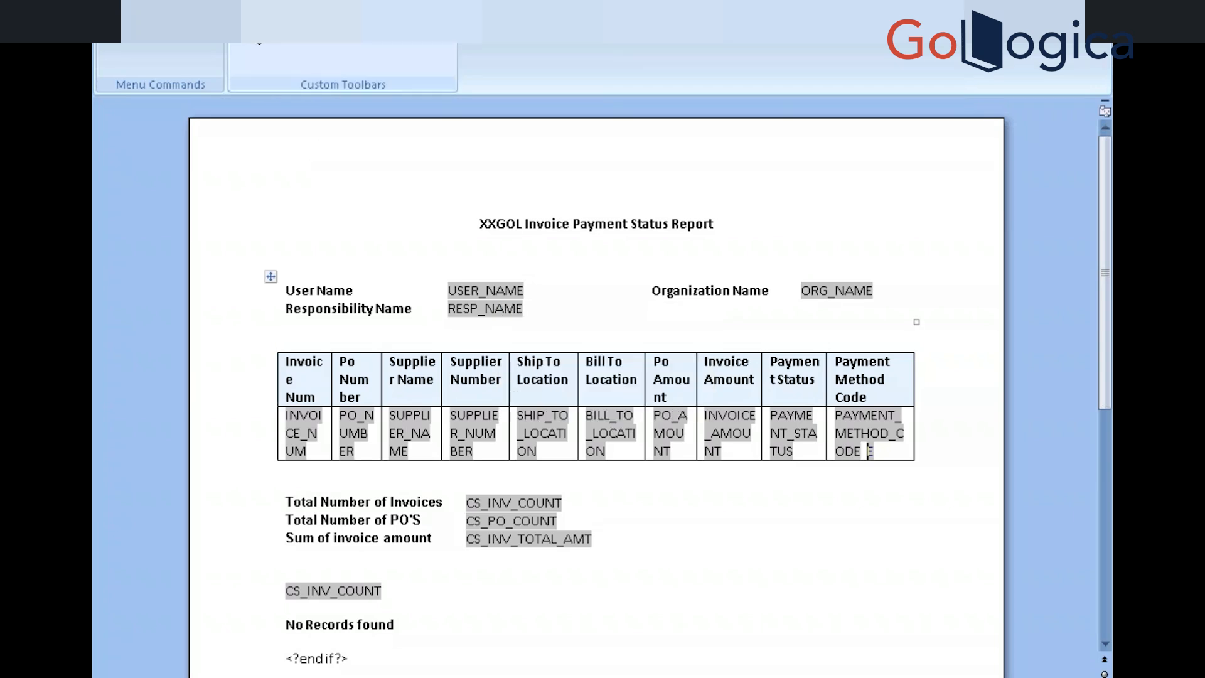
# Load XXGOL_INVOICE_PAY_STATUS_REP.xml from drive E as the template's sample XML data
pyautogui.click(254, 26)
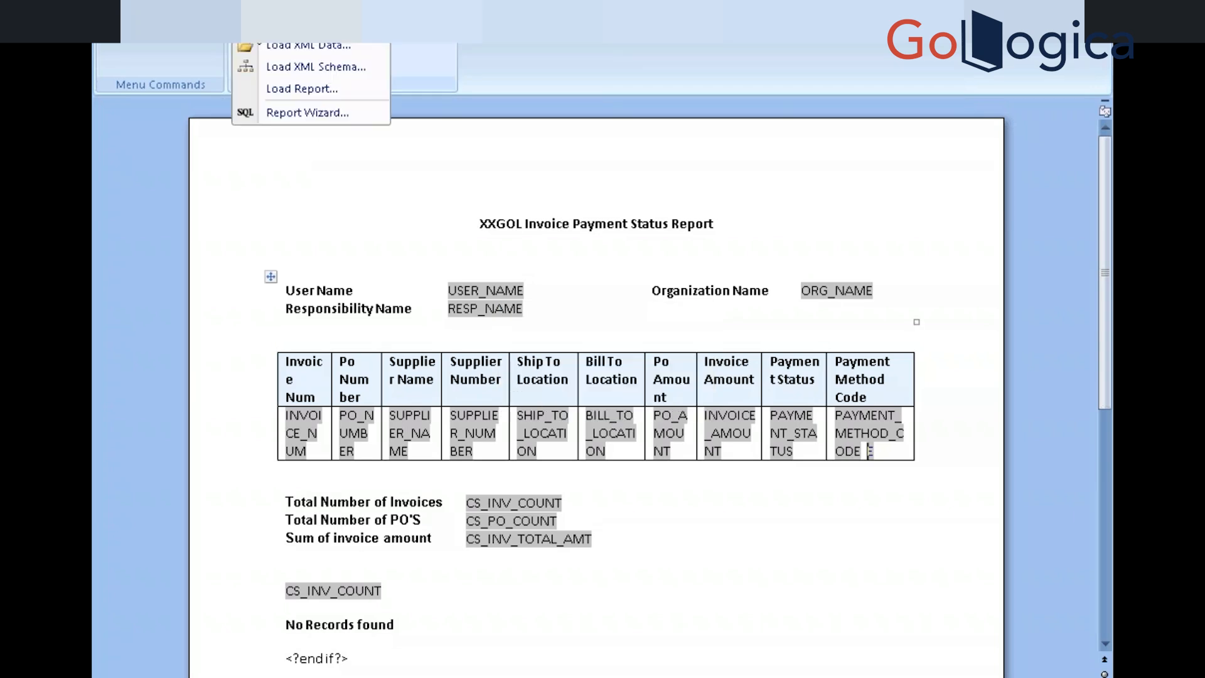
pyautogui.click(275, 45)
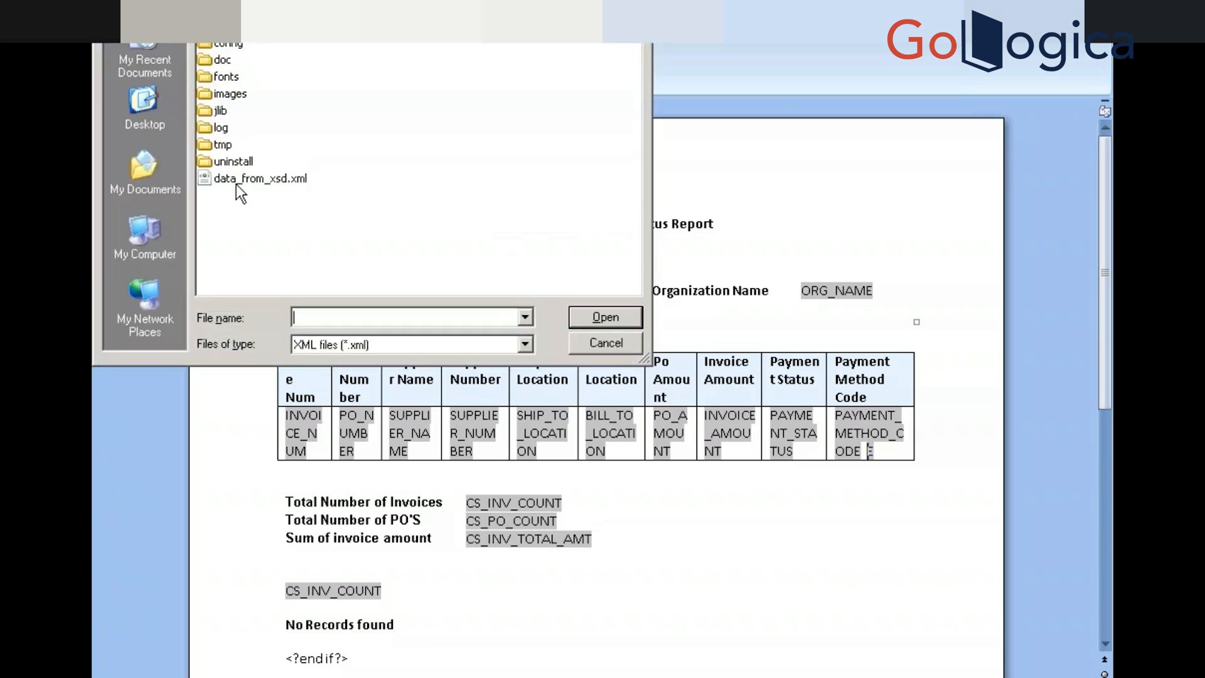
pyautogui.click(148, 250)
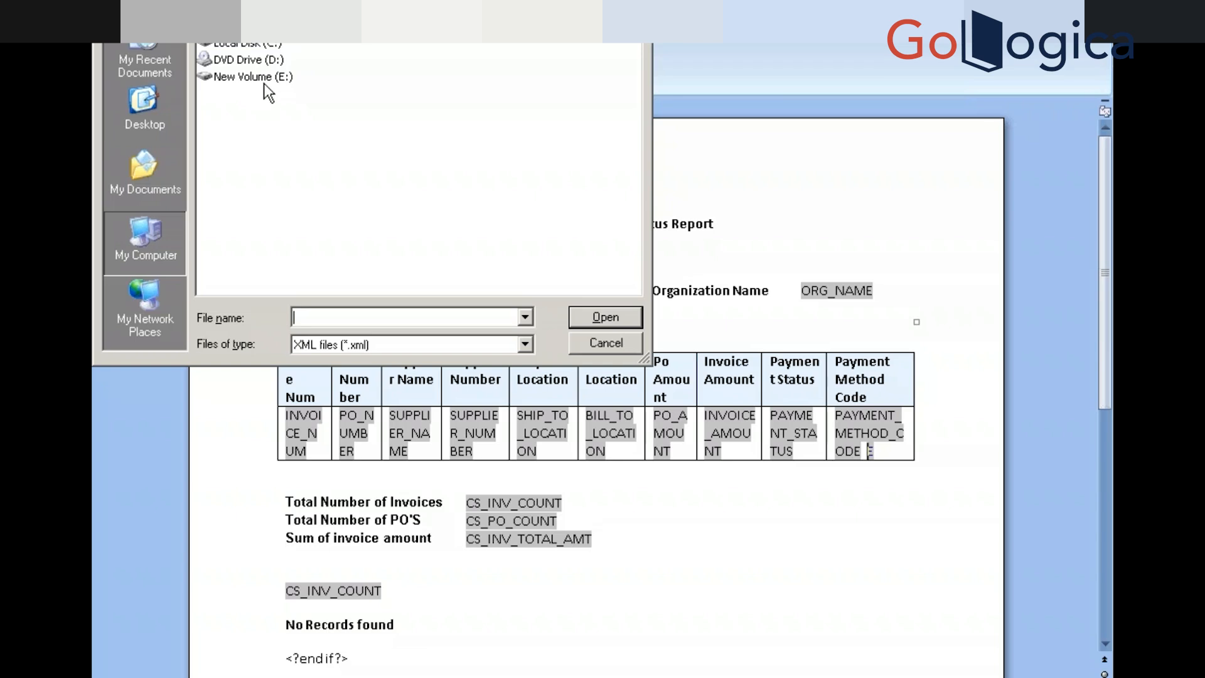
pyautogui.doubleClick(268, 76)
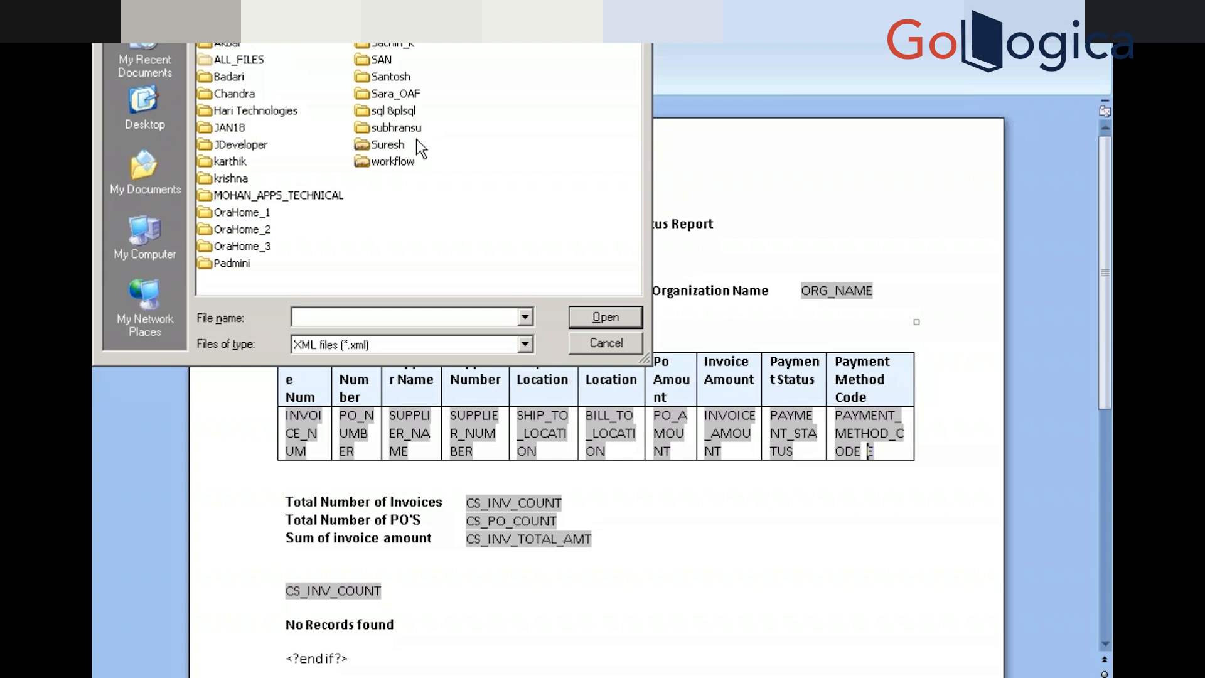
pyautogui.doubleClick(390, 45)
pyautogui.click(332, 43)
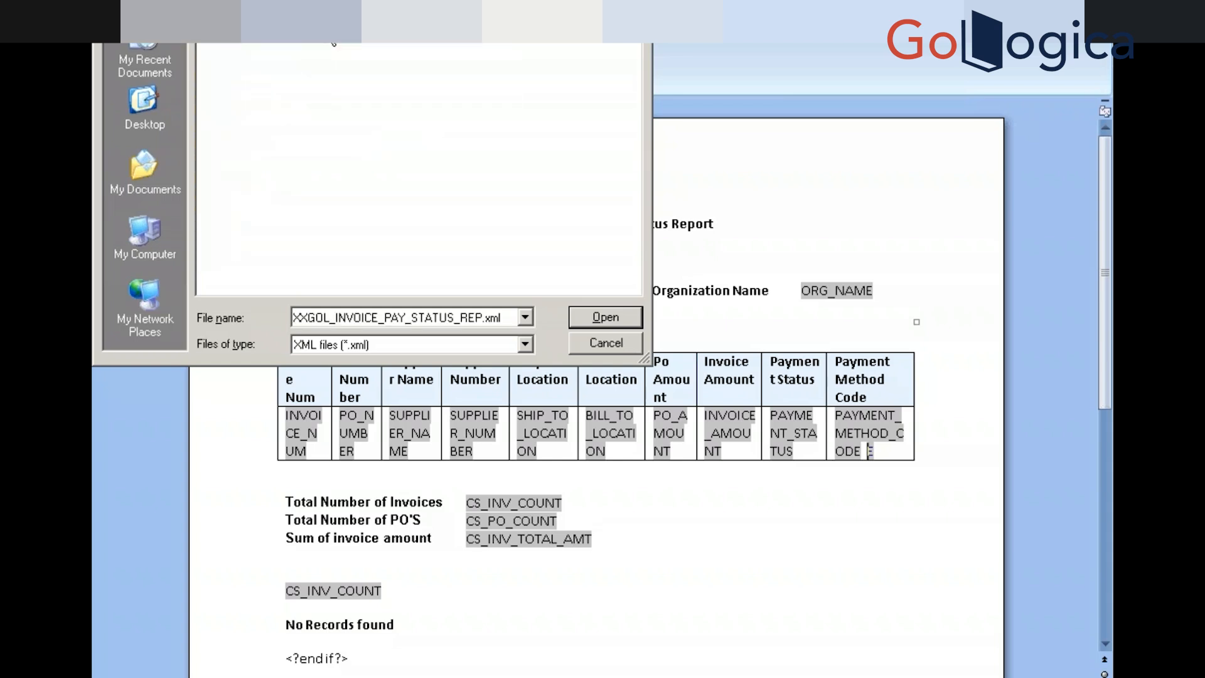
pyautogui.doubleClick(327, 27)
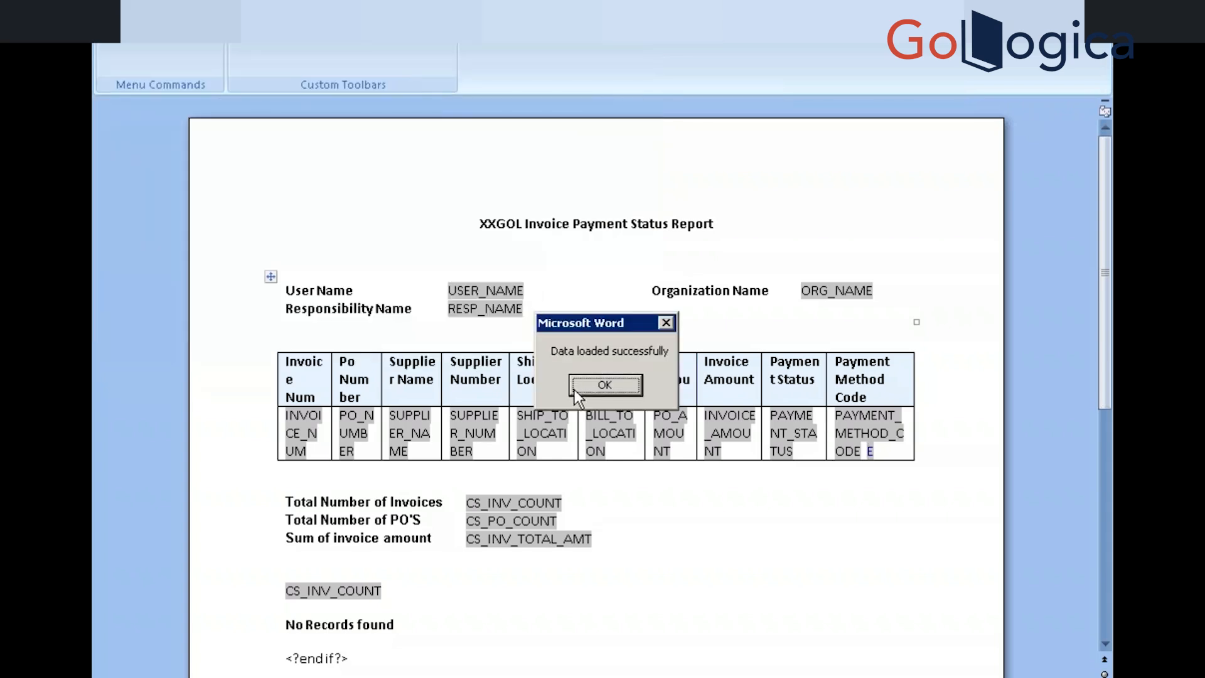
pyautogui.click(604, 385)
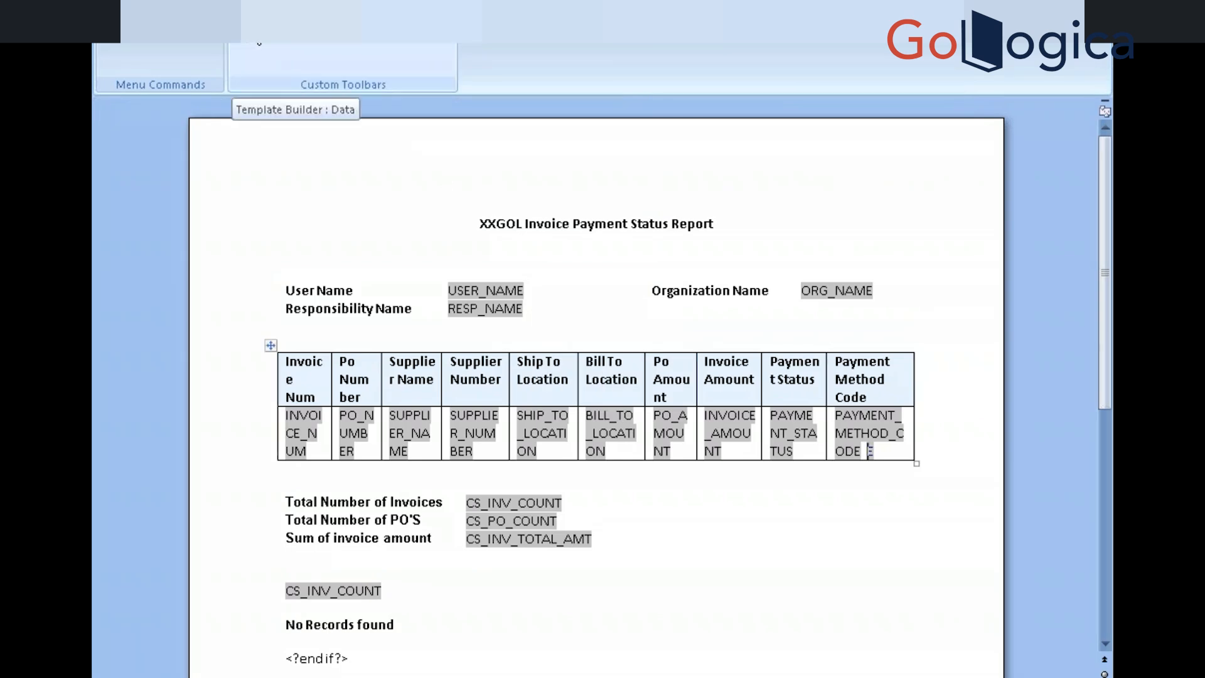
# Open the Field browser with the XML data tree and move it to the upper left
pyautogui.click(301, 41)
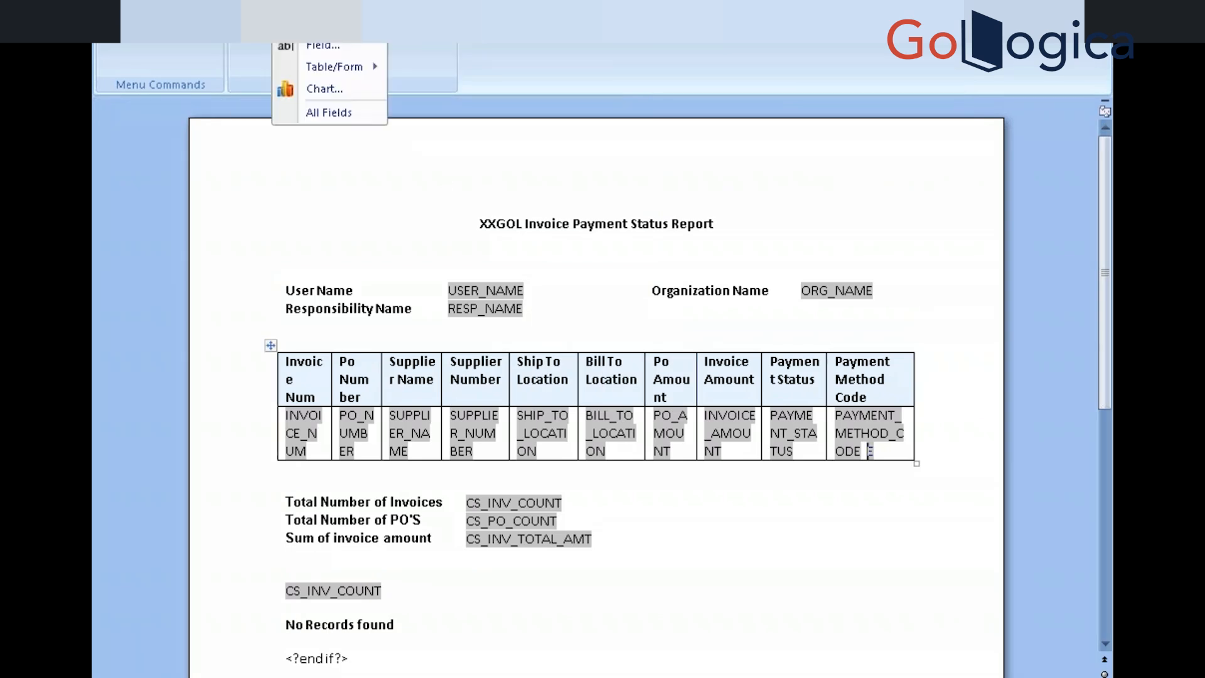
pyautogui.click(311, 45)
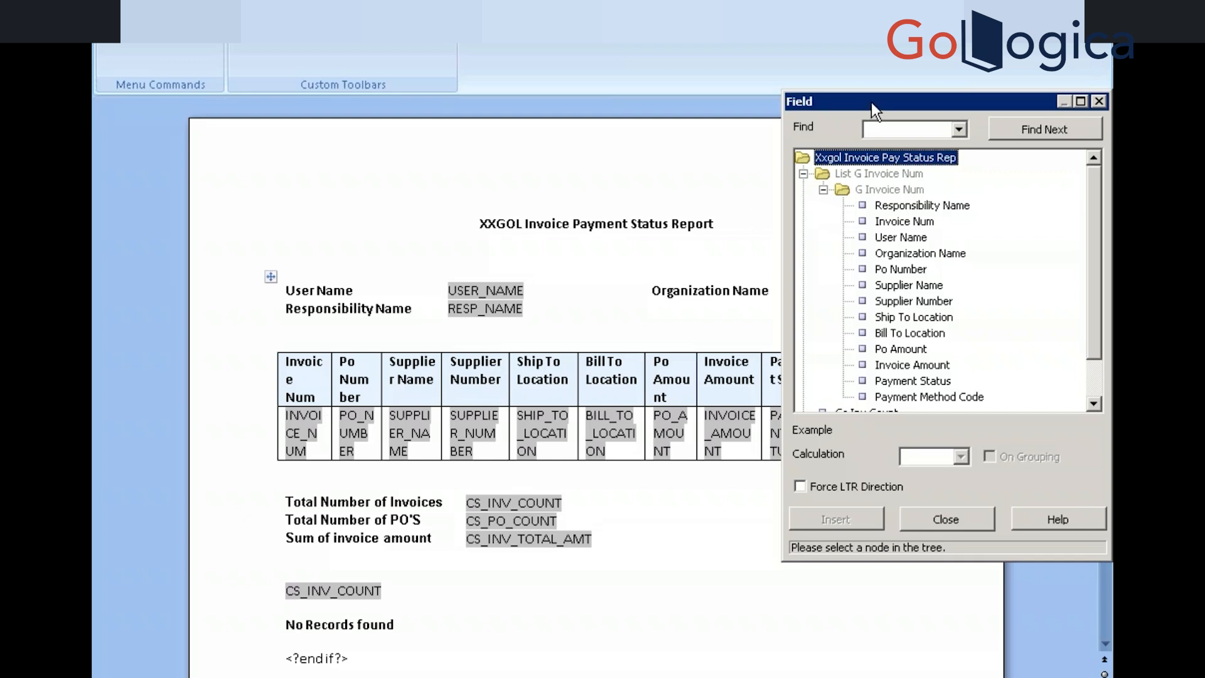
pyautogui.moveTo(869, 100); pyautogui.dragTo(323, 44)
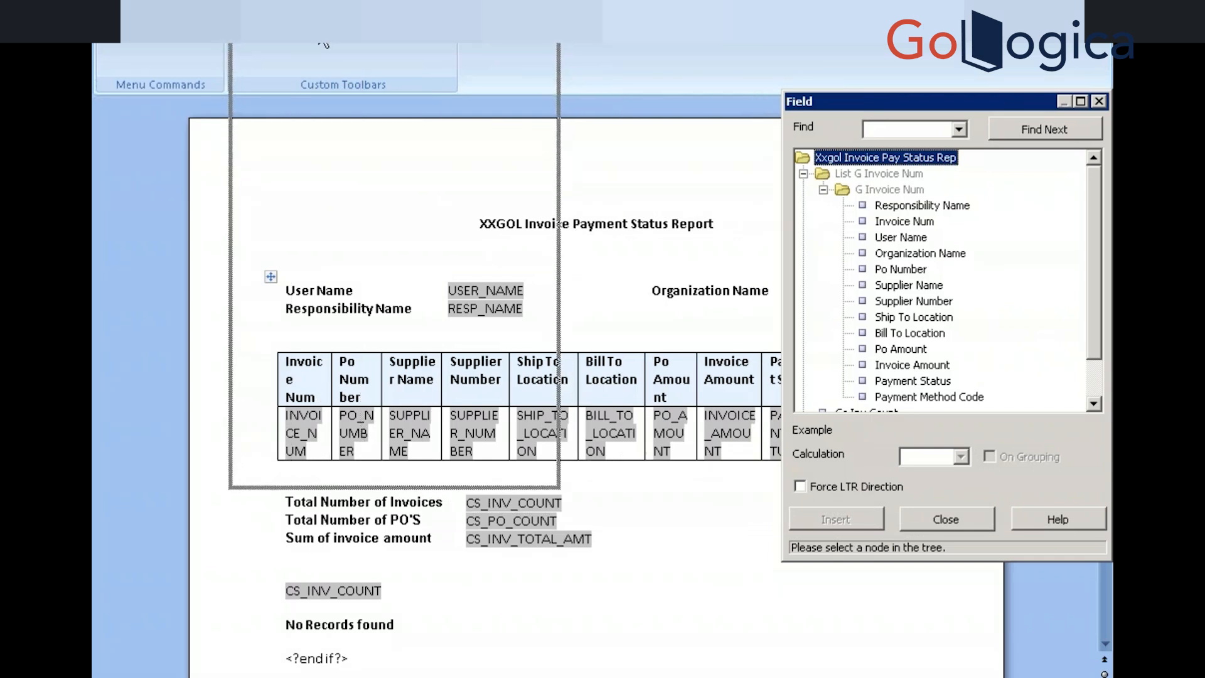
pyautogui.moveTo(323, 44); pyautogui.dragTo(323, 44)
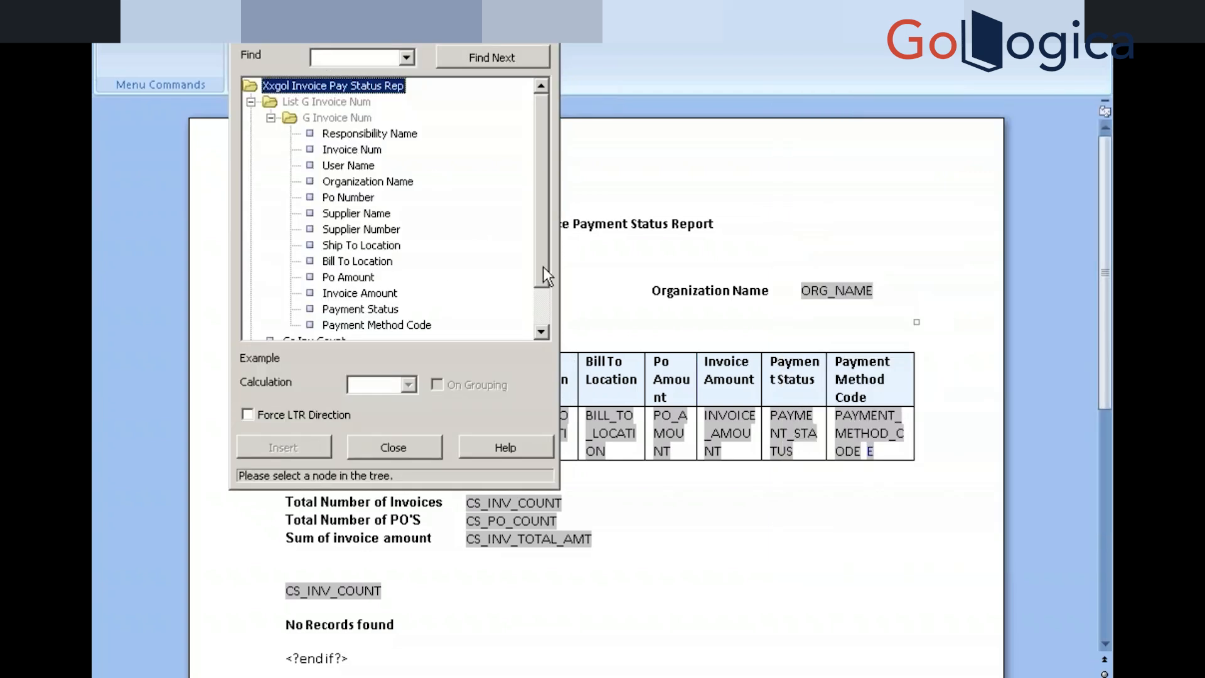
# Select the E field and the INVOICE_NUM field in the table, then close the Field browser
pyautogui.click(883, 451)
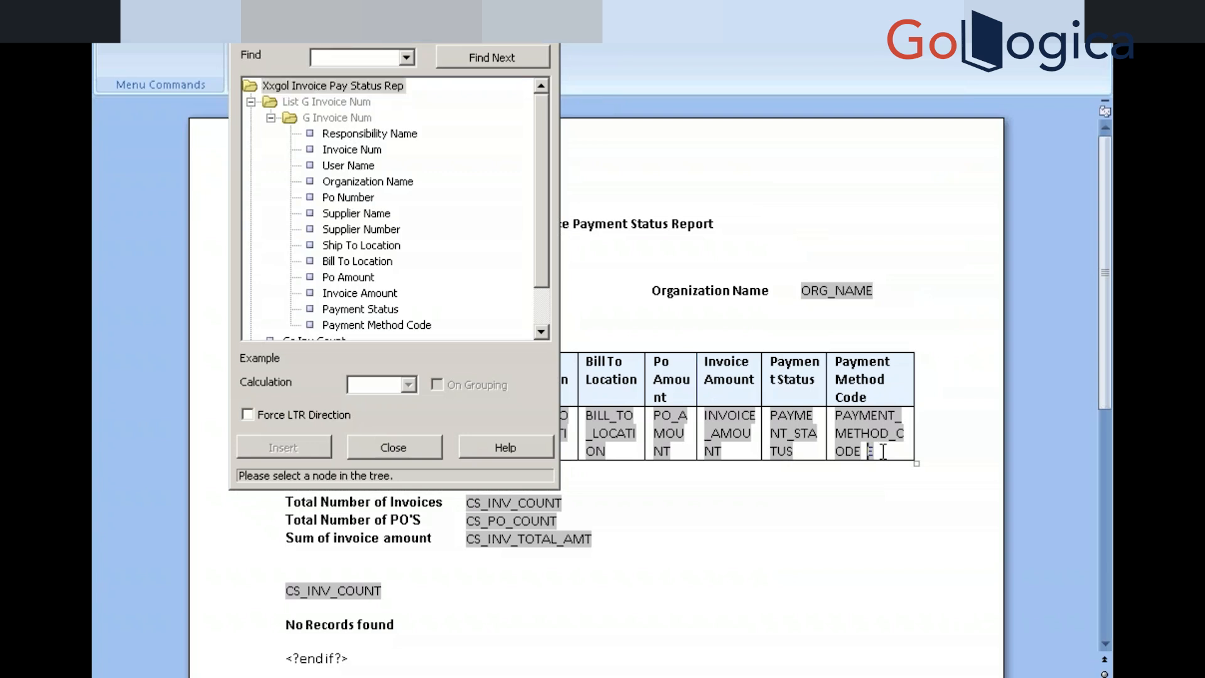
pyautogui.doubleClick(883, 451)
pyautogui.moveTo(464, 37); pyautogui.dragTo(735, 98)
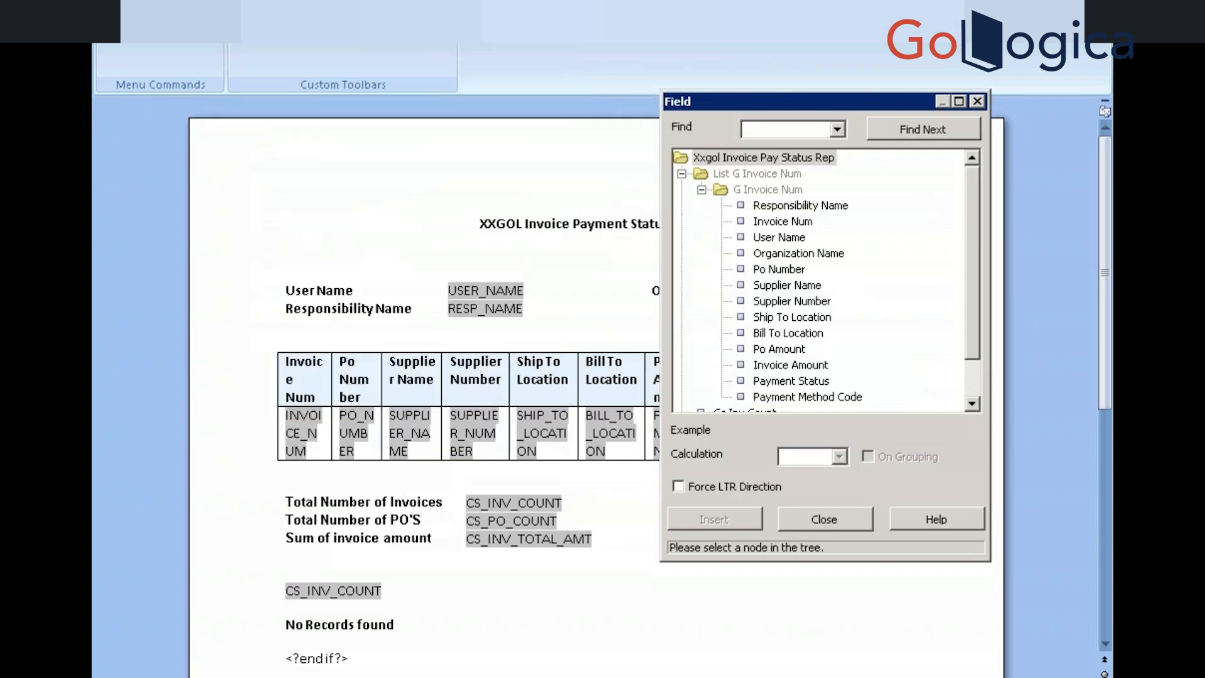
pyautogui.click(288, 420)
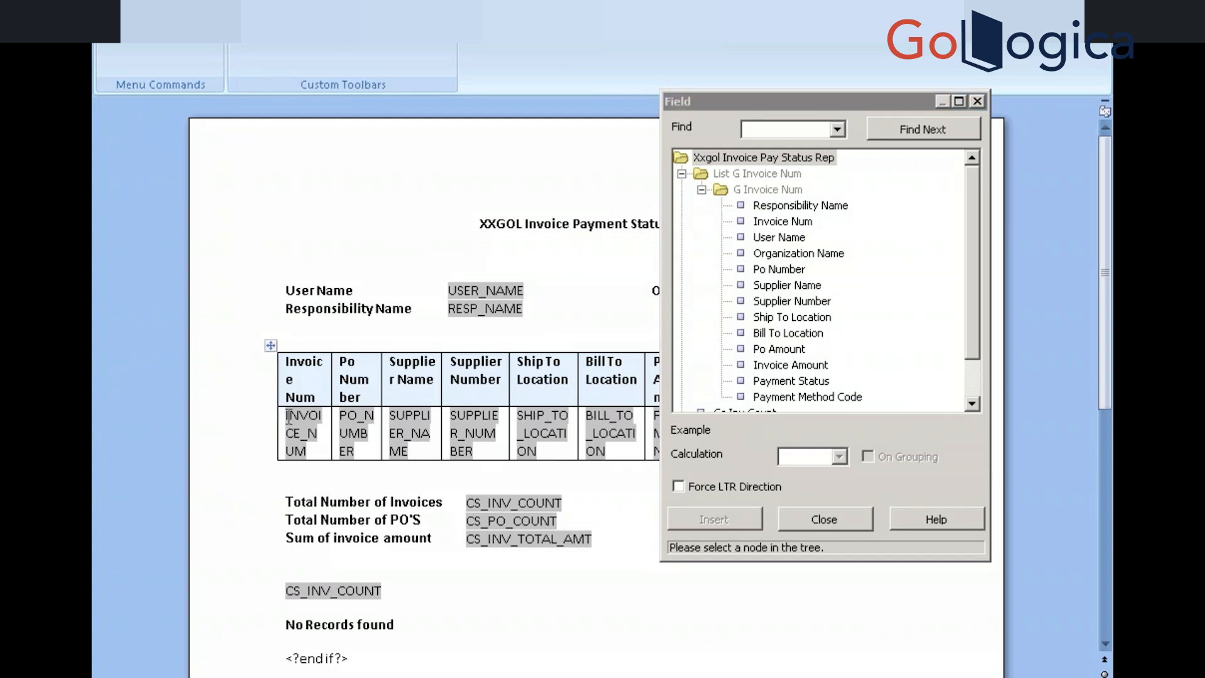
pyautogui.click(287, 416)
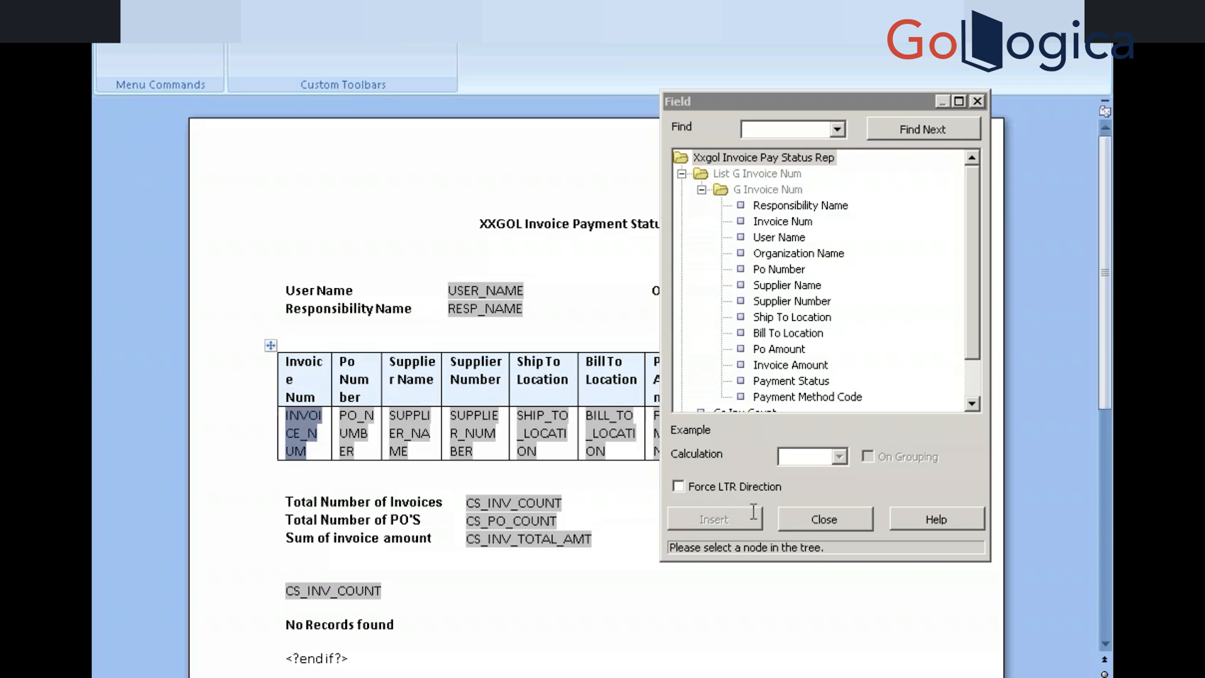
pyautogui.click(795, 530)
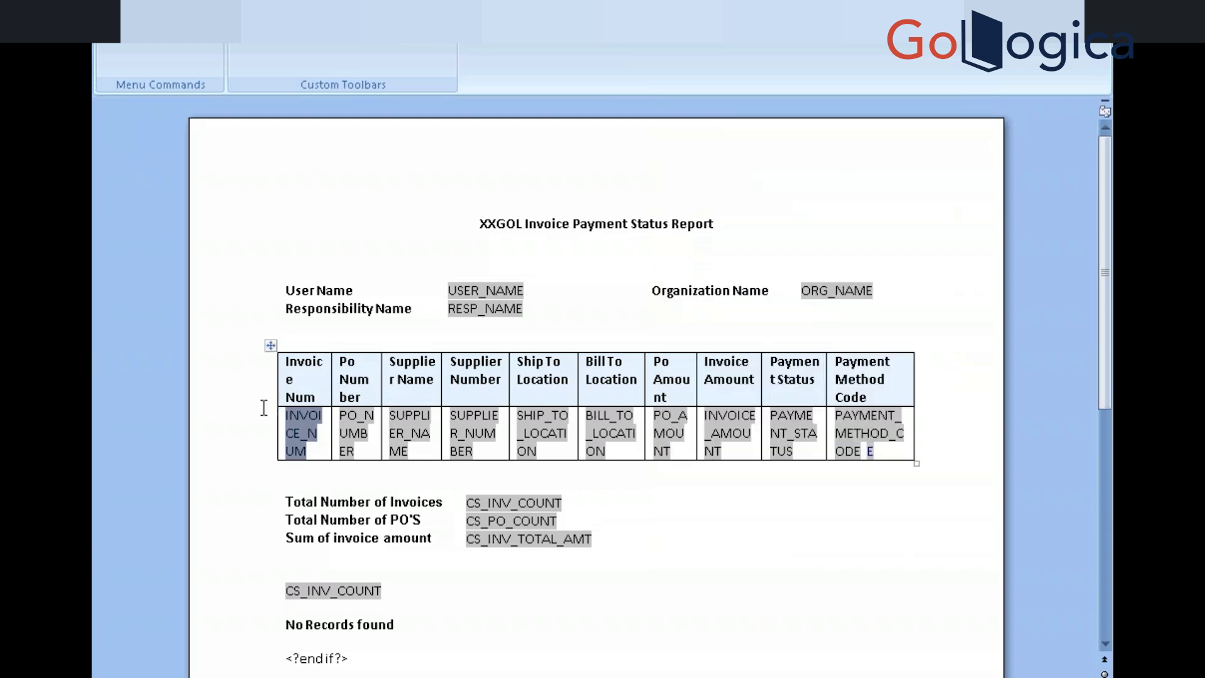
# Widen the invoice table by dragging its left border outward
pyautogui.click(321, 446)
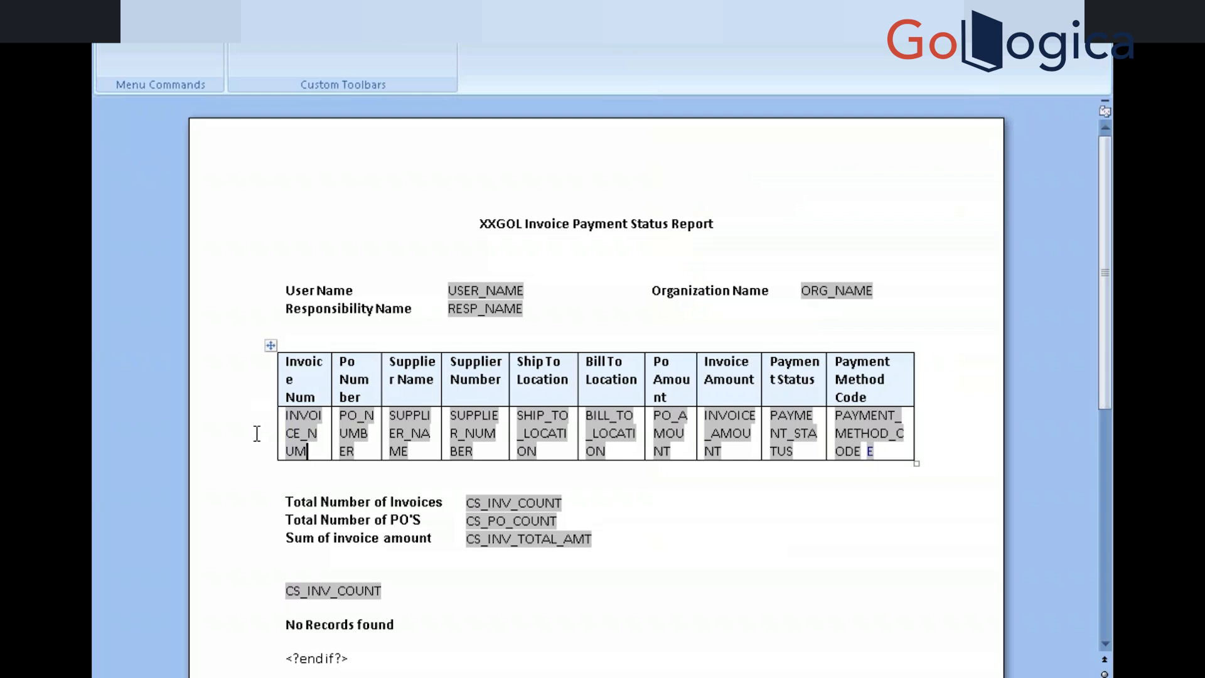
pyautogui.click(290, 416)
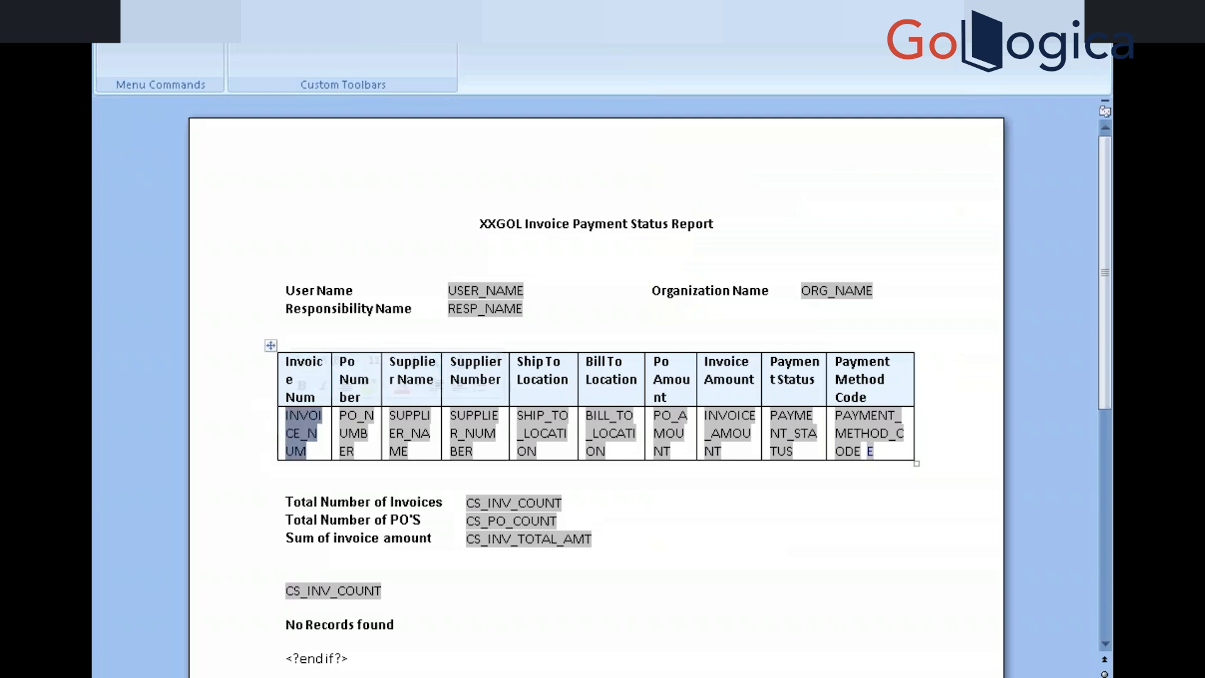
pyautogui.click(282, 434)
pyautogui.moveTo(277, 383); pyautogui.dragTo(249, 383)
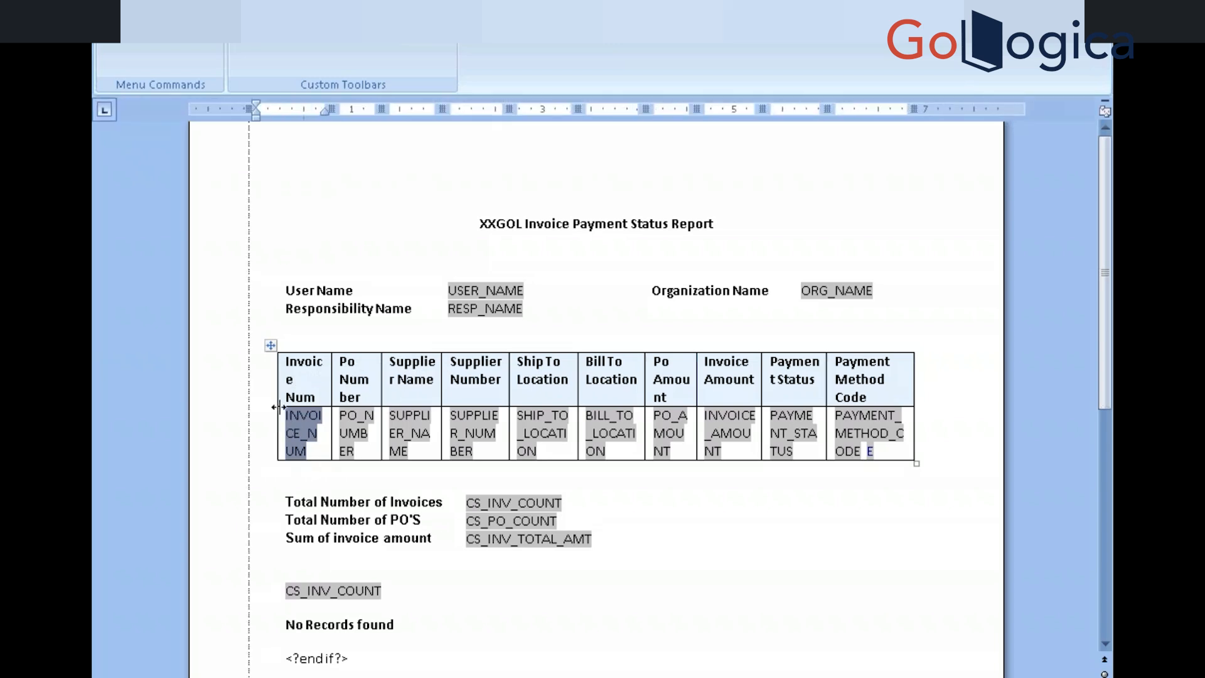
# Paste the E field into the Invoice Num cell and move INVOICE_NUM after it
pyautogui.click(292, 455)
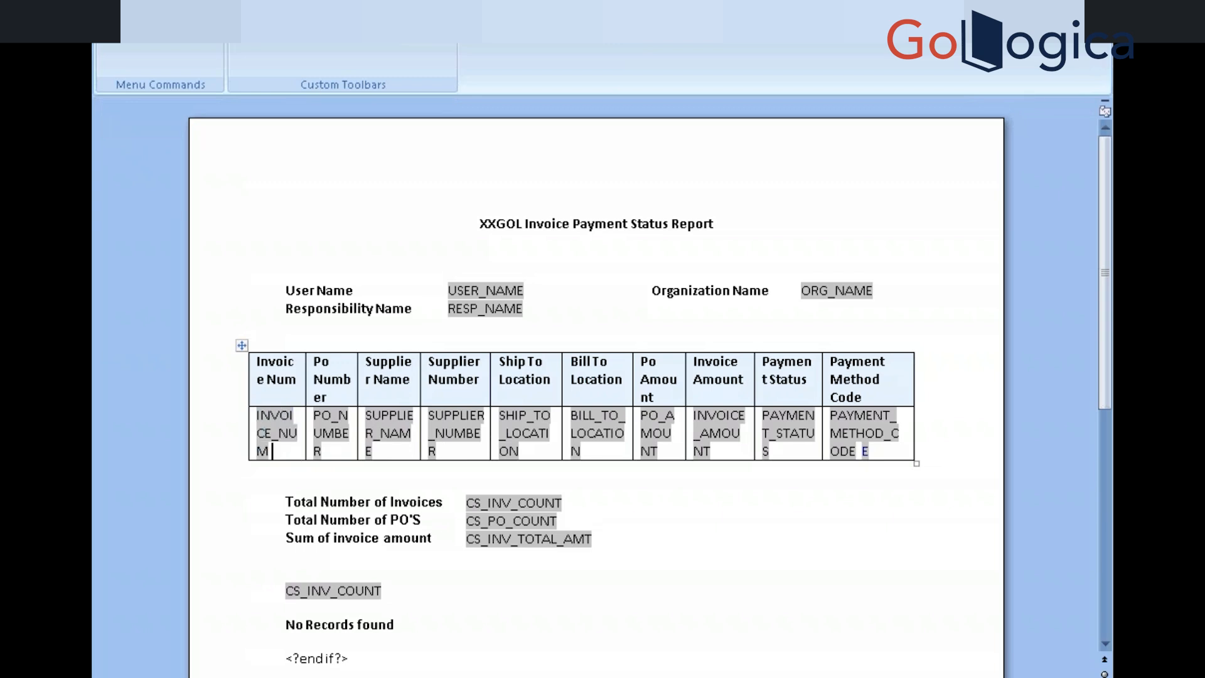
pyautogui.hotkey('ctrl', 'v')
pyautogui.moveTo(257, 416); pyautogui.dragTo(279, 452)
pyautogui.hotkey('ctrl', 'c')
pyautogui.press('Delete')
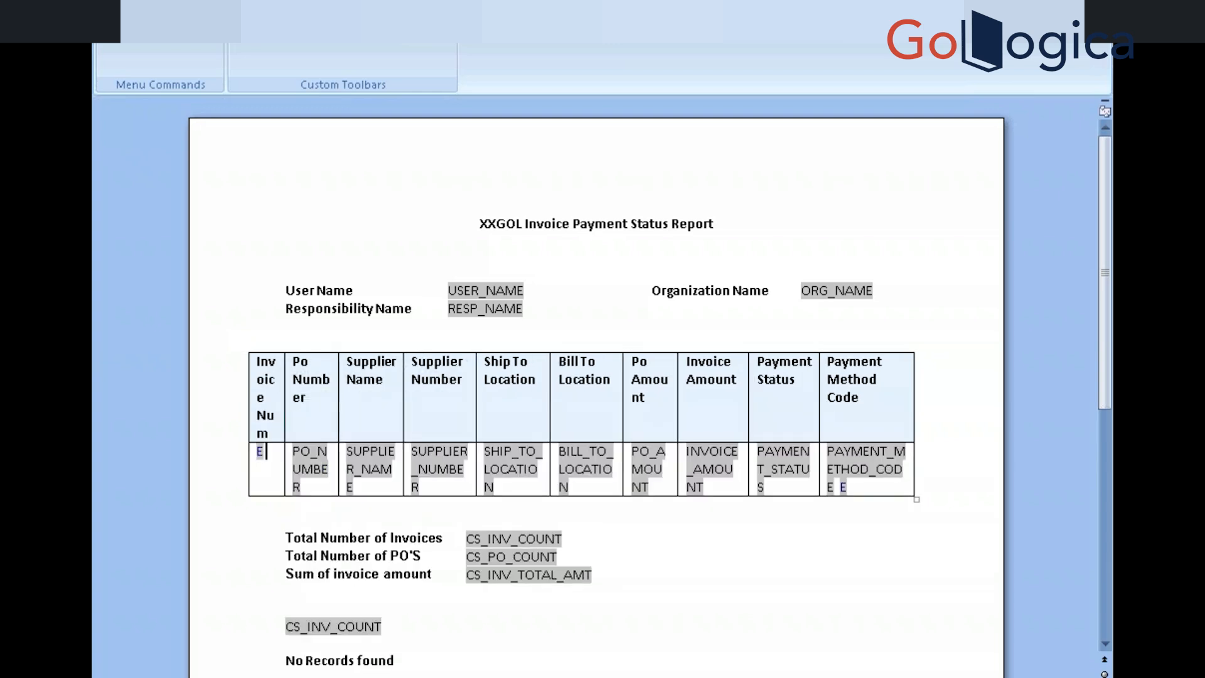
pyautogui.hotkey('ctrl', 'v')
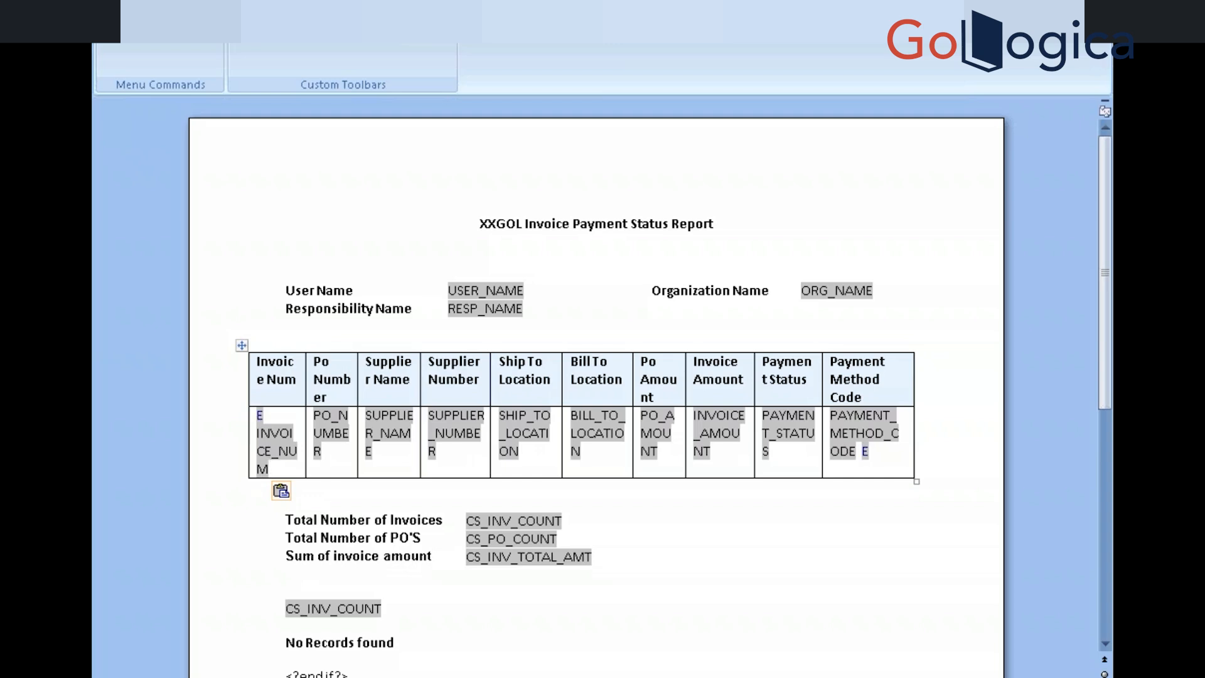
# Select the pasted E field at the start of the Invoice Num cell
pyautogui.click(259, 415)
pyautogui.click(252, 416)
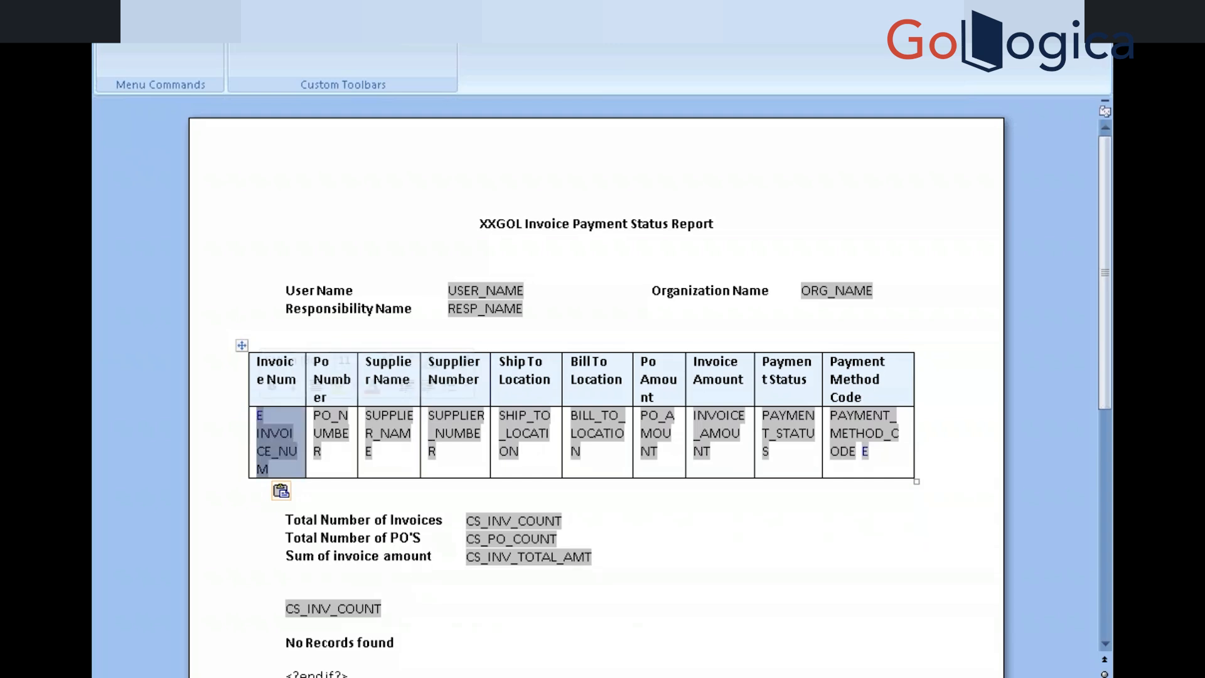
pyautogui.click(260, 415)
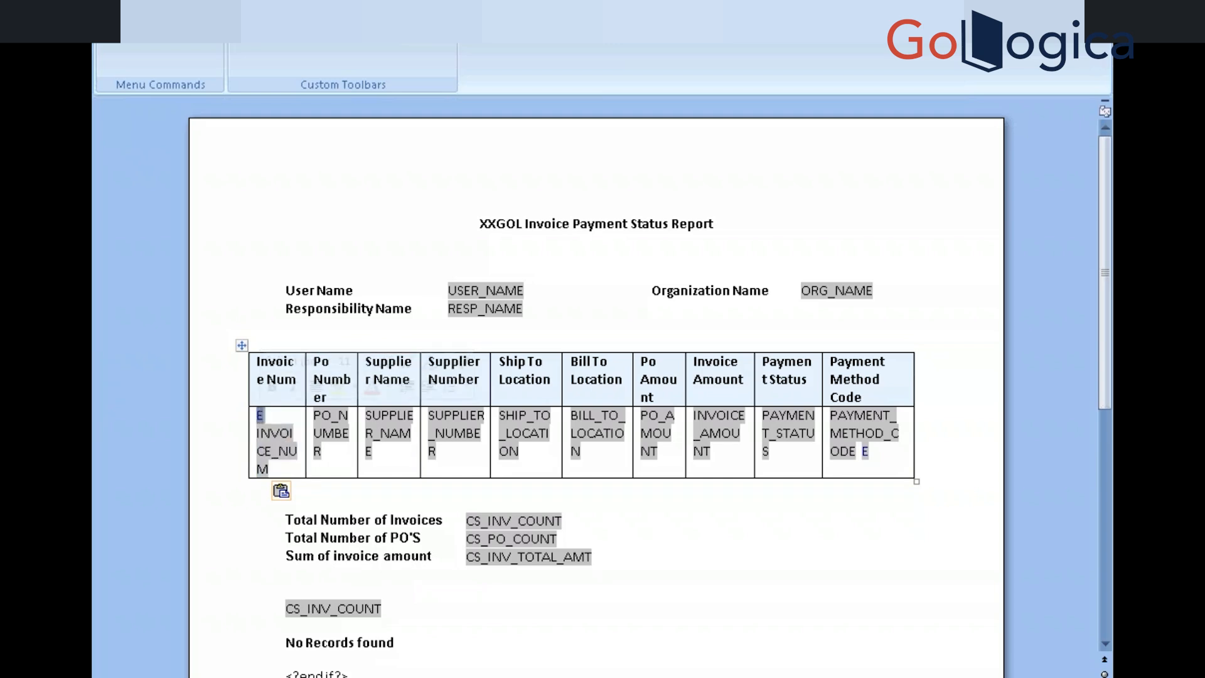
pyautogui.click(252, 417)
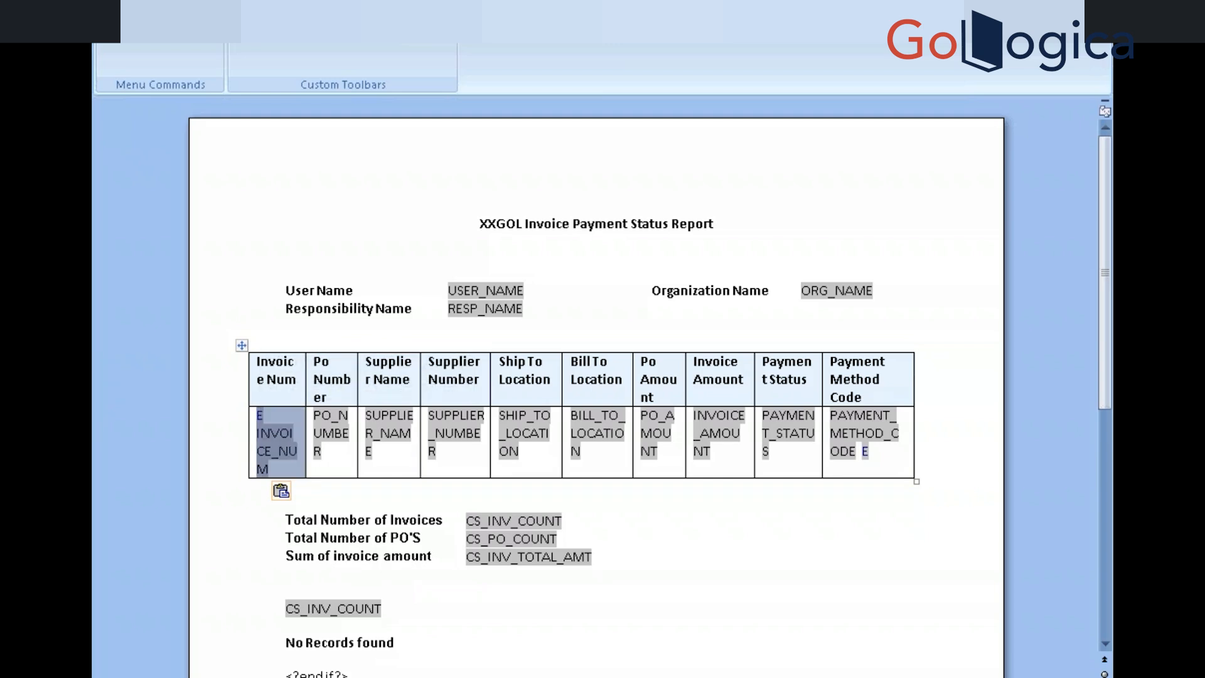
pyautogui.click(276, 411)
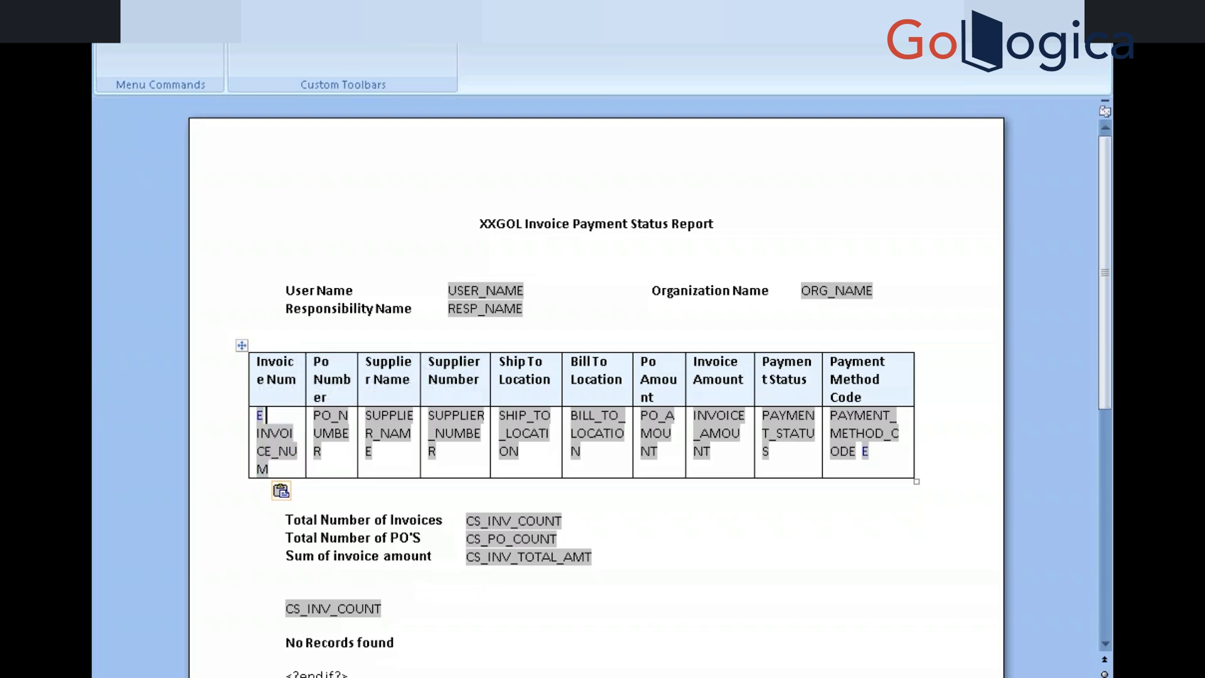
pyautogui.click(253, 417)
pyautogui.click(274, 416)
pyautogui.hotkey('shift', 'Right')
# Change the copied E field's default text to For in its properties
pyautogui.rightClick(258, 415)
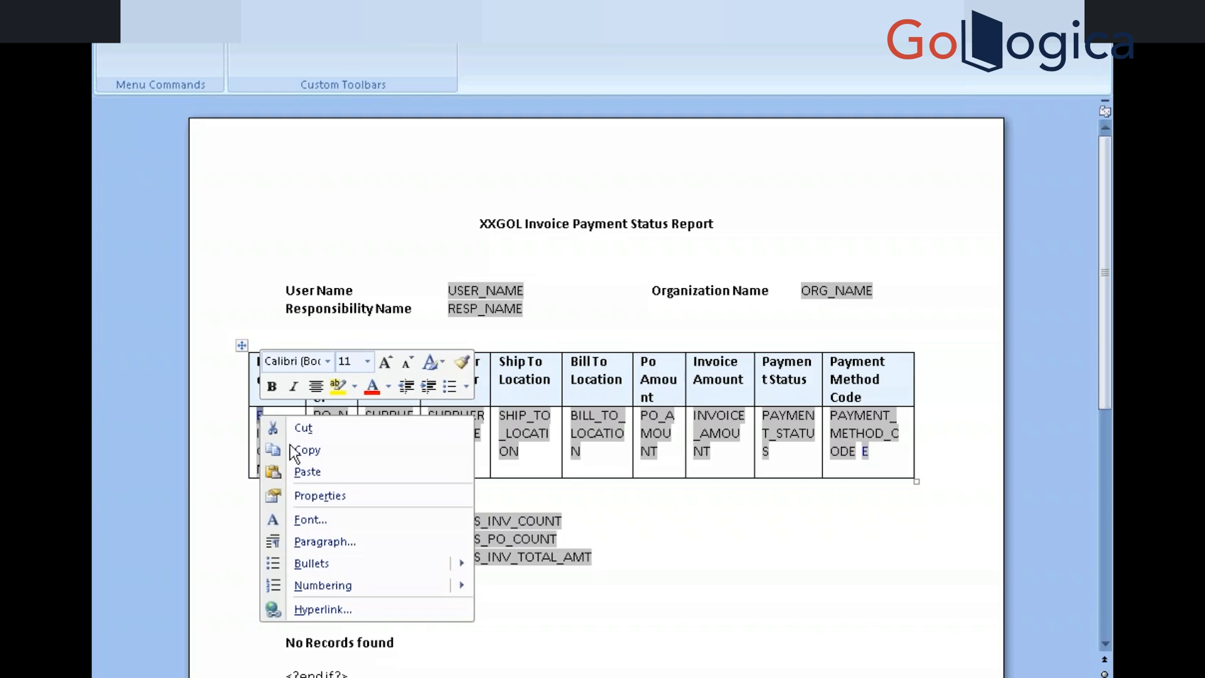
pyautogui.click(334, 502)
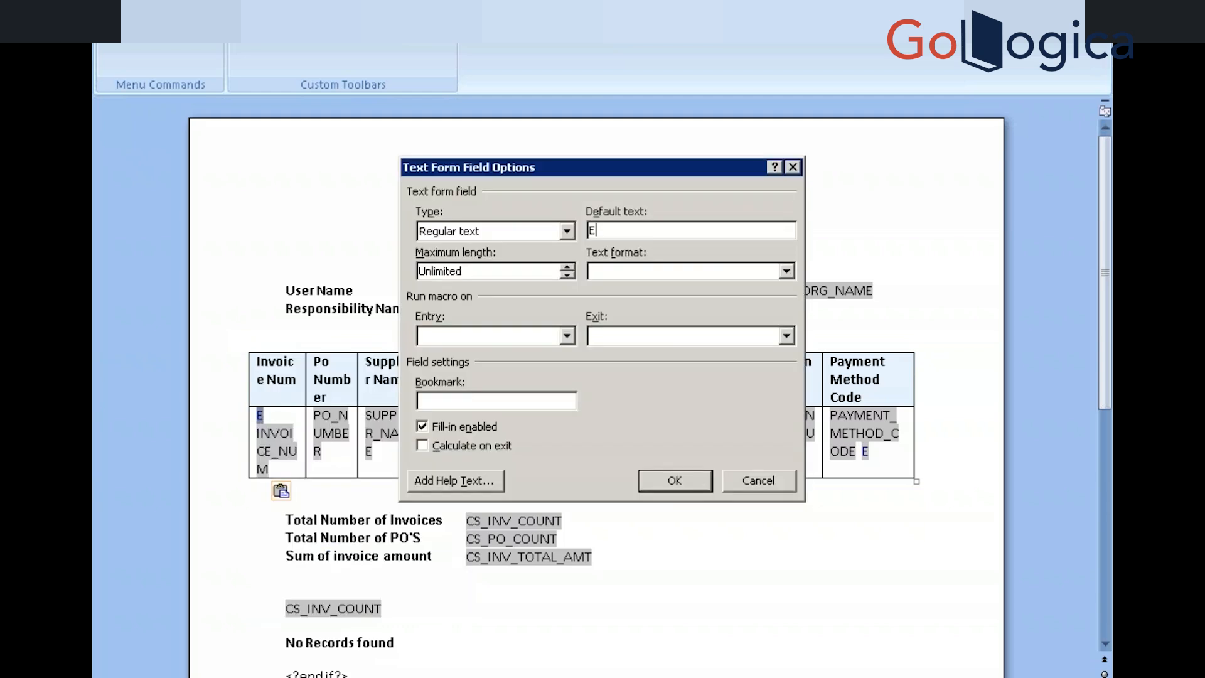
pyautogui.press('BackSpace')
pyautogui.write('For')
# Edit the field's help text to <?for-each?> by removing 'end'
pyautogui.click(468, 472)
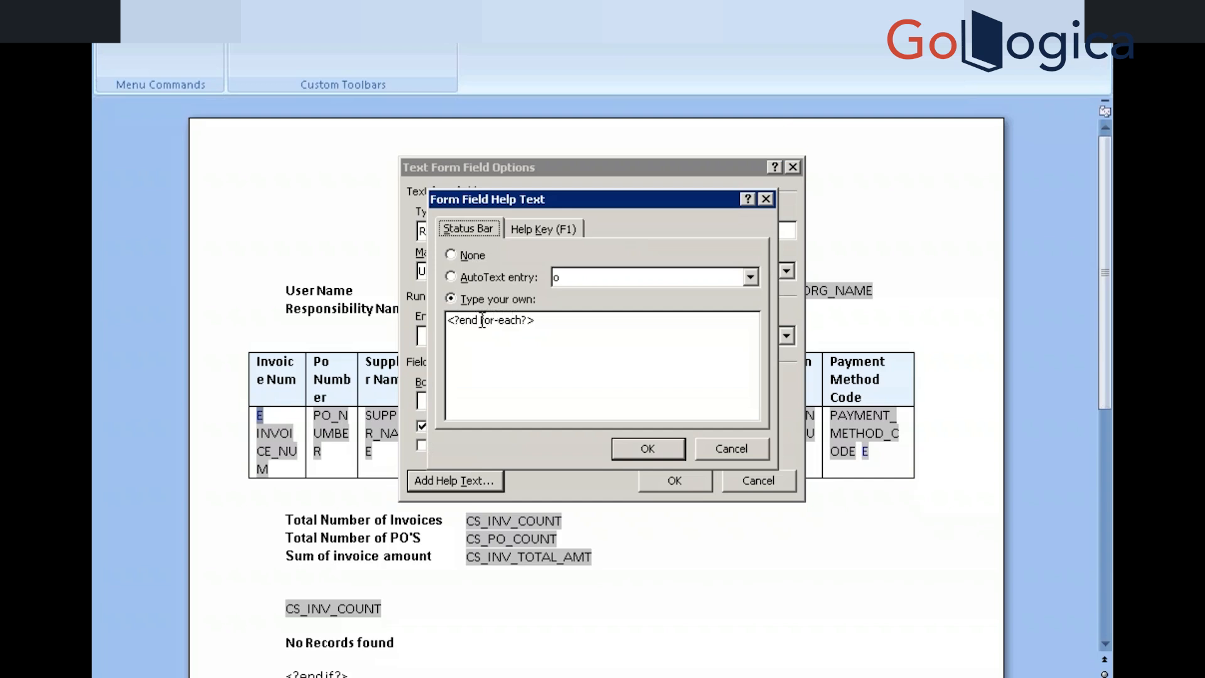
pyautogui.click(482, 320)
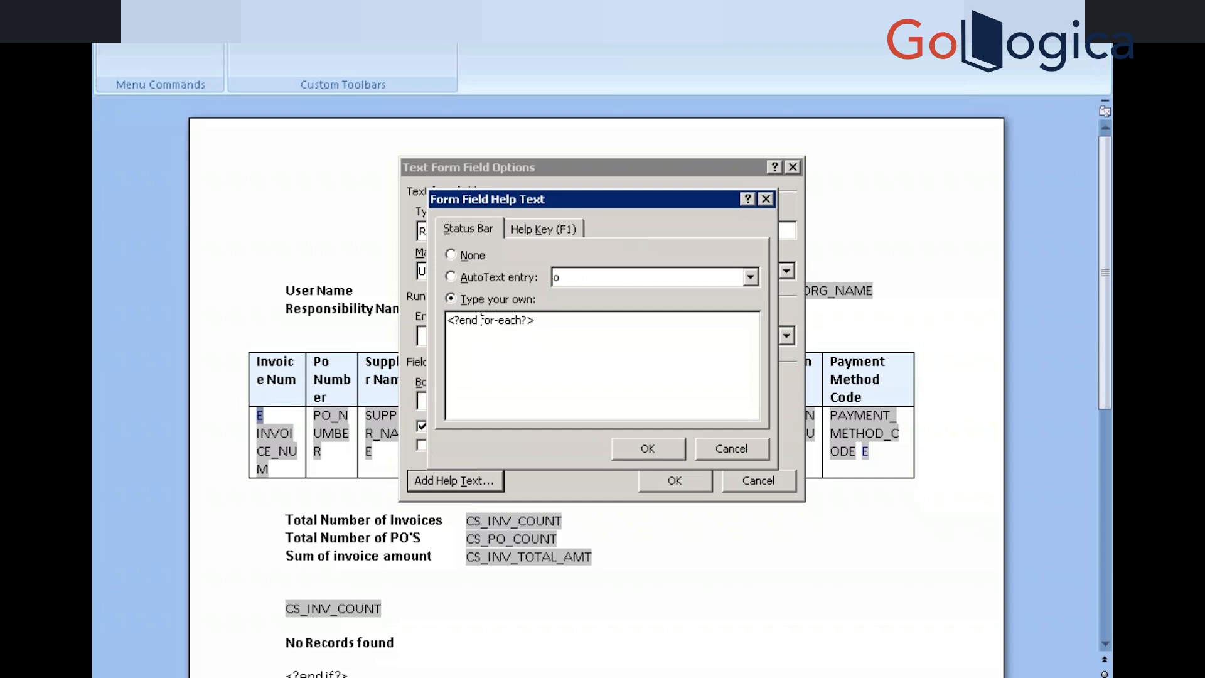
pyautogui.press('BackSpace')
pyautogui.press('BackSpace')
pyautogui.press('BackSpace')
pyautogui.press('BackSpace')
pyautogui.press('super')
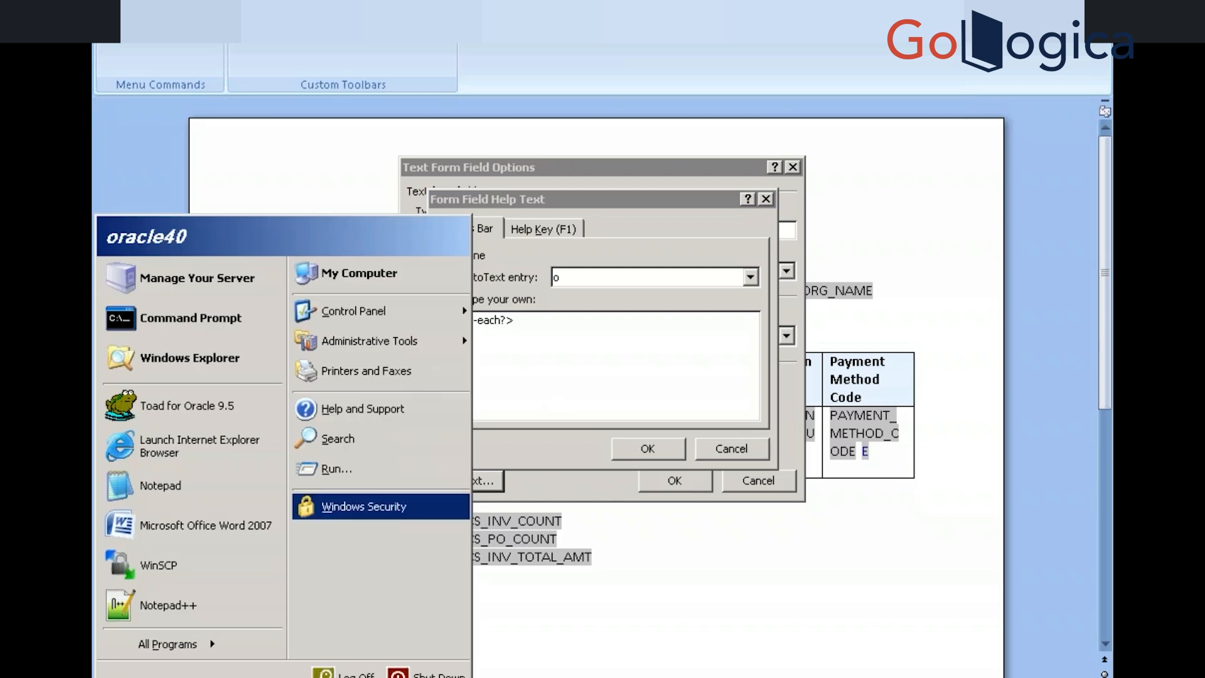
# Open the XML Publisher User's Guide and step through the matches for 'for each'
pyautogui.moveTo(209, 651)
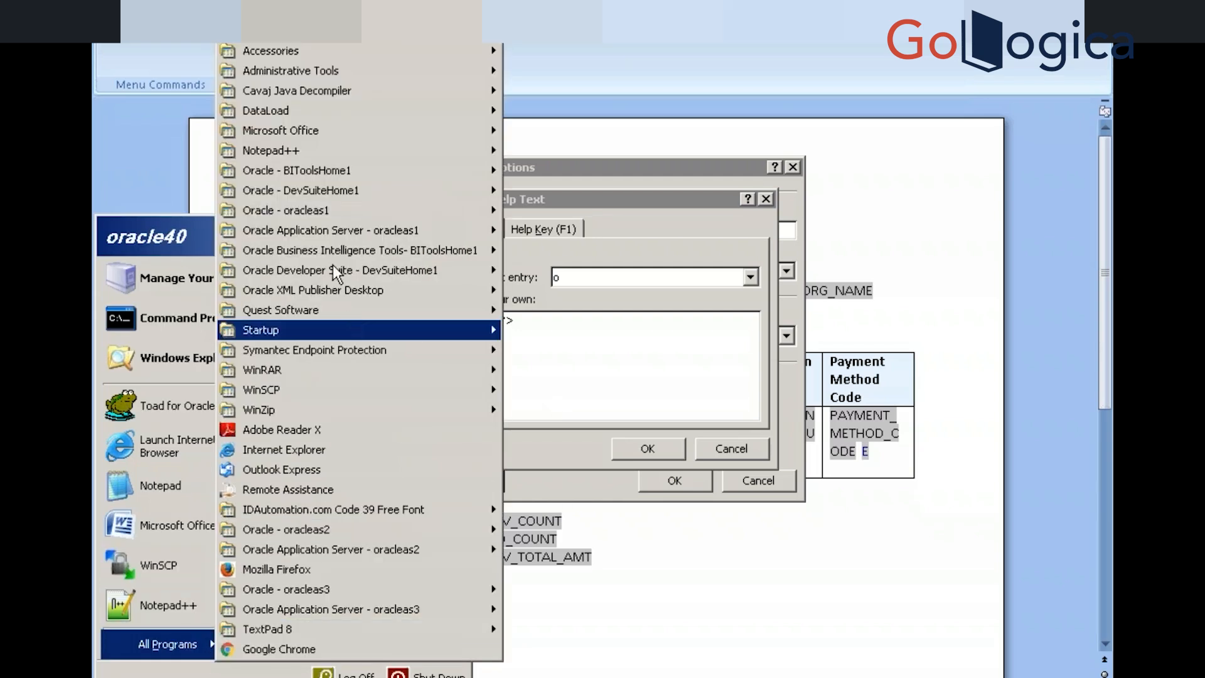
pyautogui.moveTo(334, 296)
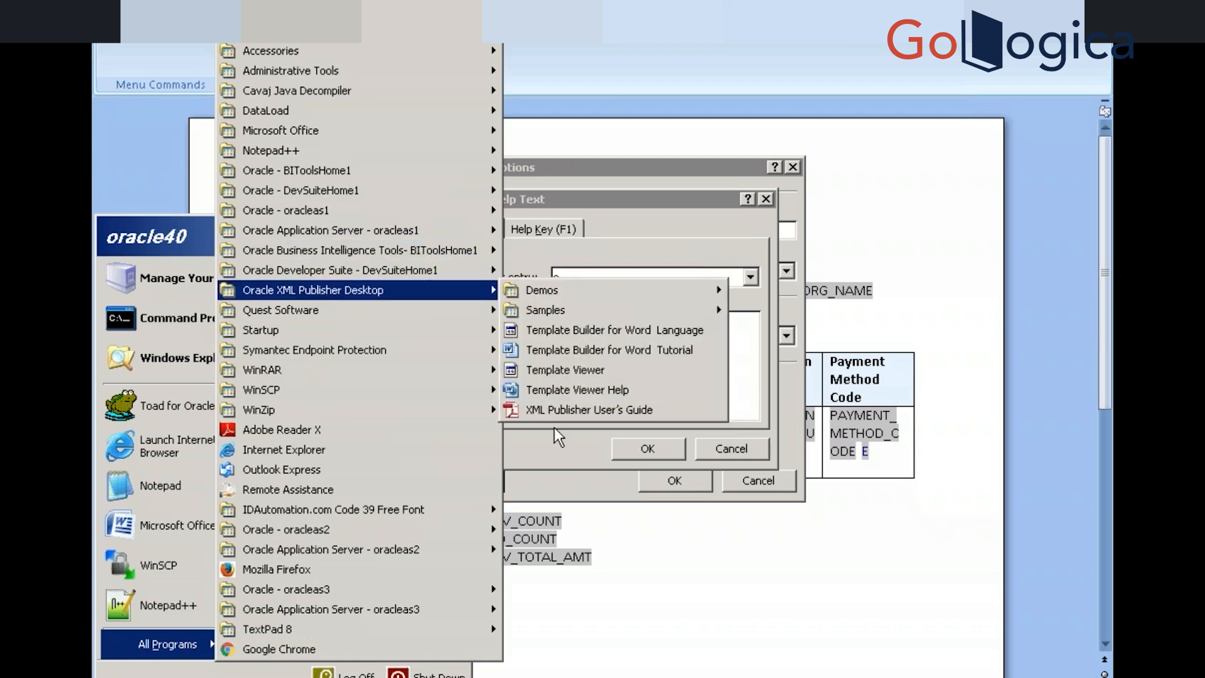
pyautogui.click(566, 409)
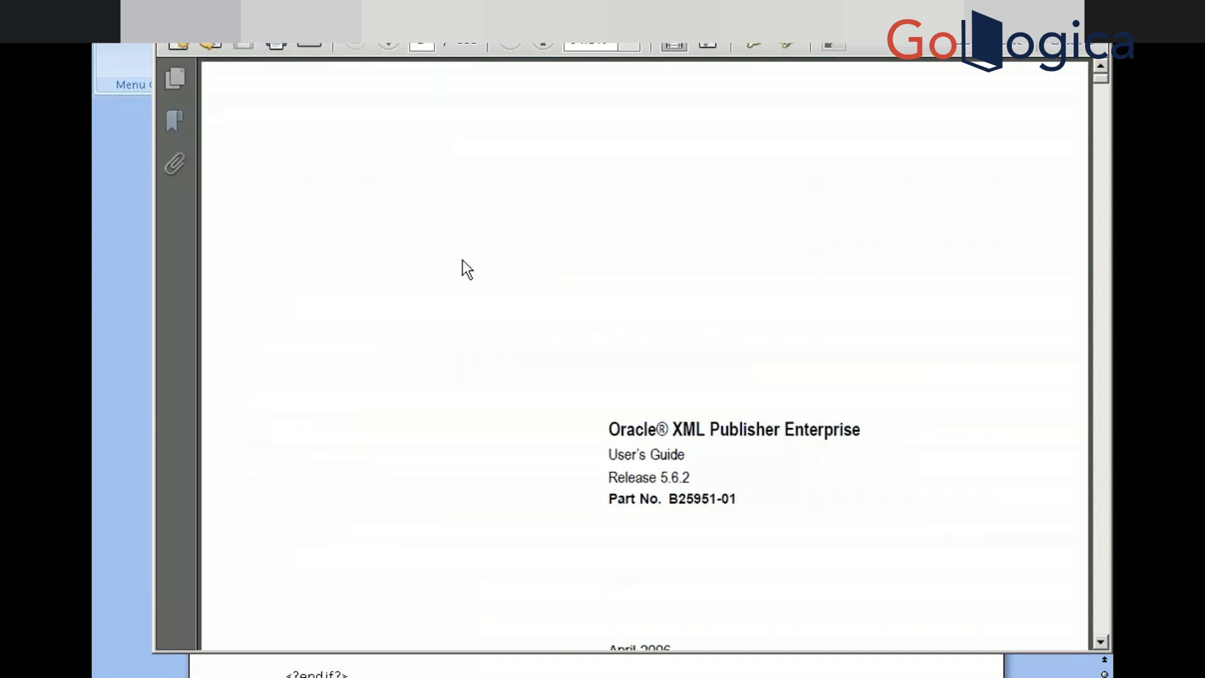
pyautogui.hotkey('ctrl', 'f')
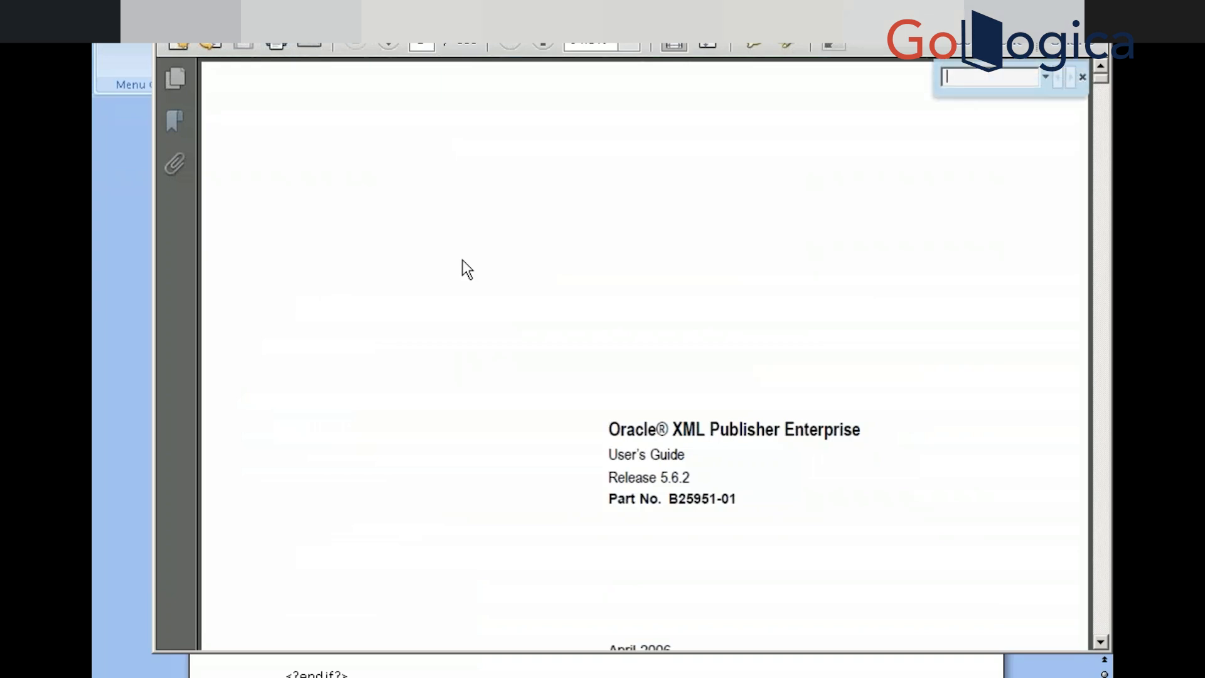
pyautogui.write('for e')
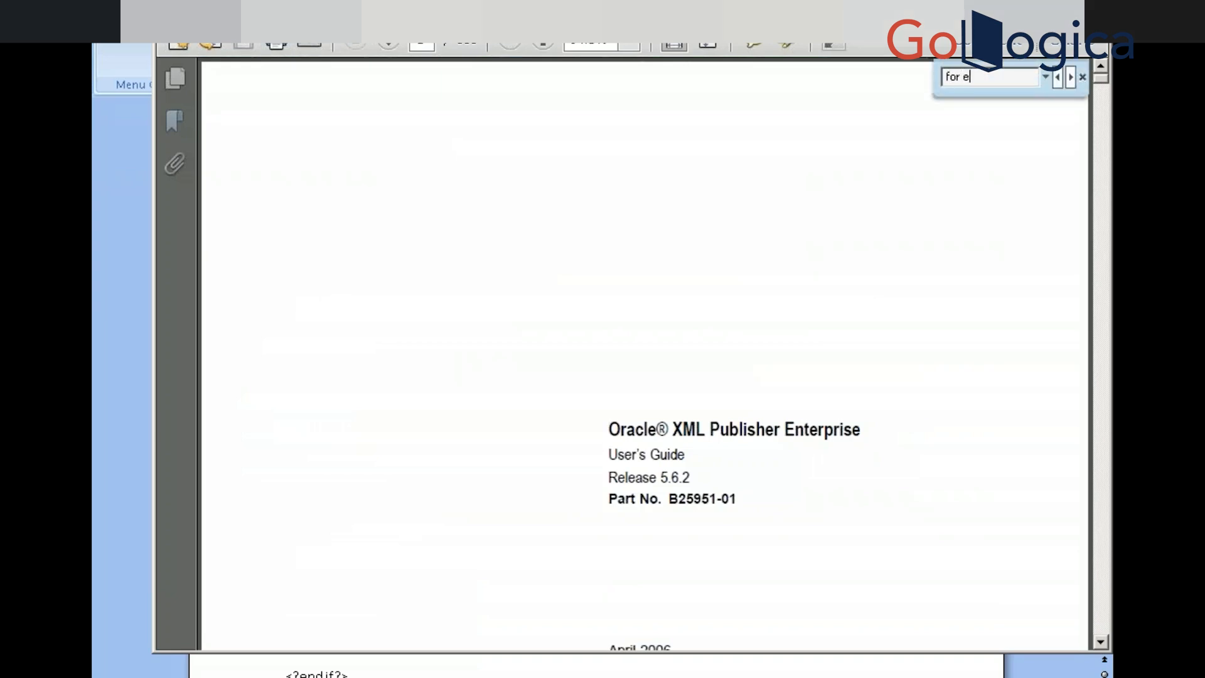
pyautogui.write('ach')
pyautogui.press('Return')
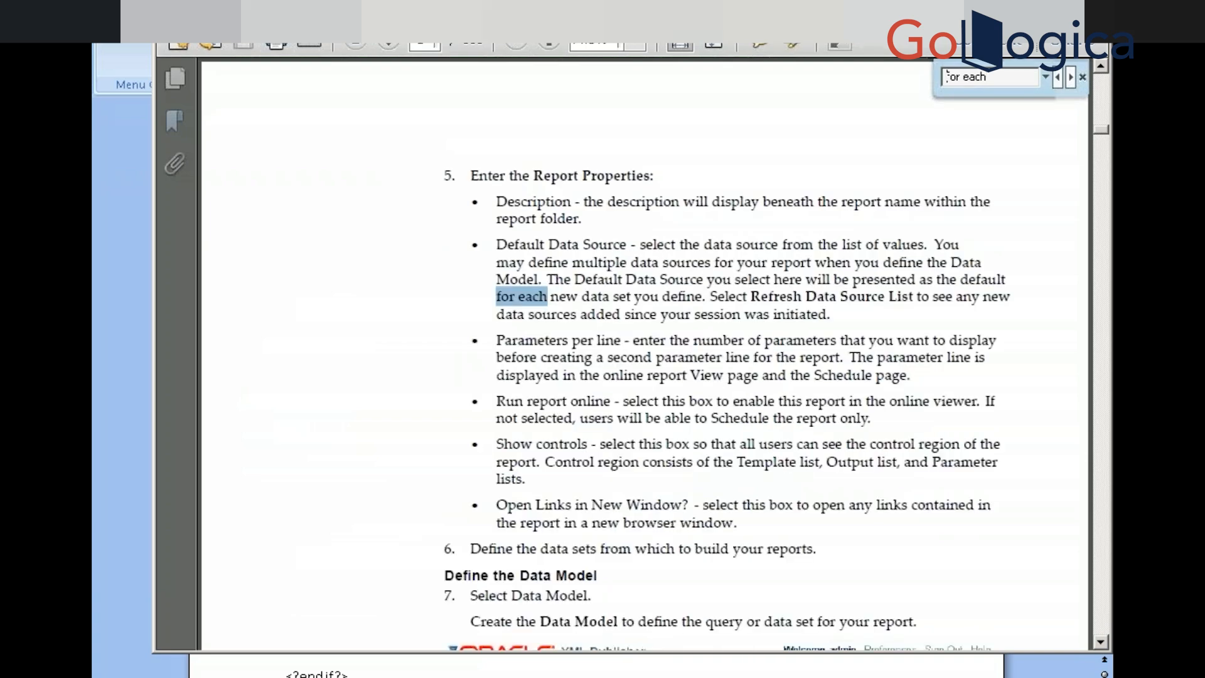
pyautogui.press('Return')
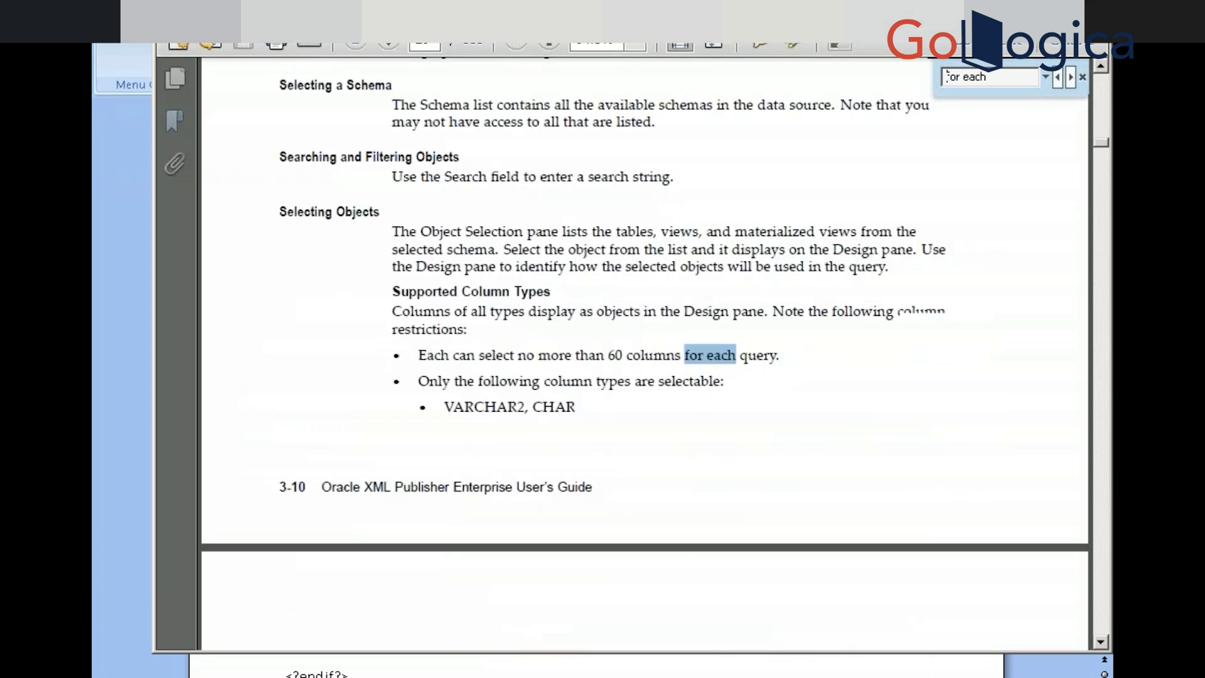
pyautogui.press('Return')
pyautogui.press('Return')
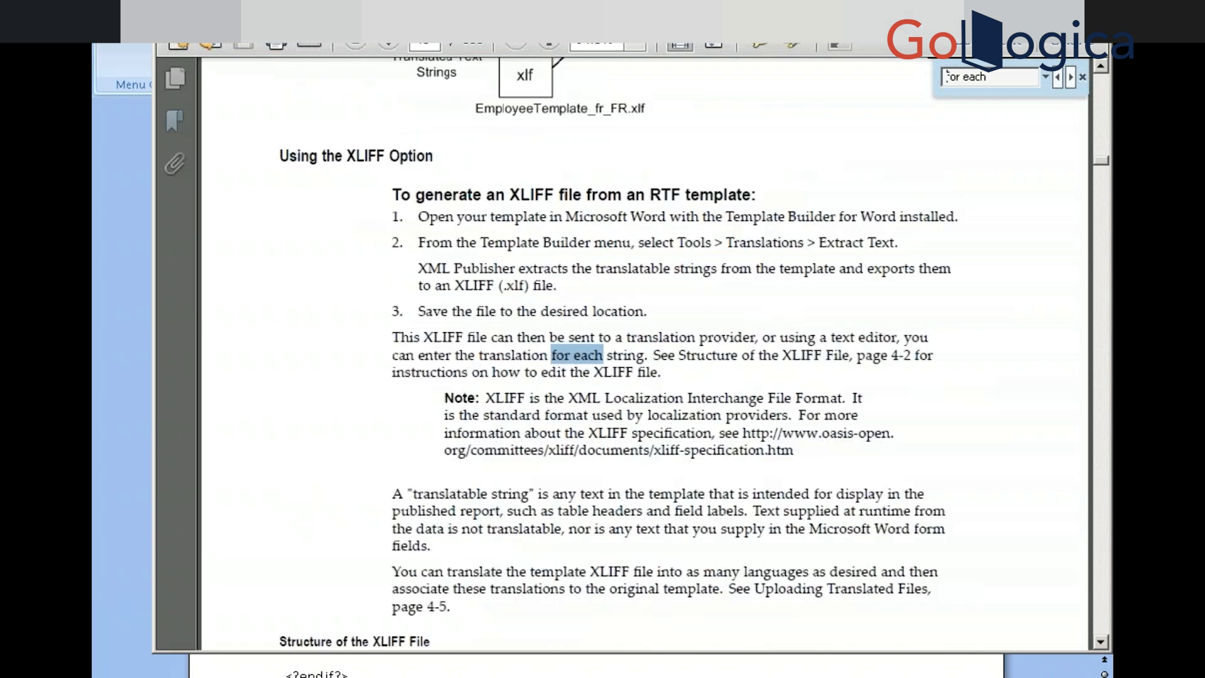
pyautogui.press('Return')
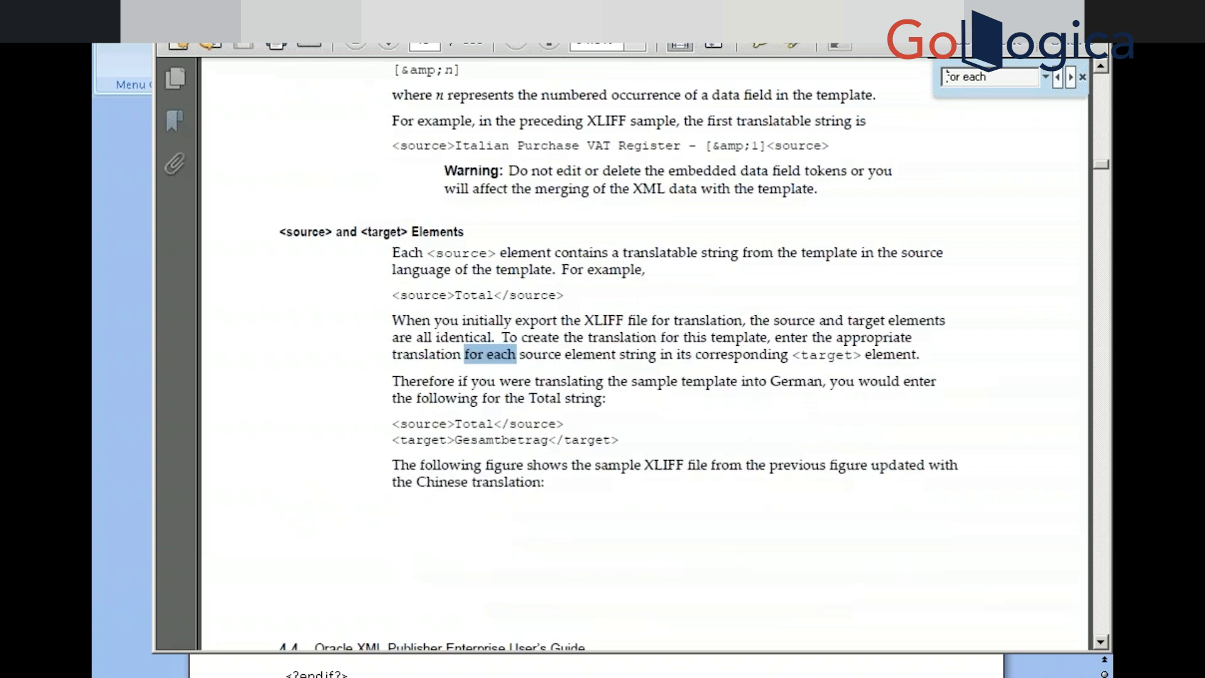
pyautogui.press('Return')
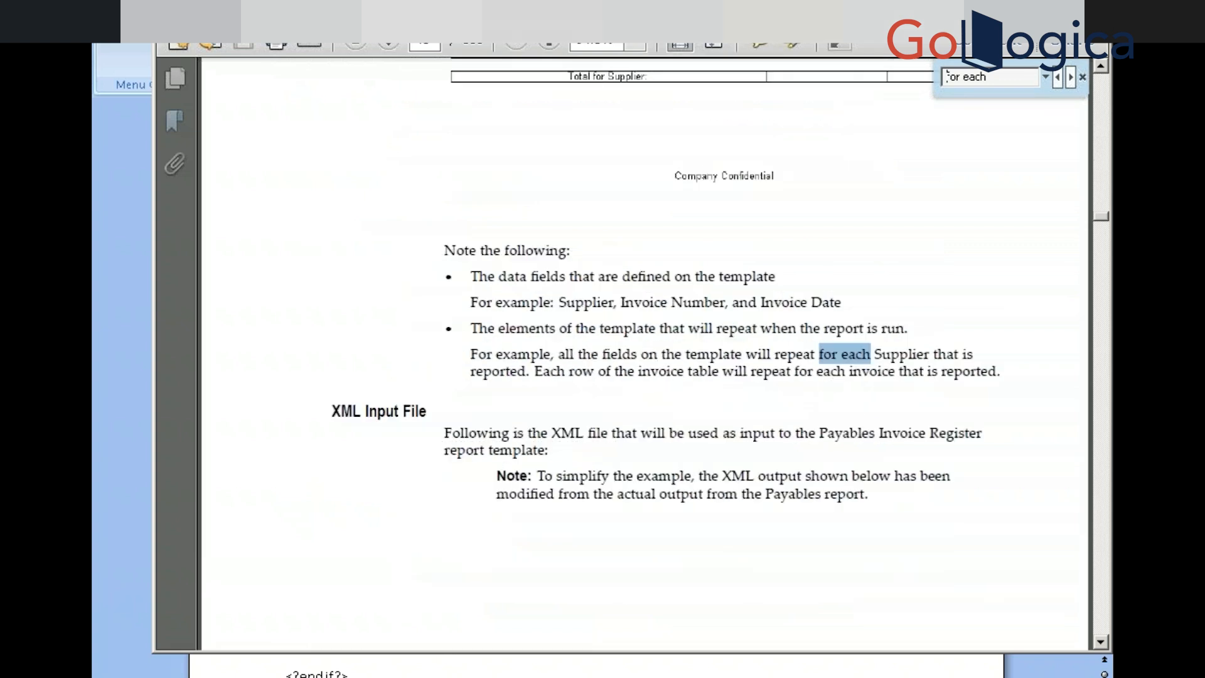
pyautogui.press('Return')
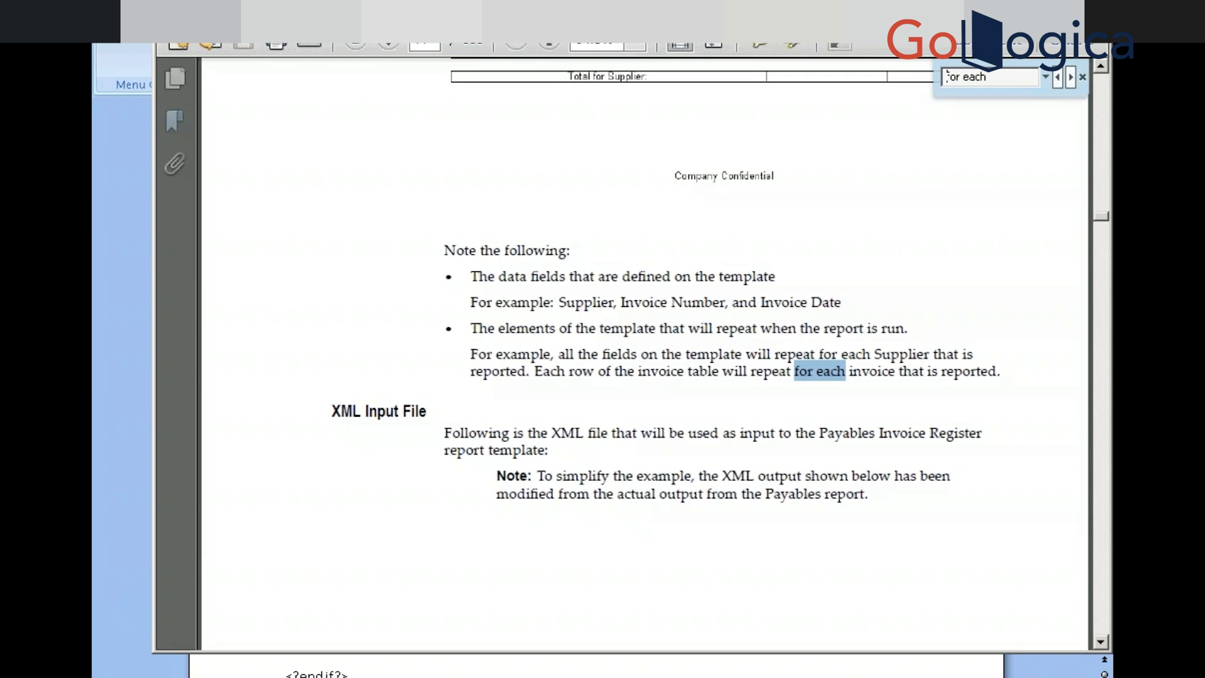
pyautogui.press('Return')
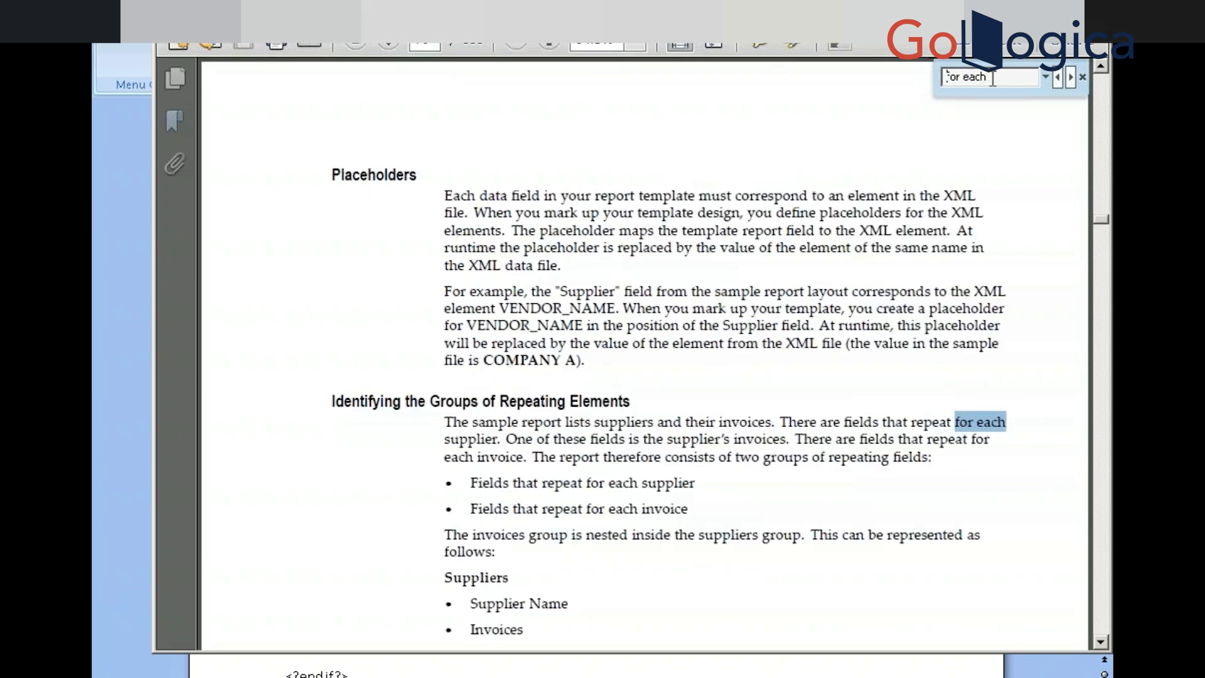
# Search the guide for '<? for' and select the <?for-each:G_VENDOR_NAME?> tag syntax
pyautogui.press('BackSpace')
pyautogui.press('BackSpace')
pyautogui.press('BackSpace')
pyautogui.press('BackSpace')
pyautogui.press('BackSpace')
pyautogui.press('BackSpace')
pyautogui.press('BackSpace')
pyautogui.press('BackSpace')
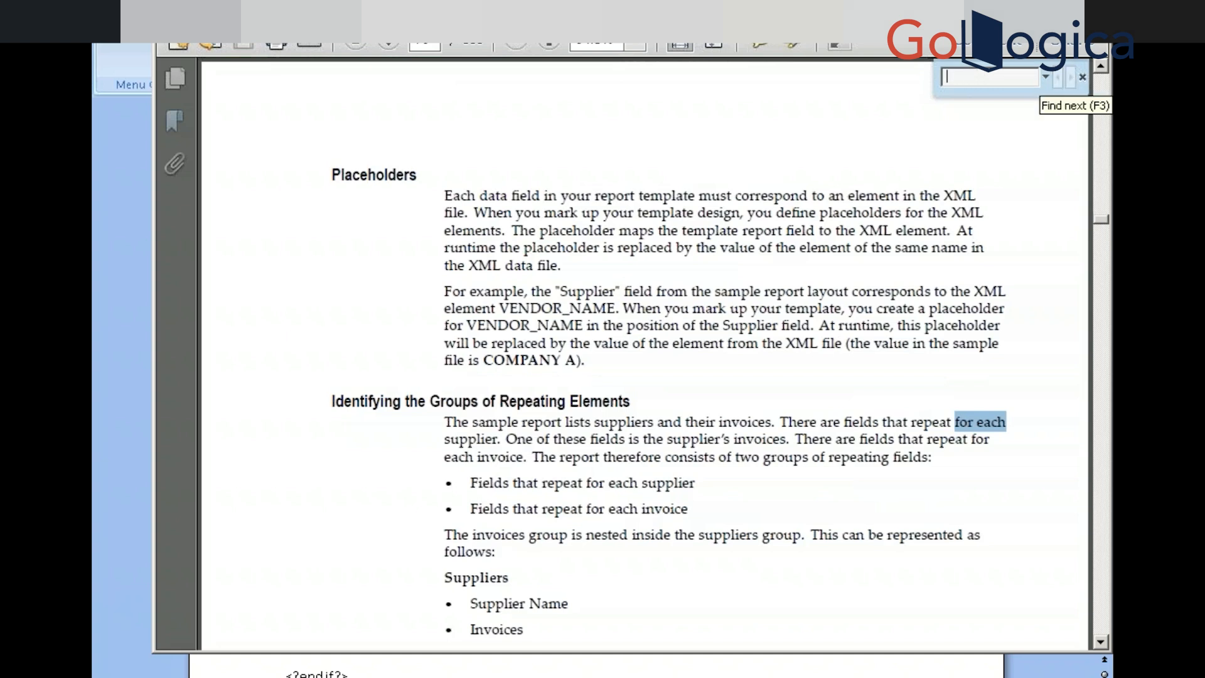
pyautogui.write('<?')
pyautogui.write(' fi')
pyautogui.write('or')
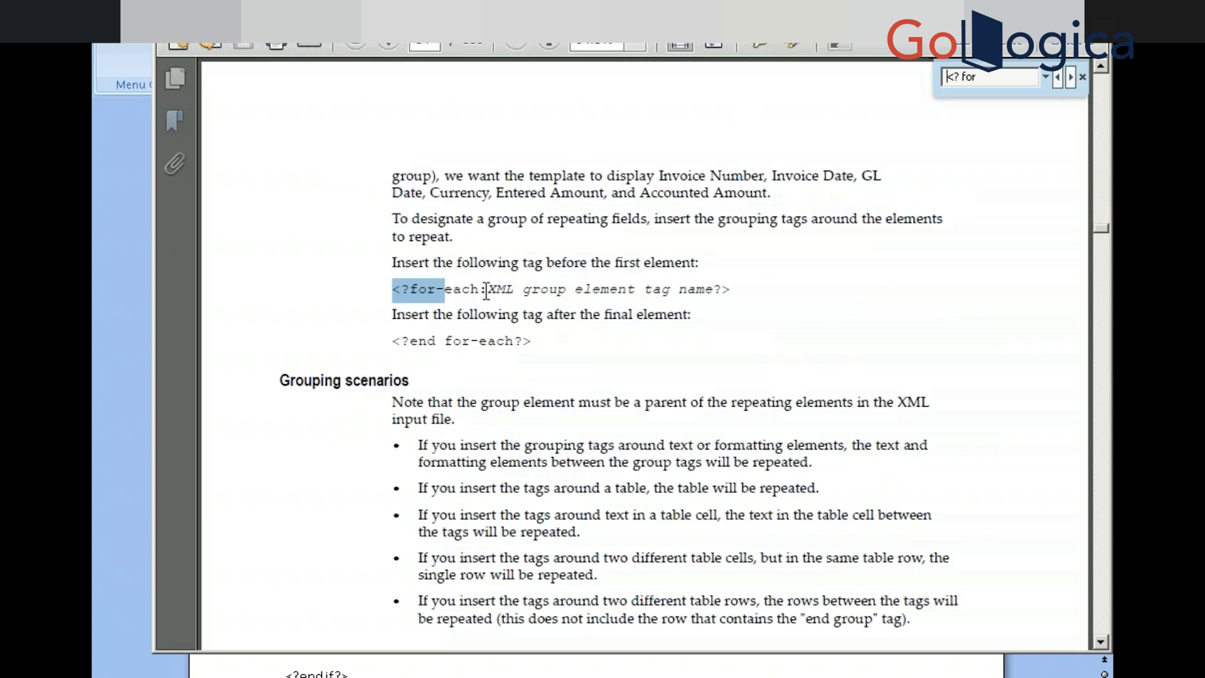
pyautogui.moveTo(480, 290); pyautogui.dragTo(588, 301)
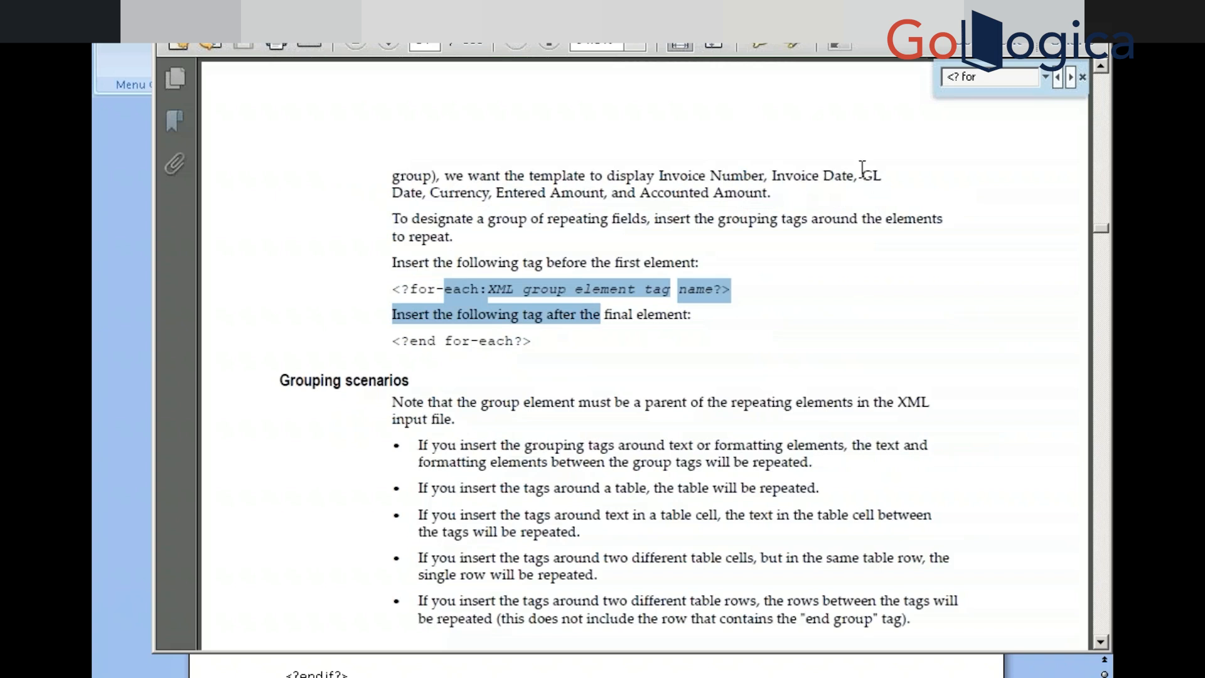
pyautogui.tripleClick(988, 76)
pyautogui.press('Return')
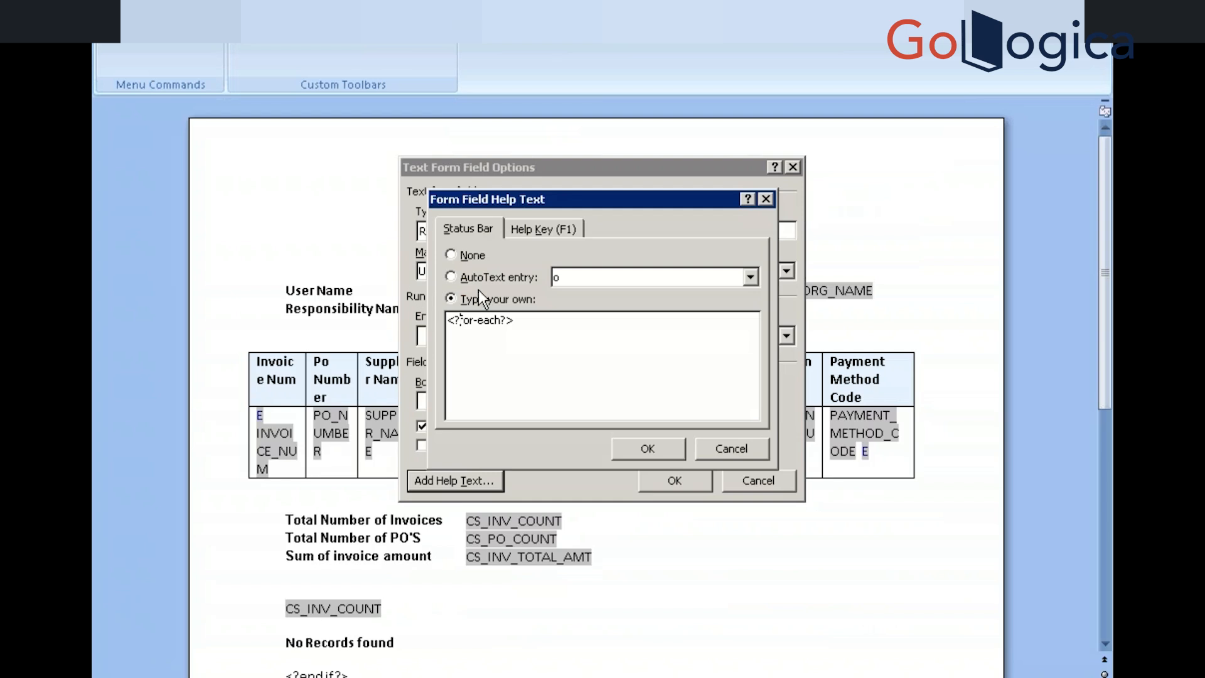
# Add a colon so the help text reads <?for-each:?>, then switch to Reports Builder's data model
pyautogui.click(501, 320)
pyautogui.write(':')
pyautogui.press('super')
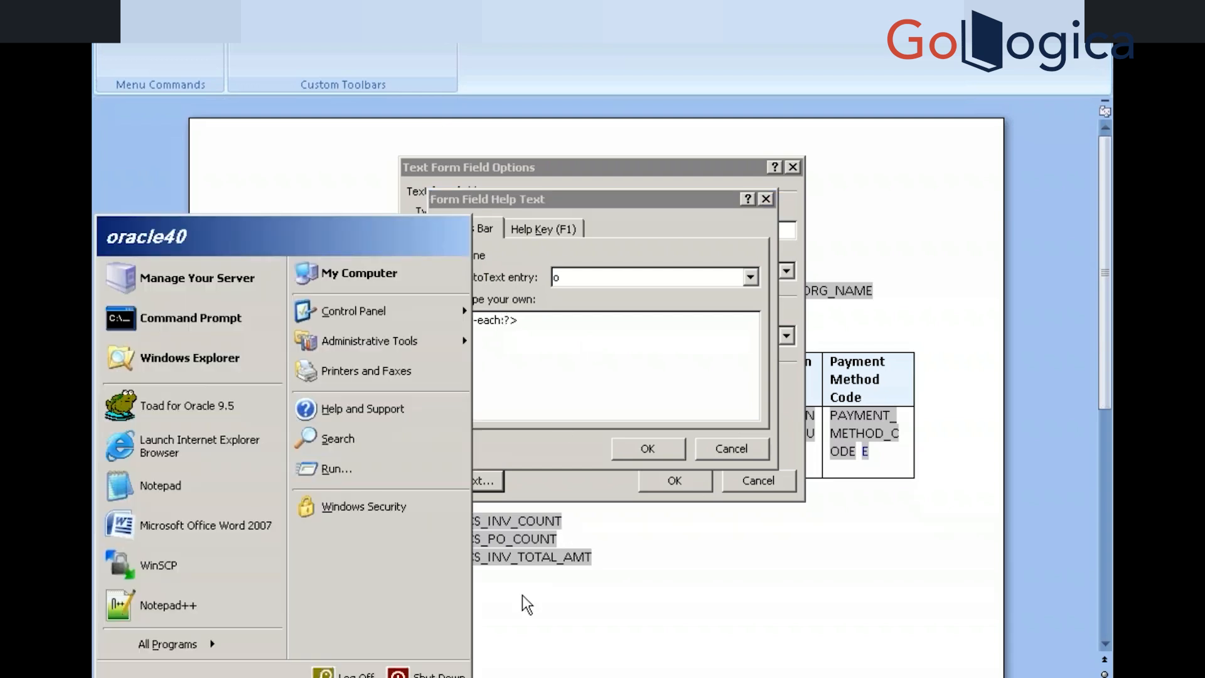
pyautogui.click(332, 676)
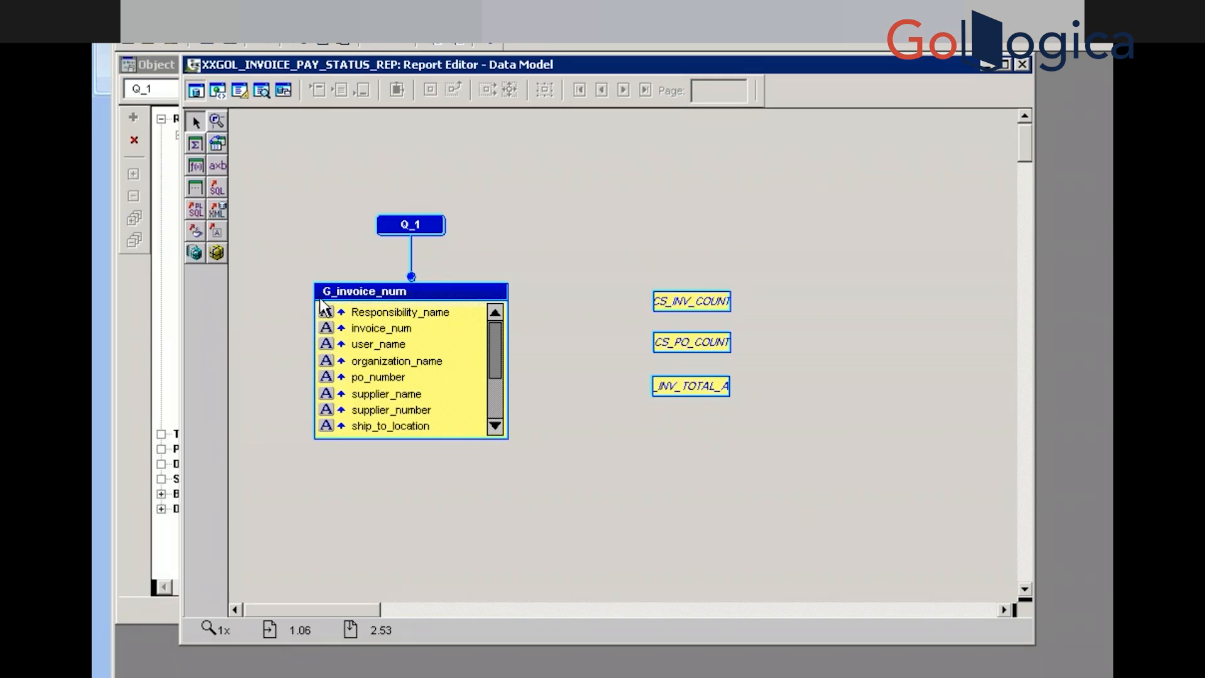
# Check the G_invoice_num group's Name in its Property Inspector, then close it
pyautogui.click(350, 288)
pyautogui.doubleClick(352, 294)
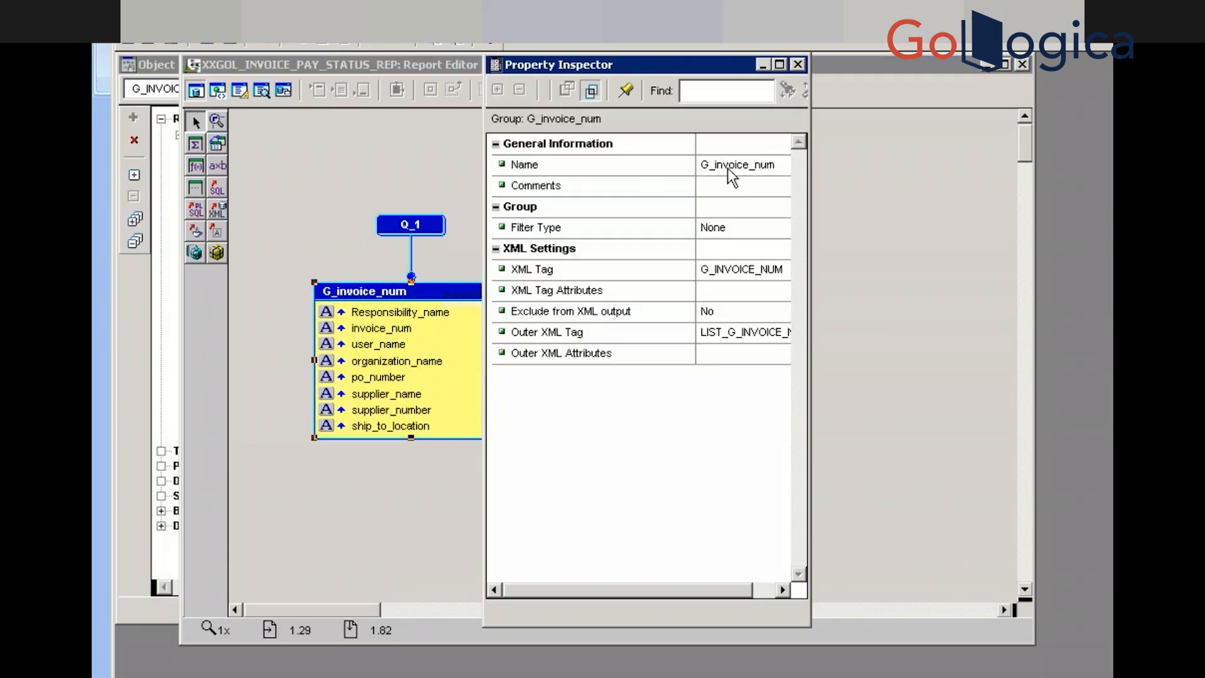
pyautogui.click(728, 167)
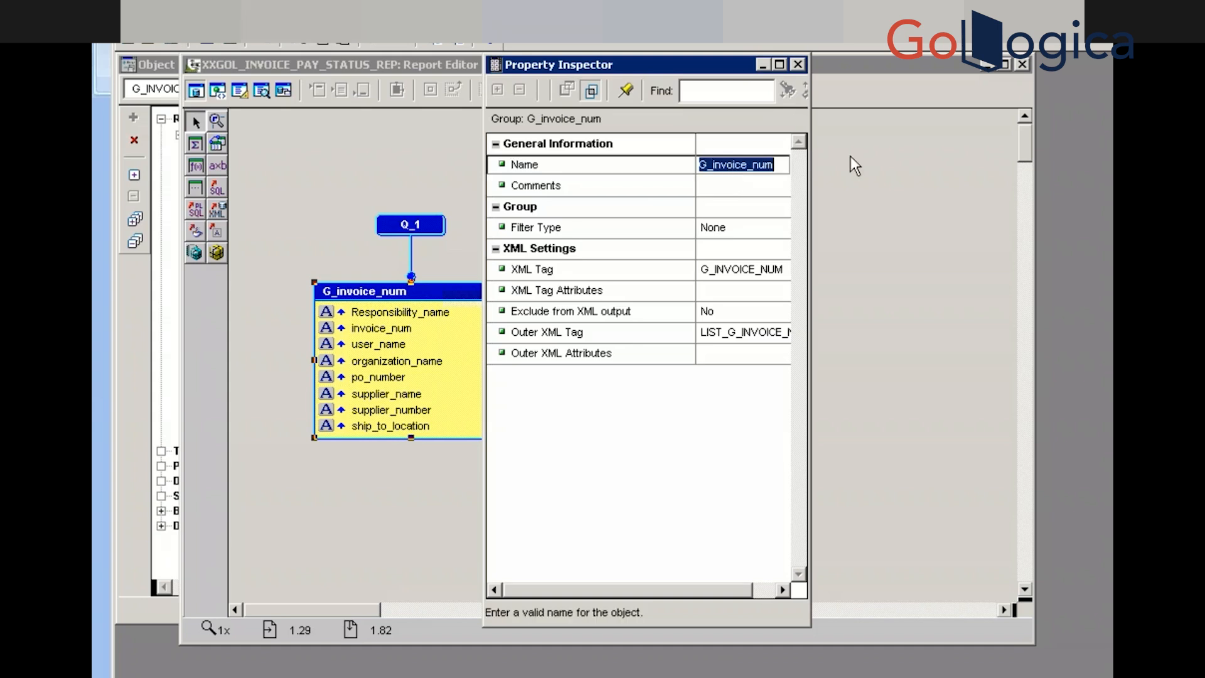
pyautogui.click(796, 64)
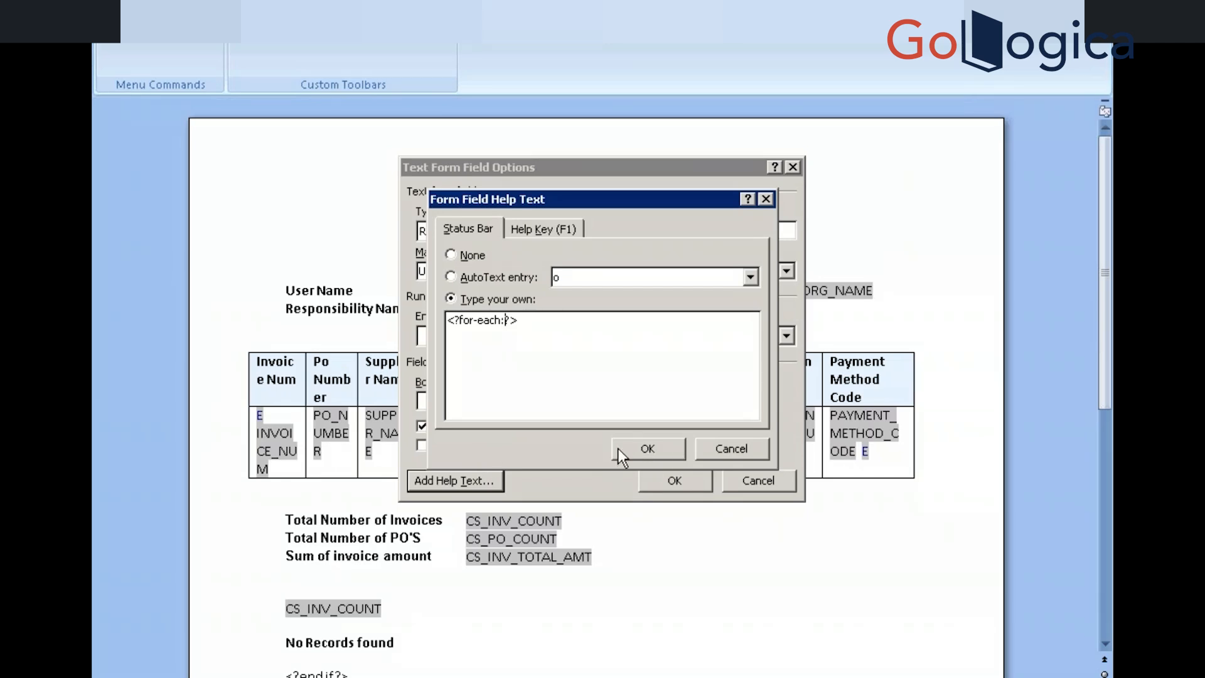
# Confirm both form field dialogs and insert the G Invoice Num group field into the Invoice Num cell
pyautogui.click(626, 451)
pyautogui.click(656, 480)
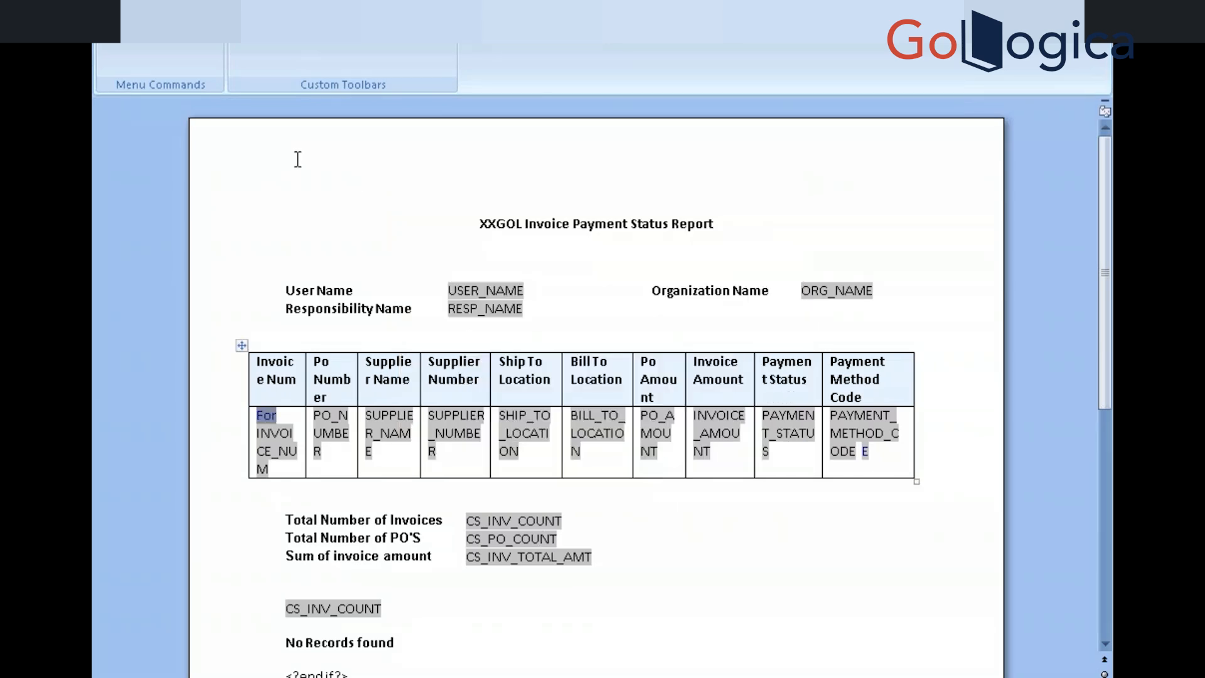
pyautogui.click(290, 25)
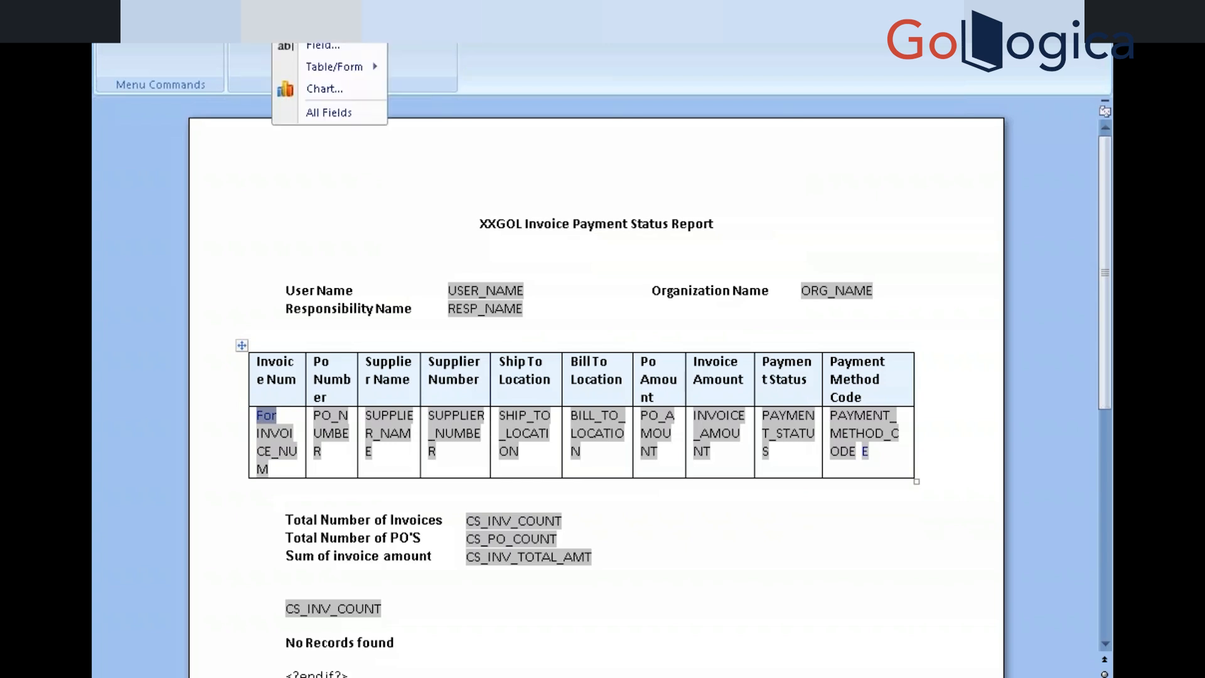
pyautogui.click(307, 47)
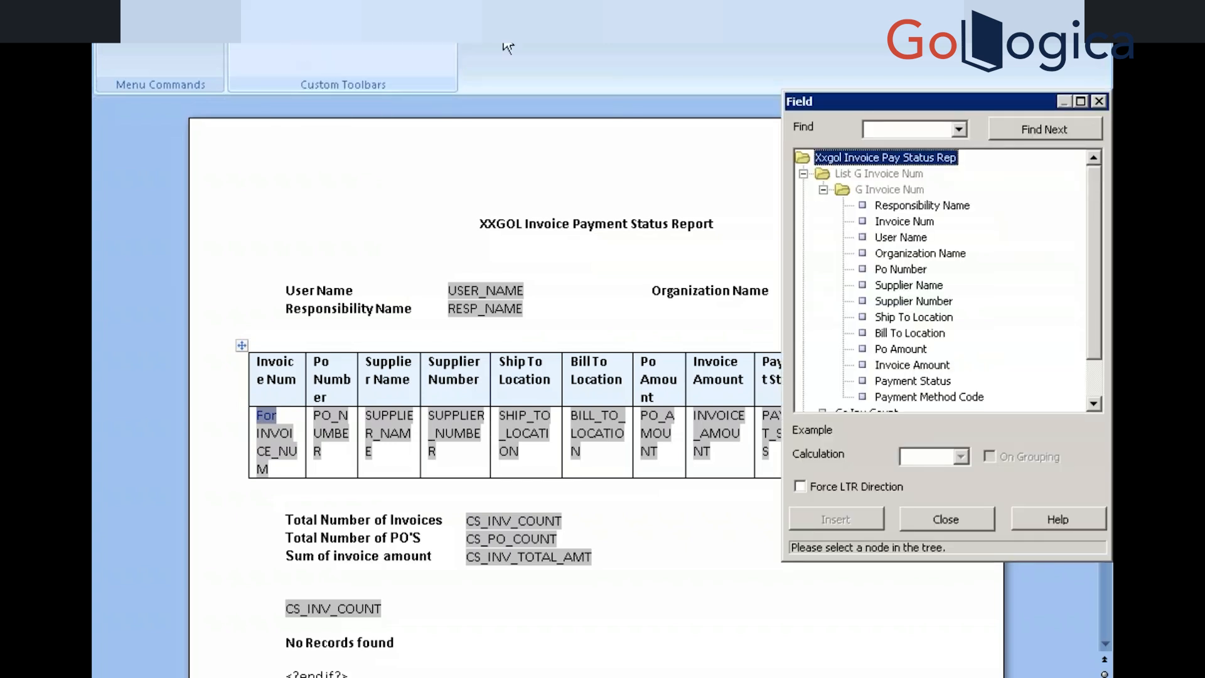
pyautogui.click(875, 189)
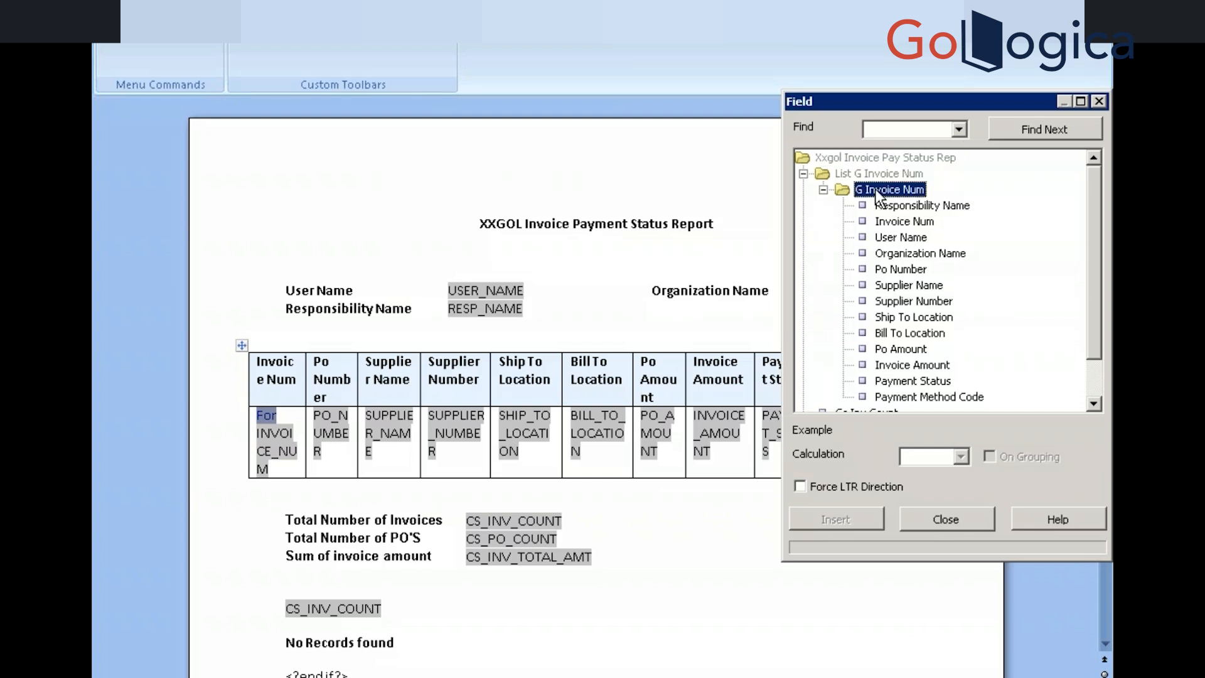
pyautogui.doubleClick(875, 189)
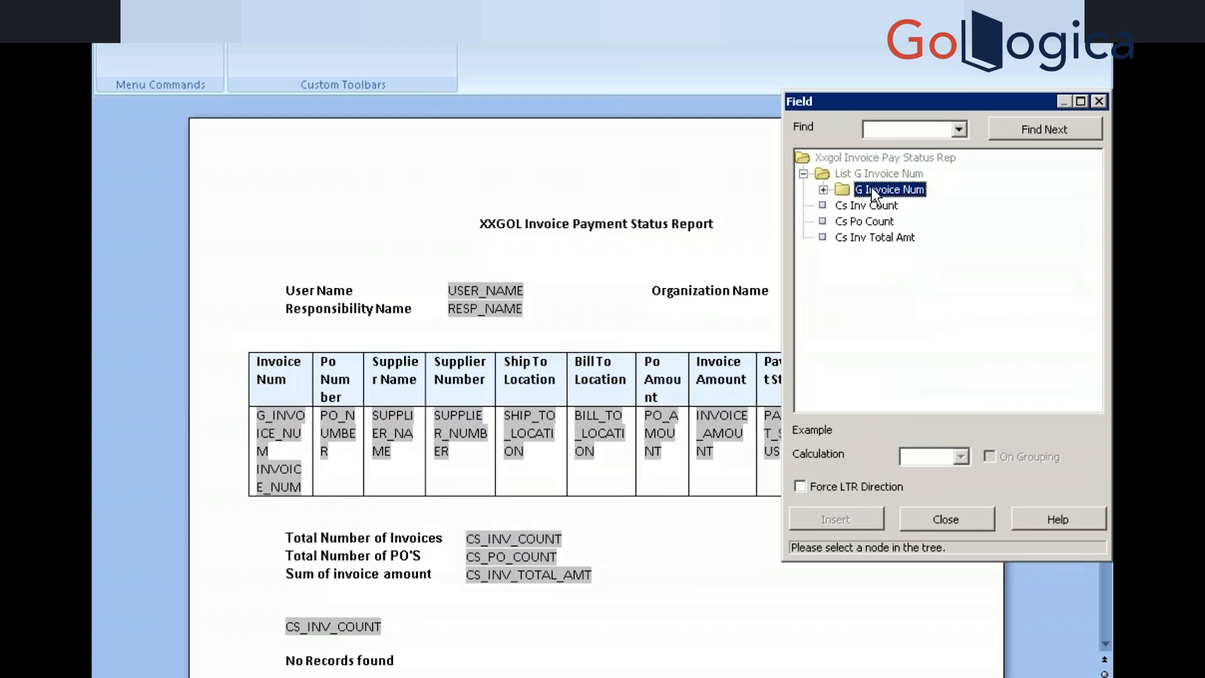
pyautogui.hotkey('alt', 'Tab')
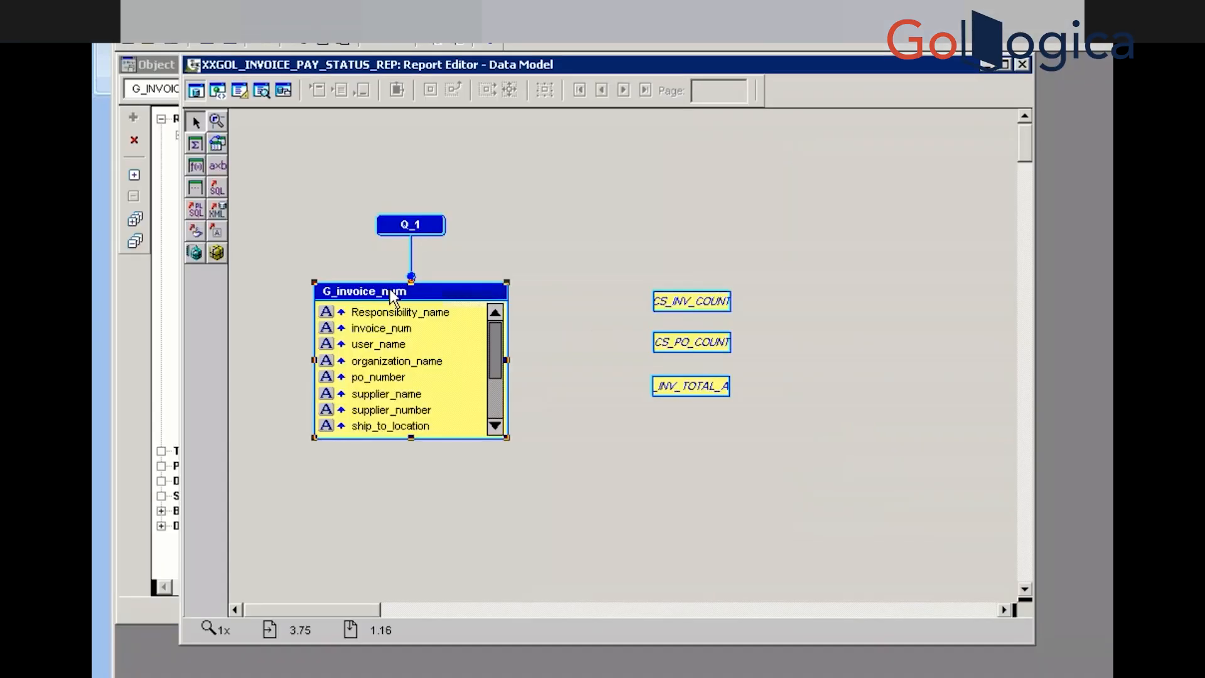
# Check in the G_invoice_num Property Inspector that its XML Tag is G_INVOICE_NUM
pyautogui.doubleClick(390, 291)
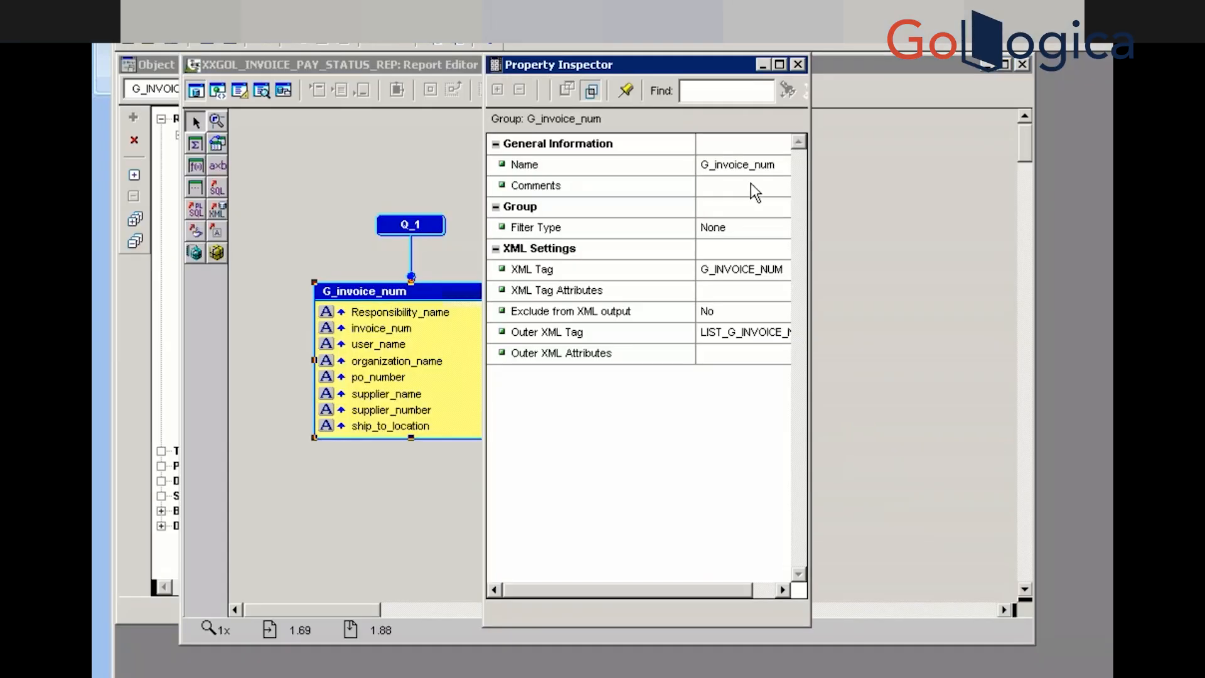
pyautogui.click(735, 267)
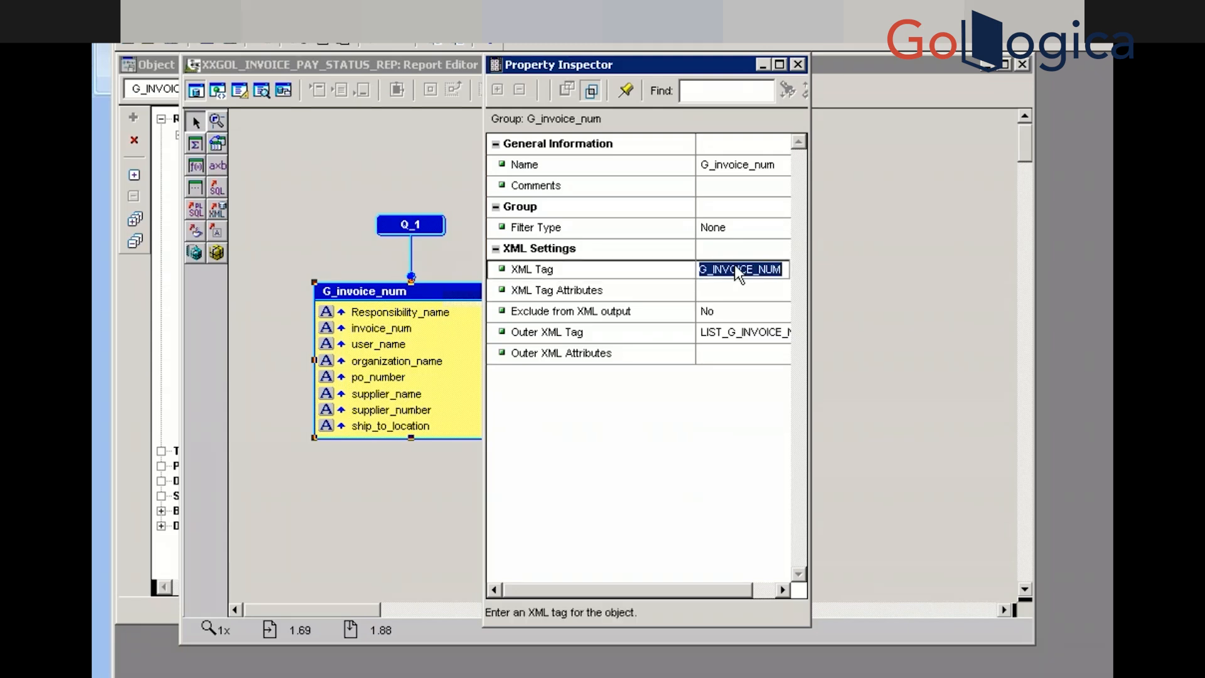
pyautogui.click(736, 268)
pyautogui.click(740, 294)
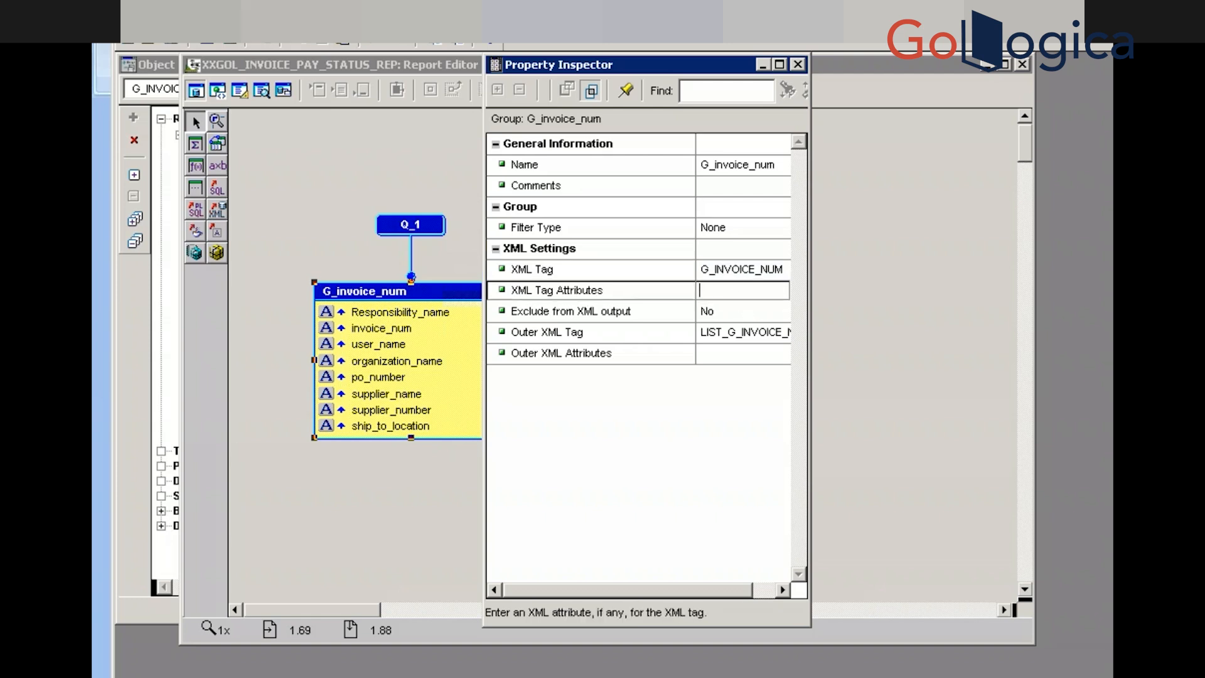
pyautogui.click(739, 273)
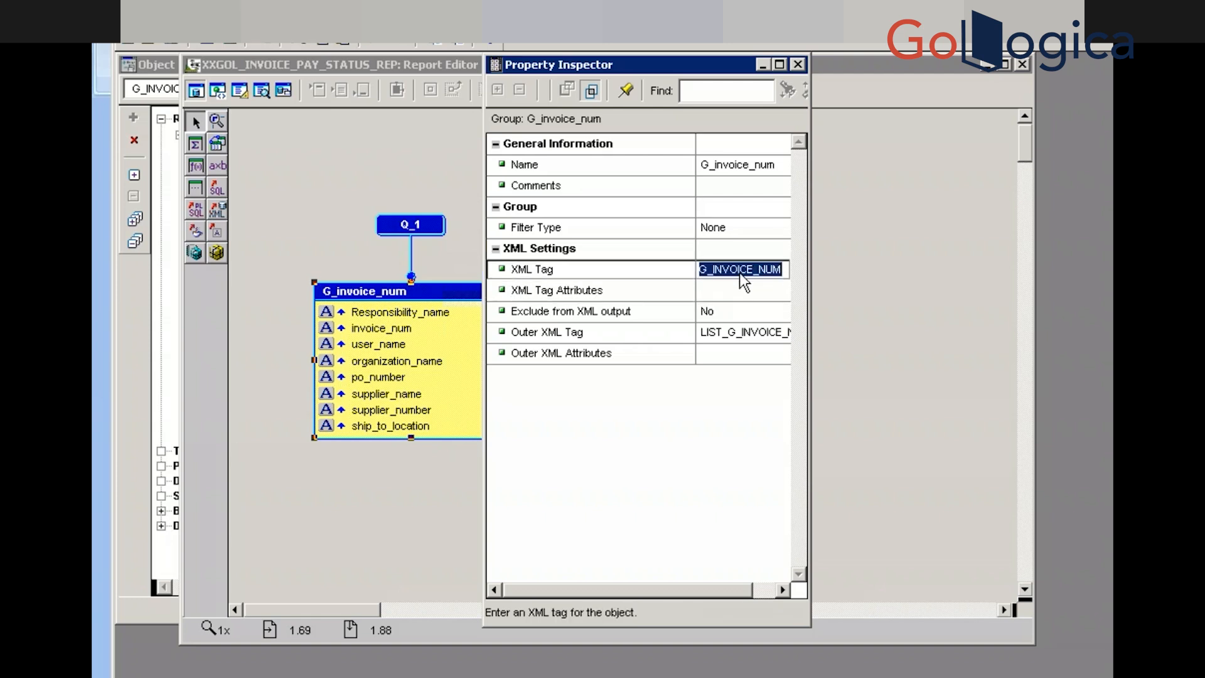
pyautogui.click(797, 64)
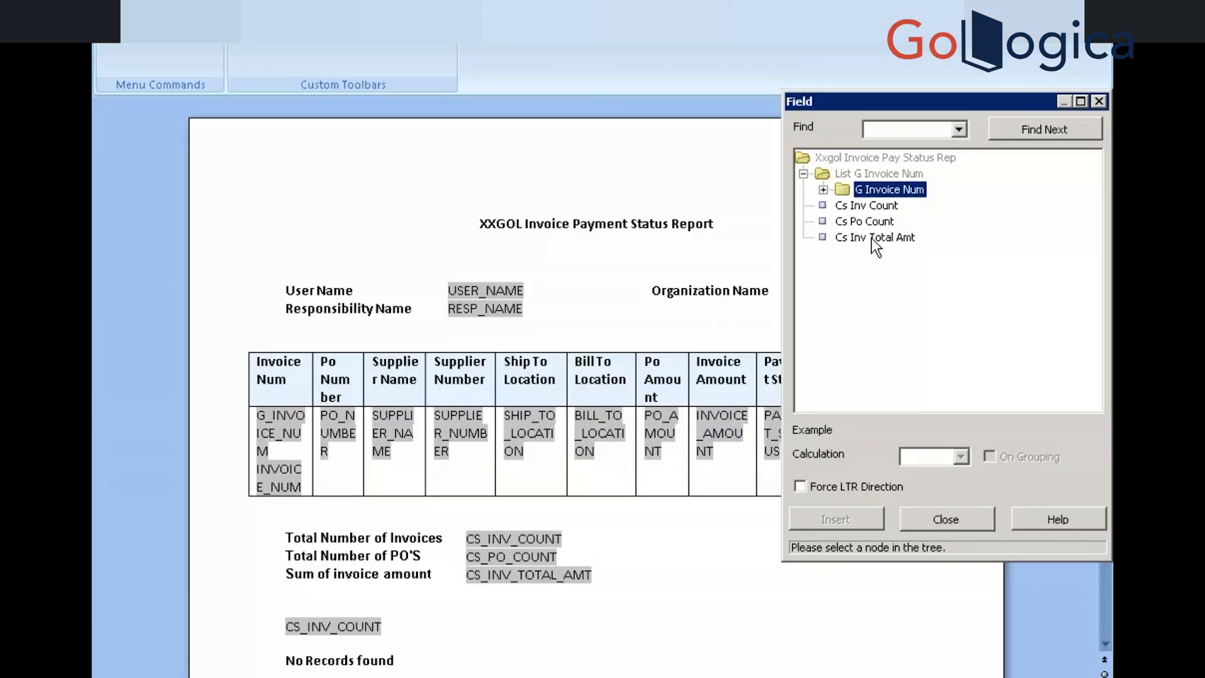
# Review the G_INVOICE_NUM field's options and help text without saving, then delete that field
pyautogui.click(945, 518)
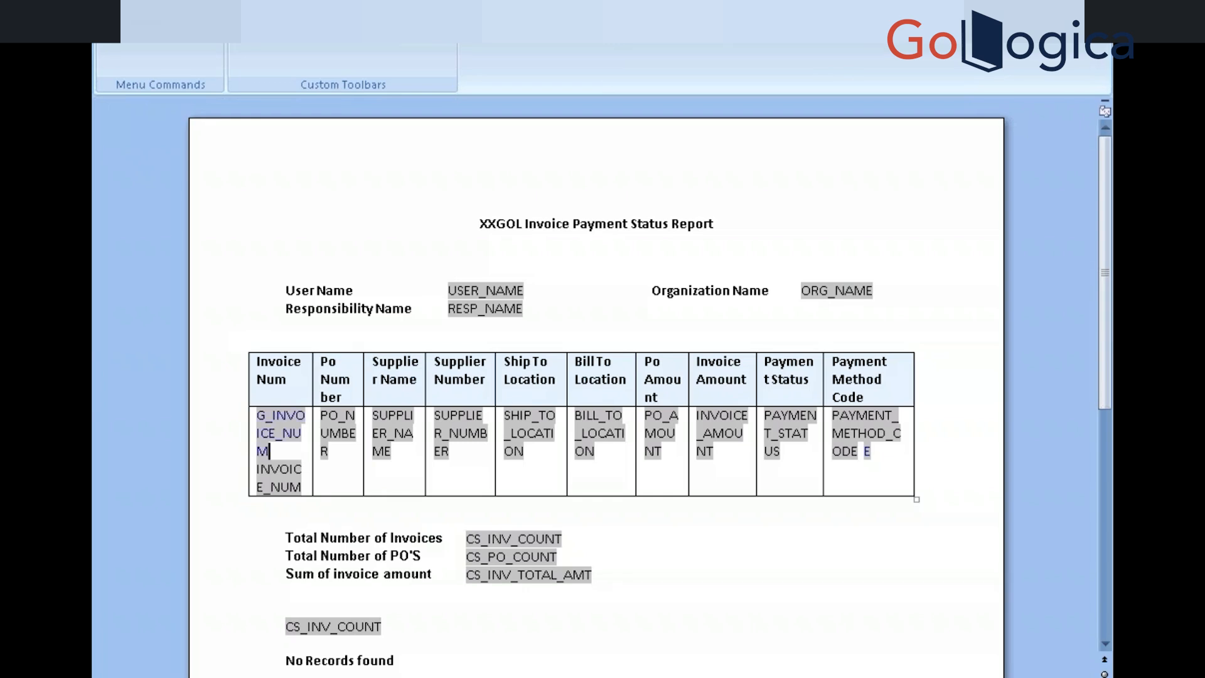
pyautogui.doubleClick(270, 425)
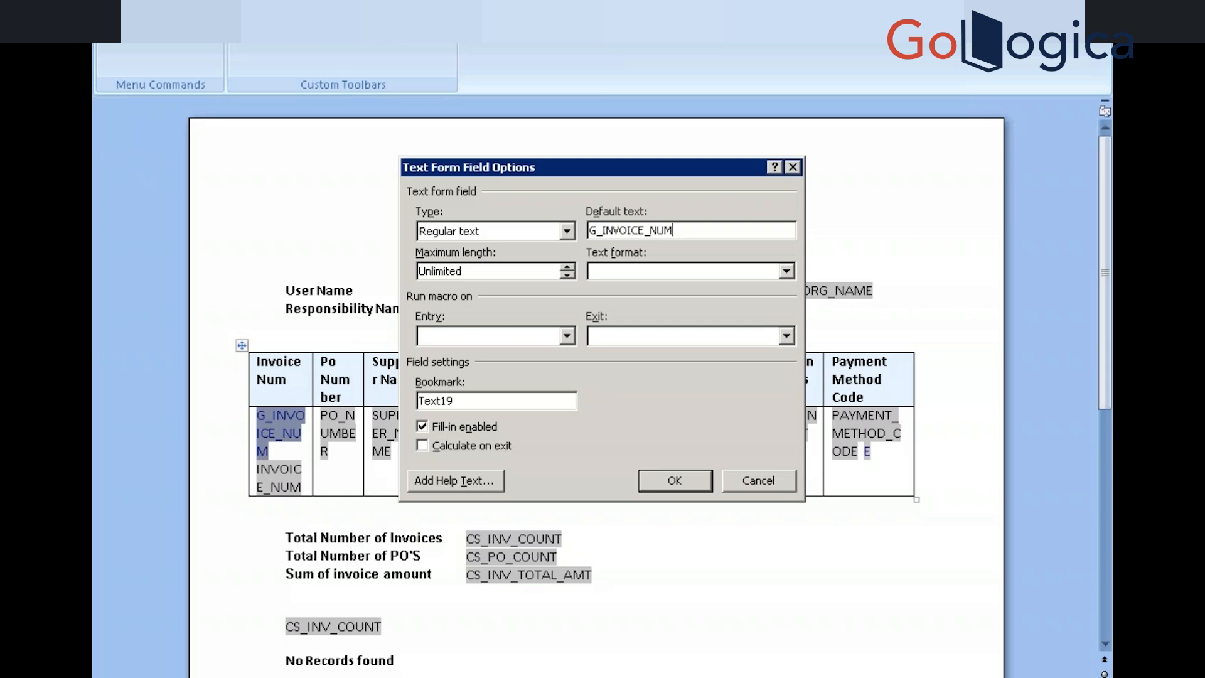
pyautogui.press('BackSpace')
pyautogui.press('BackSpace')
pyautogui.press('BackSpace')
pyautogui.press('BackSpace')
pyautogui.press('BackSpace')
pyautogui.press('BackSpace')
pyautogui.press('BackSpace')
pyautogui.press('BackSpace')
pyautogui.press('BackSpace')
pyautogui.press('BackSpace')
pyautogui.press('BackSpace')
pyautogui.press('BackSpace')
pyautogui.press('BackSpace')
pyautogui.write('For')
pyautogui.click(435, 482)
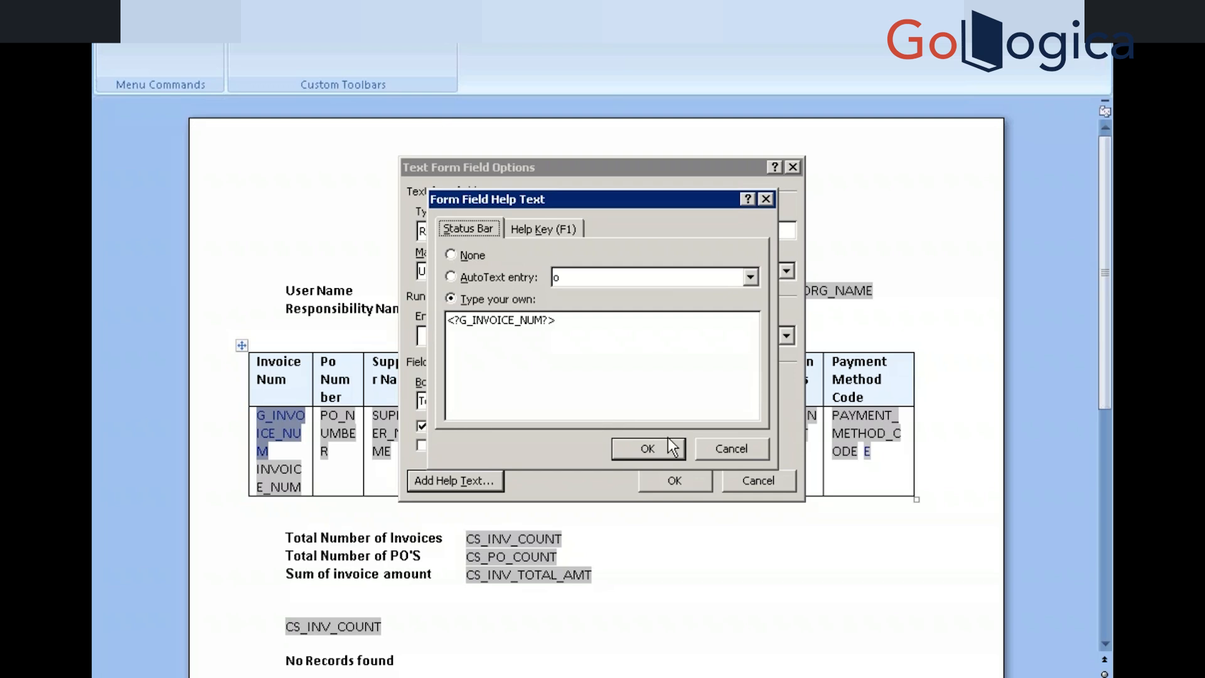
pyautogui.click(720, 451)
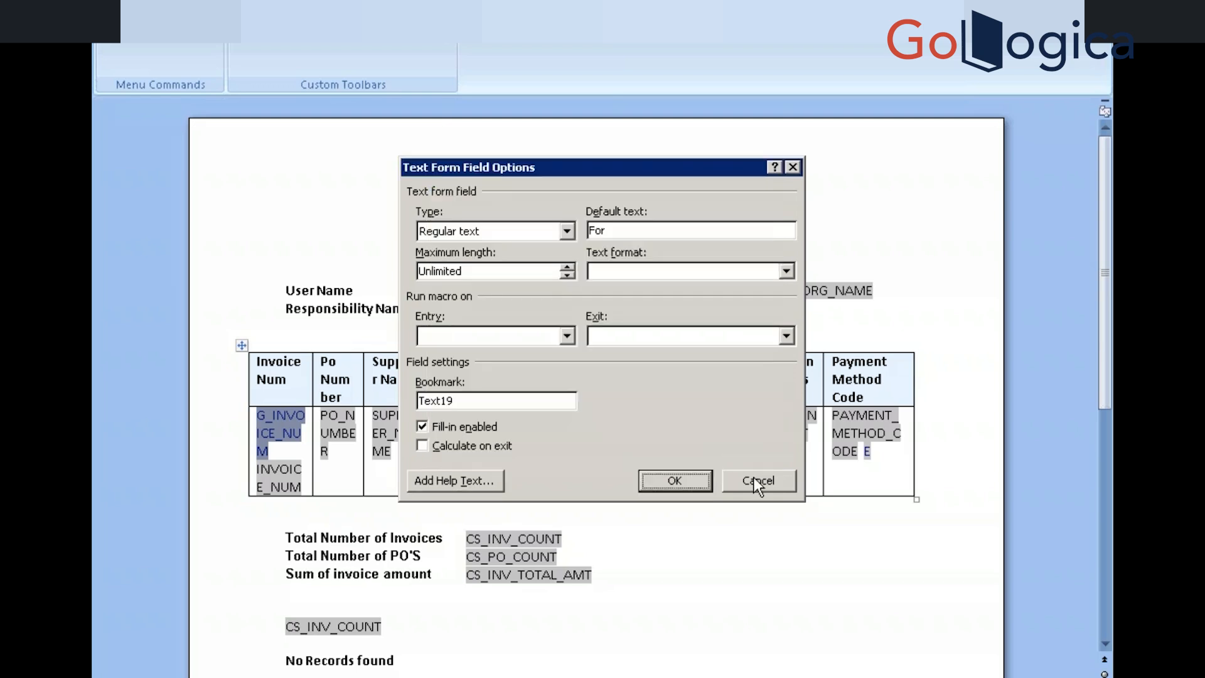
pyautogui.click(758, 481)
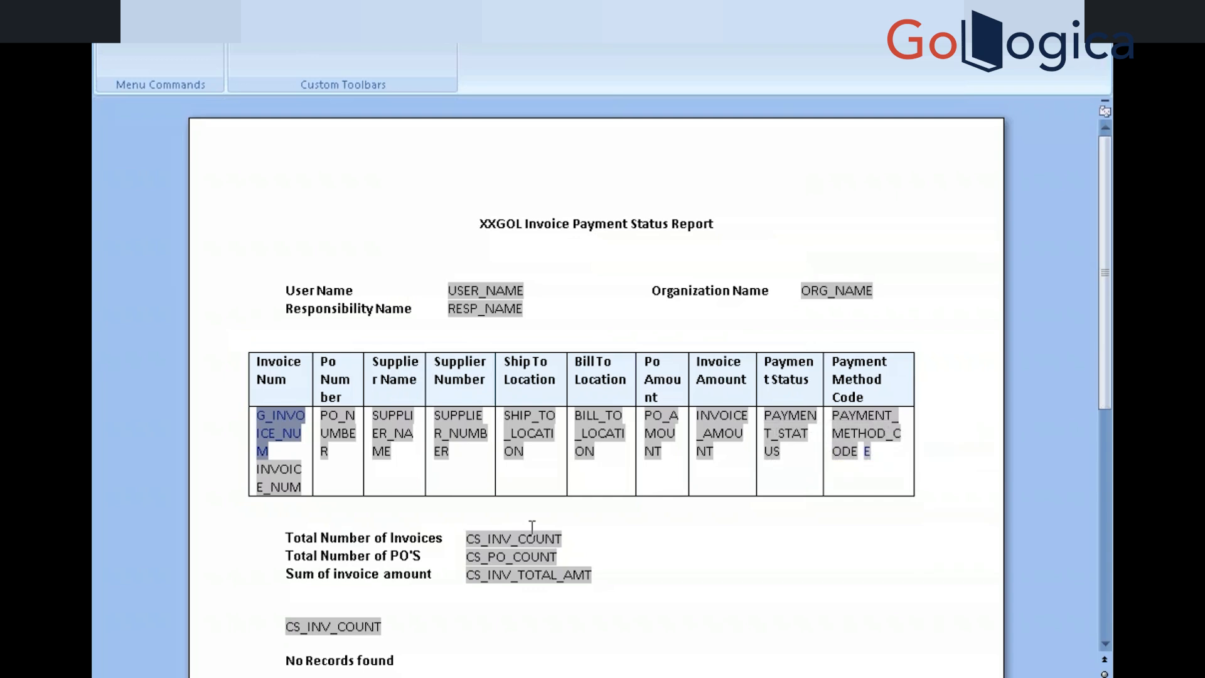
pyautogui.press('Delete')
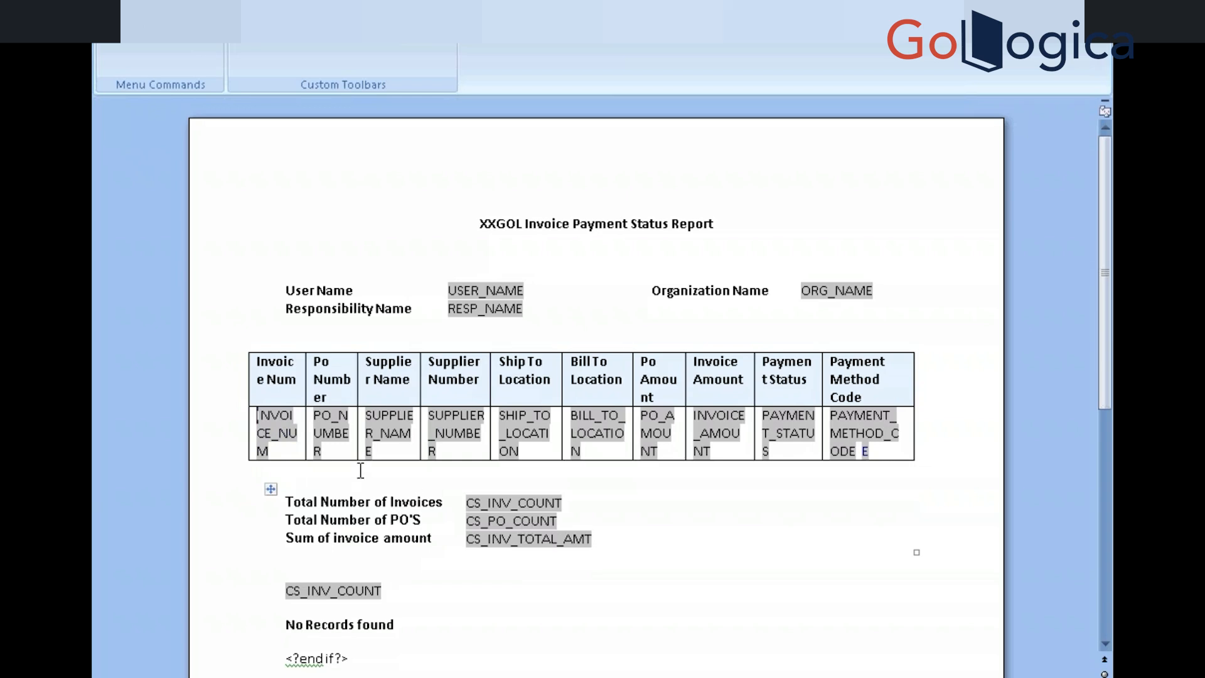
# Copy the E field from Payment Method Code into the Invoice Num cell
pyautogui.click(294, 451)
pyautogui.click(860, 450)
pyautogui.hotkey('shift', 'Right')
pyautogui.hotkey('ctrl', 'c')
pyautogui.click(289, 450)
pyautogui.hotkey('ctrl', 'v')
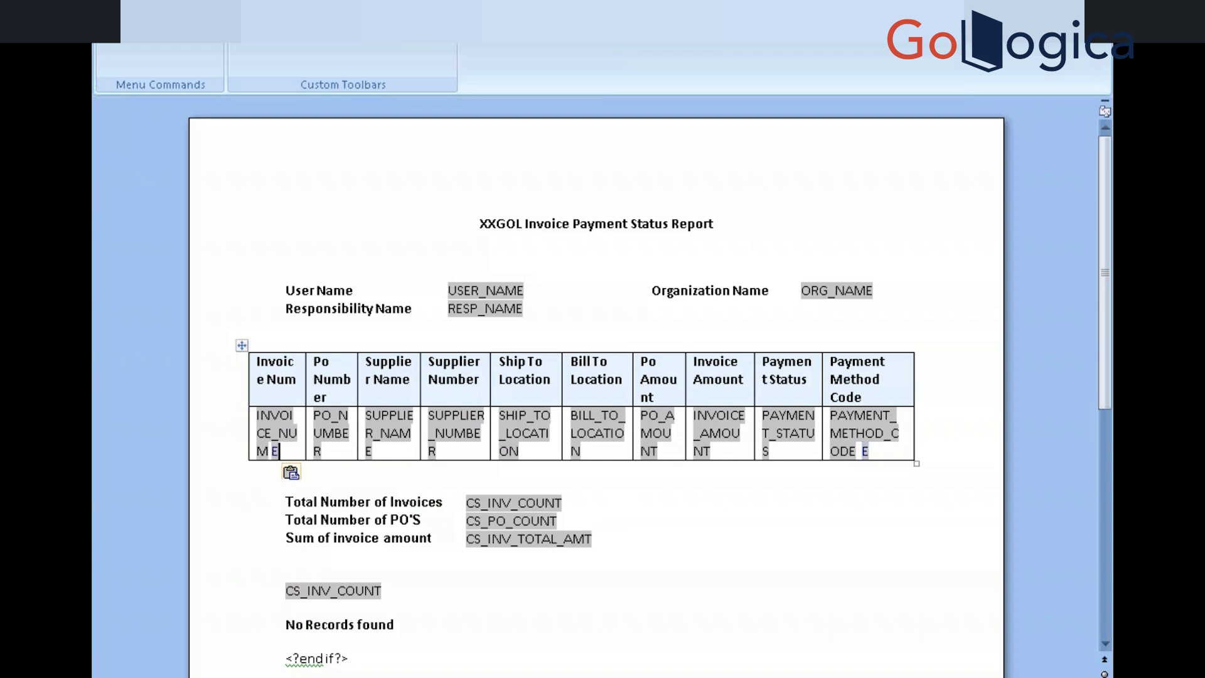
# Move the INVOICE_NUM field so it follows the E field
pyautogui.click(274, 432)
pyautogui.hotkey('ctrl', 'c')
pyautogui.press('Delete')
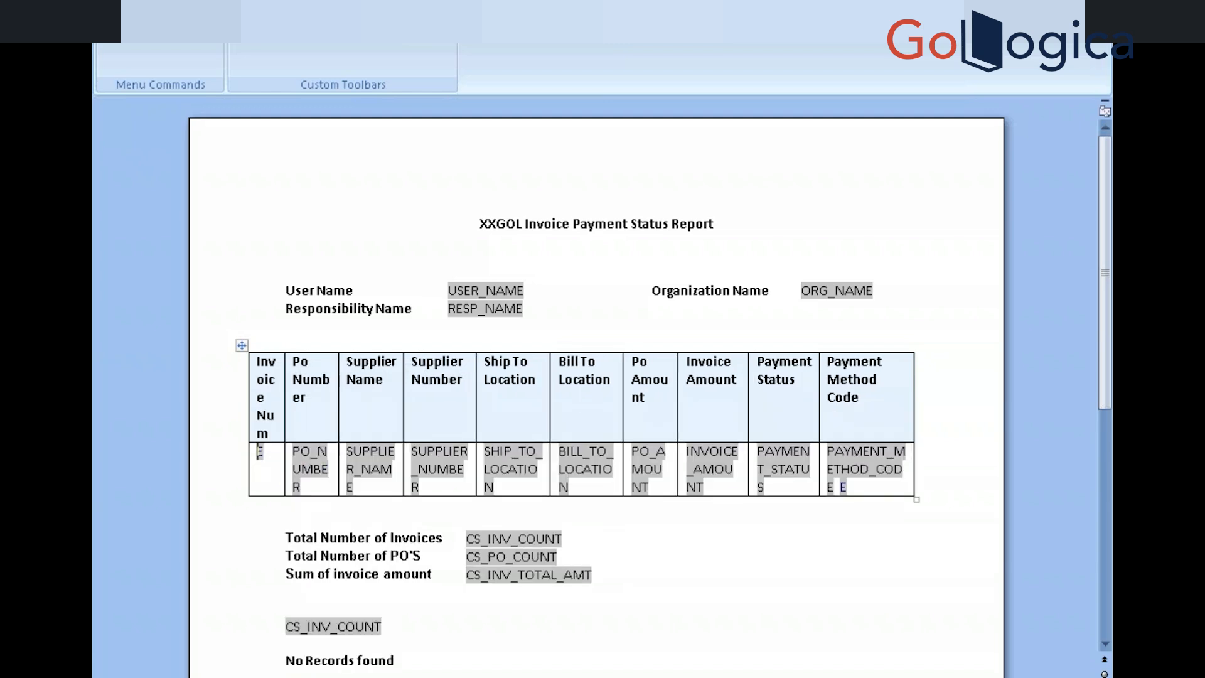
pyautogui.click(269, 448)
pyautogui.hotkey('ctrl', 'v')
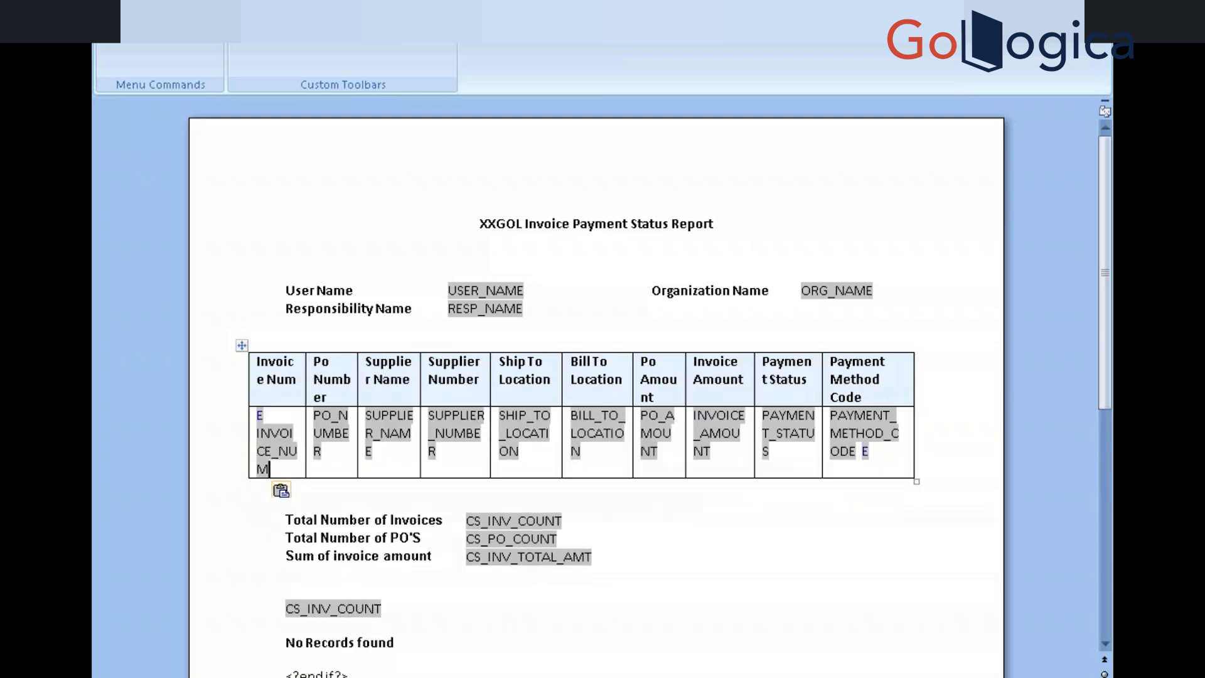
# Set the E field's text to 'For' and its help text to <?for-each:?>
pyautogui.doubleClick(259, 416)
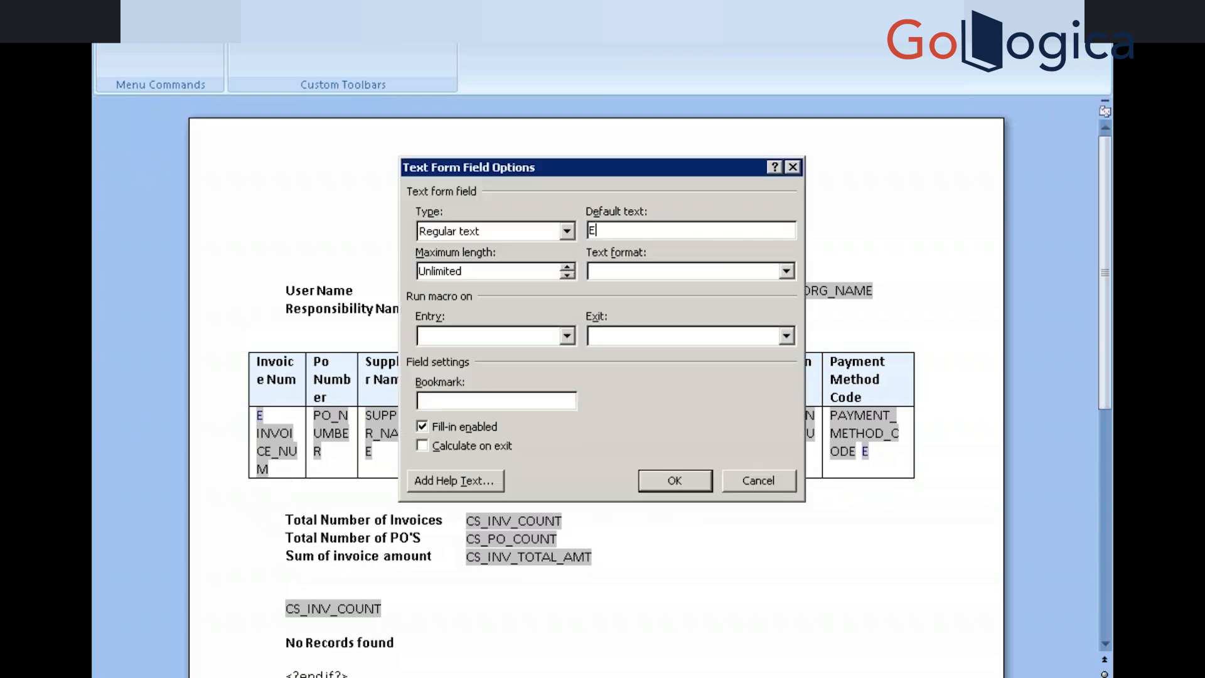
pyautogui.press('BackSpace')
pyautogui.write('For')
pyautogui.click(469, 480)
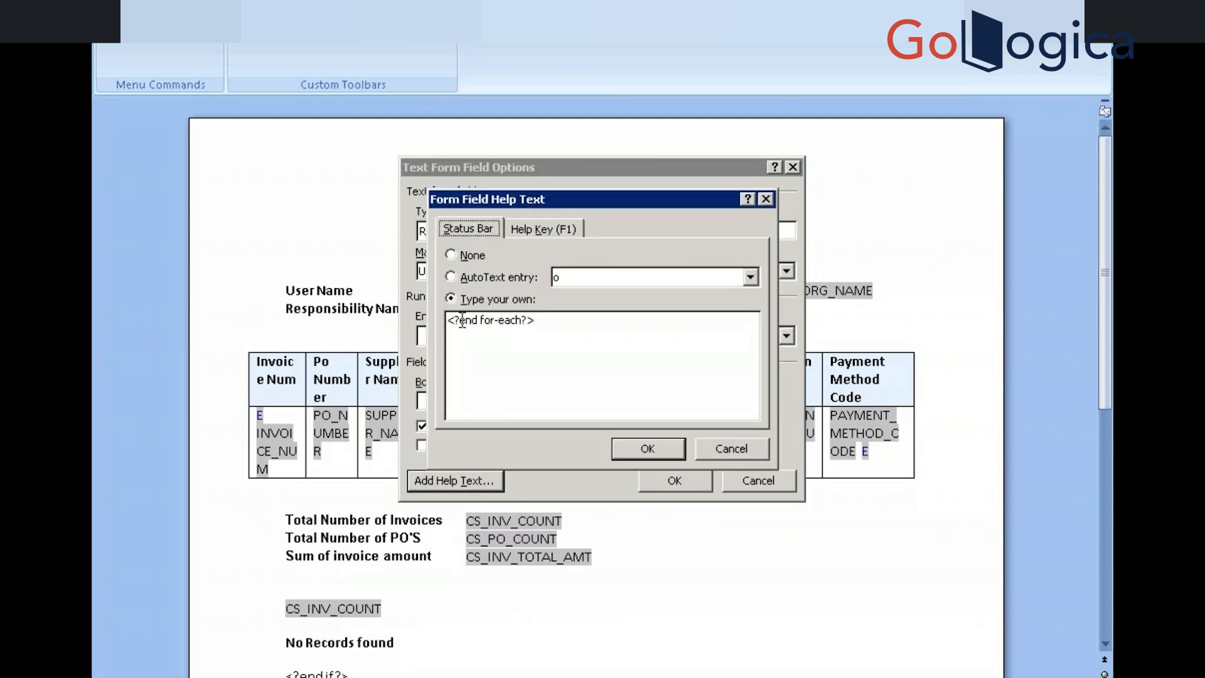
pyautogui.click(485, 318)
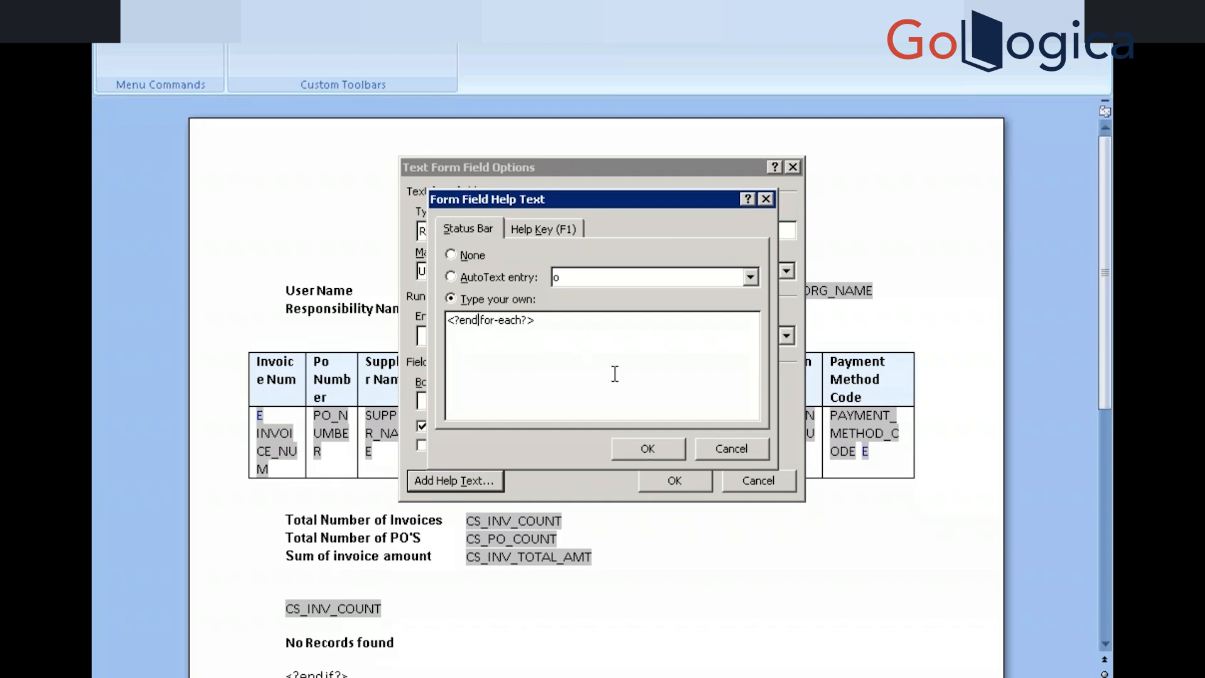
pyautogui.press('BackSpace')
pyautogui.press('BackSpace')
pyautogui.press('BackSpace')
pyautogui.press('BackSpace')
pyautogui.click(501, 321)
pyautogui.write(':')
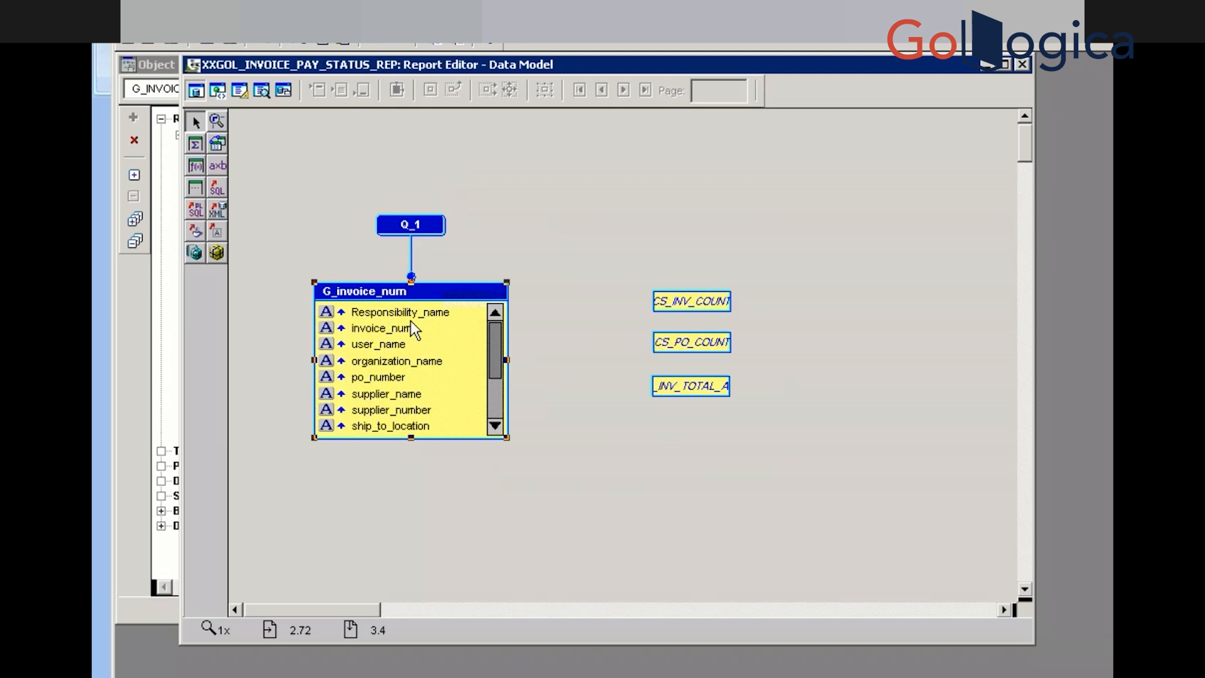
# Select the G_INVOICE_NUM XML Tag in the G_invoice_num Property Inspector to copy it
pyautogui.doubleClick(451, 290)
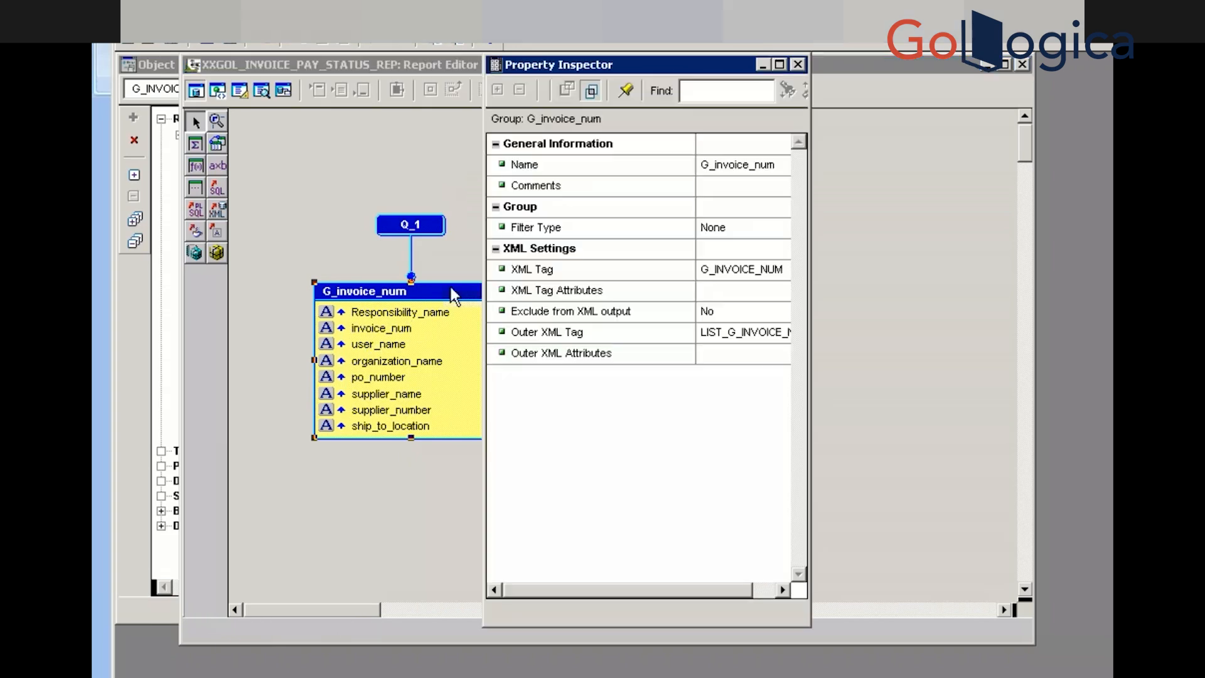
pyautogui.click(725, 272)
pyautogui.hotkey('ctrl', 'c')
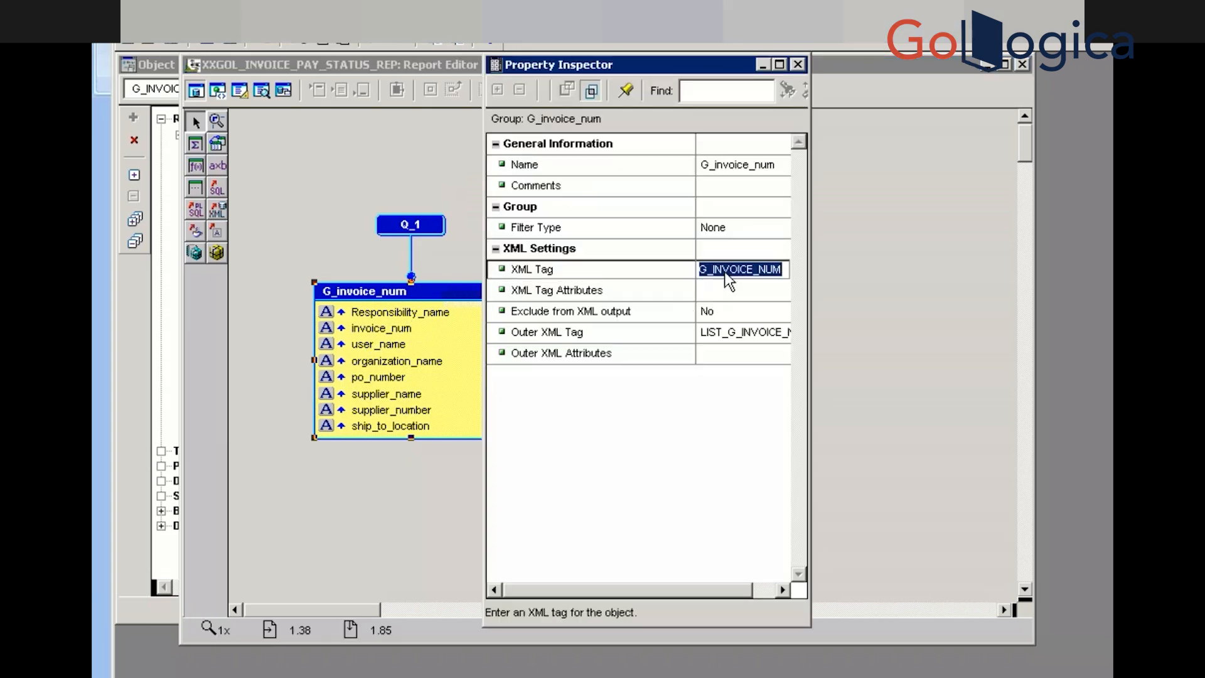
pyautogui.click(724, 271)
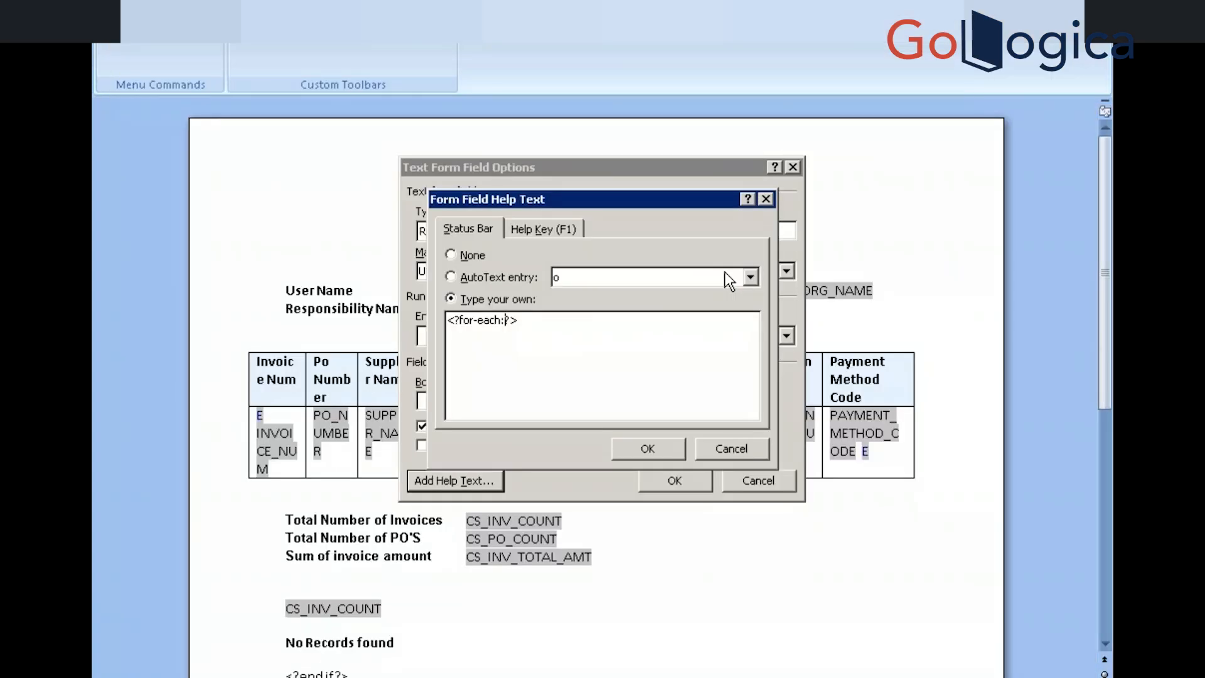
# Paste G_INVOICE_NUM to make the help text <?for-each:G_INVOICE_NUM?> and apply it
pyautogui.hotkey('ctrl', 'v')
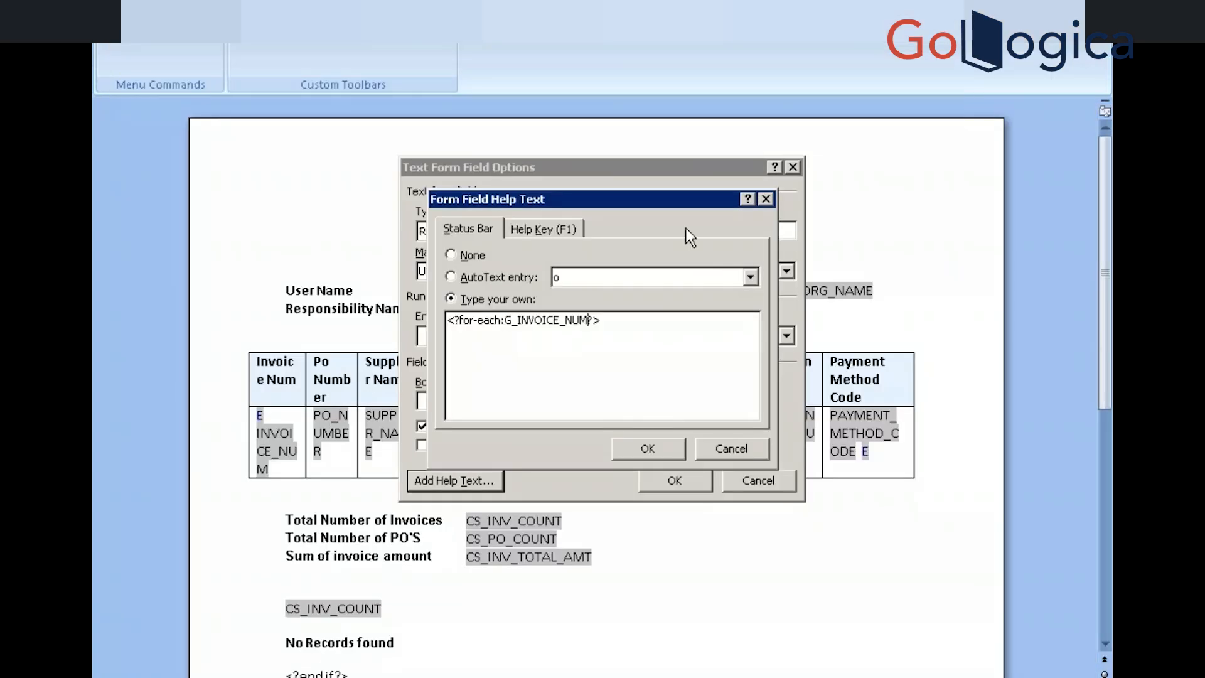
pyautogui.click(650, 451)
pyautogui.click(669, 481)
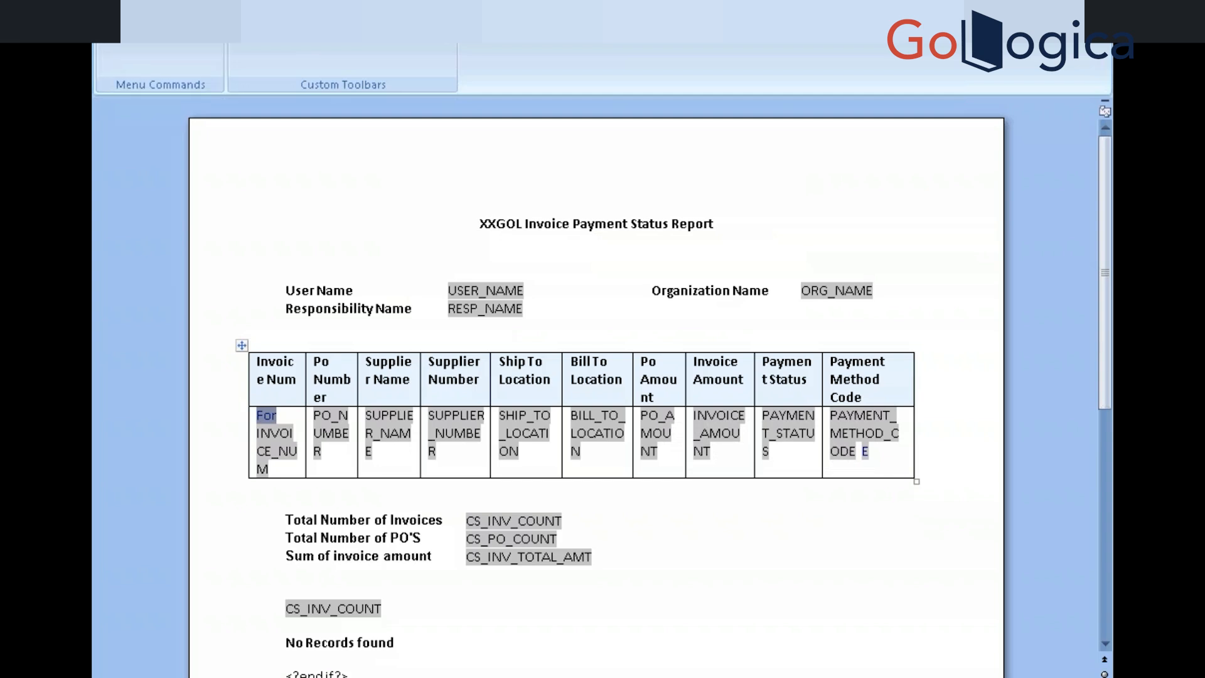
# Save the template over XXGOL Invoice Payment Status Report.rtf in the user folder on E:
pyautogui.click(112, 22)
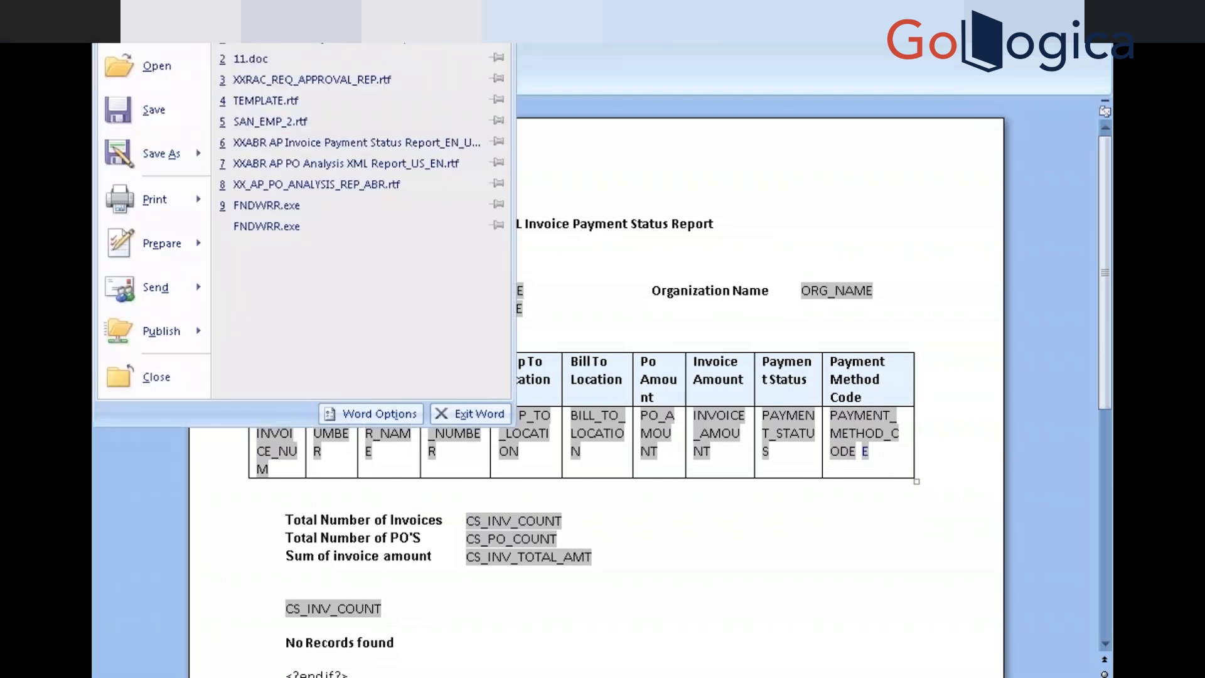
pyautogui.click(158, 148)
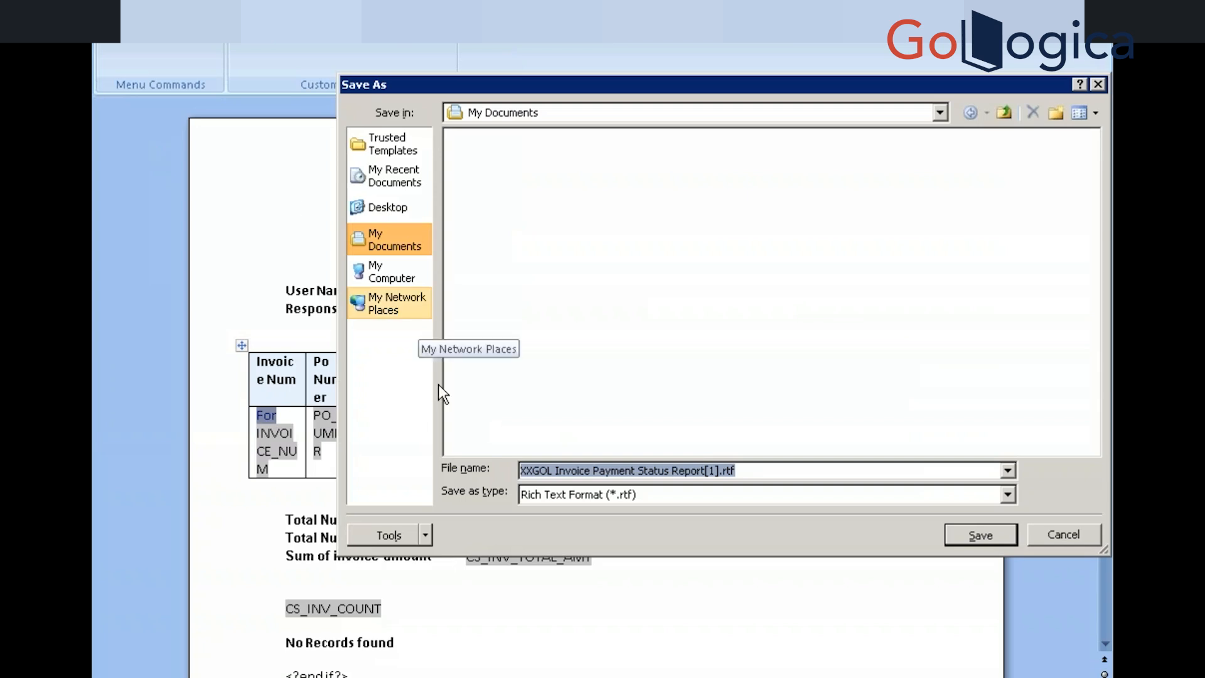
pyautogui.click(386, 300)
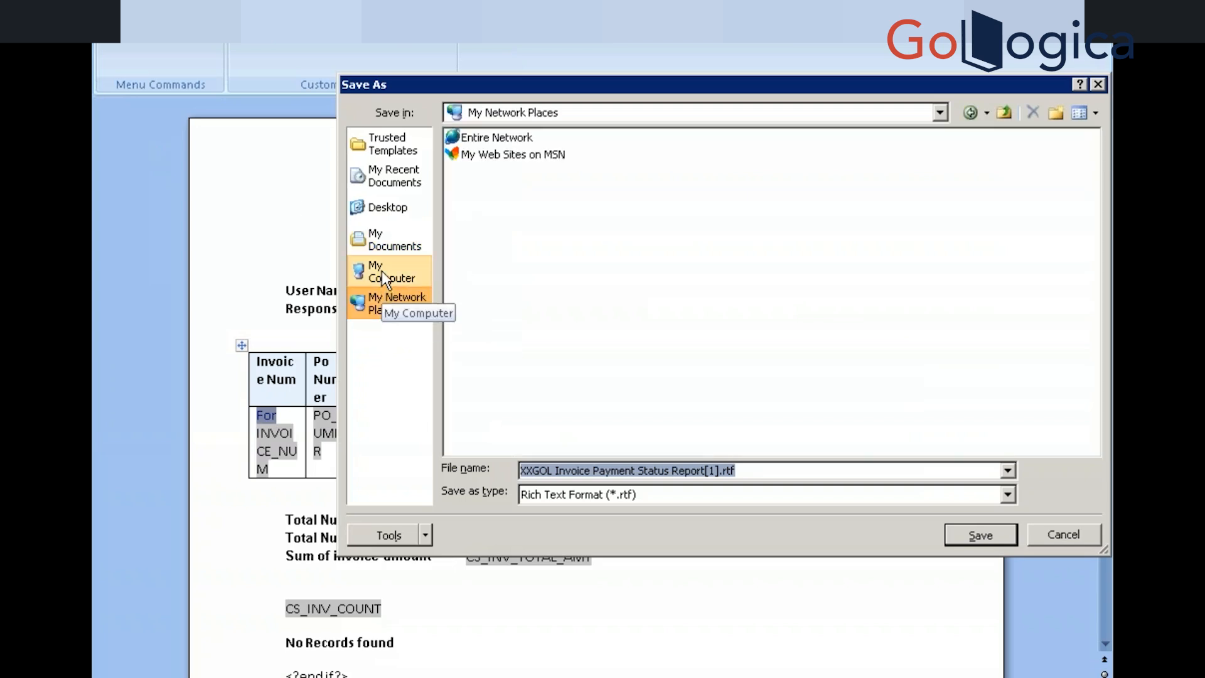
pyautogui.click(381, 271)
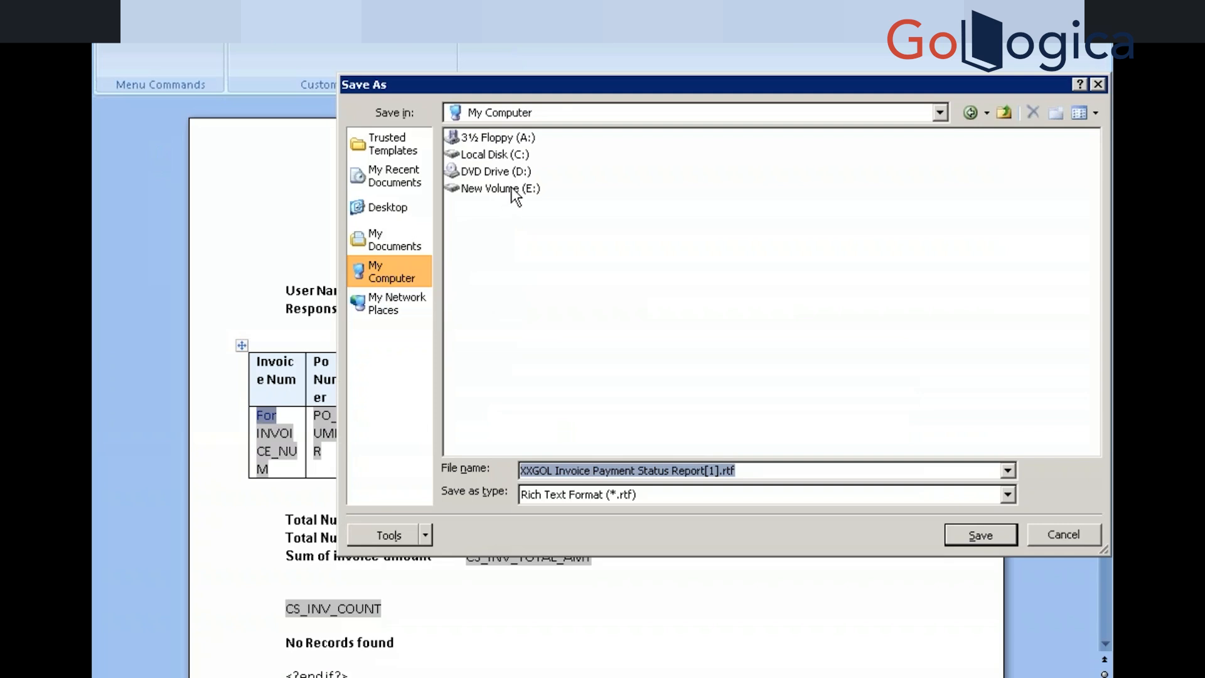
pyautogui.doubleClick(510, 188)
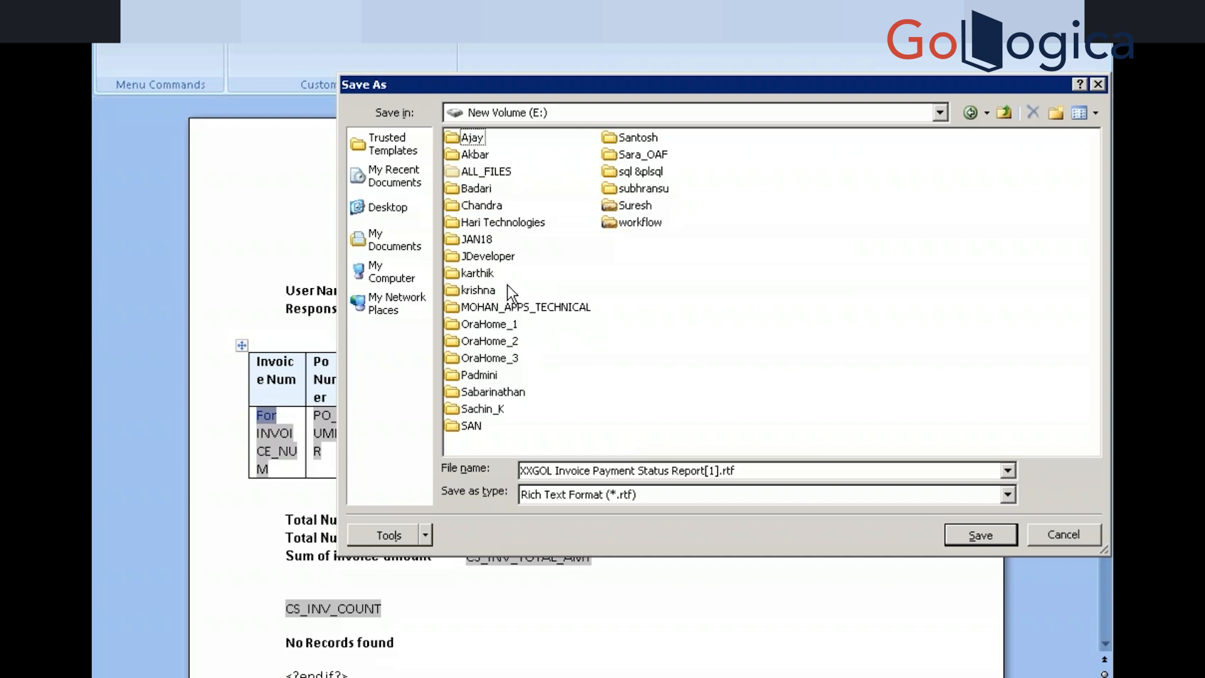
pyautogui.doubleClick(482, 408)
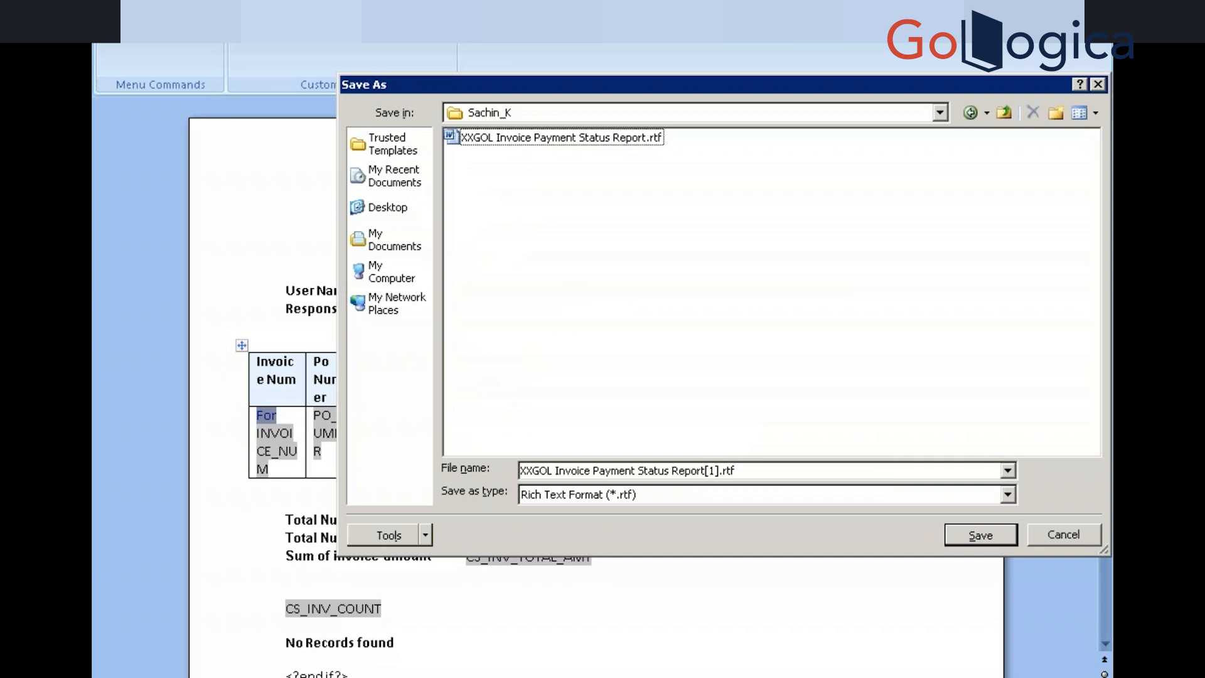
pyautogui.click(582, 137)
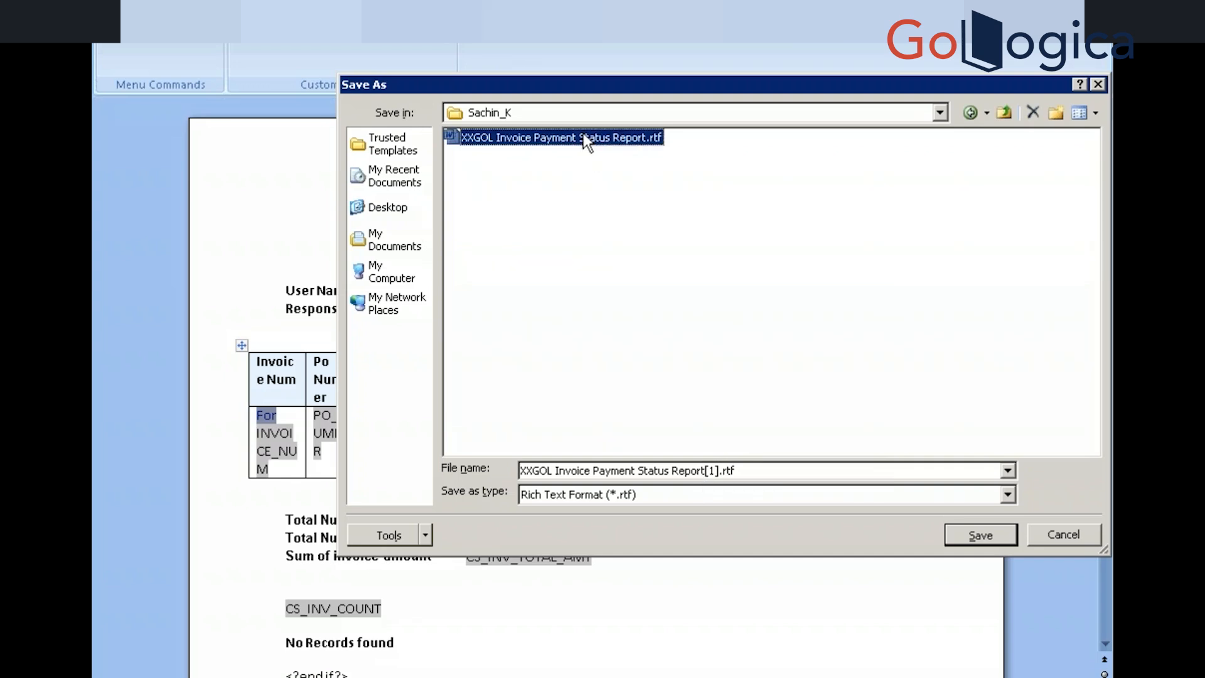
pyautogui.click(968, 537)
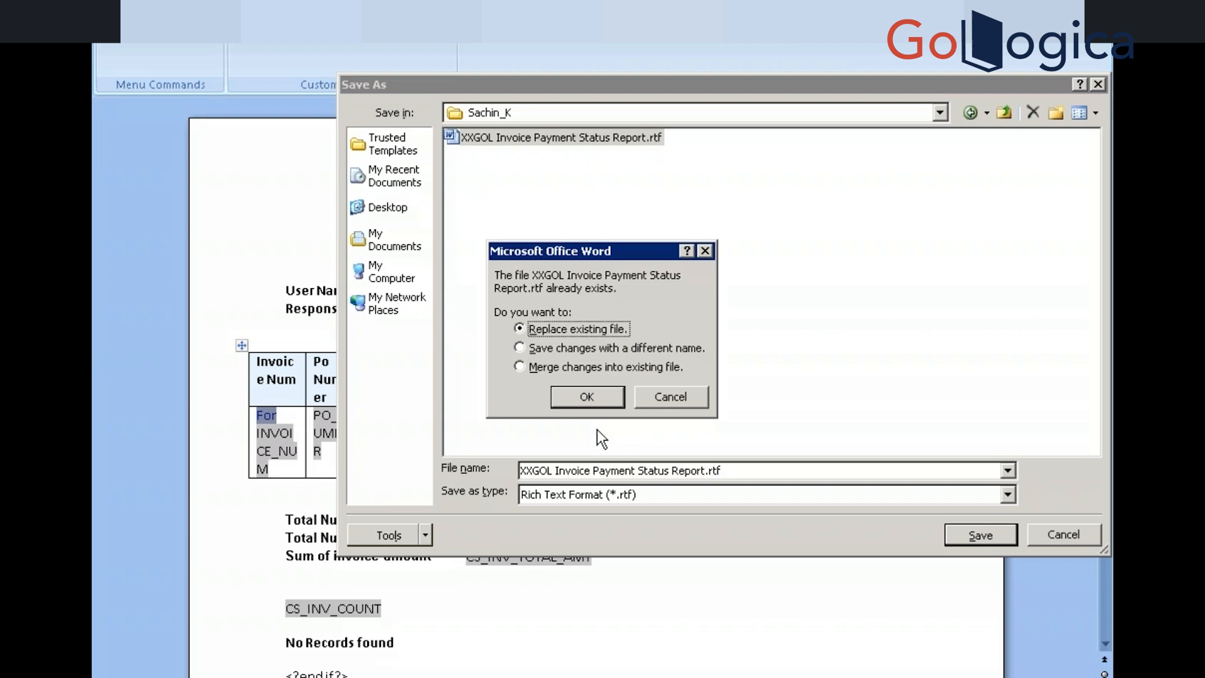
pyautogui.click(586, 396)
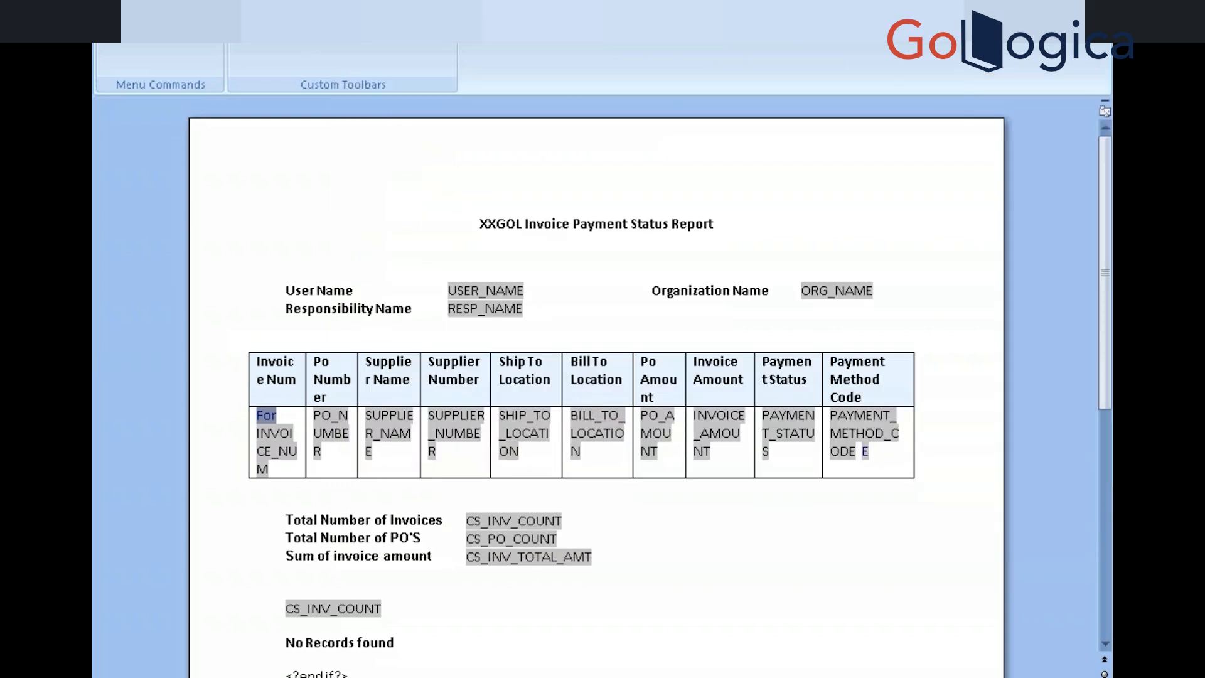
pyautogui.hotkey('alt', 'Tab')
pyautogui.hotkey('alt', 'Tab')
pyautogui.hotkey('alt', 'Tab')
# Upload the newly saved .rtf as the XXGOL Invoice Payment Status Report template file and apply the update
pyautogui.press('Tab')
pyautogui.press('Tab')
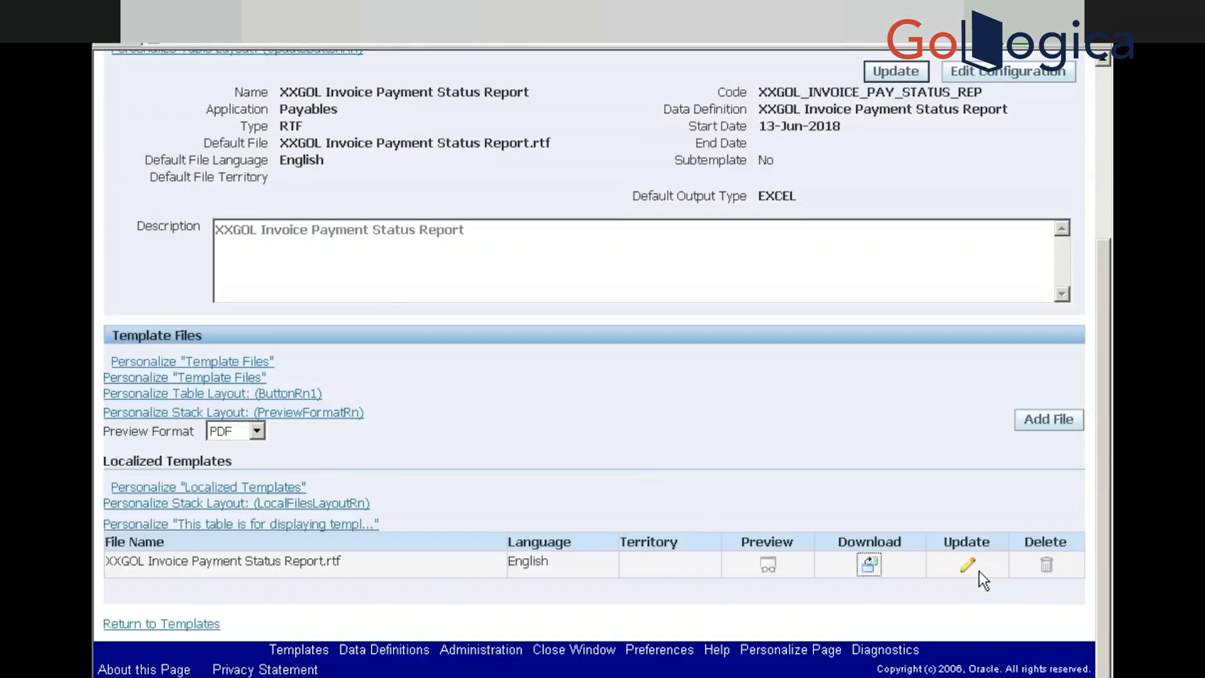
pyautogui.click(969, 565)
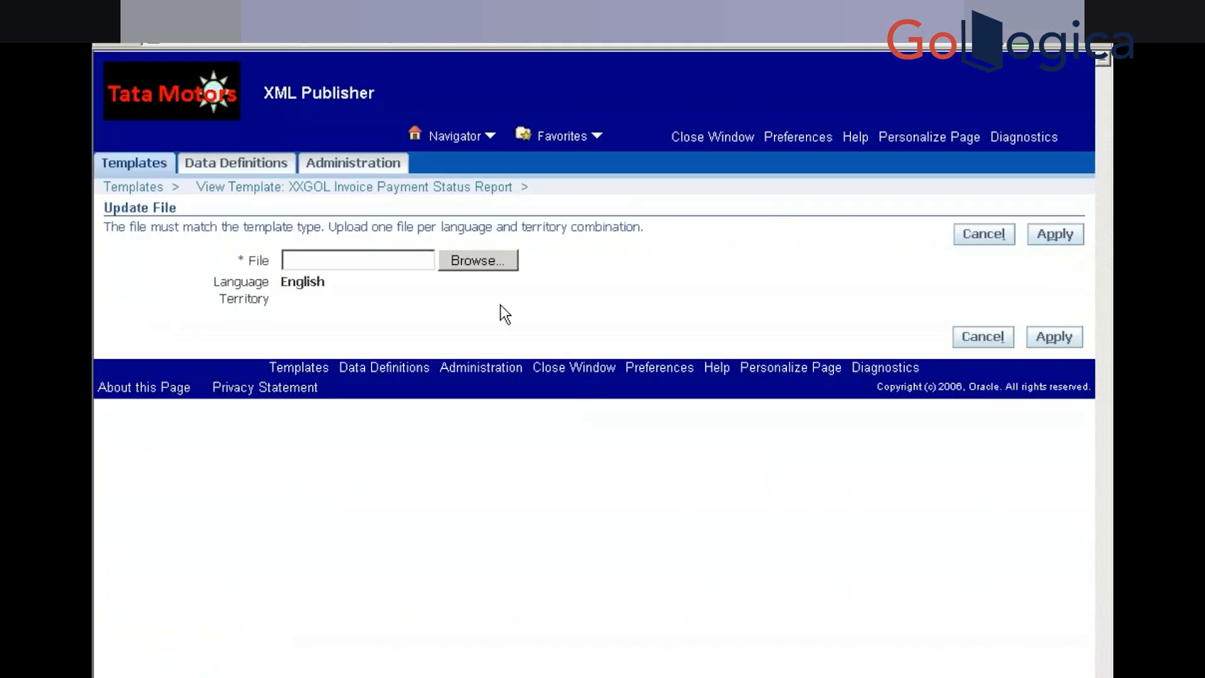
pyautogui.click(476, 262)
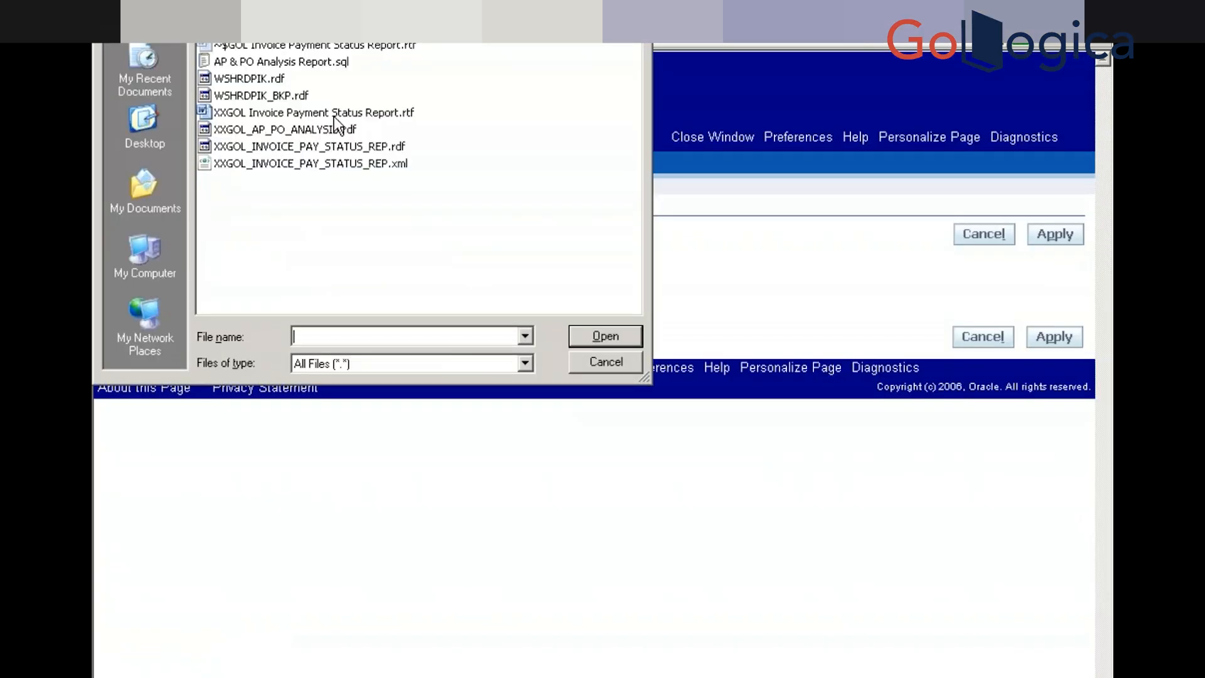
pyautogui.click(339, 115)
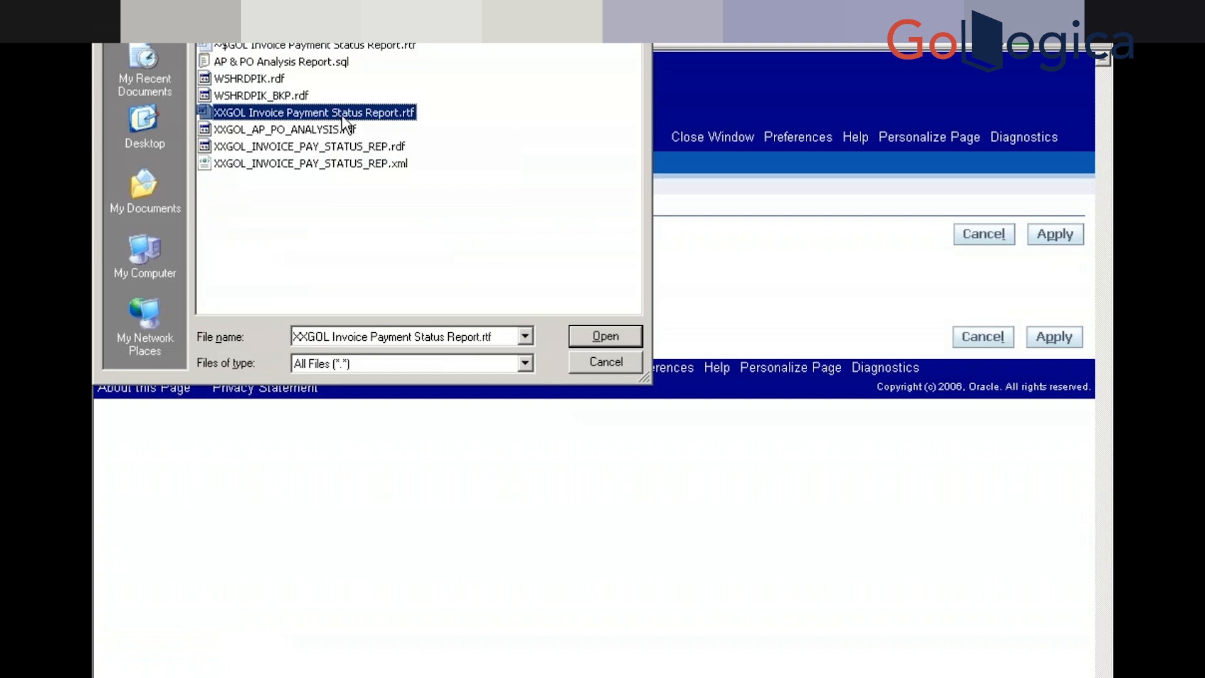
pyautogui.click(583, 332)
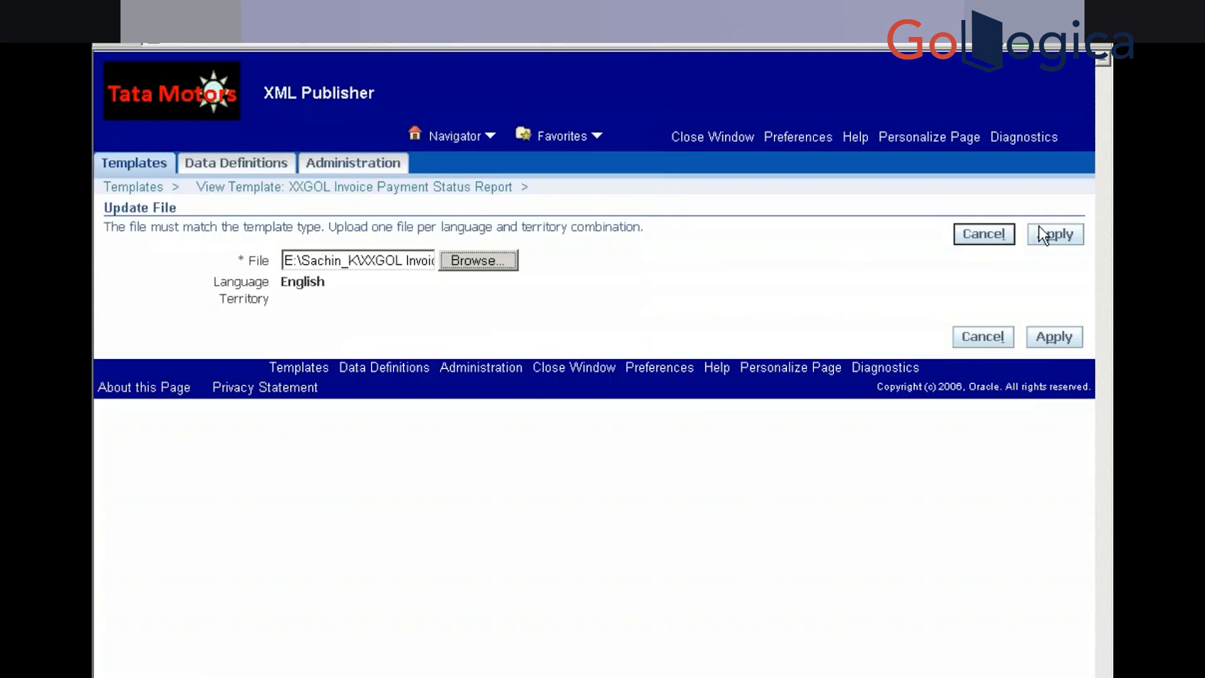
pyautogui.click(1051, 234)
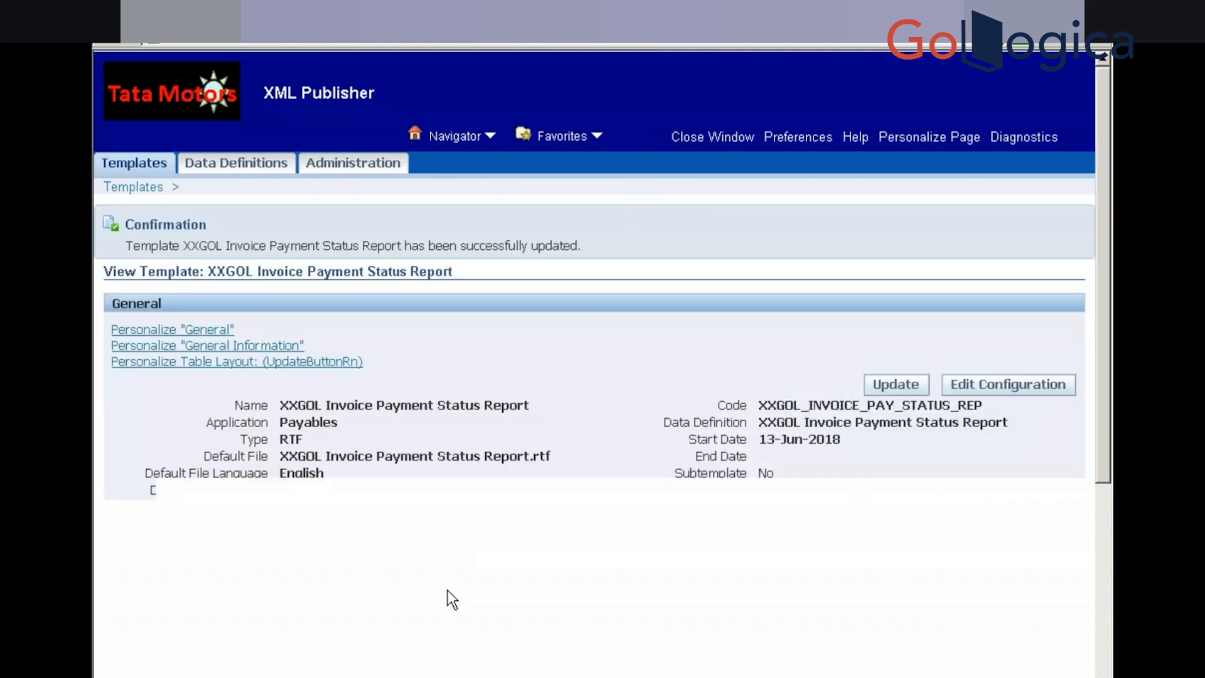
pyautogui.hotkey('alt', 'Tab')
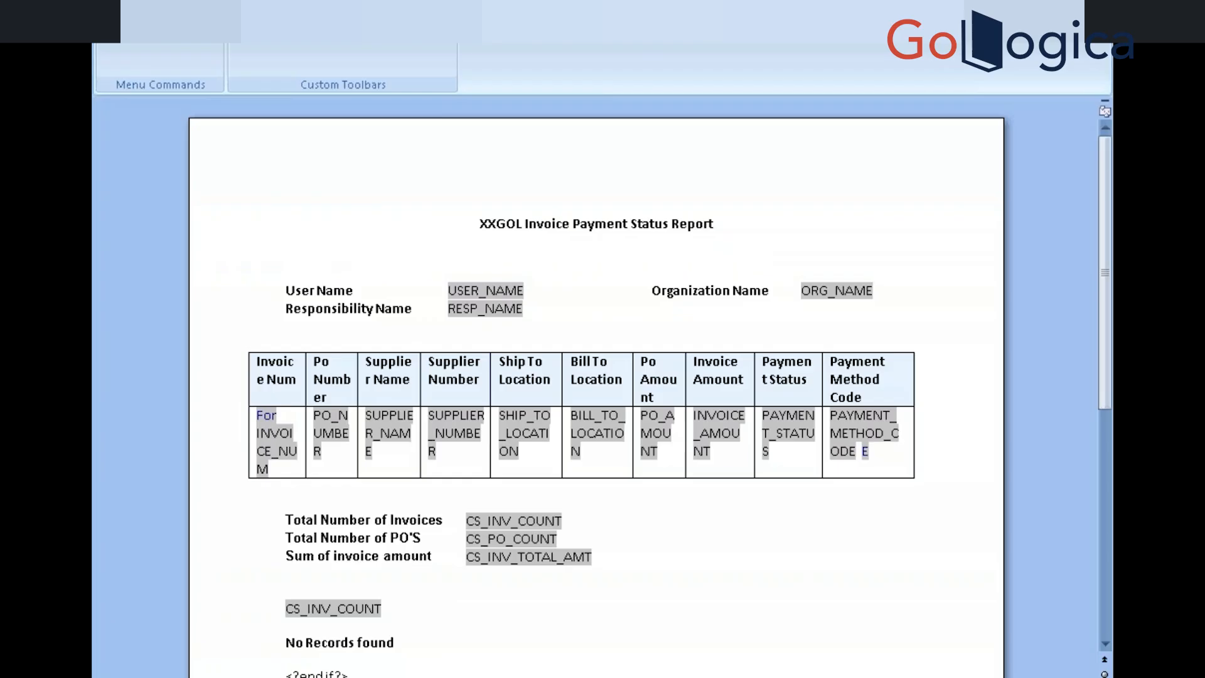
pyautogui.hotkey('alt', 'Tab')
pyautogui.hotkey('alt', 'Tab')
pyautogui.hotkey('alt', 'Tab')
pyautogui.hotkey('alt', 'Tab')
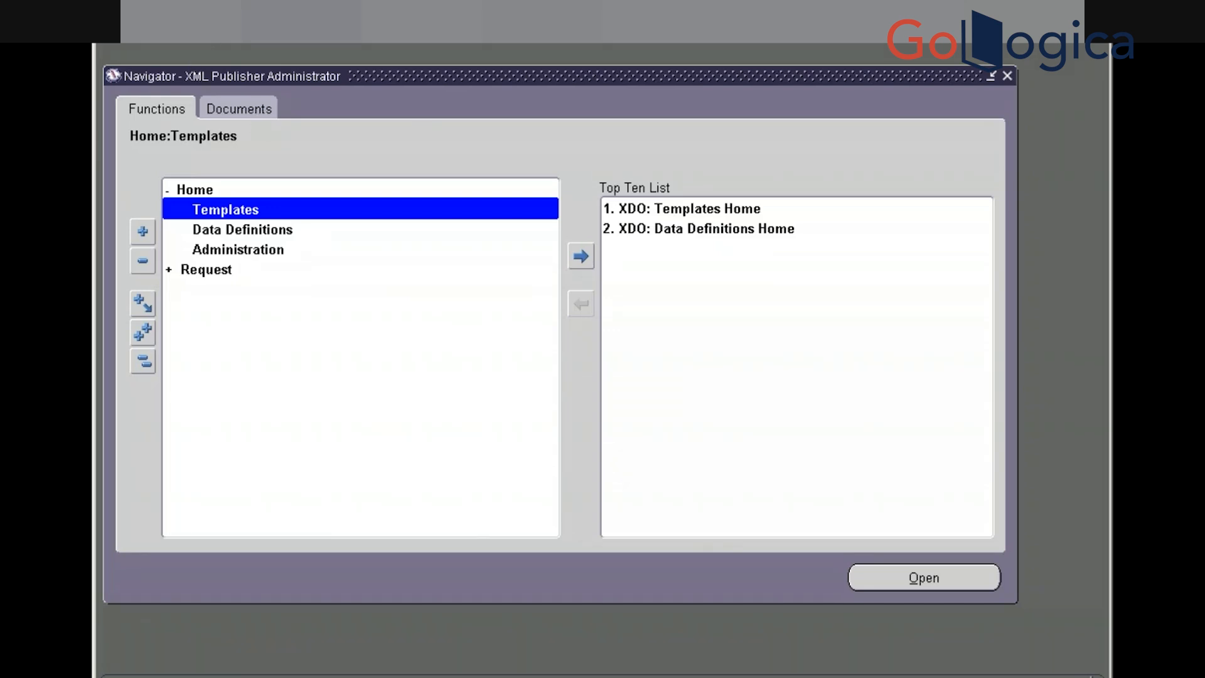
# Switch to the Payables, Vision Operations (USA) responsibility and open the concurrent Requests window
pyautogui.click(255, 31)
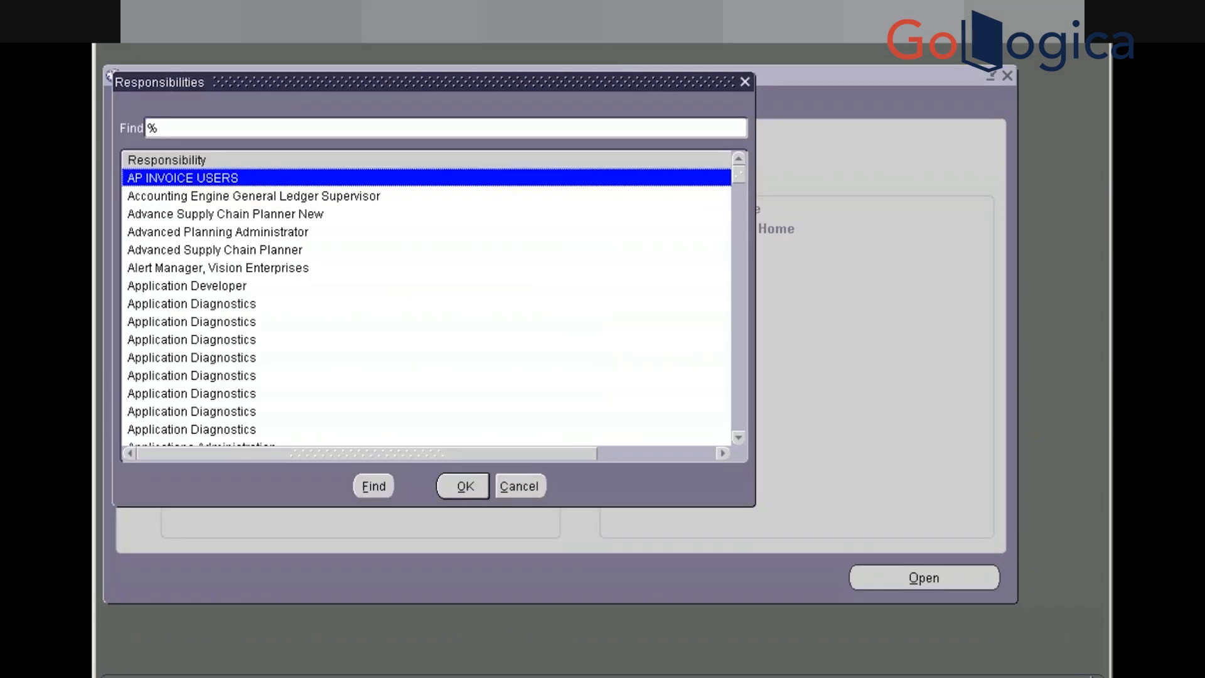
pyautogui.write('pay')
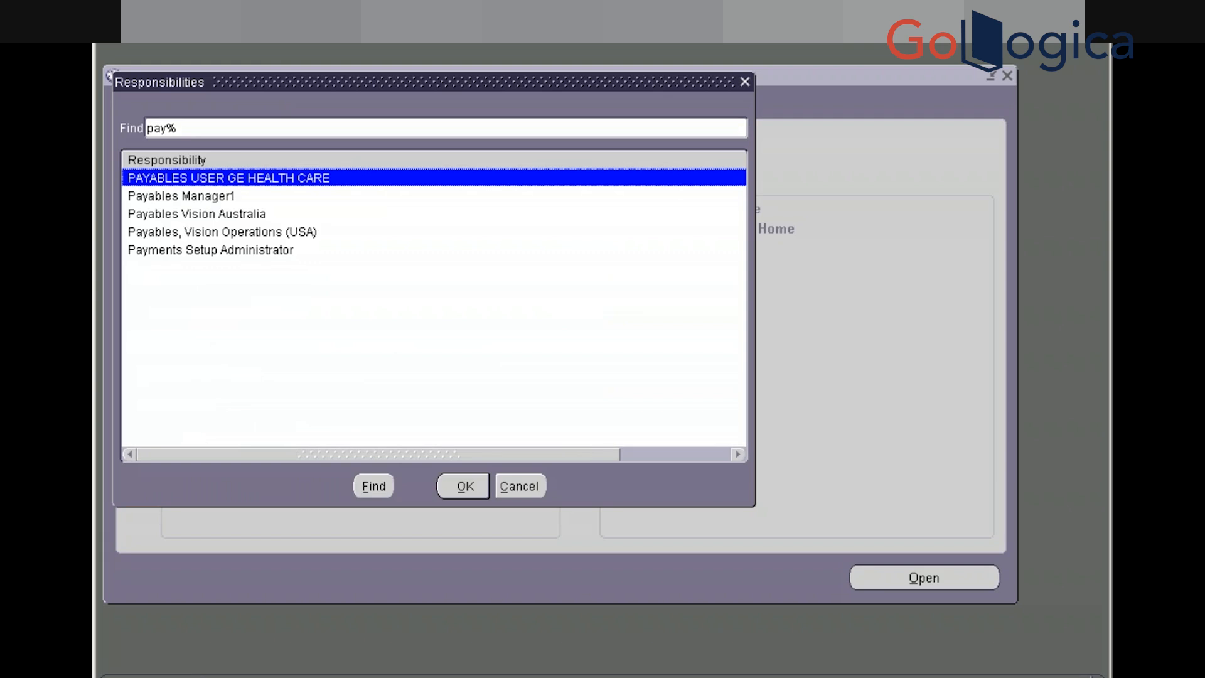
pyautogui.press('Down')
pyautogui.press('Down')
pyautogui.press('Down')
pyautogui.press('Return')
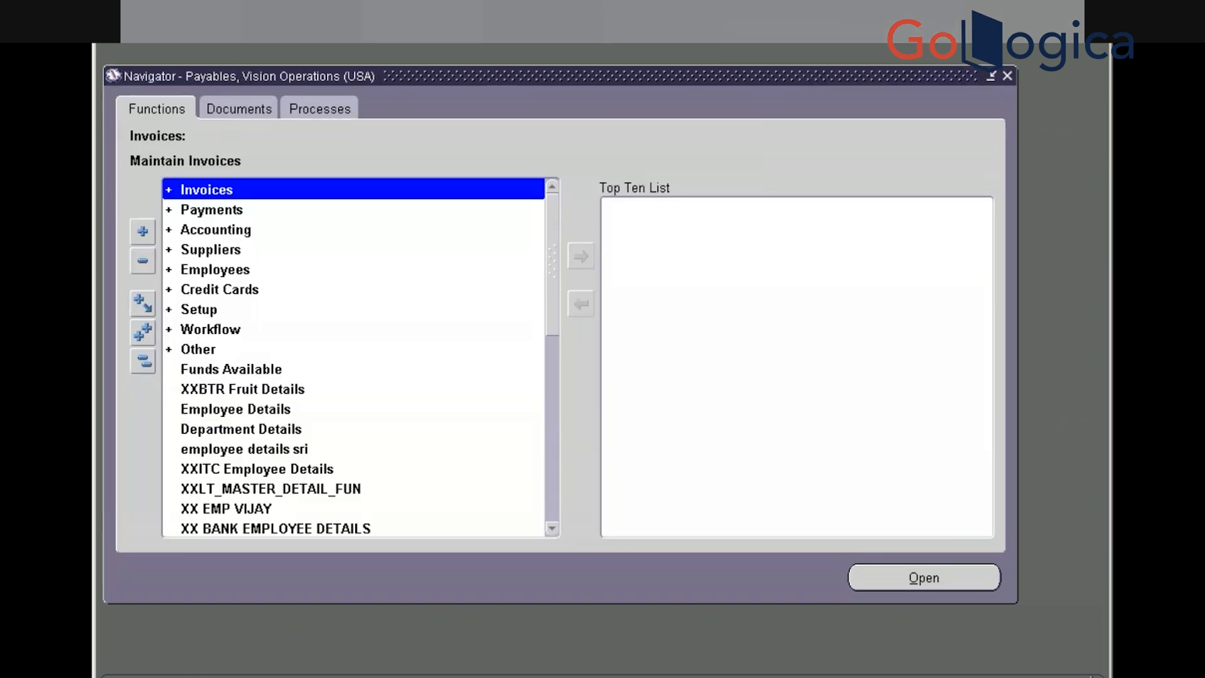
pyautogui.click(170, 4)
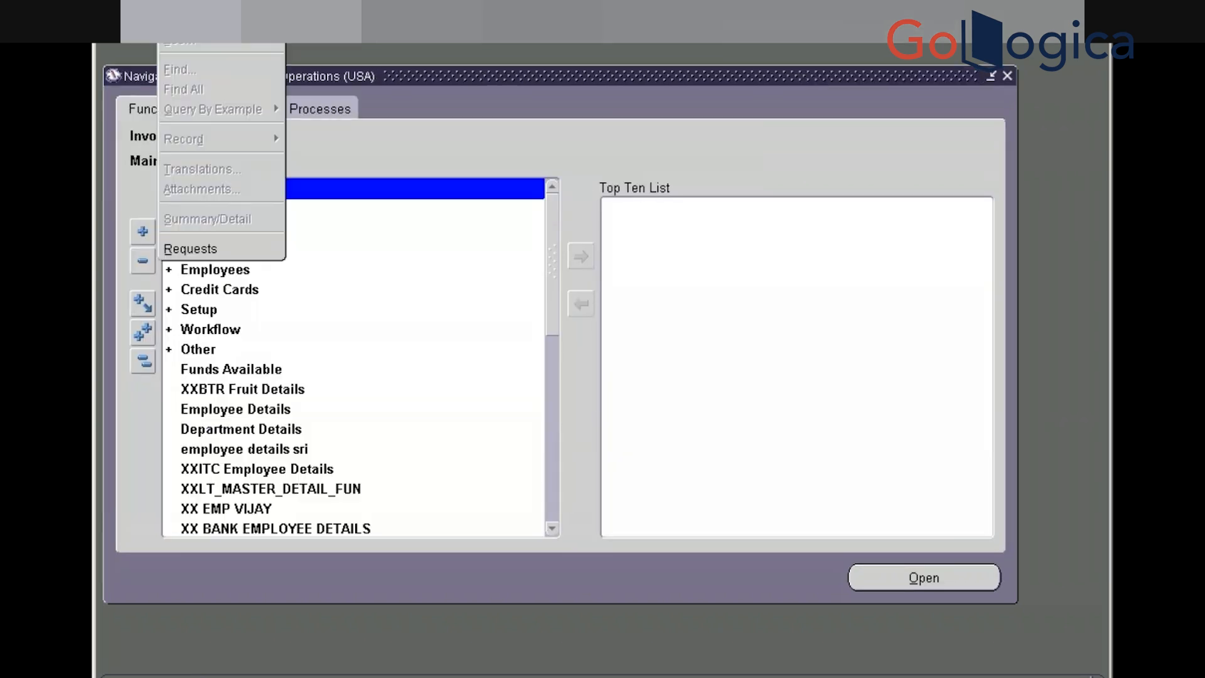
pyautogui.click(211, 249)
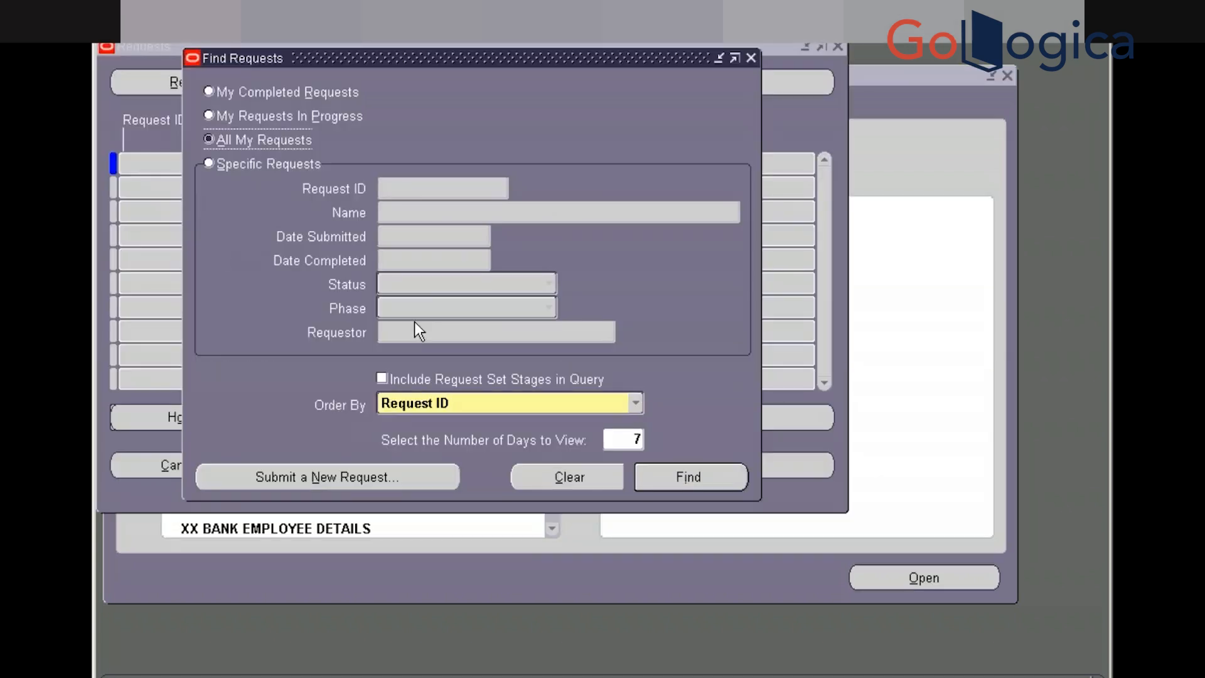
# Submit a single XXGOL Invoice Payment Status Report request with payment status Not paid
pyautogui.click(358, 477)
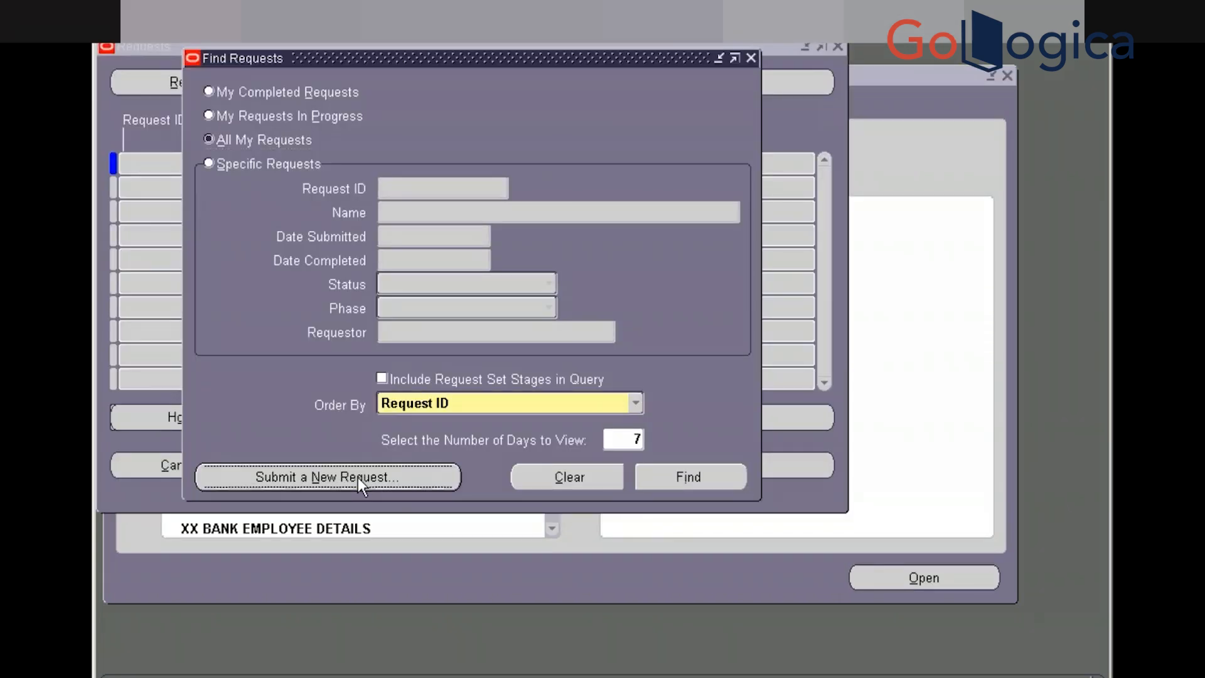
pyautogui.click(439, 390)
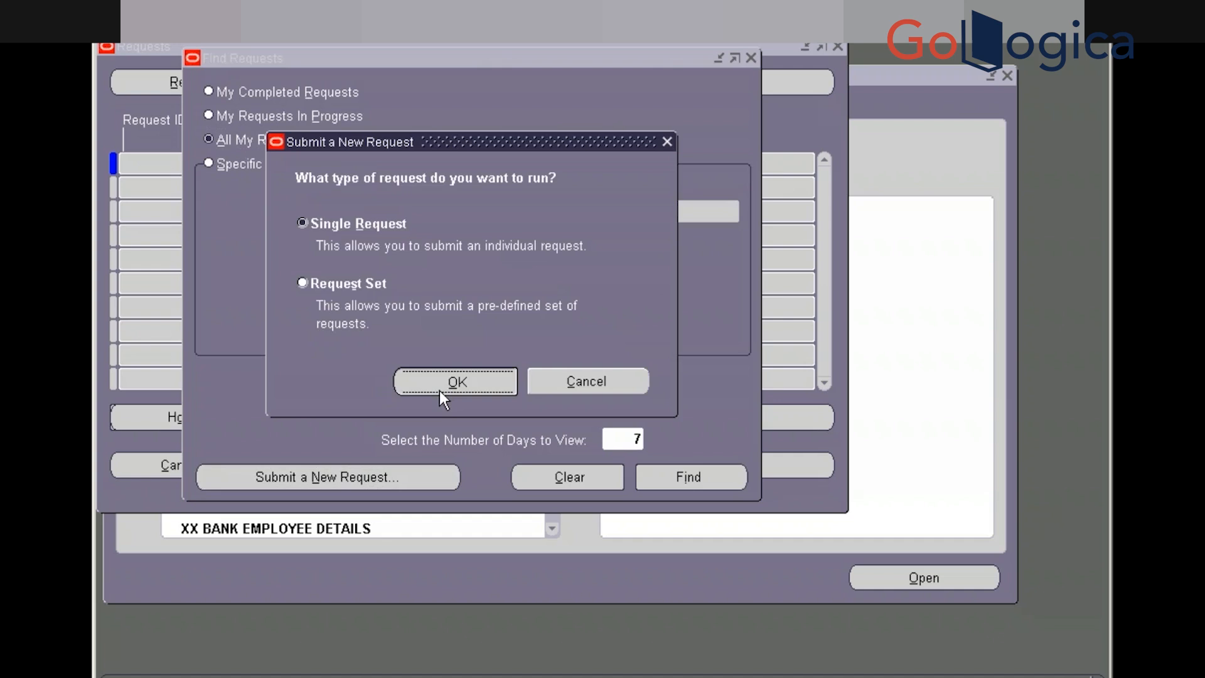
pyautogui.write('XXGOL')
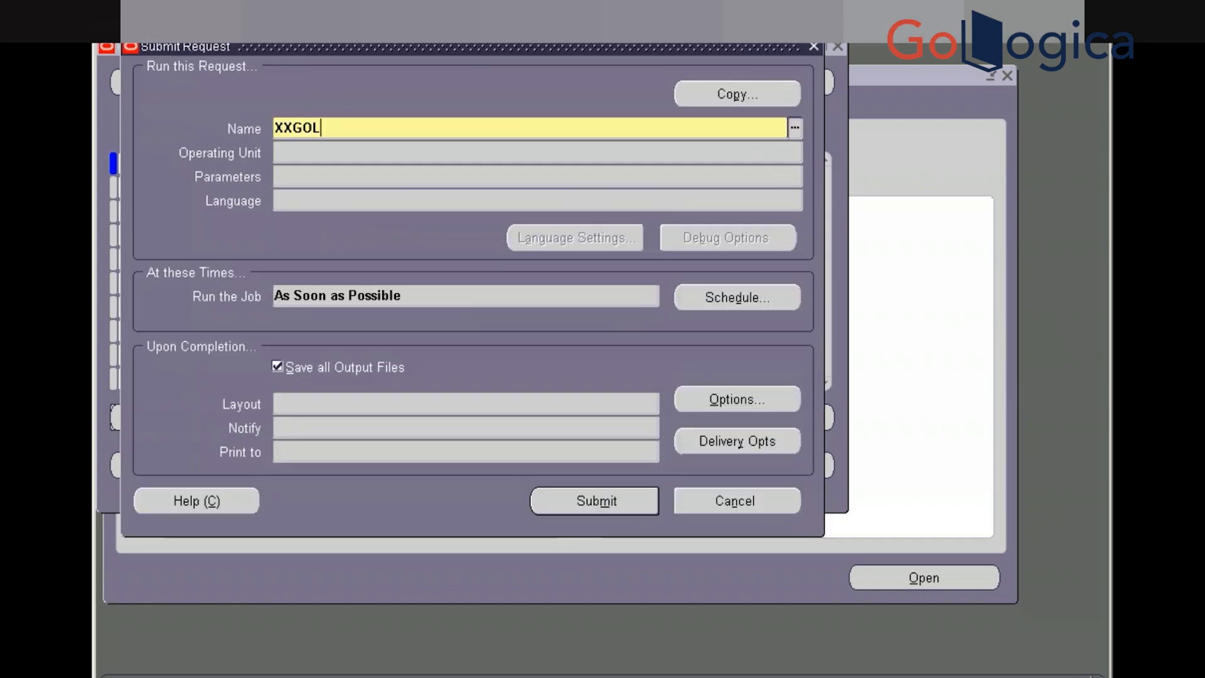
pyautogui.press('Tab')
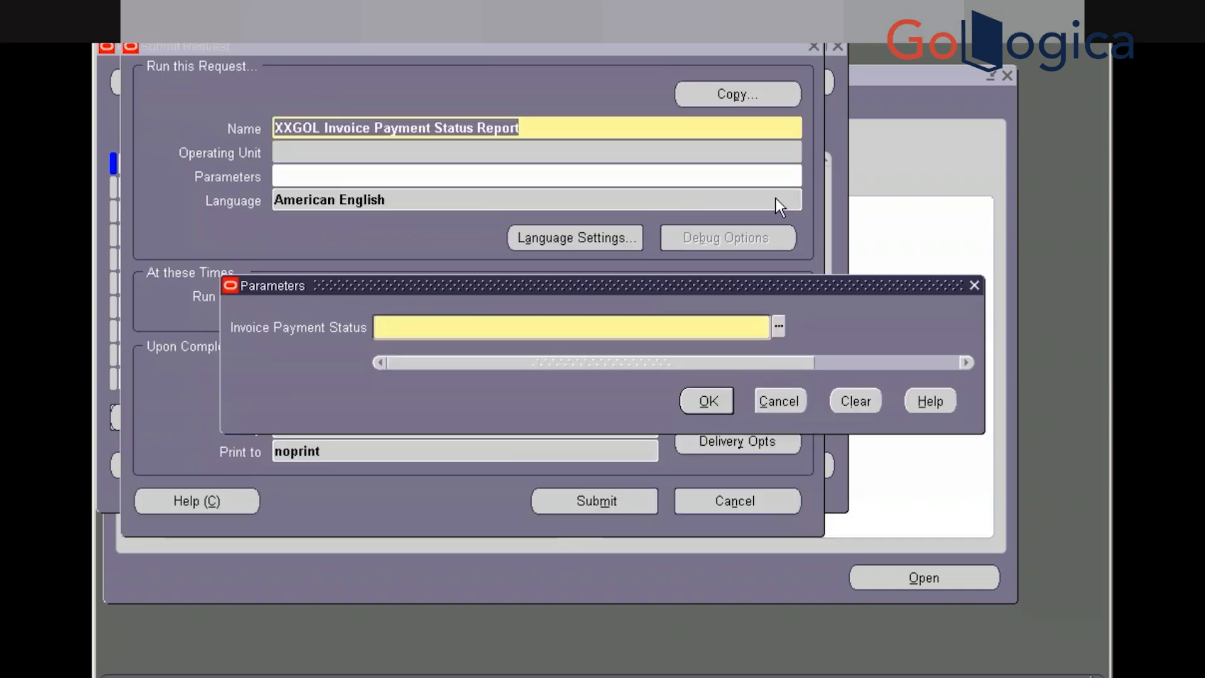
pyautogui.click(778, 326)
pyautogui.press('Down')
pyautogui.press('Return')
pyautogui.click(698, 402)
pyautogui.click(630, 501)
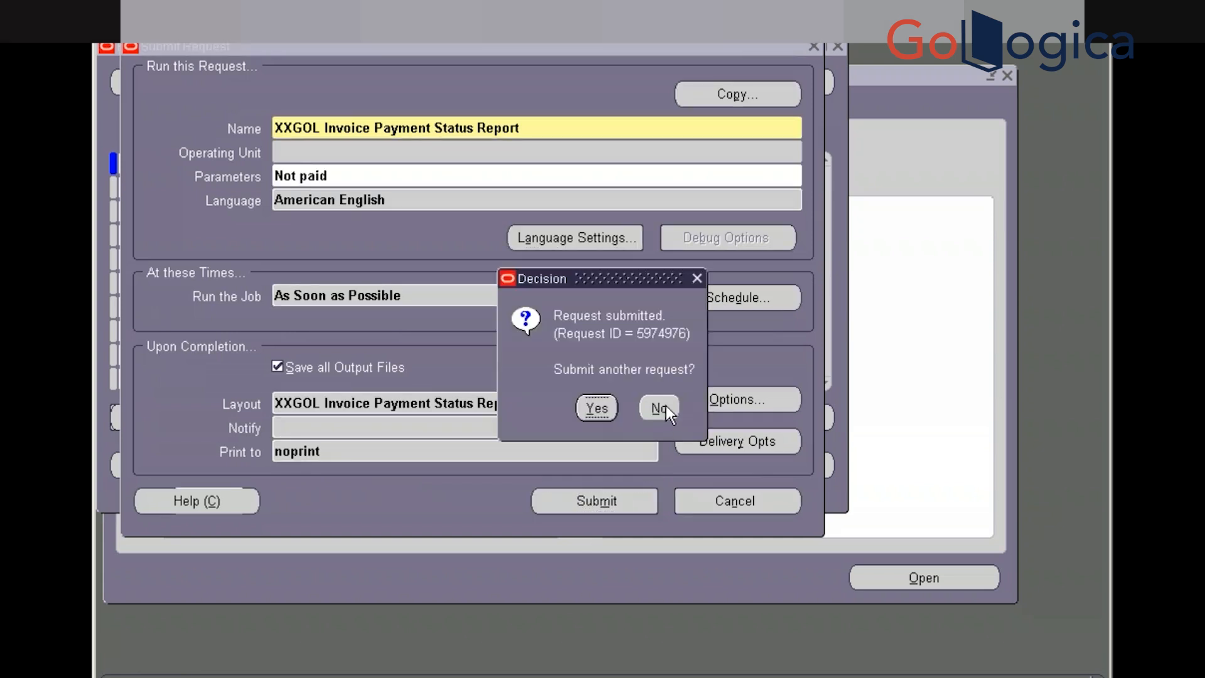
pyautogui.click(667, 406)
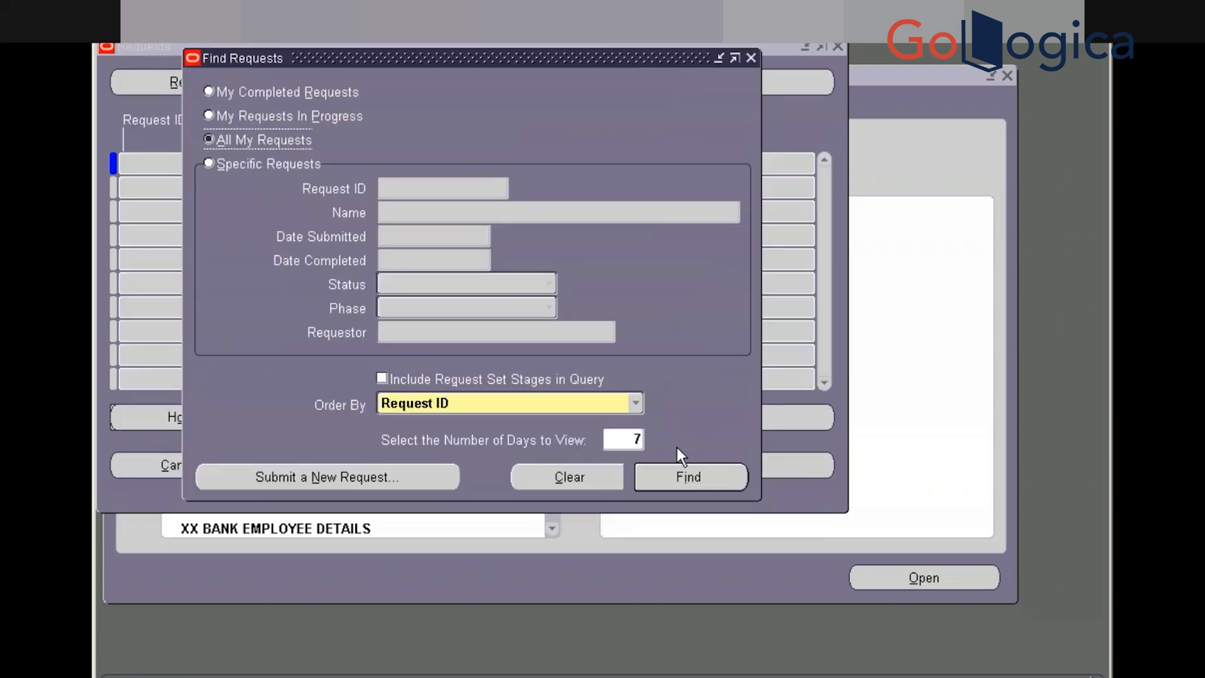
# Find the recent requests and refresh until the Not paid request shows Completed
pyautogui.click(691, 477)
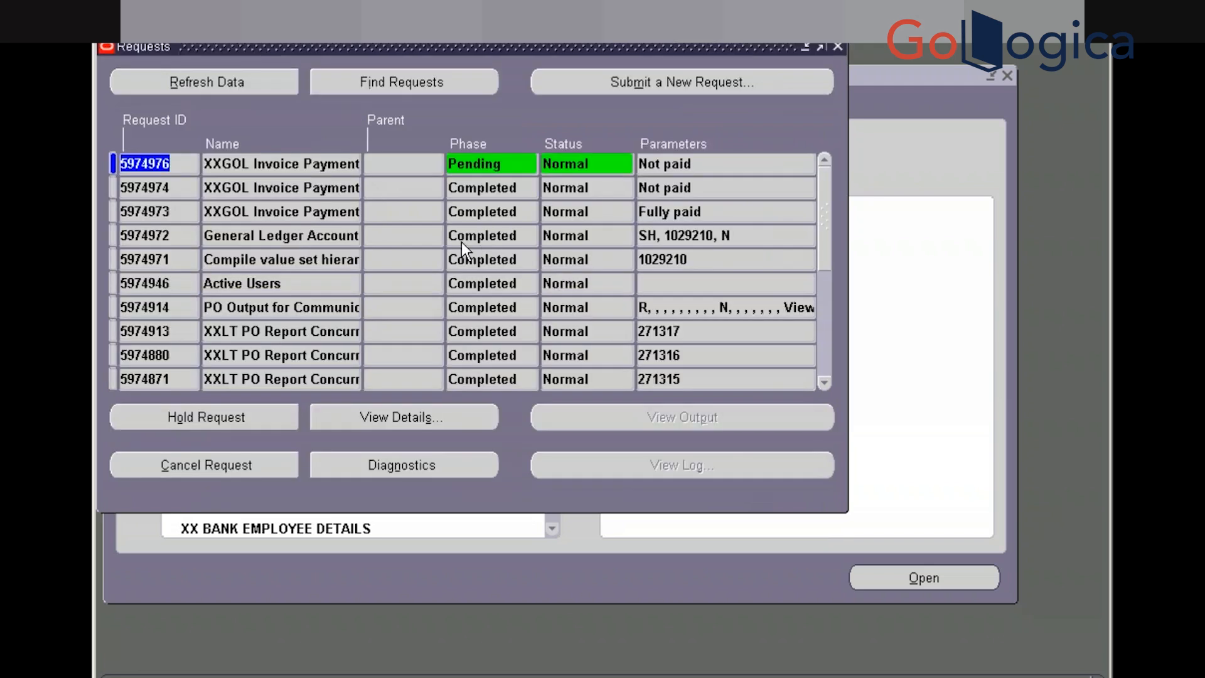
pyautogui.click(243, 84)
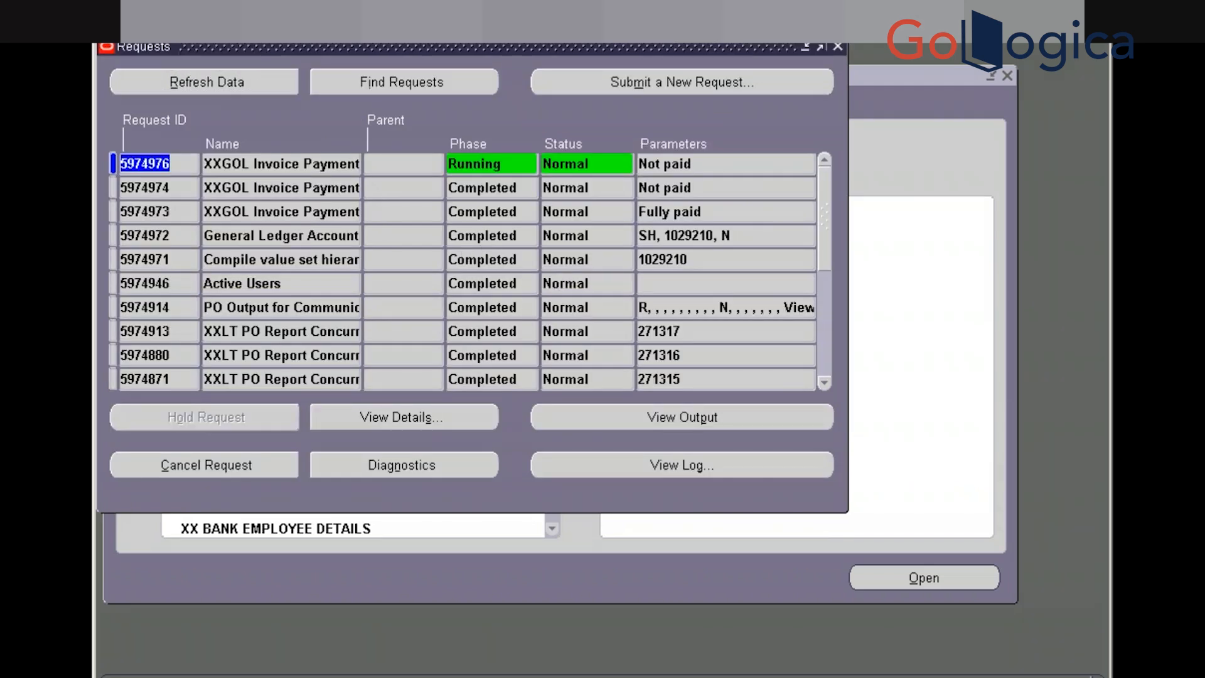
pyautogui.click(242, 85)
pyautogui.click(243, 84)
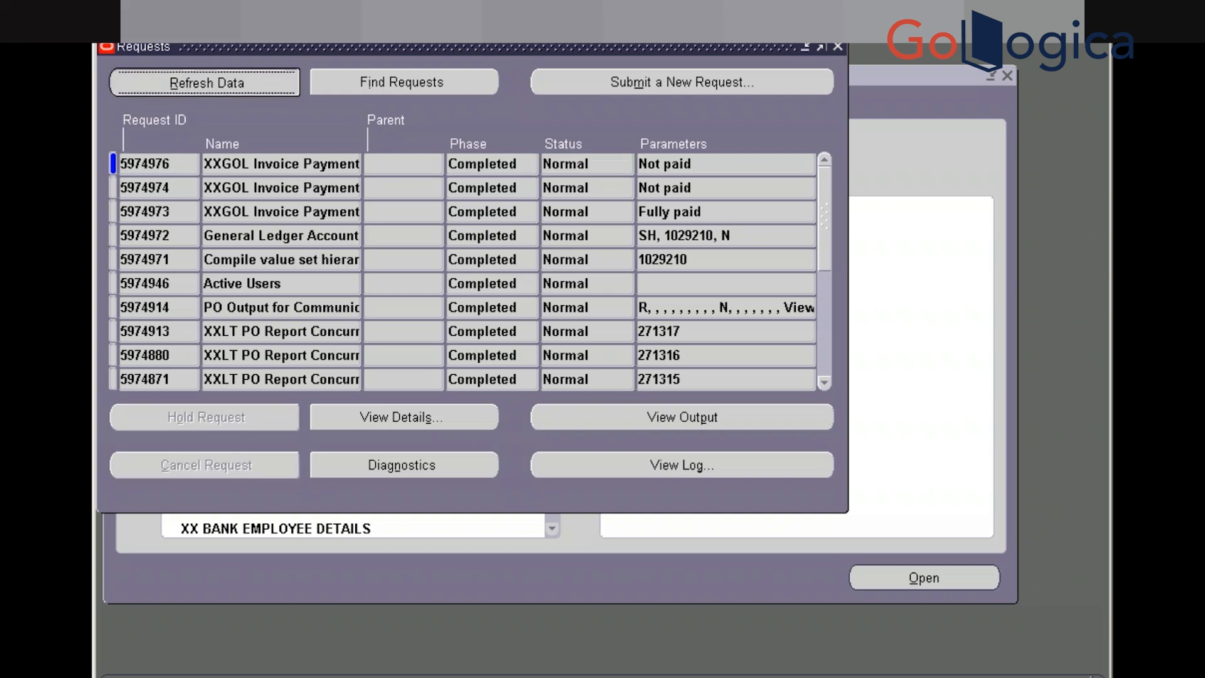
# Open the request's Excel output XXGOL_Invoice_Payment_Status_R_140618.xls
pyautogui.click(682, 416)
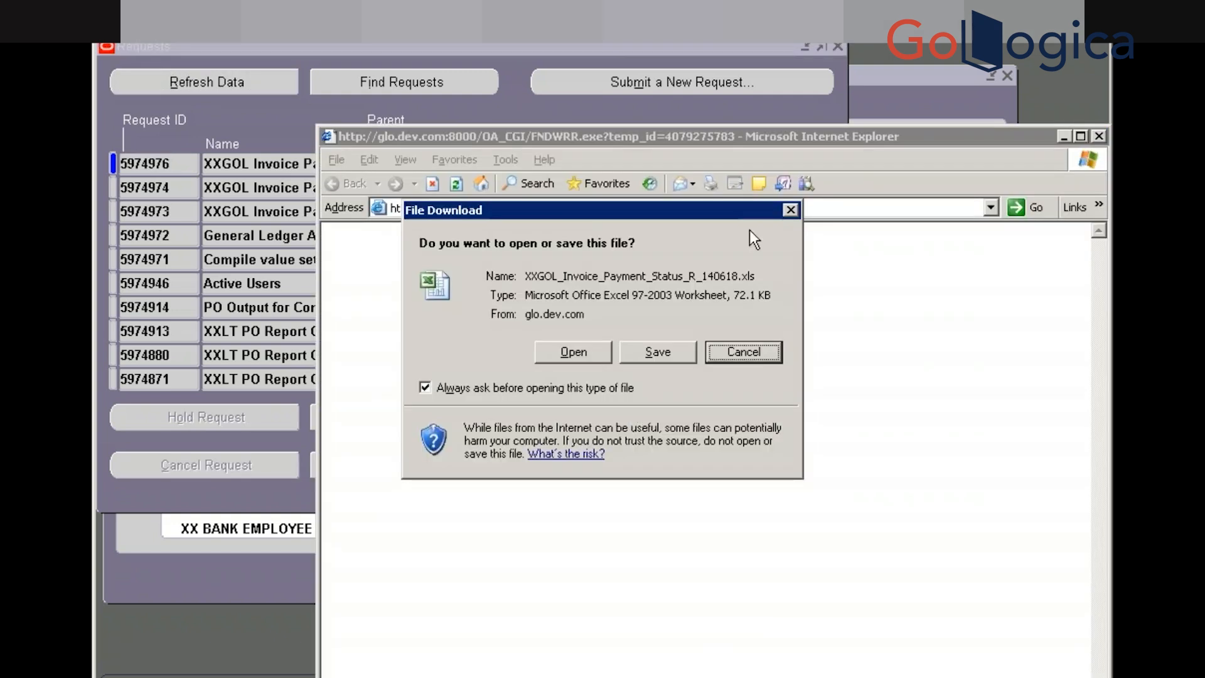
pyautogui.click(567, 353)
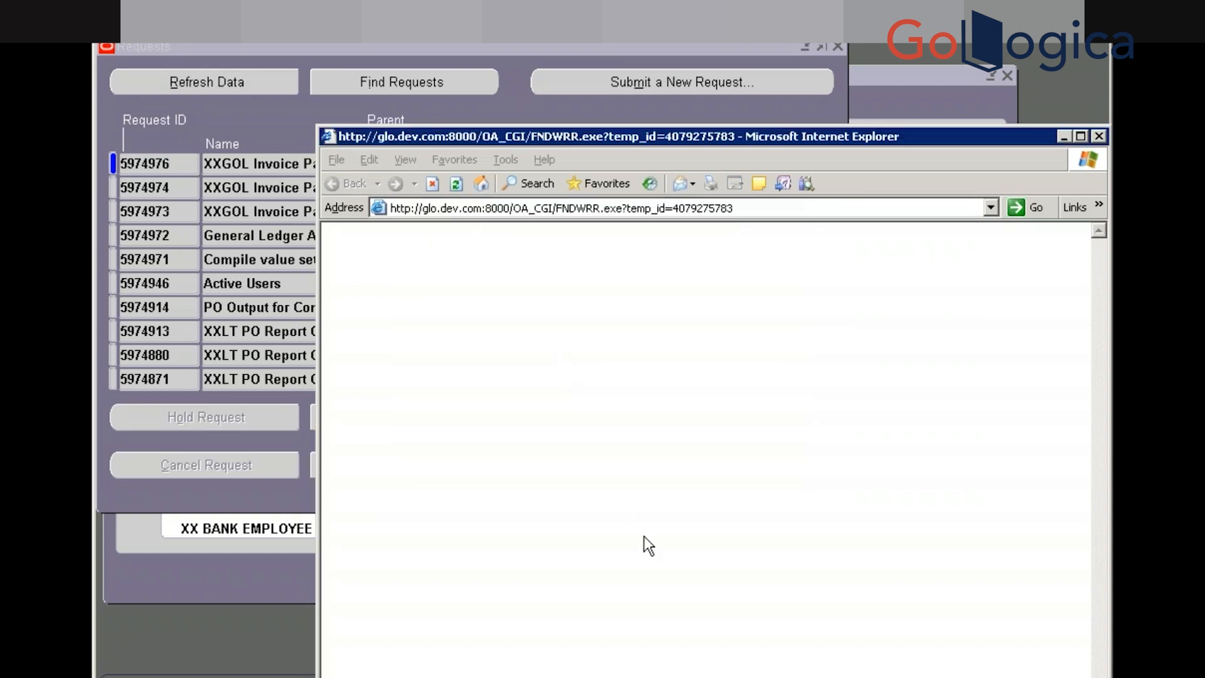
pyautogui.press('super')
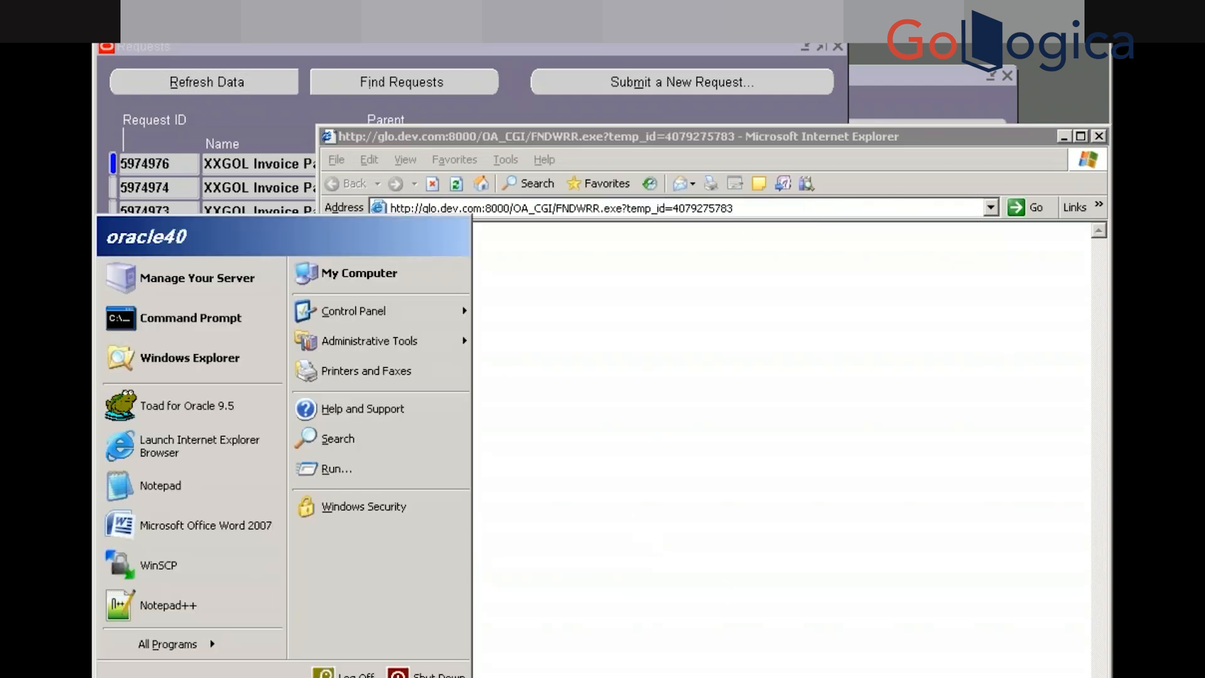
pyautogui.click(702, 677)
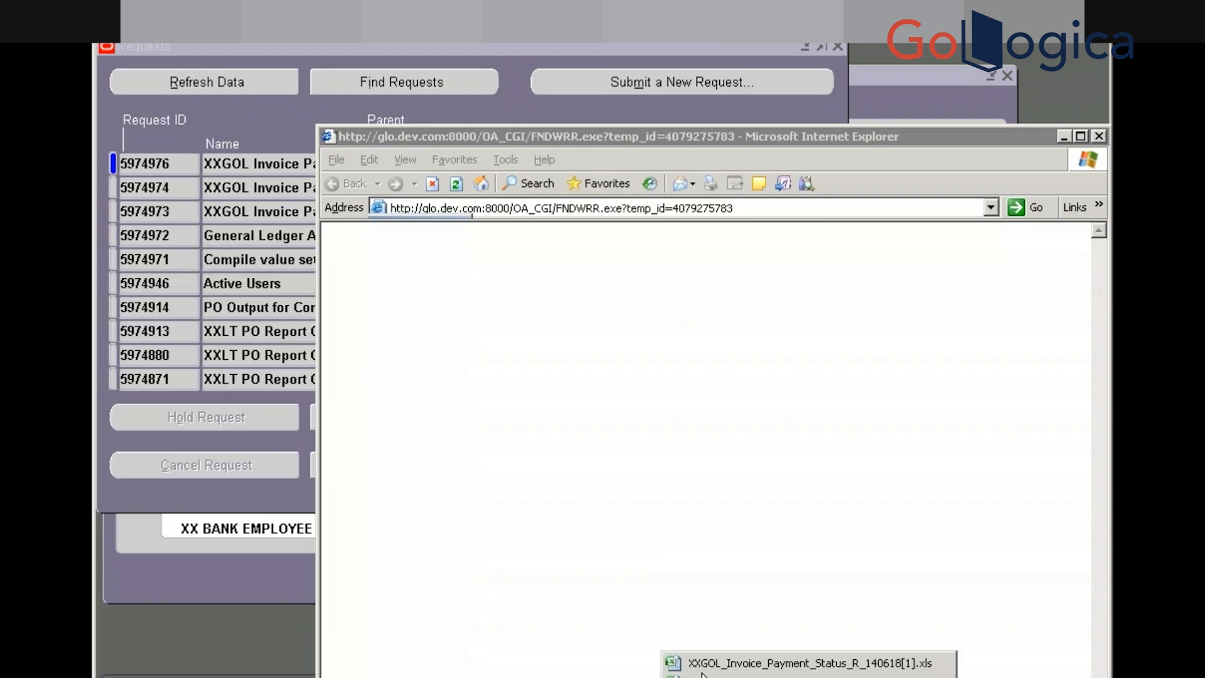
# Open the downloaded report workbook in Excel, accepting the already-open and format warnings
pyautogui.click(702, 659)
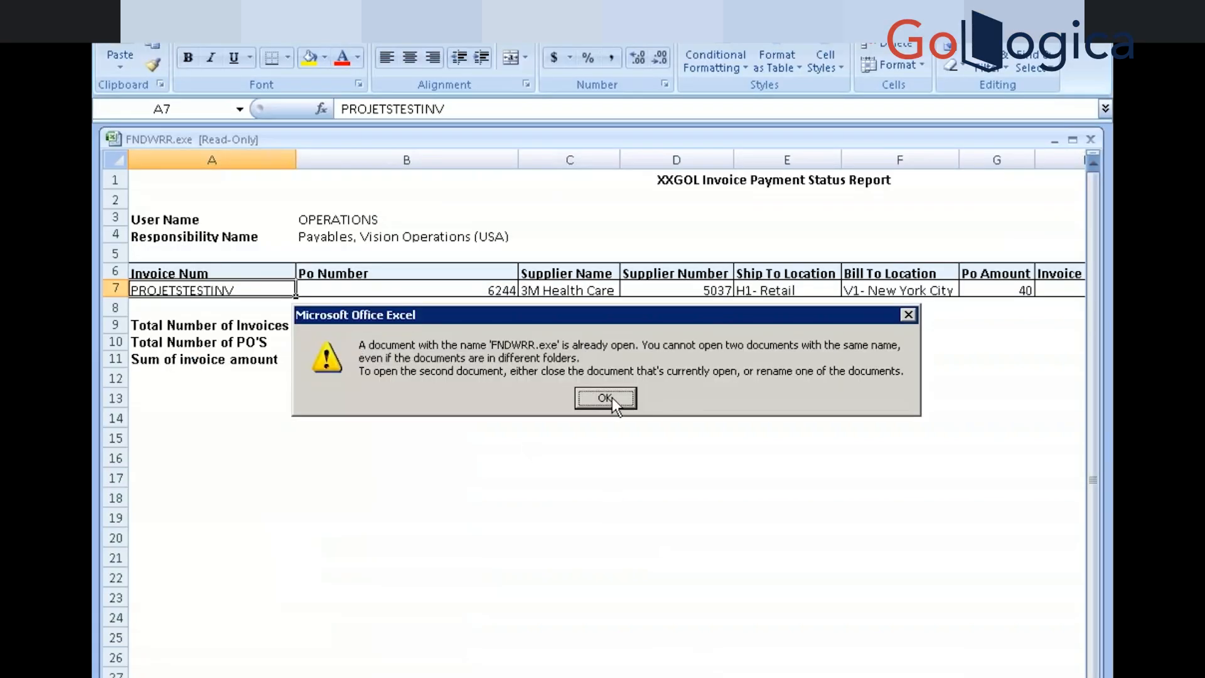
pyautogui.click(611, 397)
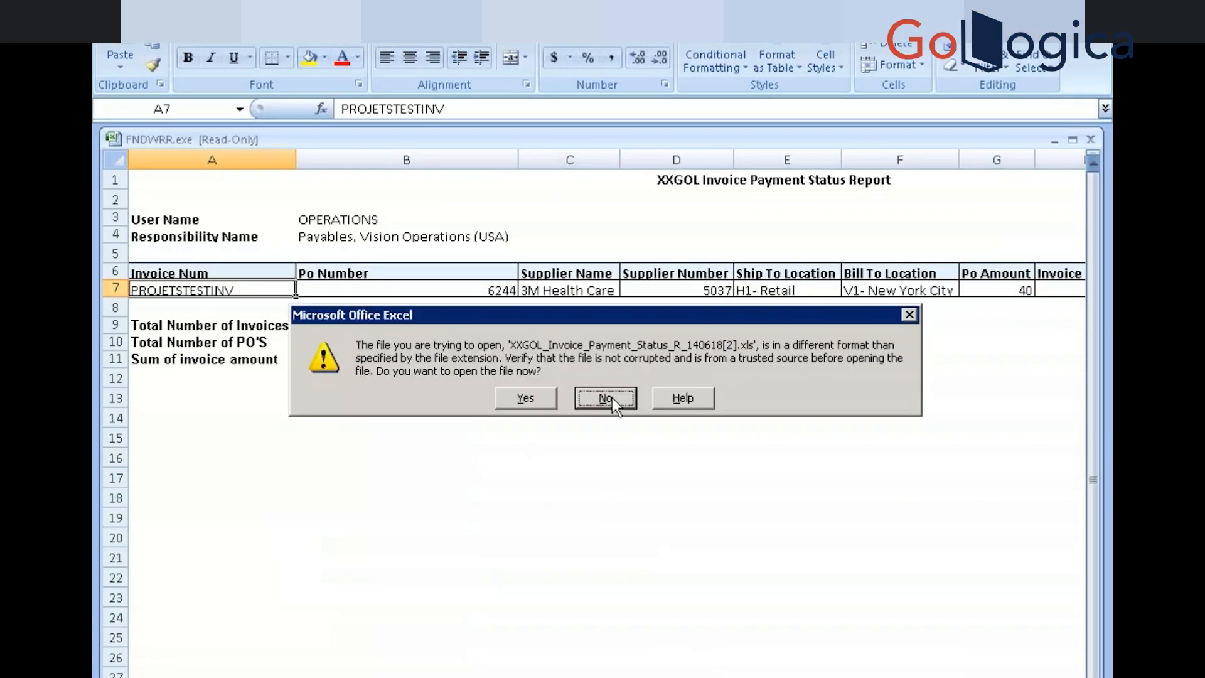
pyautogui.click(529, 405)
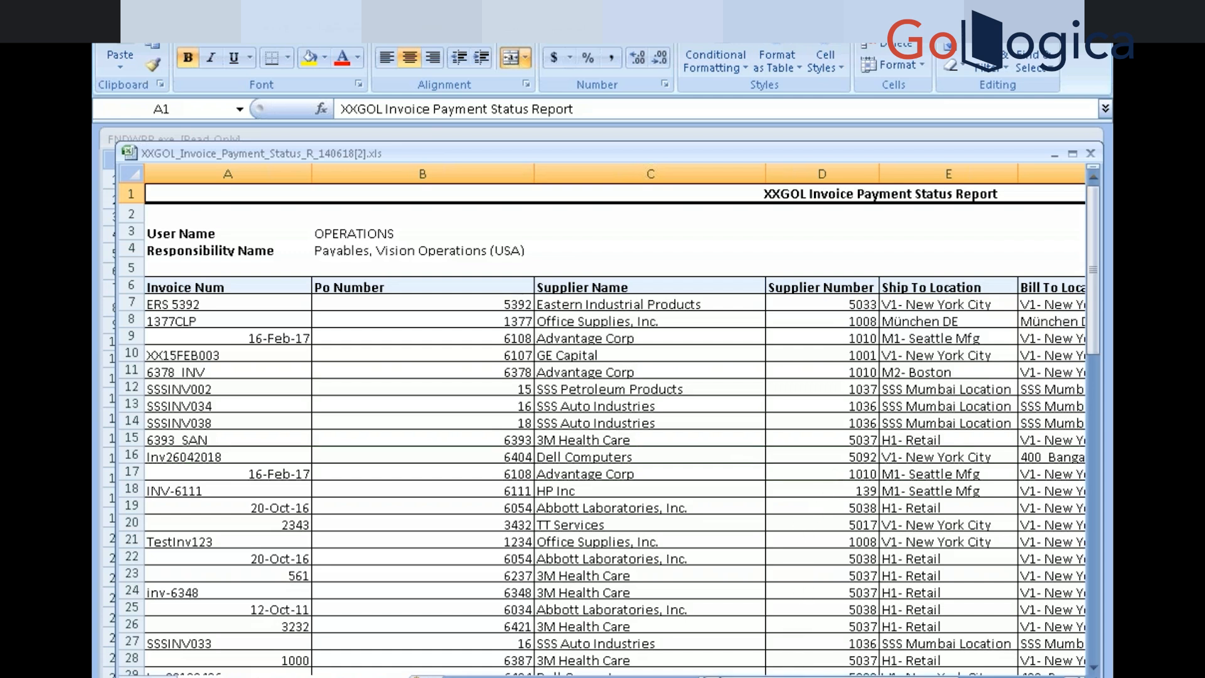
# Scroll through the sheet's 51 invoices and the 30288930.5 invoice total
pyautogui.moveTo(786, 677); pyautogui.dragTo(786, 677)
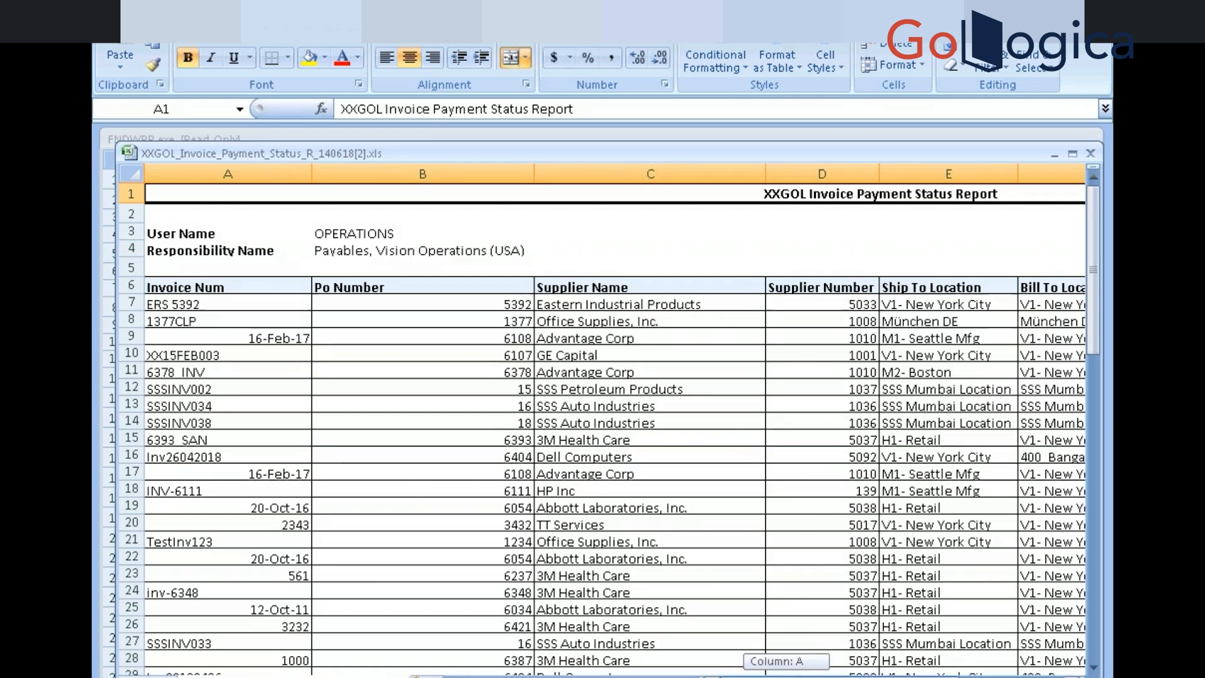
pyautogui.moveTo(786, 677)
pyautogui.mouseDown()
pyautogui.moveTo(803, 677)
pyautogui.moveTo(786, 677)
pyautogui.mouseUp()
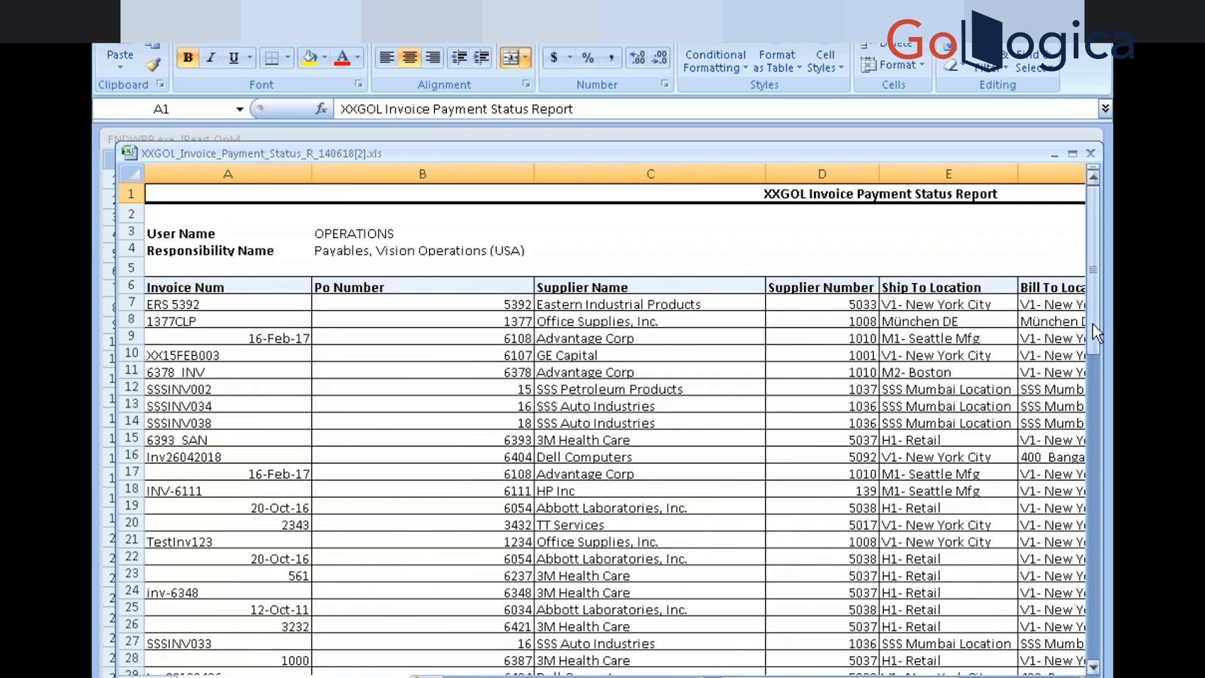
pyautogui.moveTo(1093, 324); pyautogui.dragTo(1087, 413)
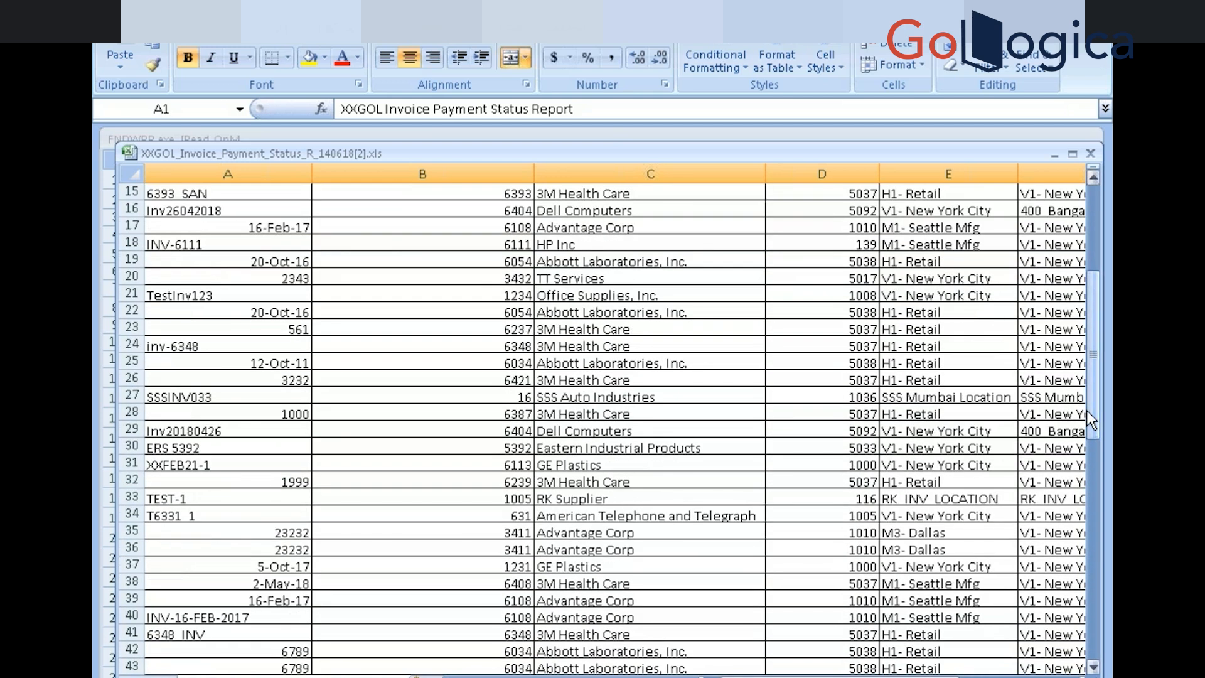
pyautogui.hotkey('alt', 'Tab')
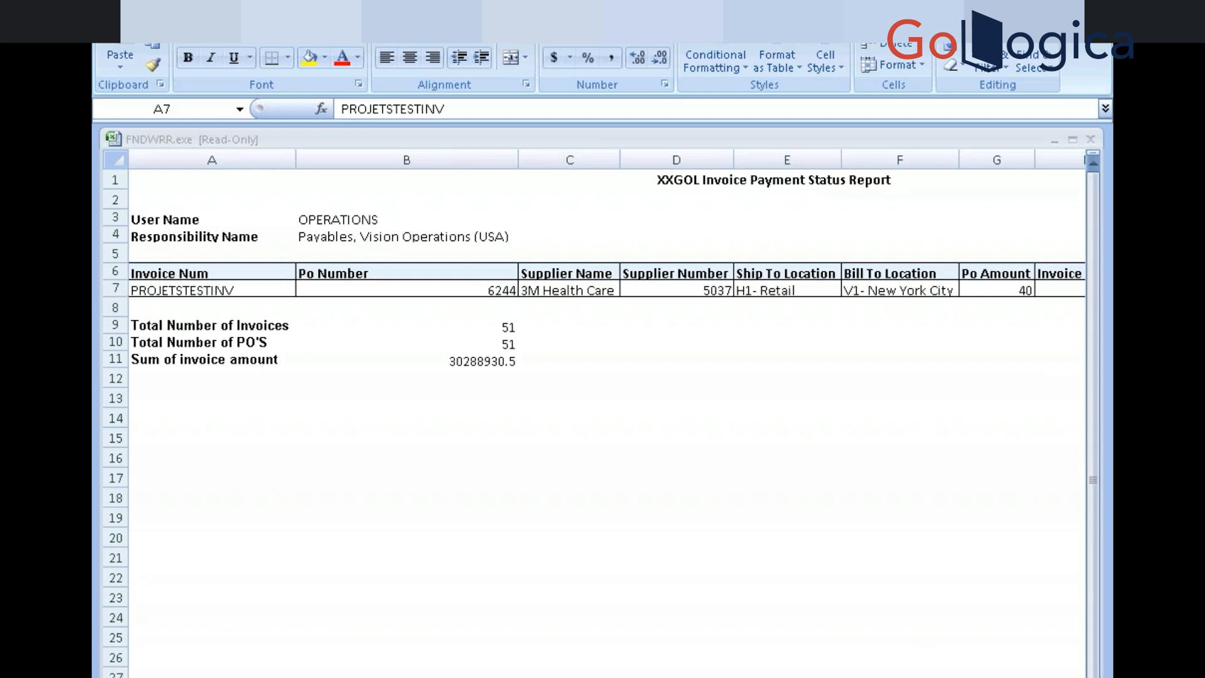
pyautogui.press('super')
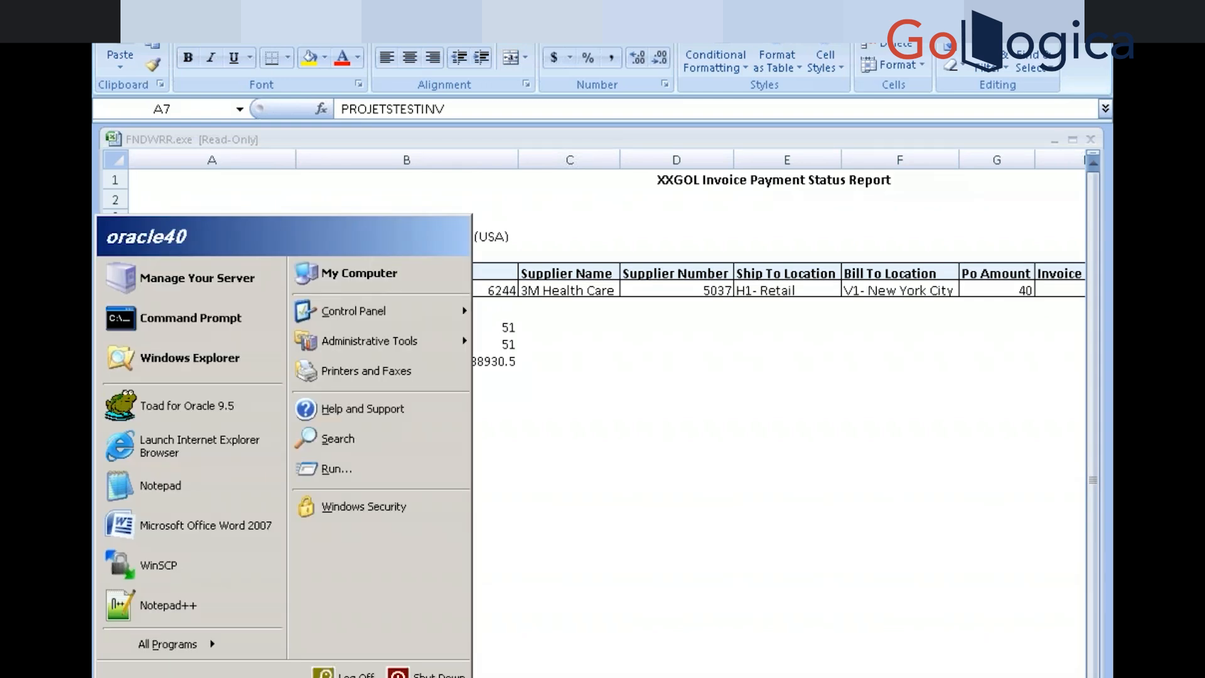
pyautogui.click(289, 676)
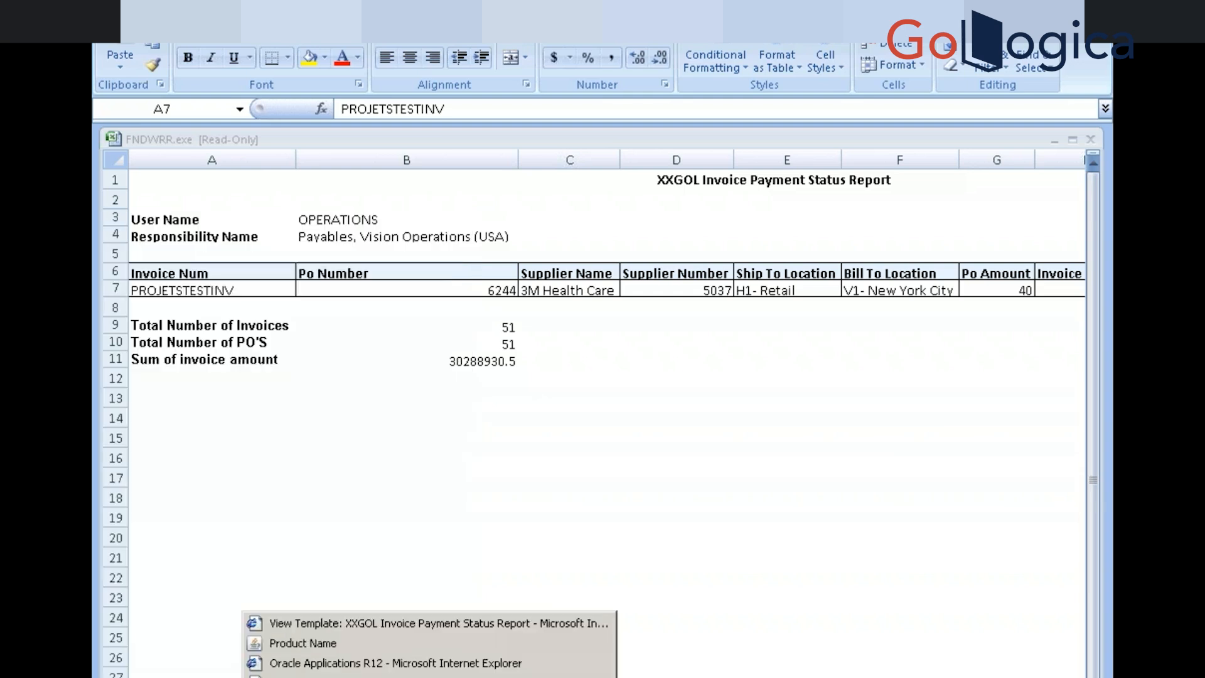
# Create a new single request copied from the latest Not paid XXGOL report run
pyautogui.click(295, 644)
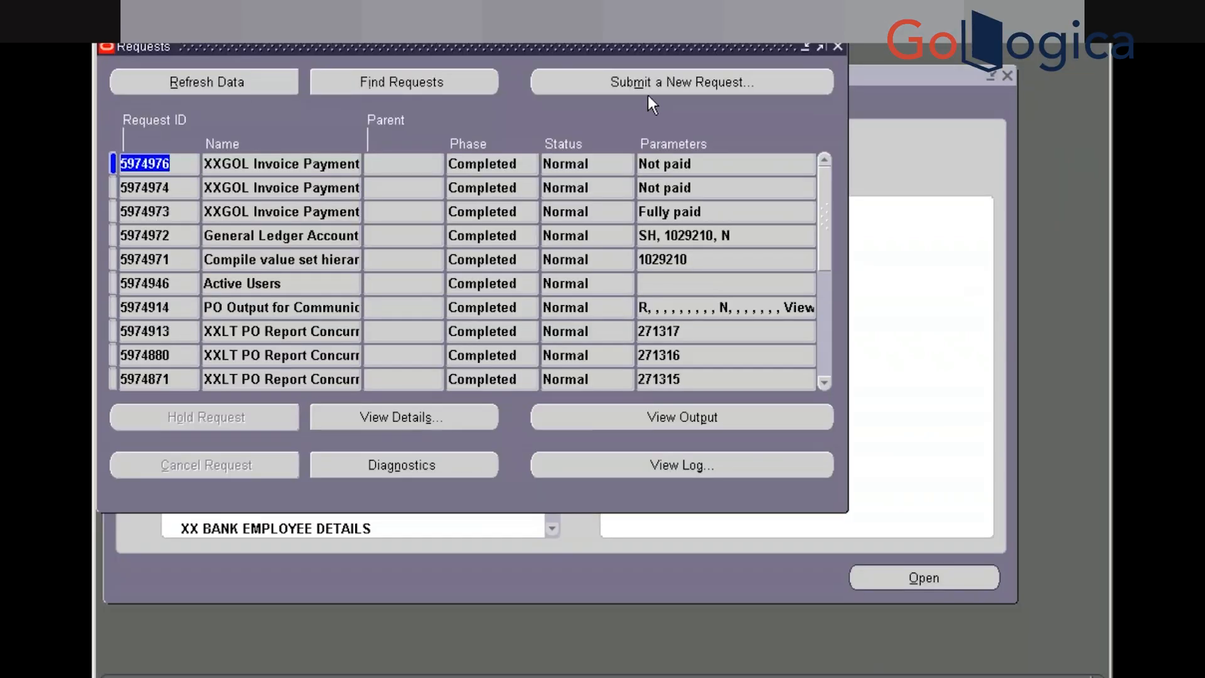
pyautogui.click(656, 84)
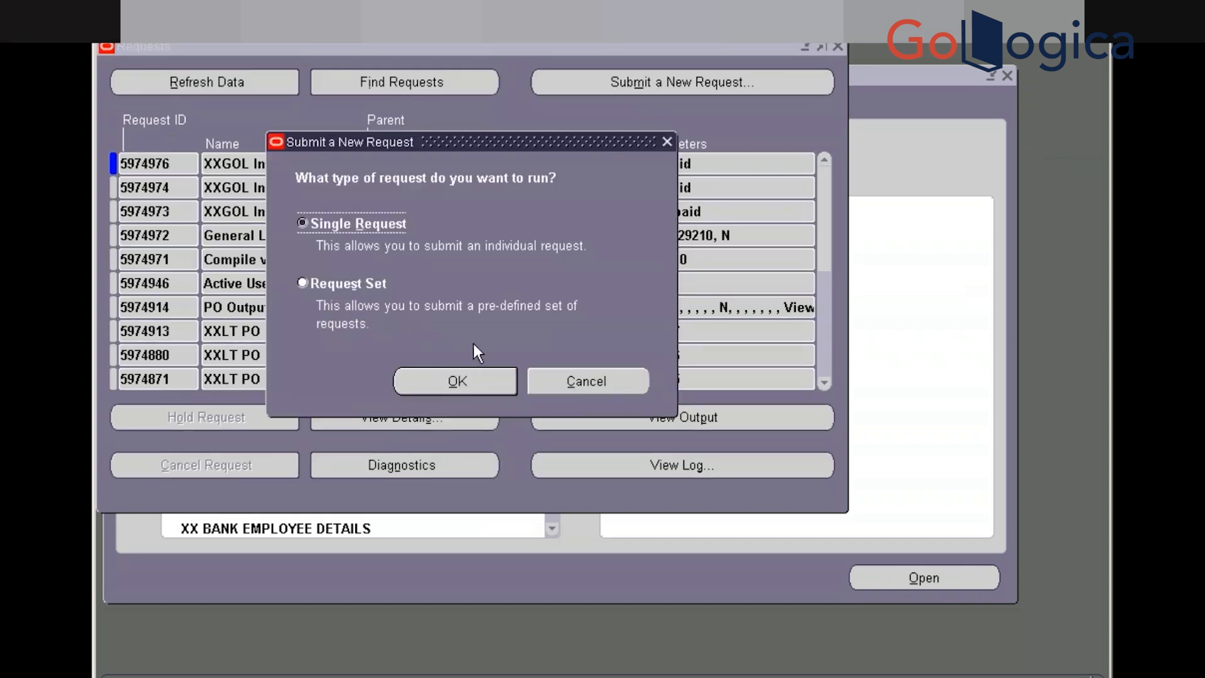
pyautogui.click(456, 381)
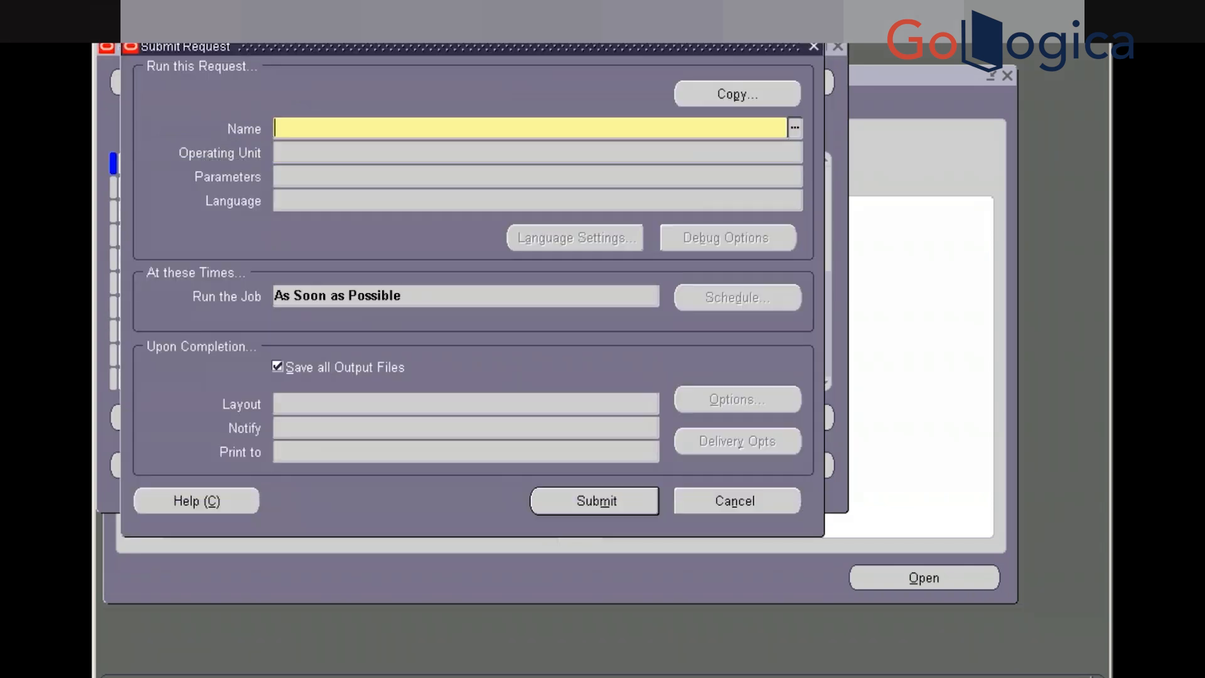
pyautogui.click(717, 90)
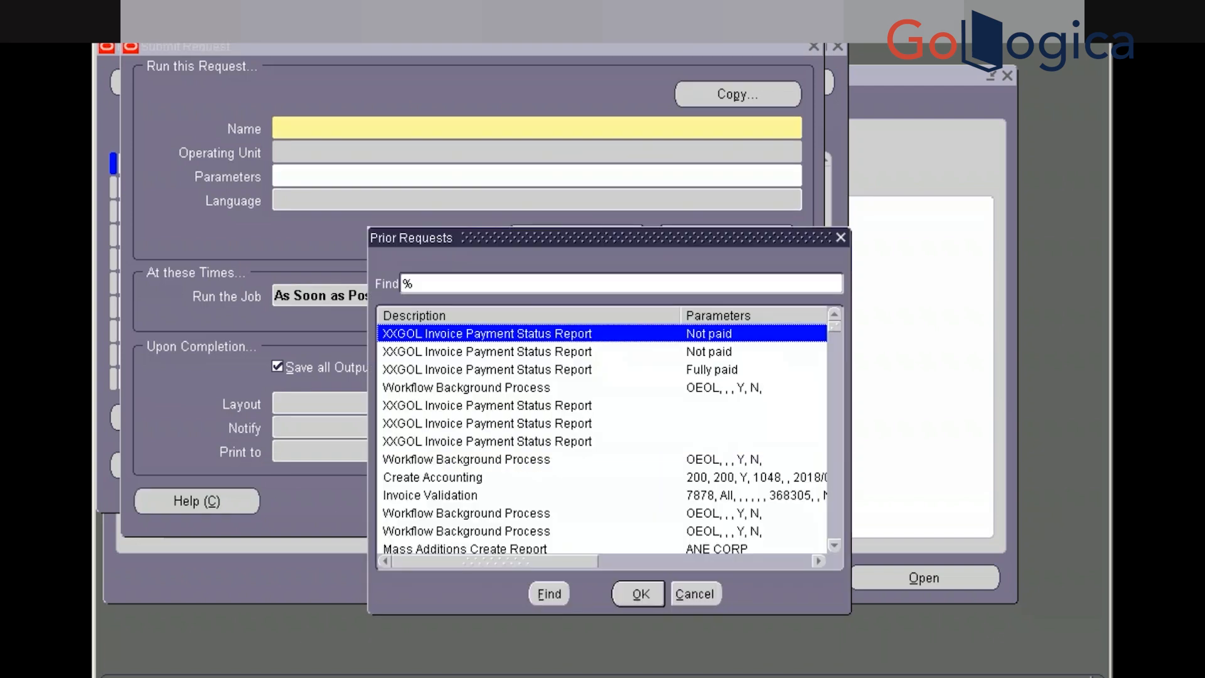
pyautogui.press('Return')
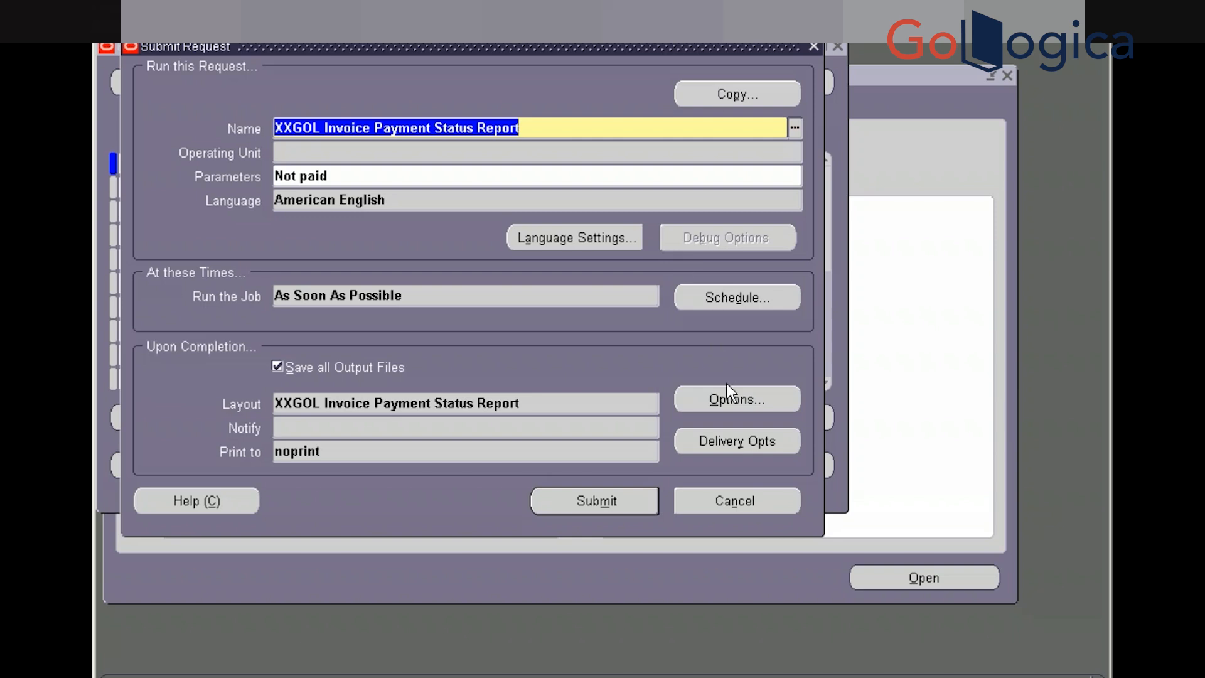
pyautogui.click(727, 401)
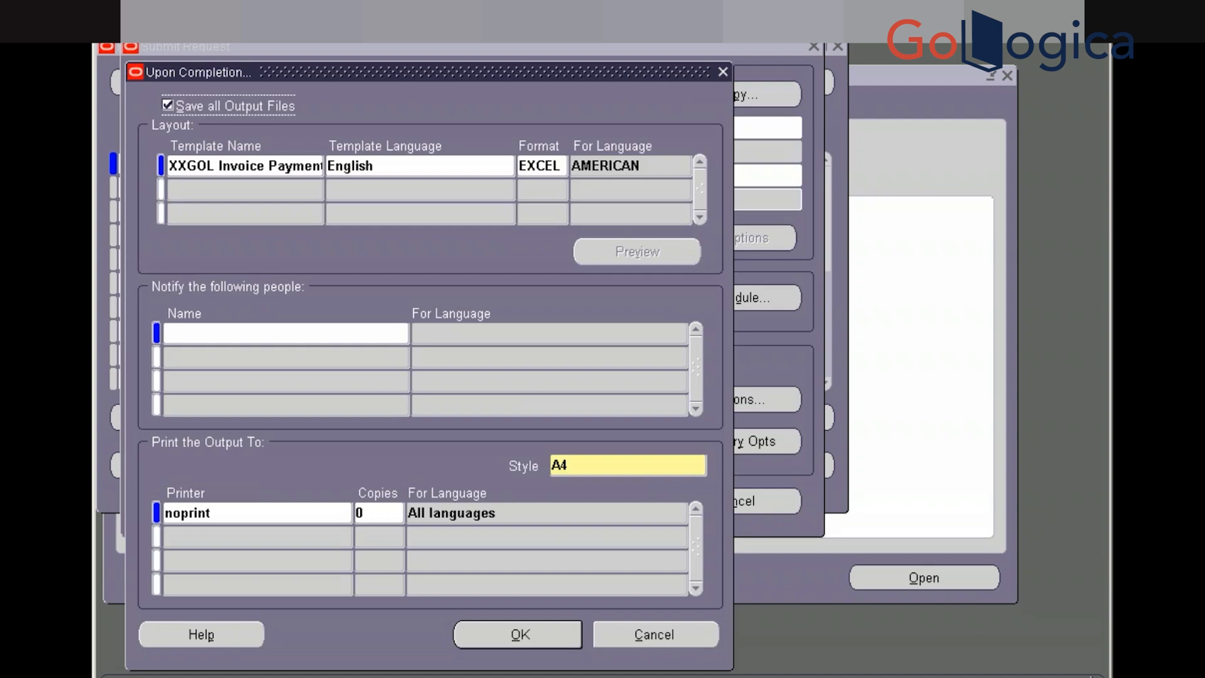
# Change the request's output format to PDF
pyautogui.click(552, 168)
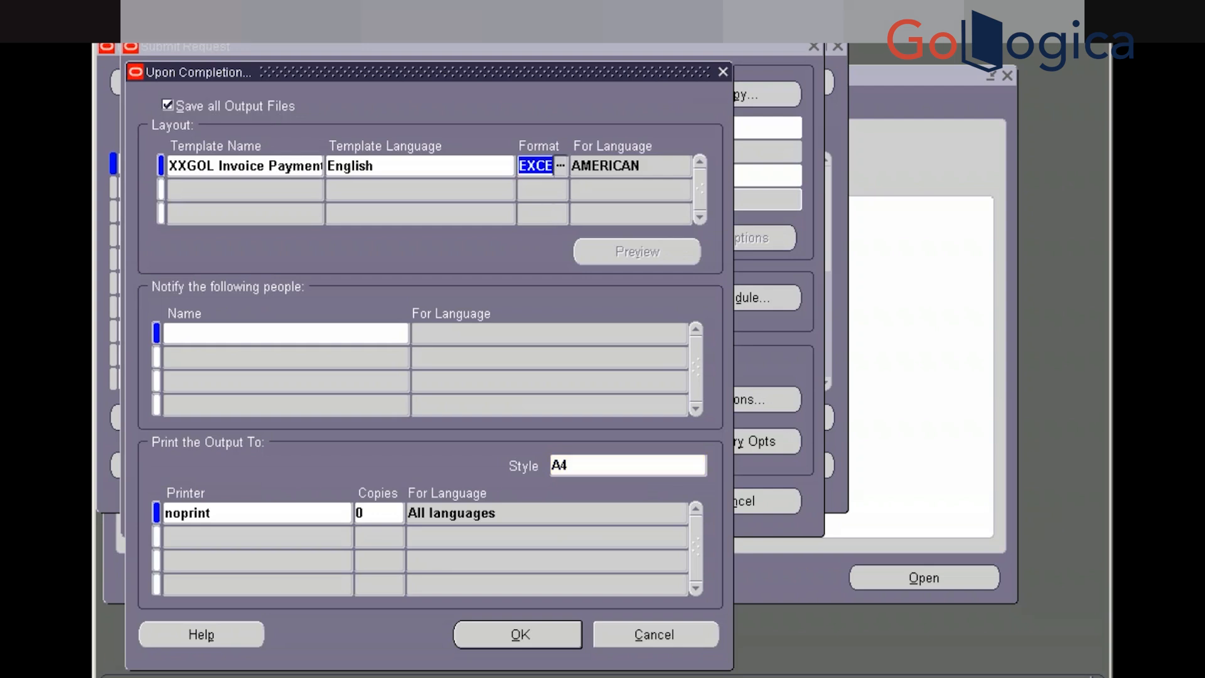
pyautogui.click(560, 166)
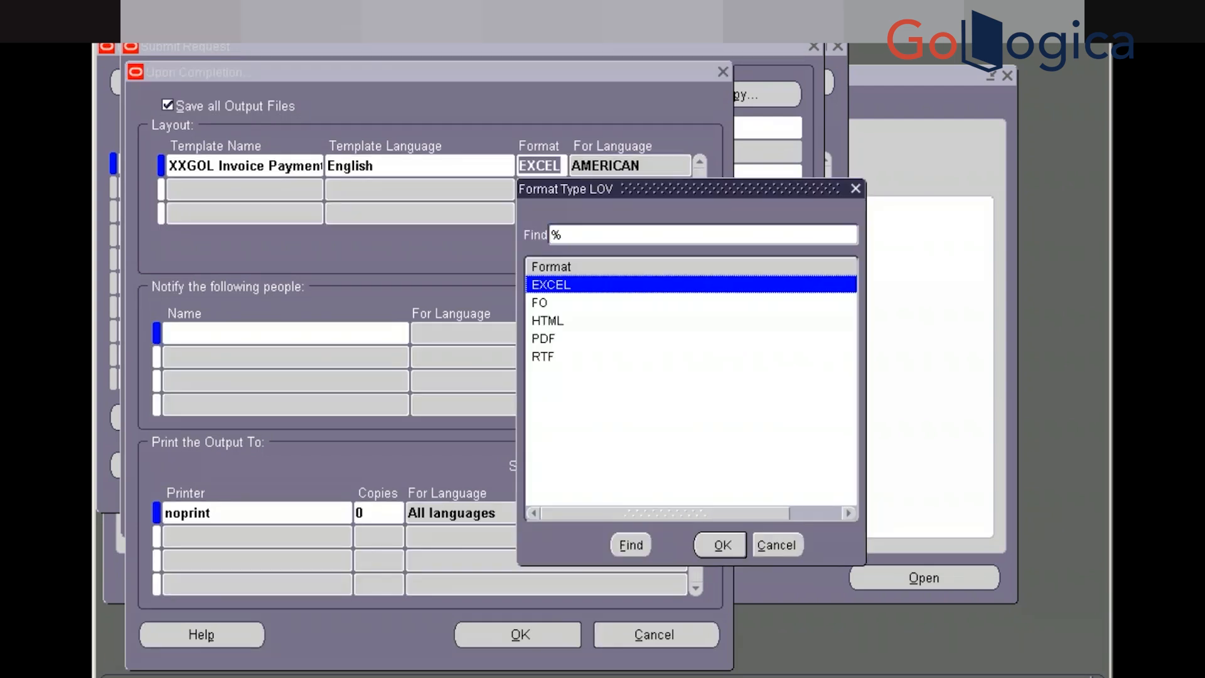
pyautogui.press('Down')
pyautogui.press('Down')
pyautogui.press('Down')
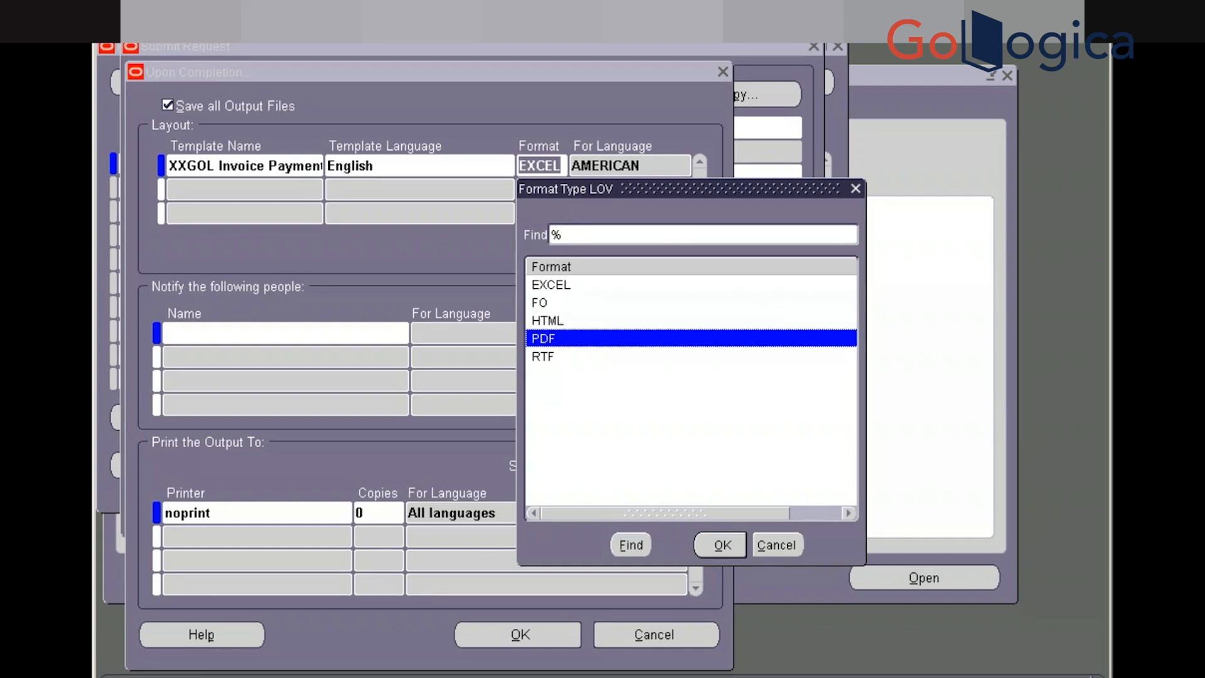
pyautogui.press('Return')
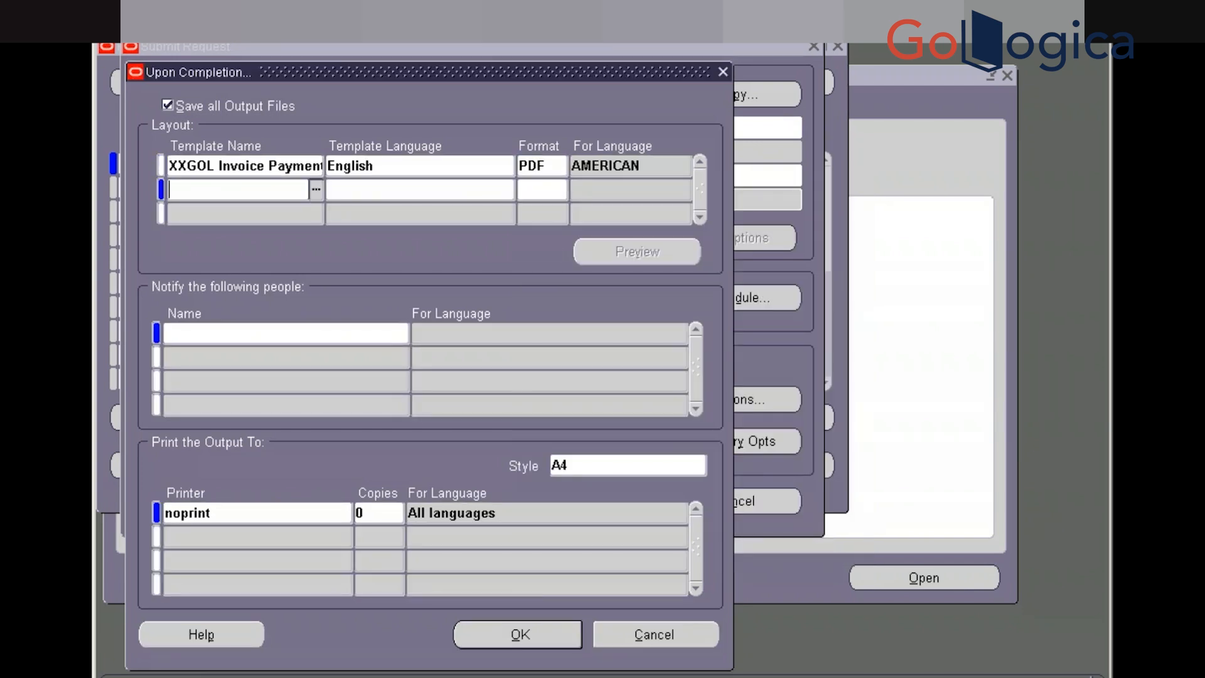
pyautogui.click(527, 632)
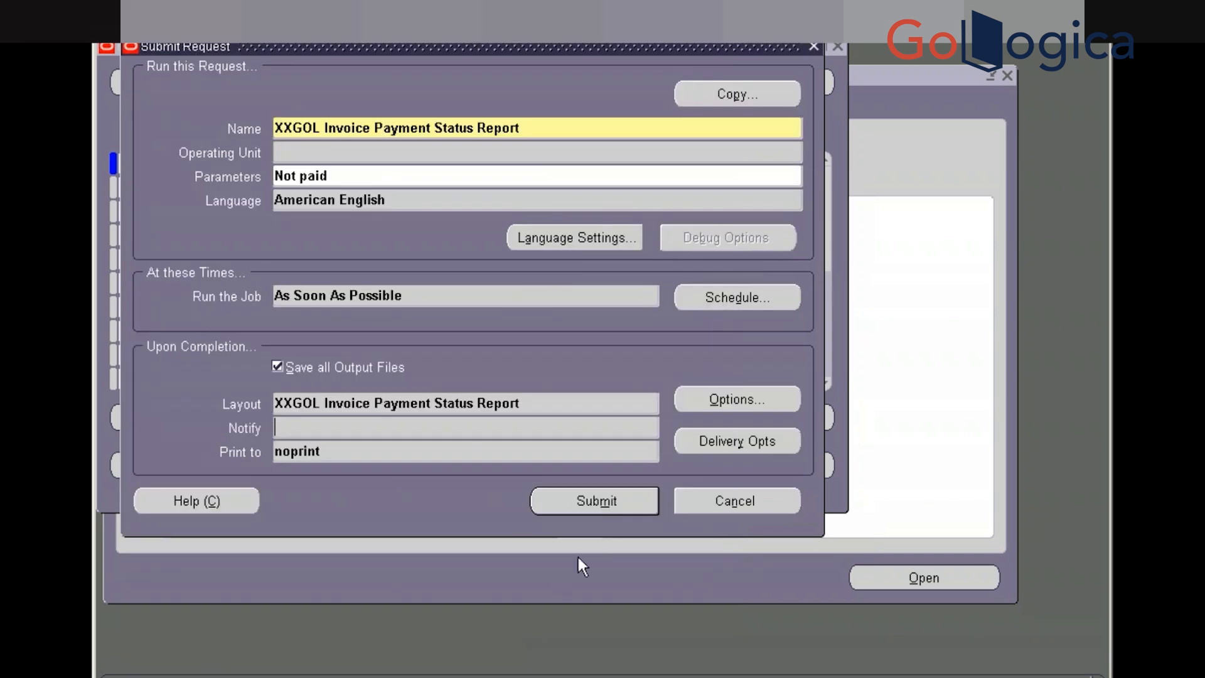
# Submit the request, refresh until it completes, and view its output
pyautogui.click(603, 499)
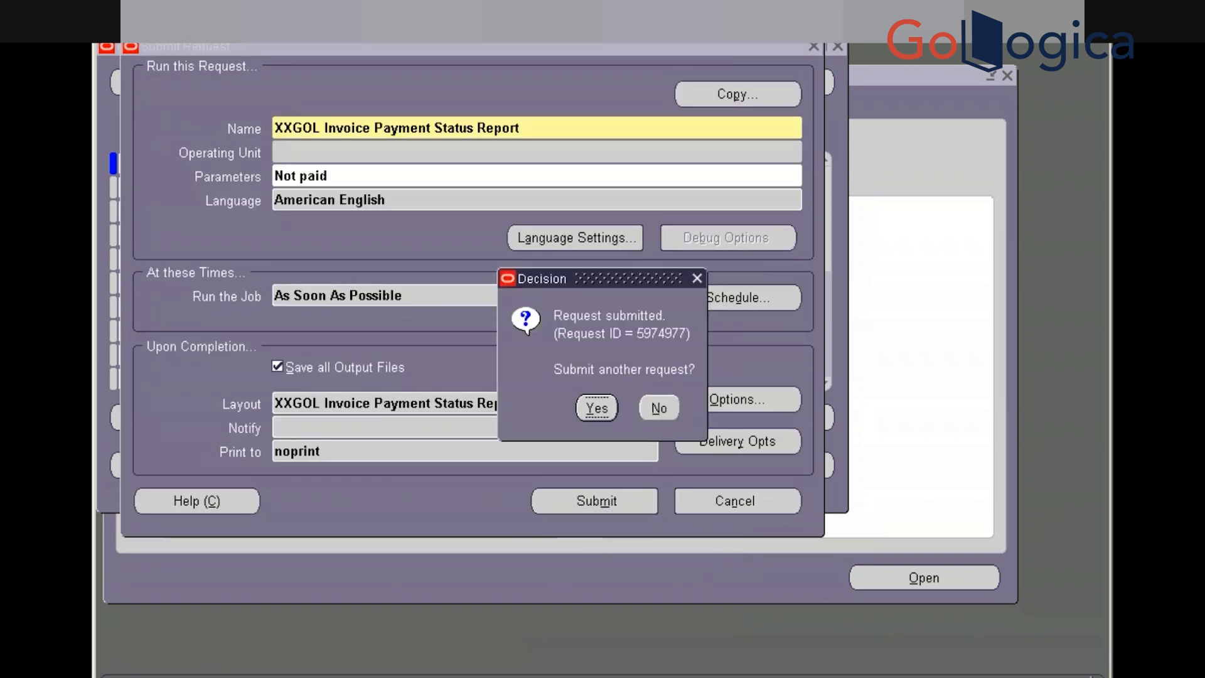
pyautogui.click(660, 409)
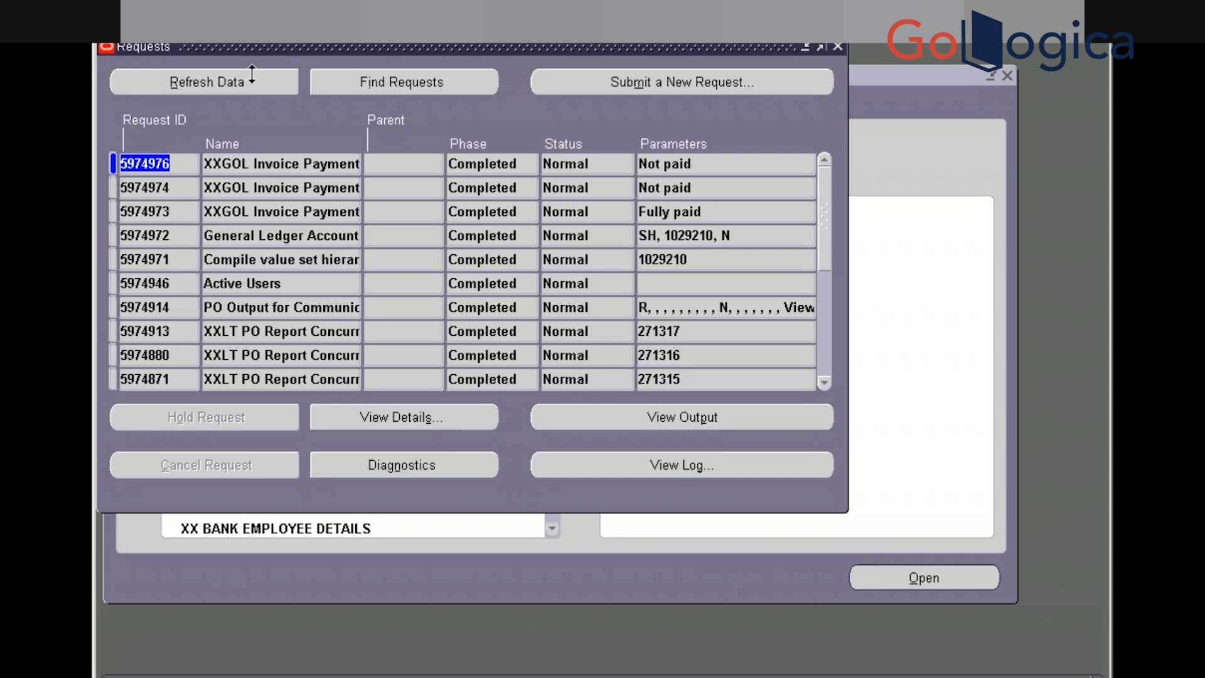
pyautogui.click(242, 88)
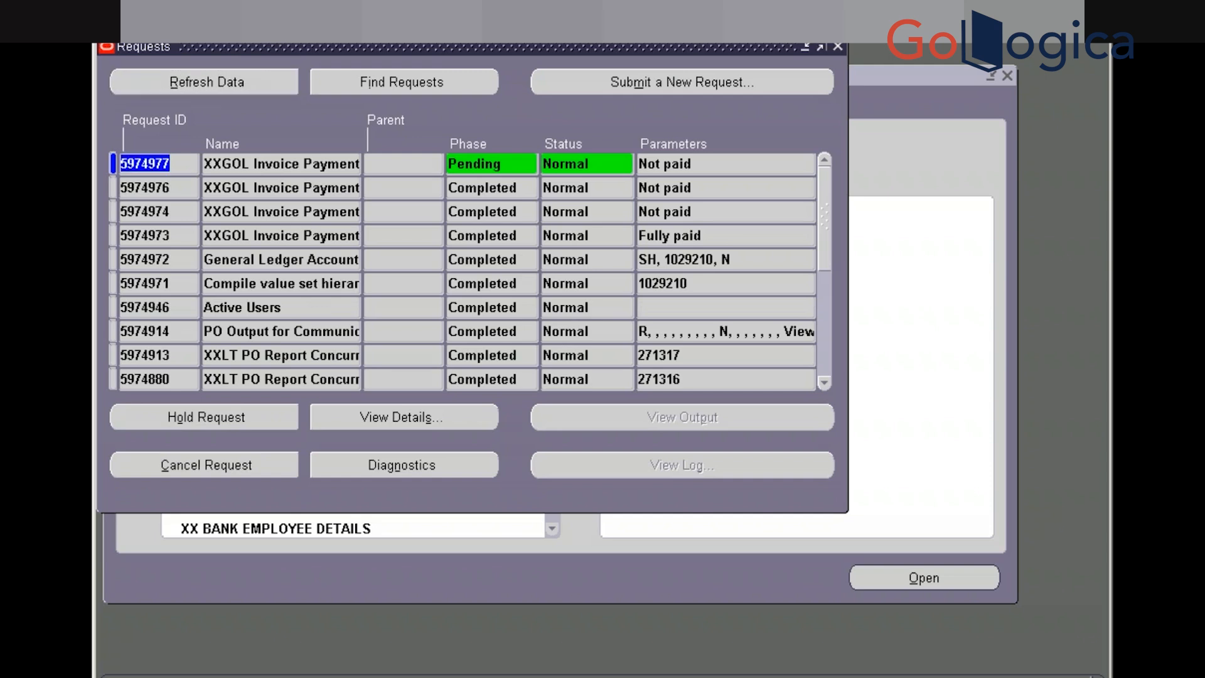
pyautogui.click(206, 82)
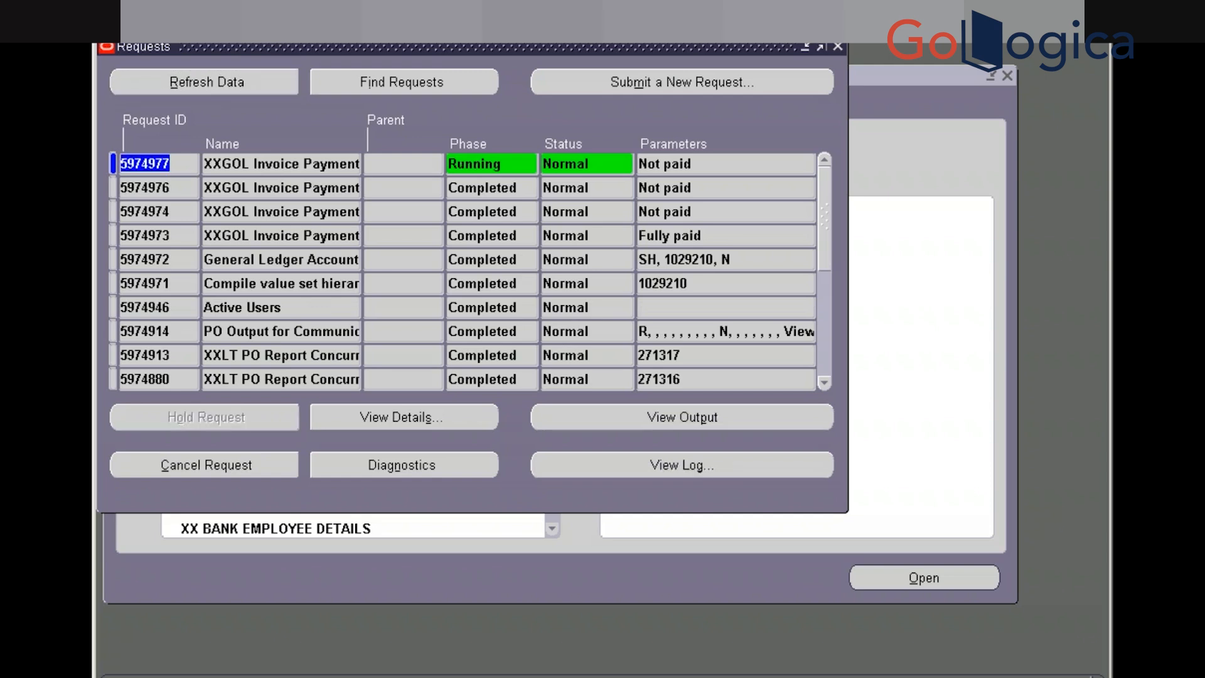
pyautogui.click(206, 82)
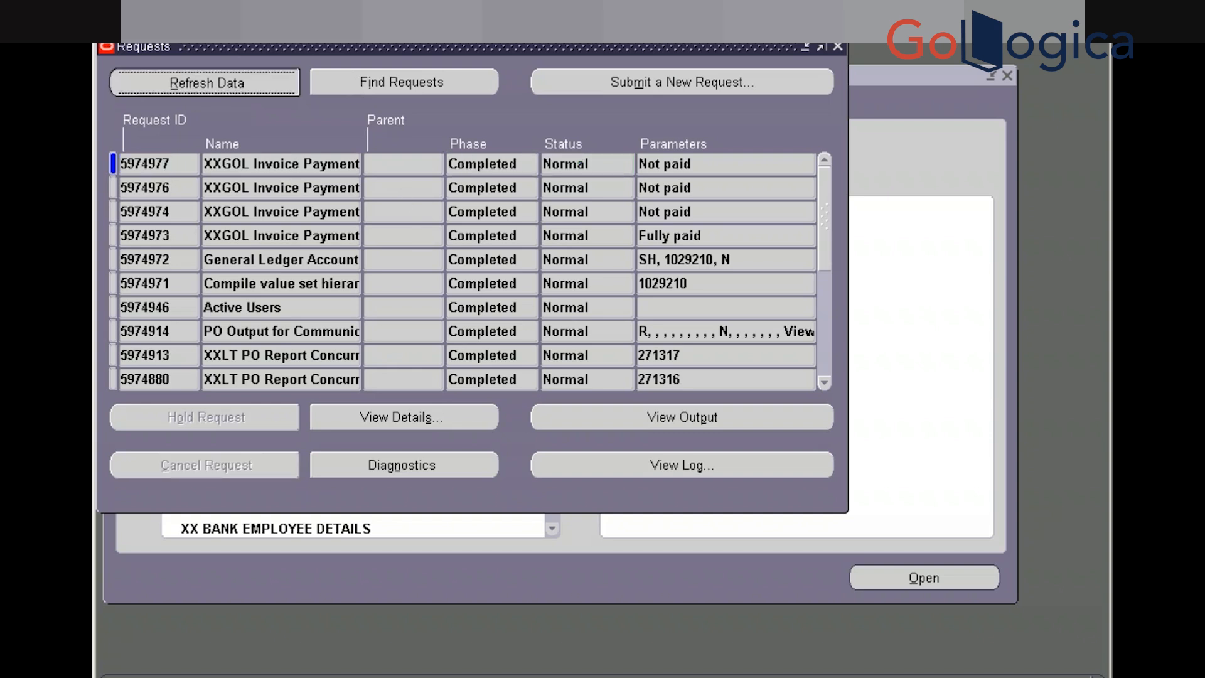
pyautogui.click(661, 425)
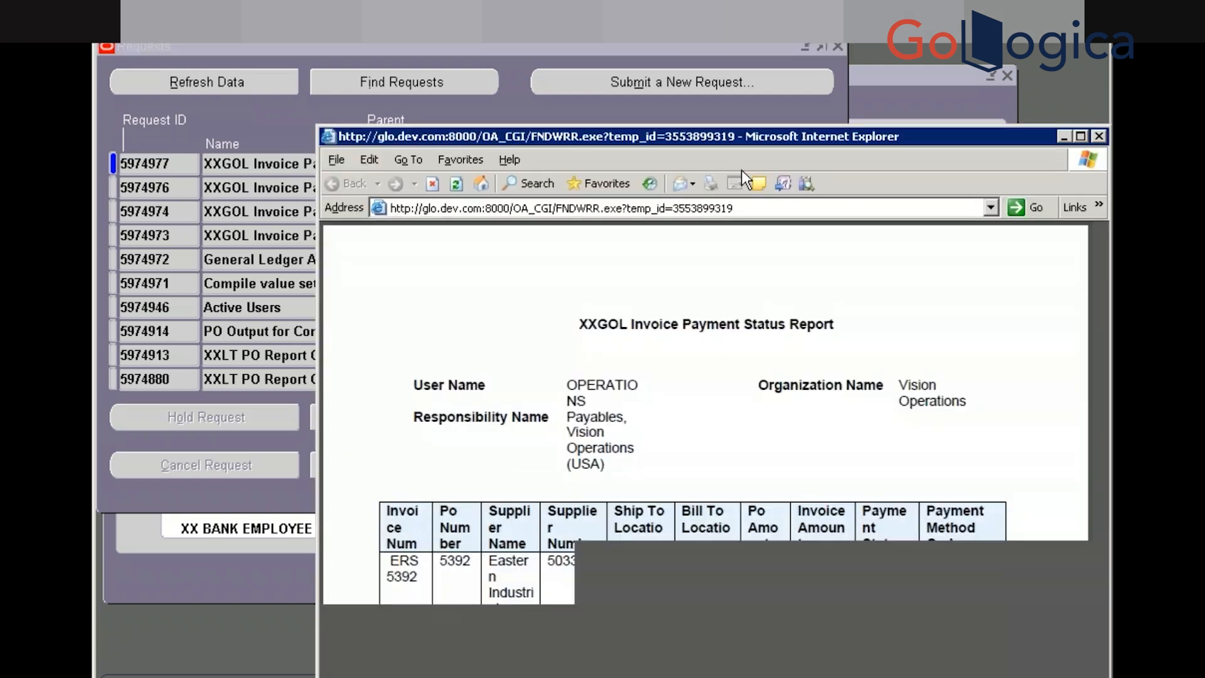
# Maximize the report output and scroll down to the totals of 68 invoices
pyautogui.click(1081, 136)
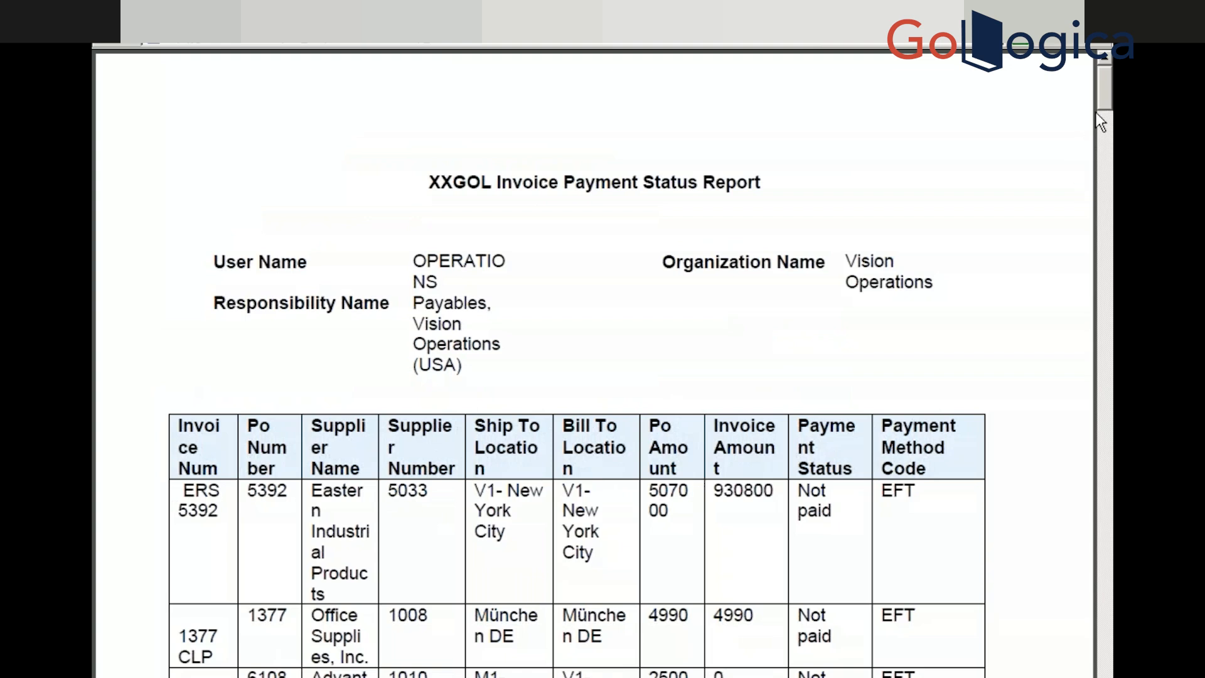
pyautogui.moveTo(1101, 97); pyautogui.dragTo(1104, 118)
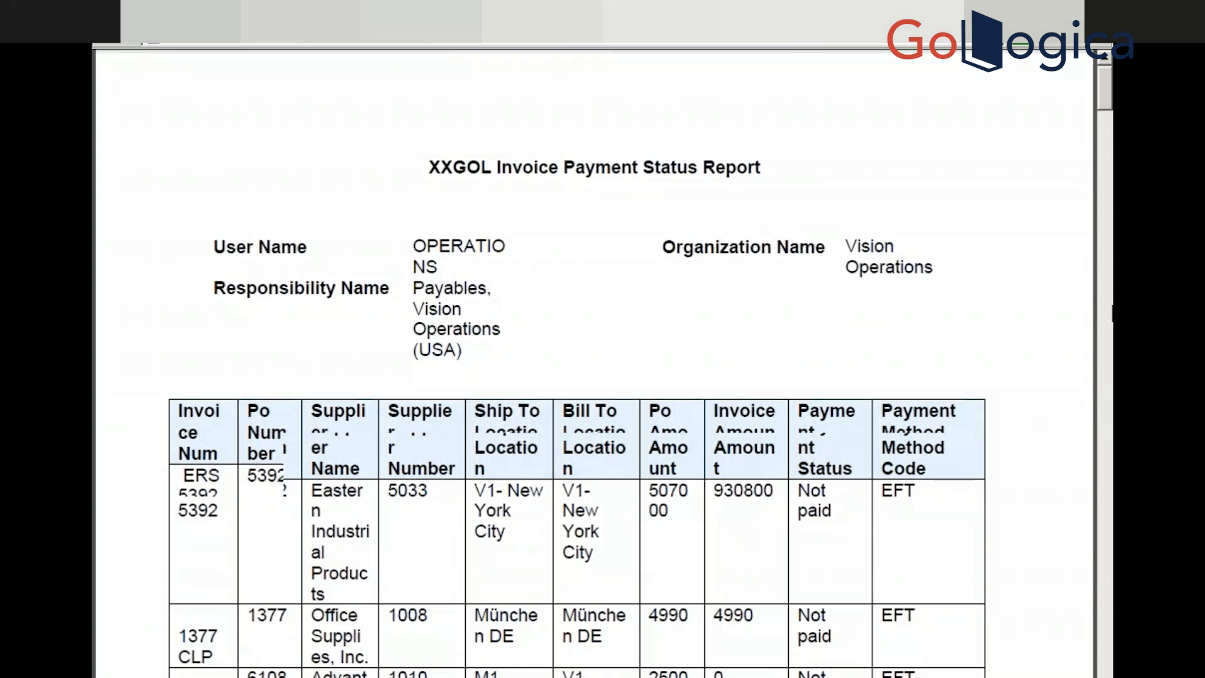
pyautogui.click(1112, 411)
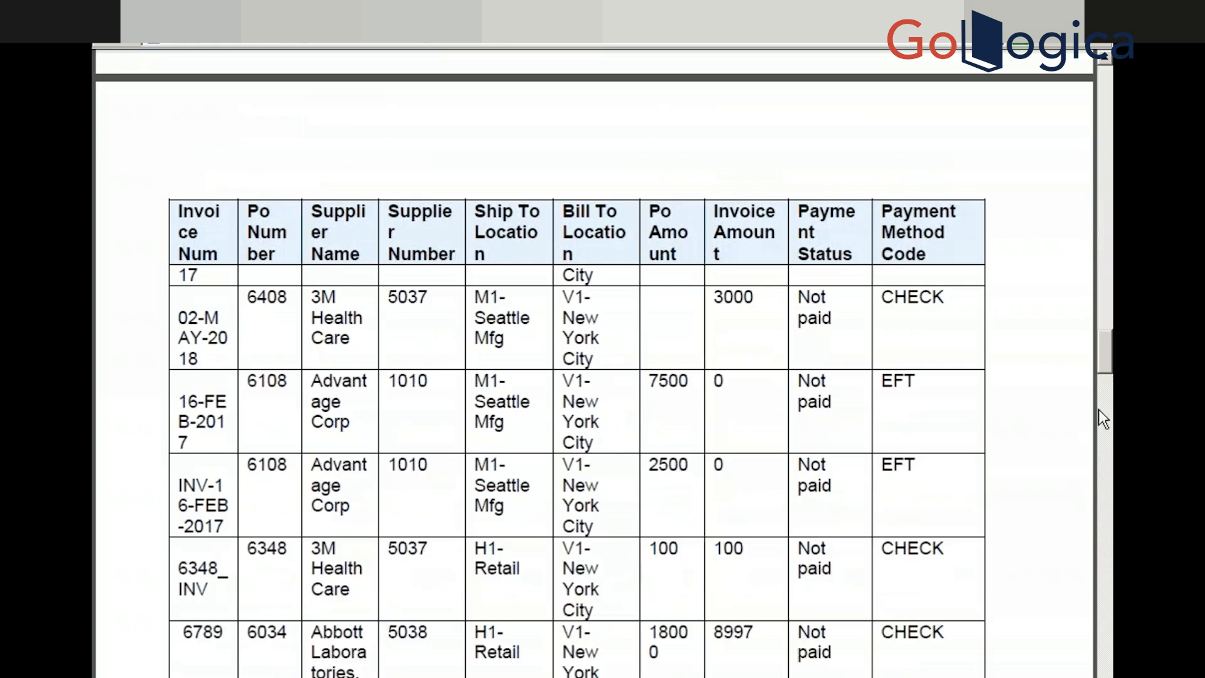
pyautogui.moveTo(1104, 364); pyautogui.dragTo(1103, 674)
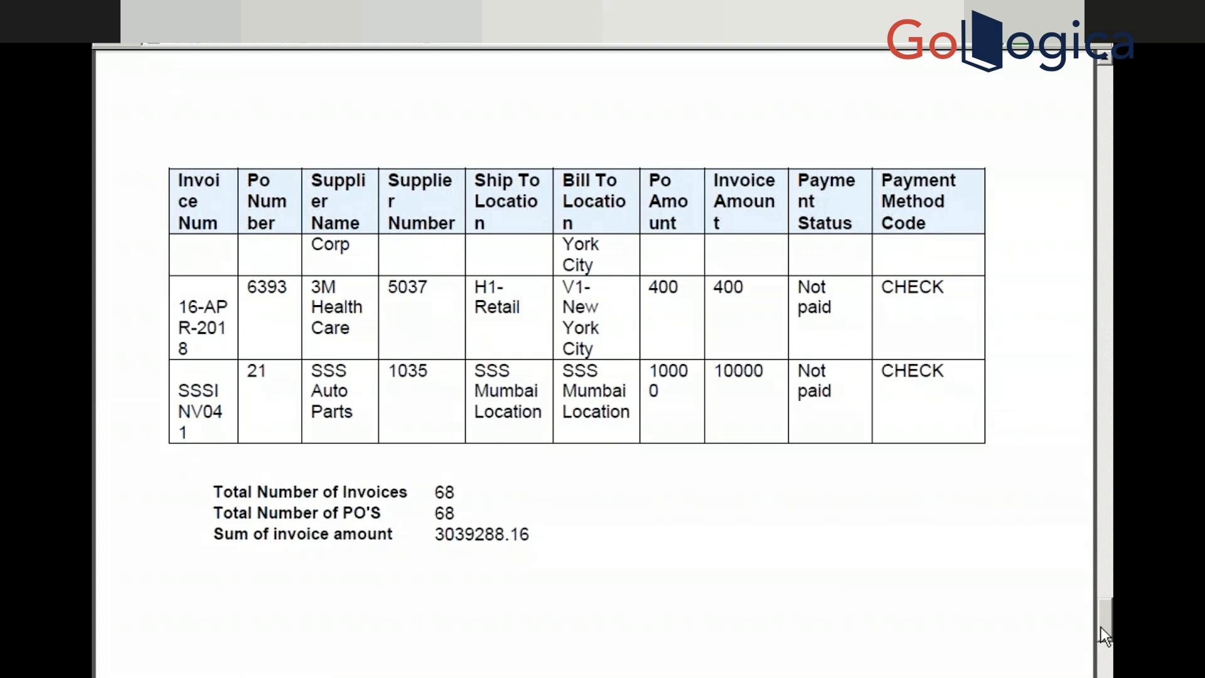
pyautogui.hotkey('alt', 'Tab')
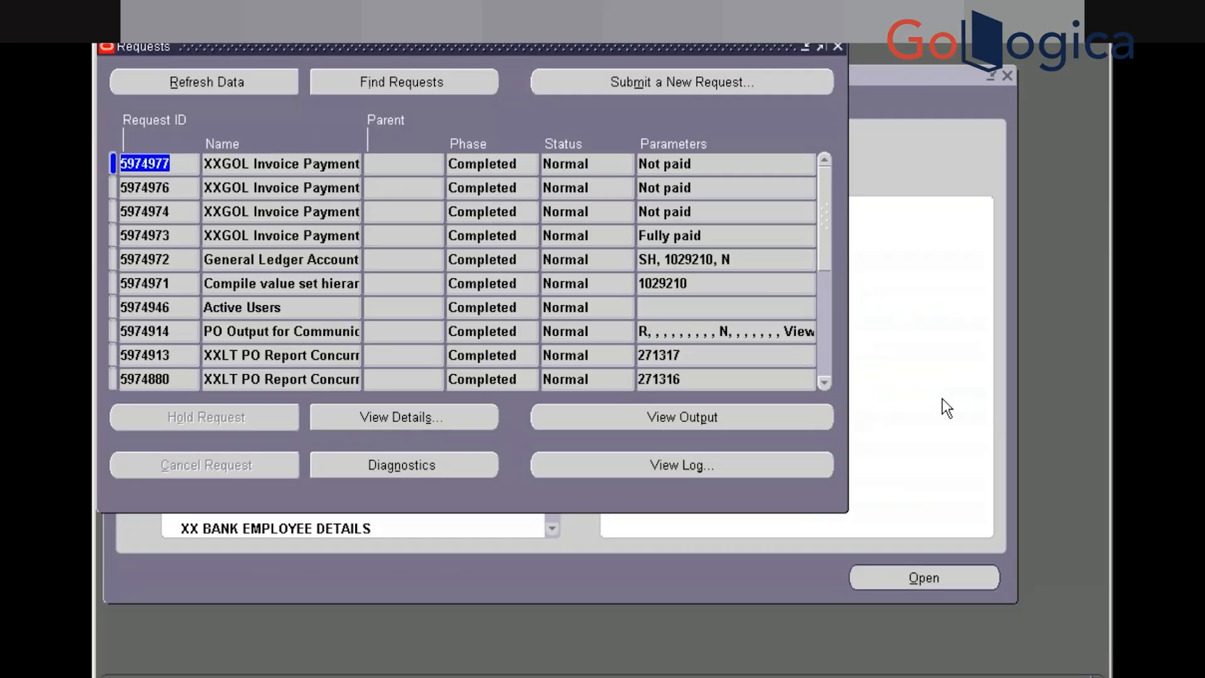
pyautogui.click(466, 417)
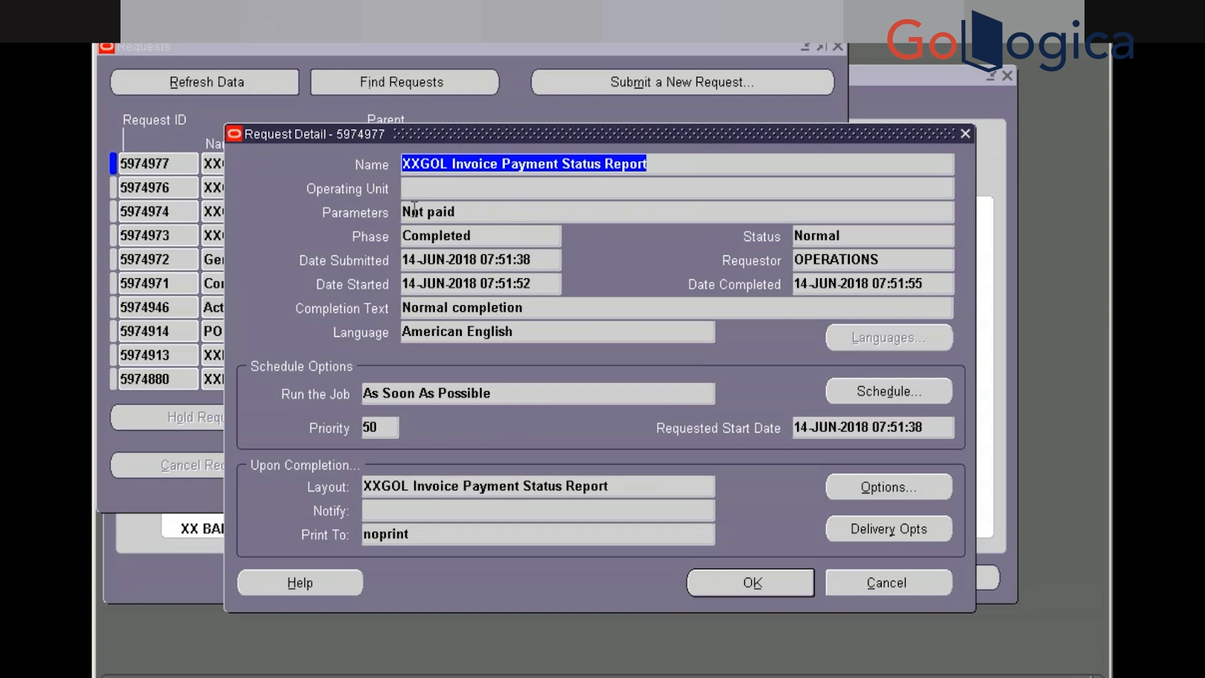
pyautogui.click(487, 213)
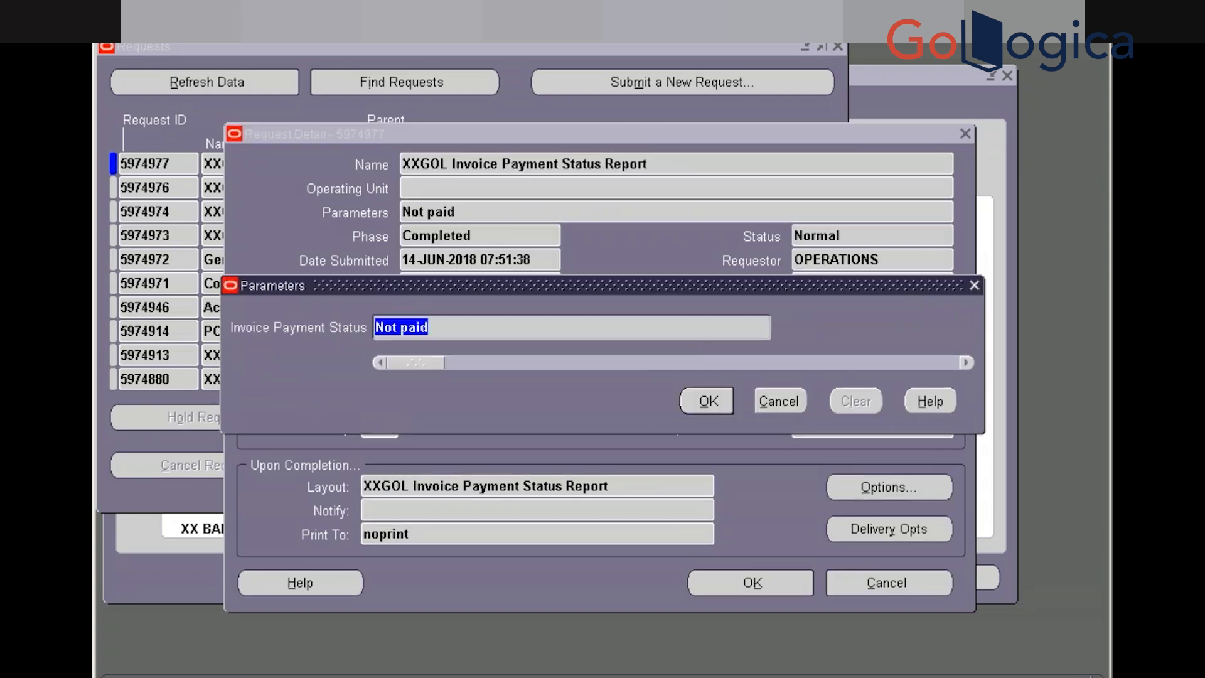
pyautogui.click(777, 401)
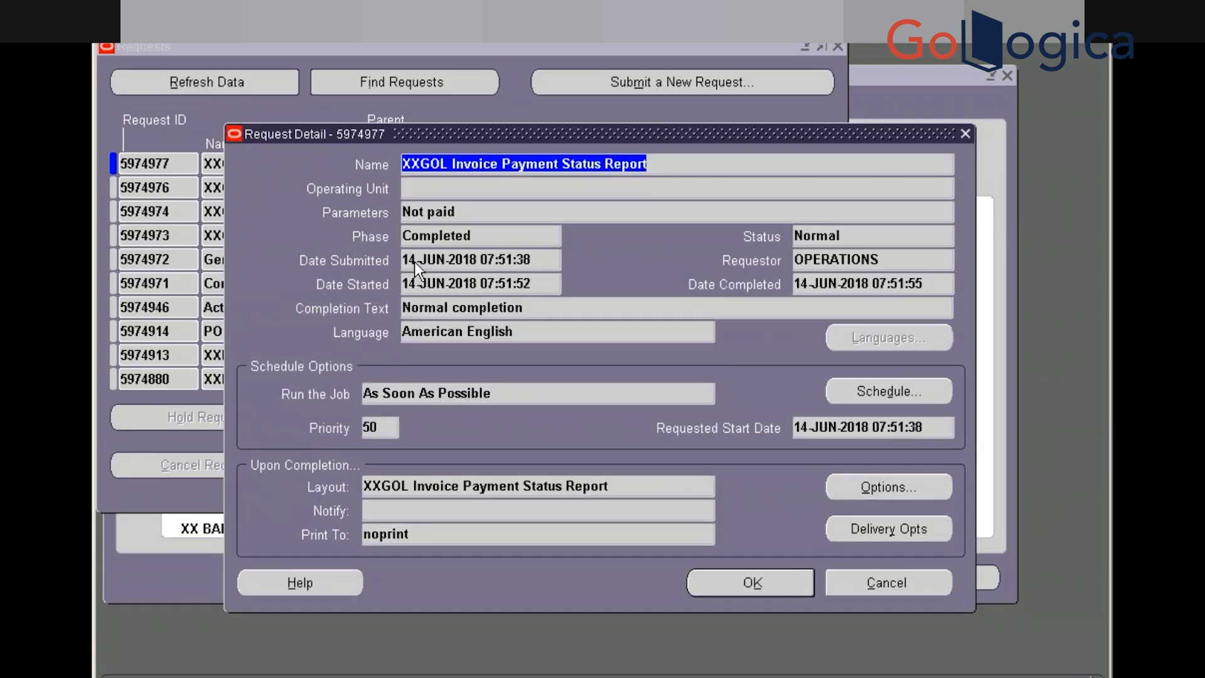
pyautogui.click(822, 259)
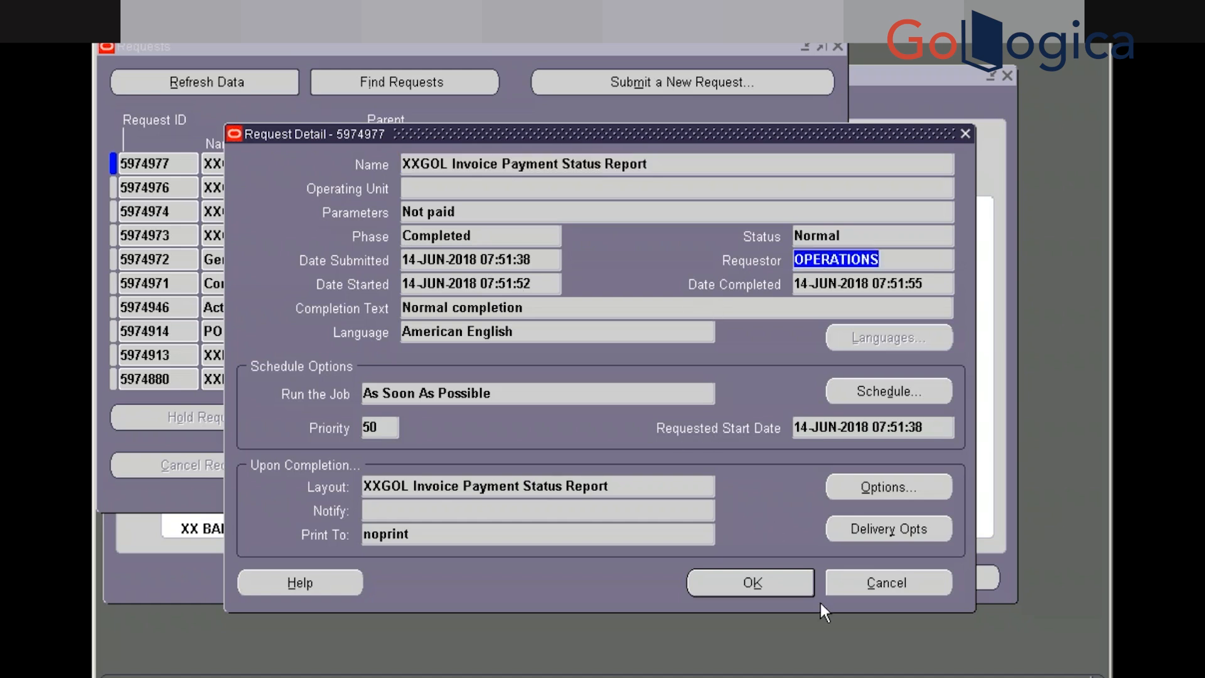
pyautogui.click(863, 491)
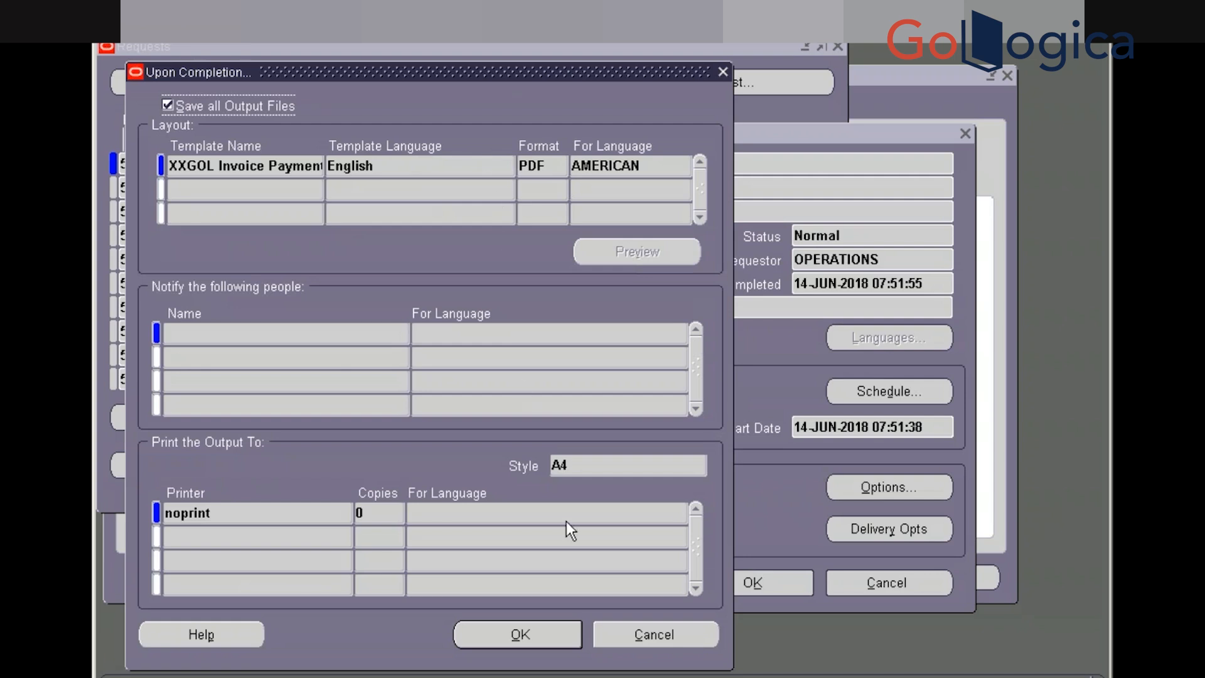
pyautogui.click(648, 639)
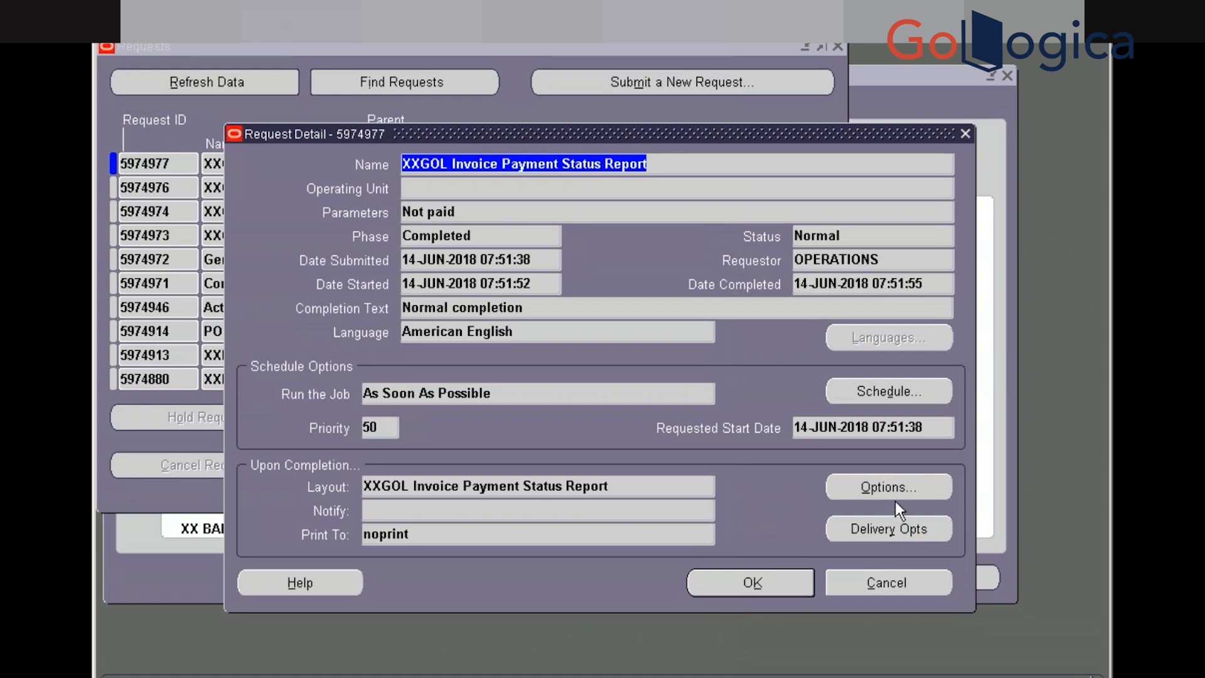
pyautogui.click(895, 488)
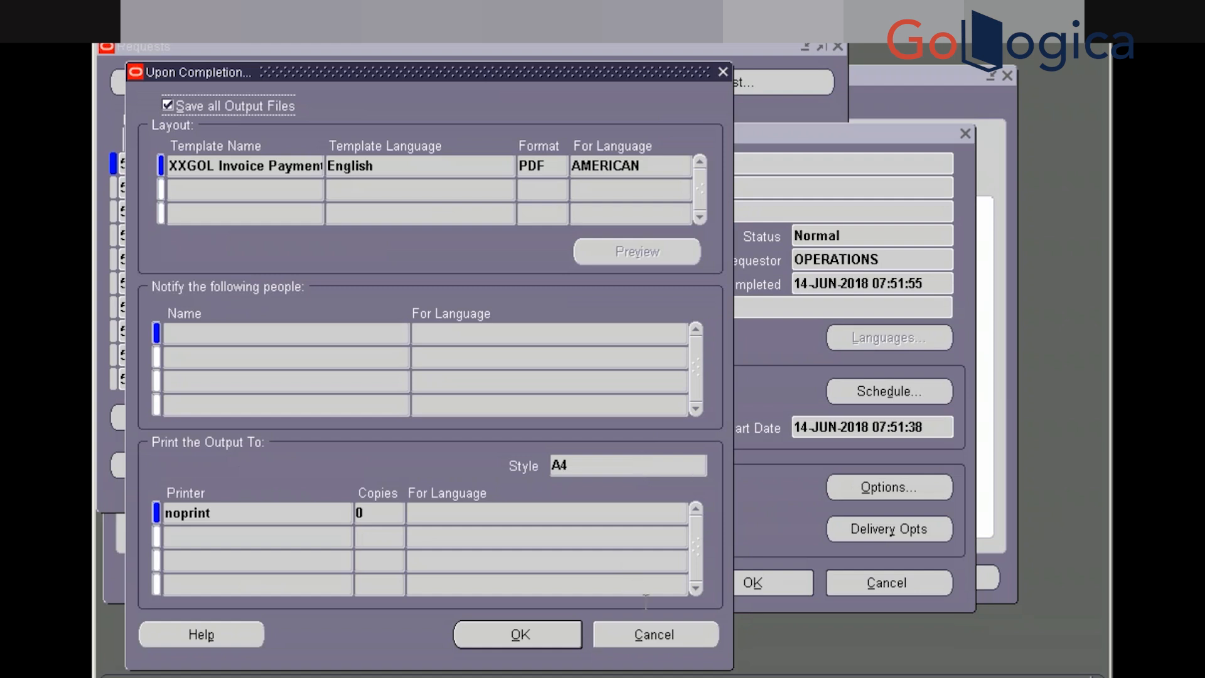
pyautogui.click(656, 634)
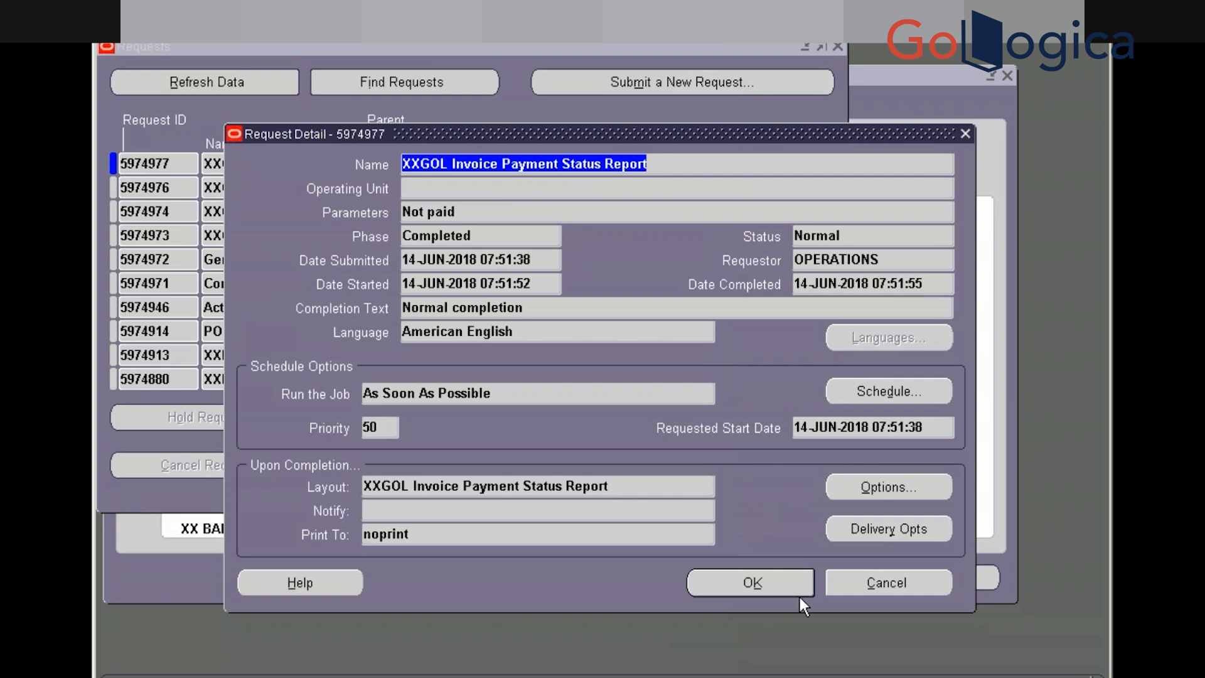
pyautogui.click(867, 590)
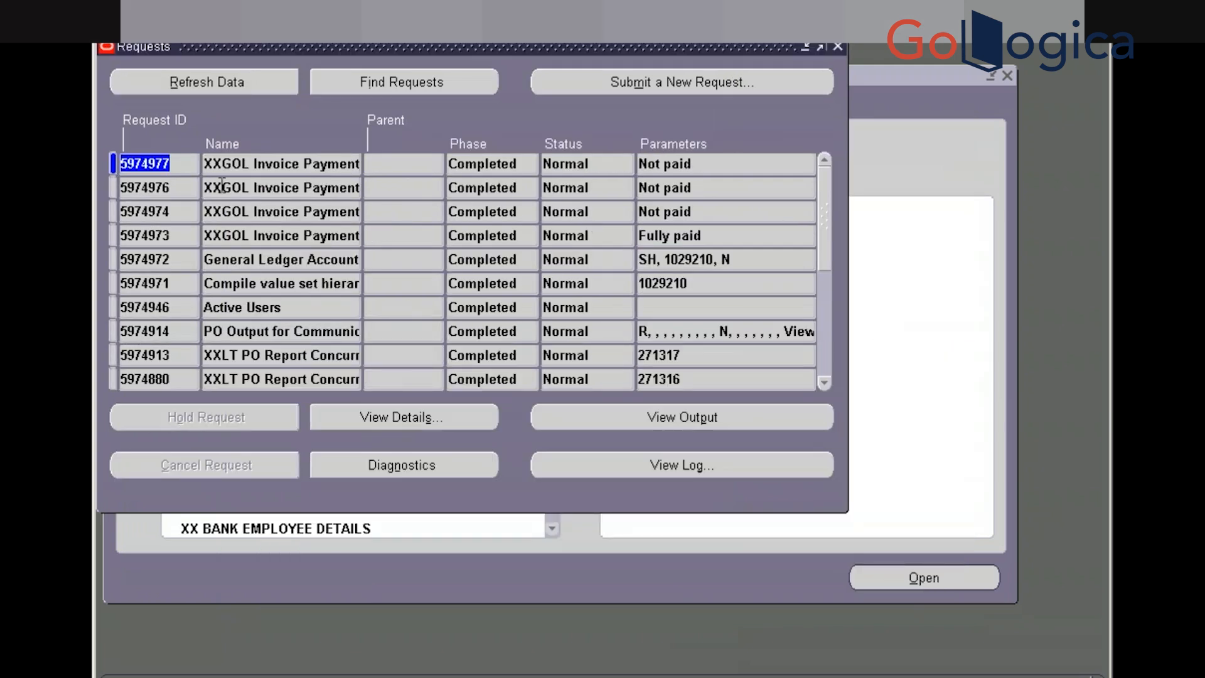
# Copy the earlier Not paid XXGOL Invoice Payment Status Report run into a new single request for scheduling
pyautogui.click(273, 166)
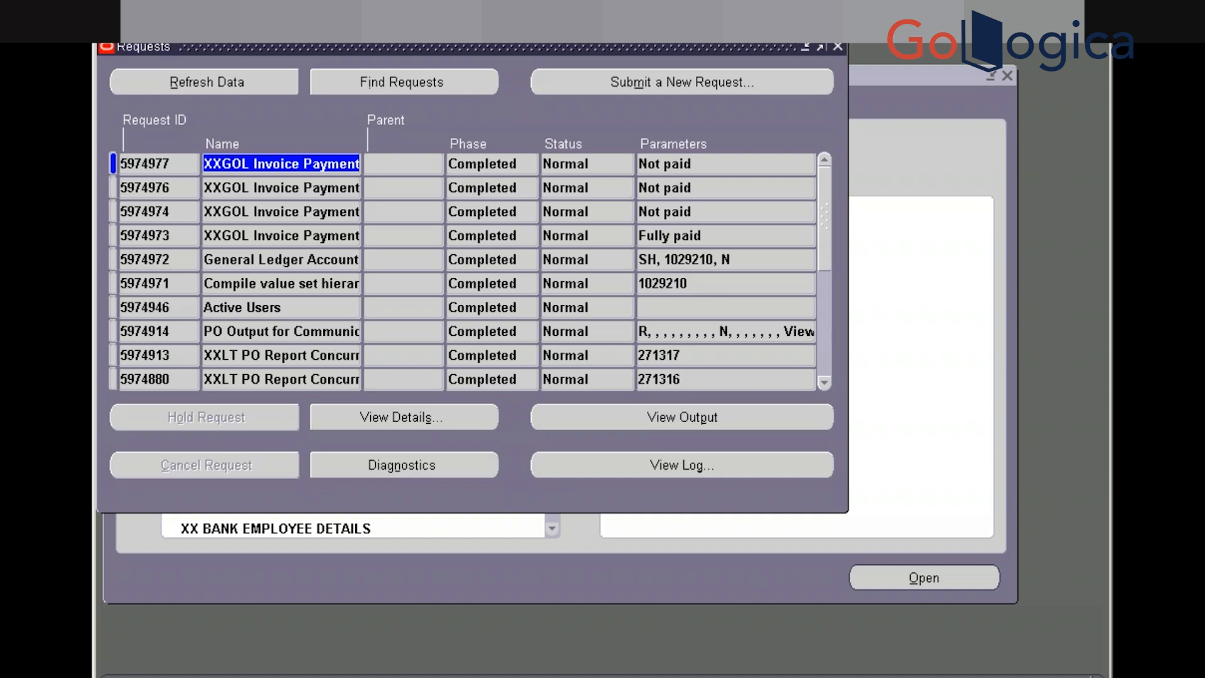
pyautogui.click(588, 74)
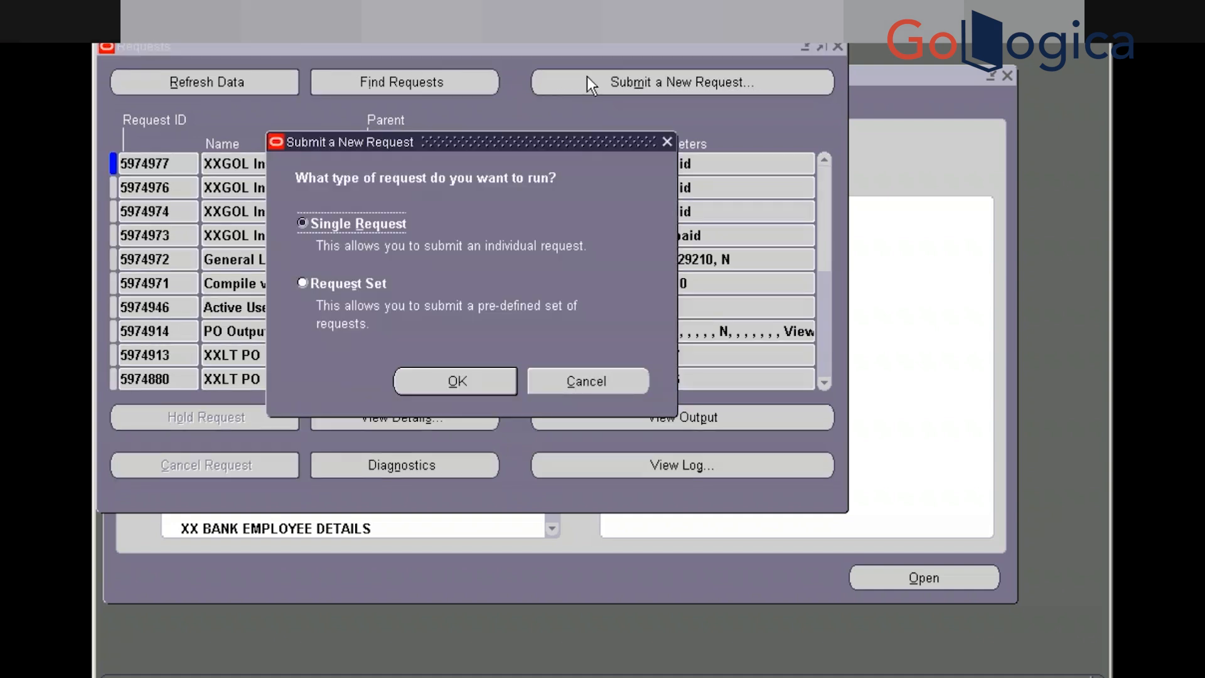
pyautogui.click(501, 381)
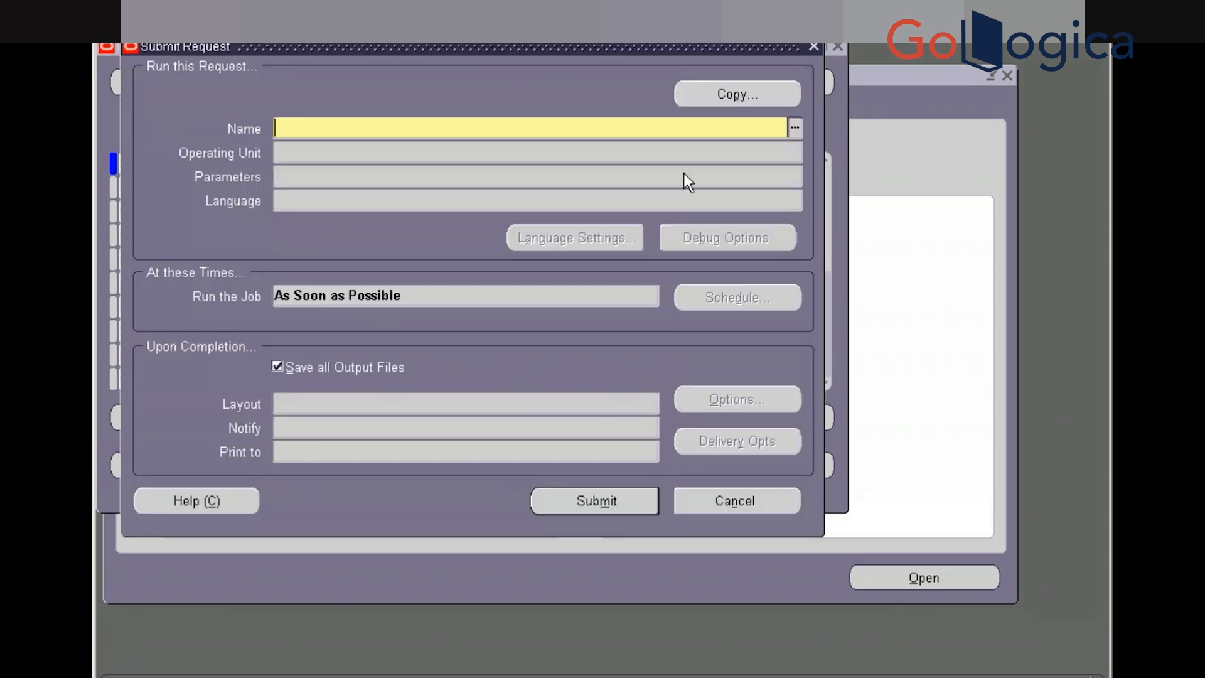
pyautogui.click(725, 93)
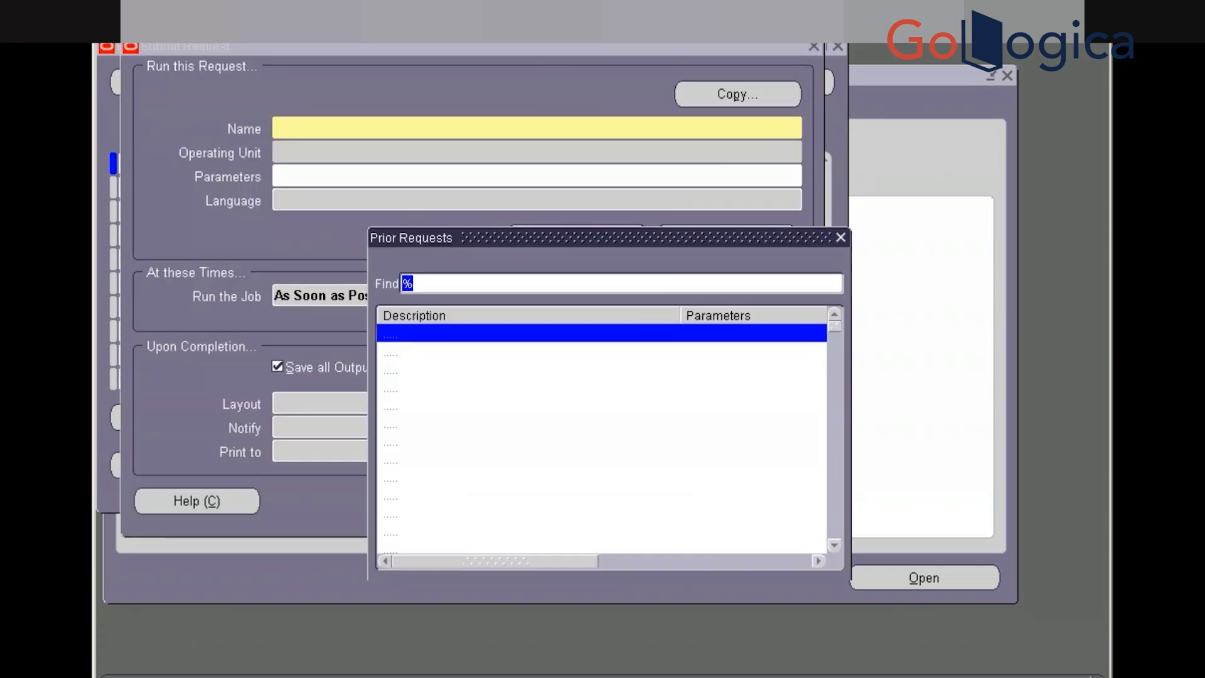
pyautogui.click(640, 593)
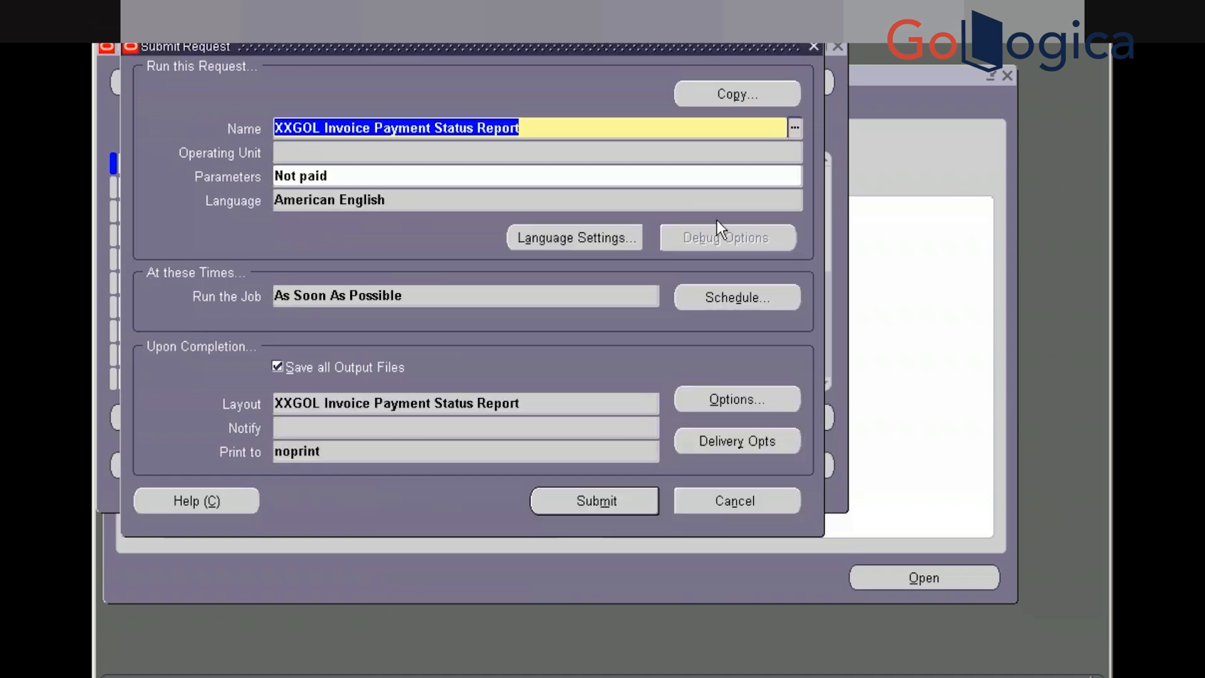
pyautogui.click(736, 299)
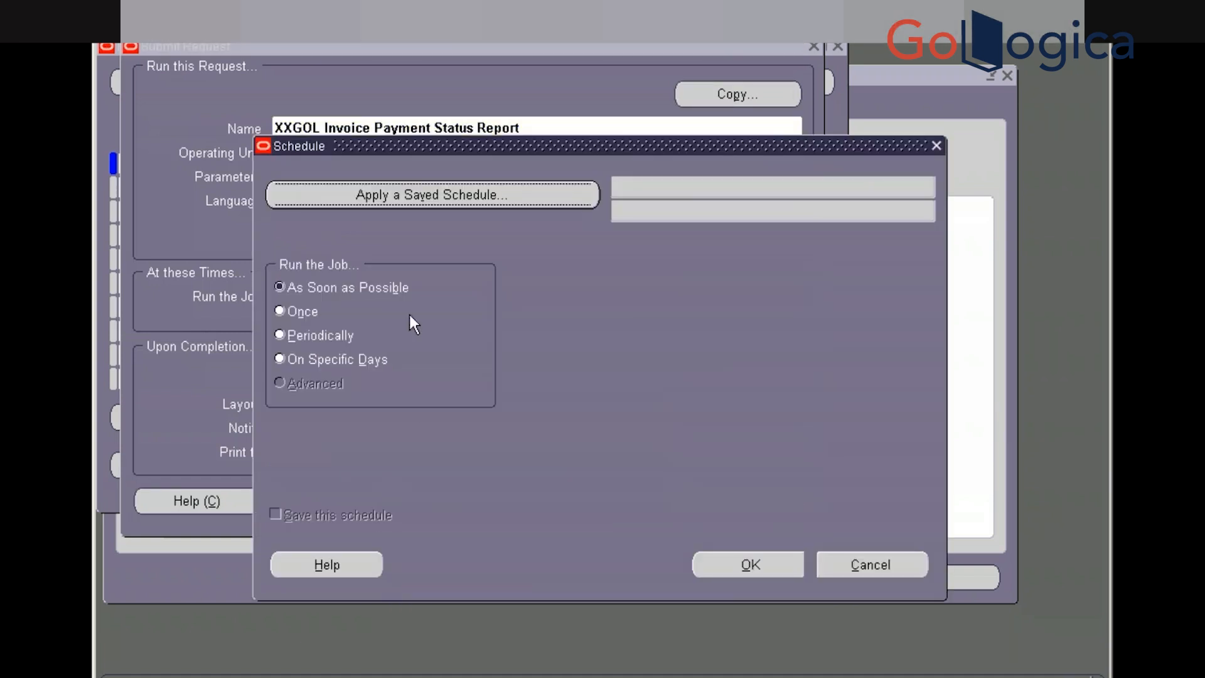